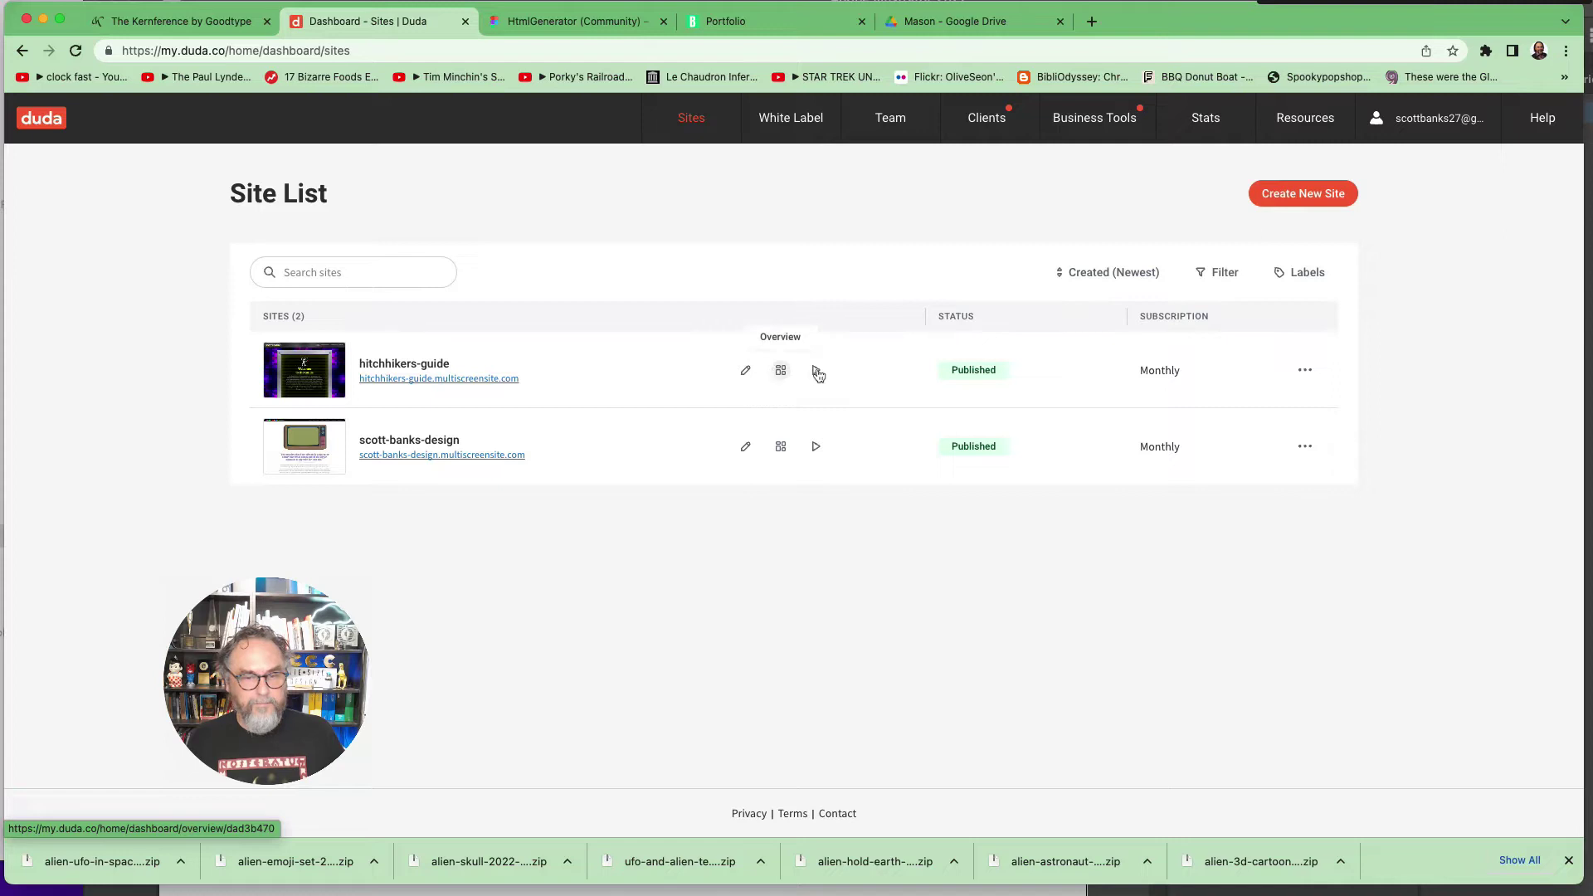
Step: Open the hitchhikers-guide site for editing and bring up its list of pages
left_click(746, 371)
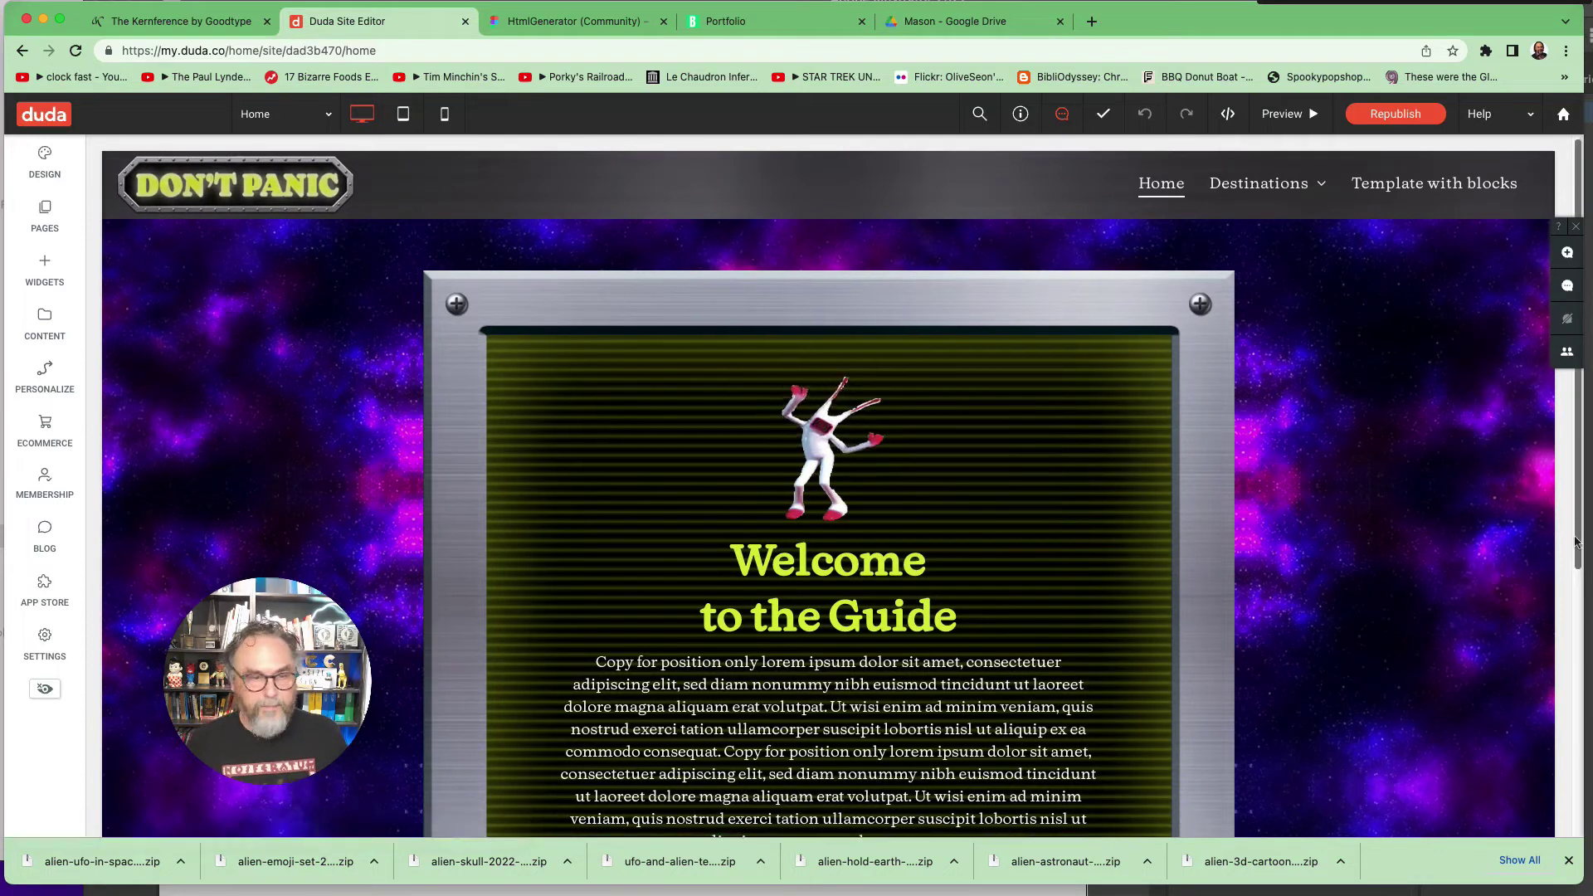
scroll(1379, 225, "down", 1)
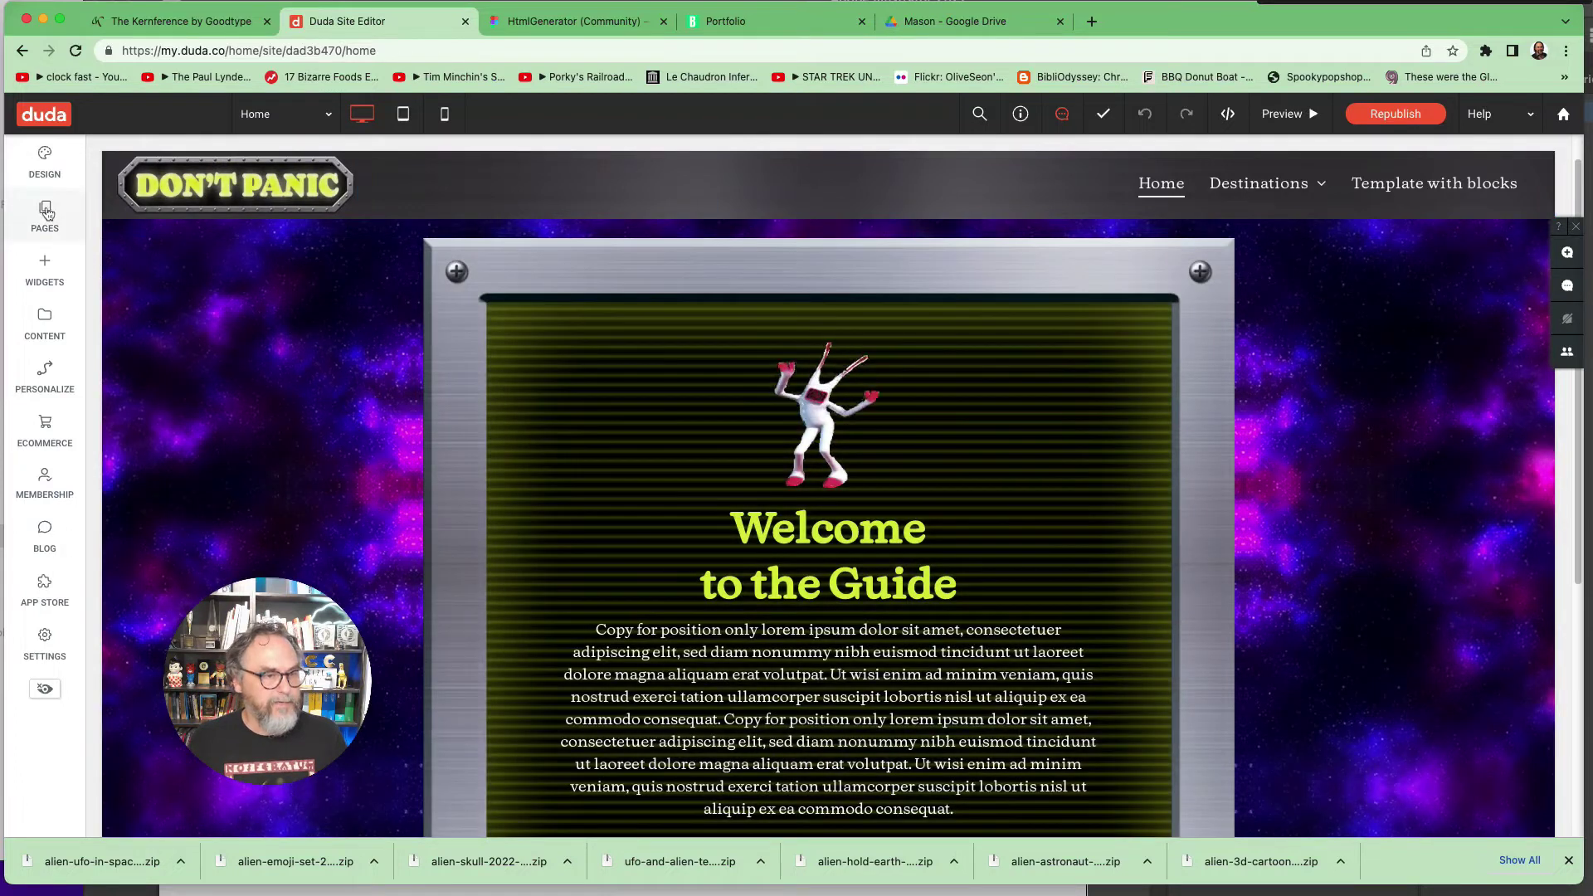
left_click(46, 212)
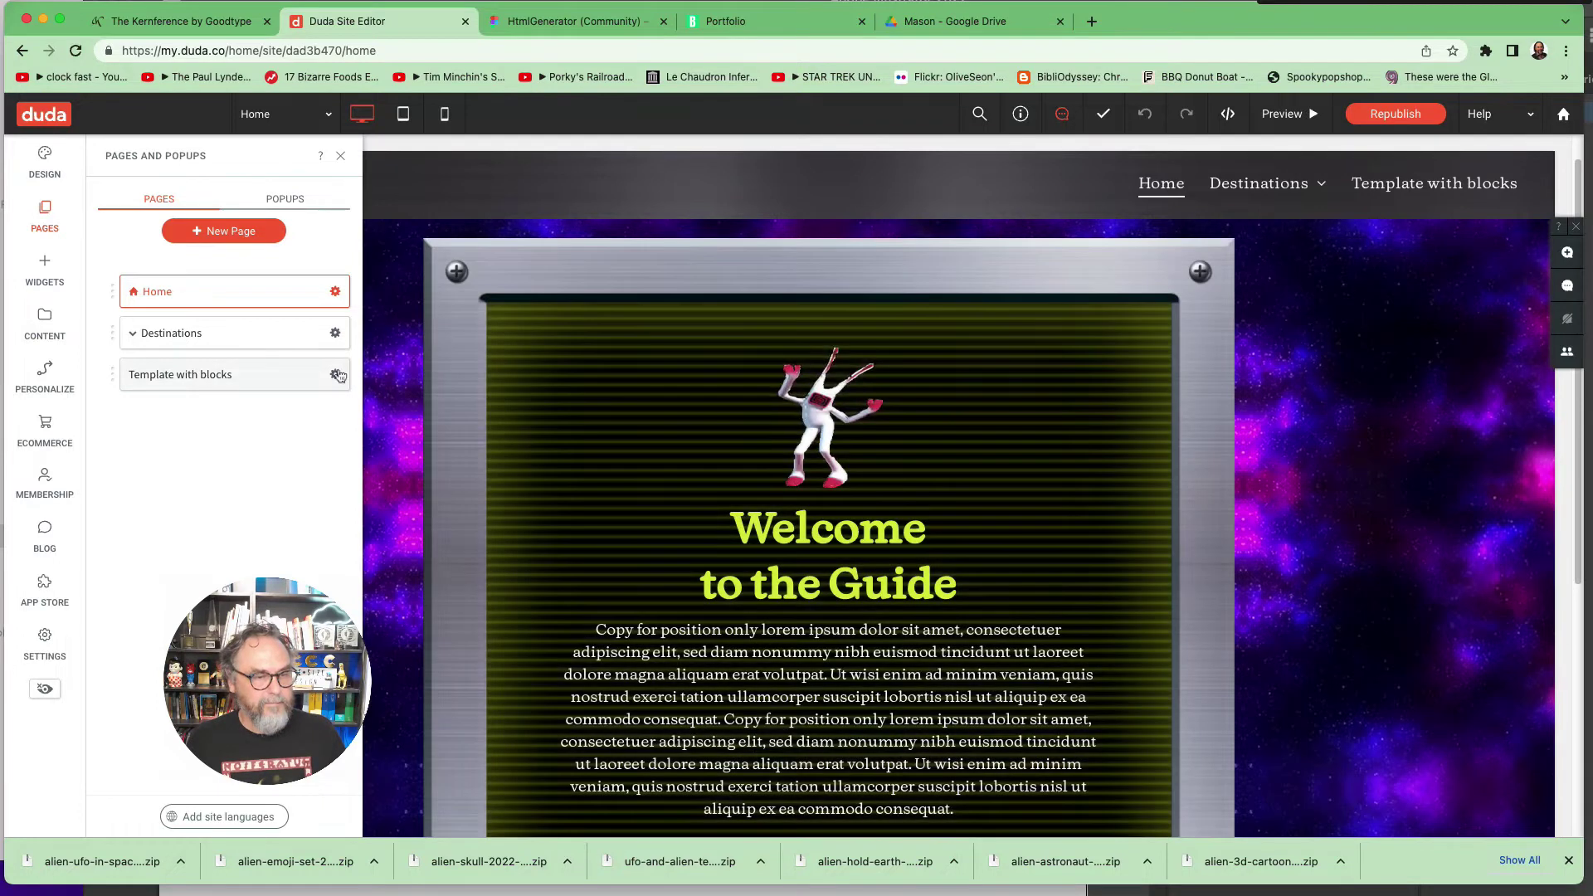
Step: Duplicate the "Template with blocks" page under the name "Planet Name"
left_click(336, 375)
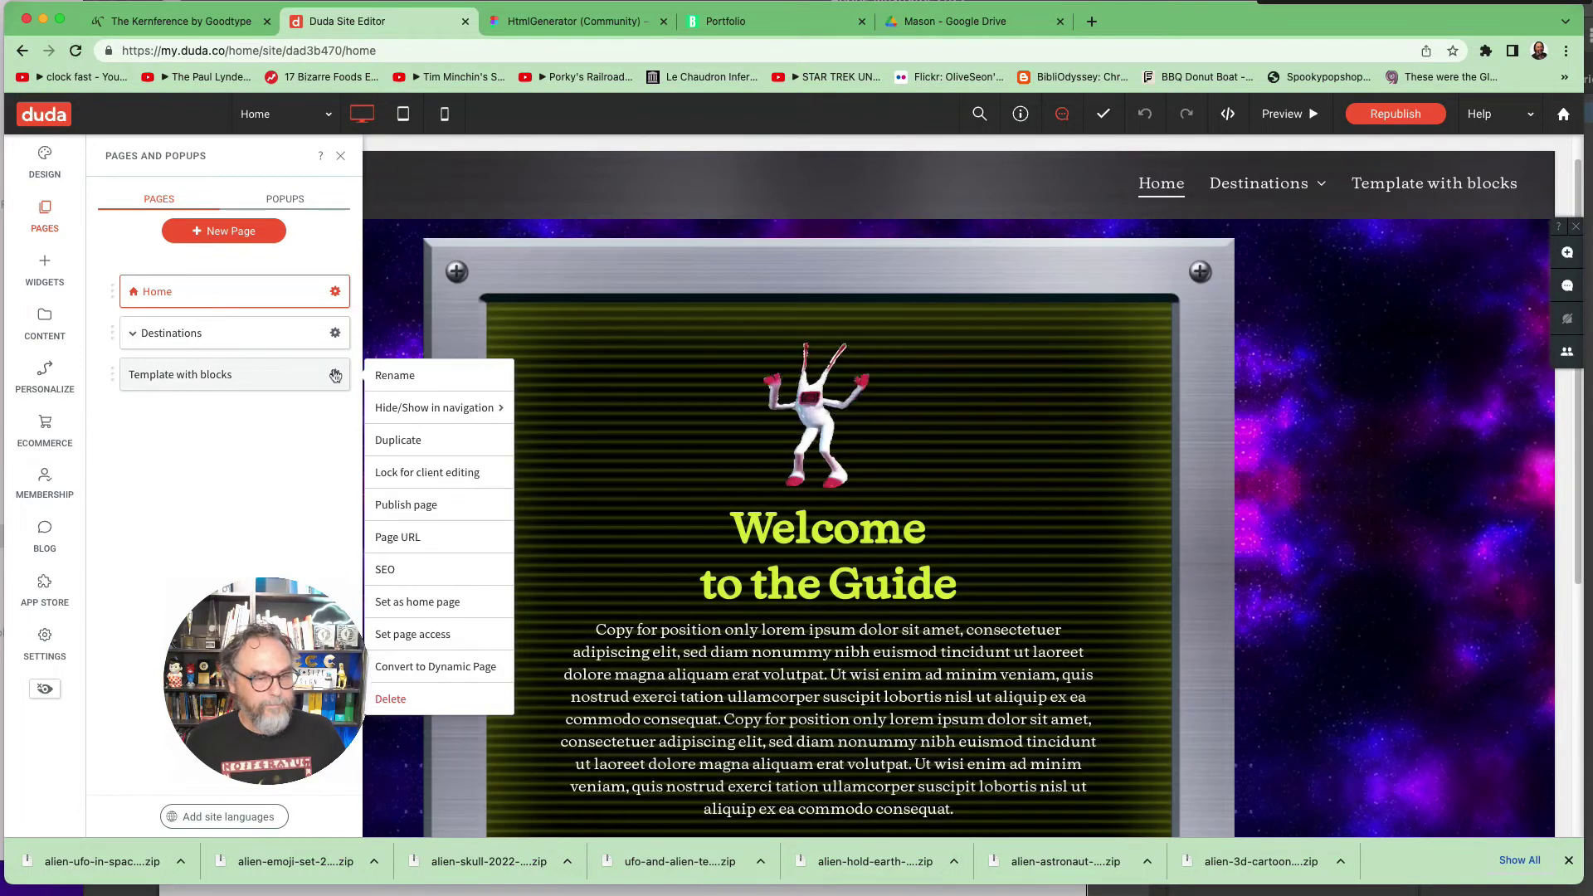
left_click(392, 442)
left_click(755, 467)
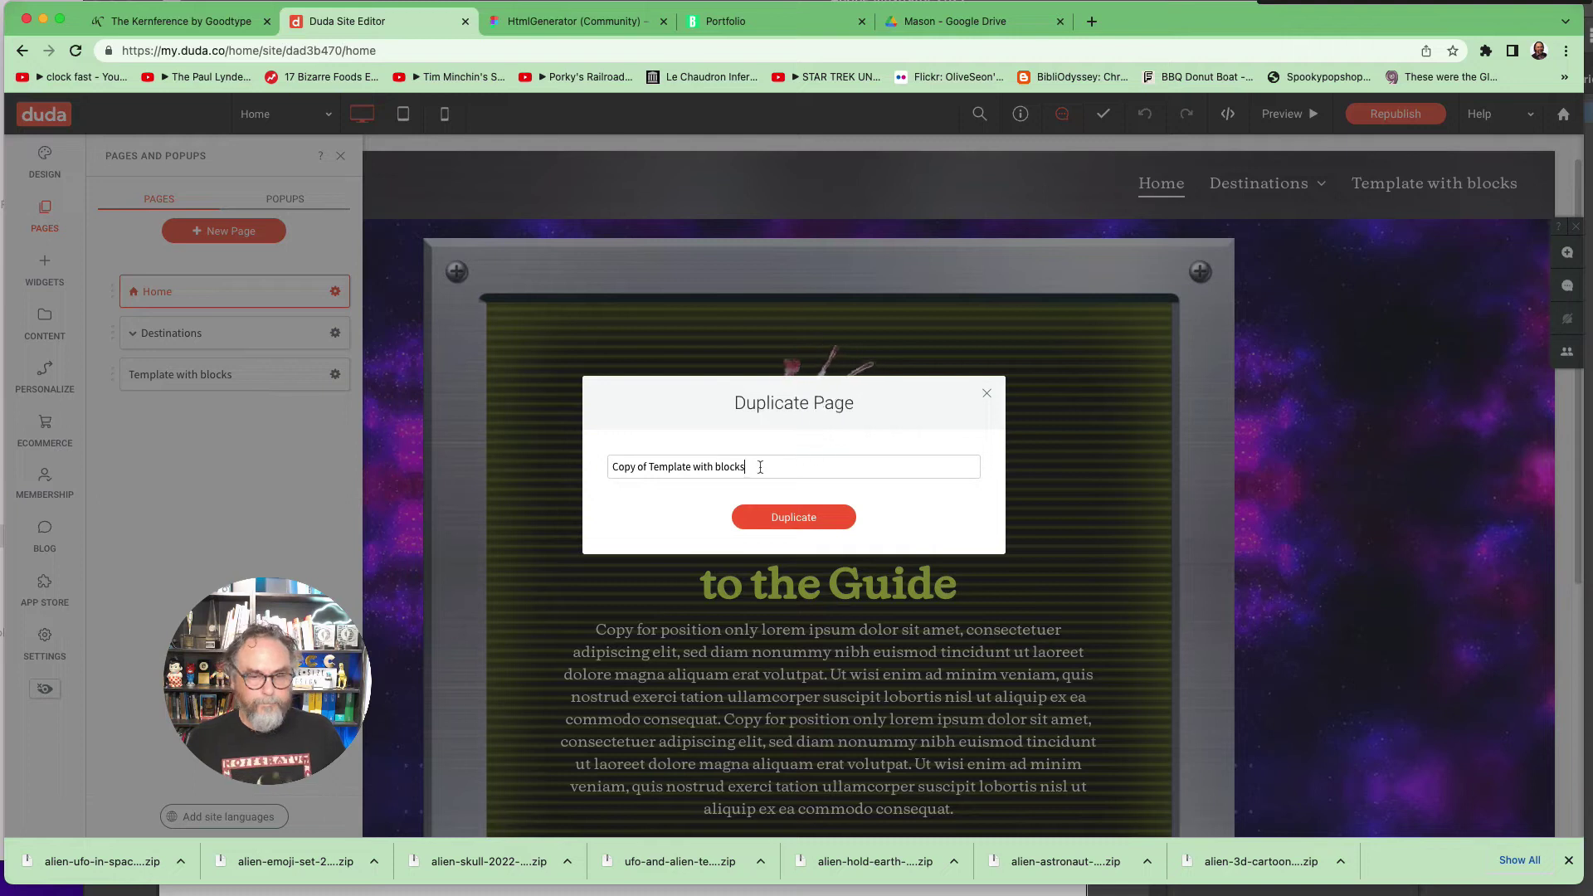
left_click_drag(755, 466, 604, 466)
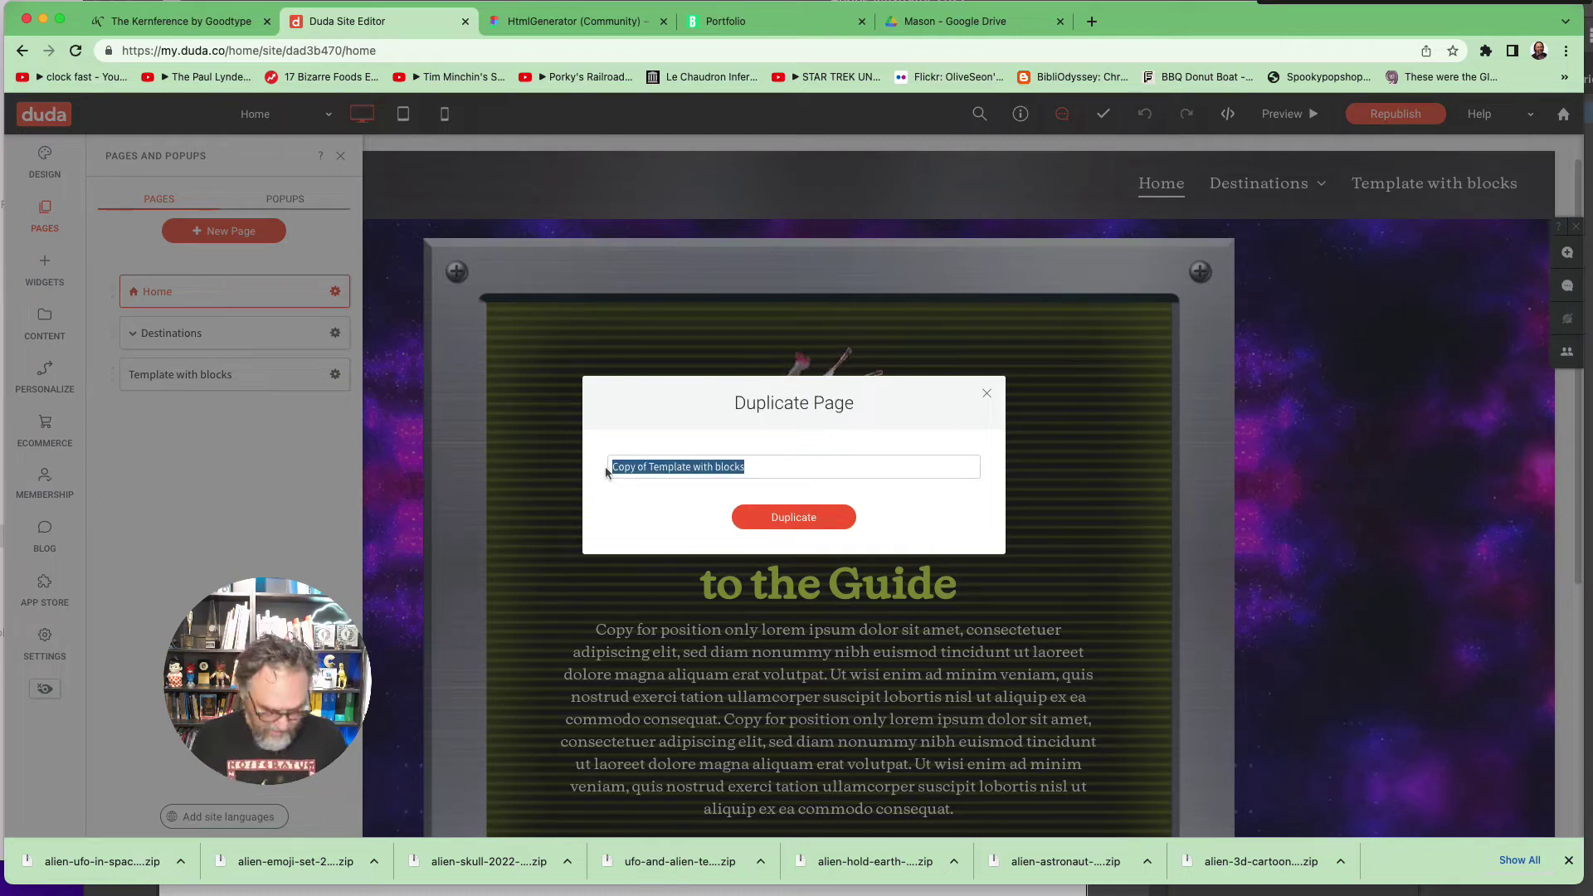
type("Sc")
key("BackSpace")
key("BackSpace")
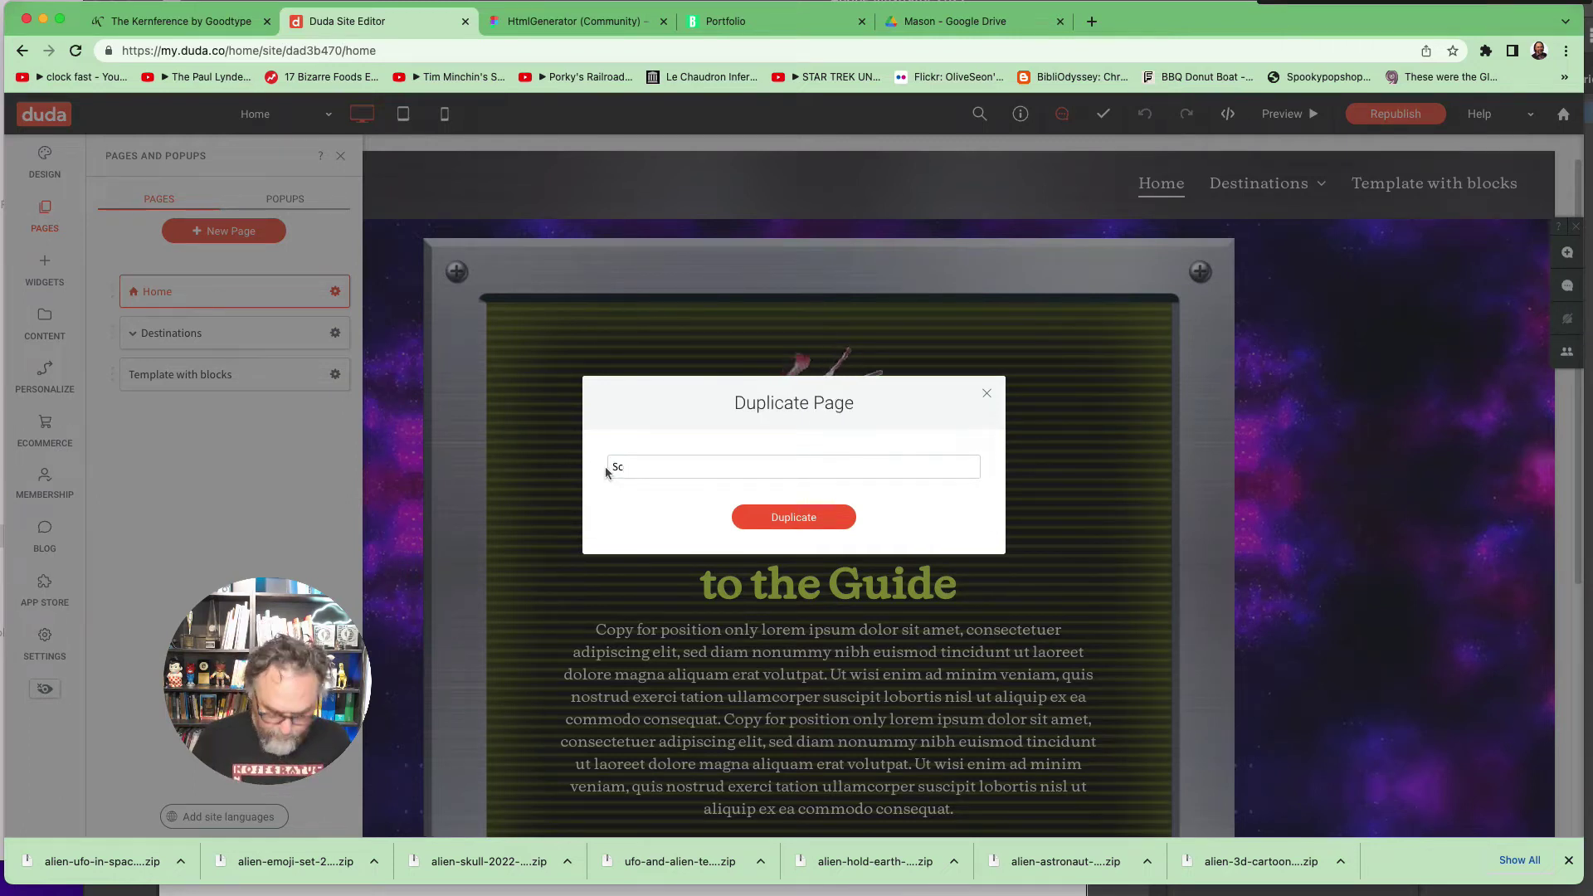
type("Plane")
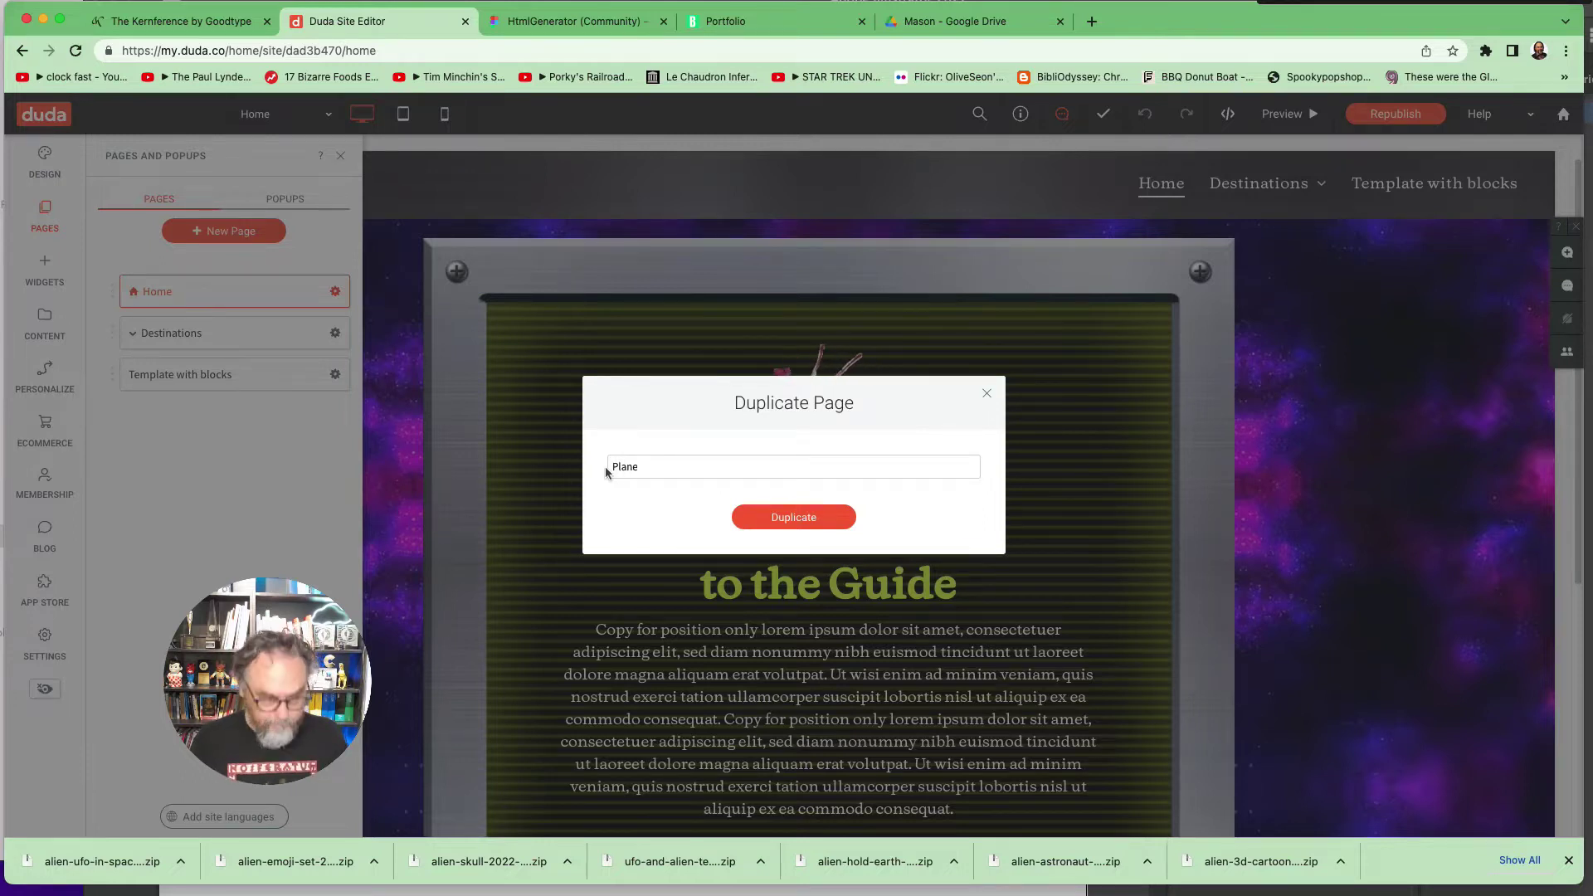
type("t")
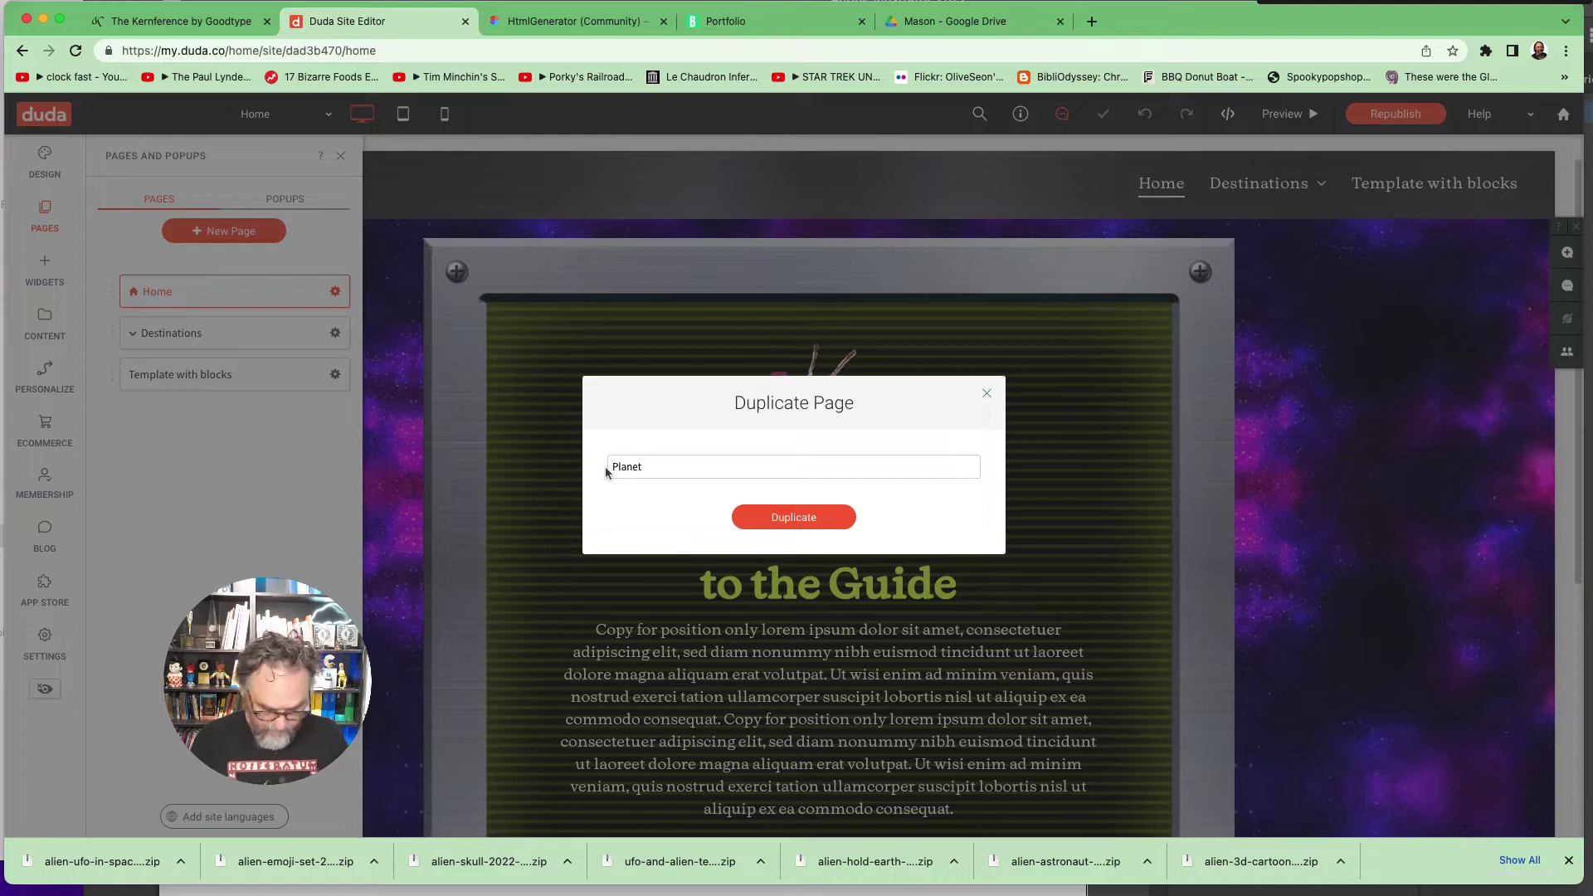
type(" Name")
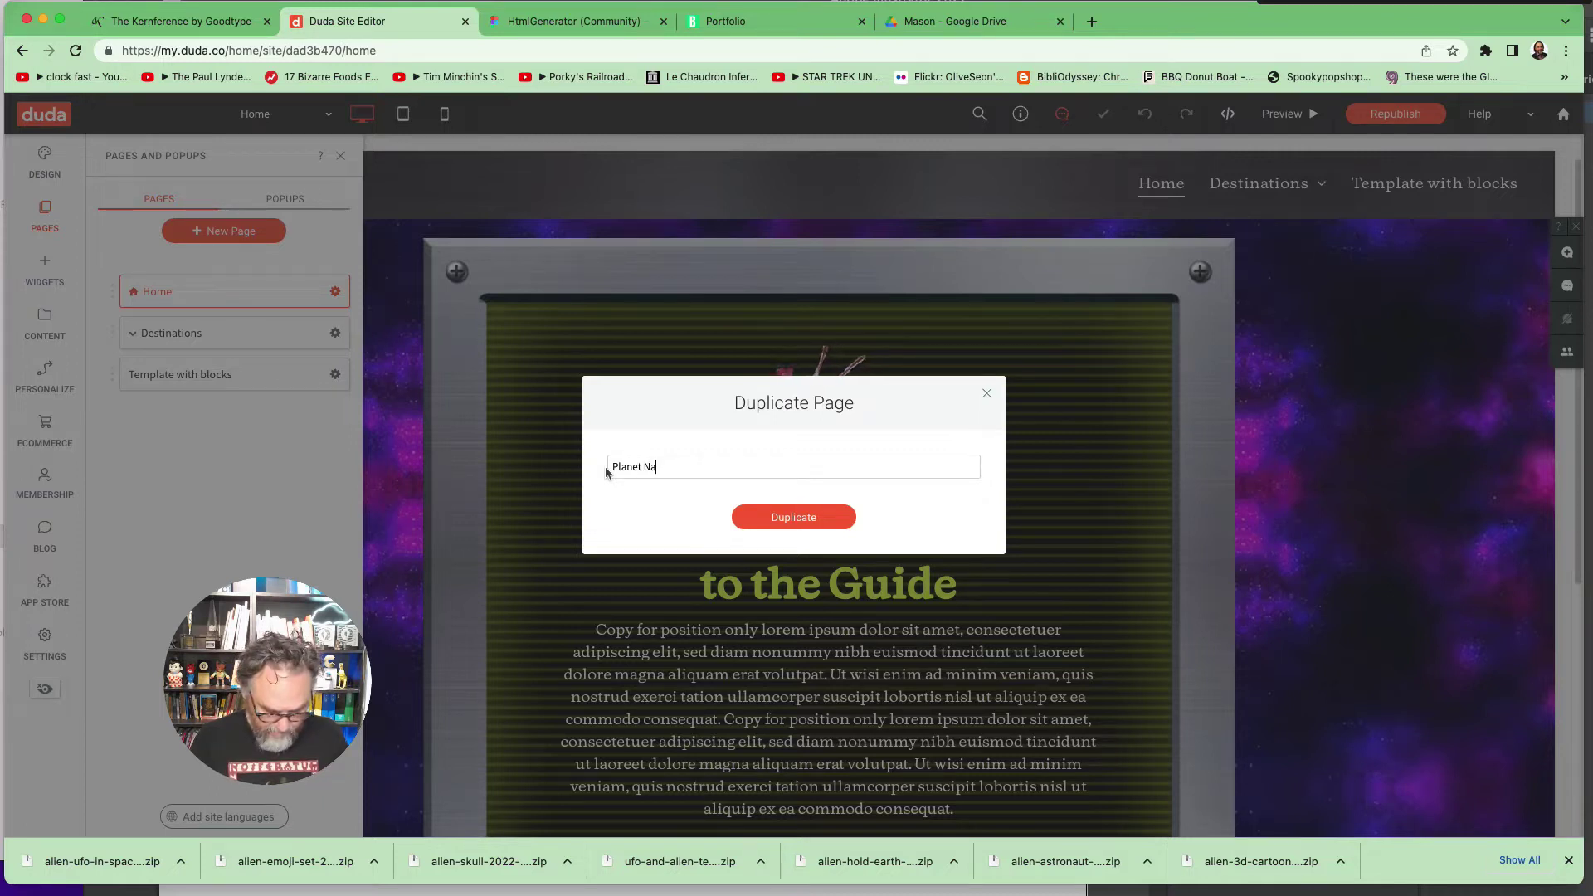
left_click(791, 520)
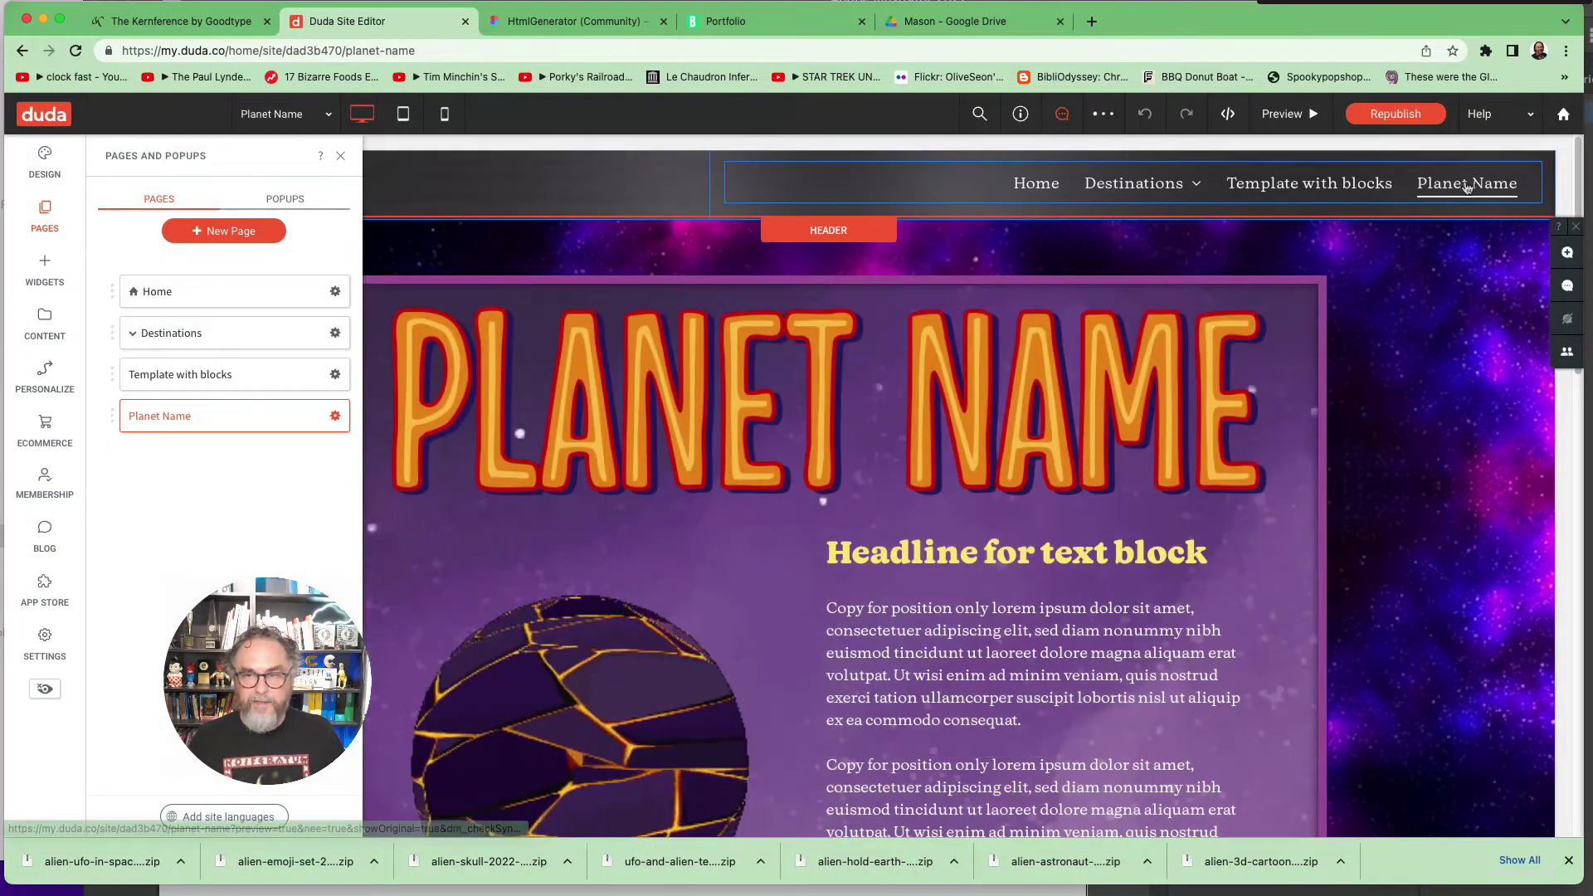
left_click(1467, 185)
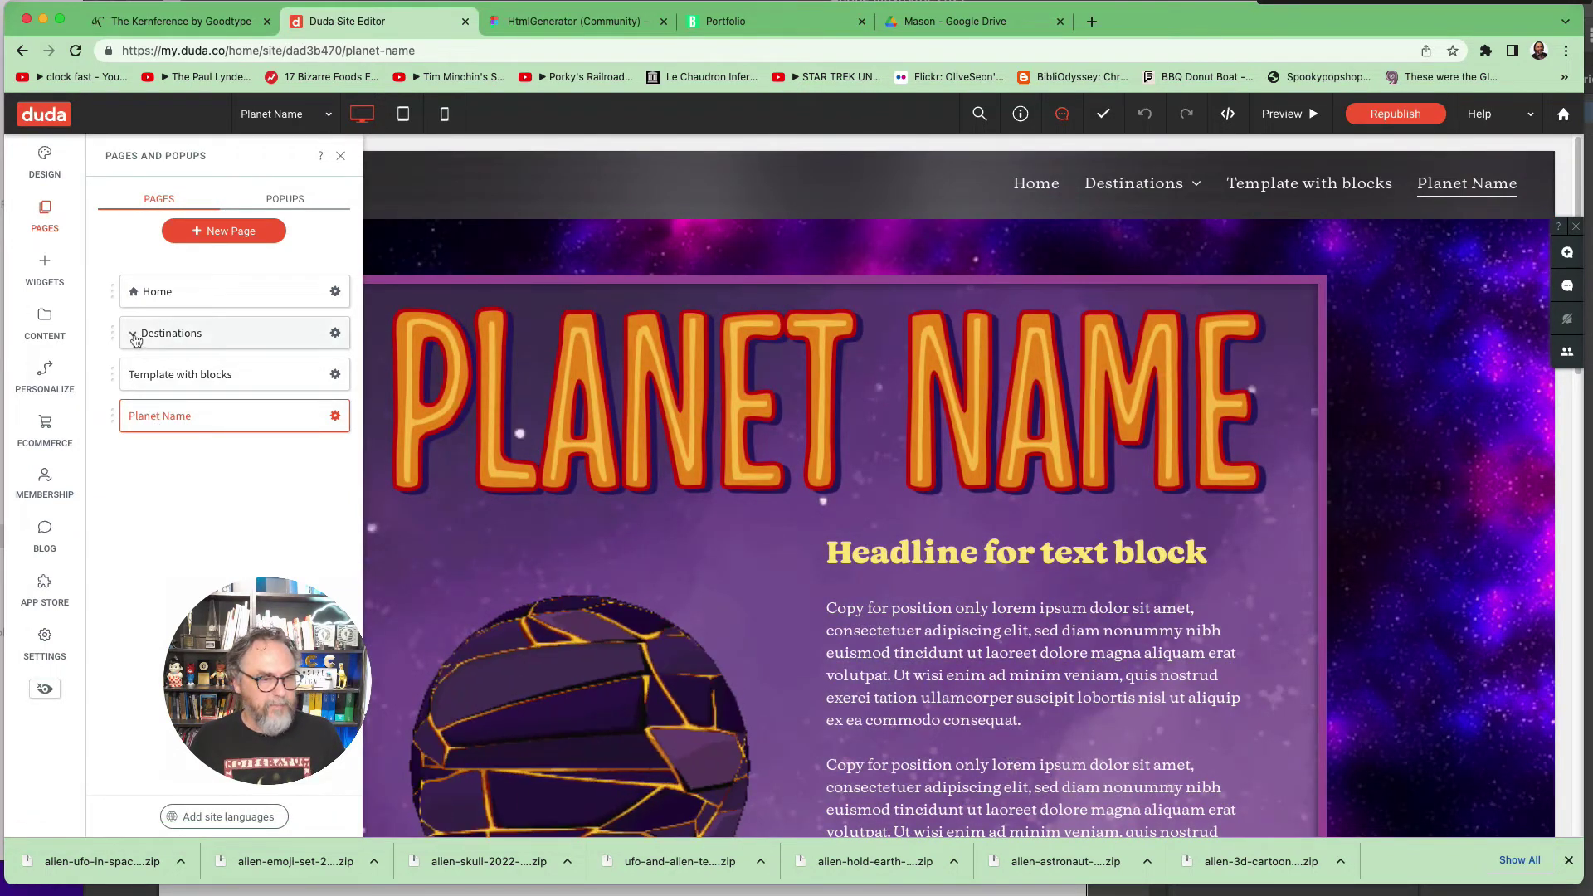
Step: Nest the Planet Name page under Destinations, just above "Template with bkg and rows", and close the page list
left_click(134, 334)
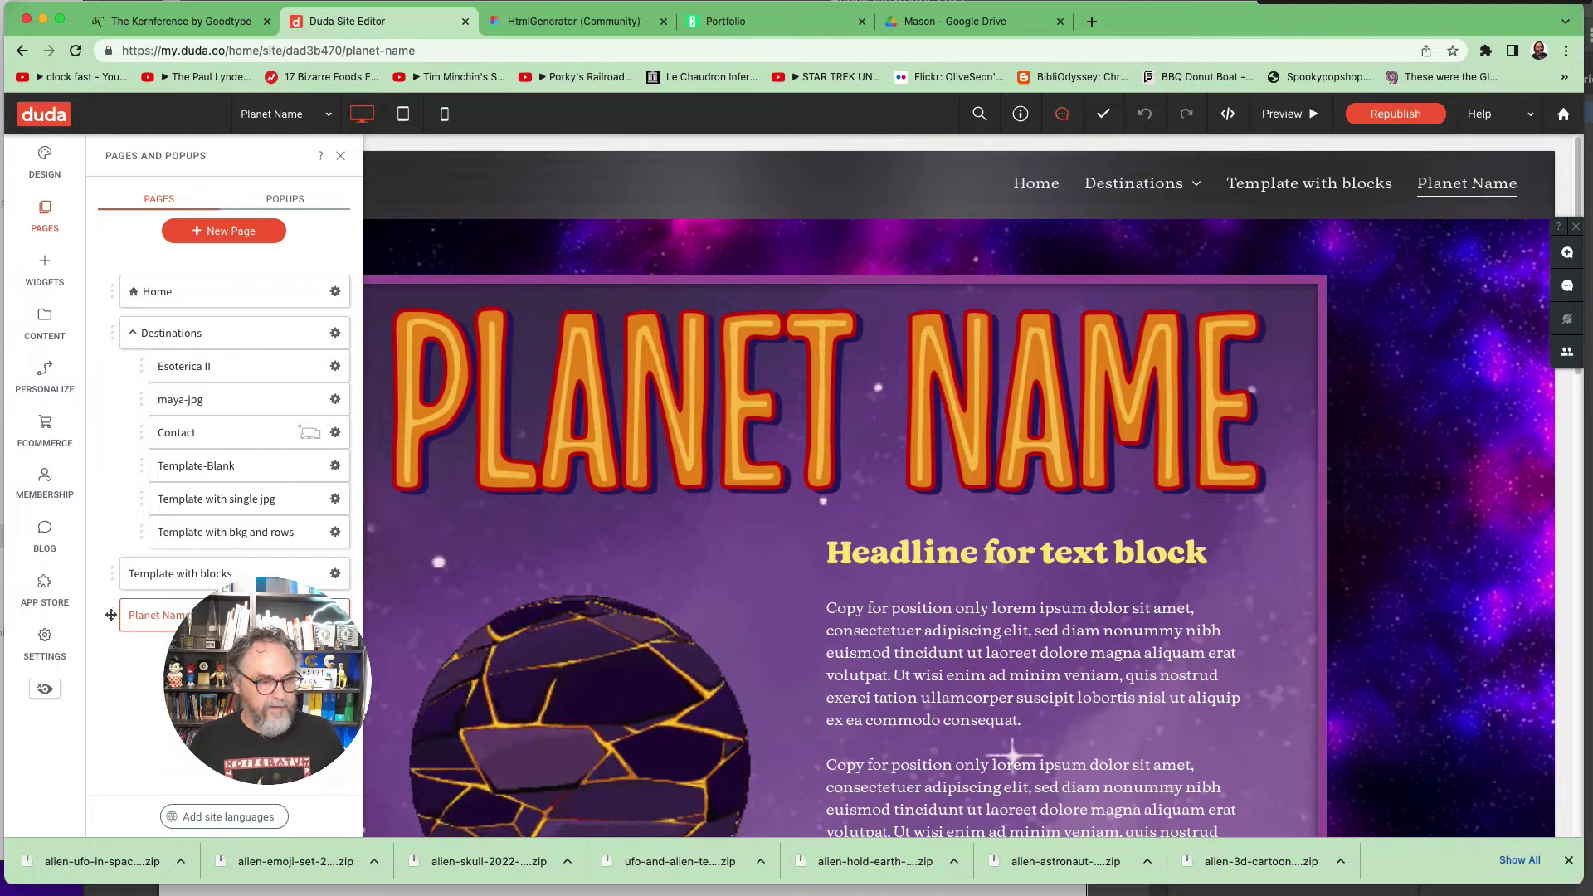
left_click_drag(129, 546, 228, 536)
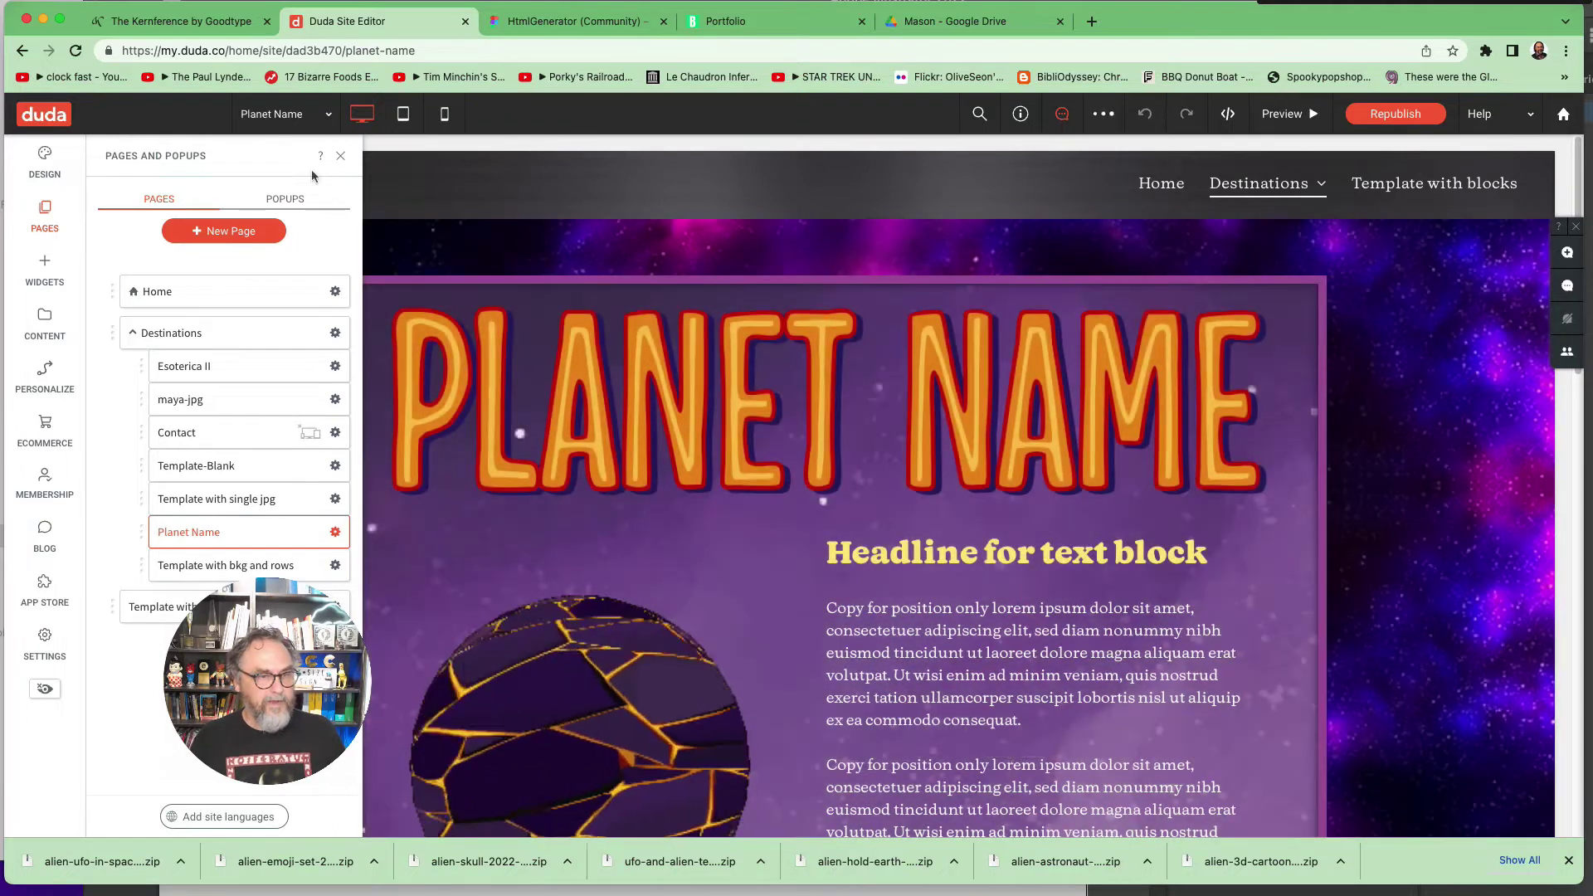
left_click(134, 335)
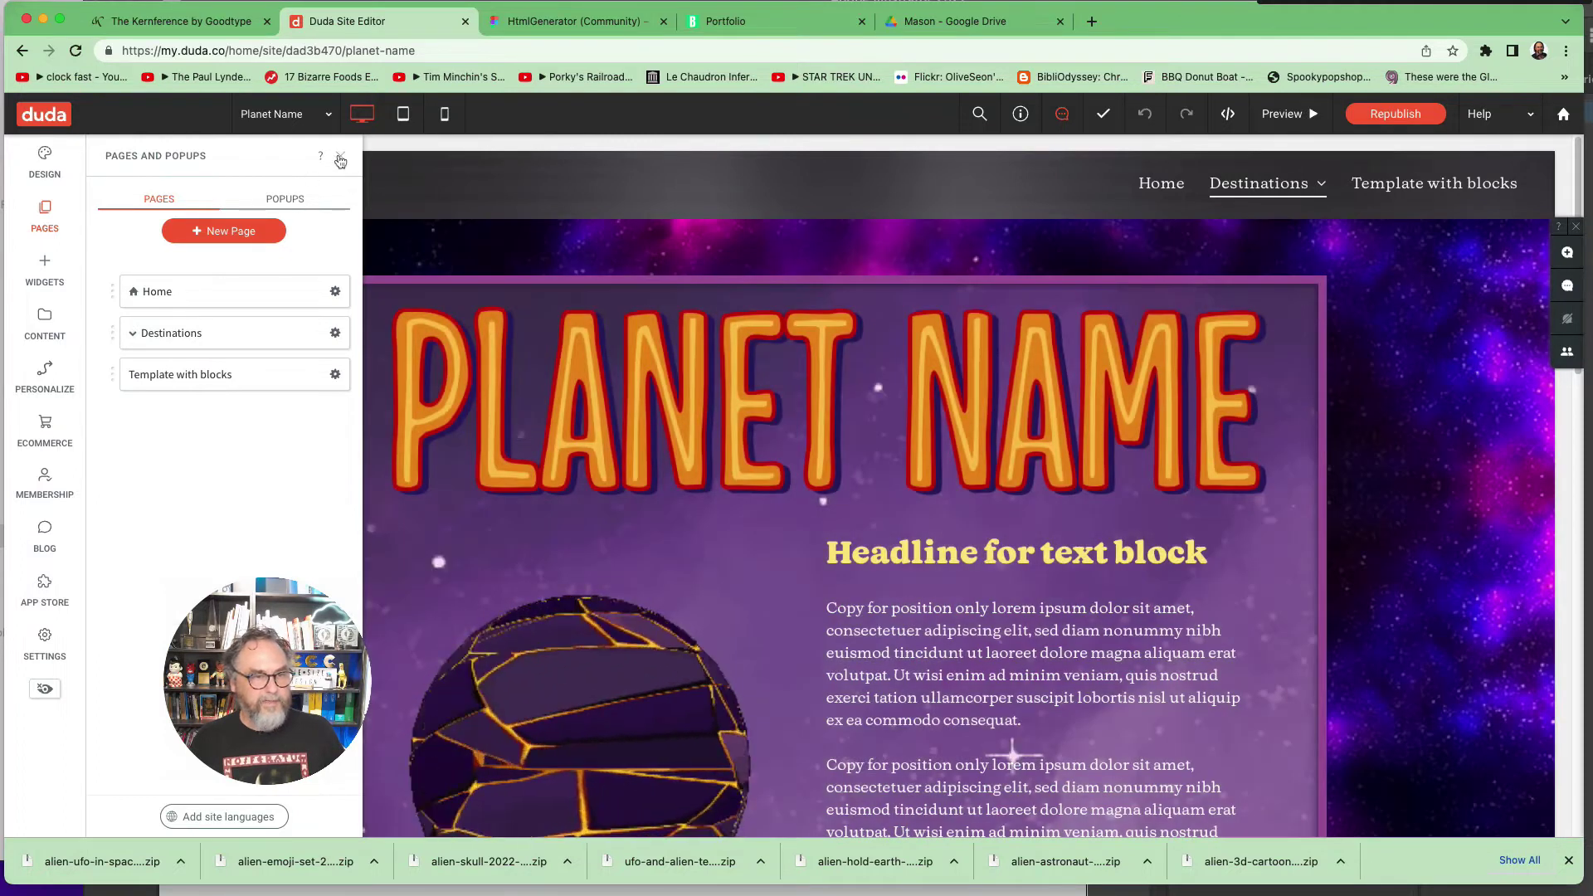
left_click(340, 159)
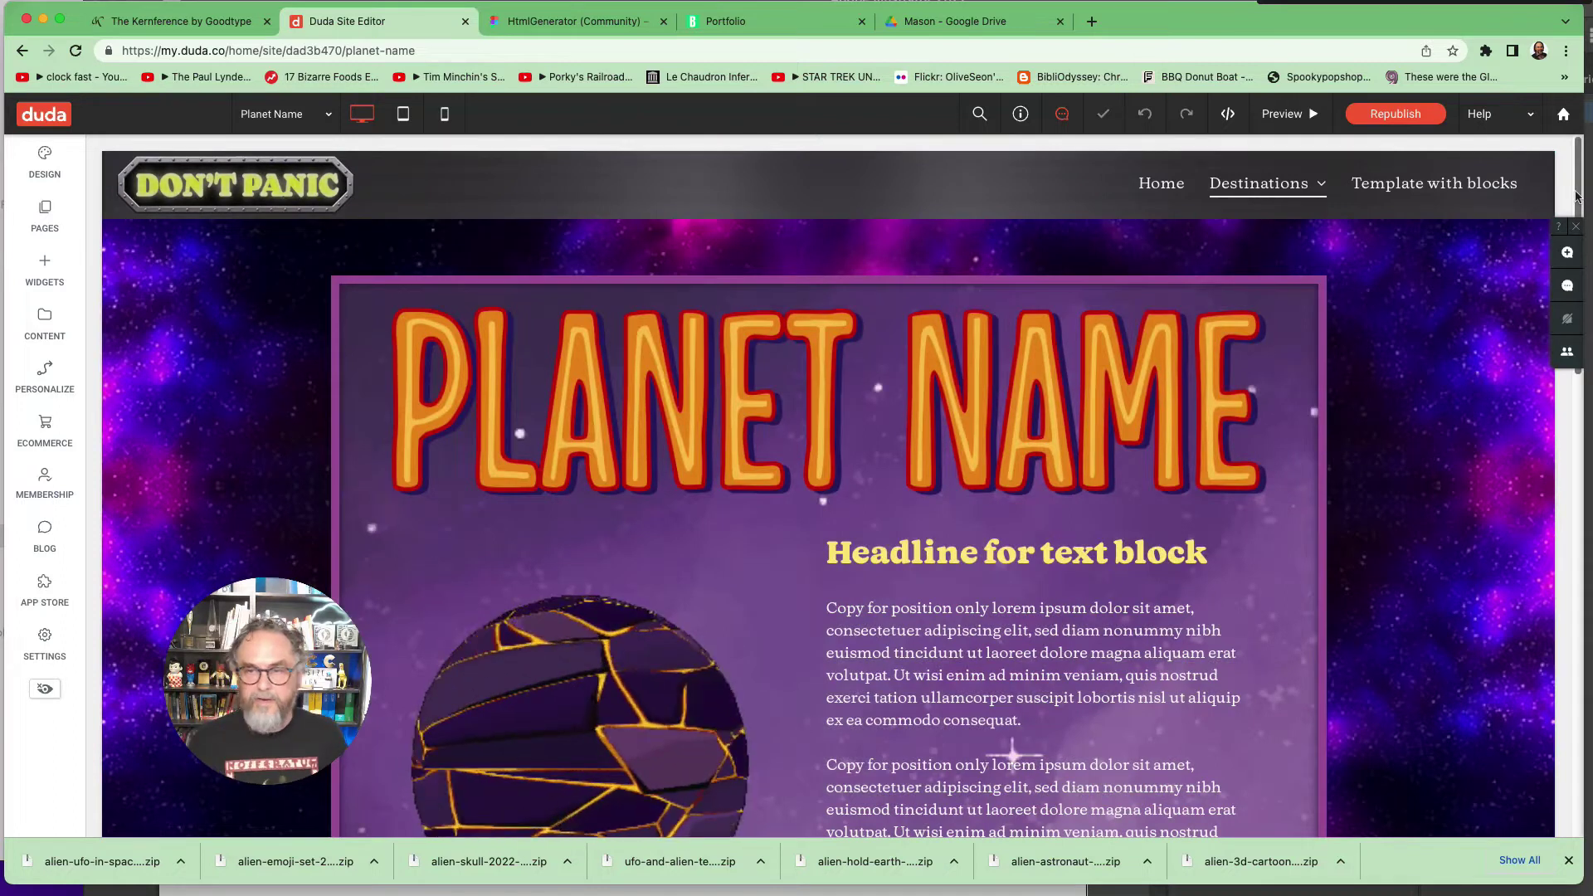
Step: Check where Planet Name sits in the site's Destinations navigation and in the editor's page selector
left_click_drag(1576, 204, 1574, 243)
scroll(1410, 249, "up", 3)
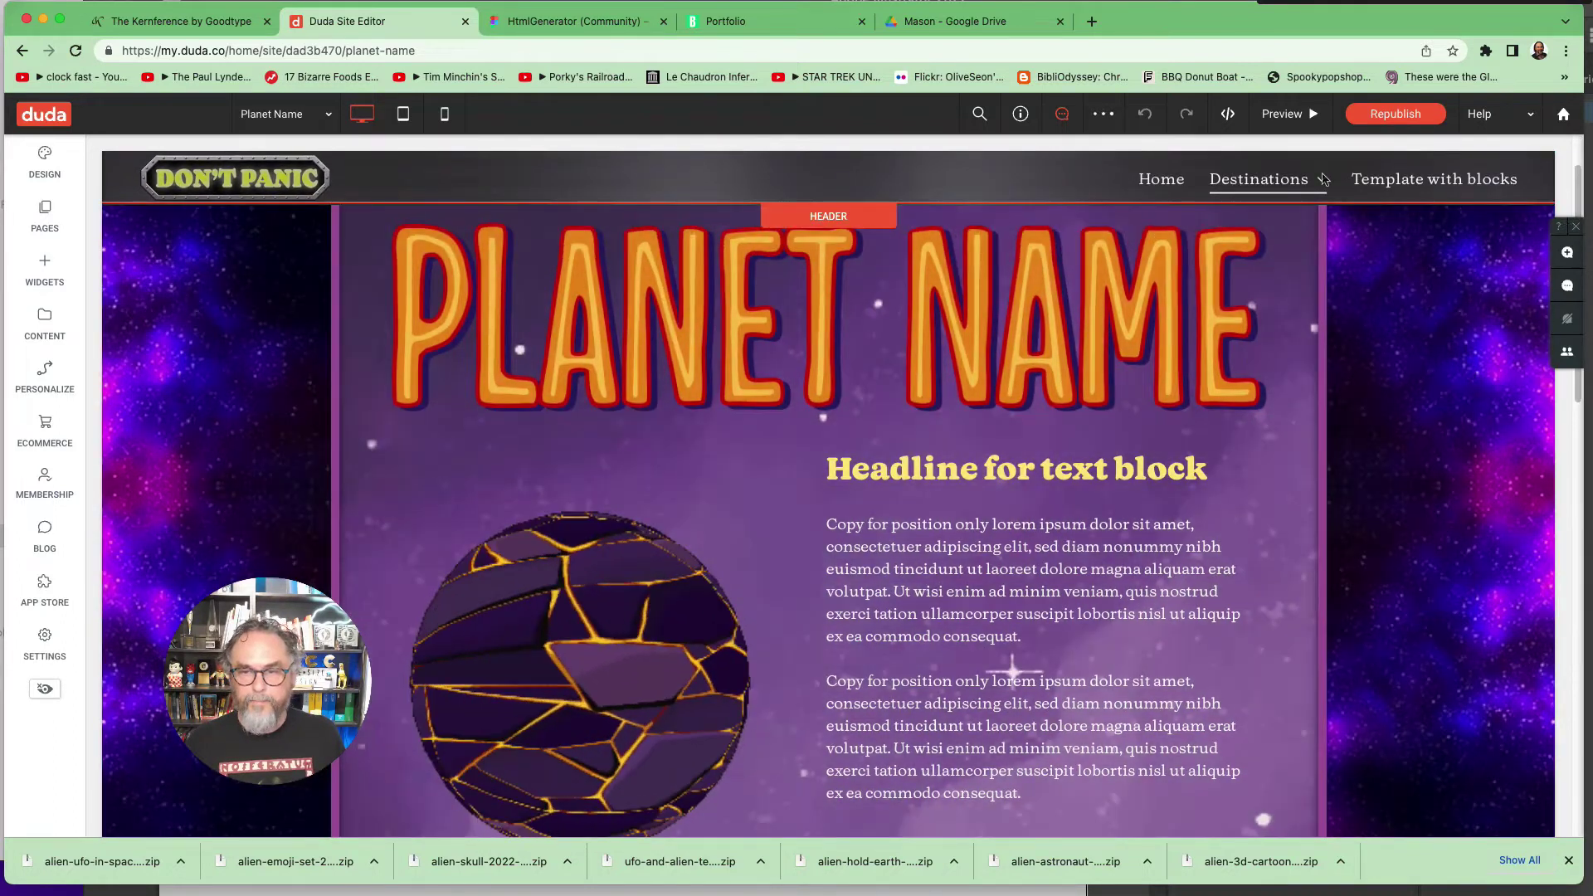
mouse_move(1321, 183)
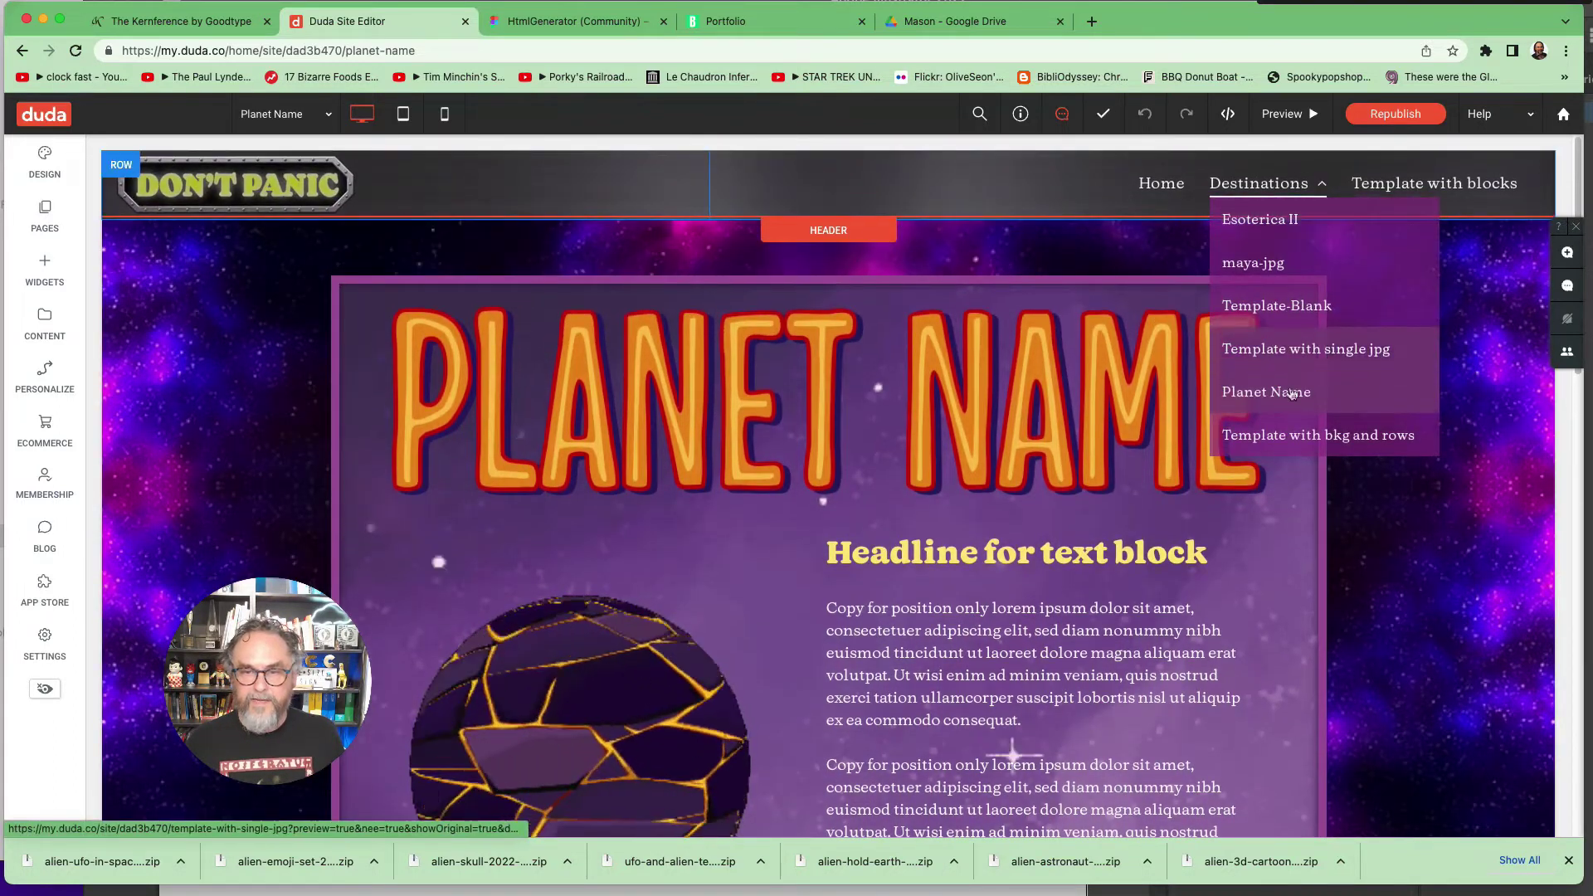
left_click(1283, 392)
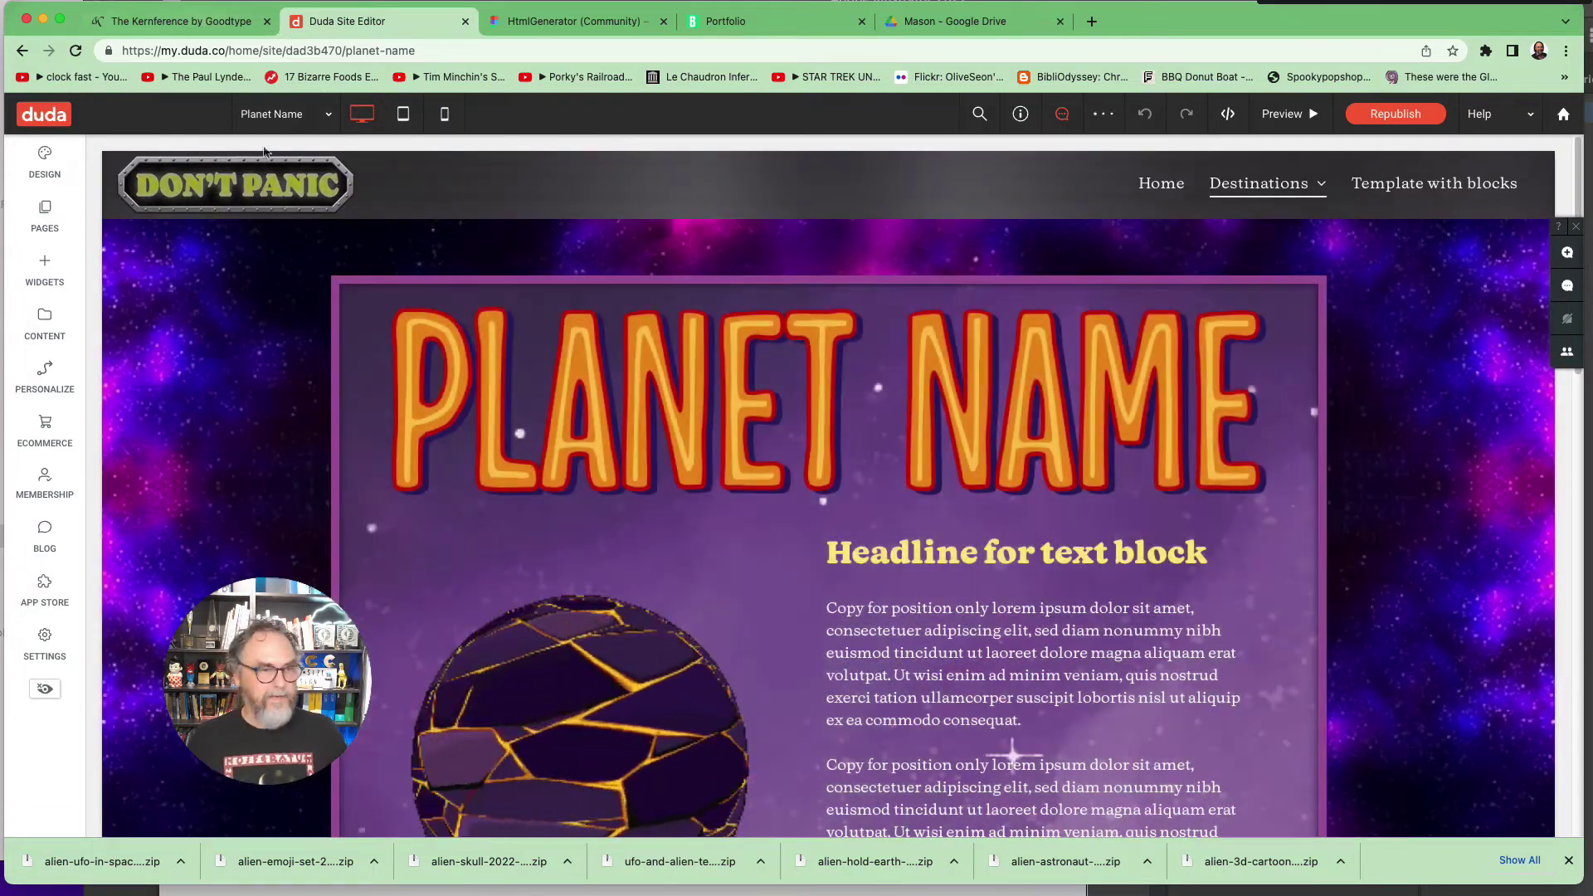
left_click(329, 118)
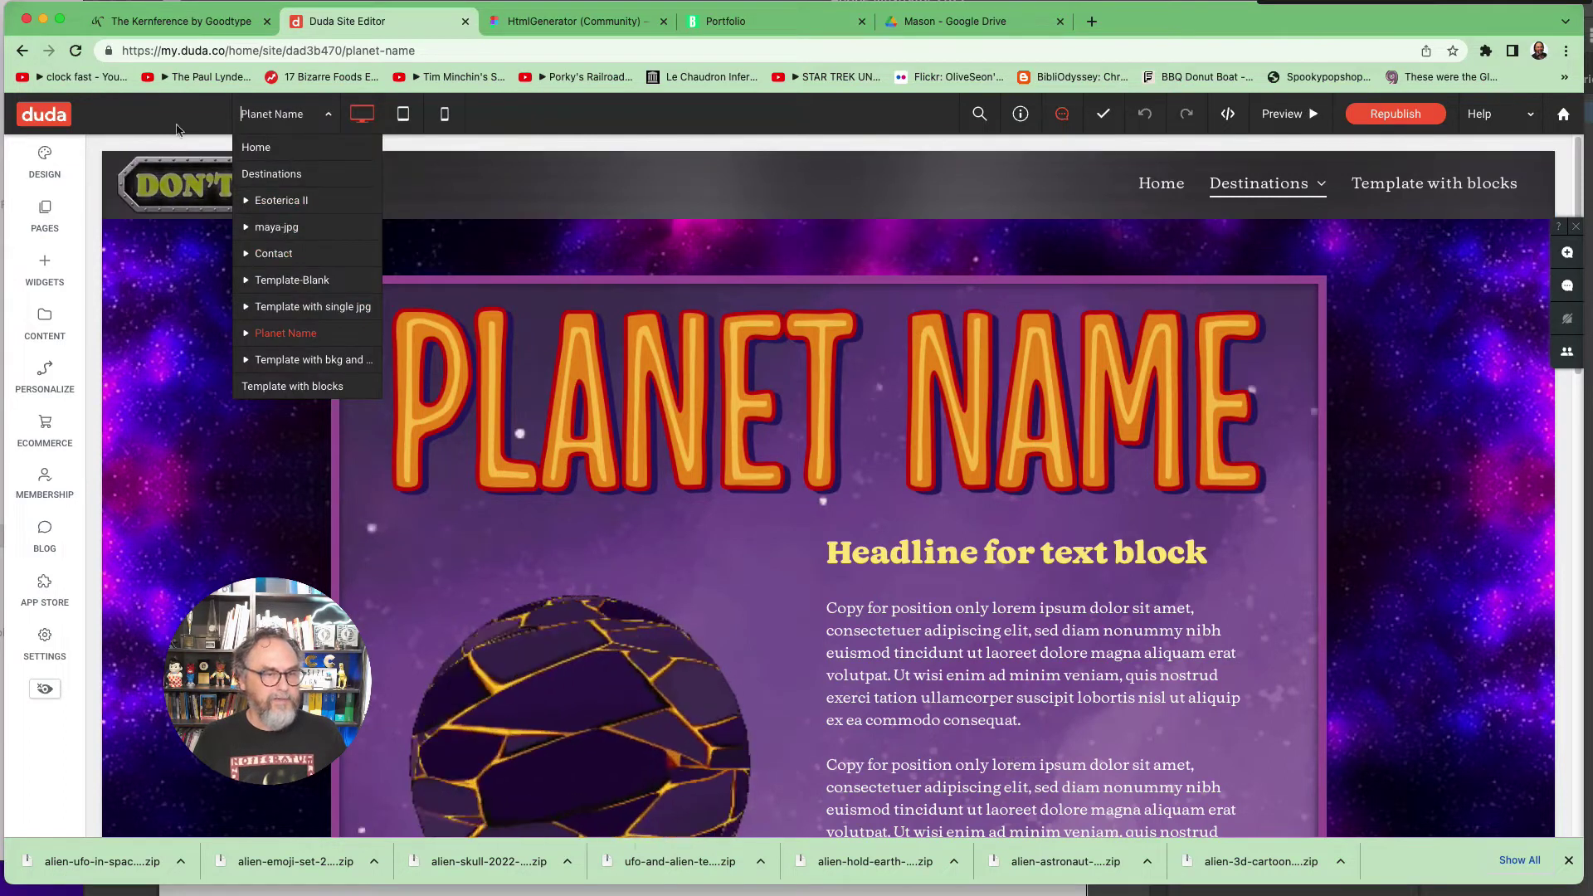
left_click(177, 126)
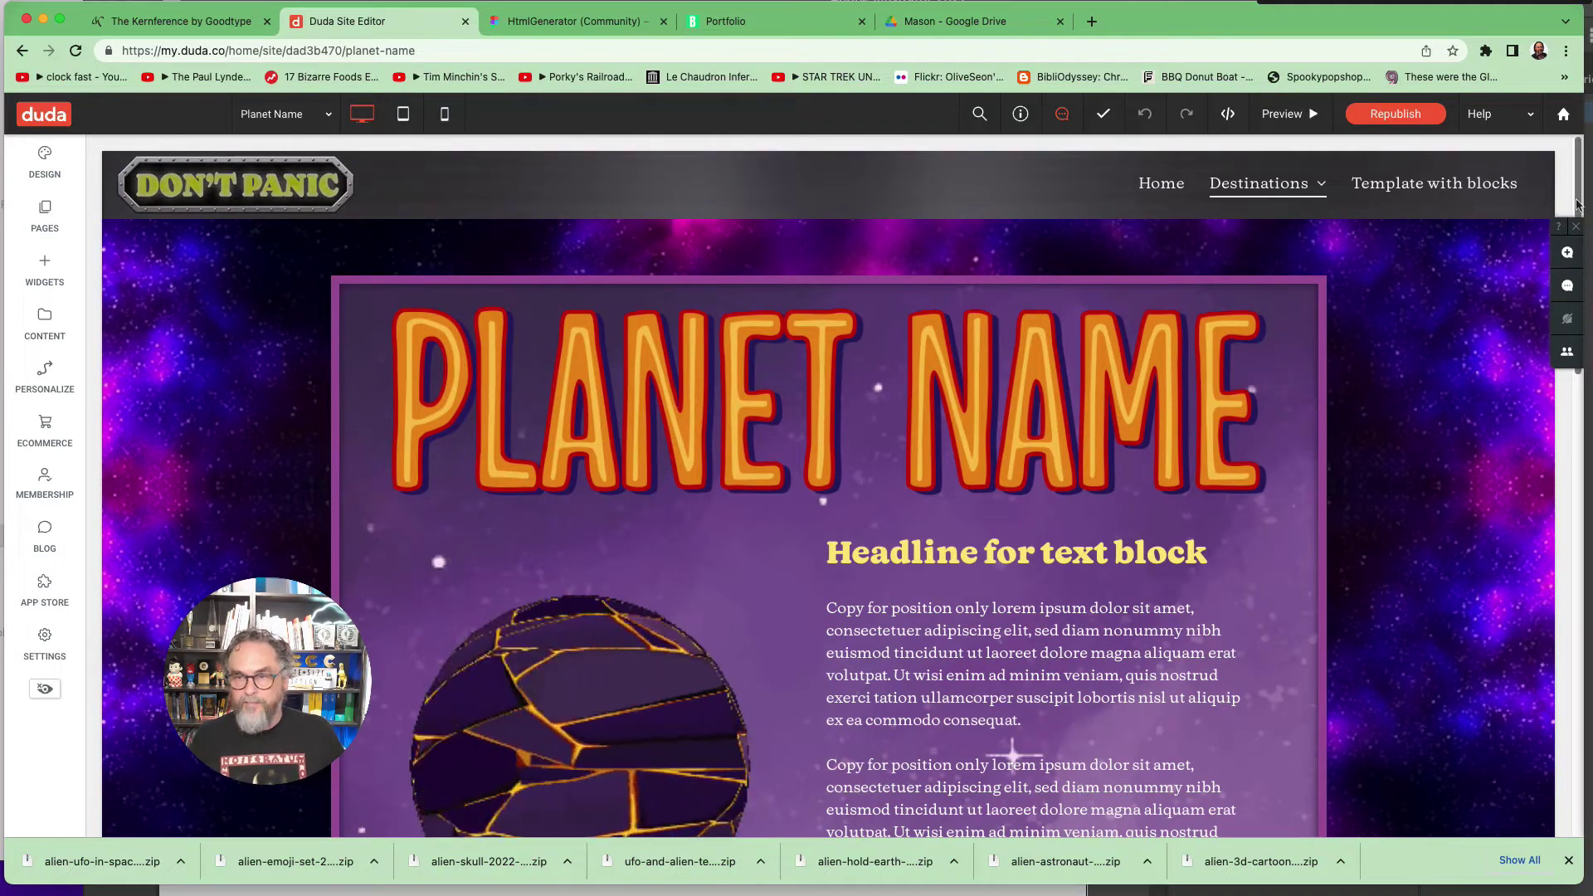
Step: Look through the Planet Name page from its title down to the artwork at its end
left_click_drag(1578, 205, 1548, 479)
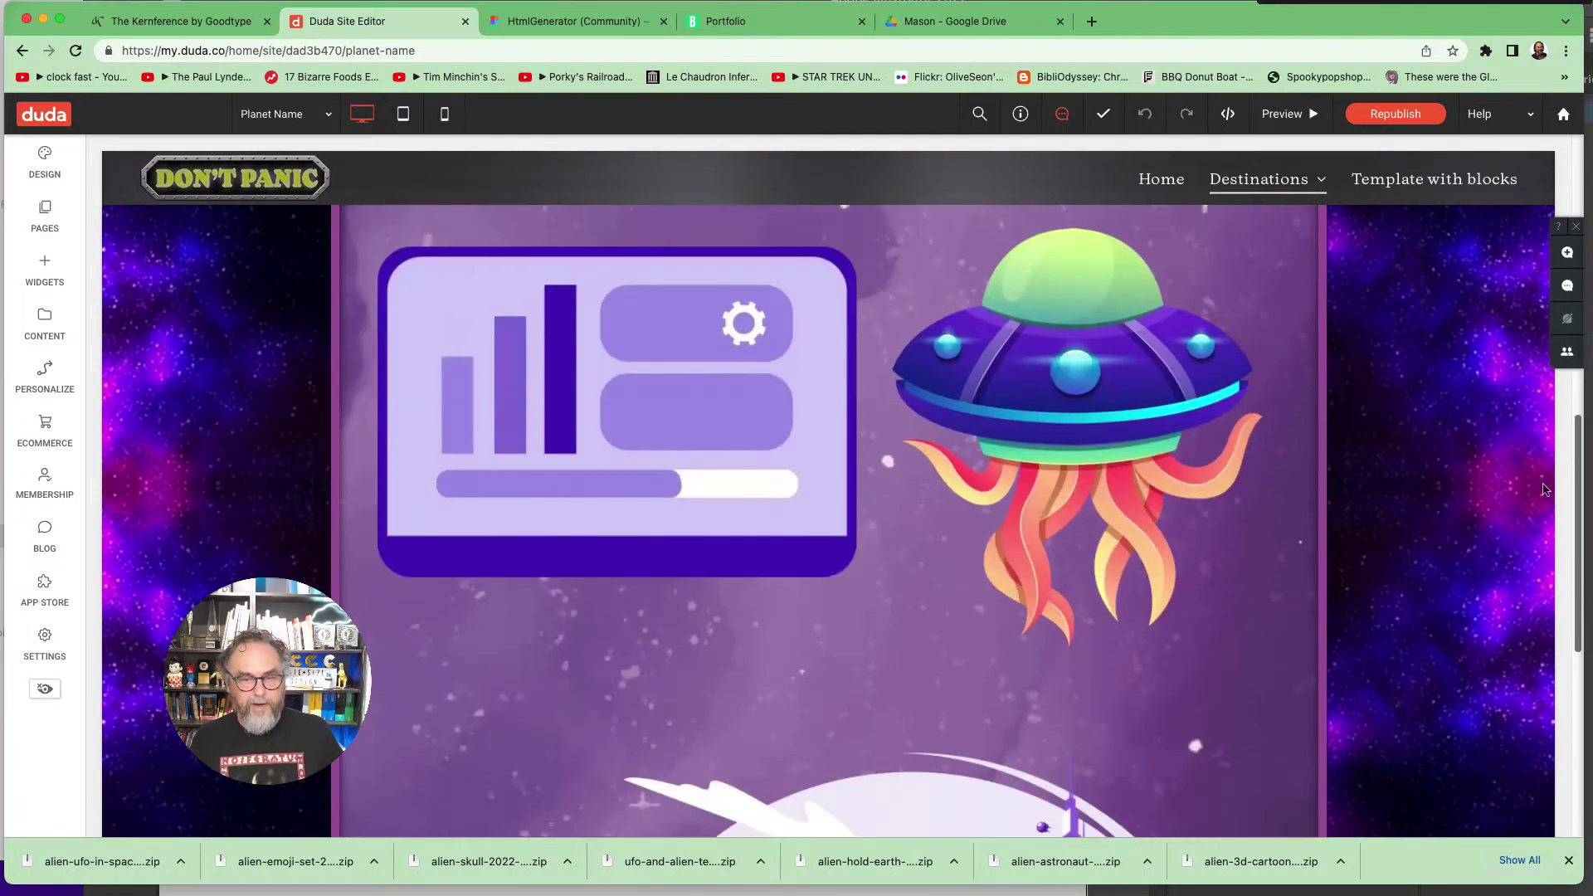
scroll(1547, 480, "down", 7)
scroll(1491, 560, "up", 4)
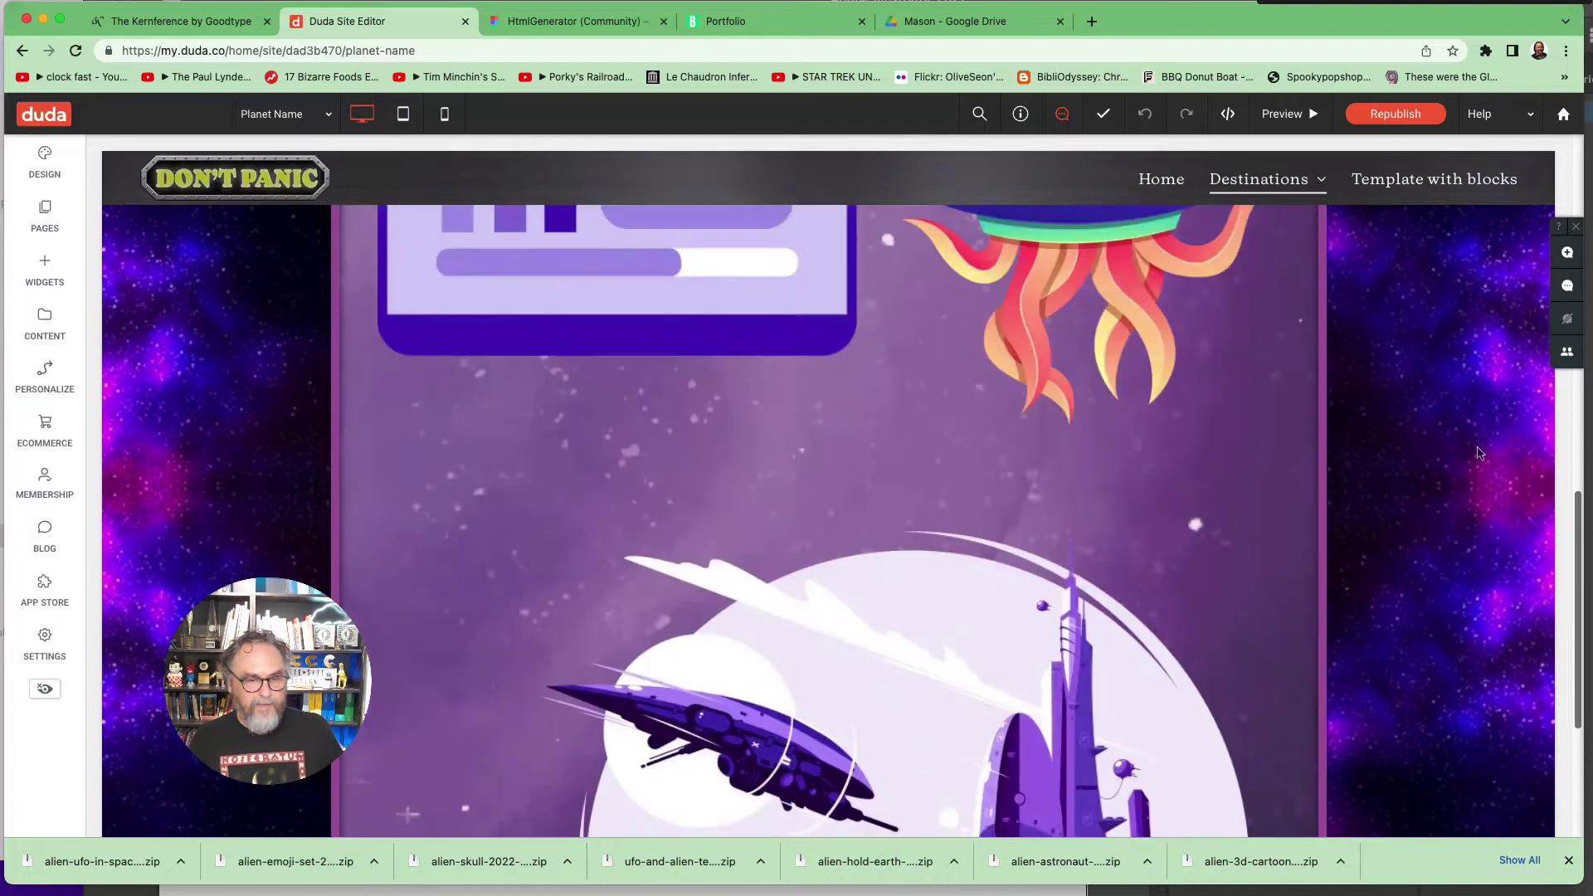
scroll(1491, 561, "up", 10)
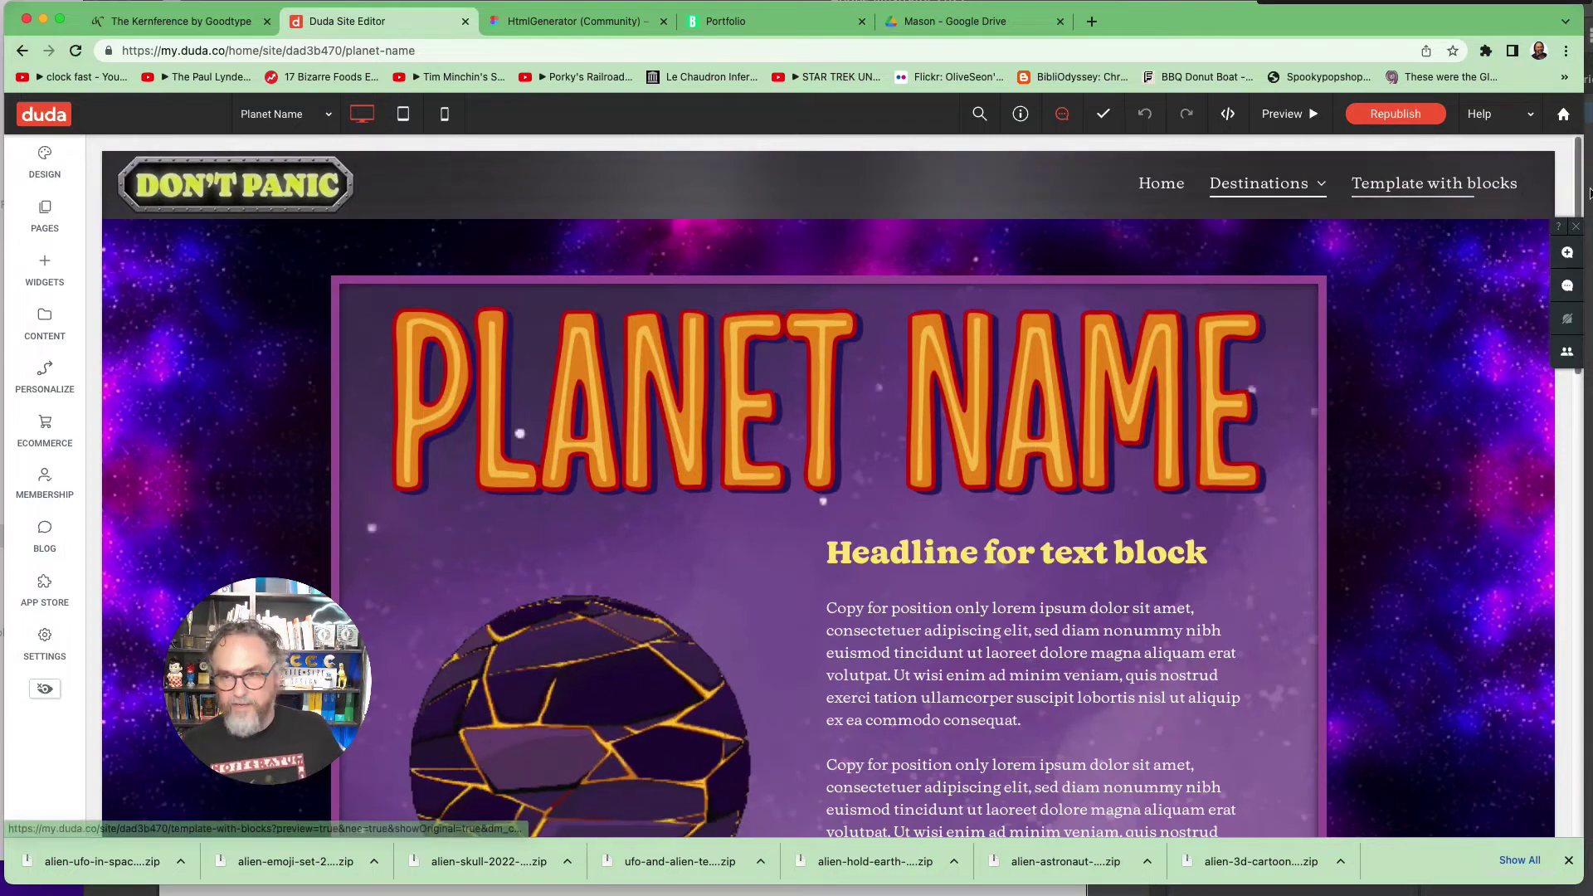
scroll(1578, 184, "down", 1)
scroll(1328, 174, "up", 1)
Step: Enter Flex Mode on the Planet Name section at the larger desktop breakpoint and clear away the design and layers panels
left_click(1065, 120)
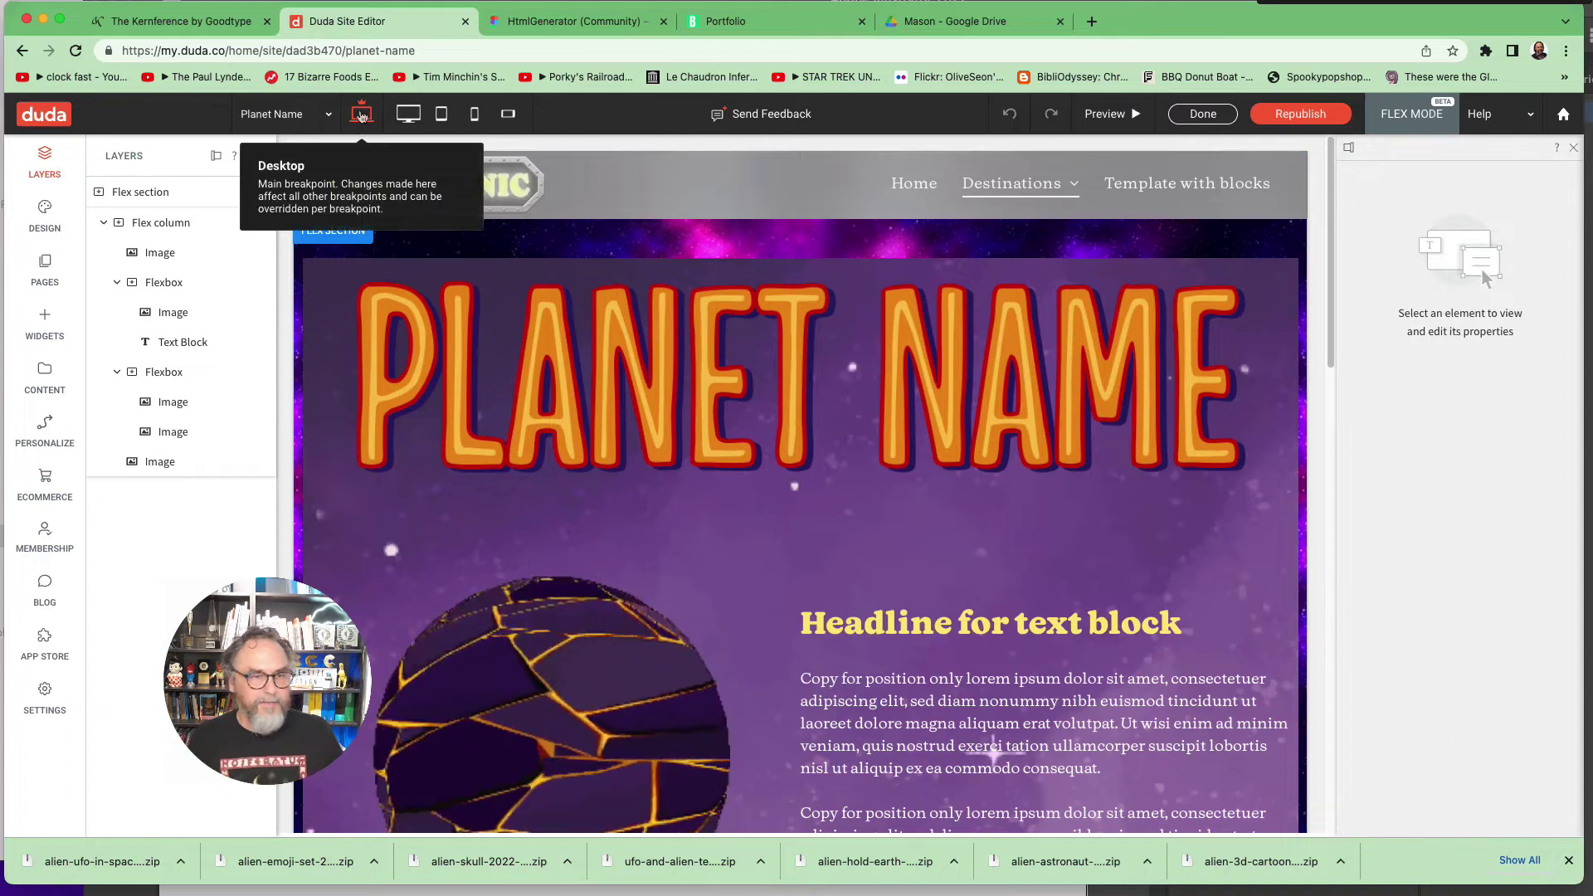
left_click(408, 117)
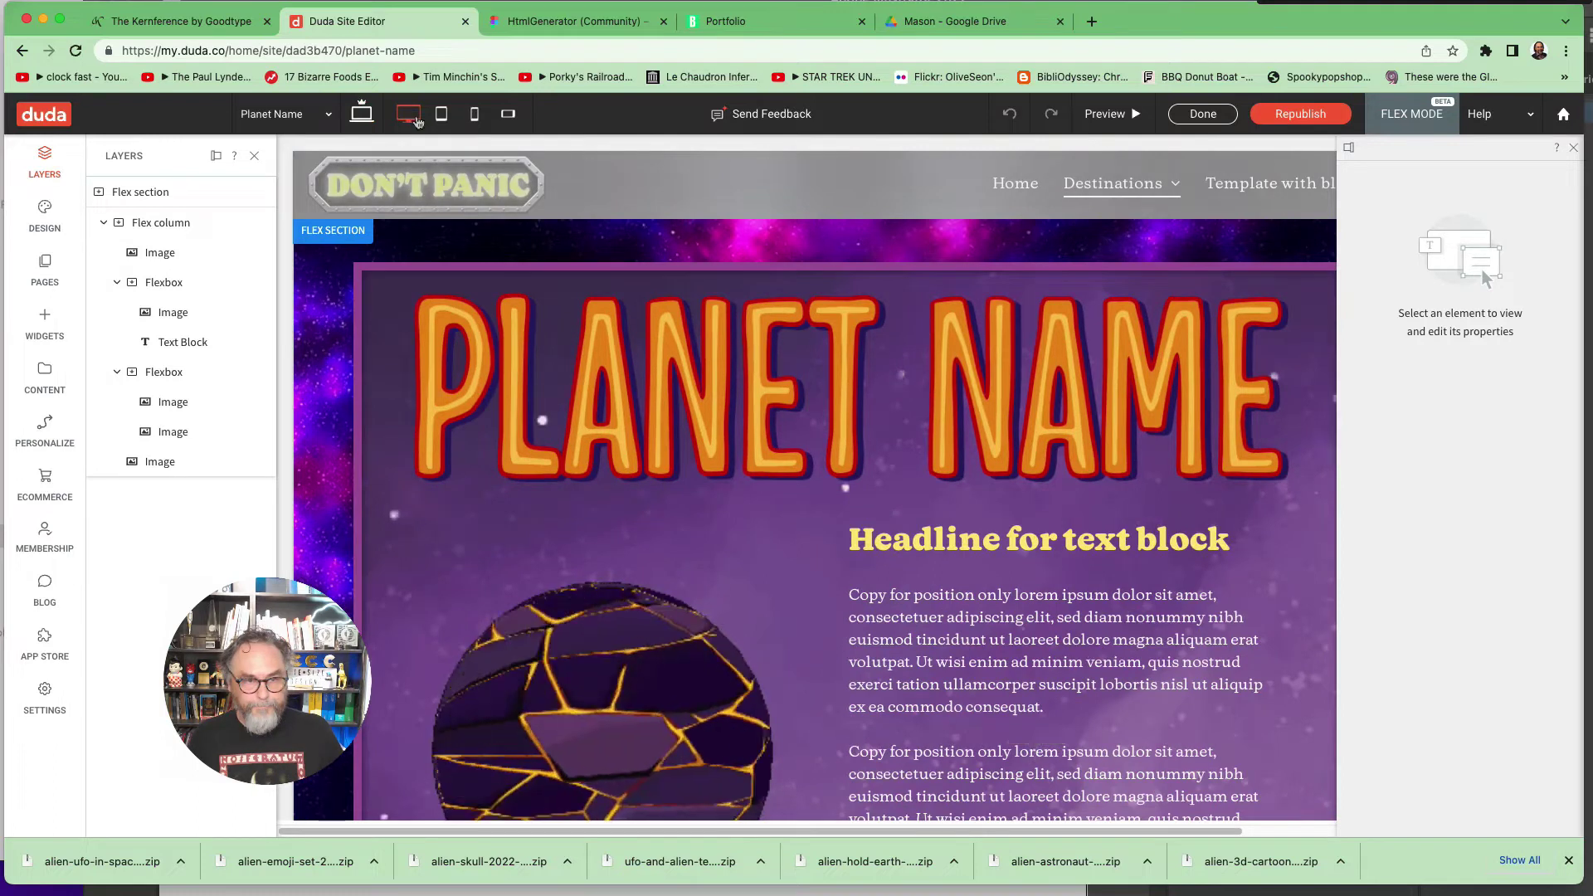
left_click(1573, 148)
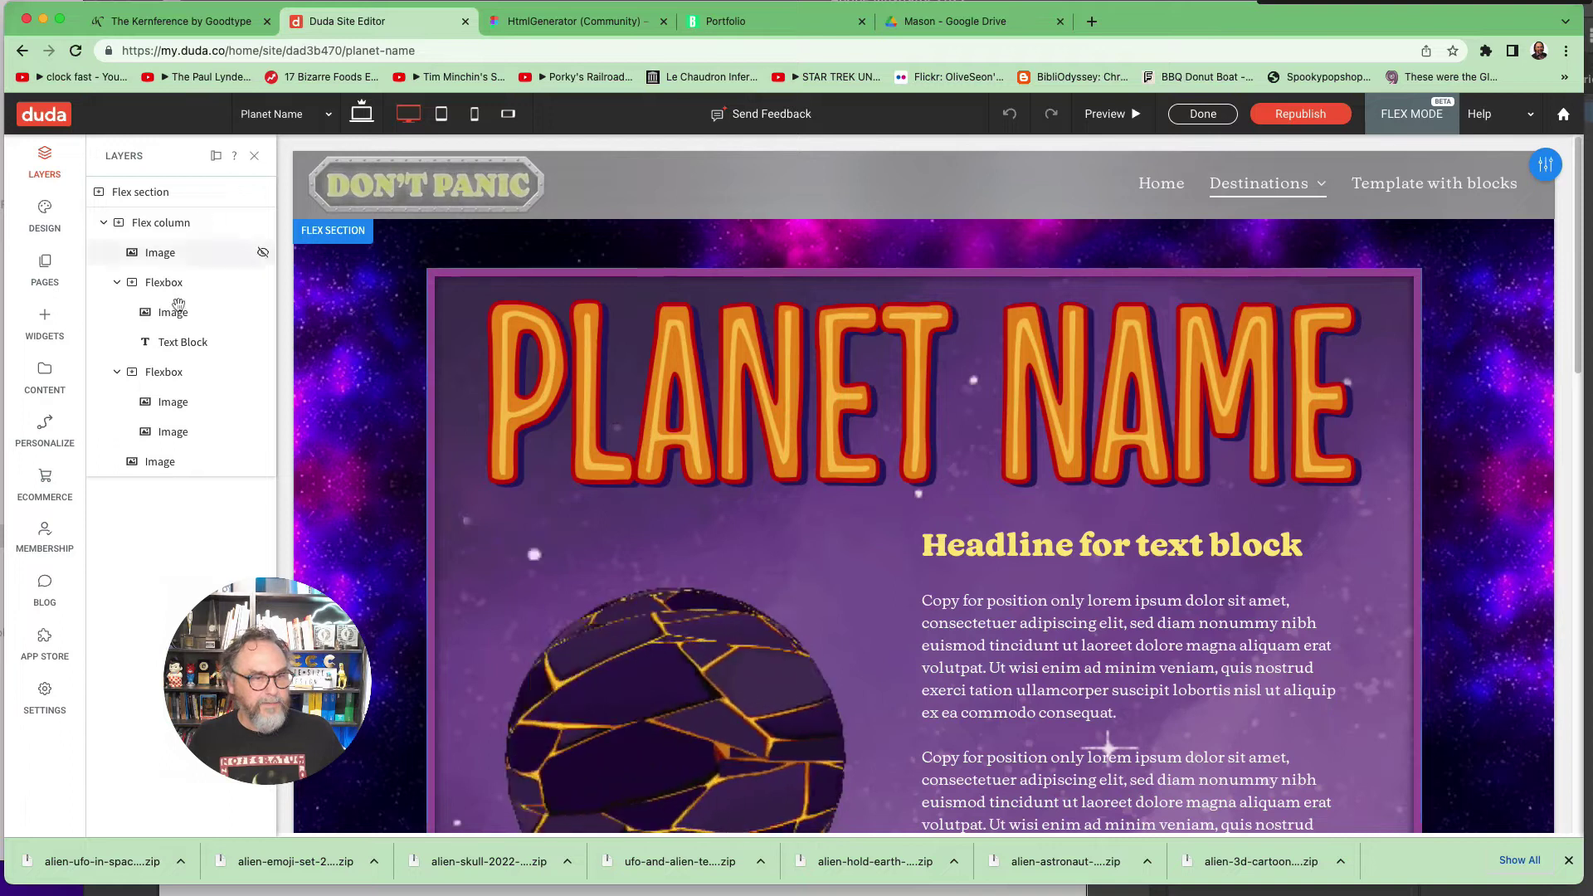
left_click(258, 158)
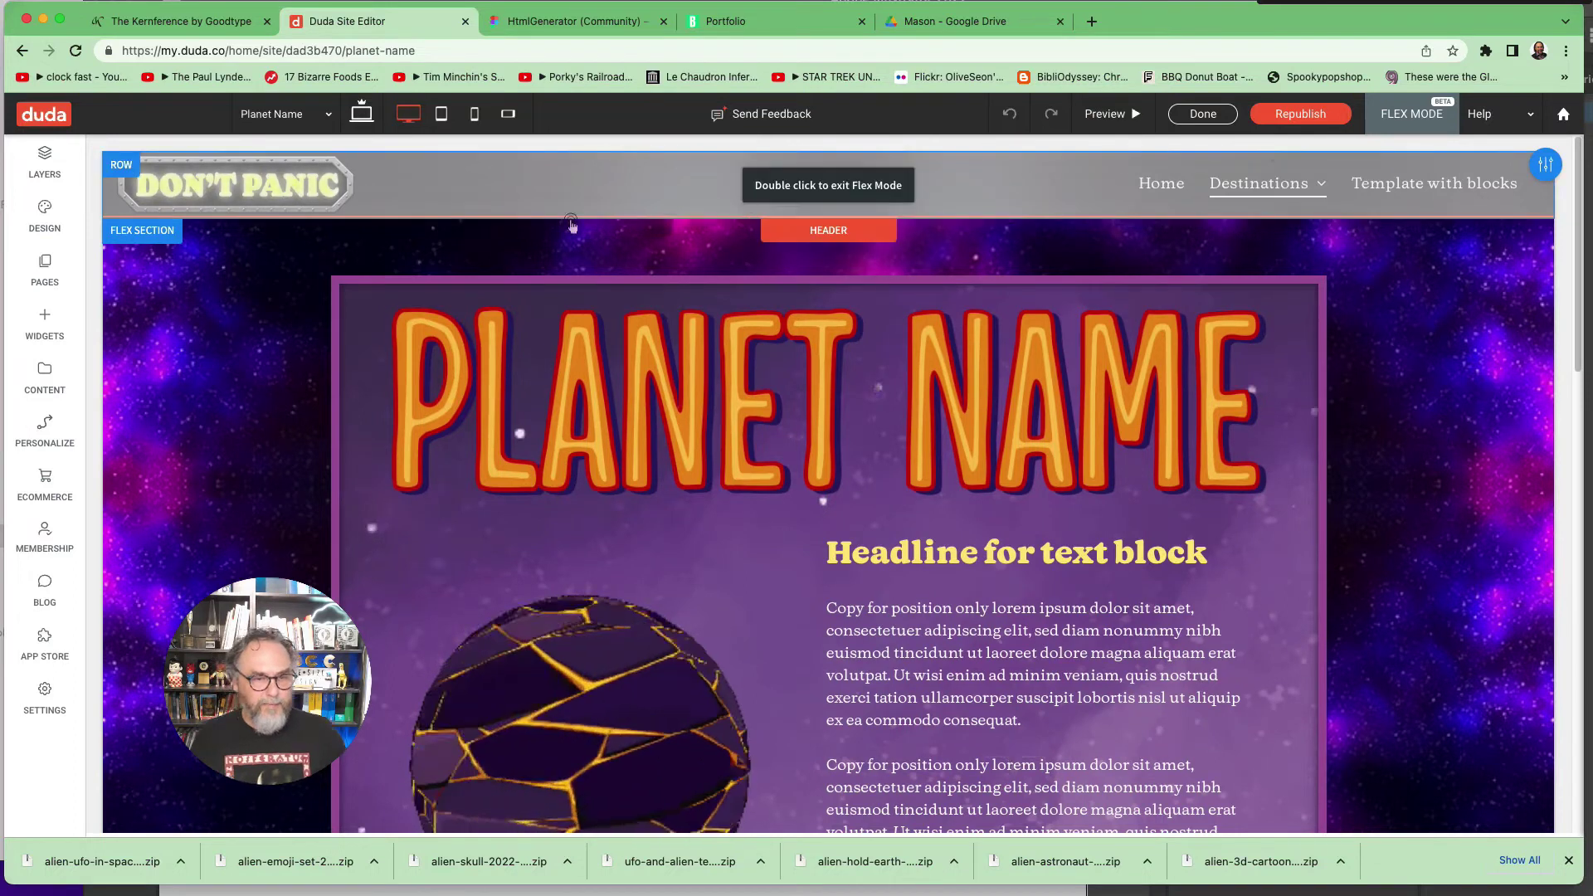
Step: Examine the section's structure by selecting the flex column, title image, planet-and-text flexbox, planet image and text block in turn
left_click(354, 310)
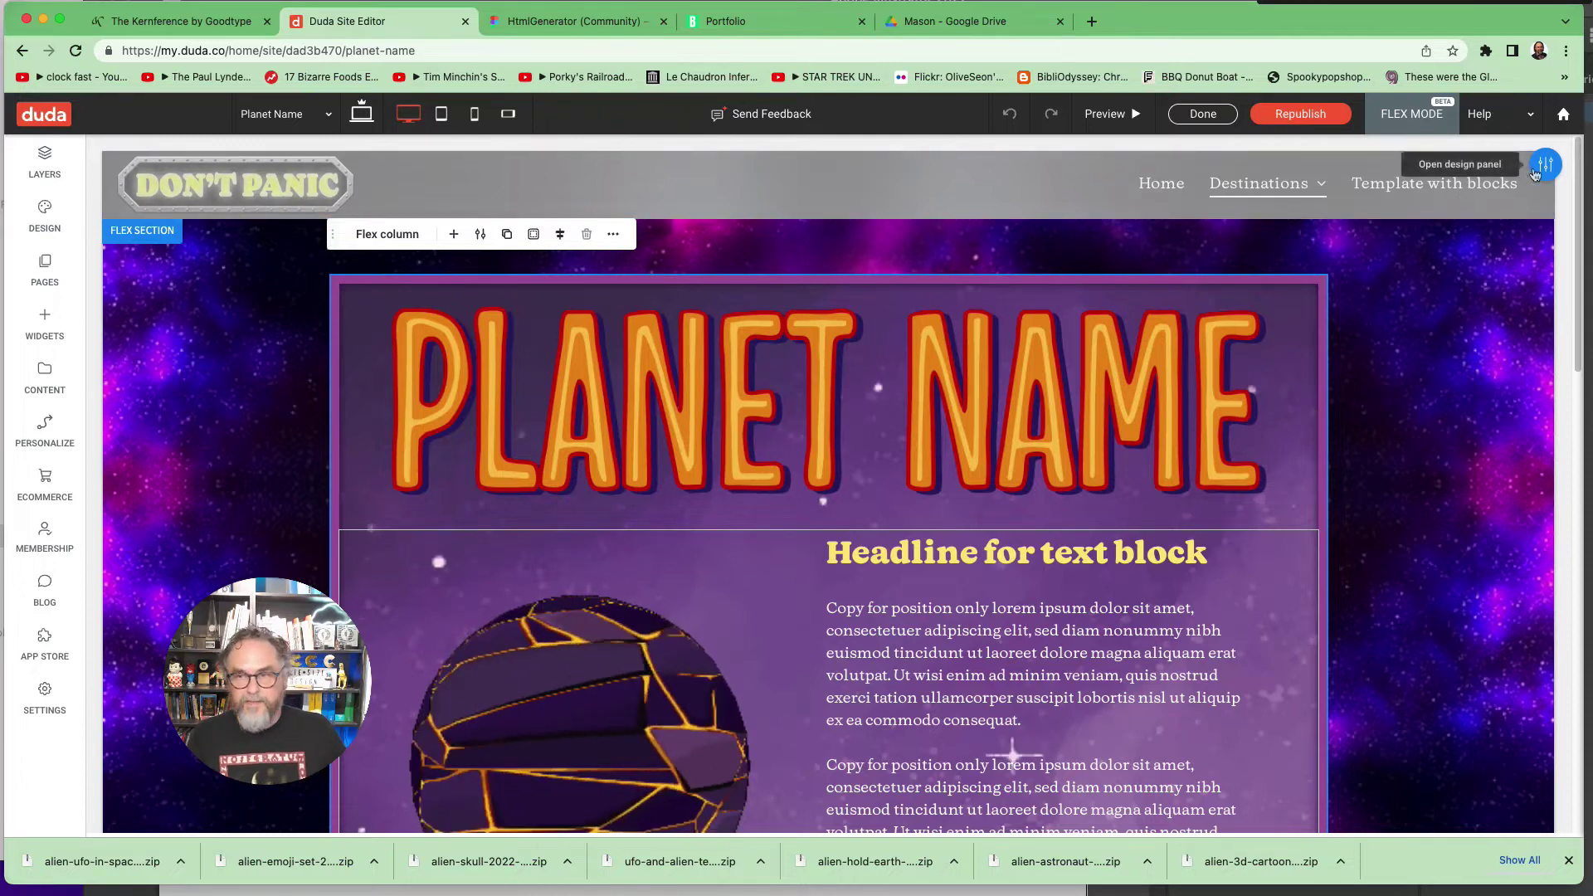
left_click(426, 357)
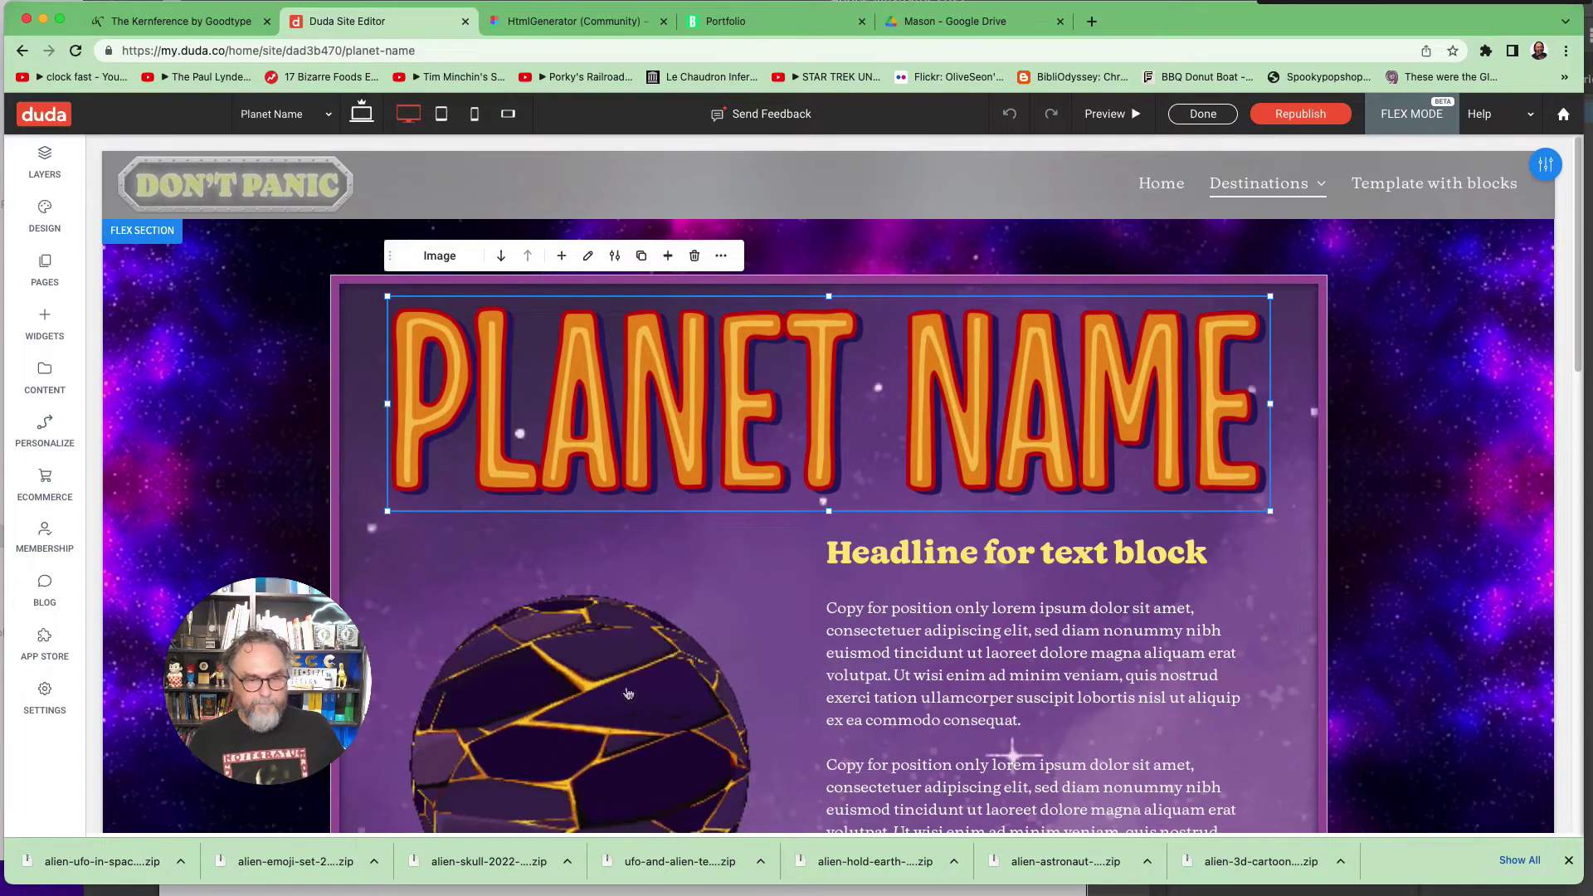
scroll(1573, 349, "down", 3)
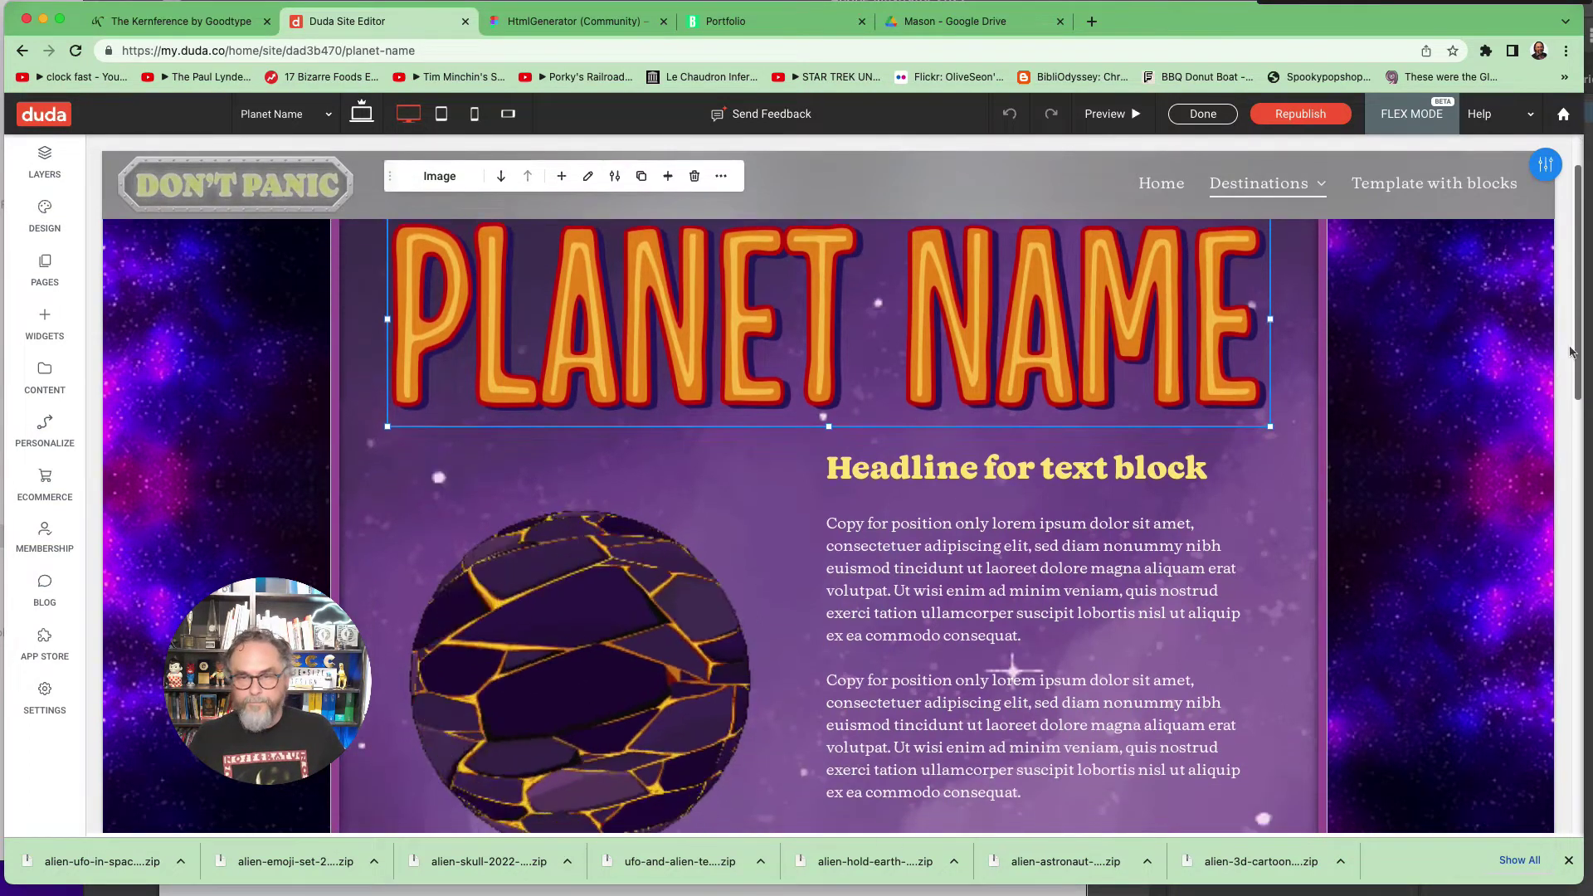
scroll(1569, 357, "down", 5)
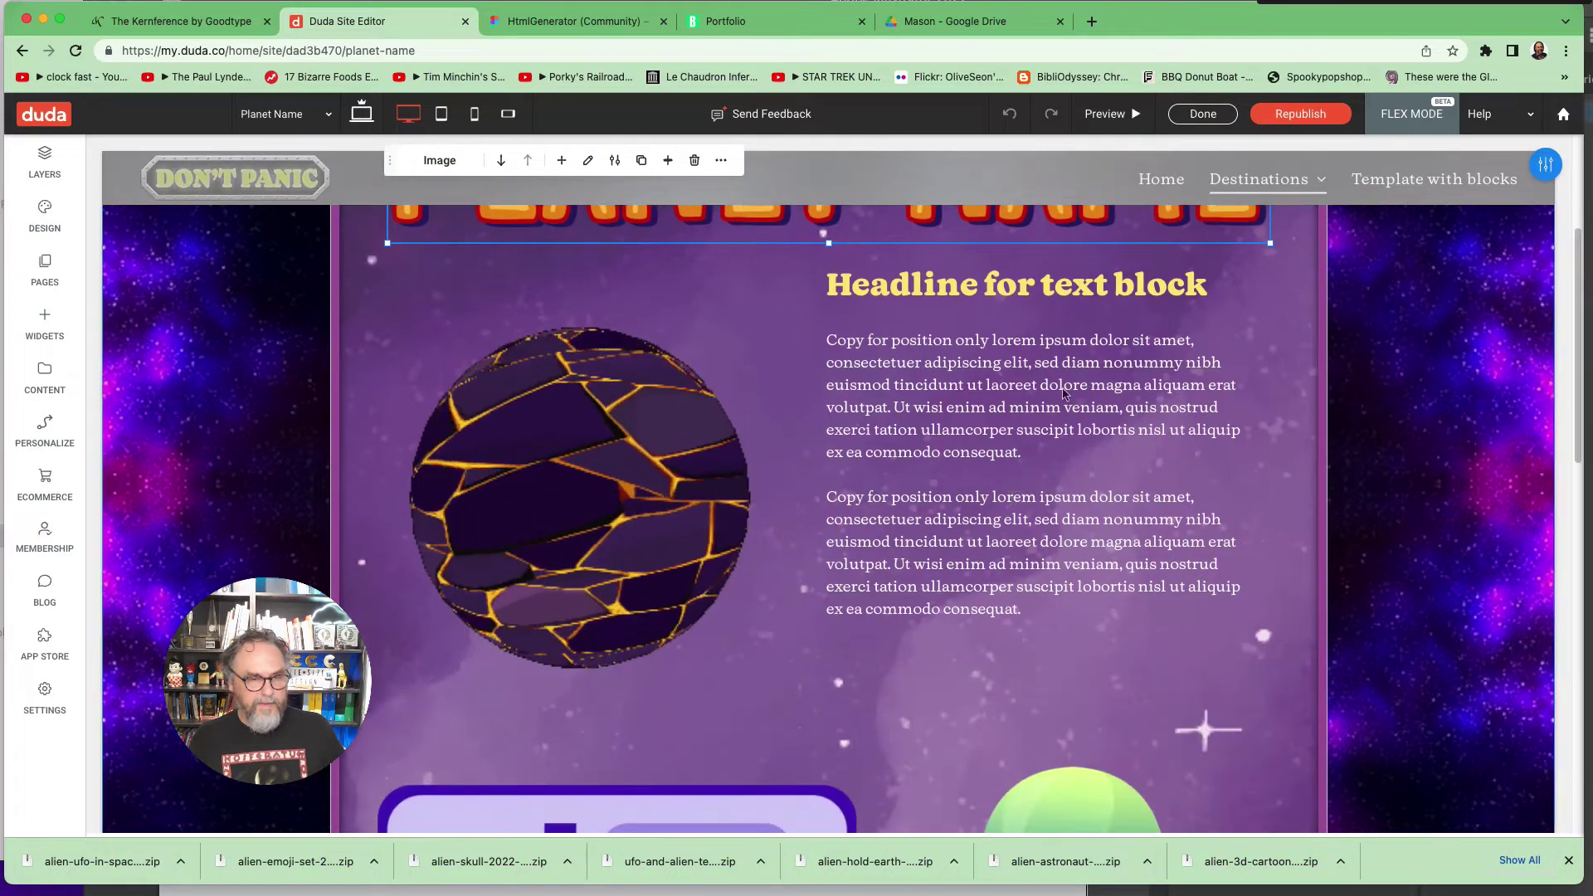
left_click(568, 427)
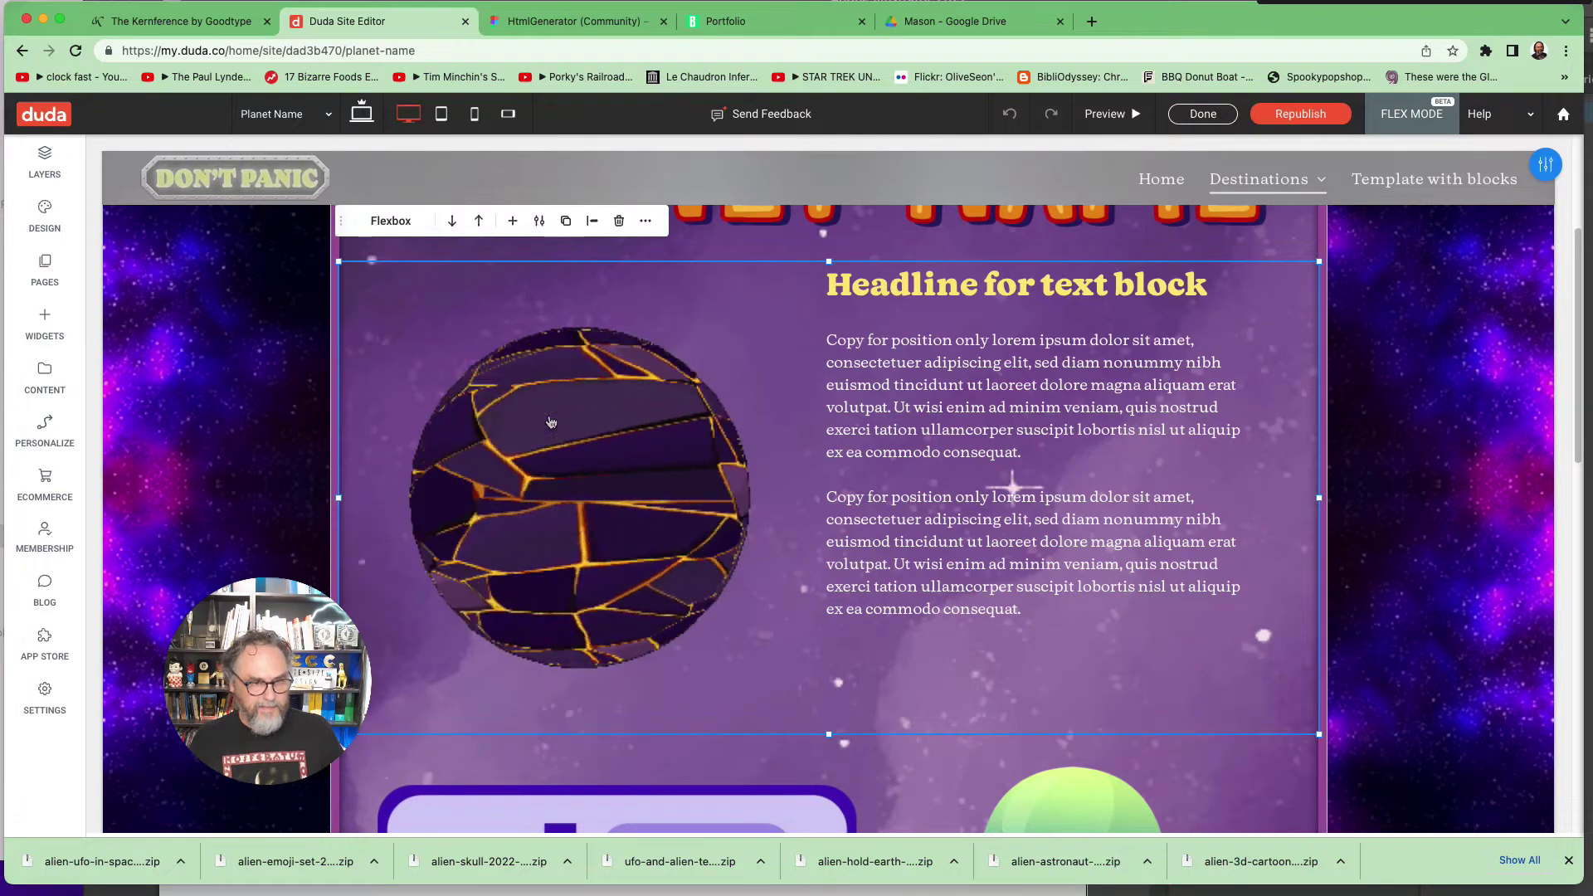
left_click(551, 423)
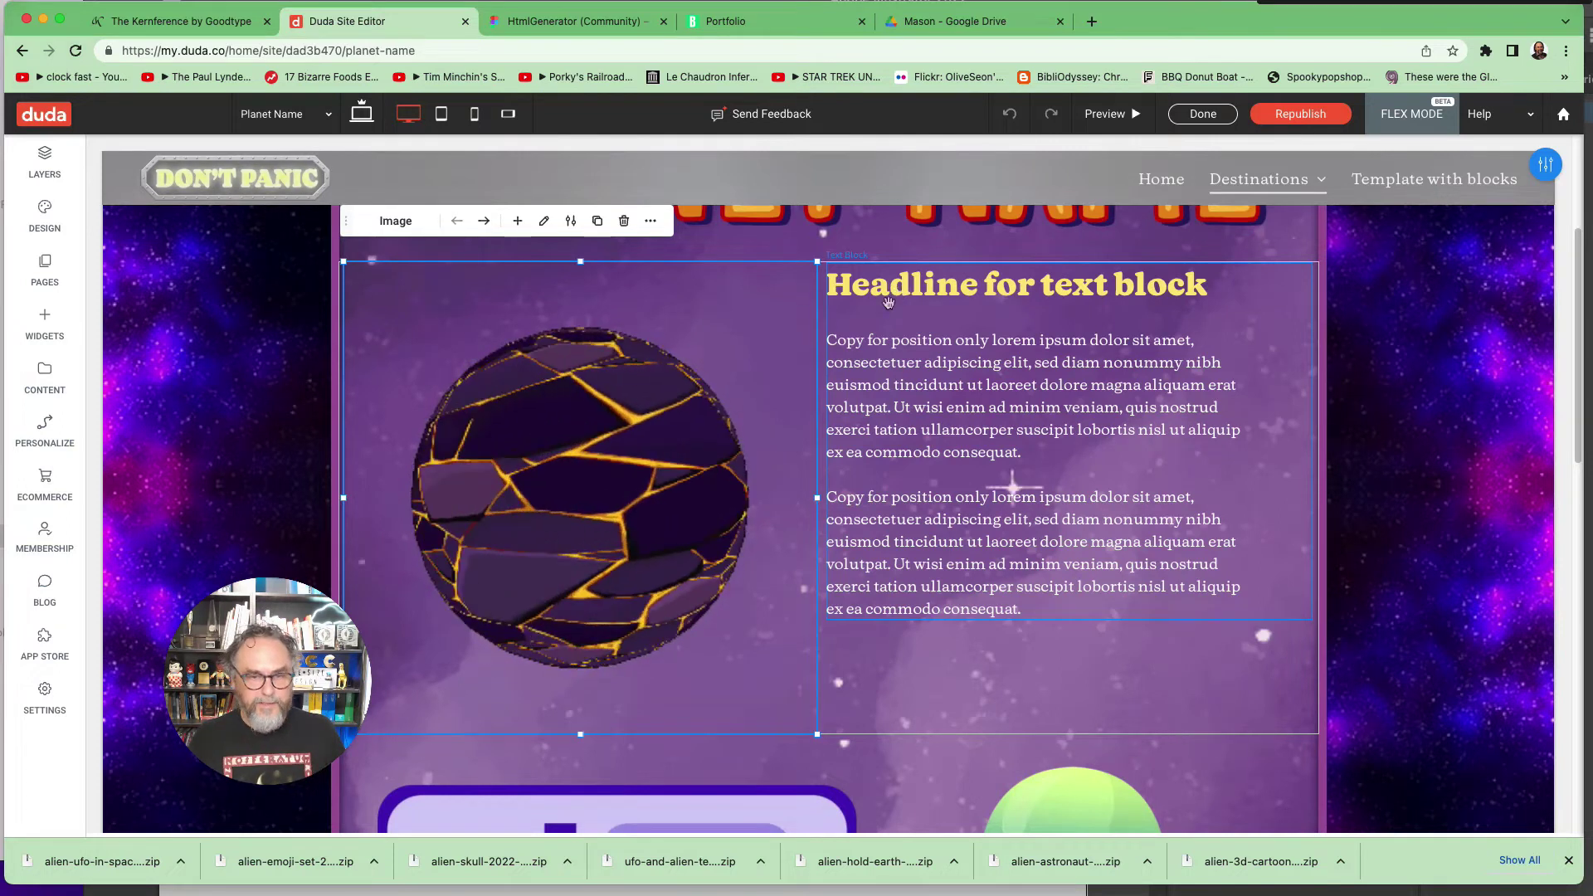
left_click(851, 286)
left_click(890, 341)
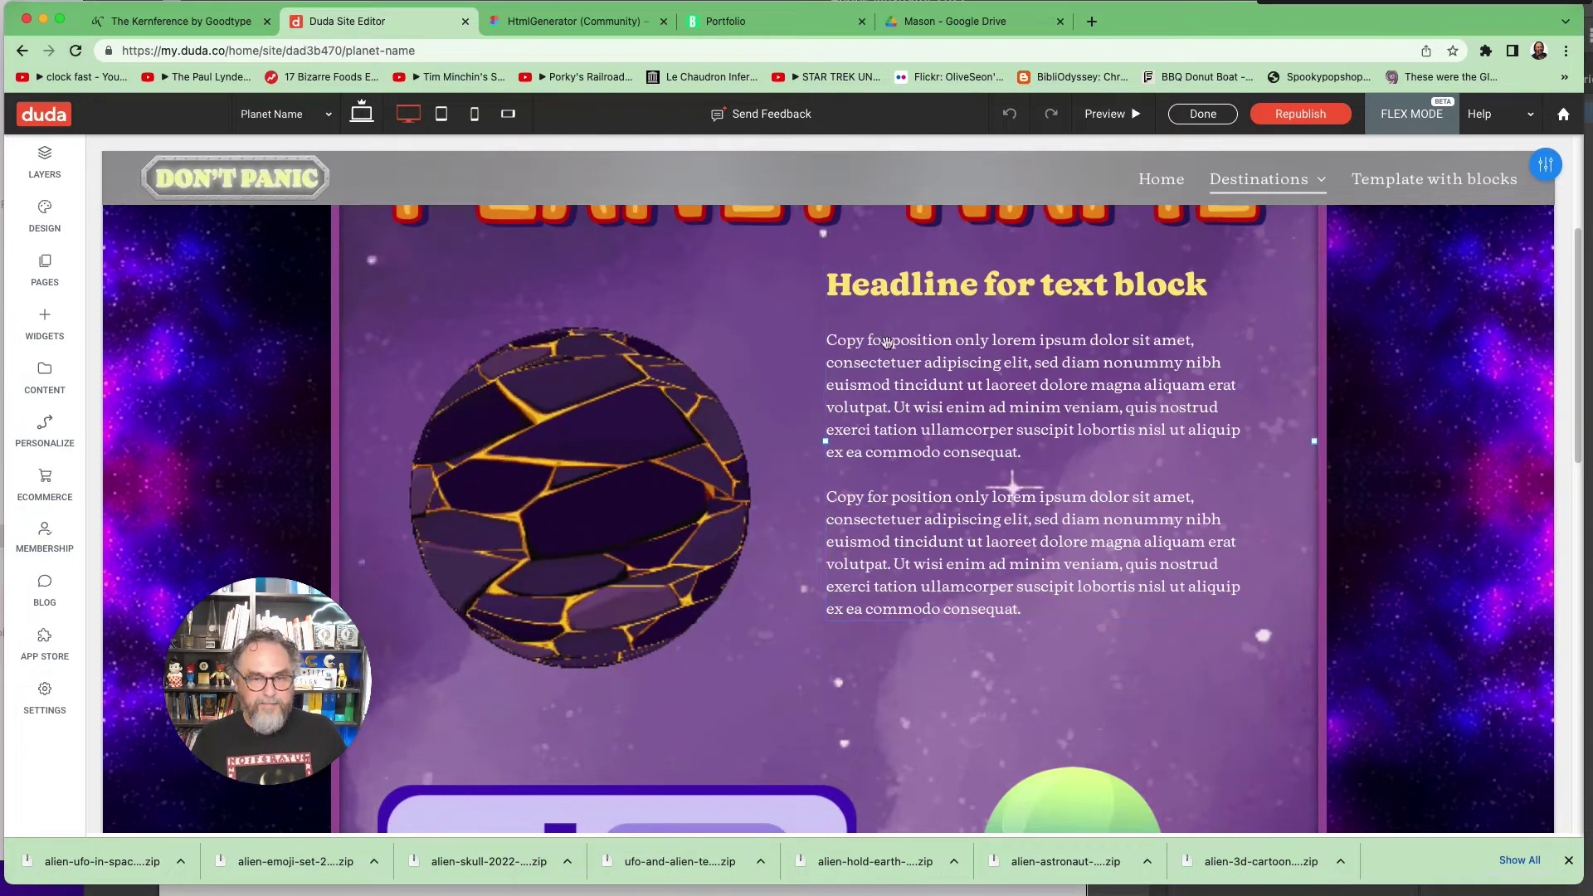
Step: Open the text block beside the planet for editing and check the fonts offered for its paragraph text
left_click_drag(871, 286, 956, 285)
left_click(1007, 347)
left_click_drag(1036, 365, 976, 365)
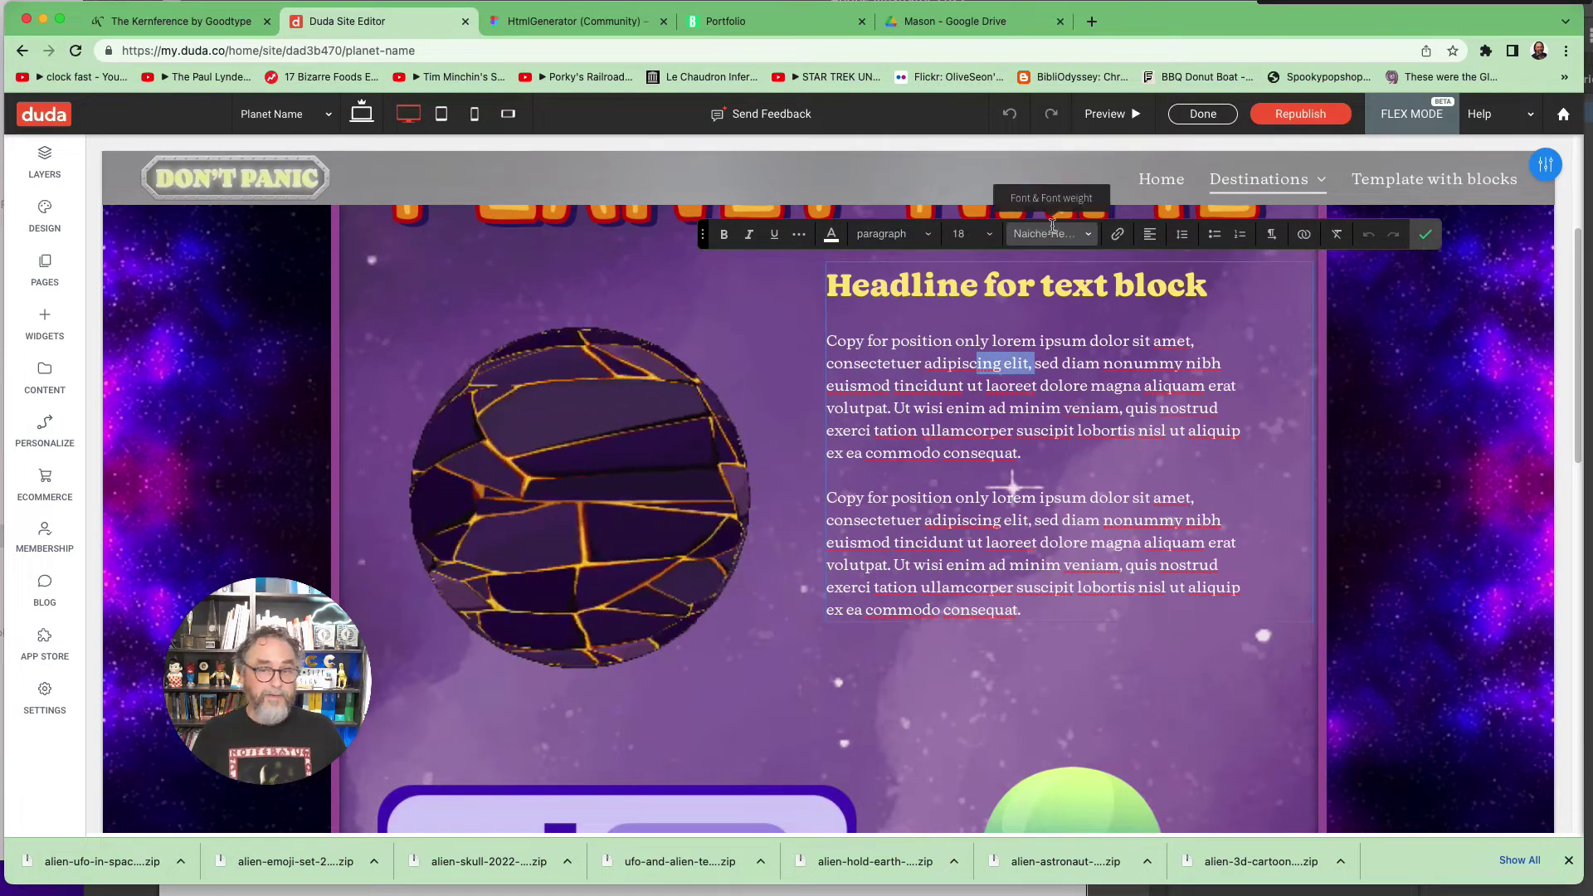
left_click(1088, 236)
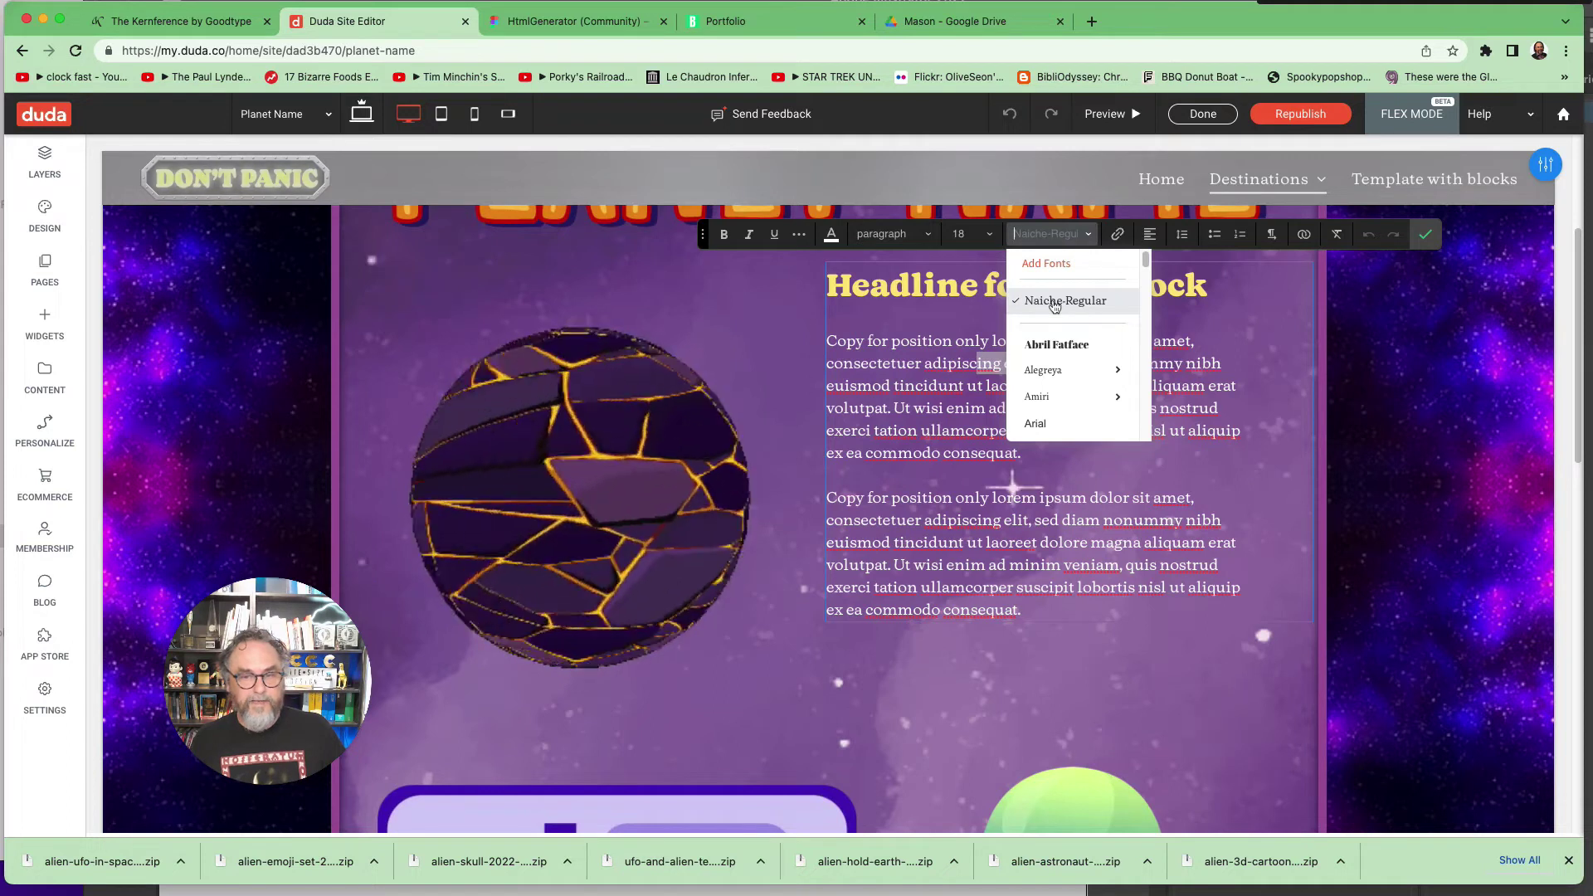
left_click(1234, 325)
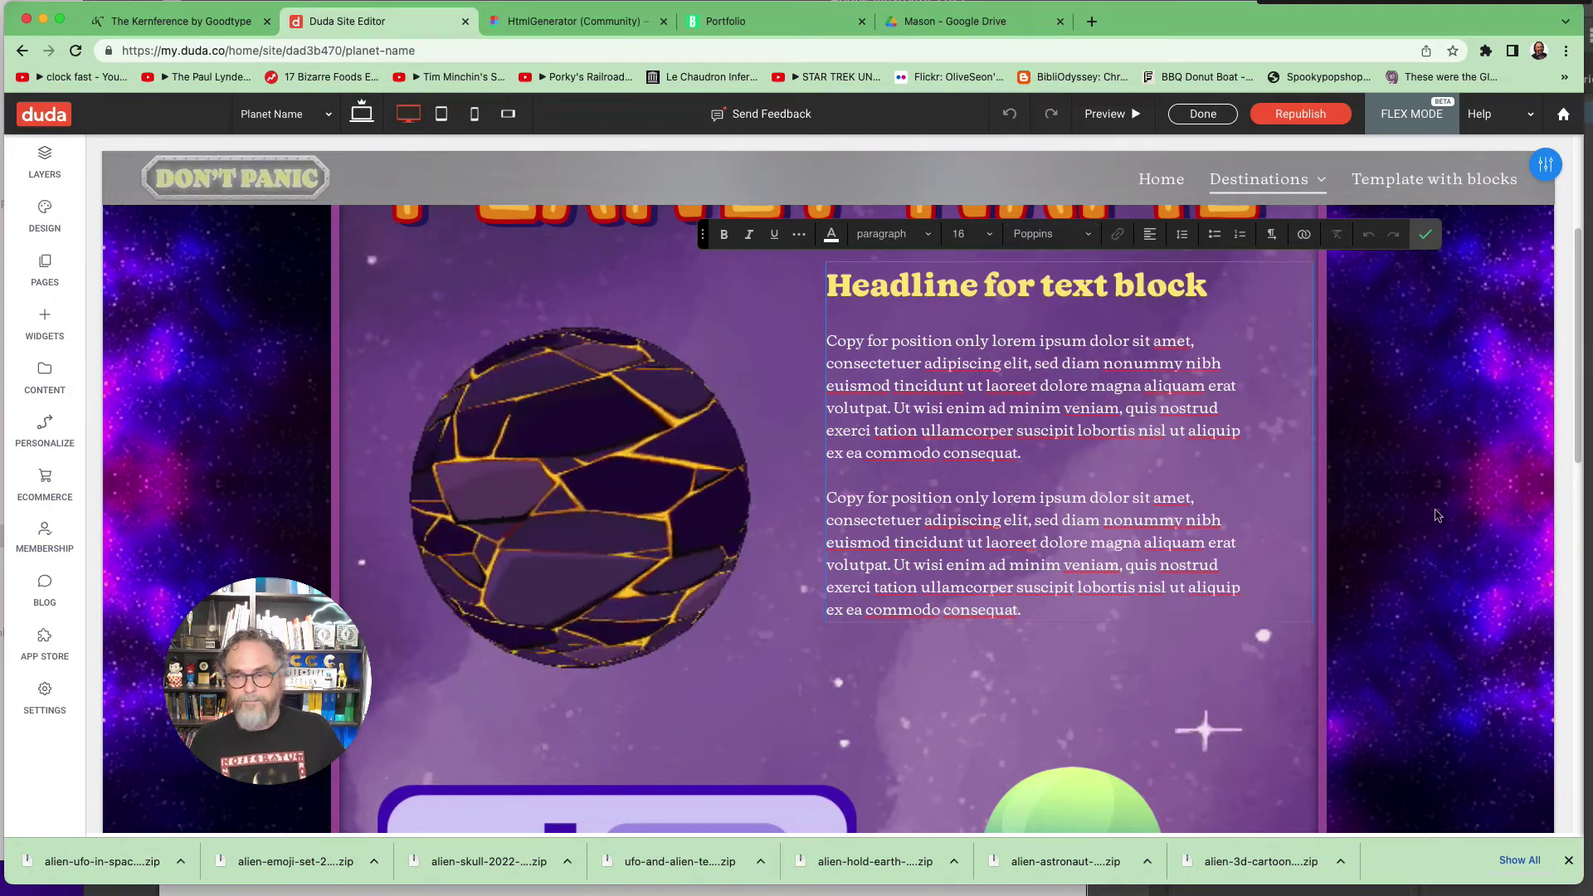
Step: Inspect the image content settings of the infographic and of the alien UFO image beside it
scroll(492, 568, "down", 6)
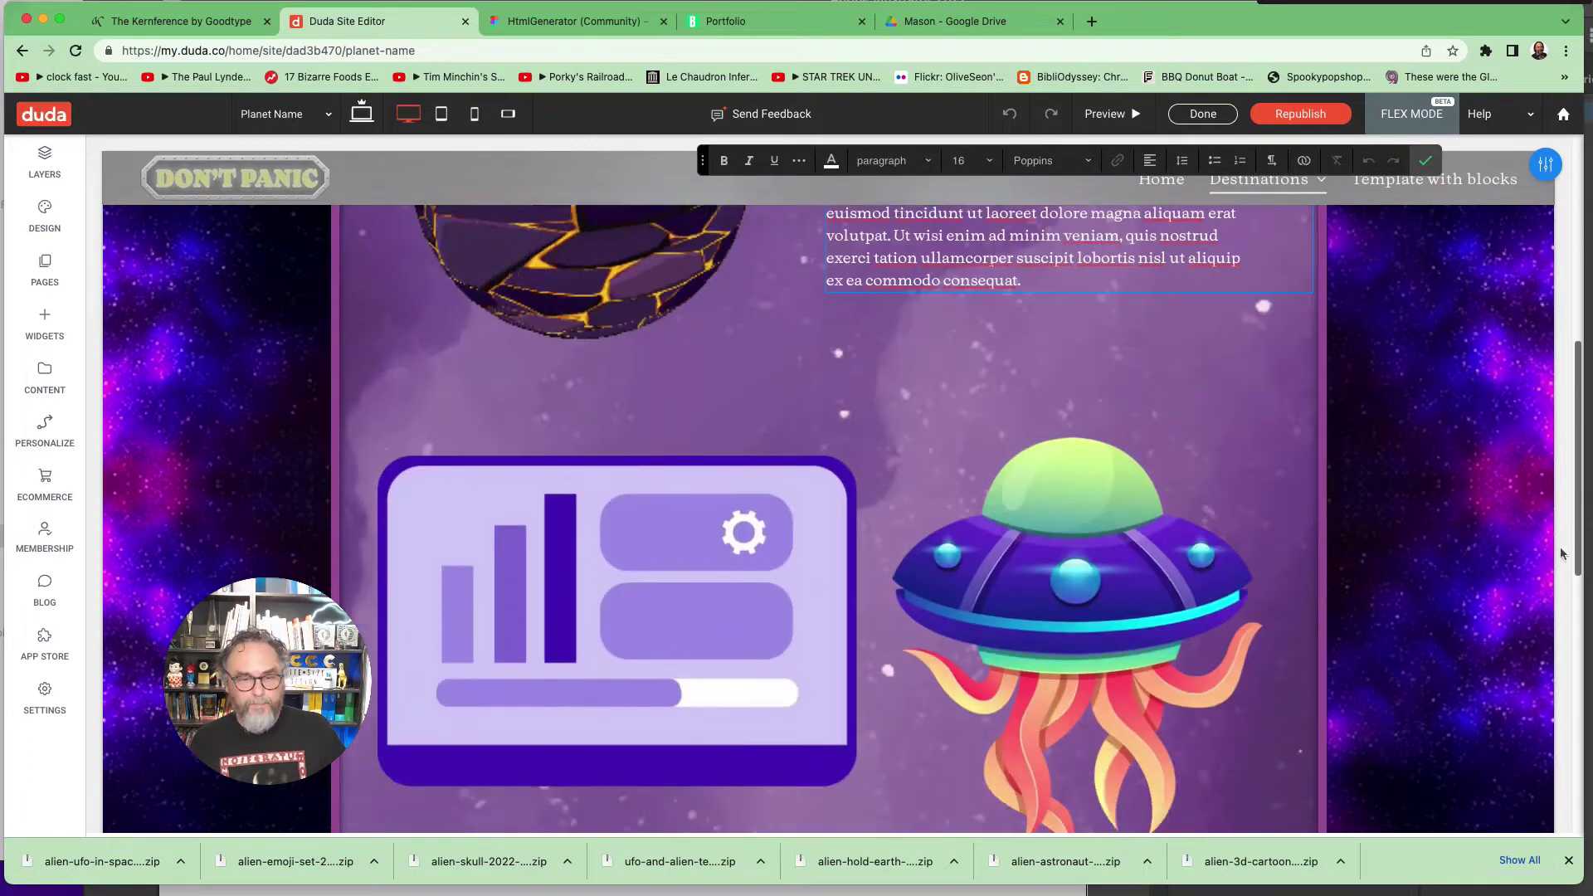
left_click(502, 525)
left_click(553, 488)
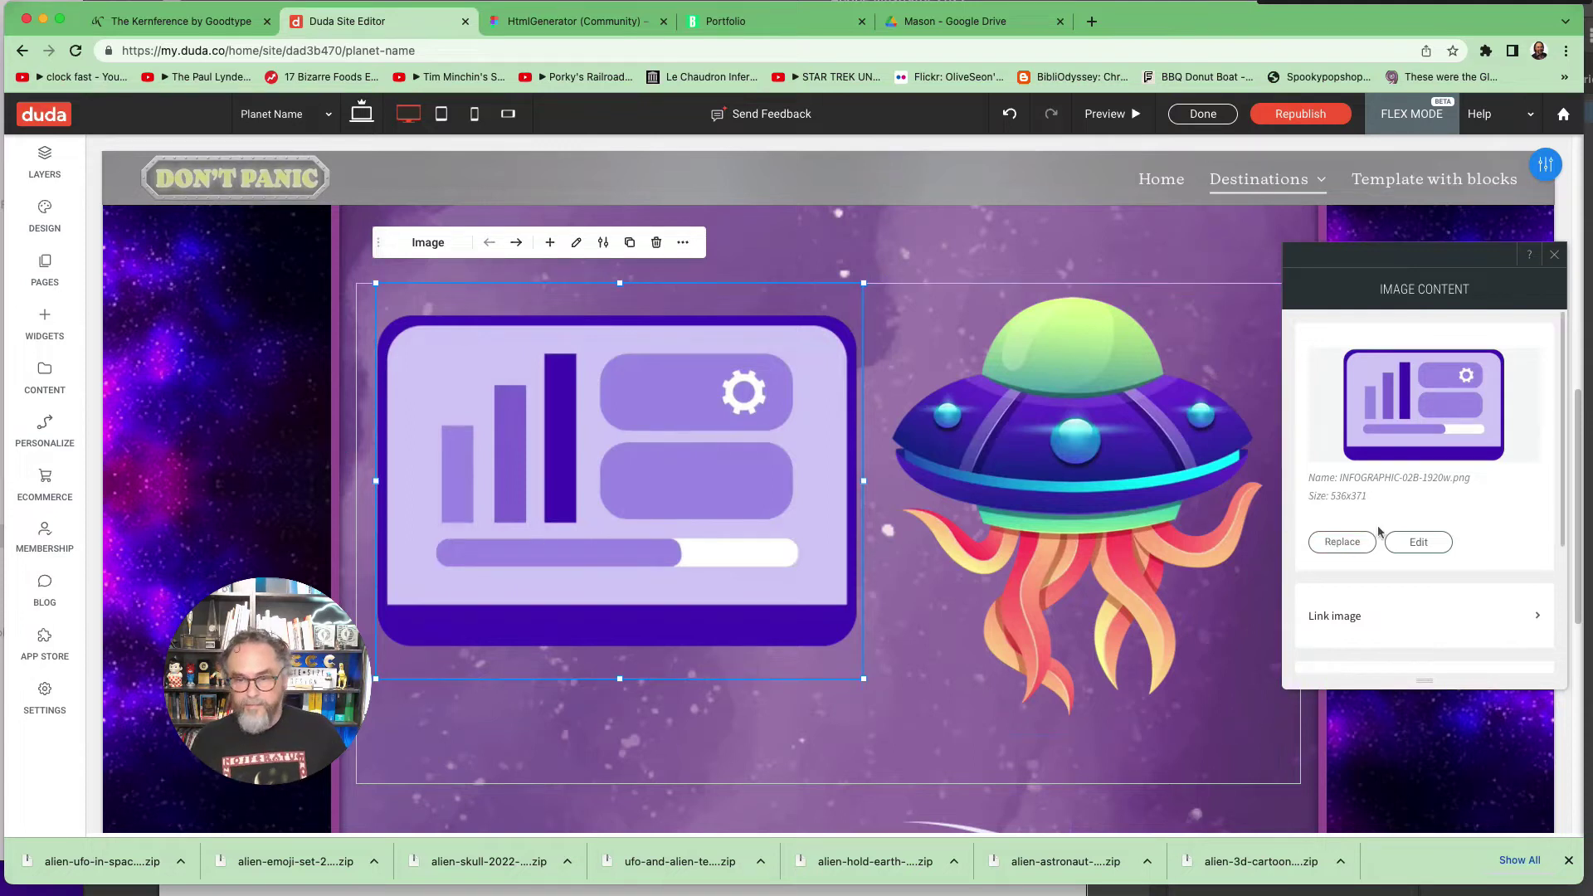
left_click(1075, 298)
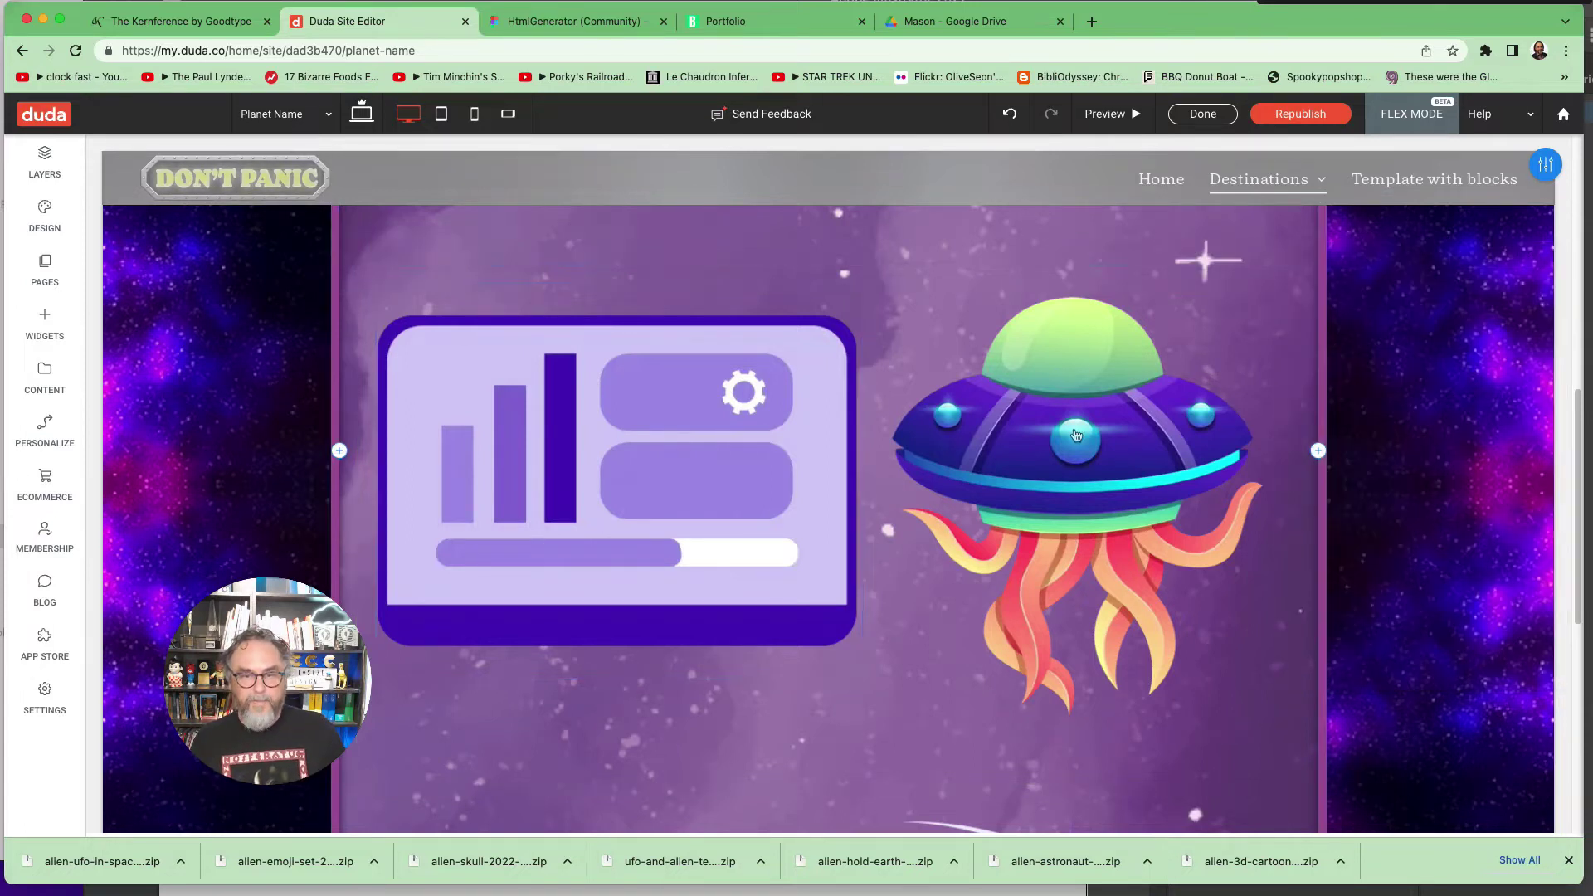
left_click(1075, 435)
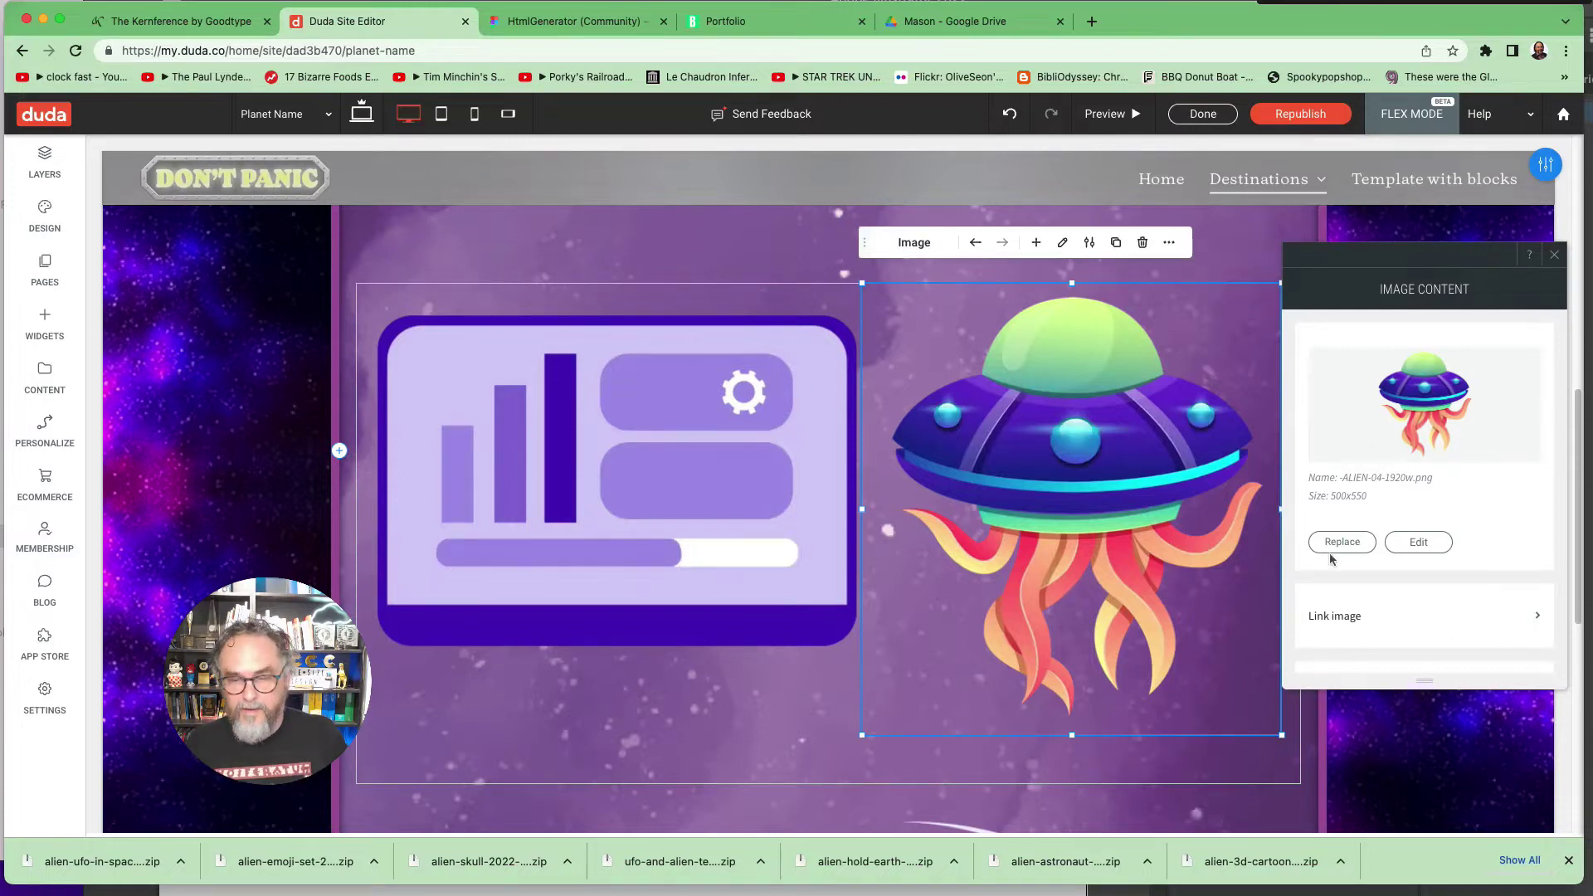
key("Escape")
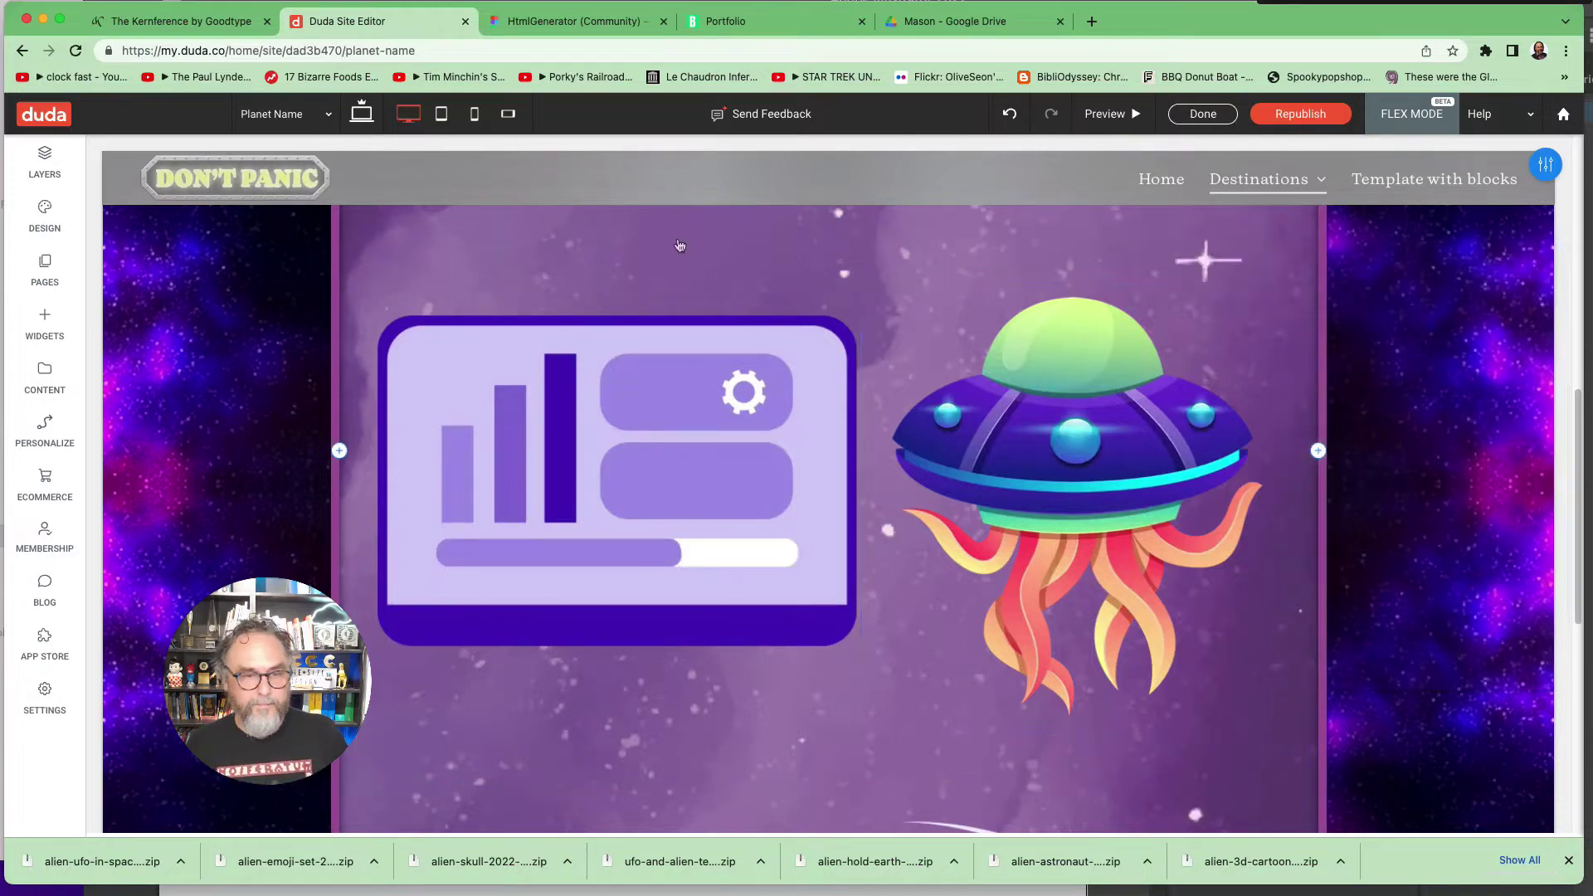
Step: Select the city artwork at the end of the page and review the whole layout between it and the title
scroll(1396, 691, "down", 10)
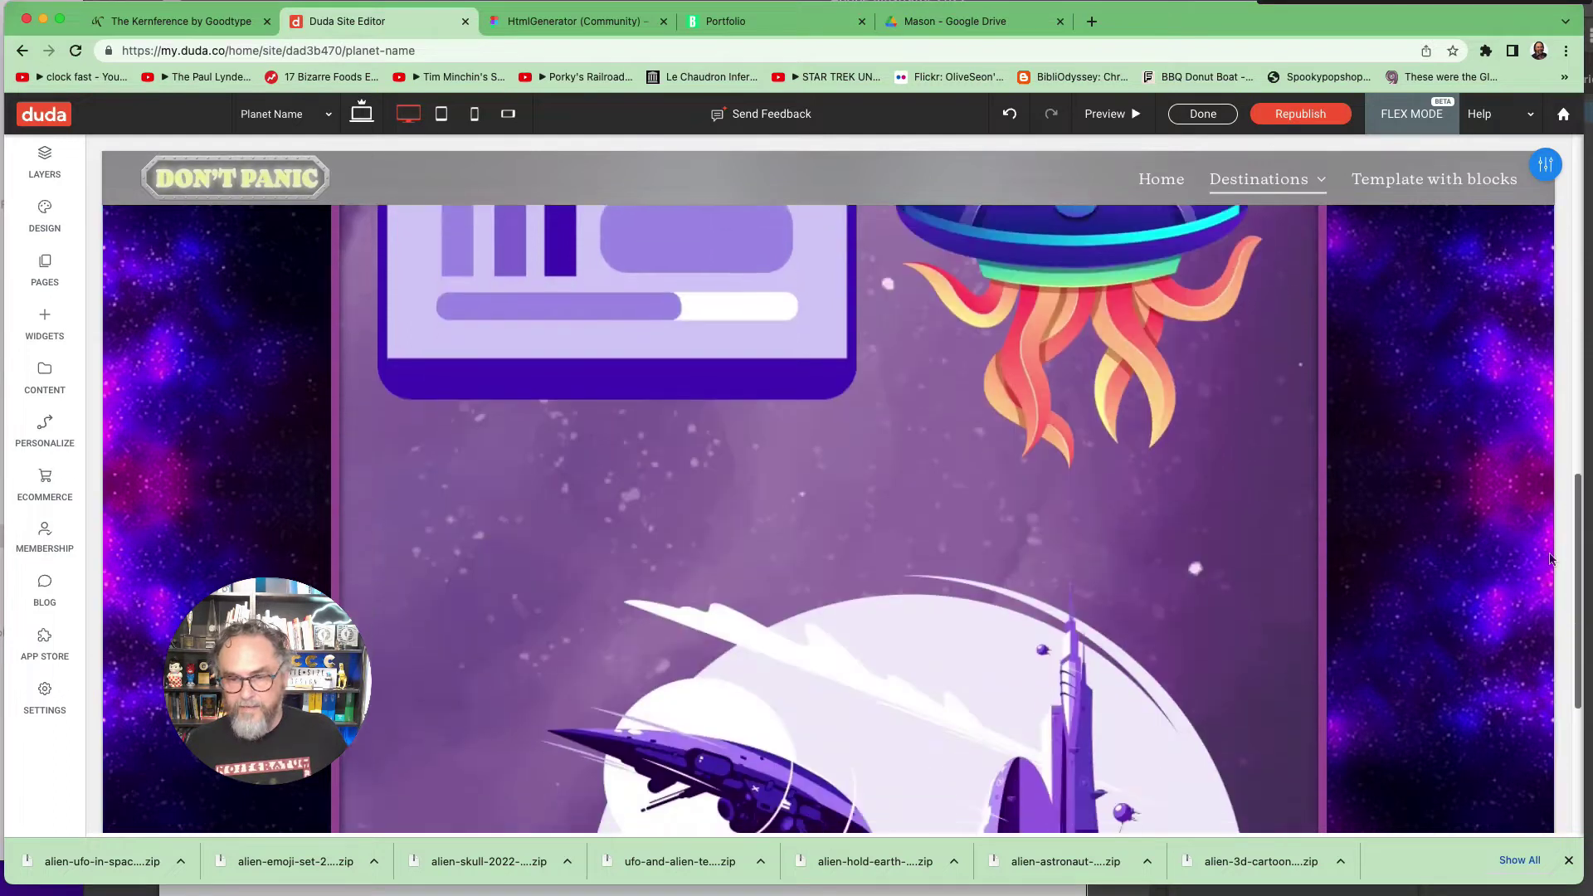
left_click(896, 520)
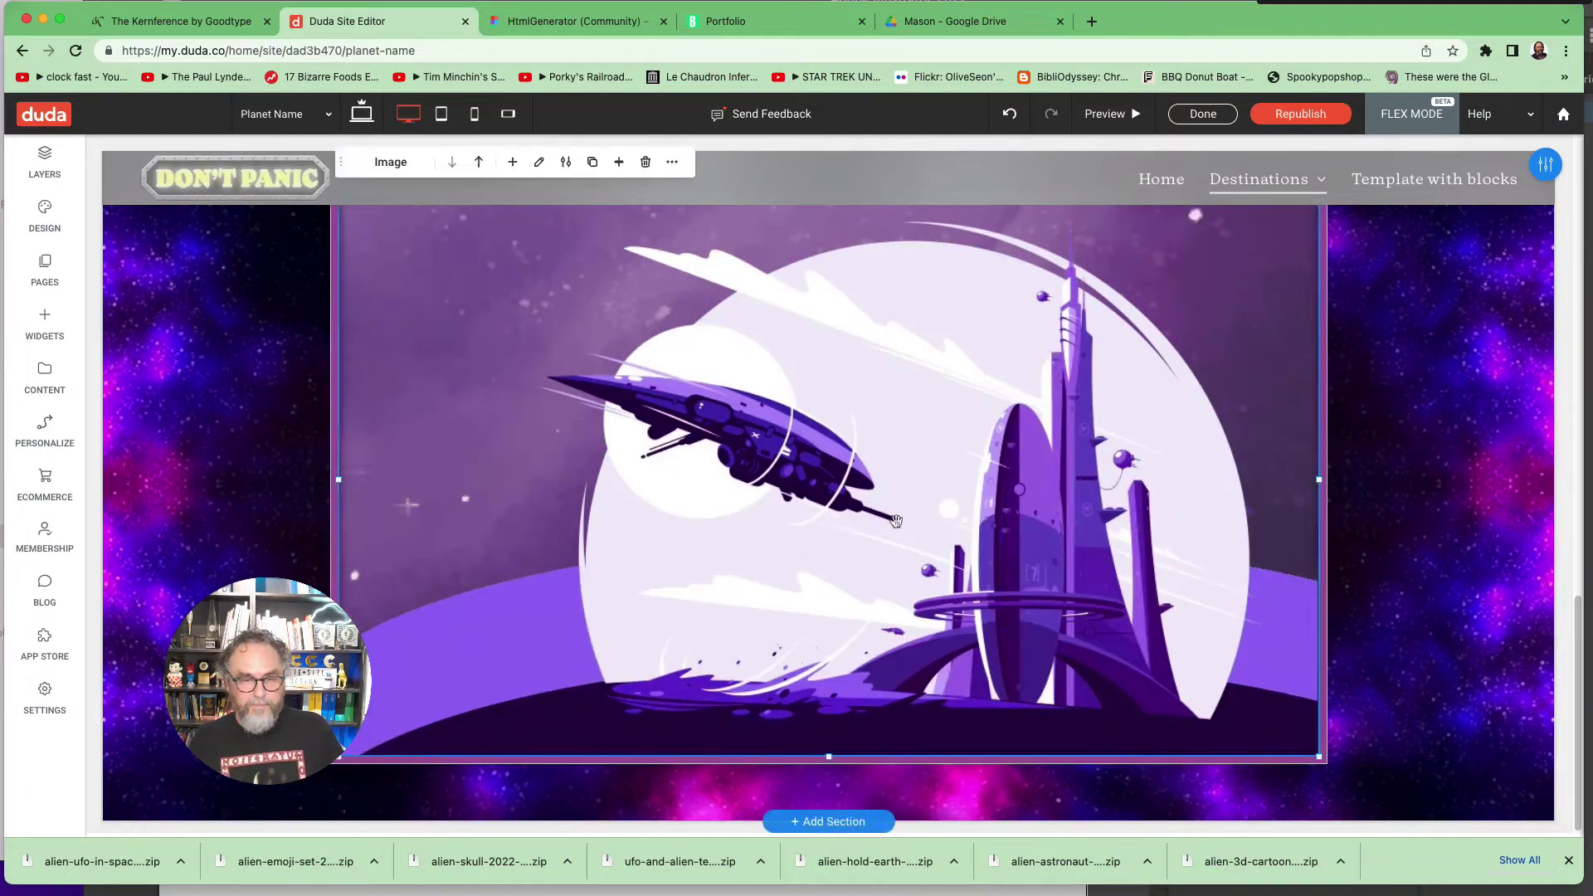
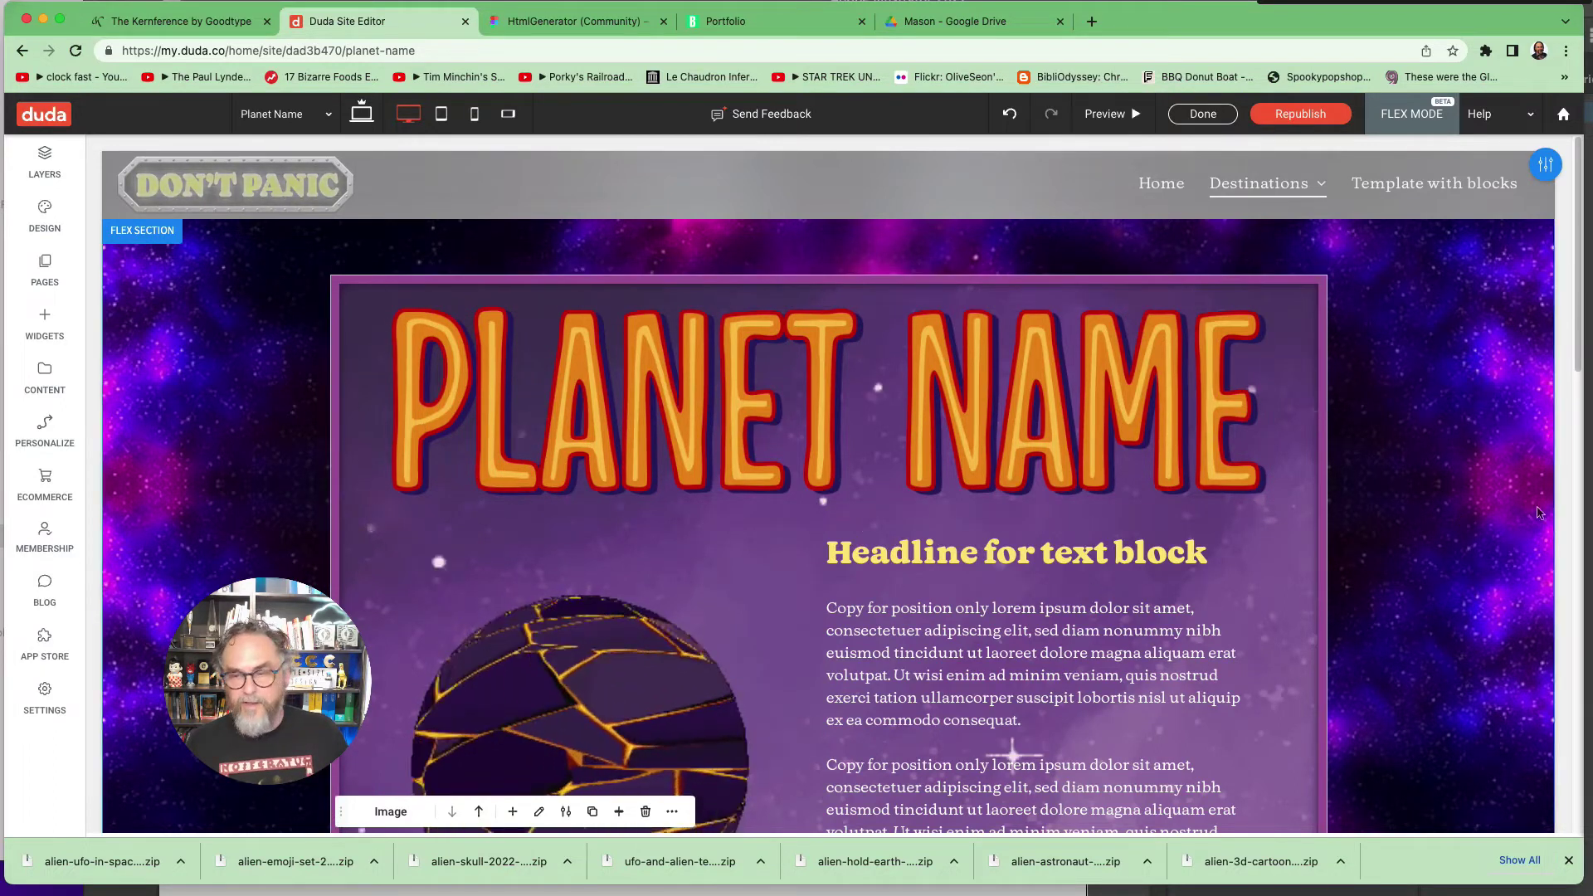
scroll(746, 581, "down", 5)
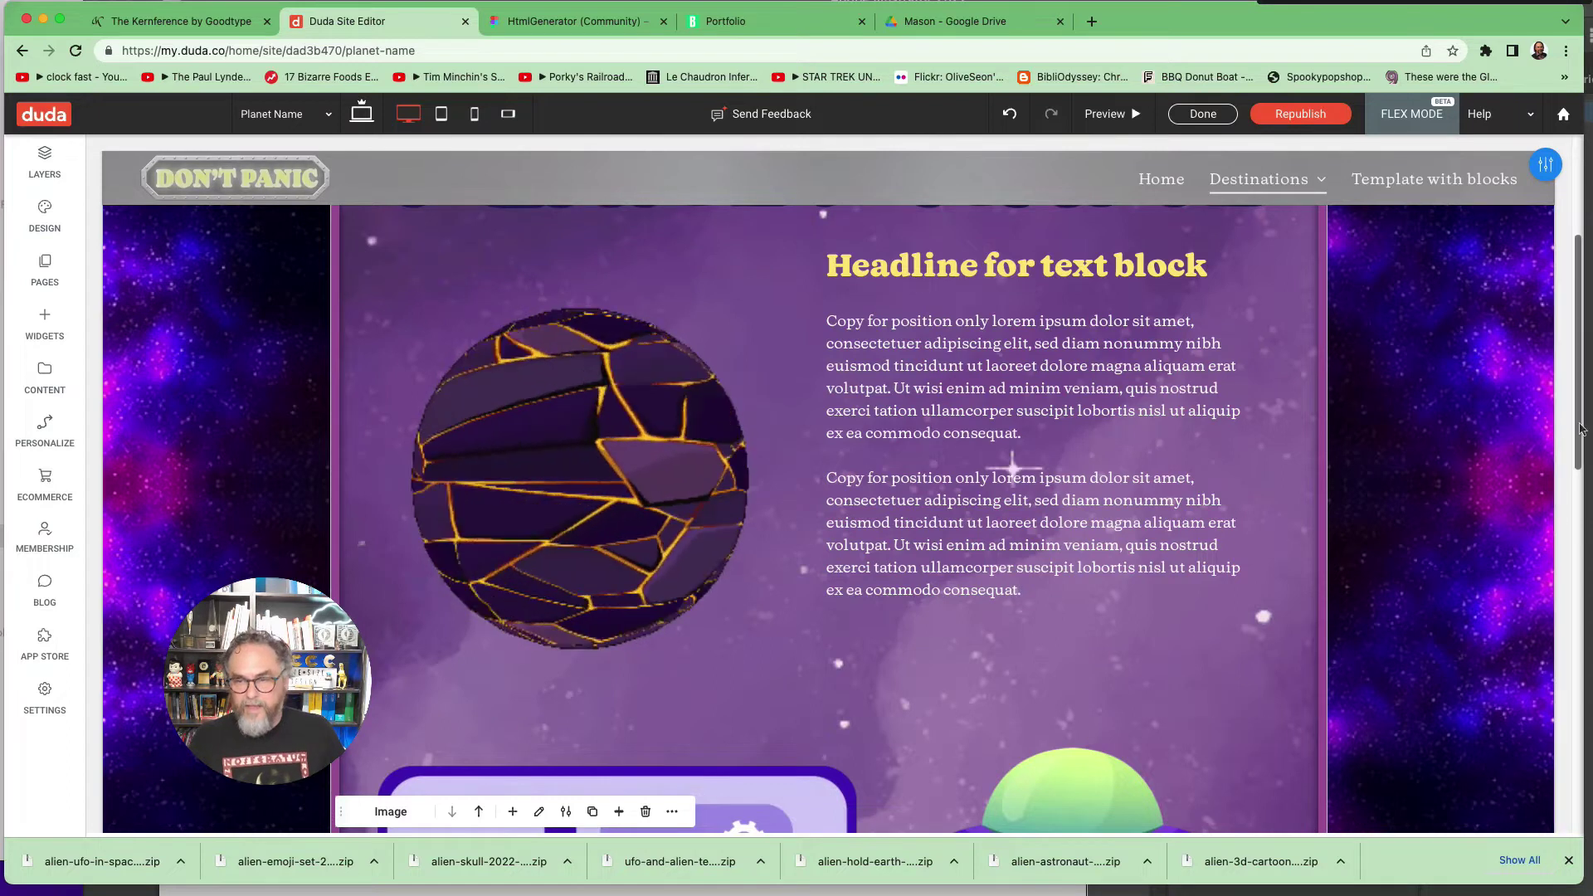
scroll(1078, 581, "down", 8)
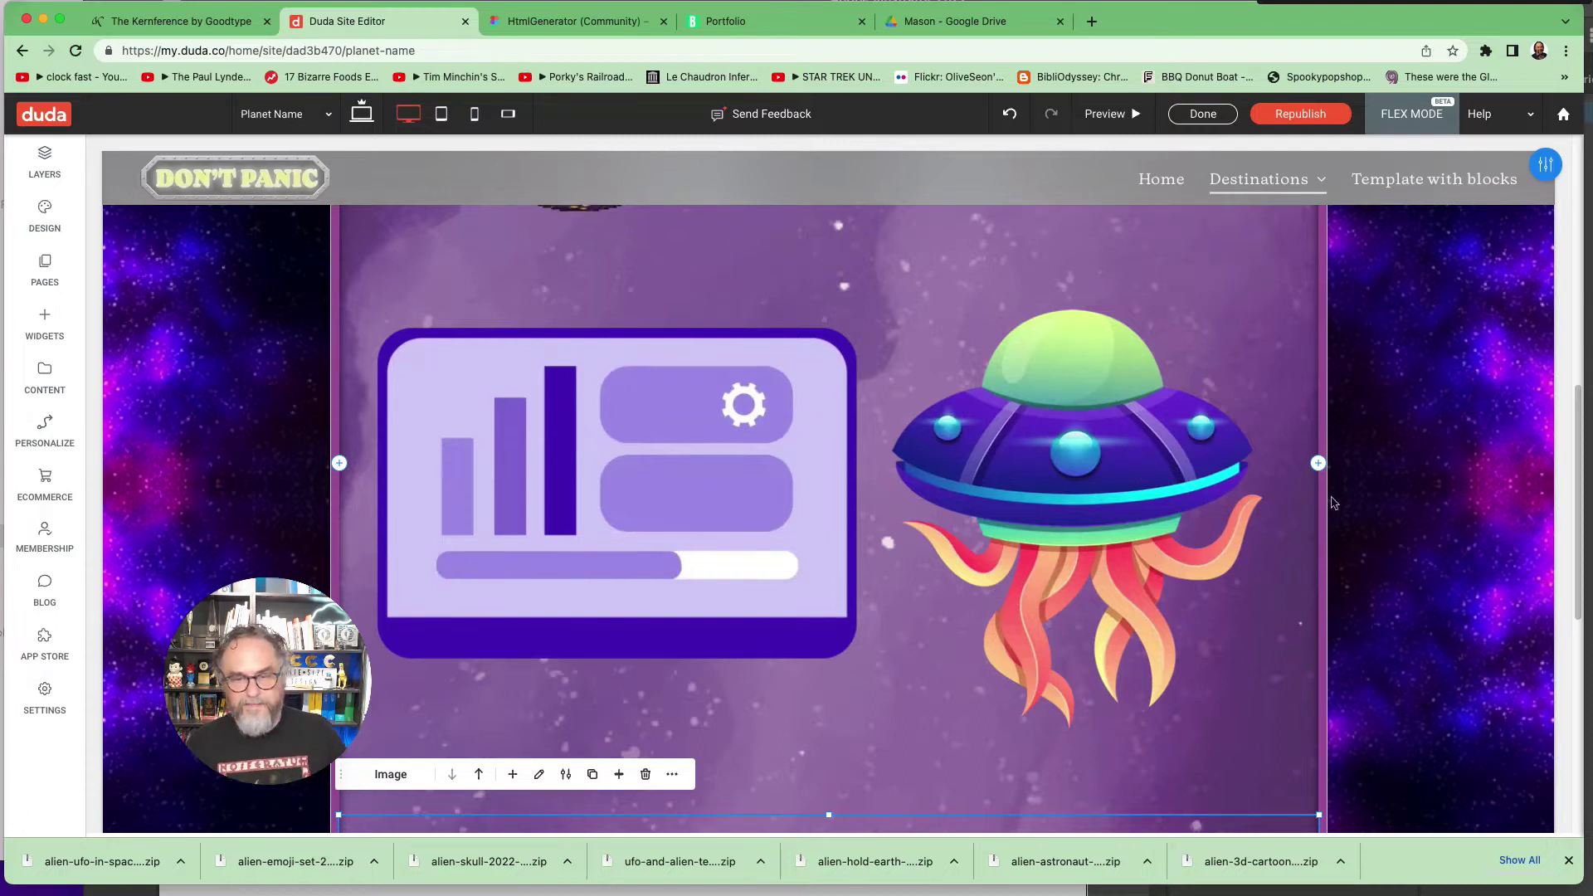
left_click_drag(1577, 504, 1576, 714)
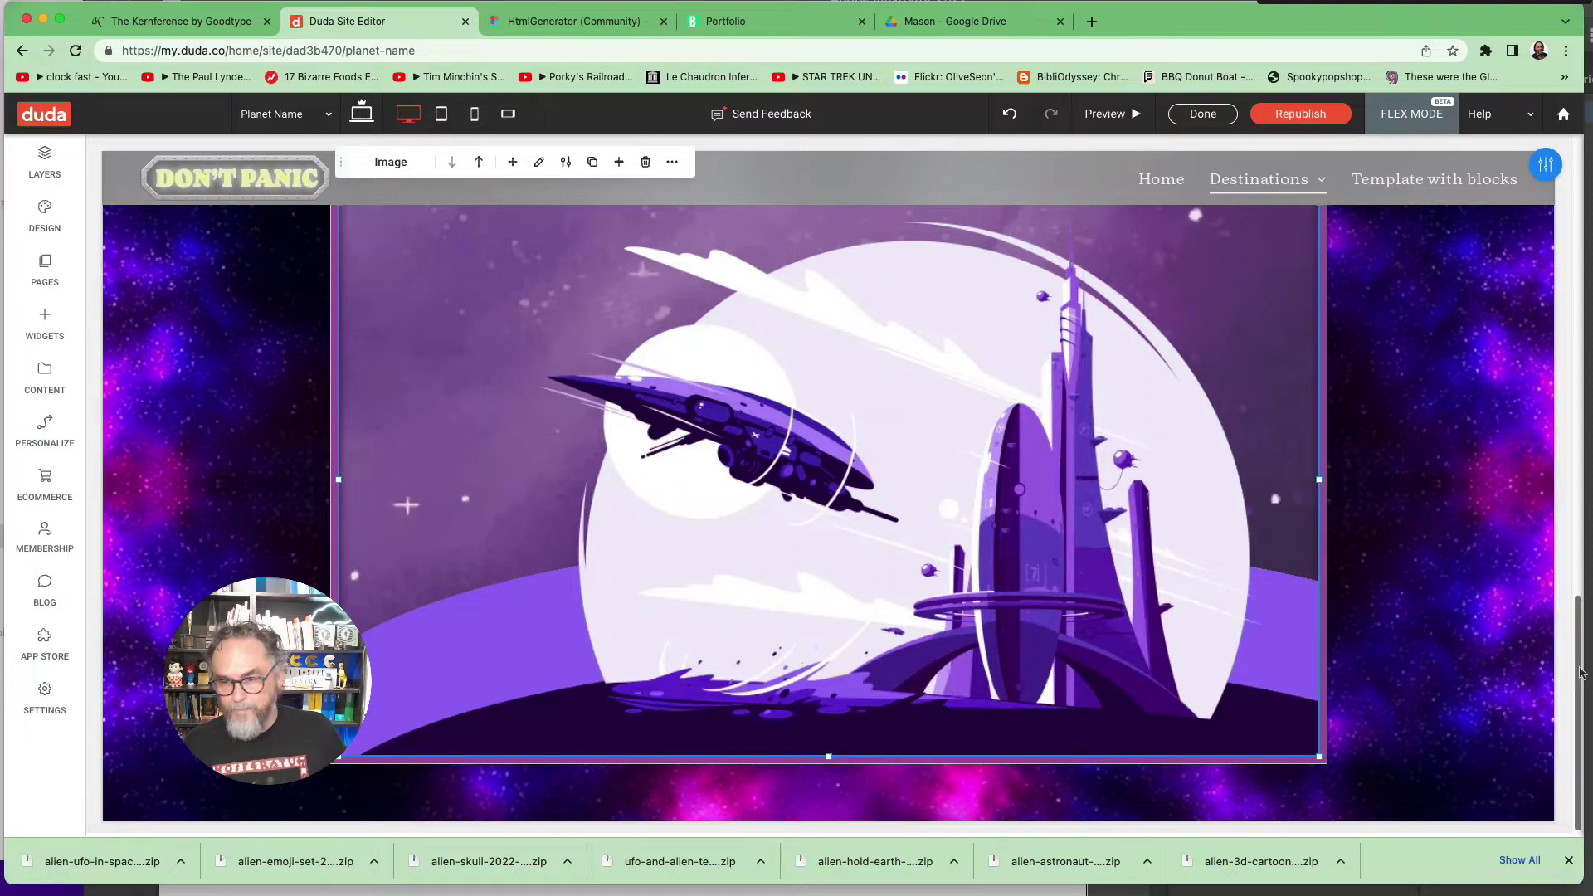
left_click_drag(1587, 674, 1523, 245)
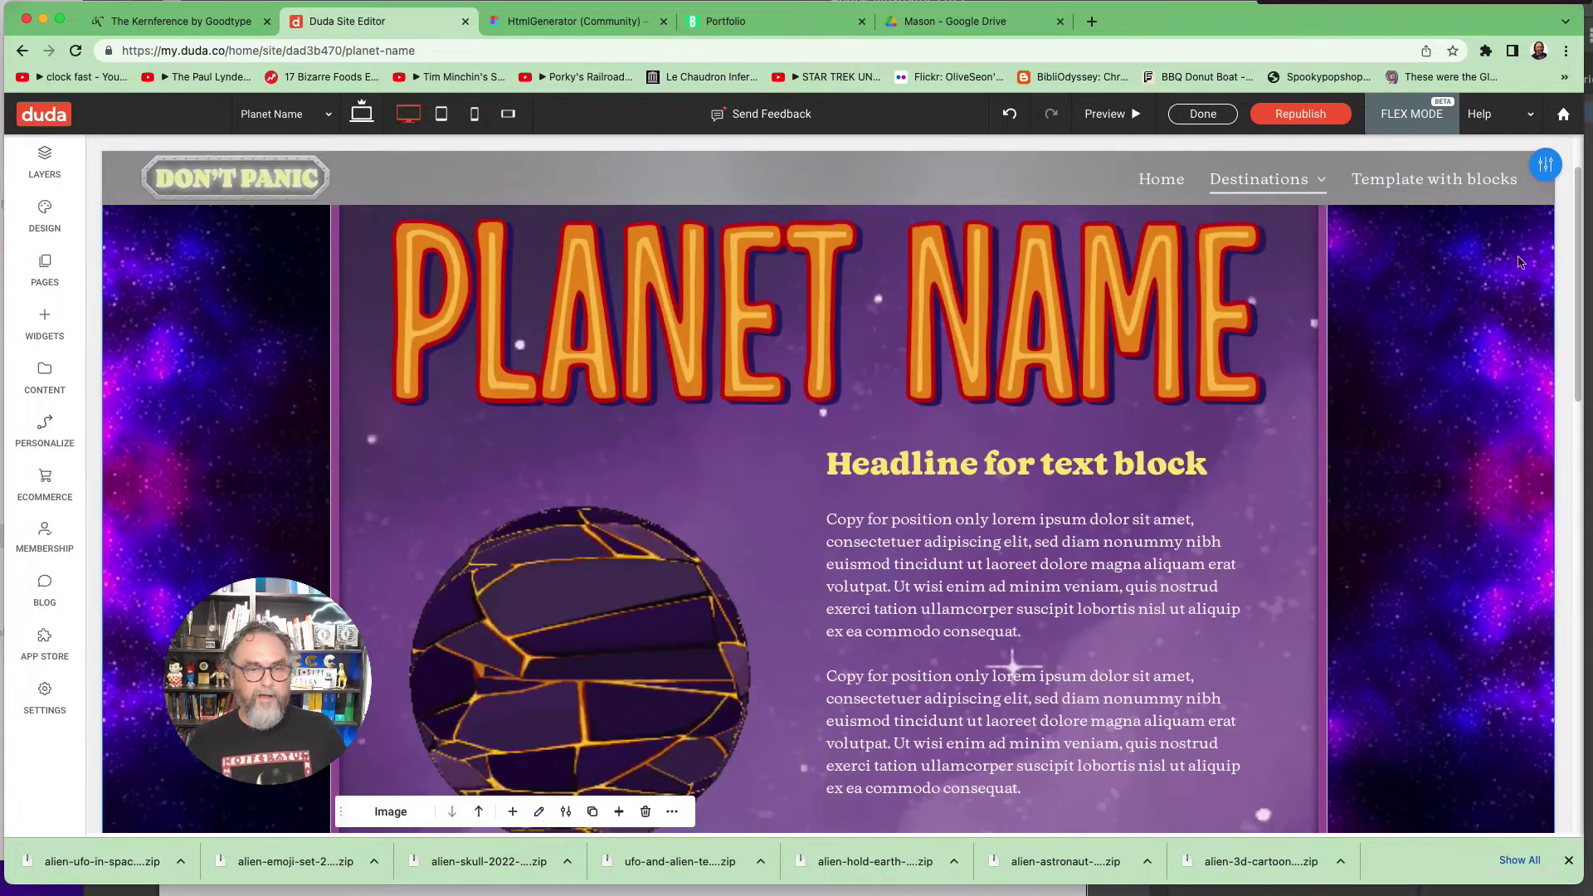
scroll(829, 191, "up", 2)
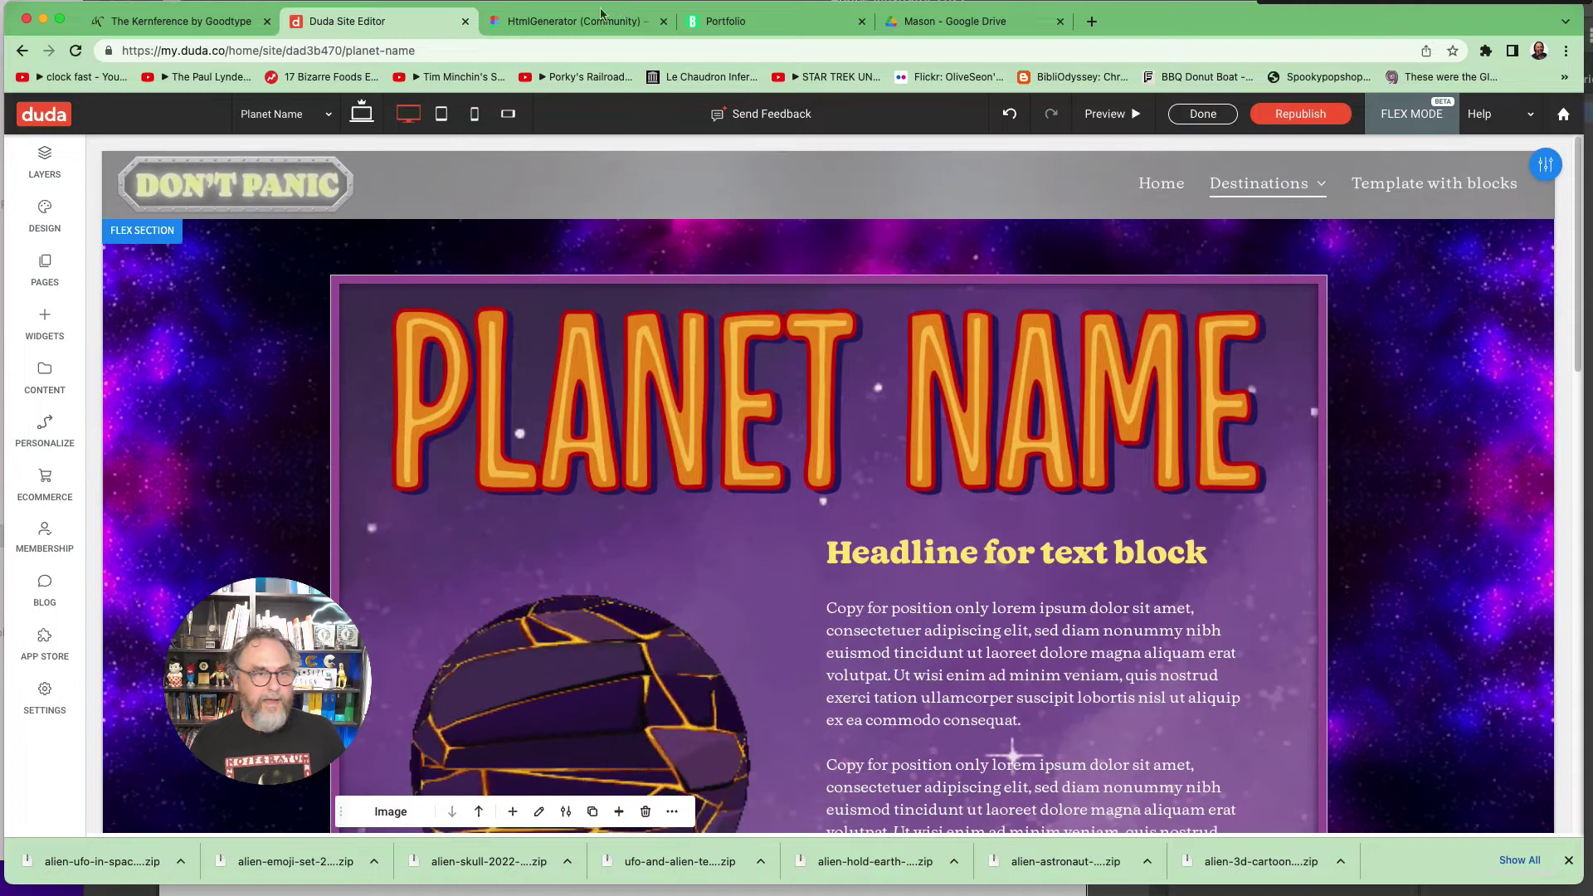
Step: Switch to Finder and look into the first few individually named team folders inside x-Duda
key("super+Tab")
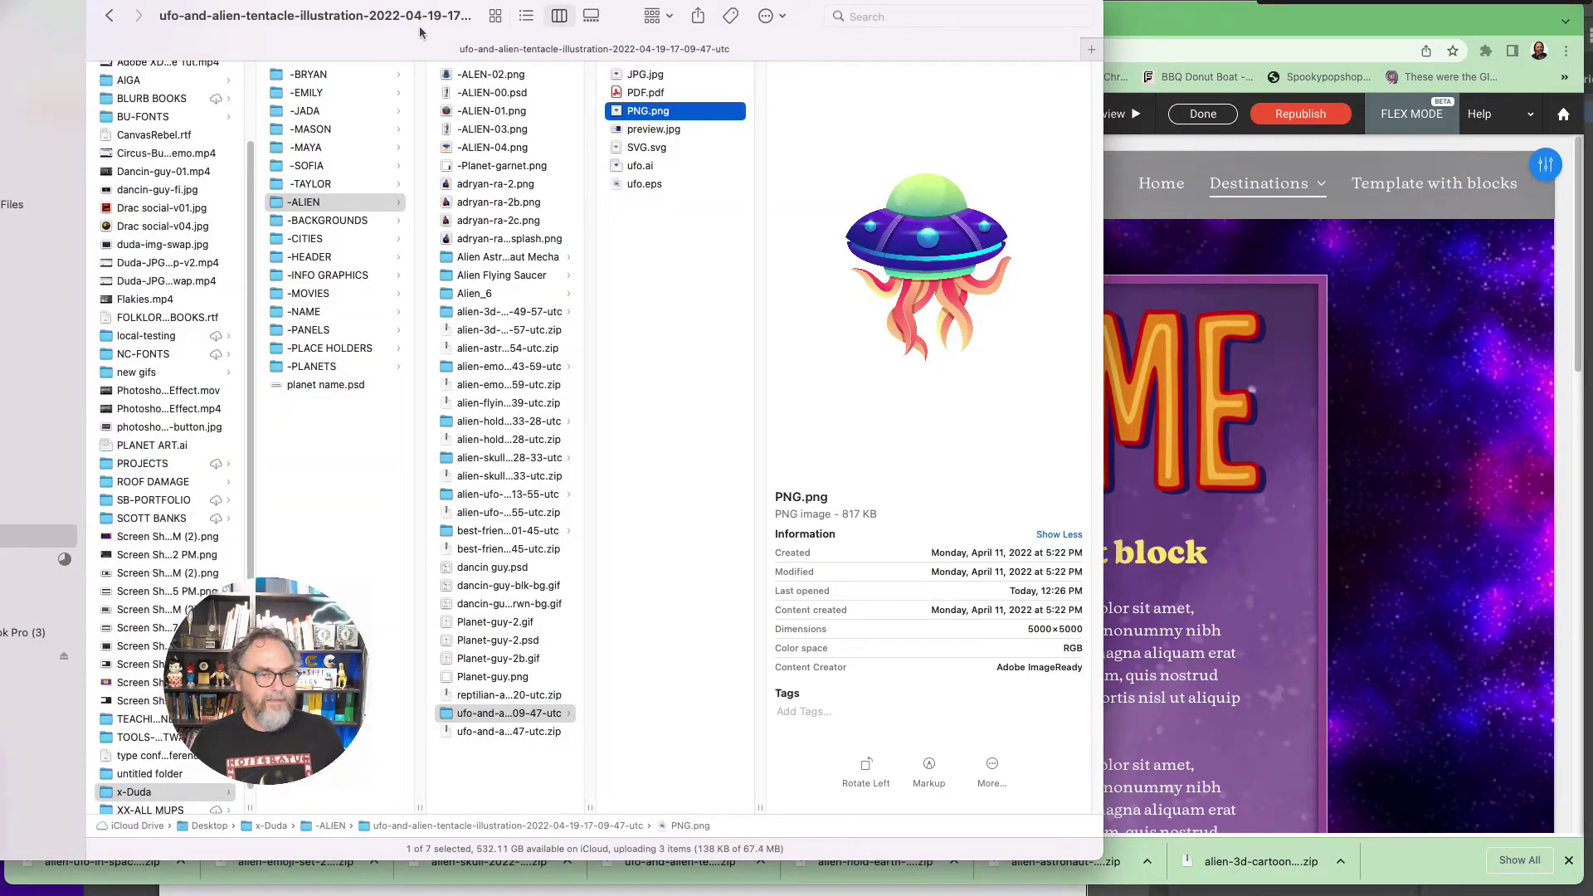
left_click(292, 79)
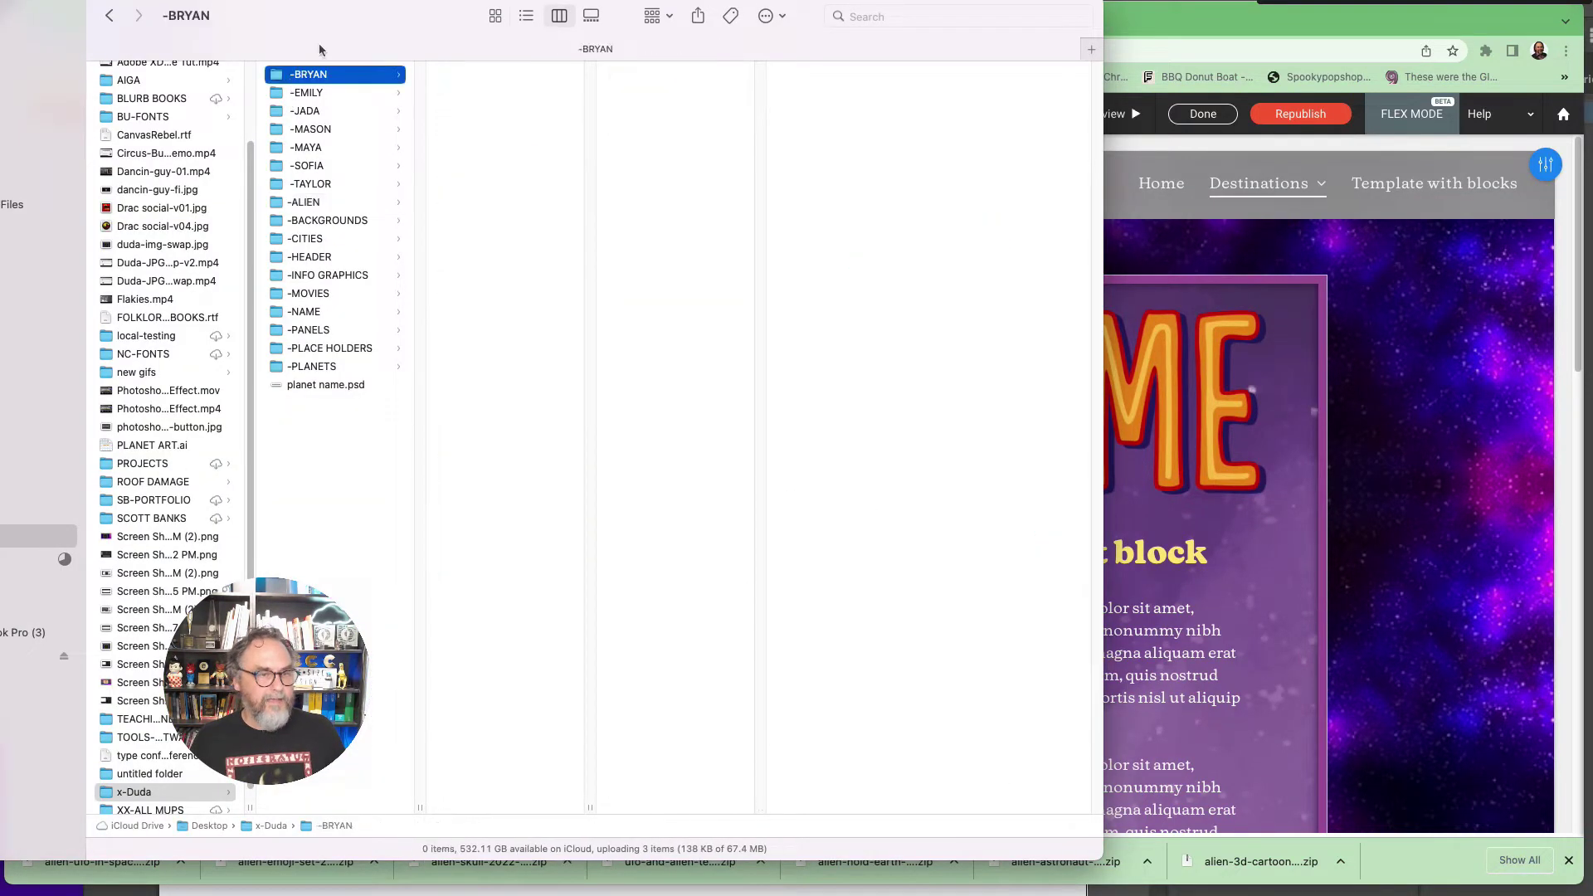
left_click_drag(425, 29, 626, 37)
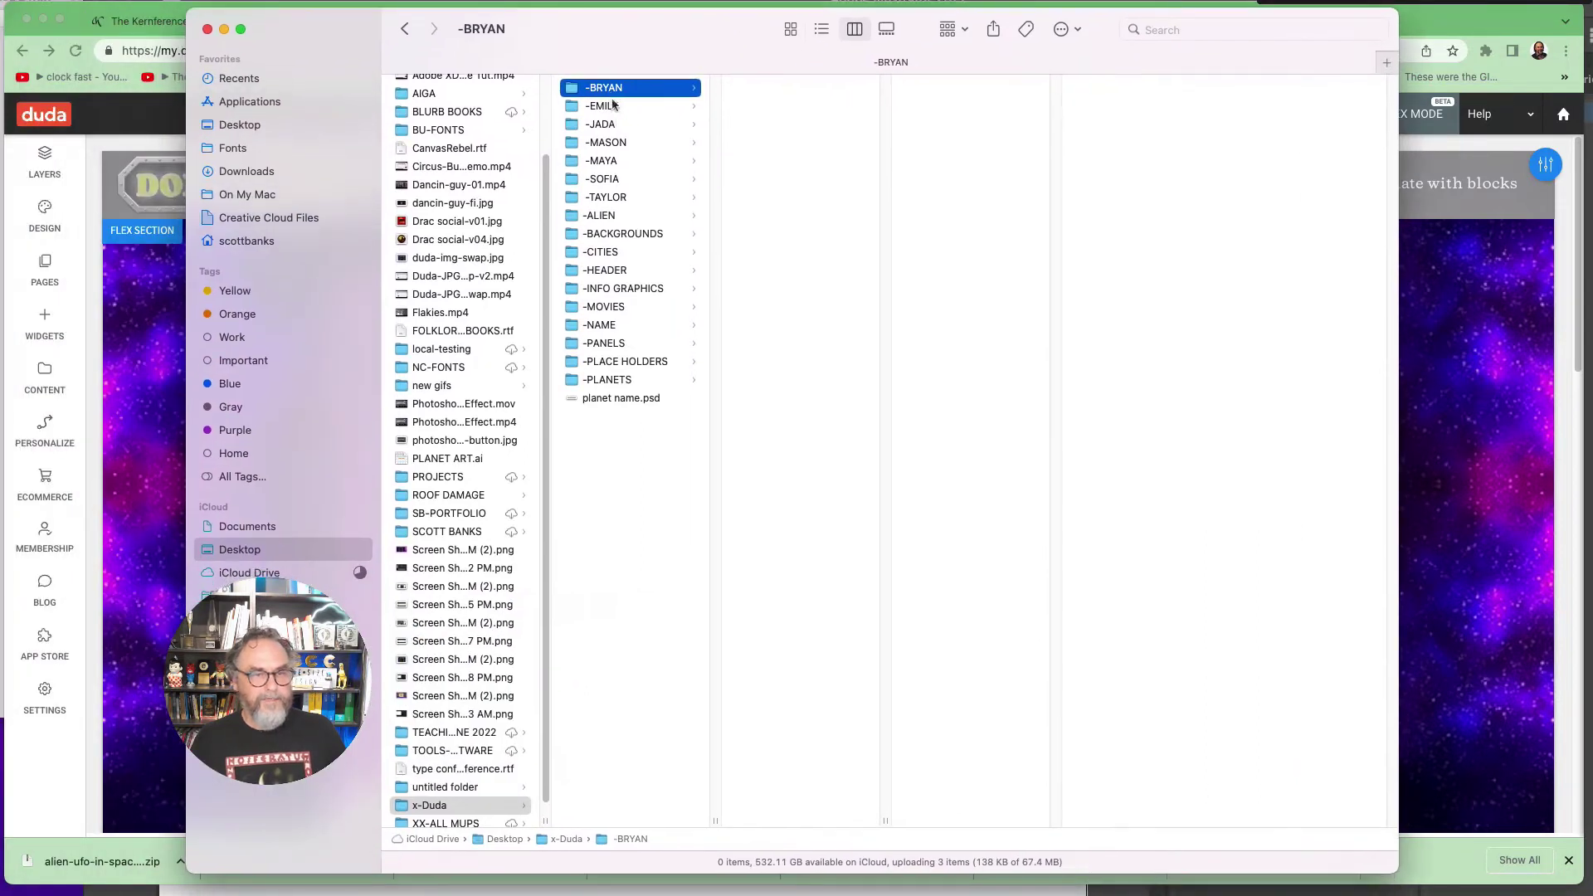
left_click(612, 104)
left_click(611, 124)
left_click(606, 93)
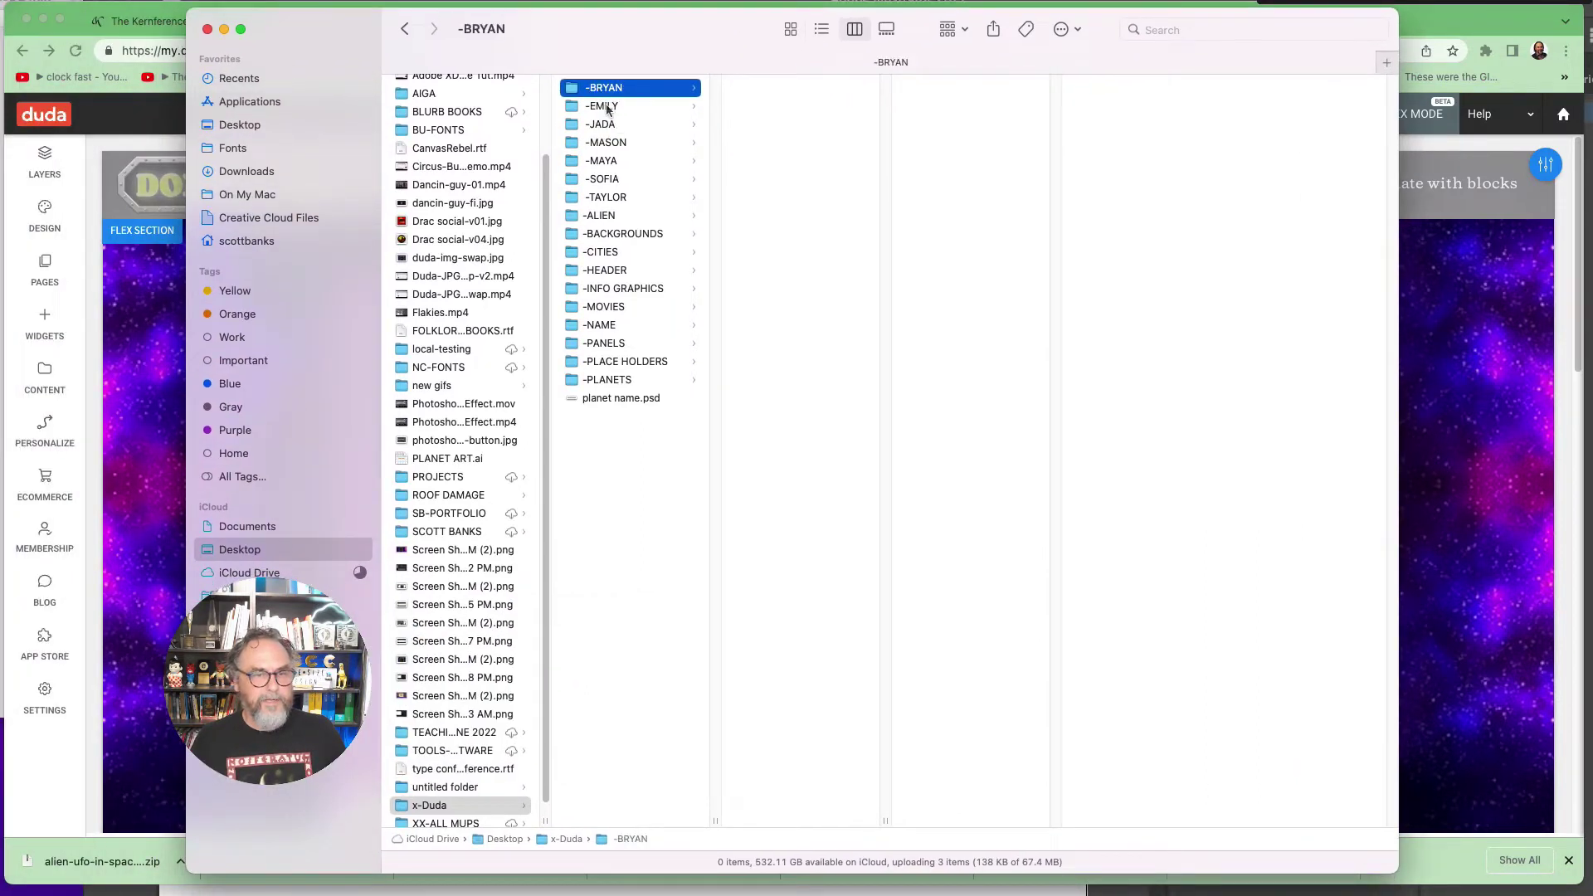
left_click(608, 108)
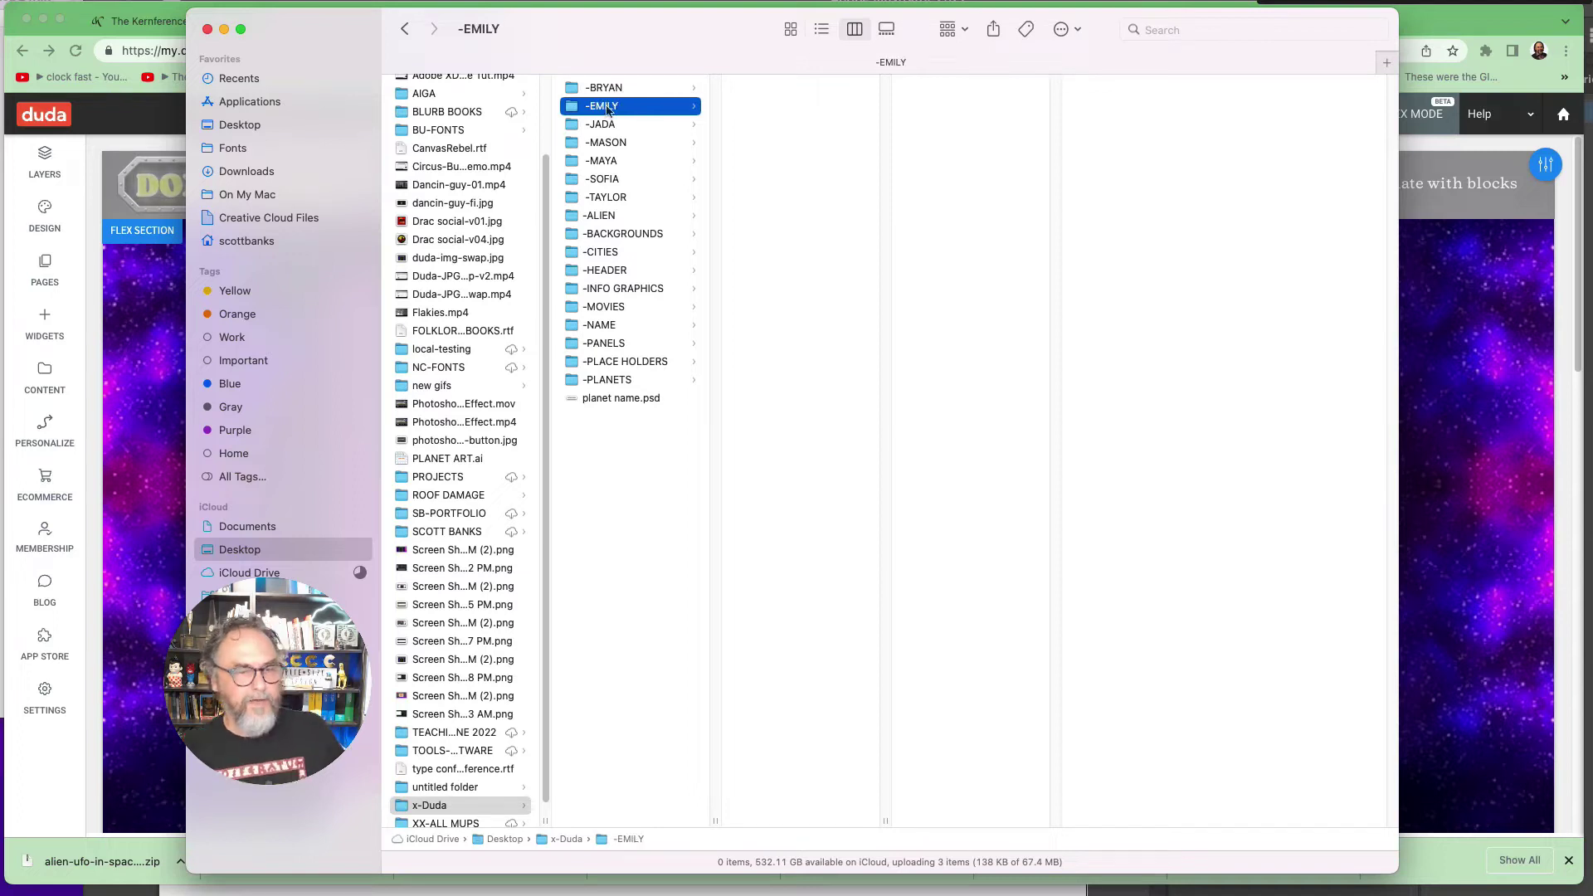
Step: Browse the -ALIEN, -BACKGROUNDS, -CITIES, -HEADER, -INFO GRAPHICS and -MOVIES asset folders
left_click(597, 217)
left_click(608, 235)
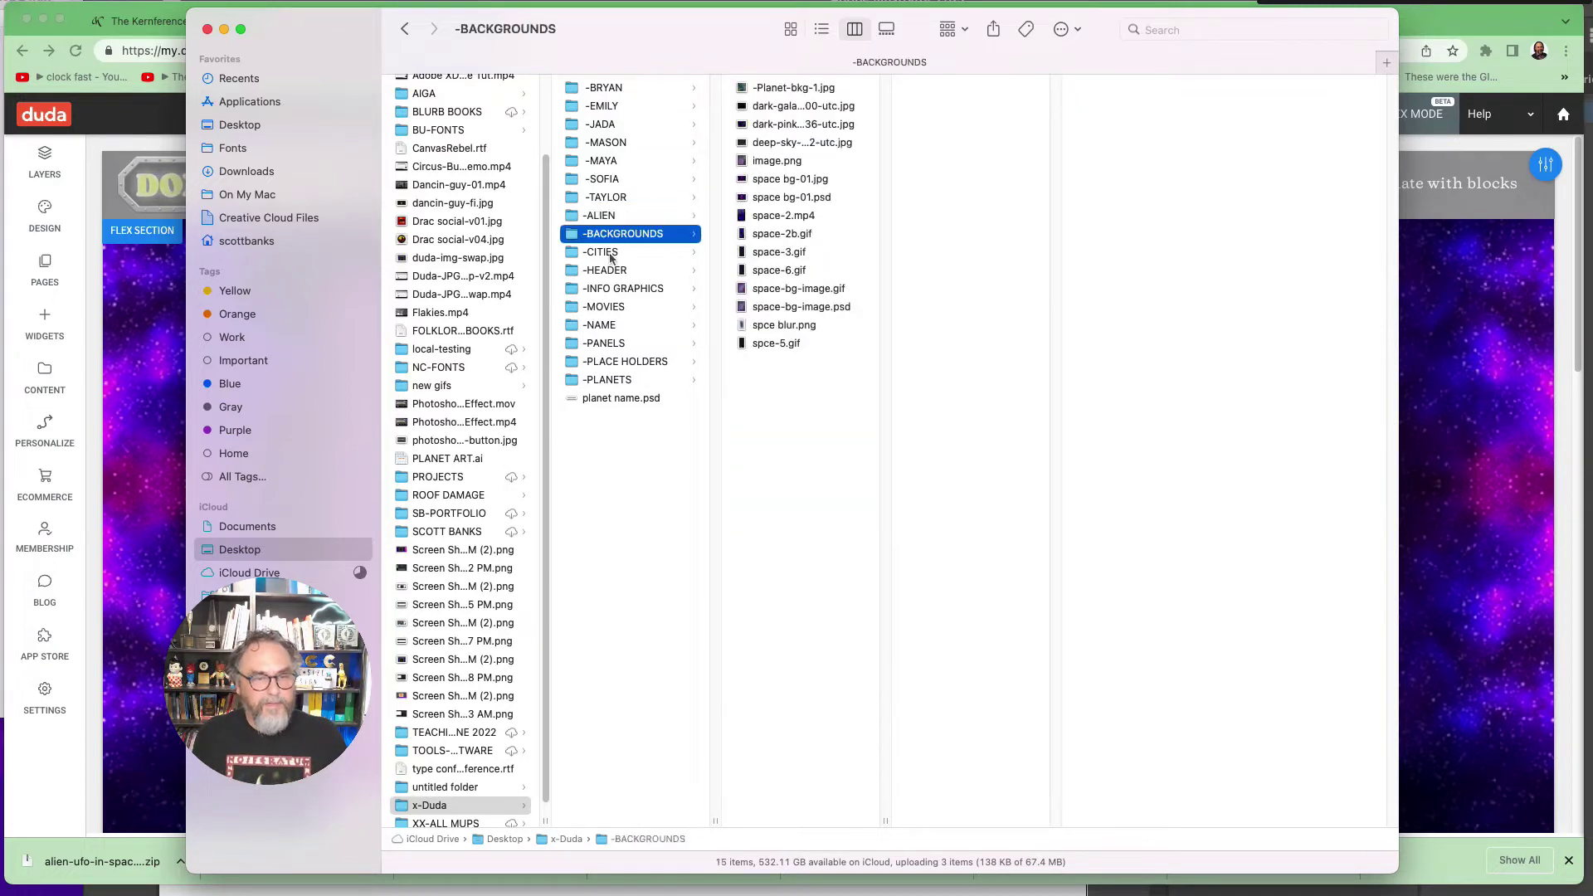
left_click(607, 256)
left_click(612, 273)
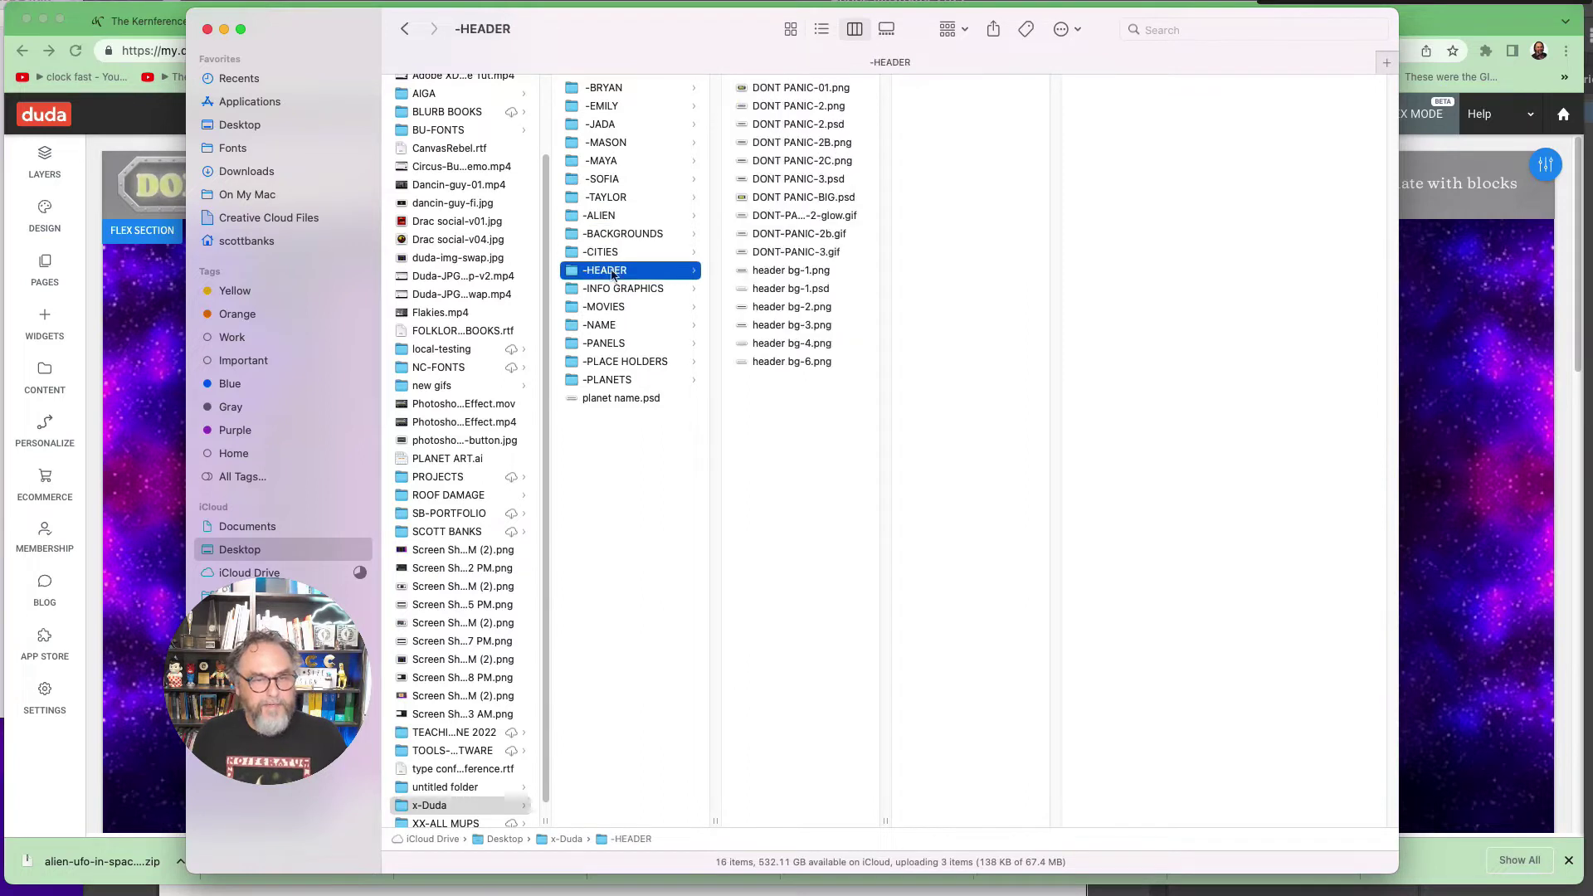
left_click(611, 289)
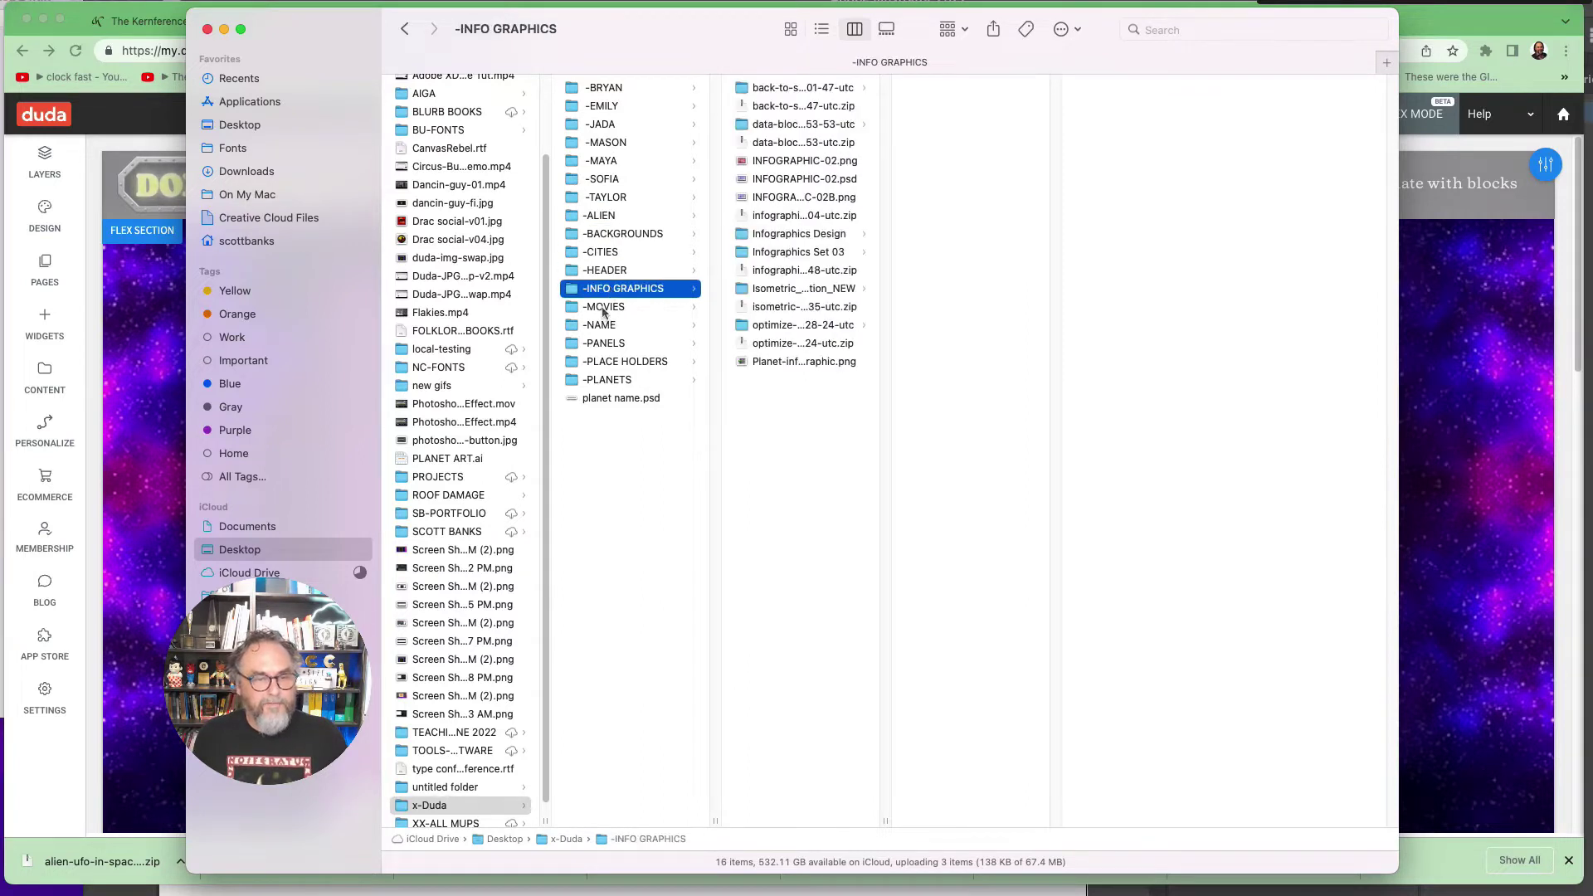
left_click(603, 310)
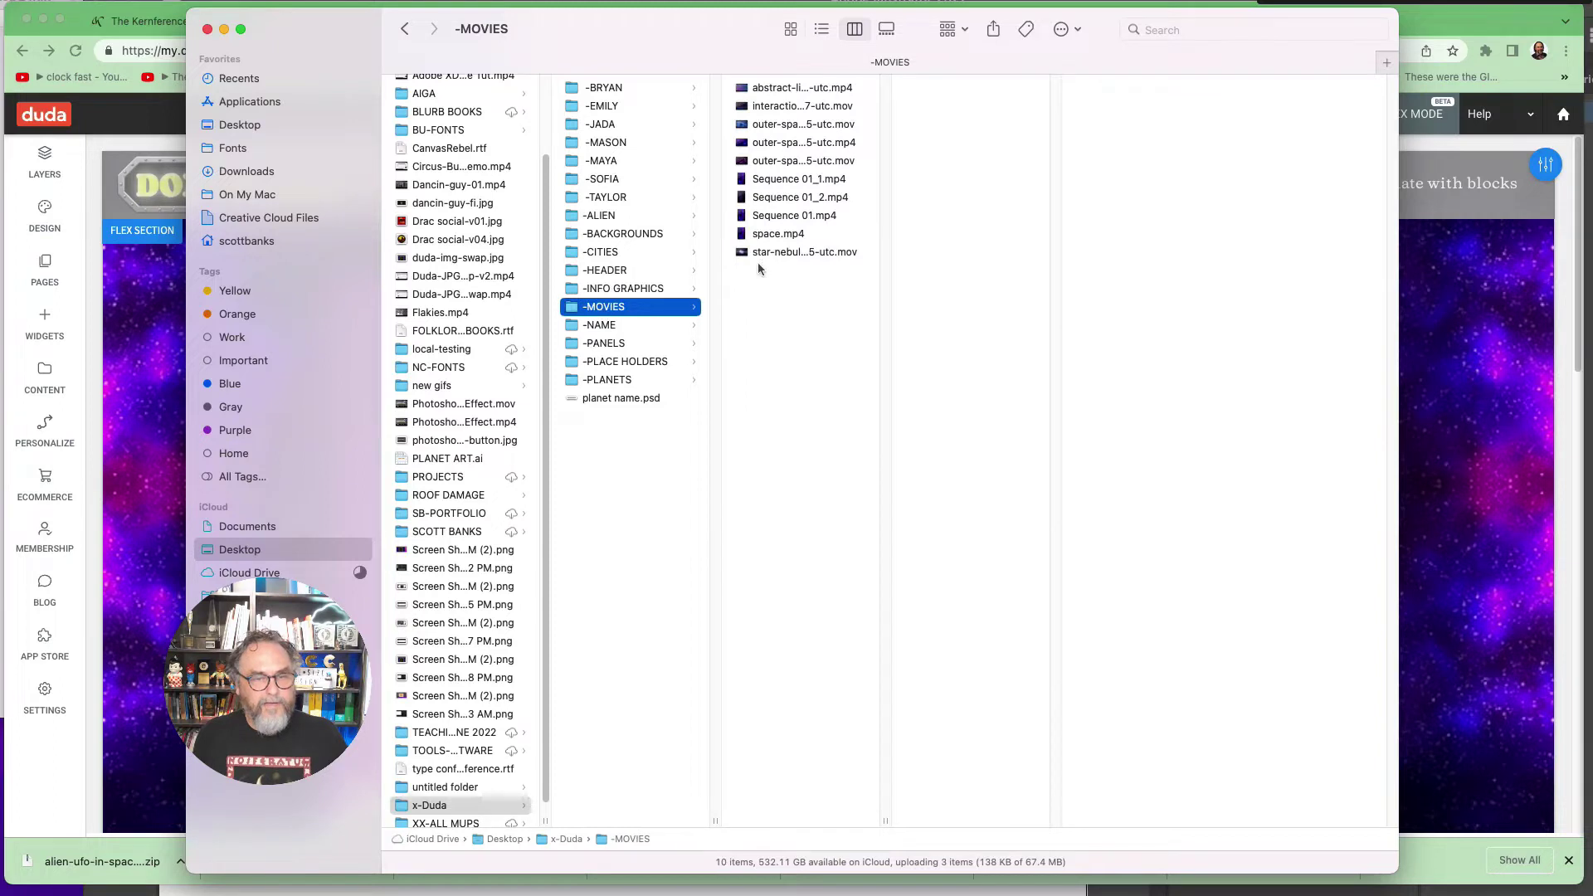
Step: Preview planet name.png in -NAME and sausage-2.gif in -PLANETS, looking into -PANELS and -PLACE HOLDERS between them
left_click(599, 327)
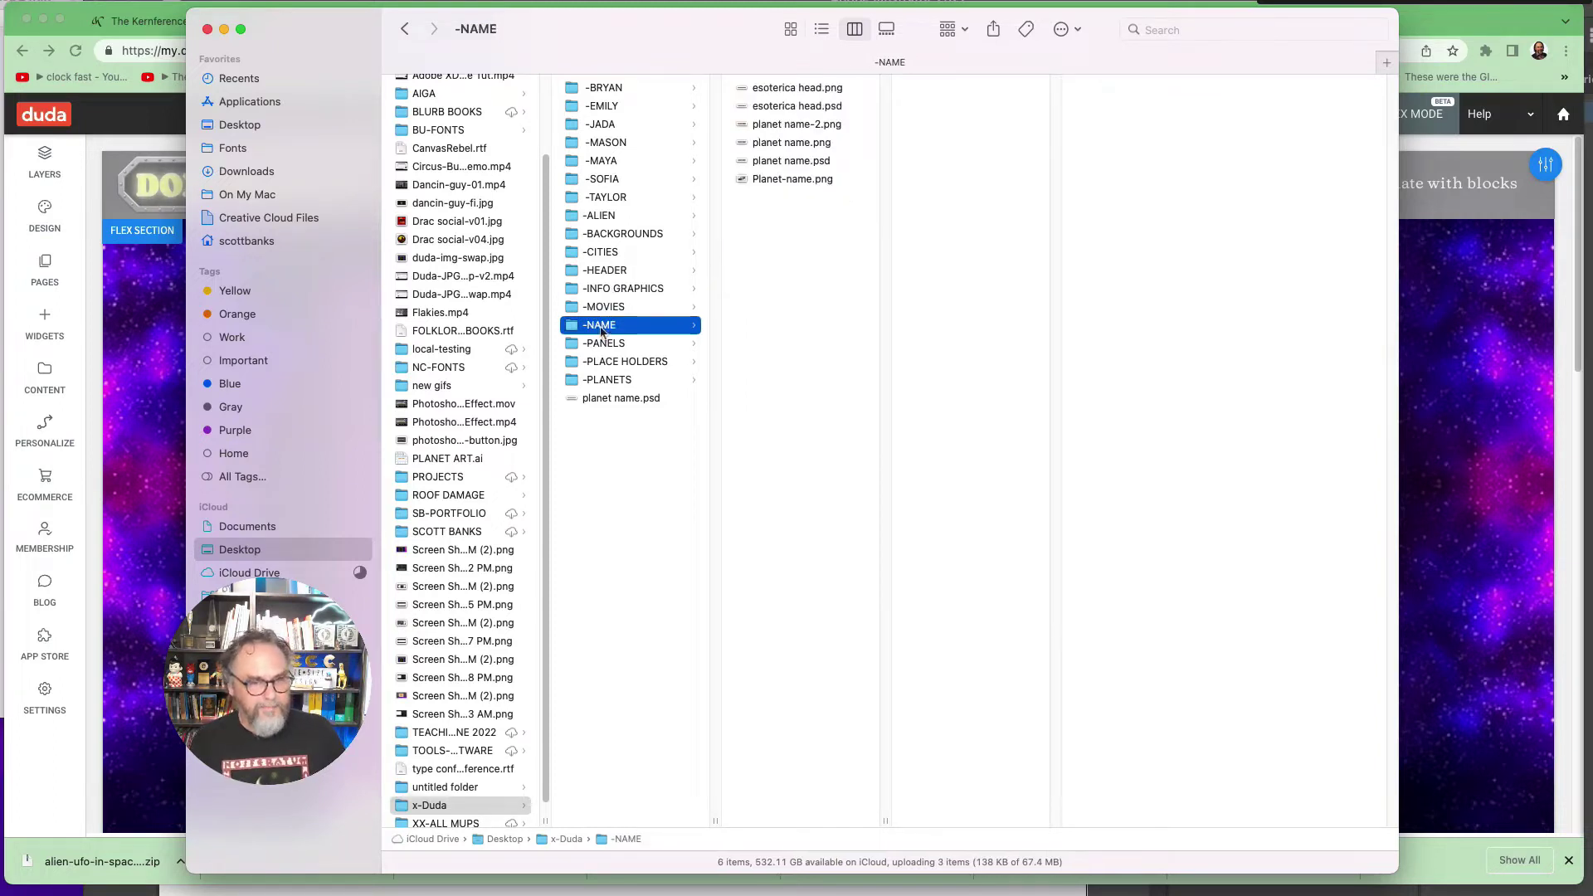
left_click(803, 145)
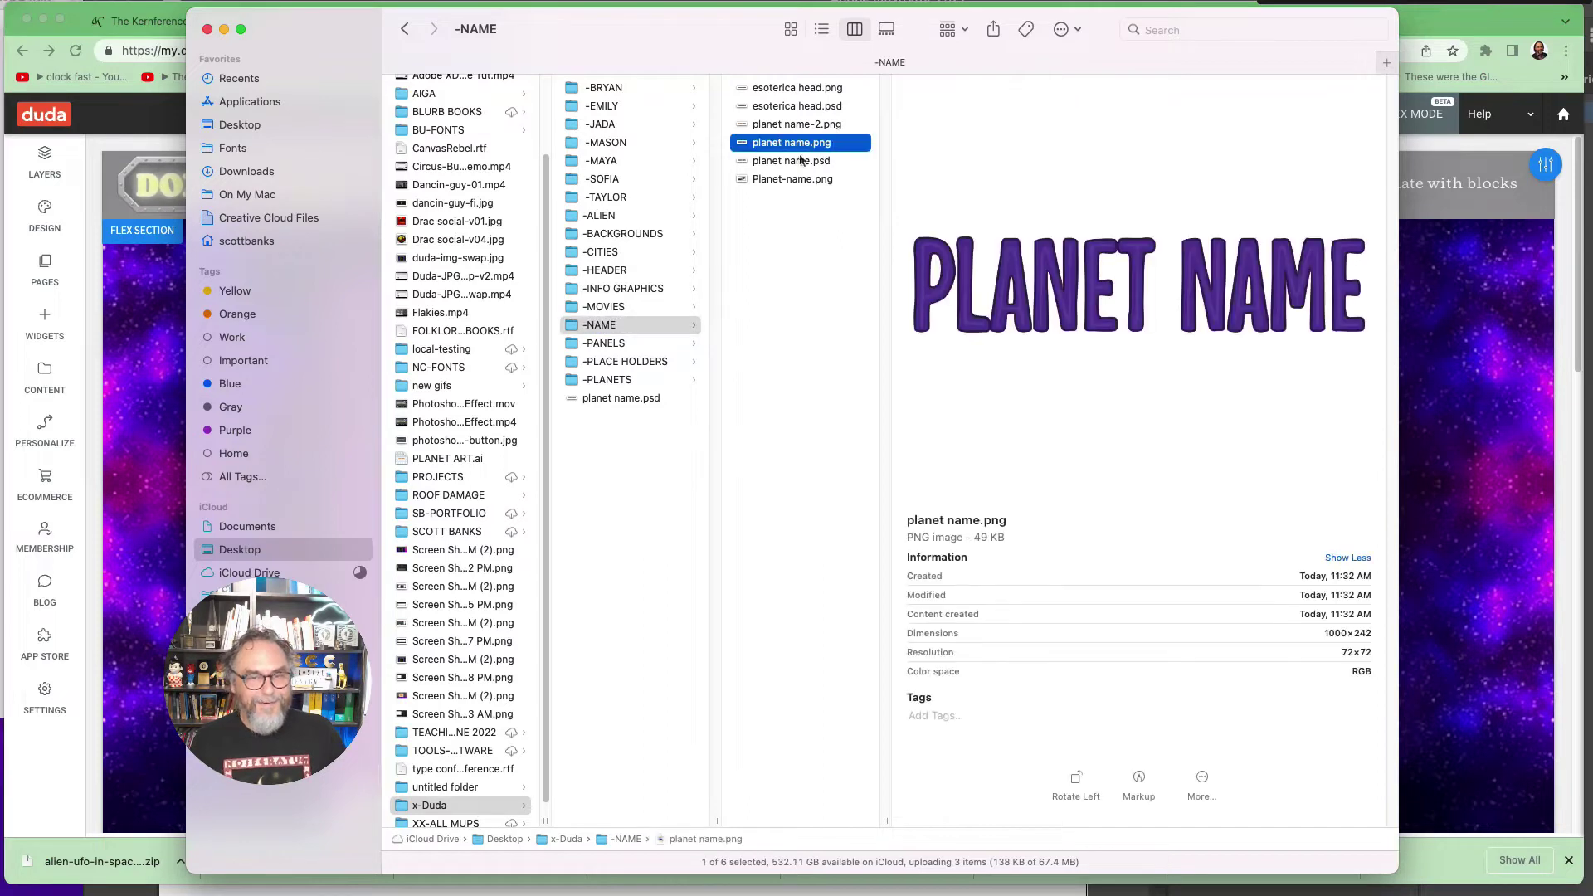
left_click(609, 345)
left_click(613, 362)
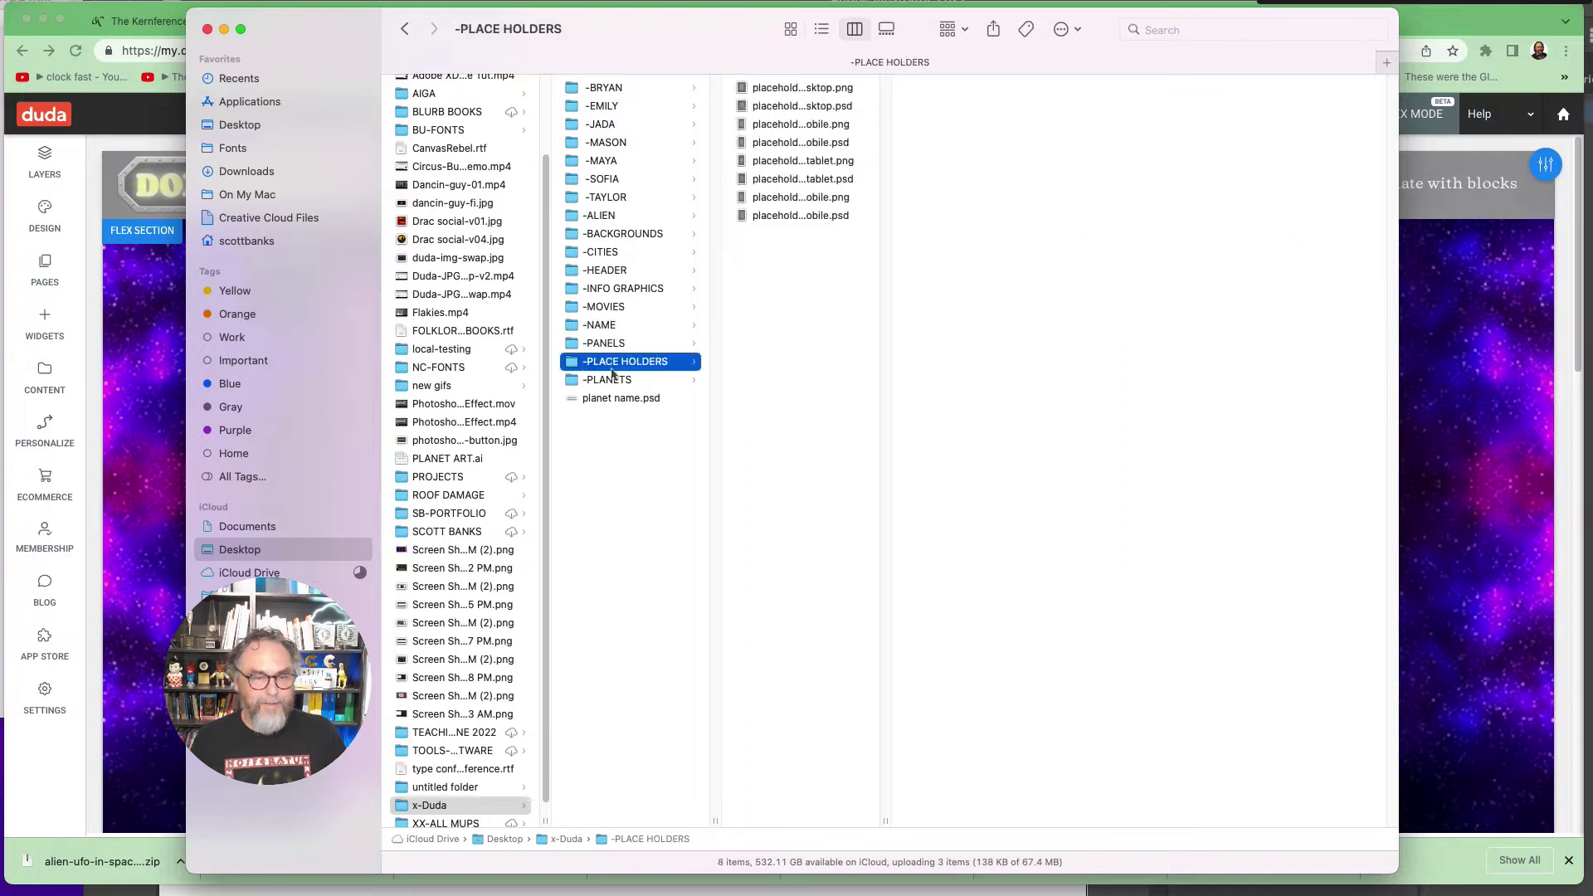
left_click(613, 381)
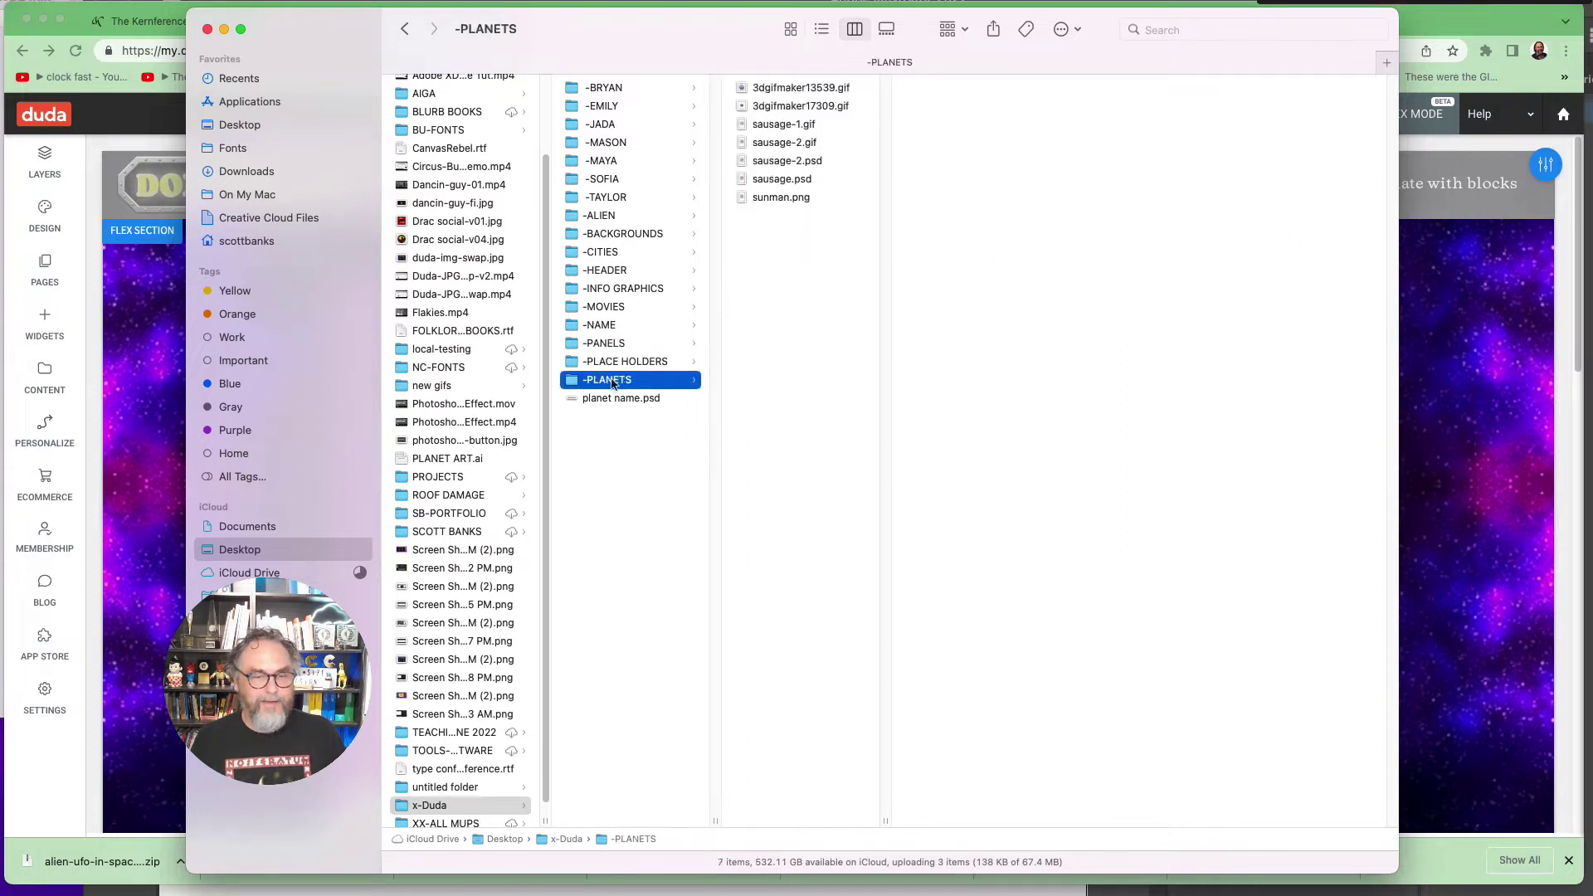
left_click(780, 145)
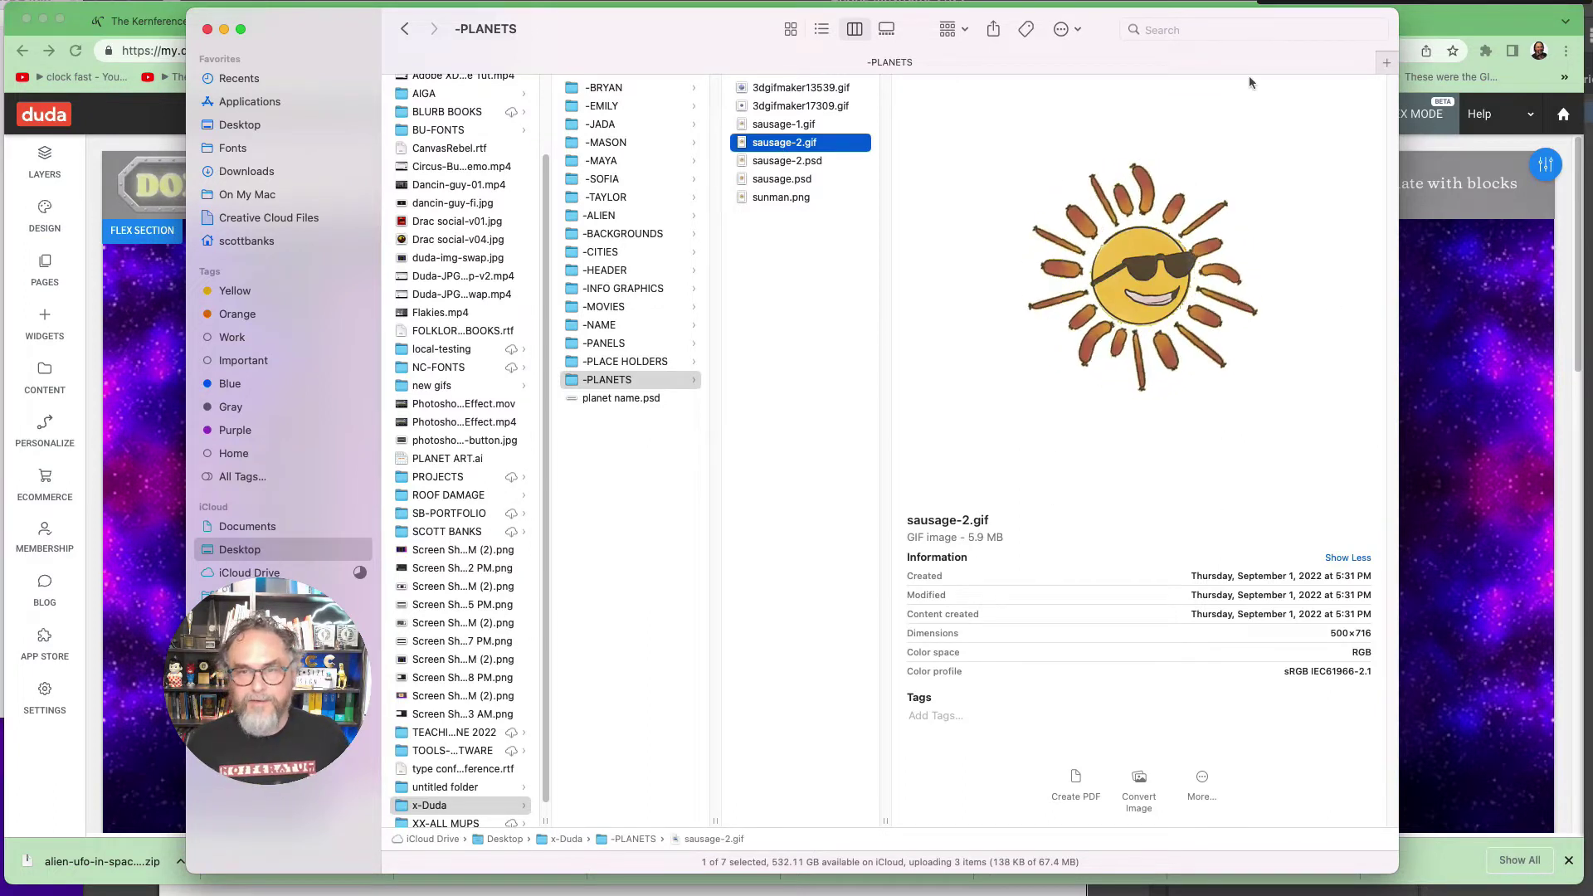
Step: Switch back to the Duda editor in Chrome and check the Planet Name entry in the page selector
left_click_drag(654, 28, 650, 187)
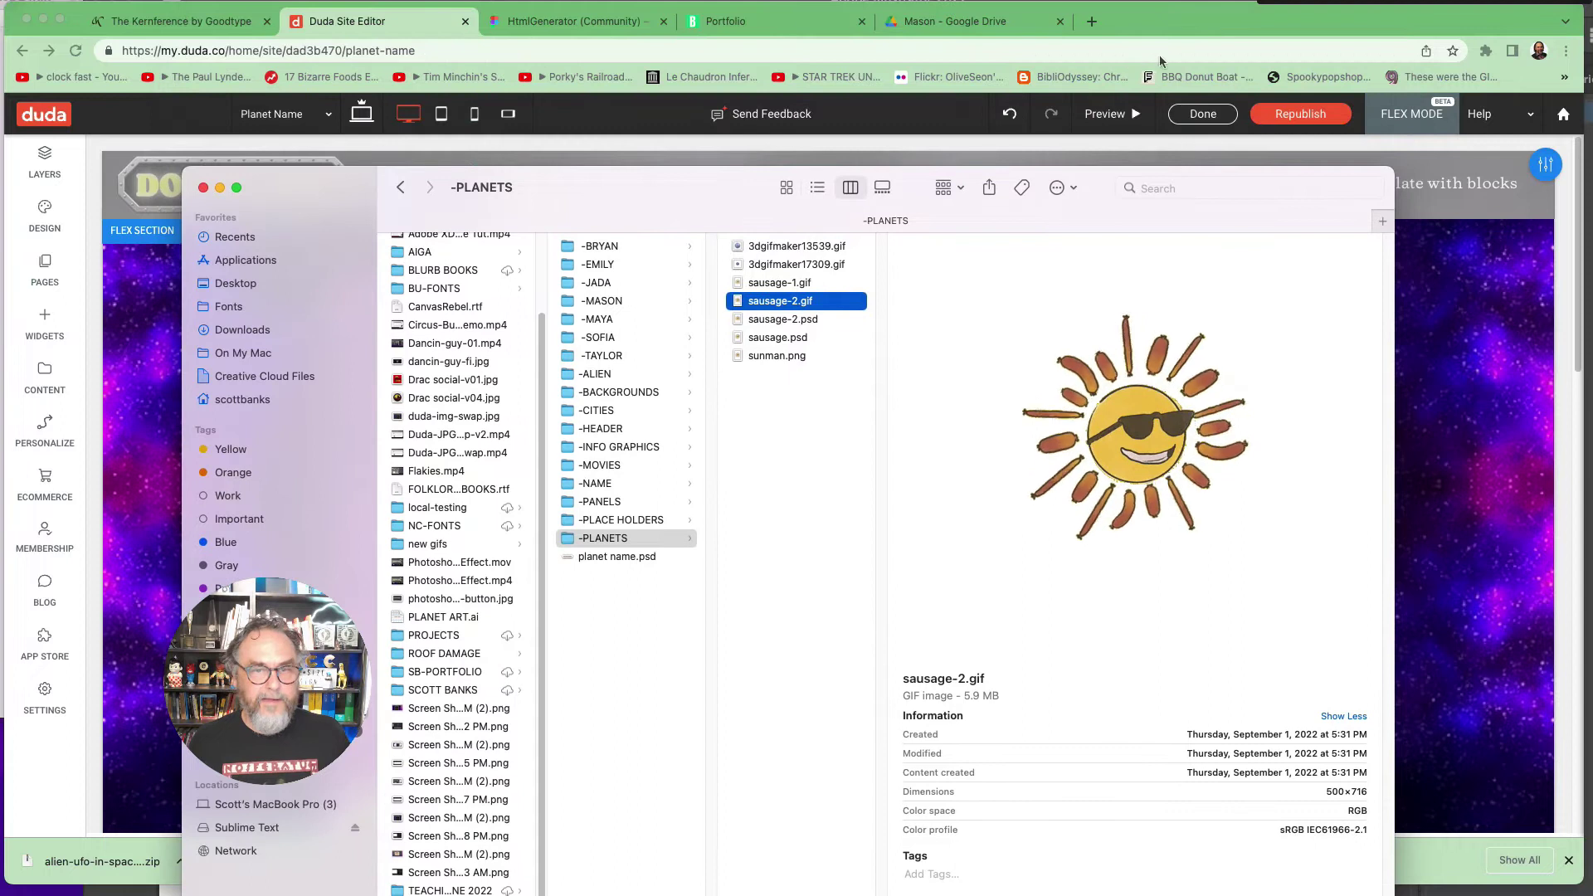
left_click(1151, 19)
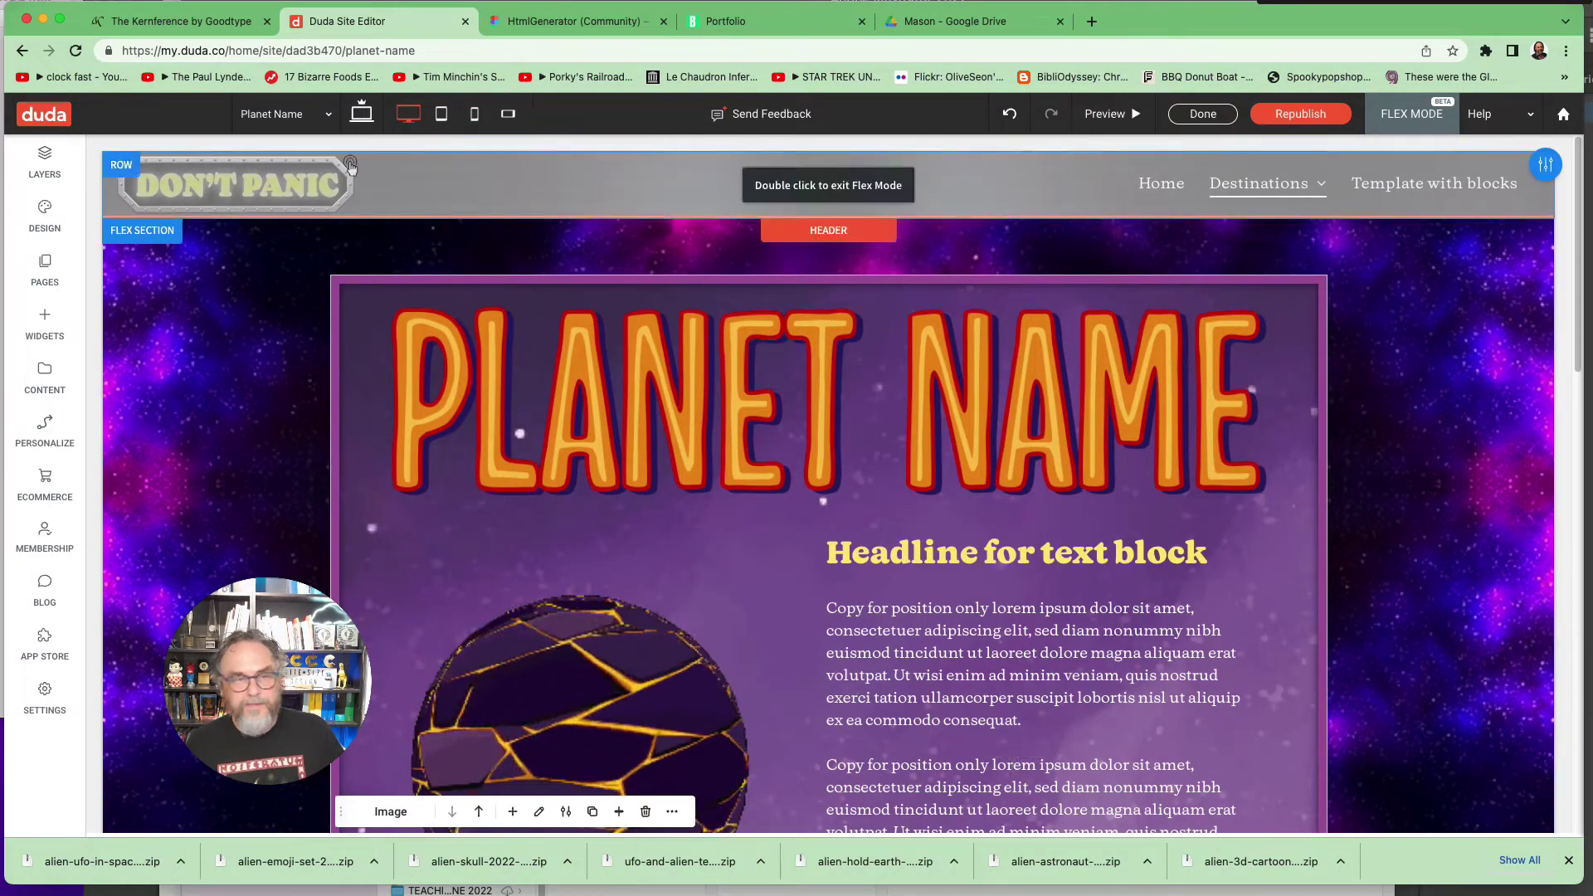
left_click(329, 115)
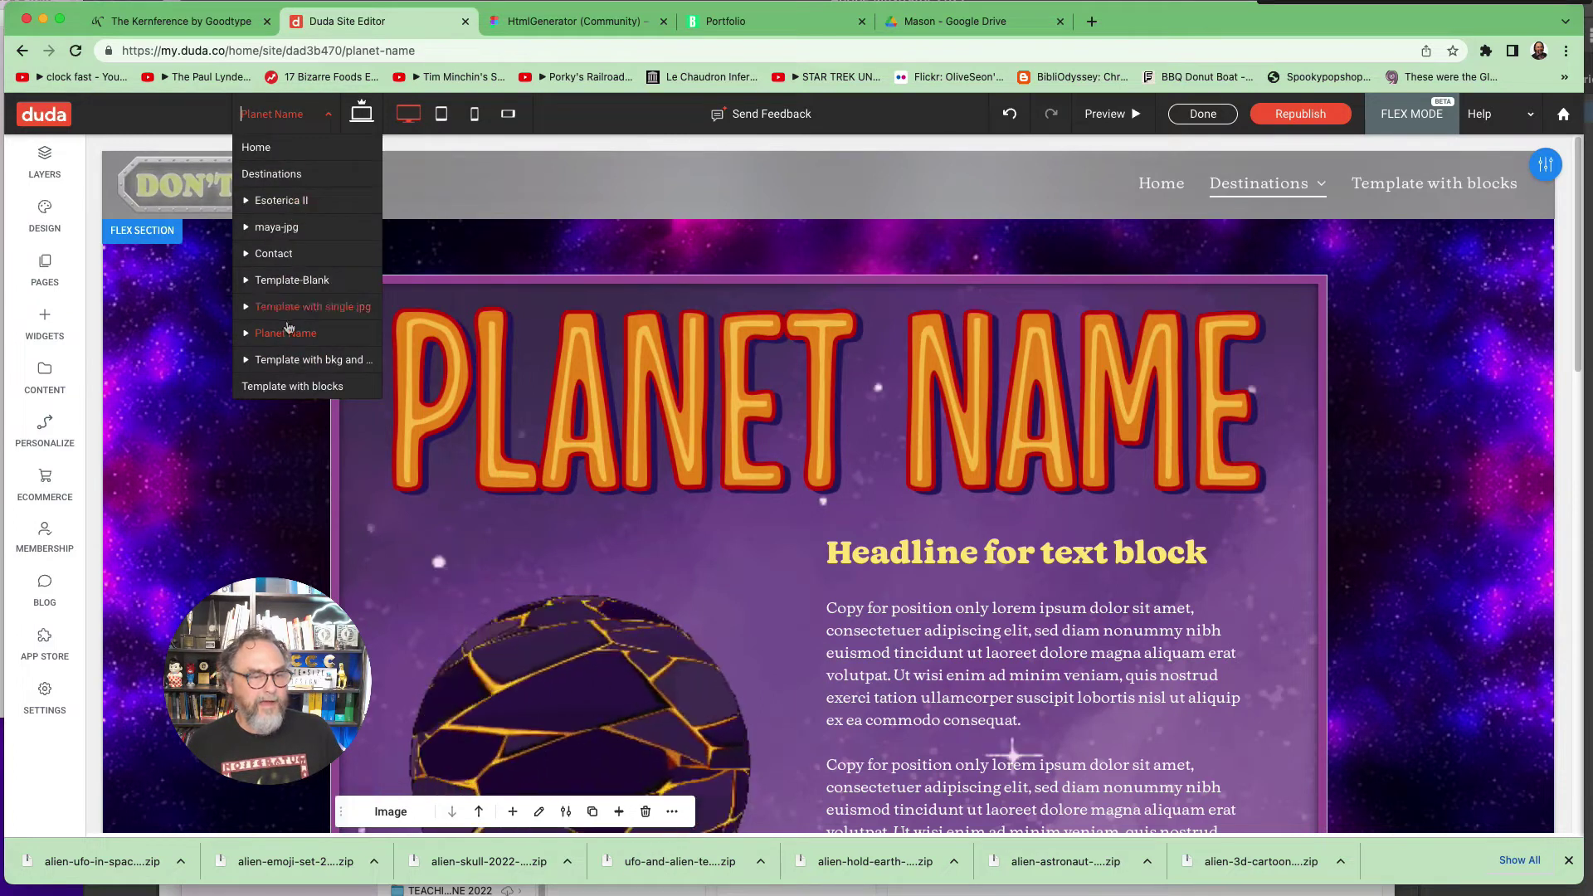
Step: Select the flex column that holds the page content and open its design settings
left_click(464, 449)
key("Escape")
key("Escape")
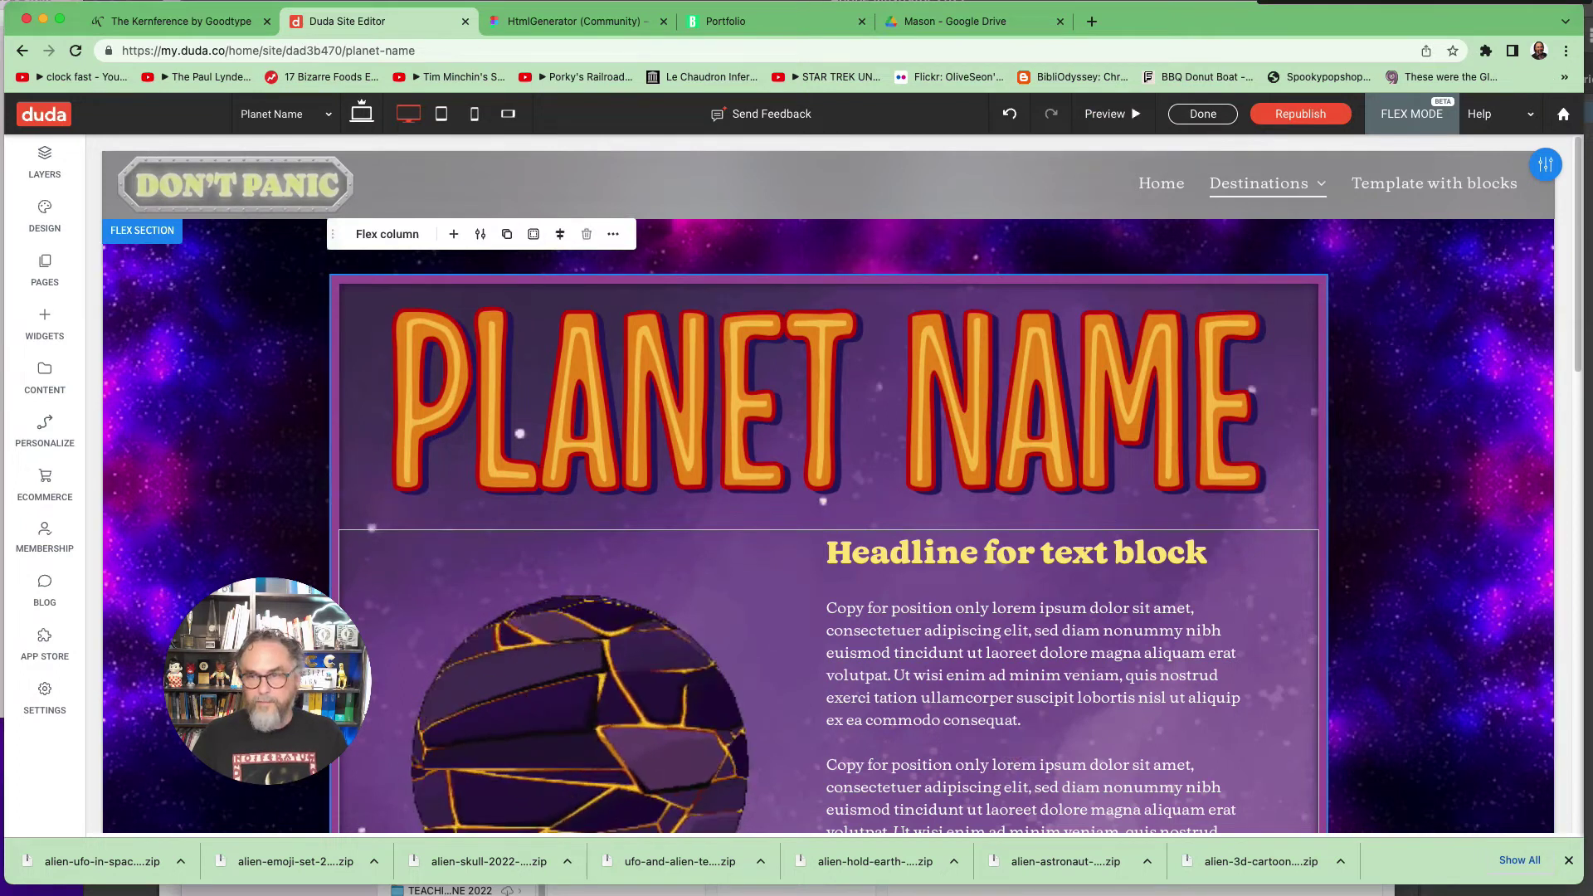
left_click(1540, 164)
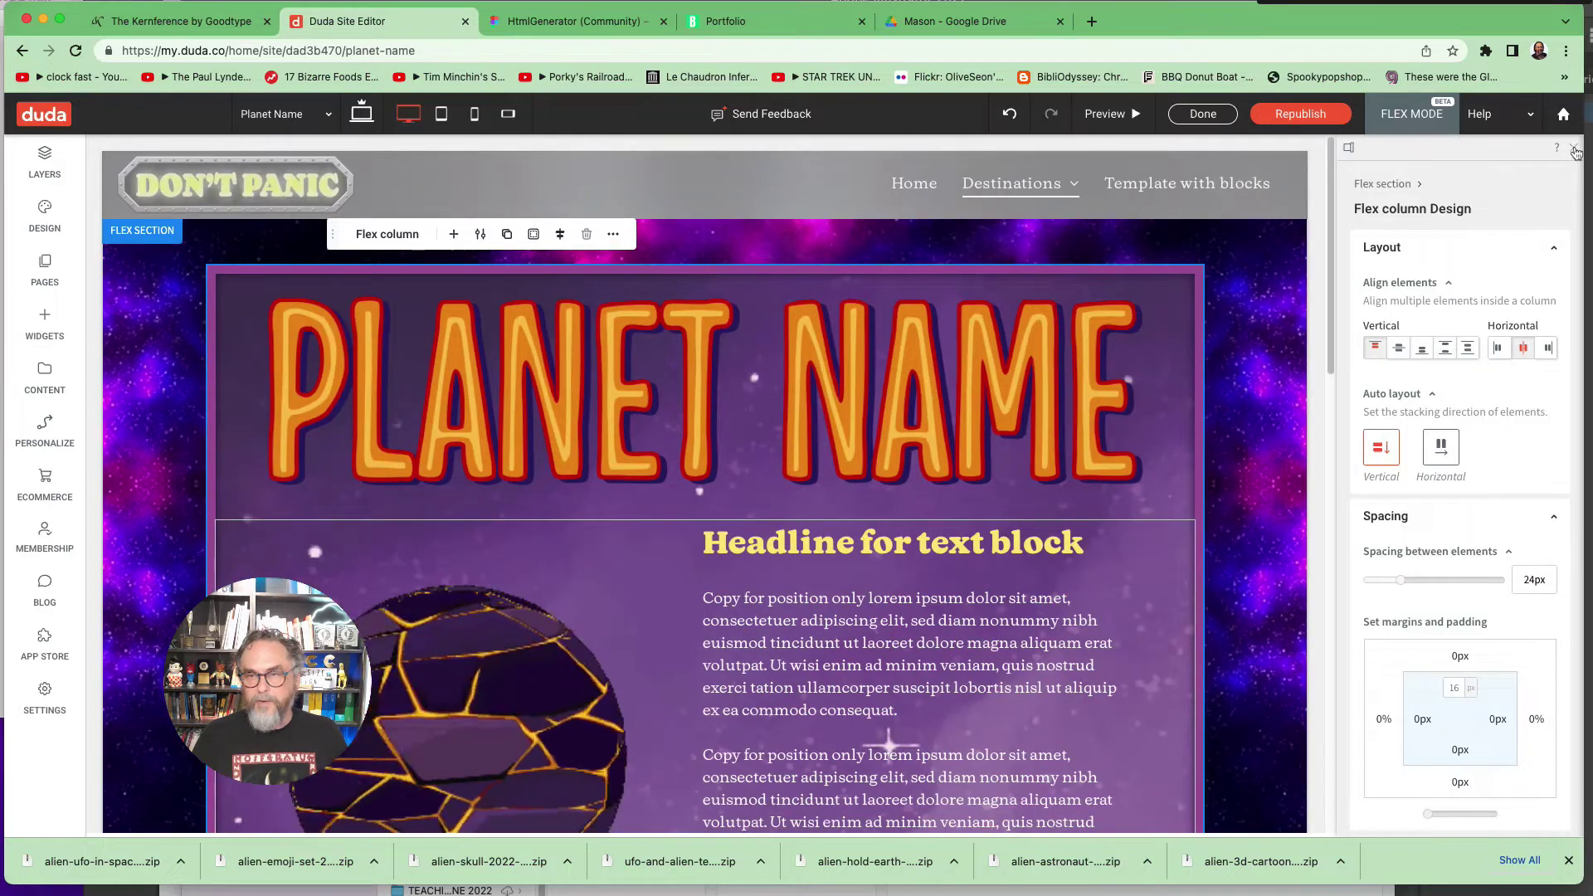
Step: Close and reopen the flex column's design panel twice
left_click(1572, 147)
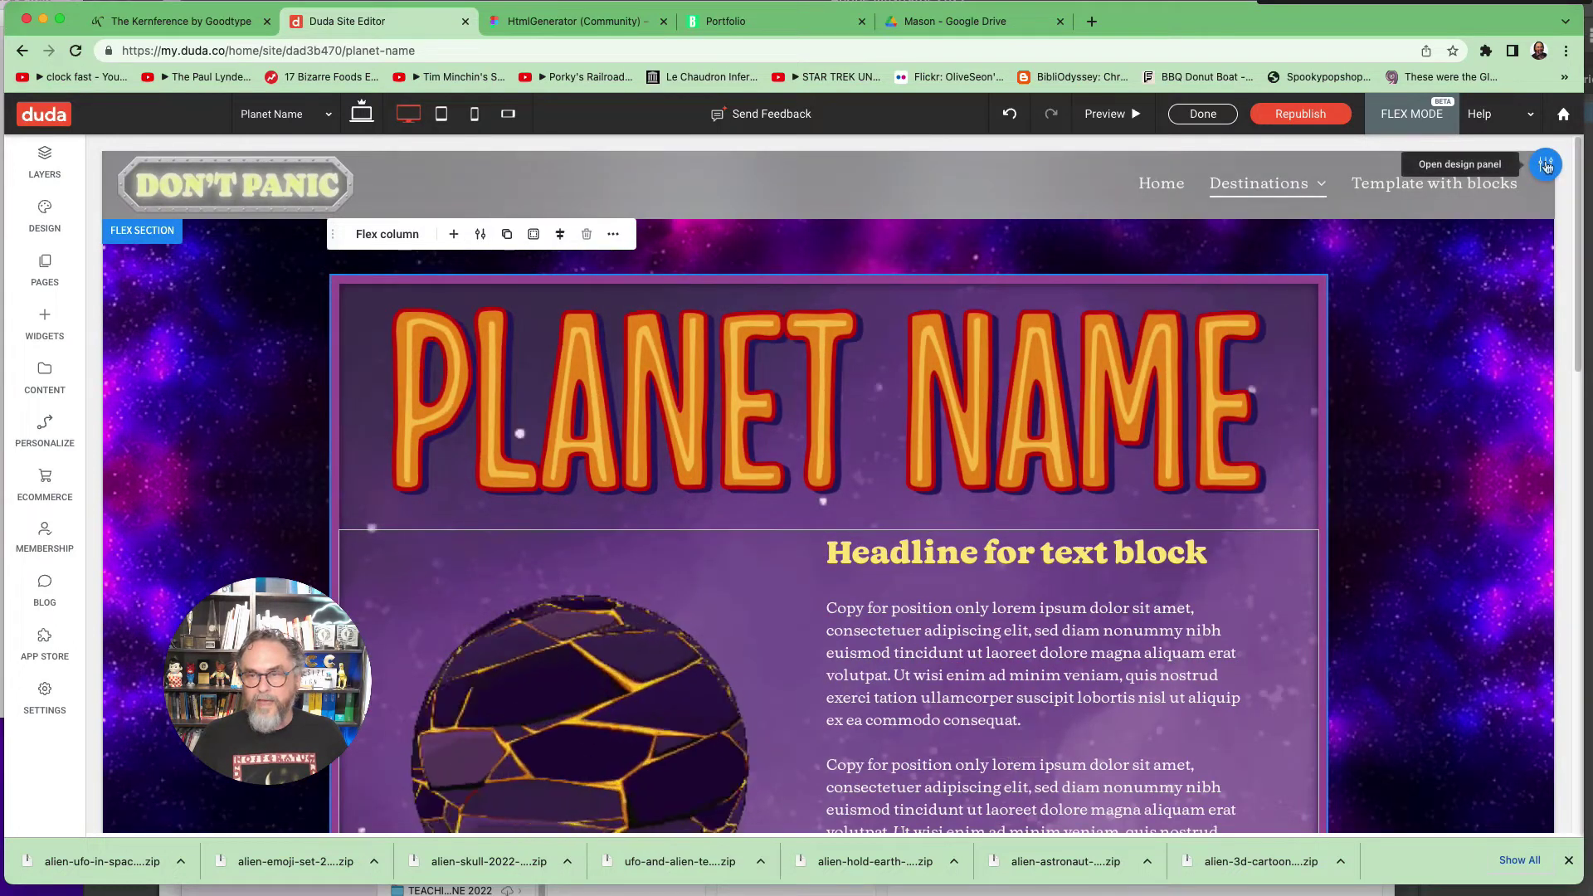
left_click(1546, 165)
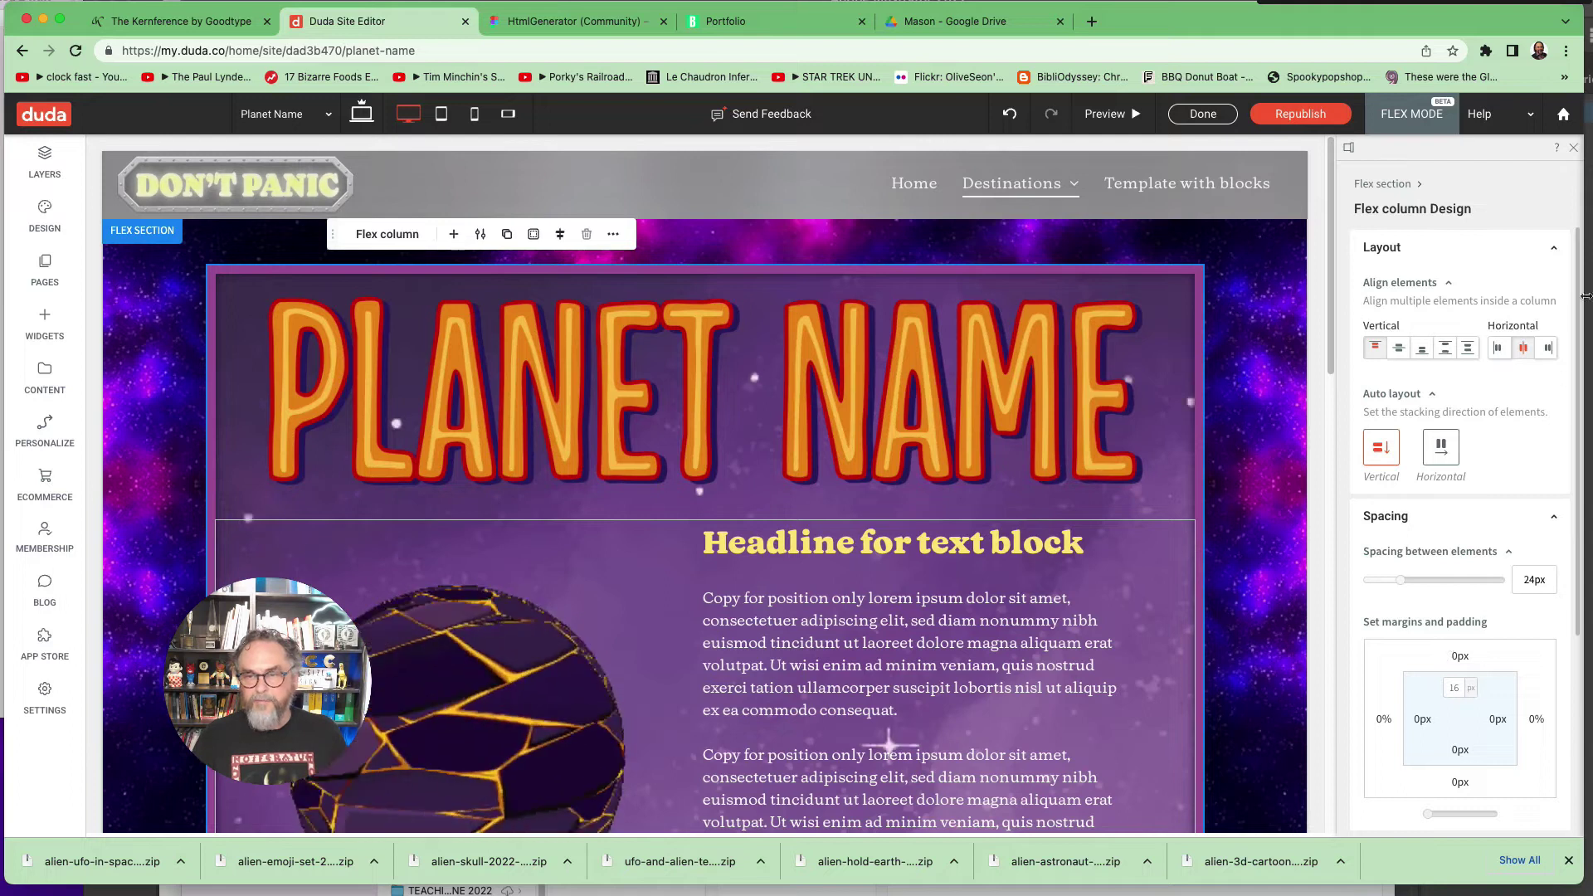
left_click(1573, 148)
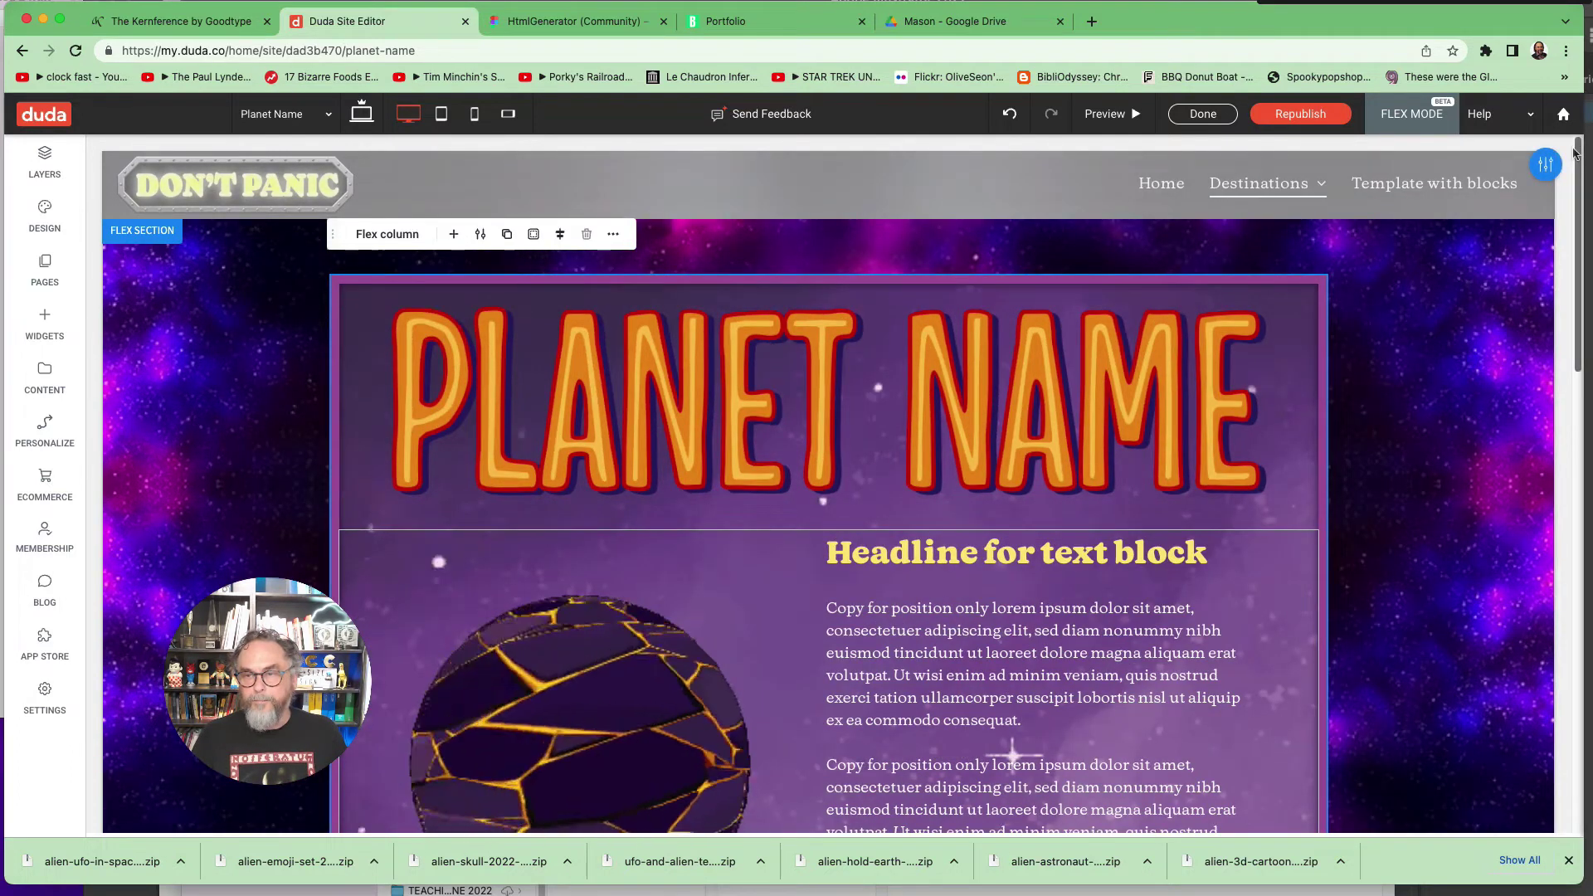
left_click(1546, 166)
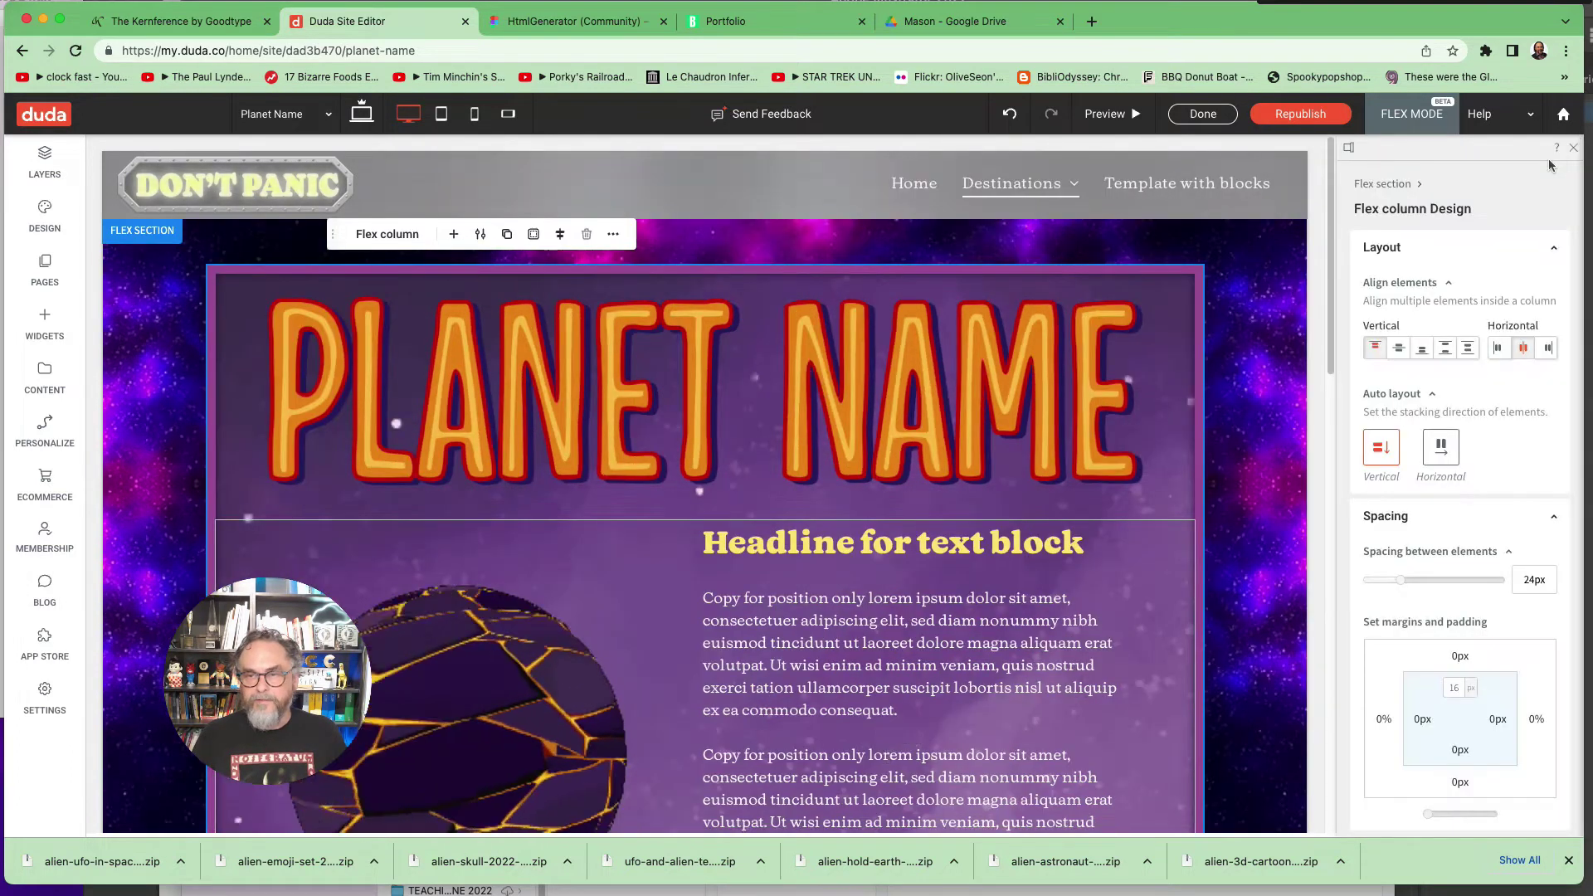
Step: Examine the page's layer tree, collapse the flex column in it, and look over the global design options
left_click(46, 162)
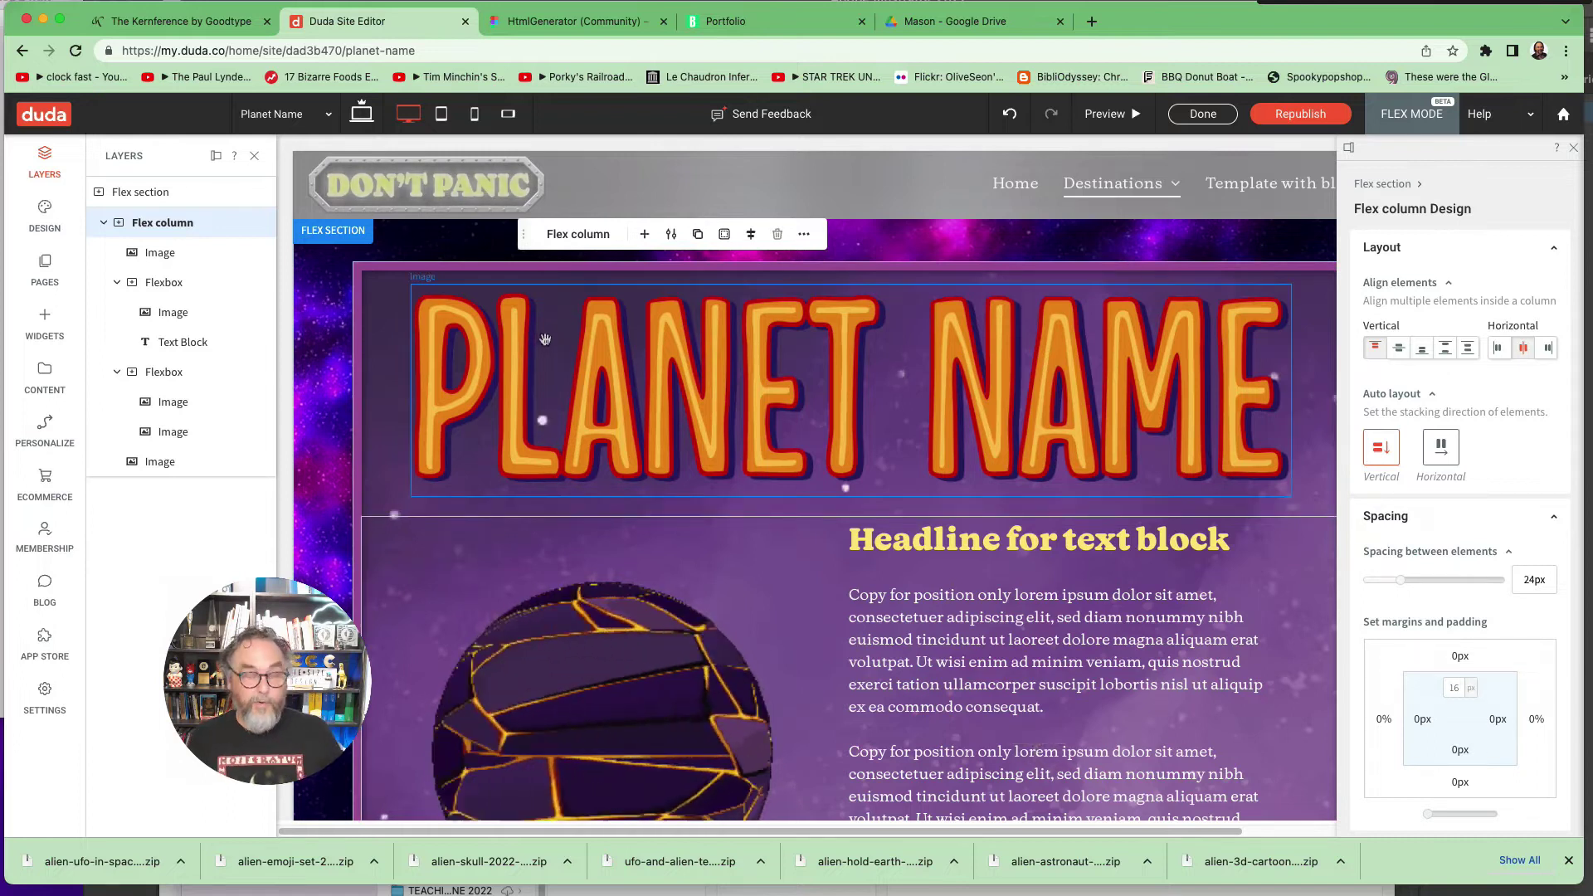
left_click(105, 224)
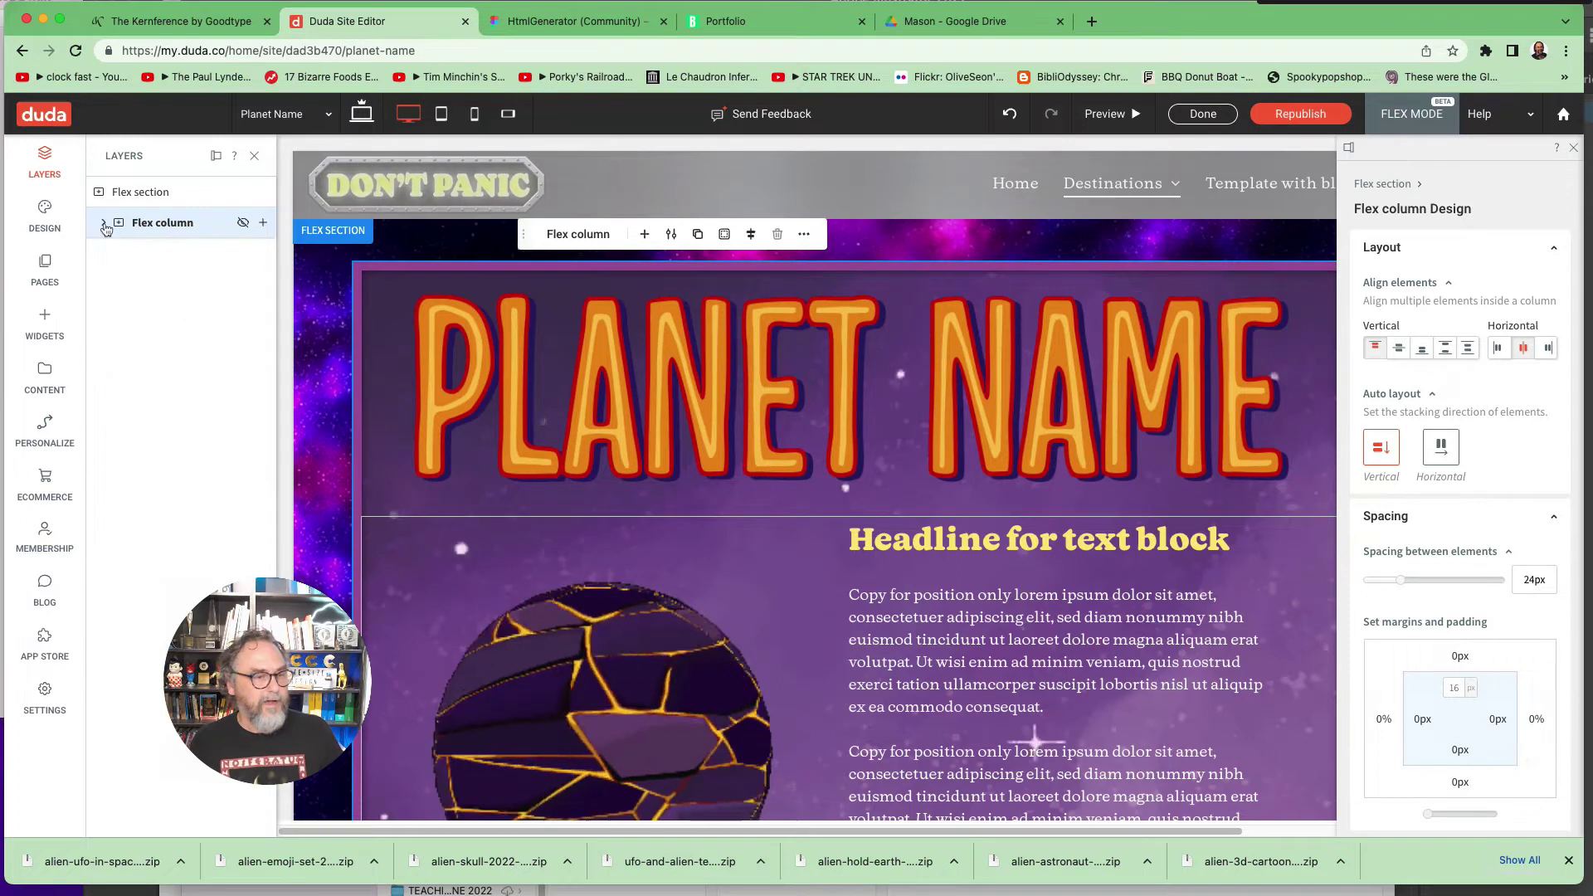
left_click(46, 218)
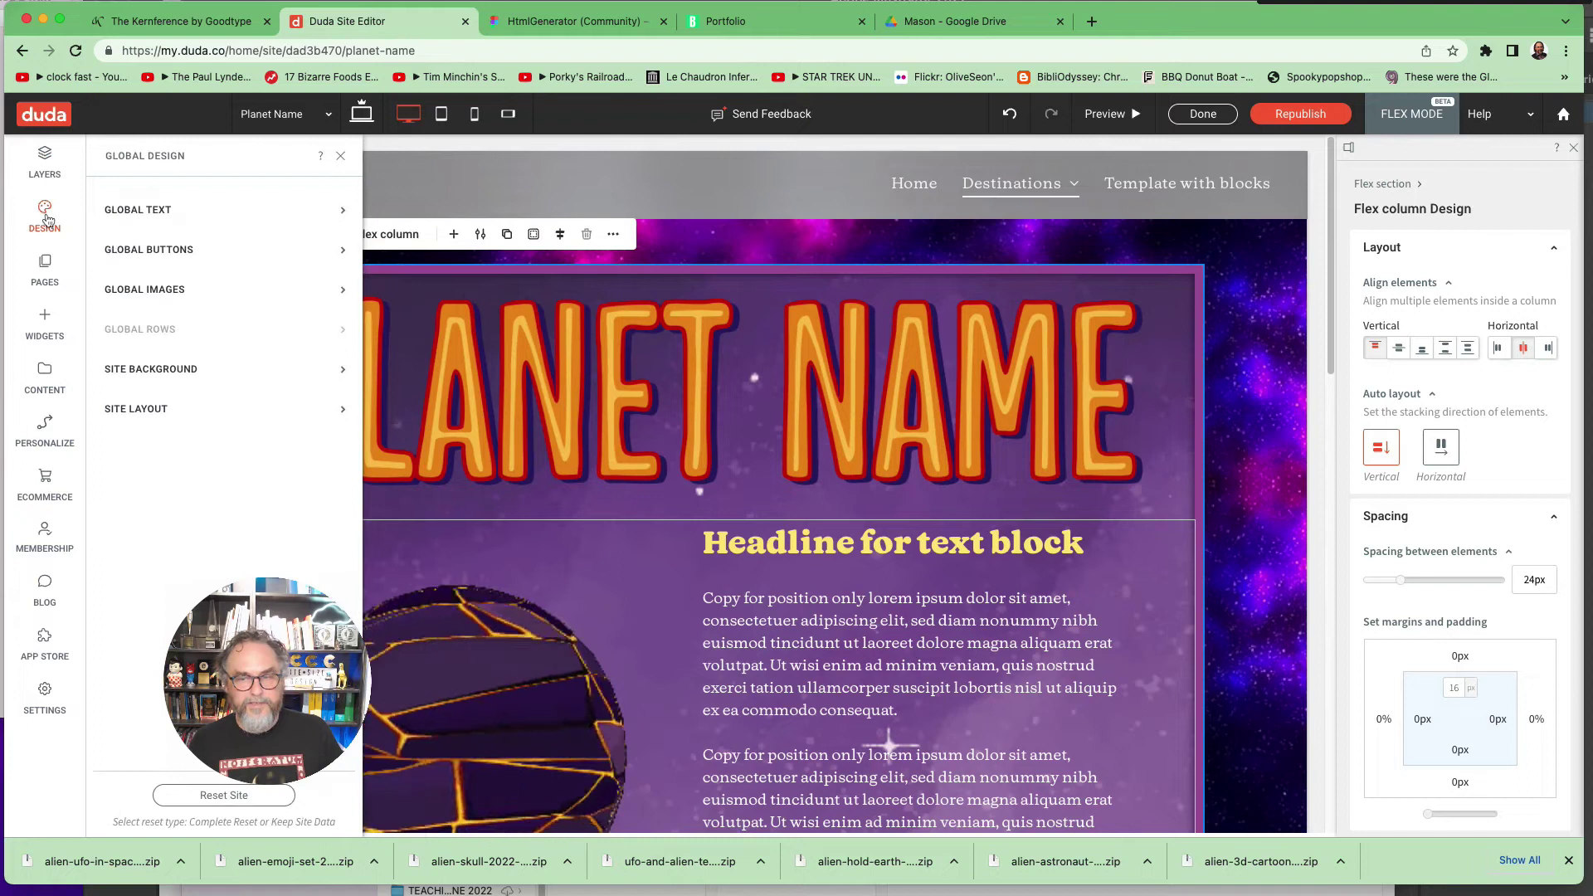
left_click(341, 155)
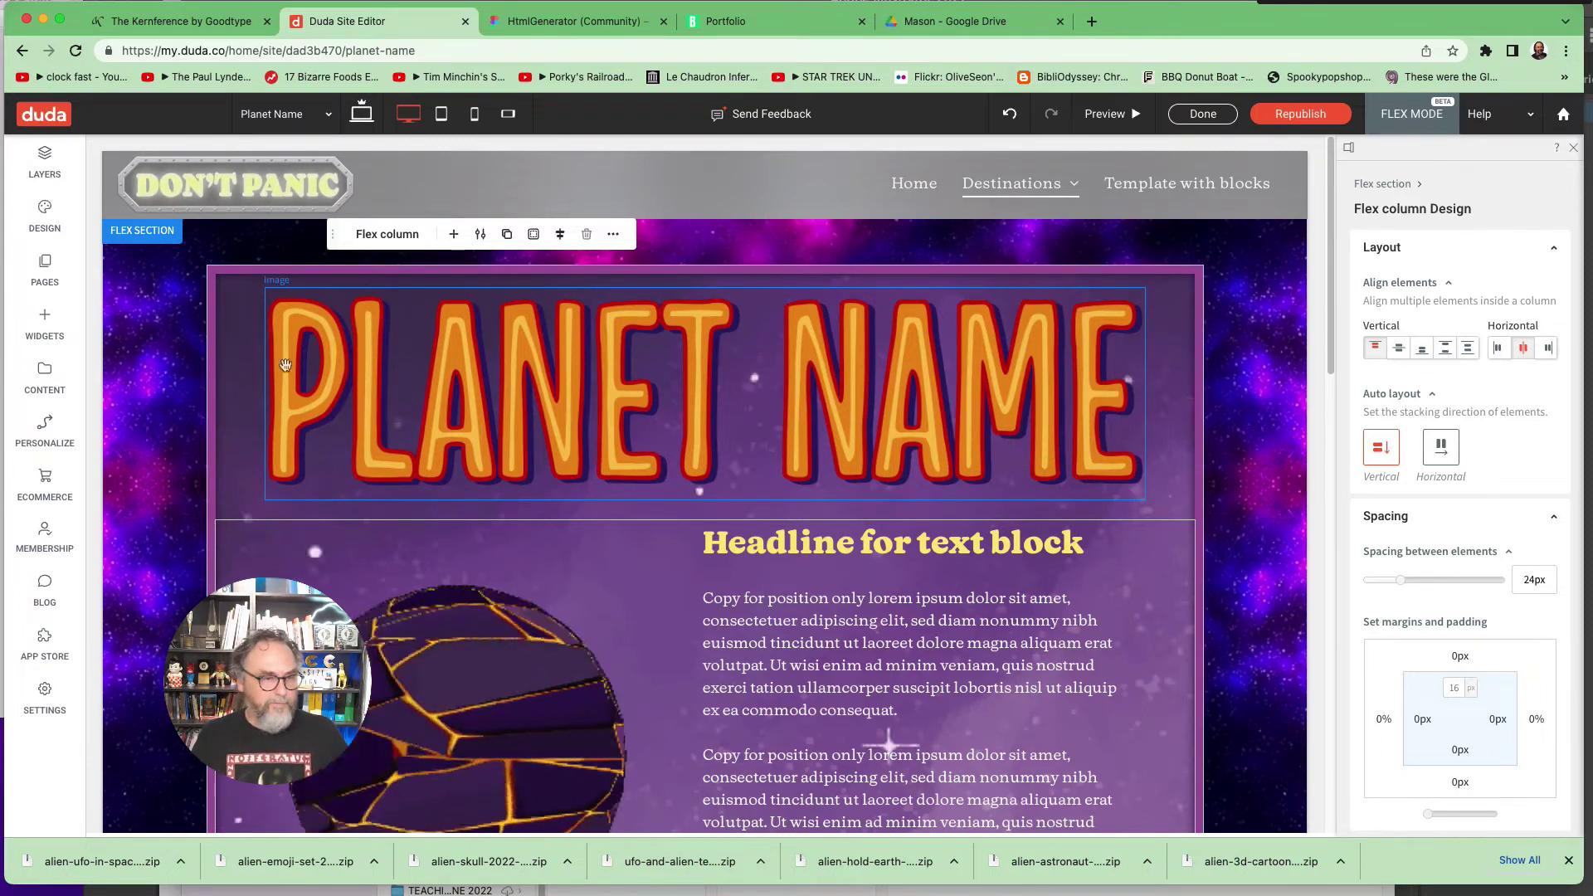
Step: Select the content flex column and replace its background image with space-3.gif from the site images
left_click(225, 390)
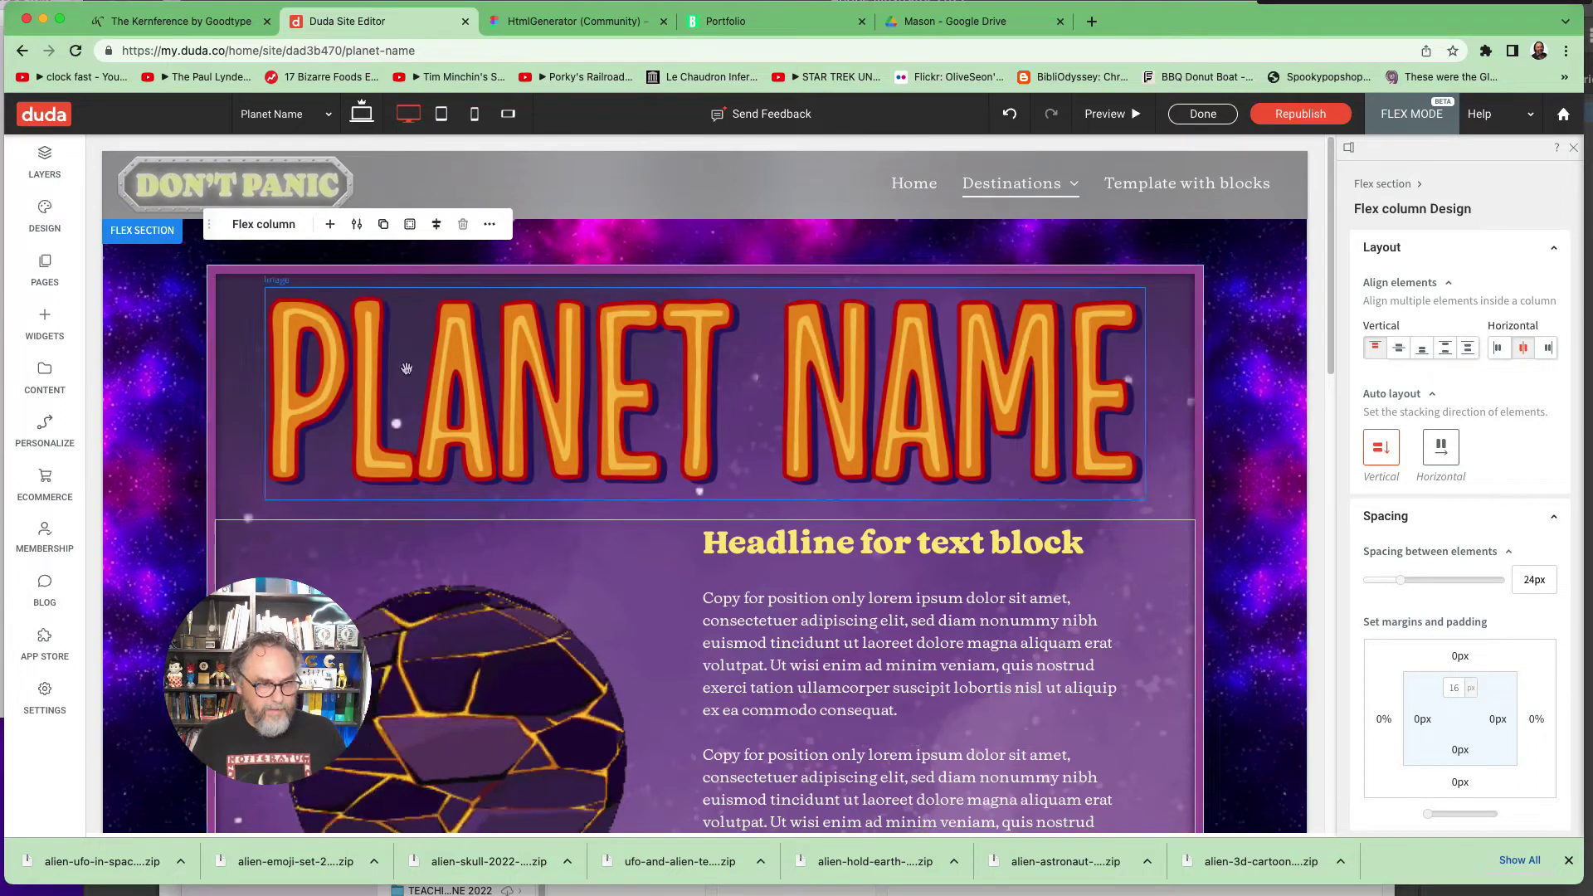
scroll(1573, 653, "down", 3)
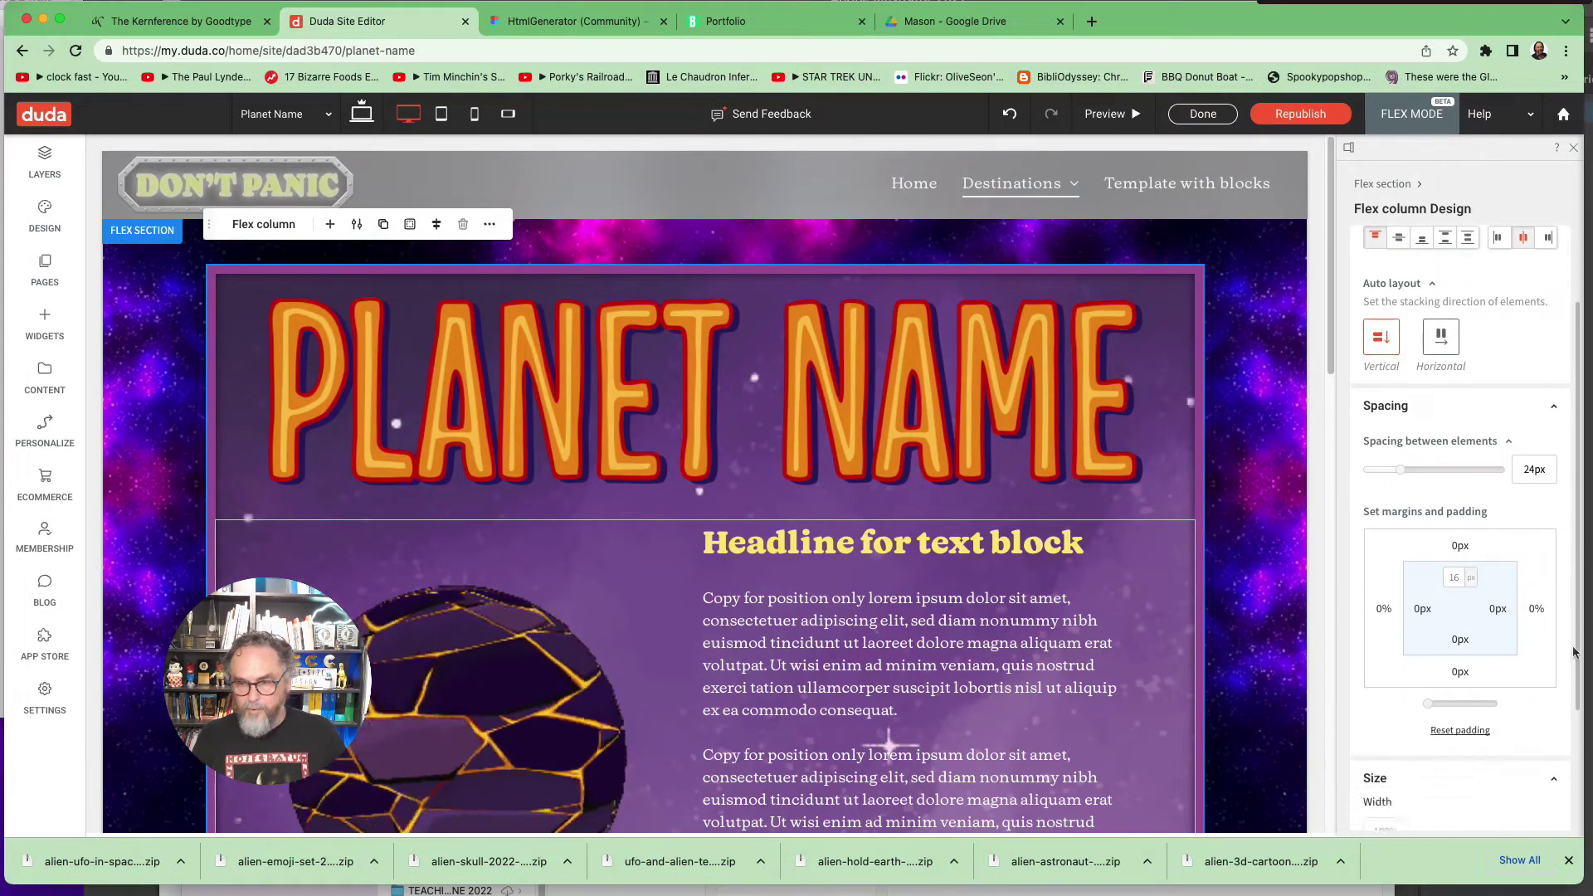
scroll(1574, 664, "down", 4)
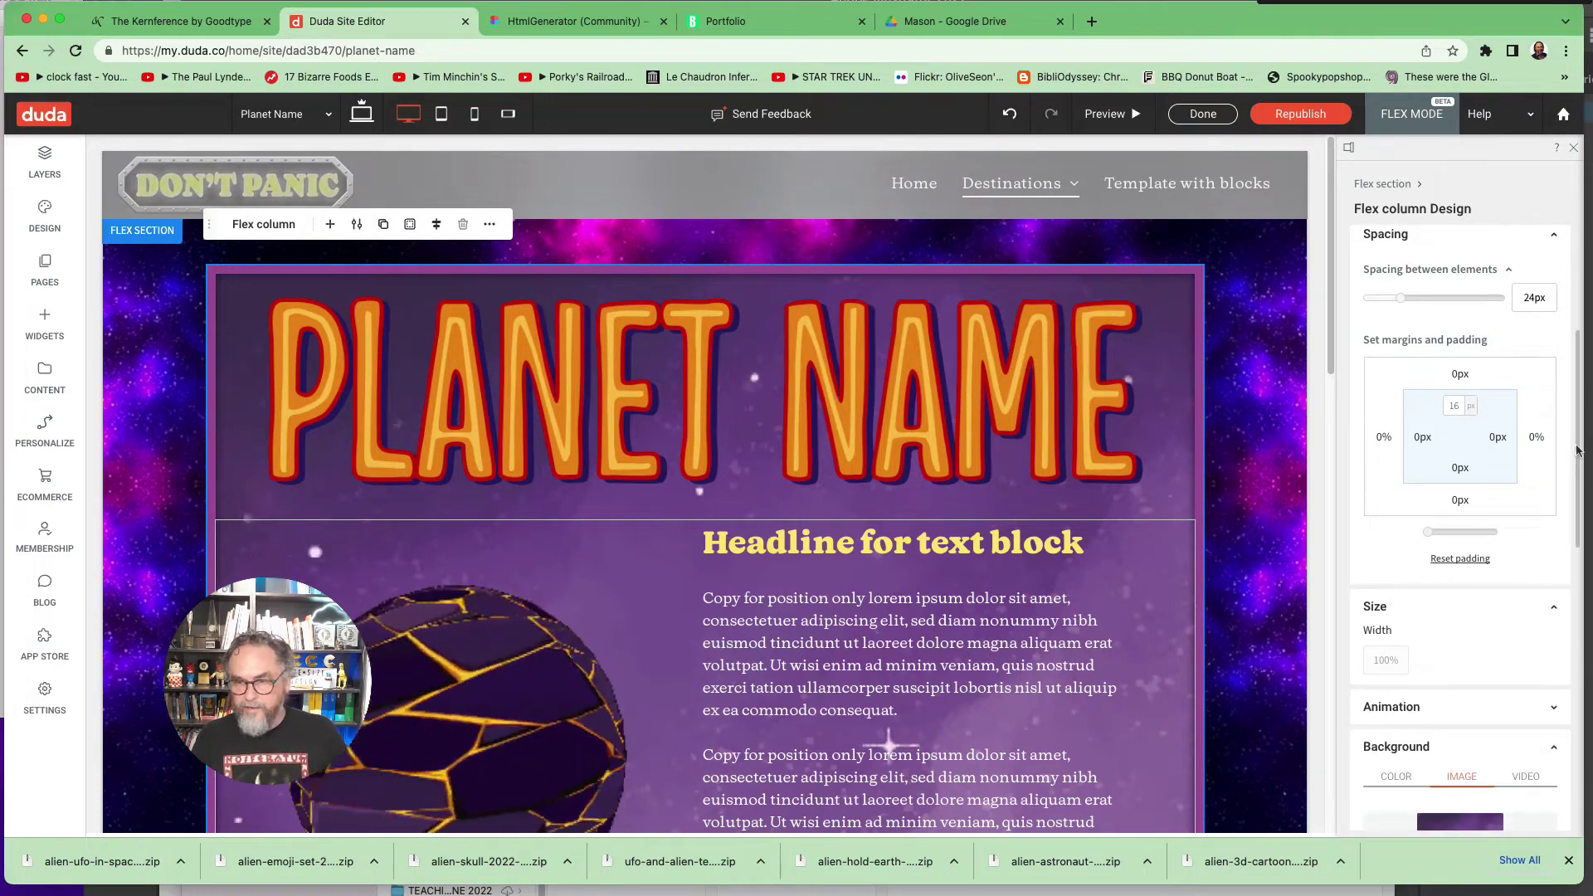
left_click_drag(1575, 448, 1573, 630)
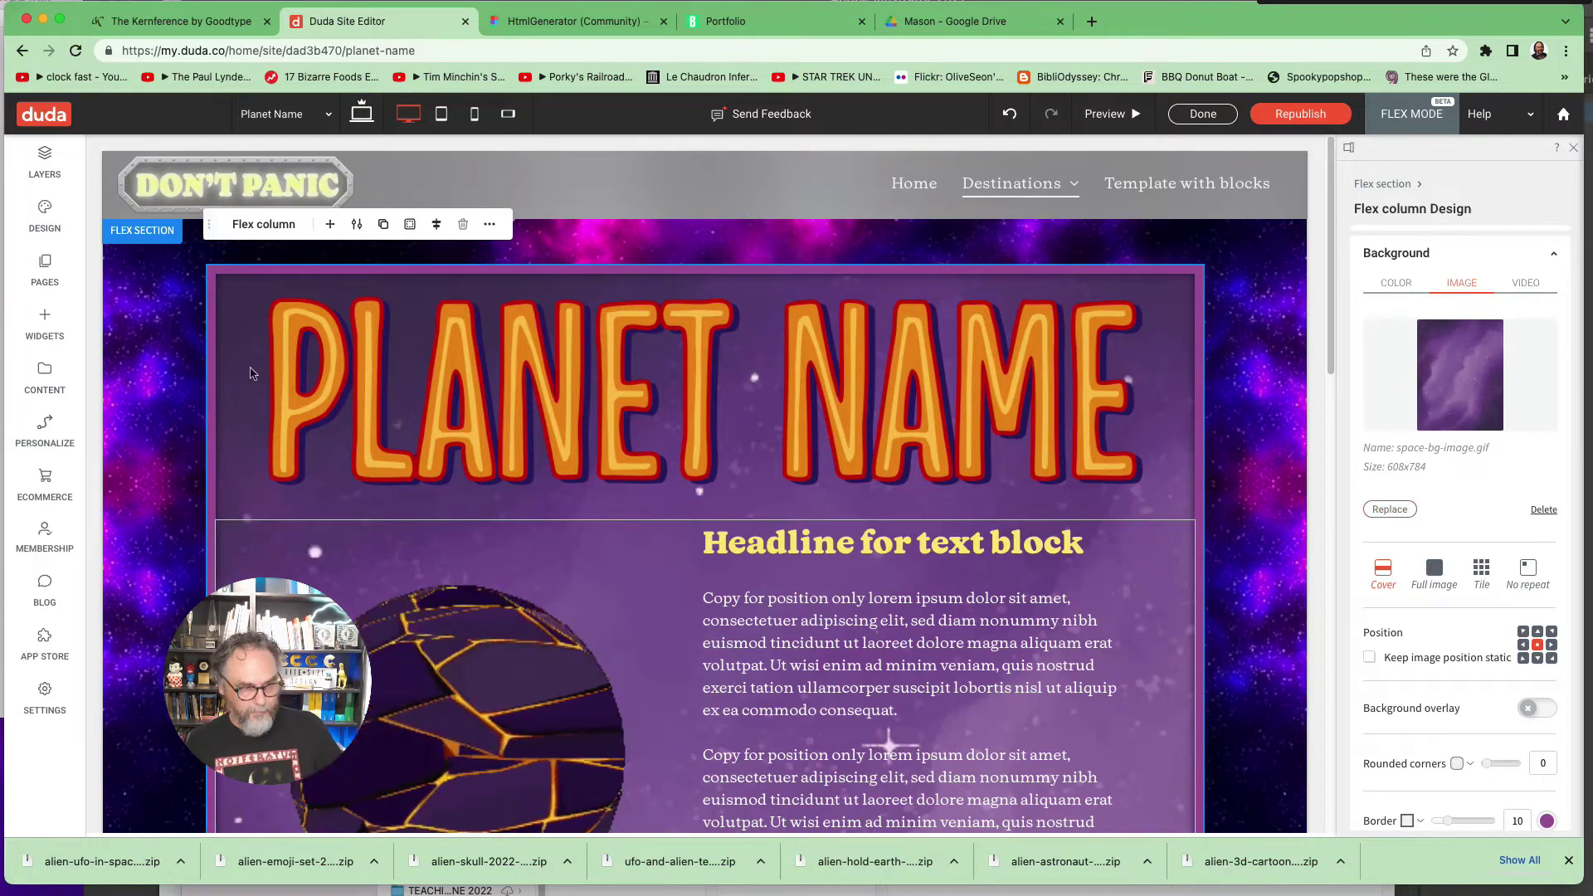
left_click(1388, 509)
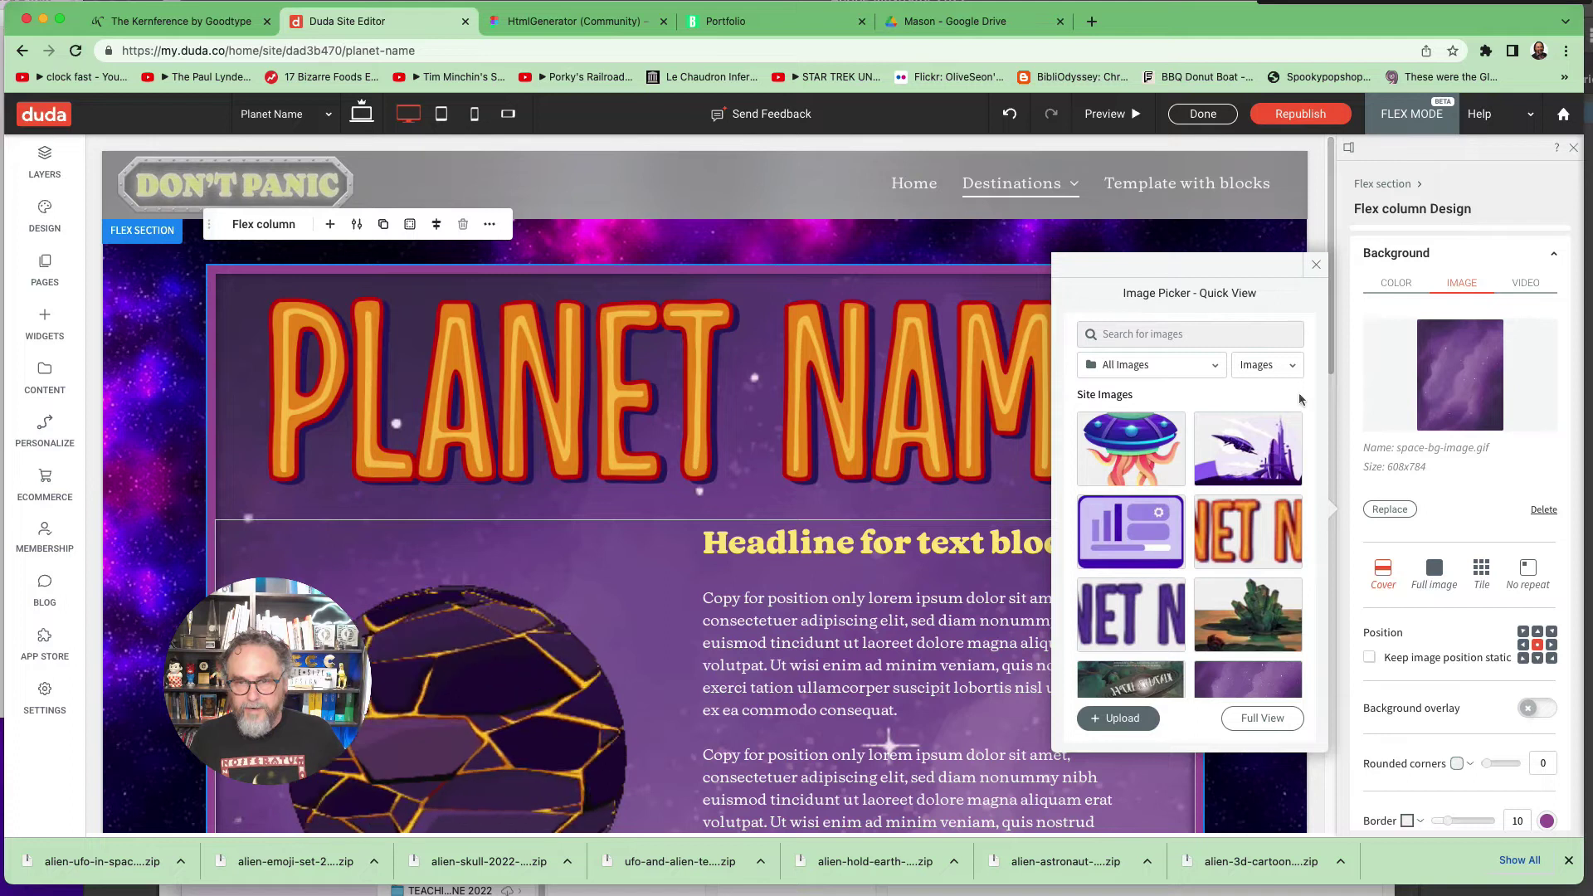
left_click_drag(1310, 442, 1271, 700)
mouse_move(1282, 467)
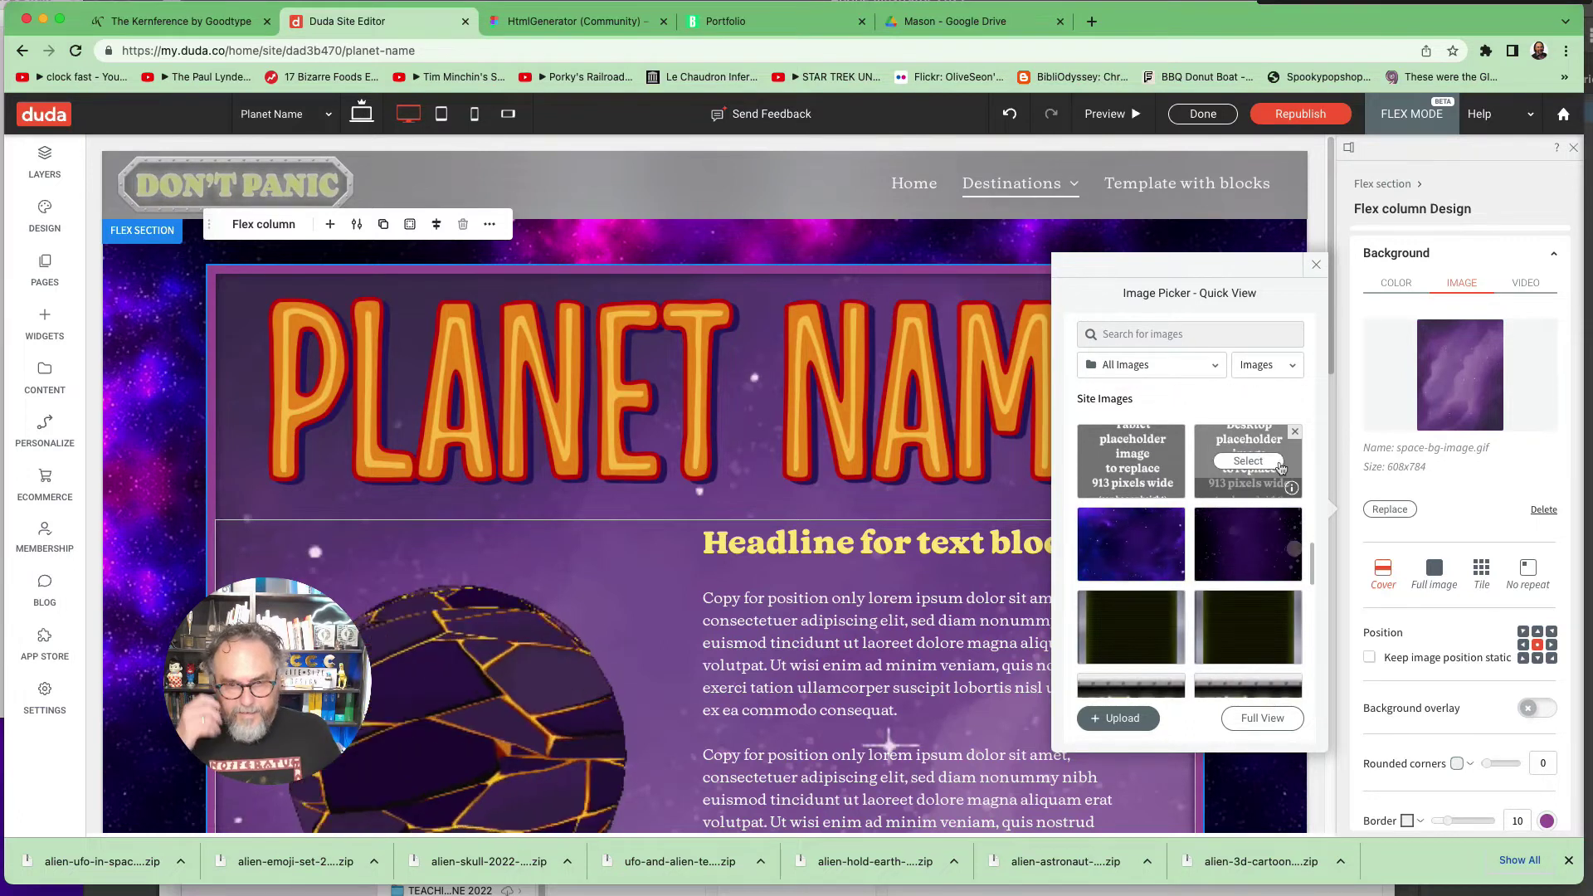
left_click(1228, 528)
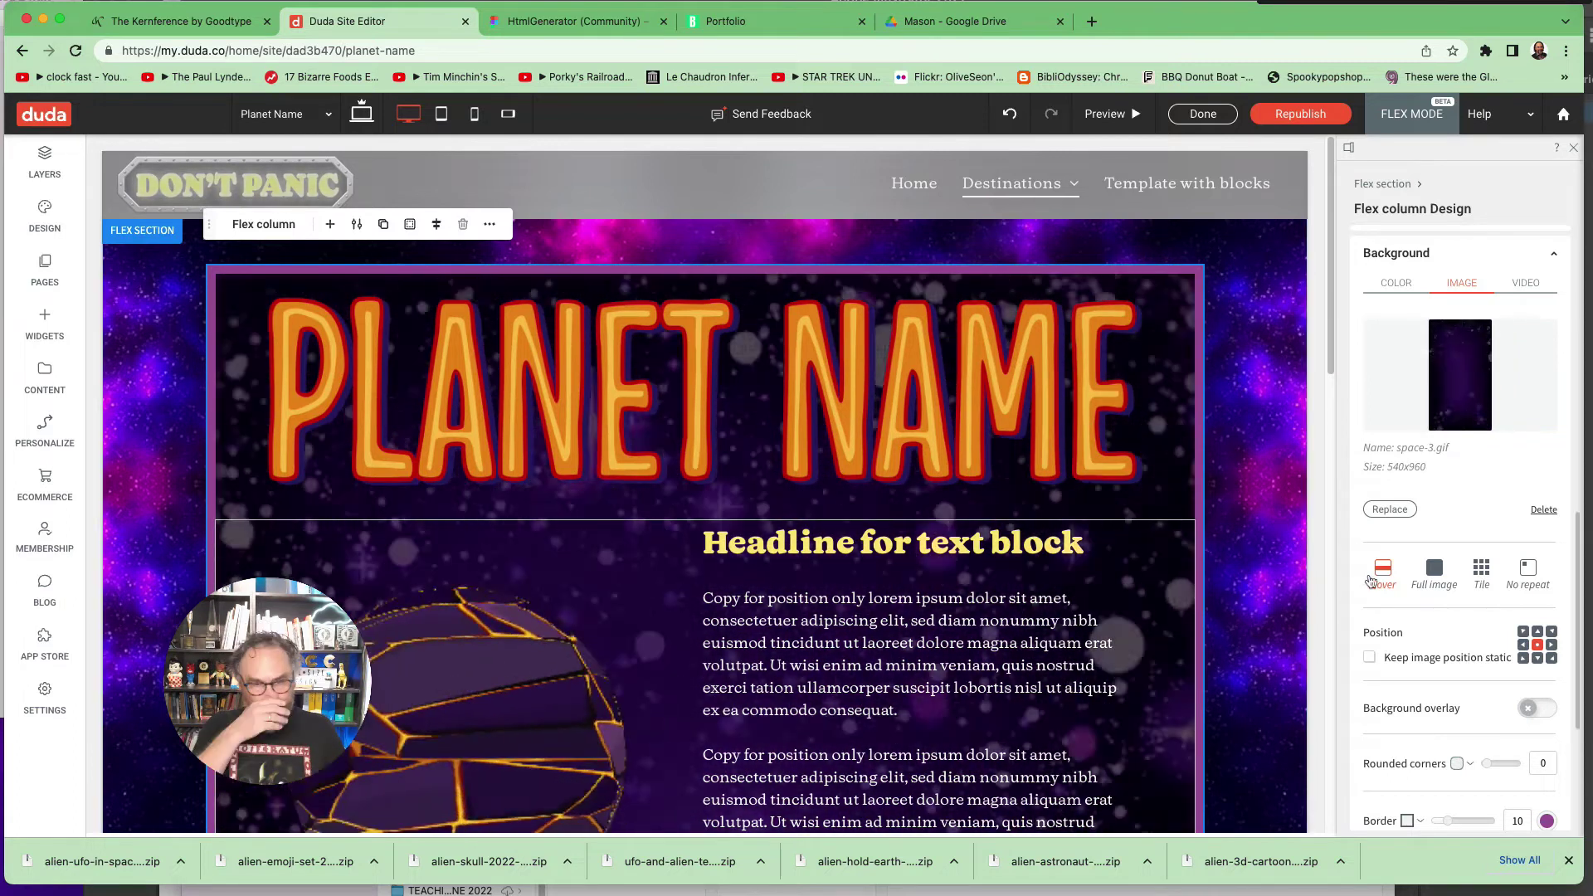
Step: Check the background down the page and replace the flex column's background image with space-2b.gif
scroll(1329, 306, "down", 1)
left_click_drag(1329, 306, 1245, 720)
scroll(1242, 696, "down", 3)
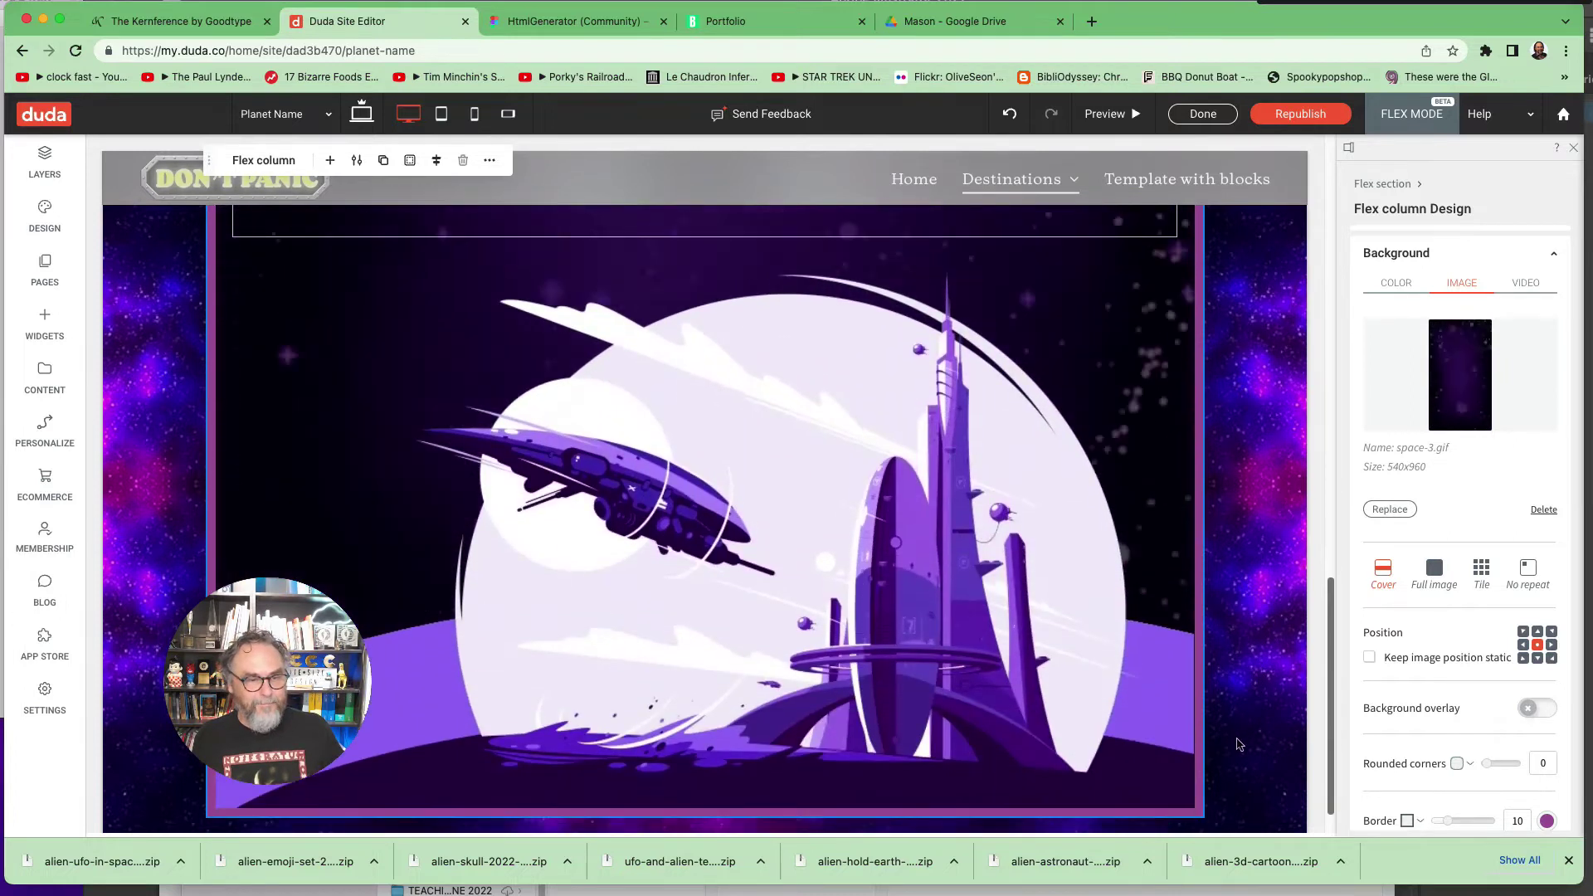
scroll(1232, 580, "up", 10)
scroll(1228, 532, "up", 8)
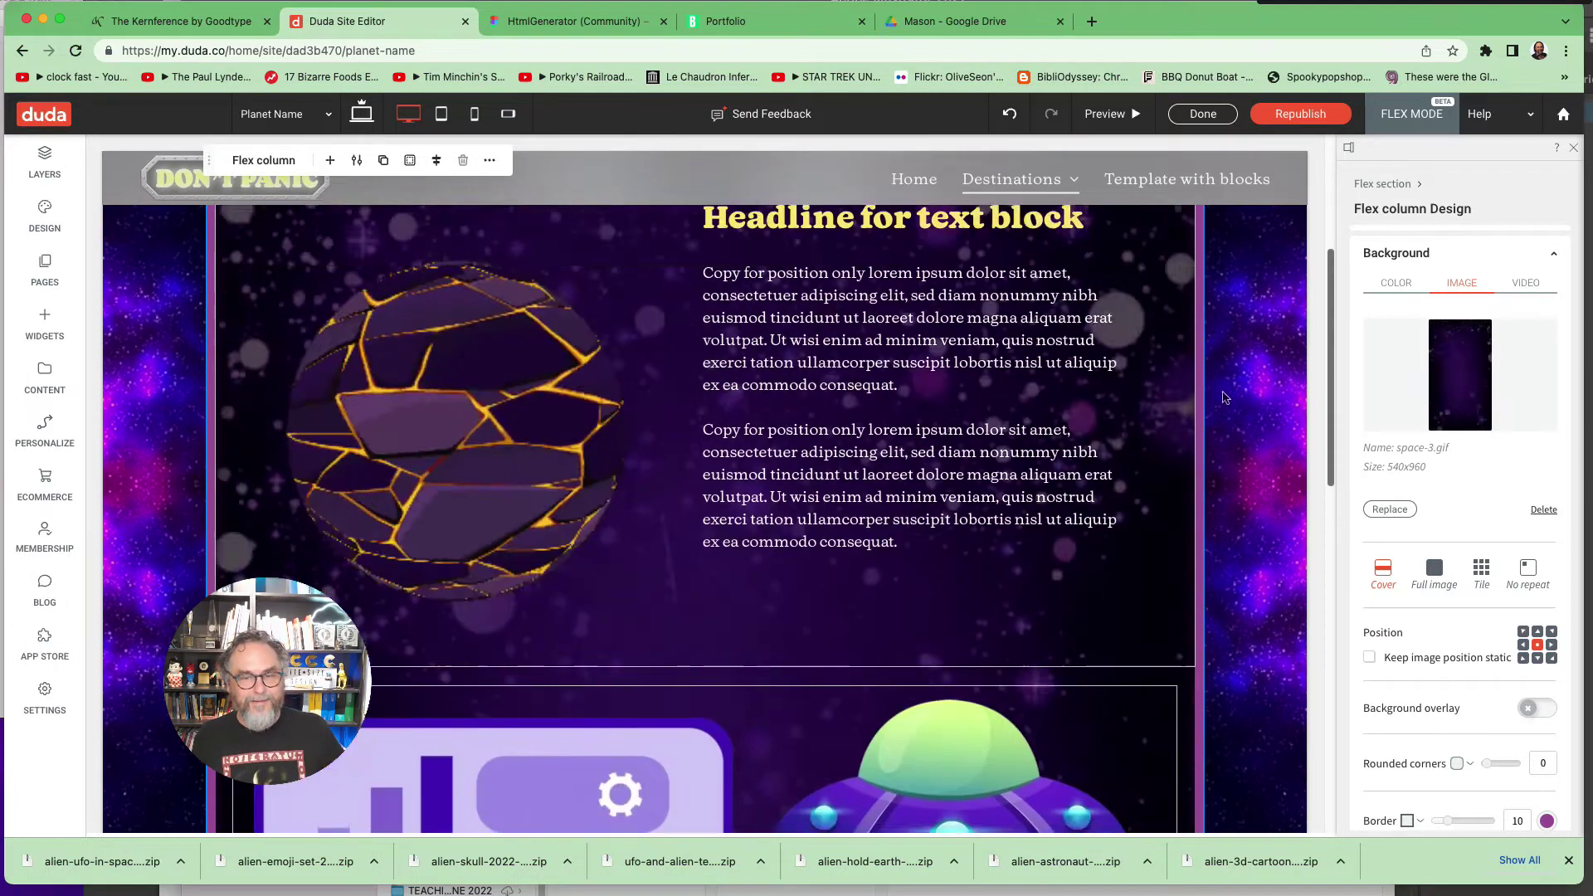
scroll(1228, 315, "up", 2)
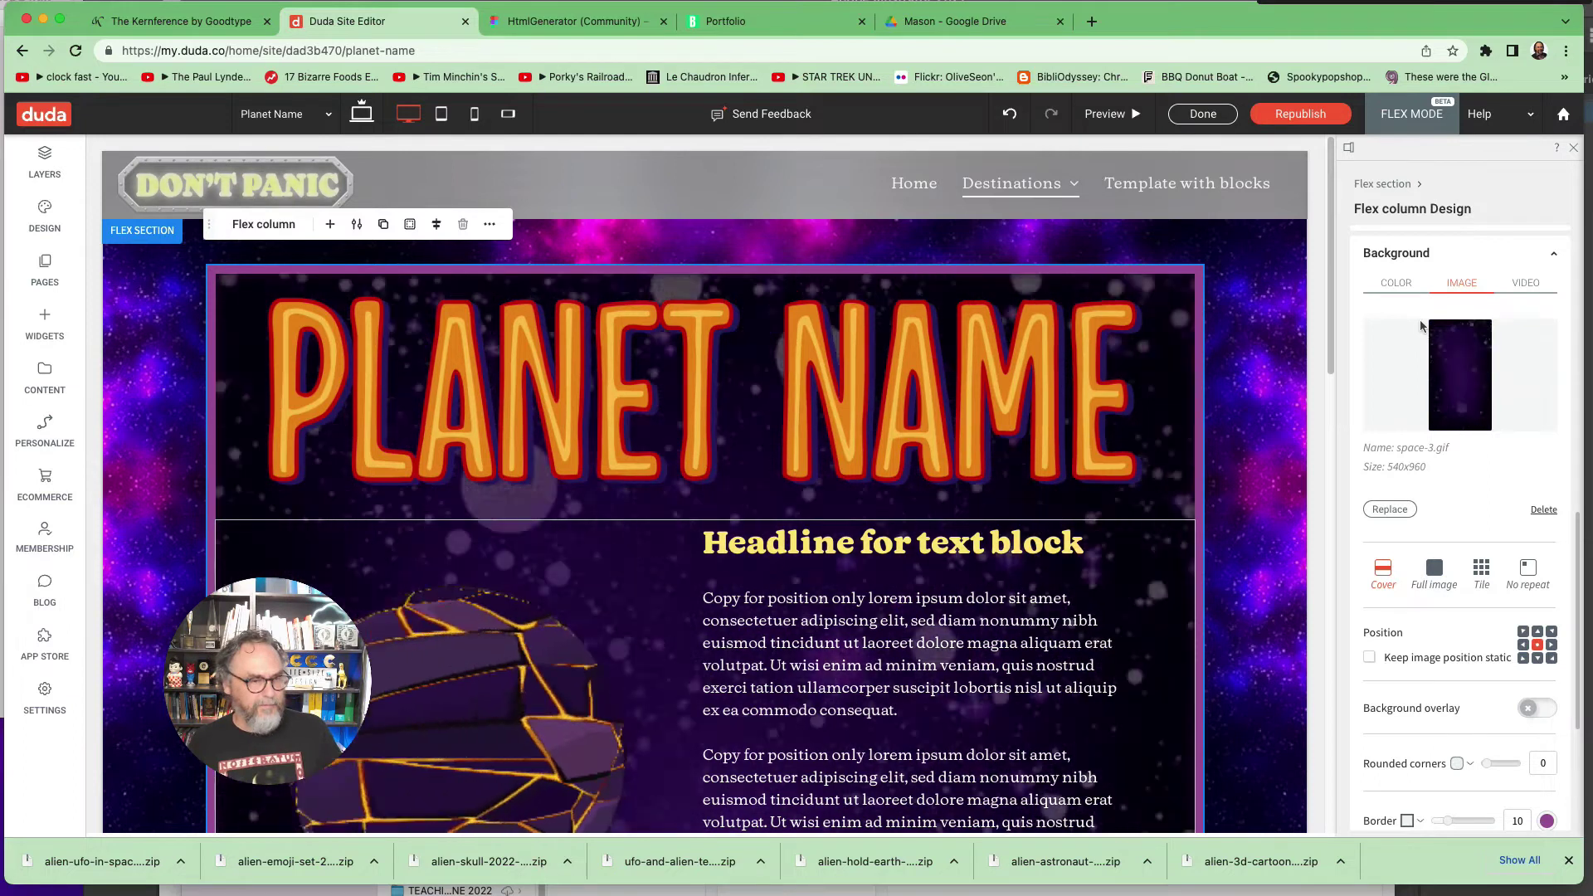
left_click(1390, 508)
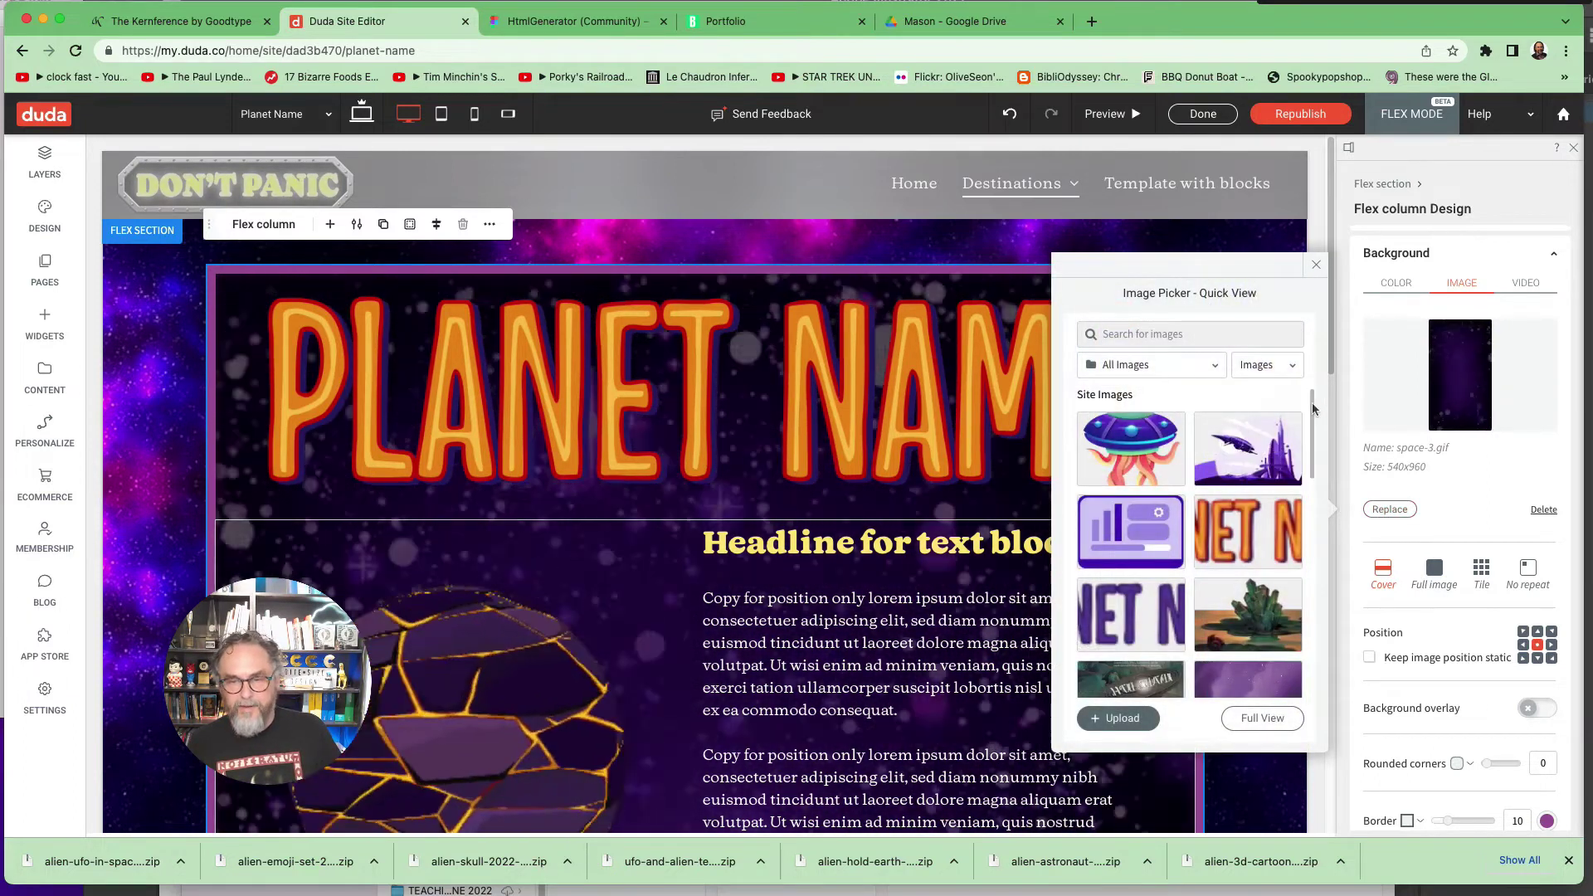
scroll(1317, 562, "down", 10)
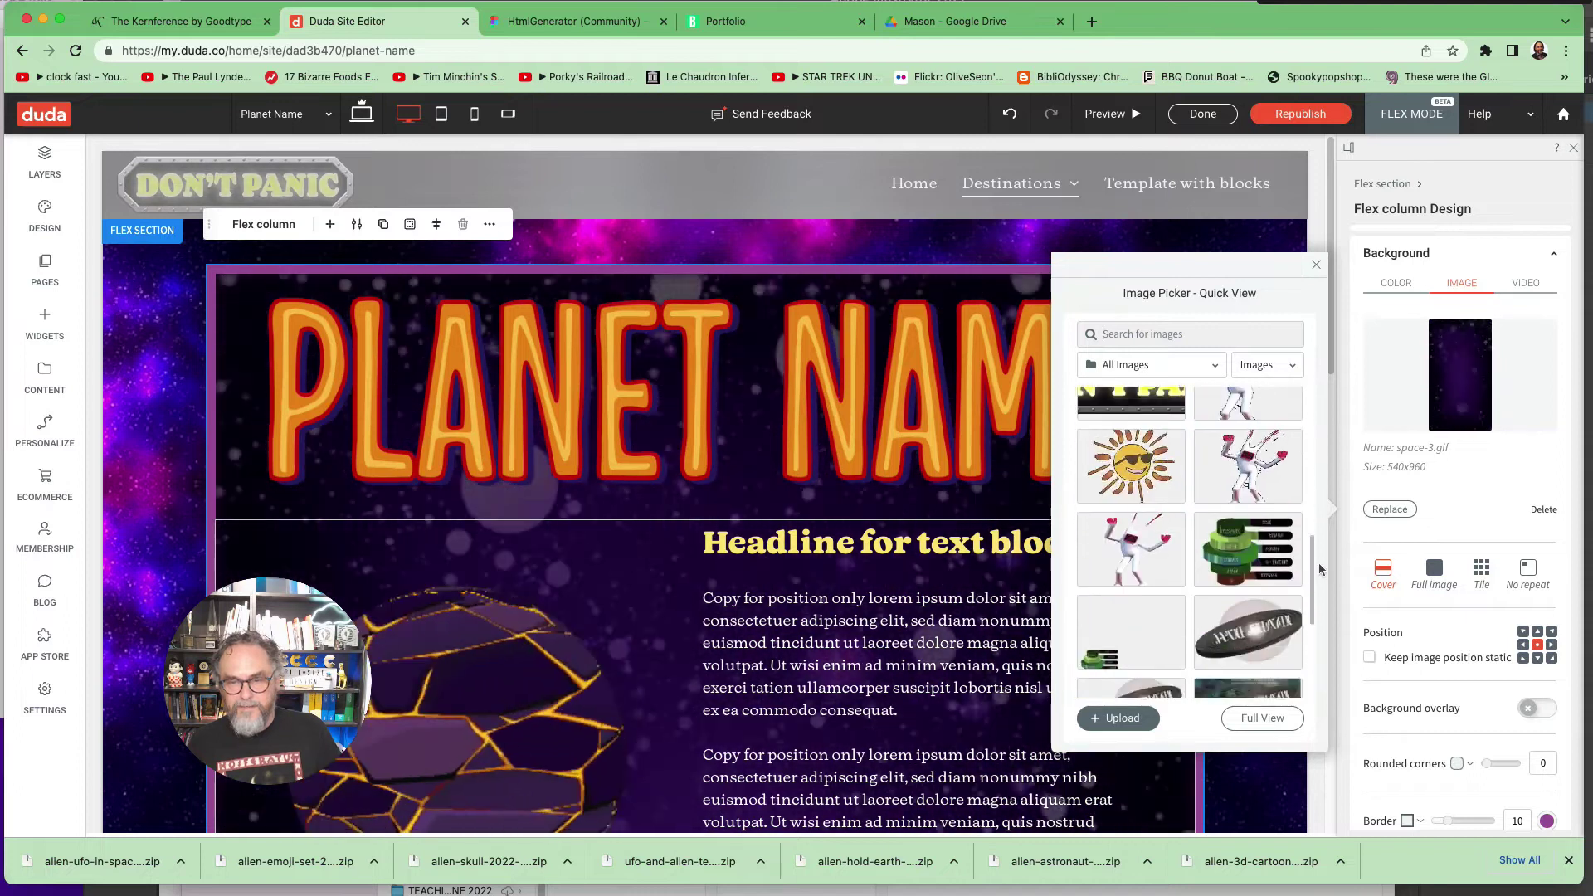
scroll(1302, 679, "down", 1)
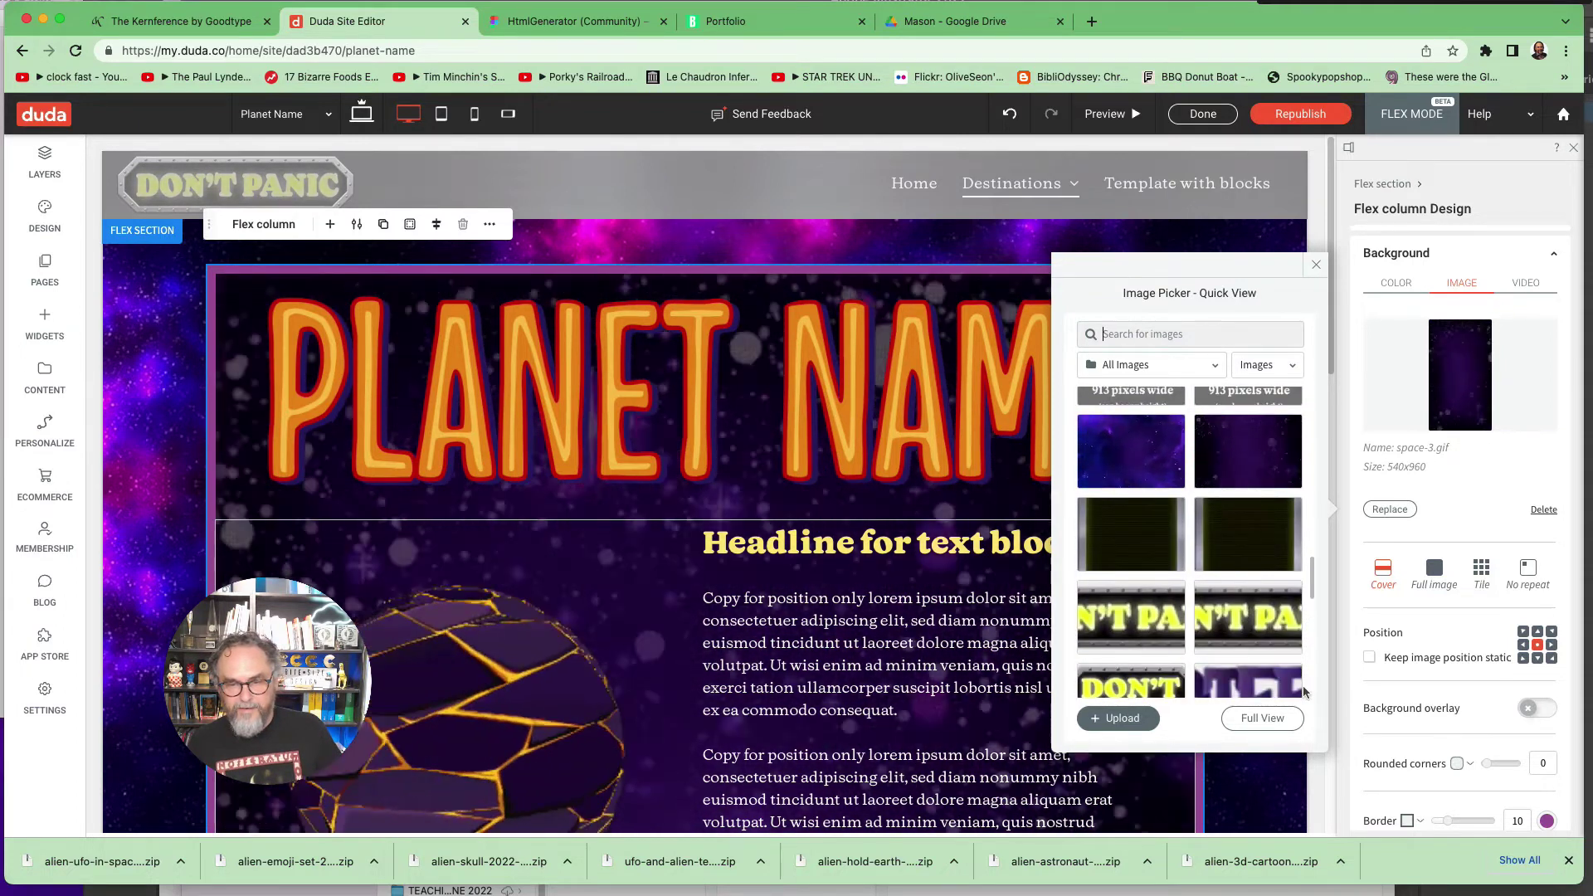
left_click(1130, 449)
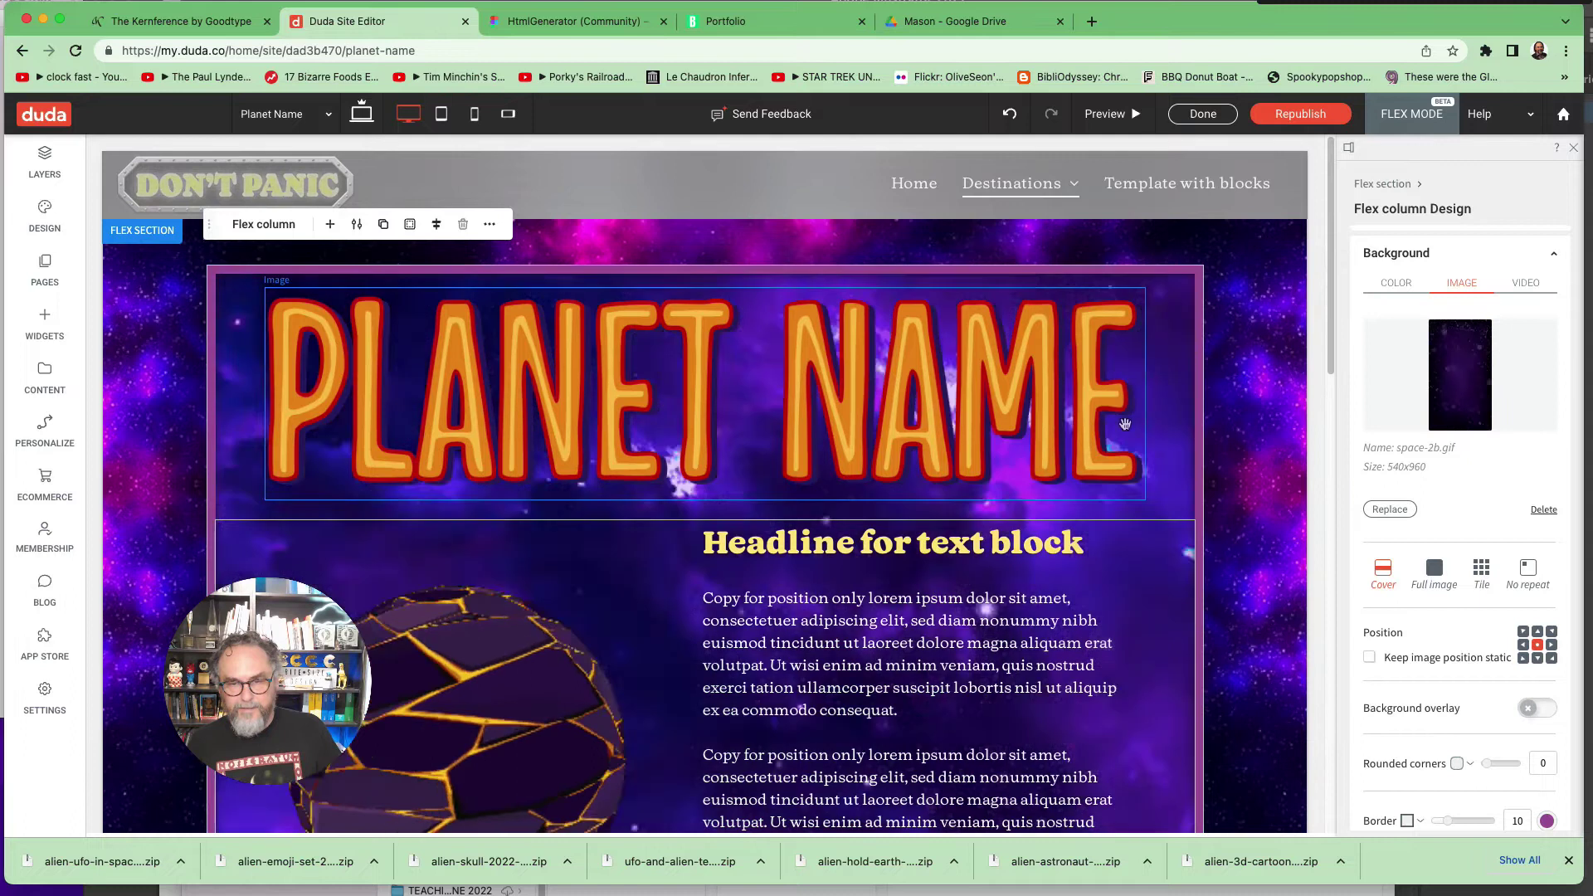
left_click_drag(1326, 342, 1278, 237)
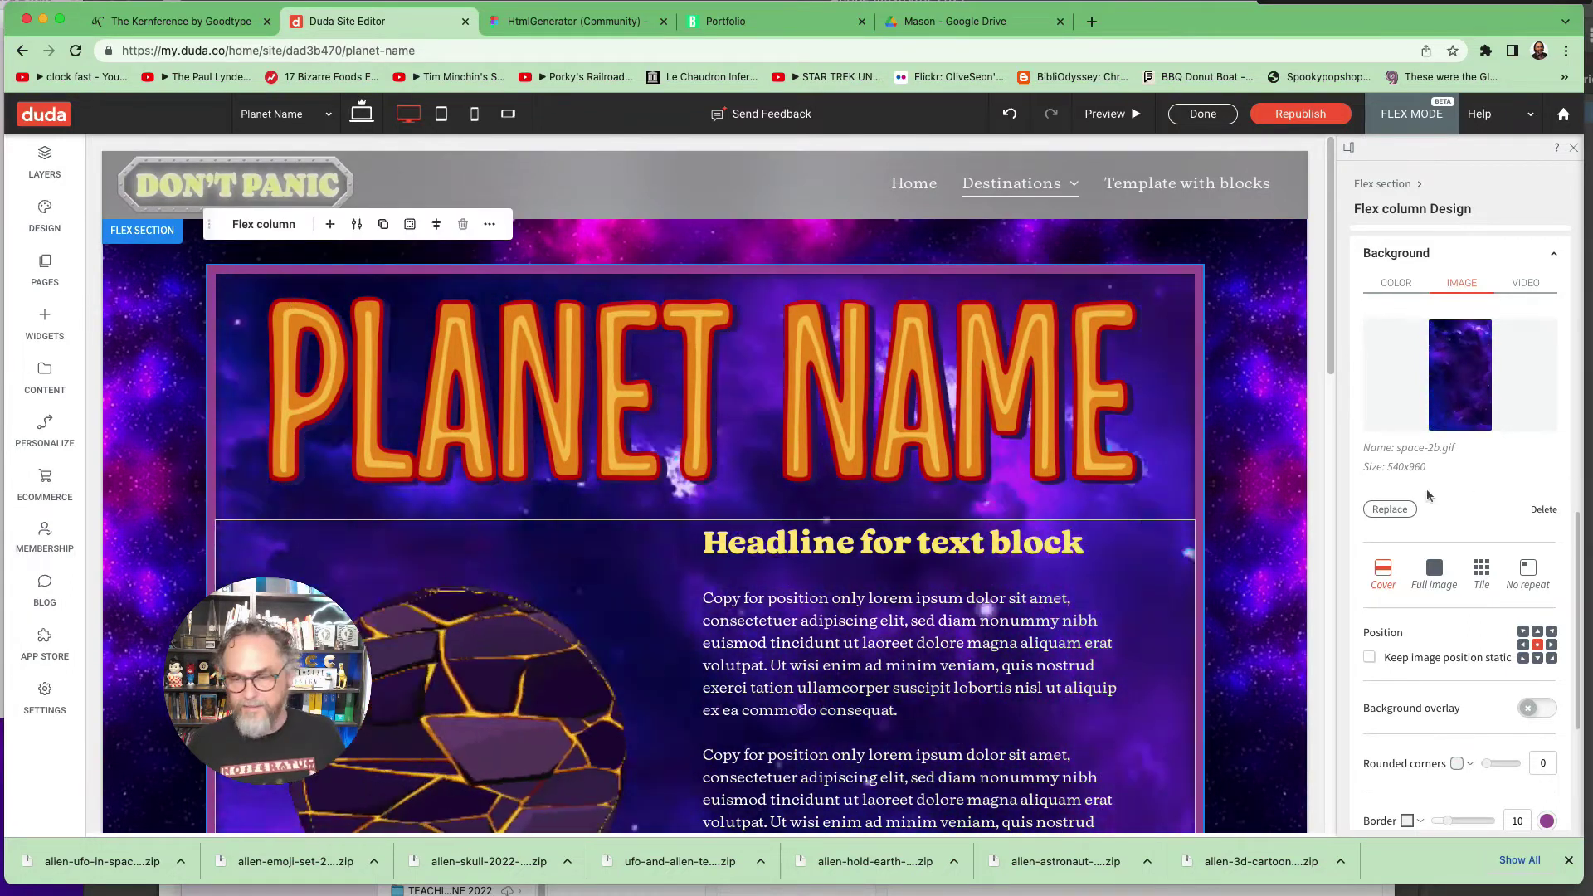
Step: Set the flex column's background image back to space-bg-image.gif and check it against the page content
left_click(1391, 508)
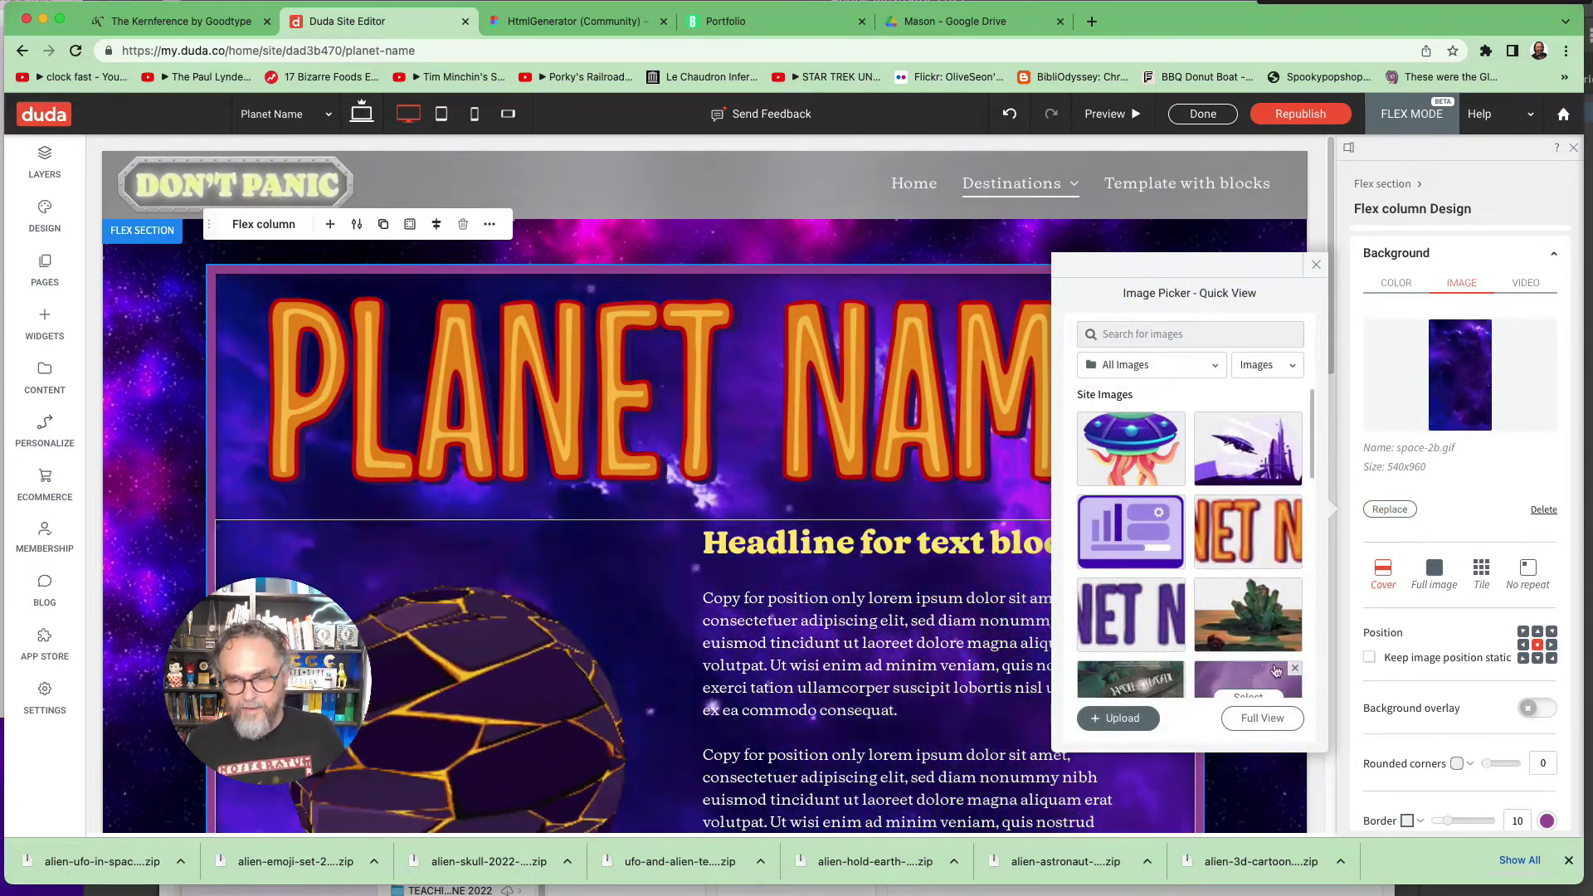
left_click(1232, 677)
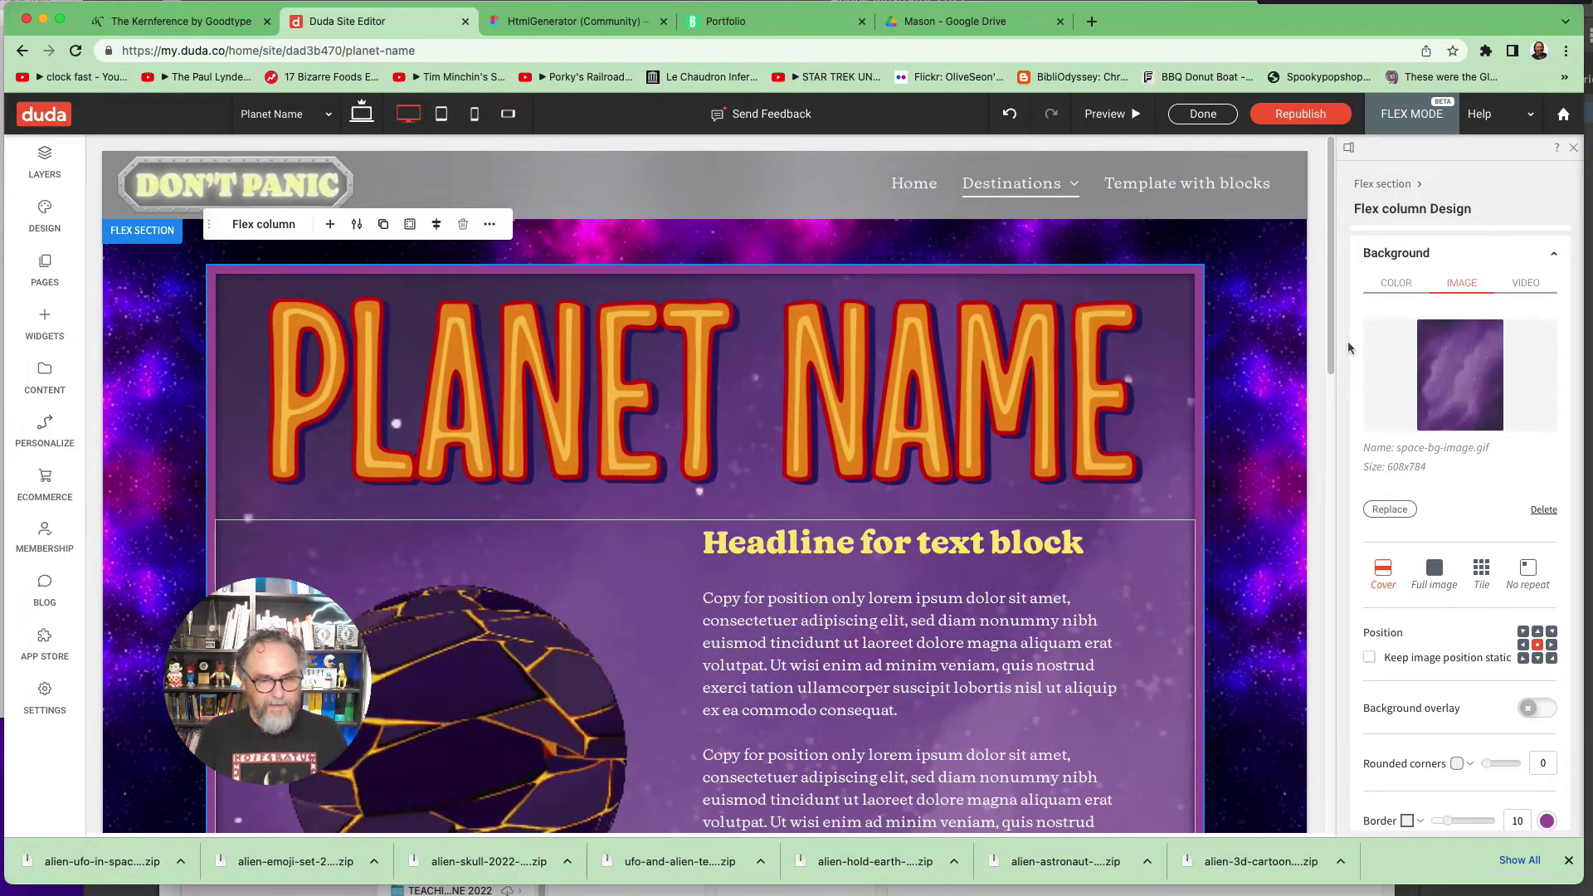
scroll(1323, 412, "down", 5)
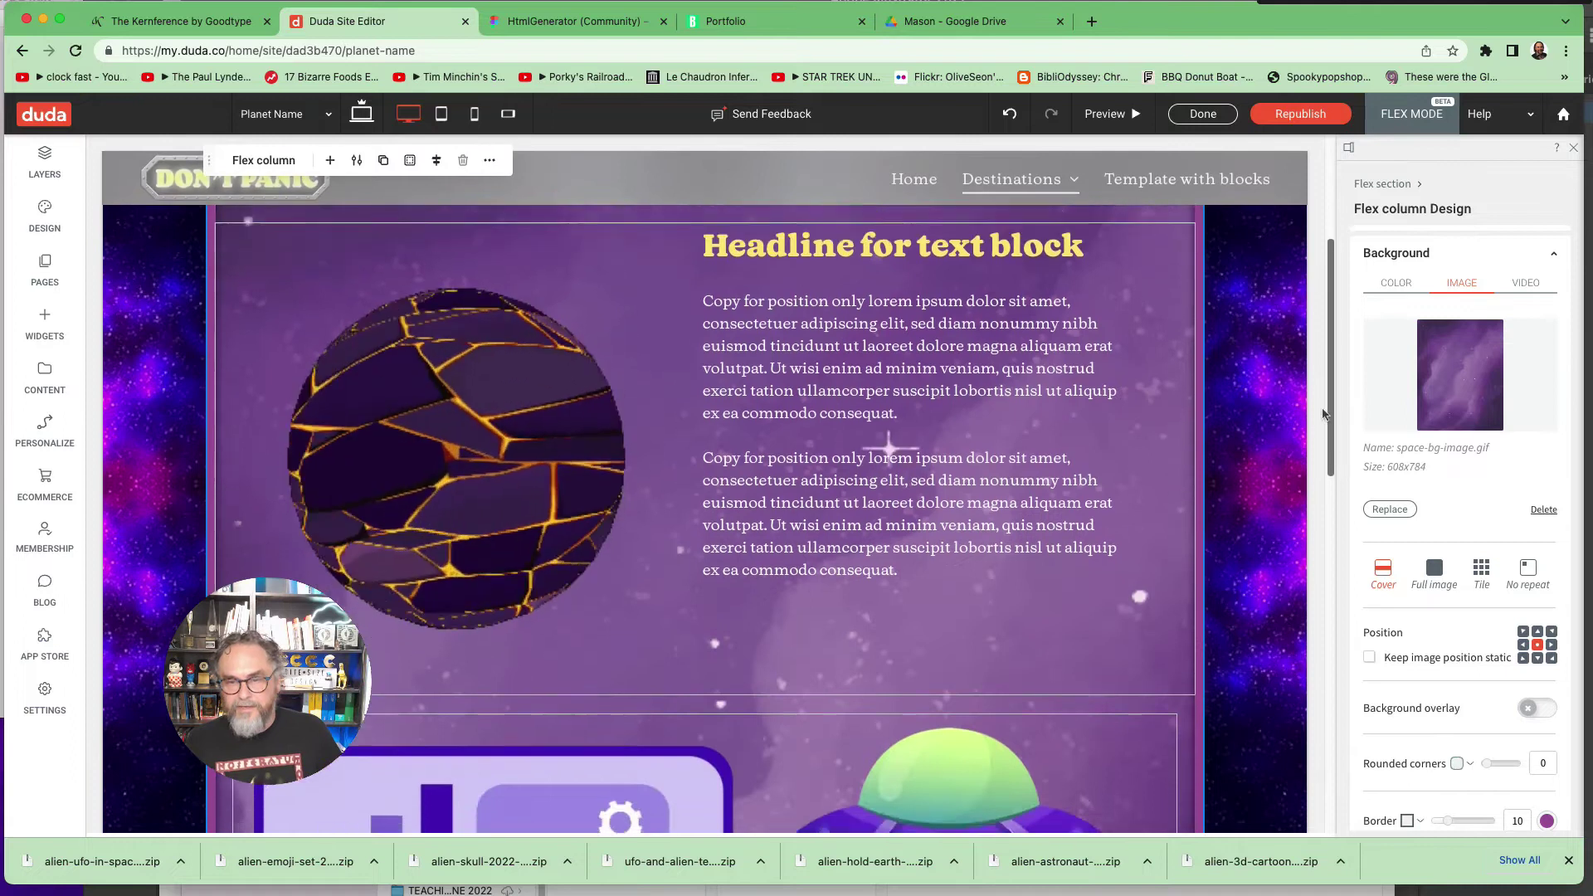
scroll(1323, 413, "up", 5)
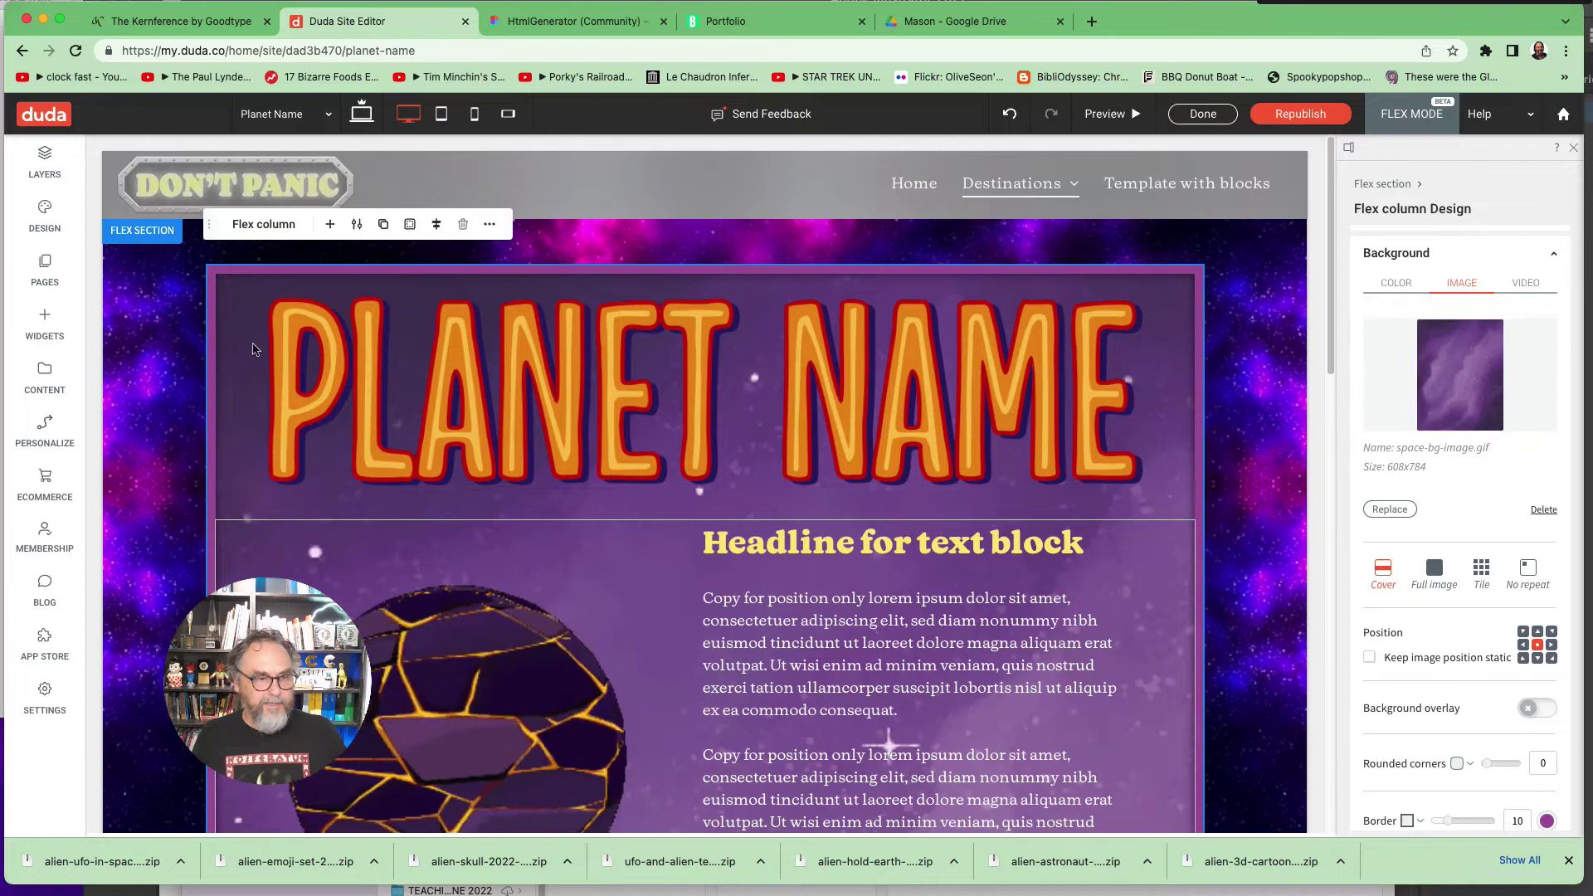
Step: Replace the orange Planet Name title image with the purple planet+name.png from the site images
left_click(342, 364)
left_click(342, 363)
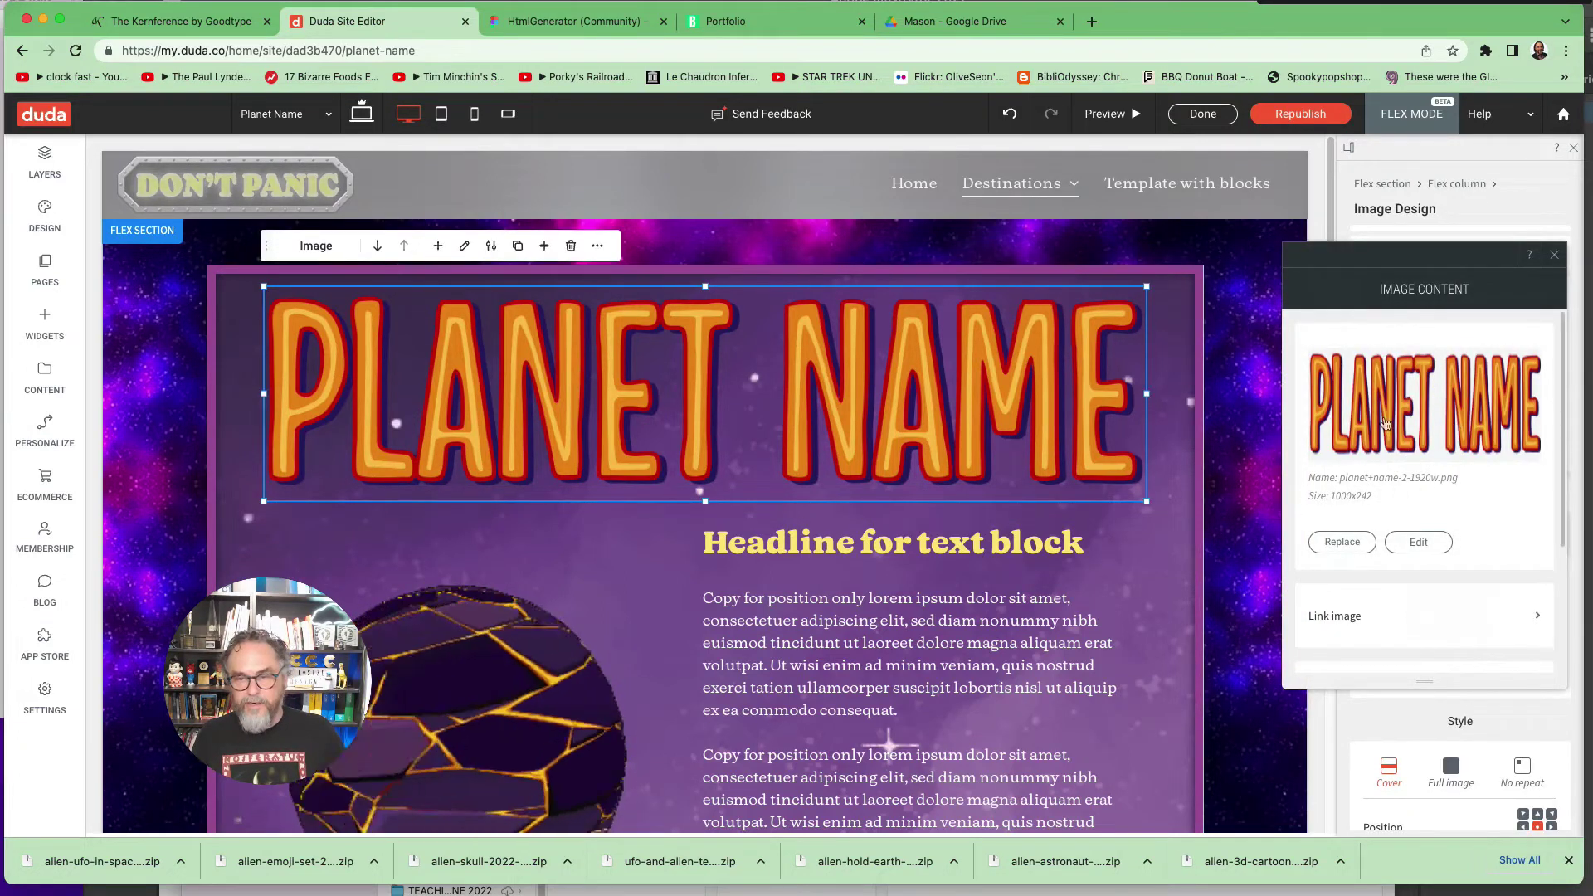
left_click(1343, 545)
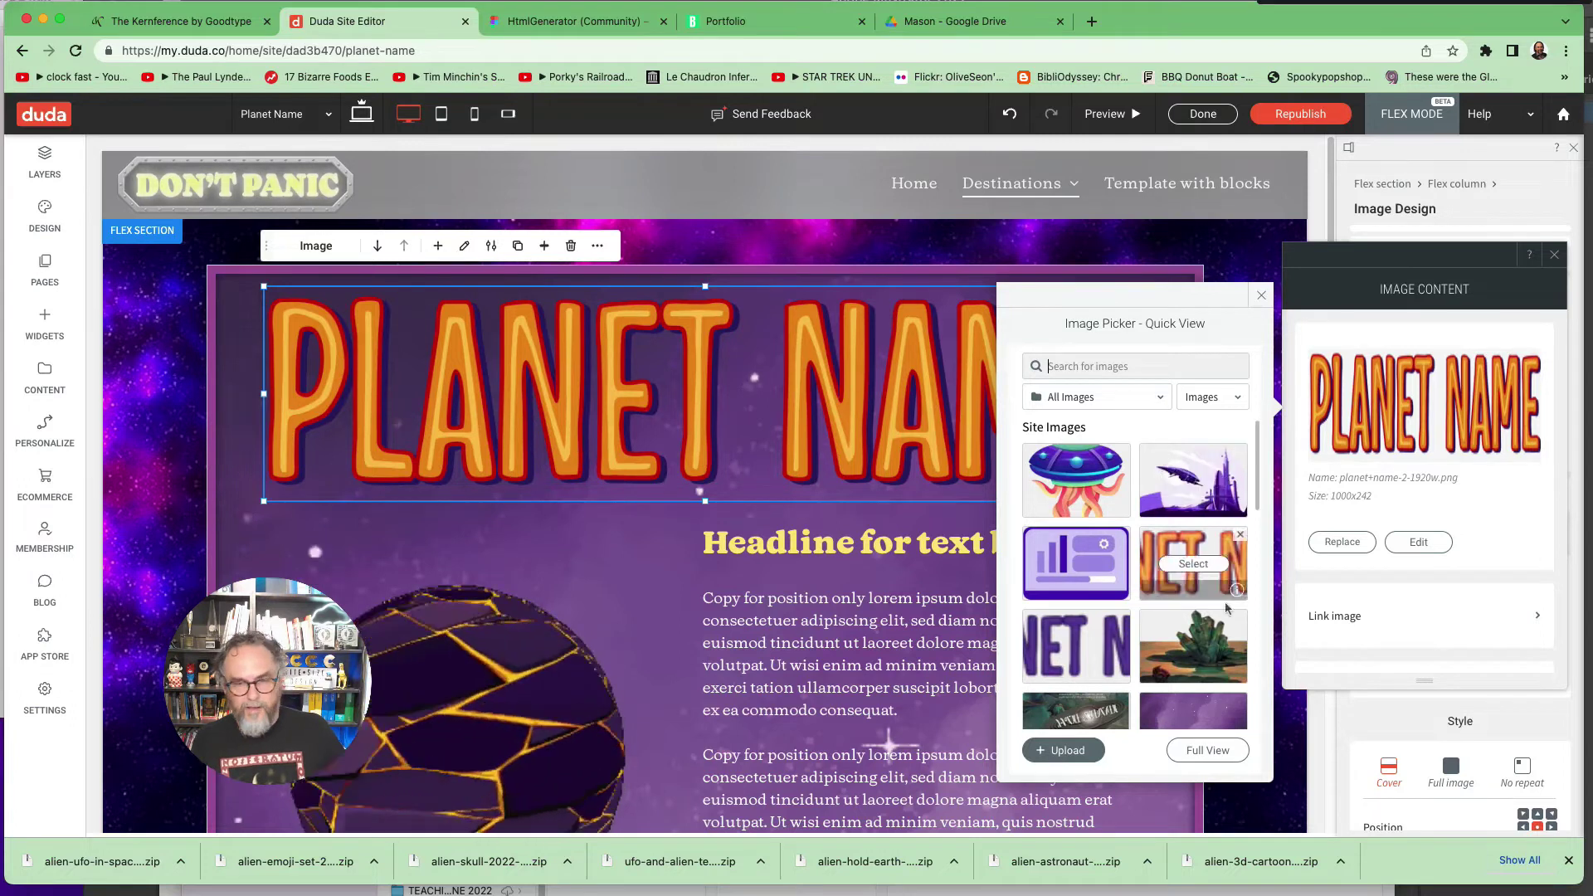
left_click_drag(1257, 496, 1259, 535)
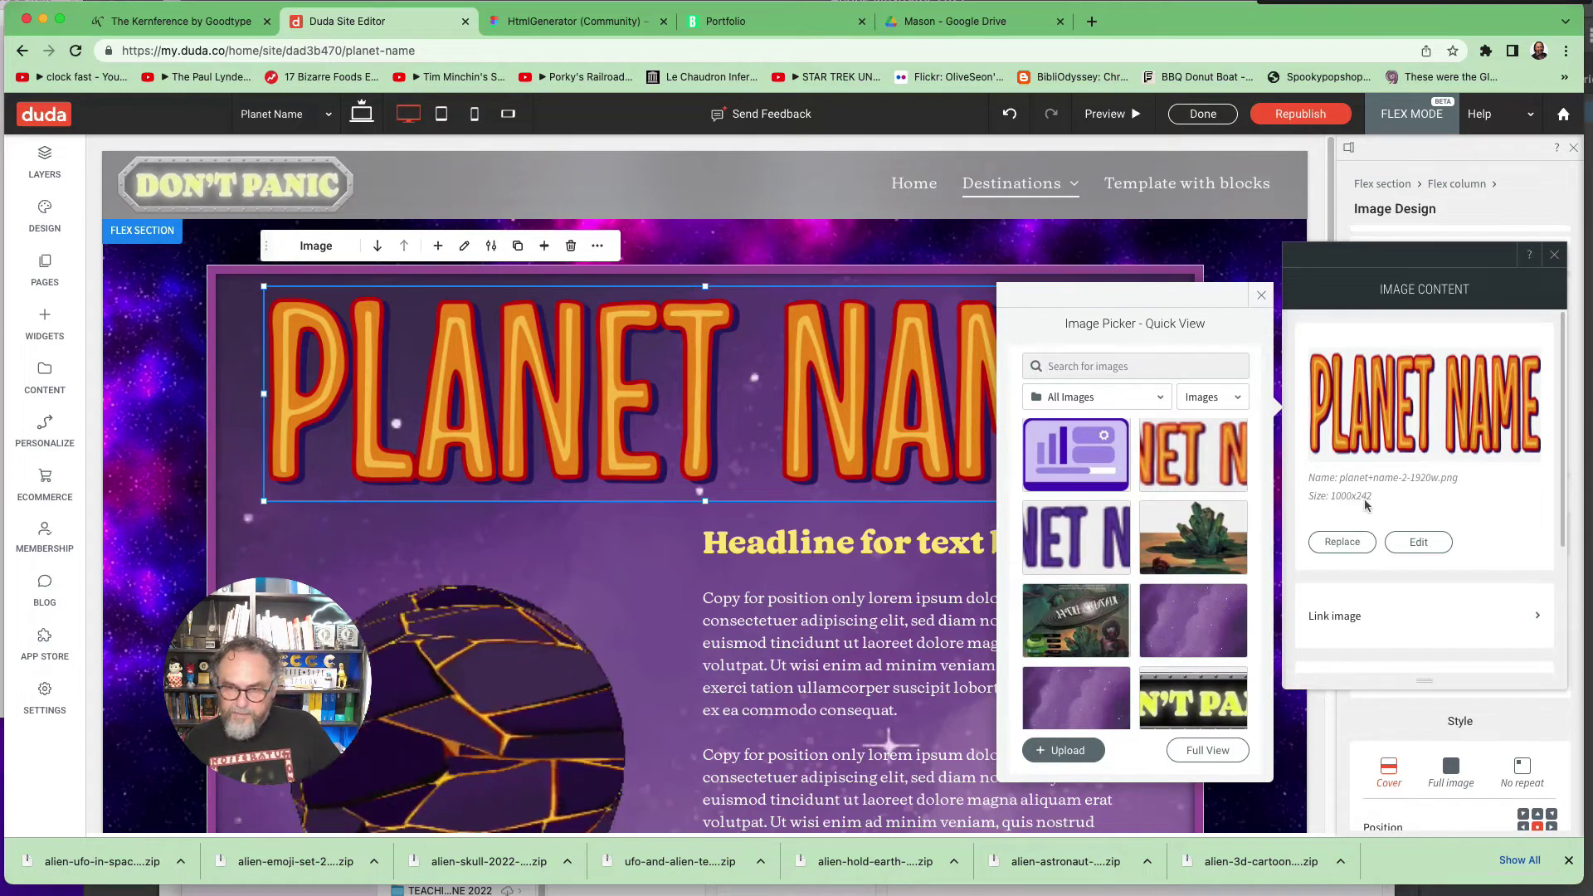
left_click(1076, 520)
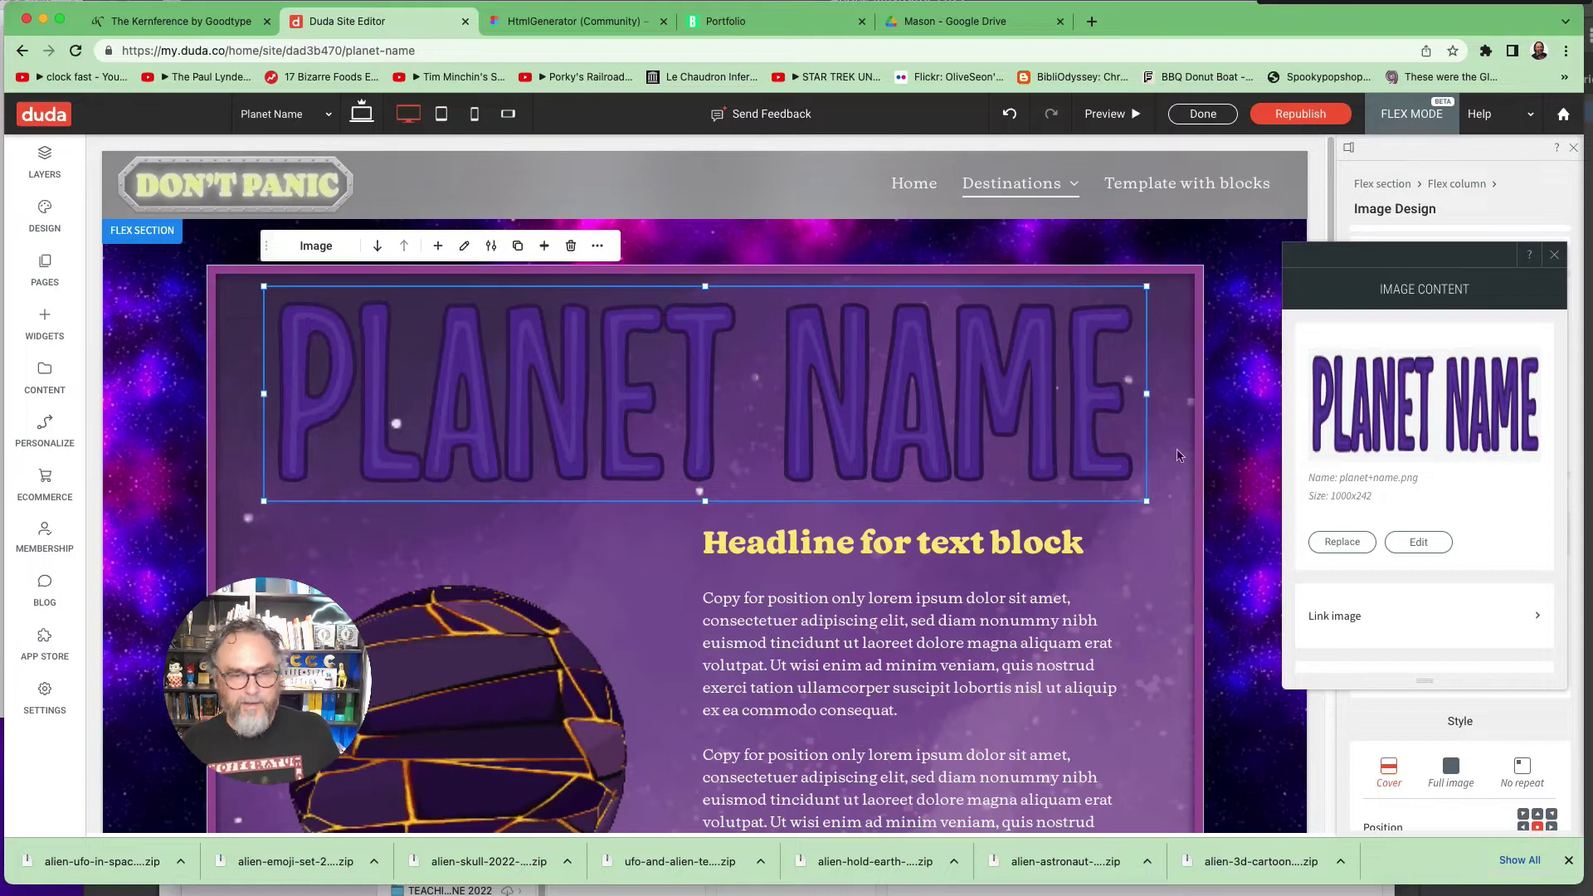
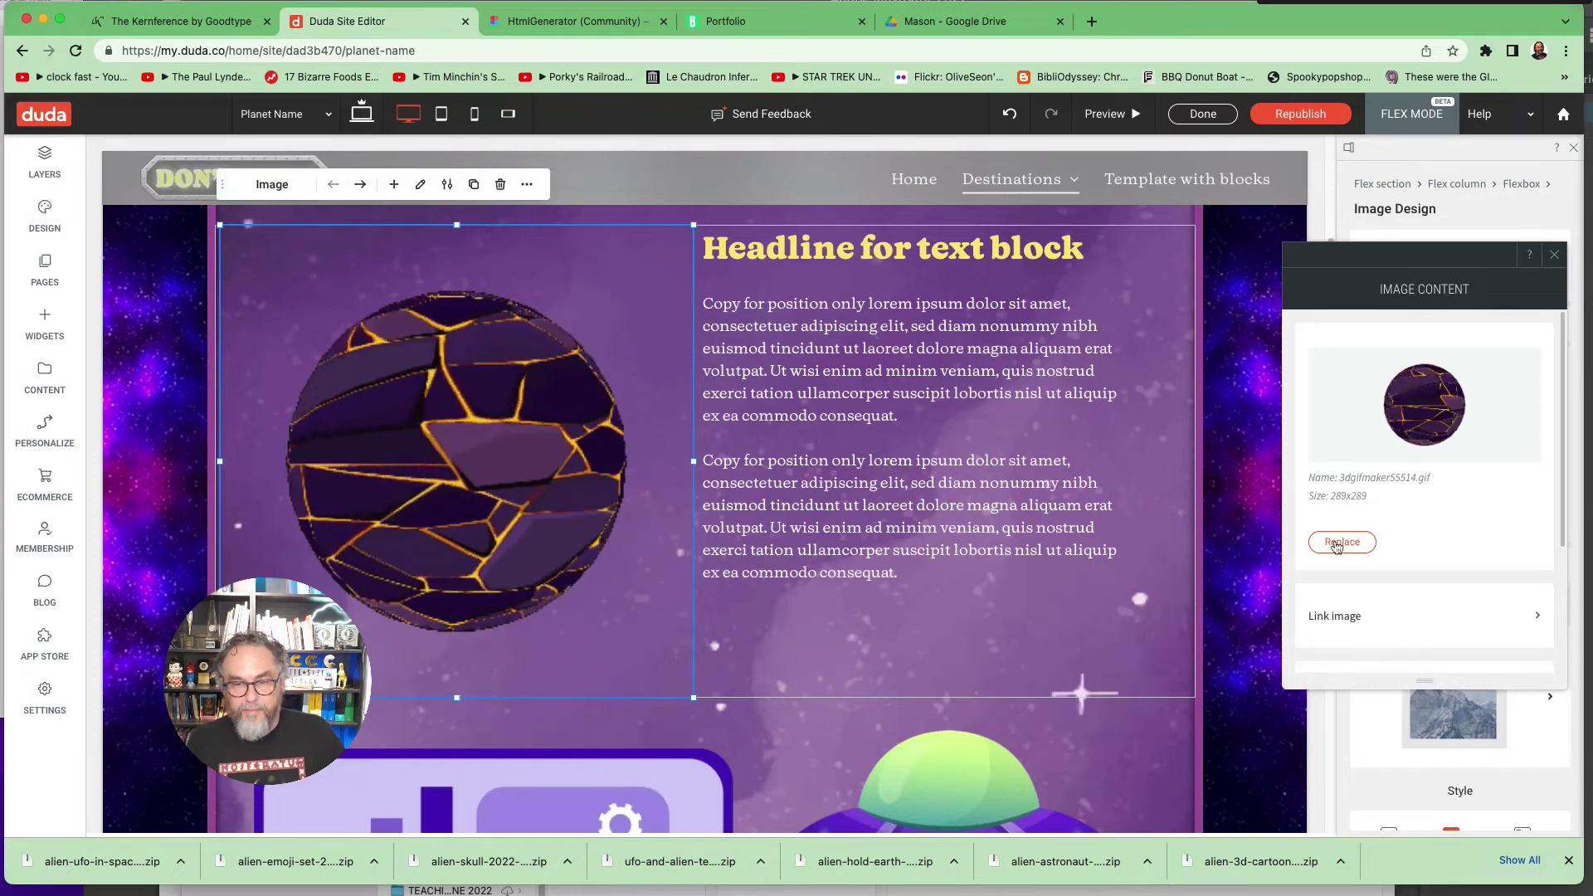
Step: Replace the cracked purple planet image by uploading 3dgifmaker13539.gif from the -PLANETS folder in x-Duda
left_click(1337, 543)
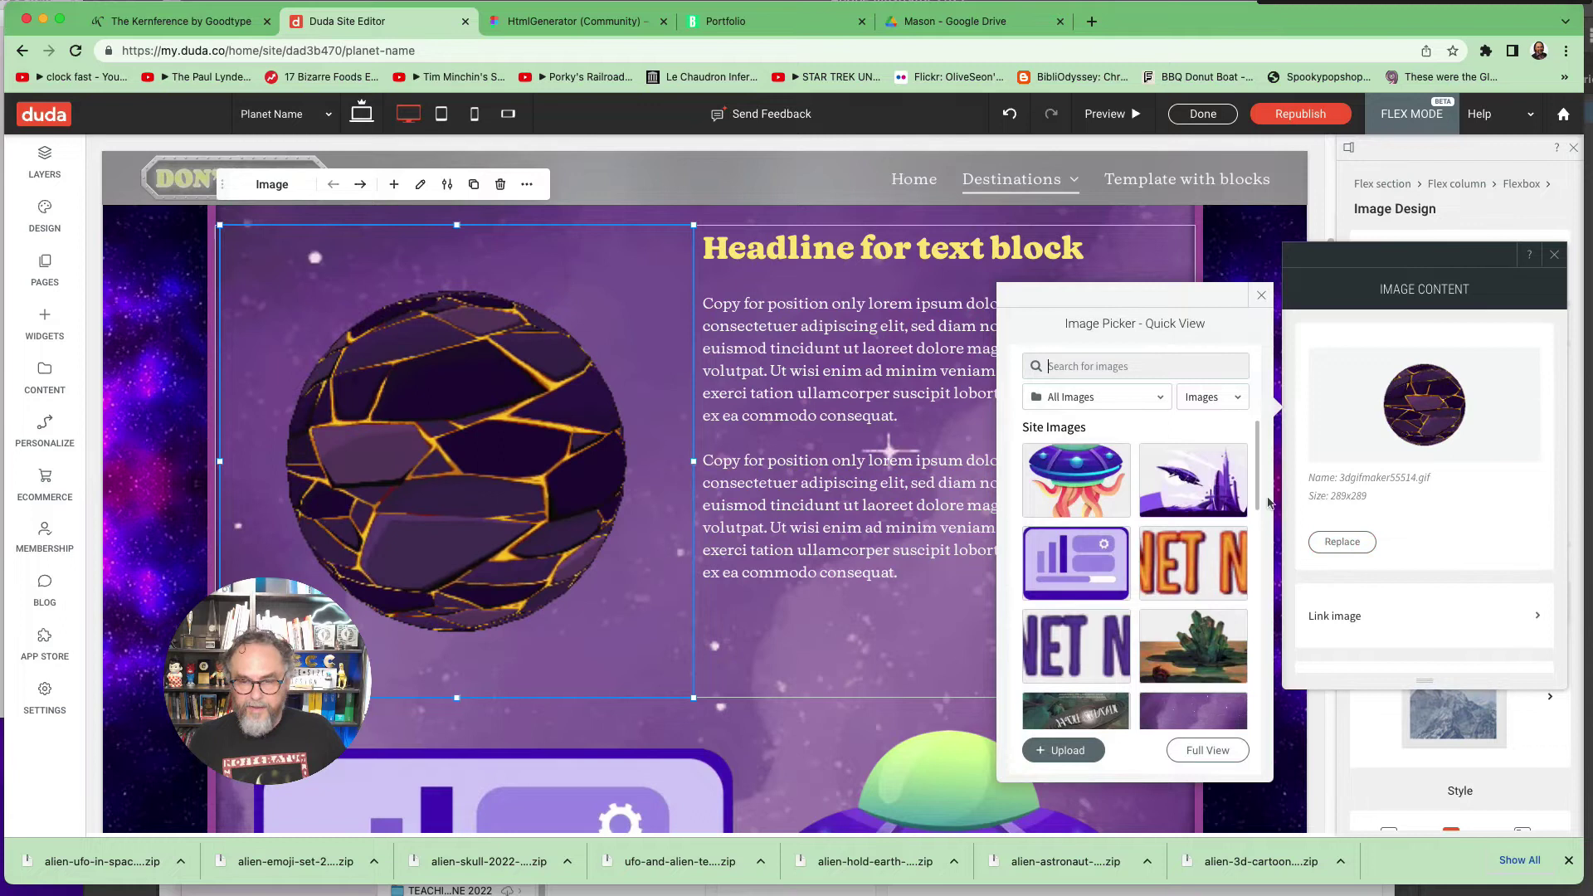
left_click(1062, 752)
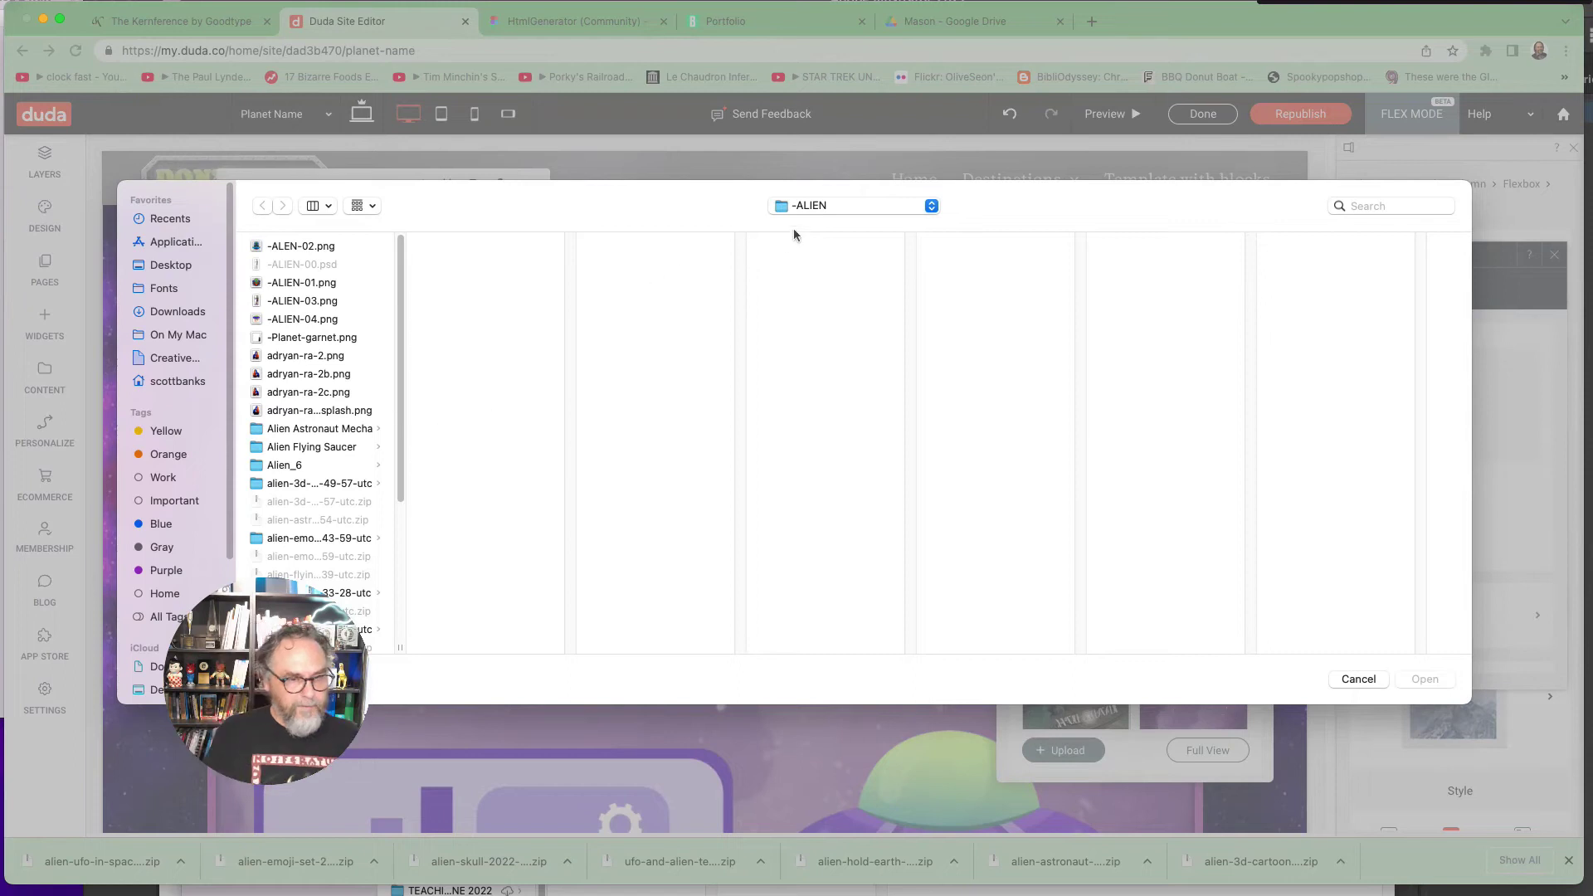
left_click(829, 208)
left_click(835, 223)
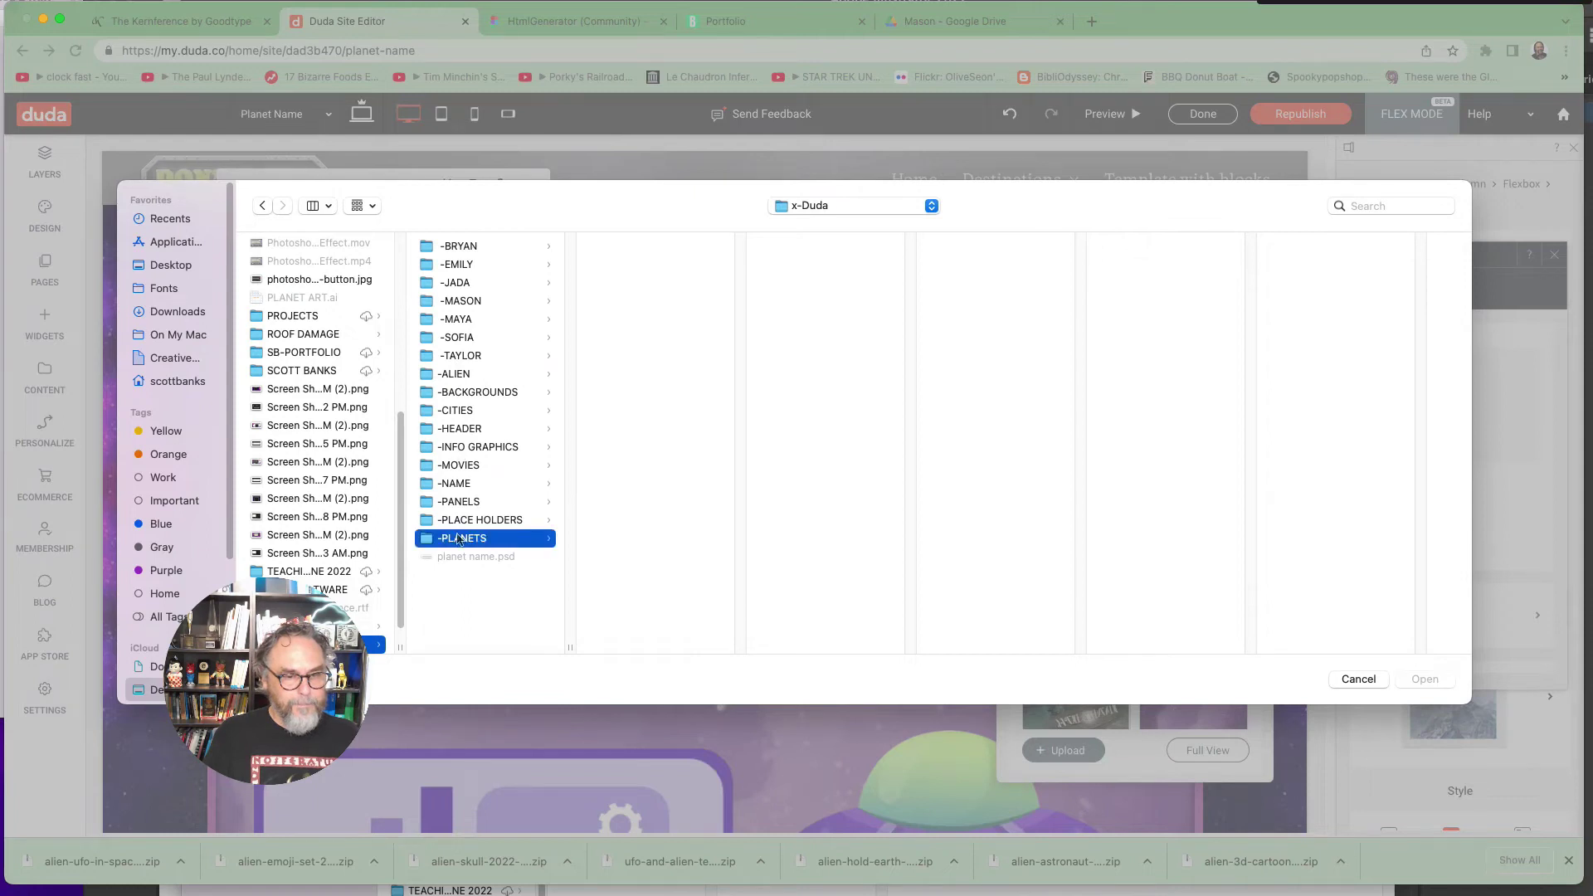
left_click(624, 247)
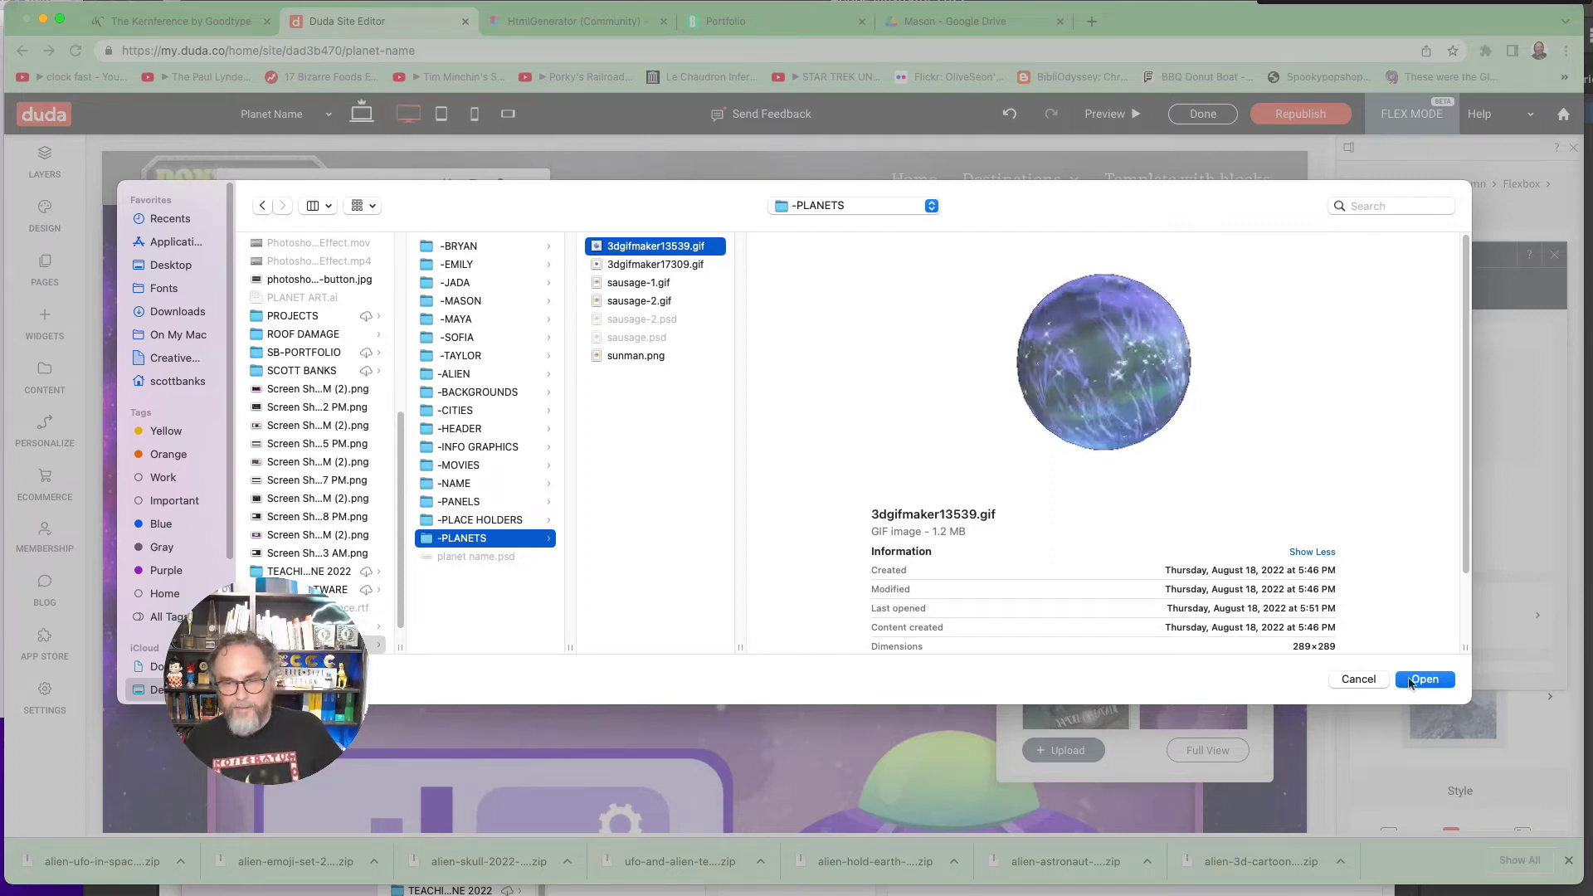
left_click(671, 266)
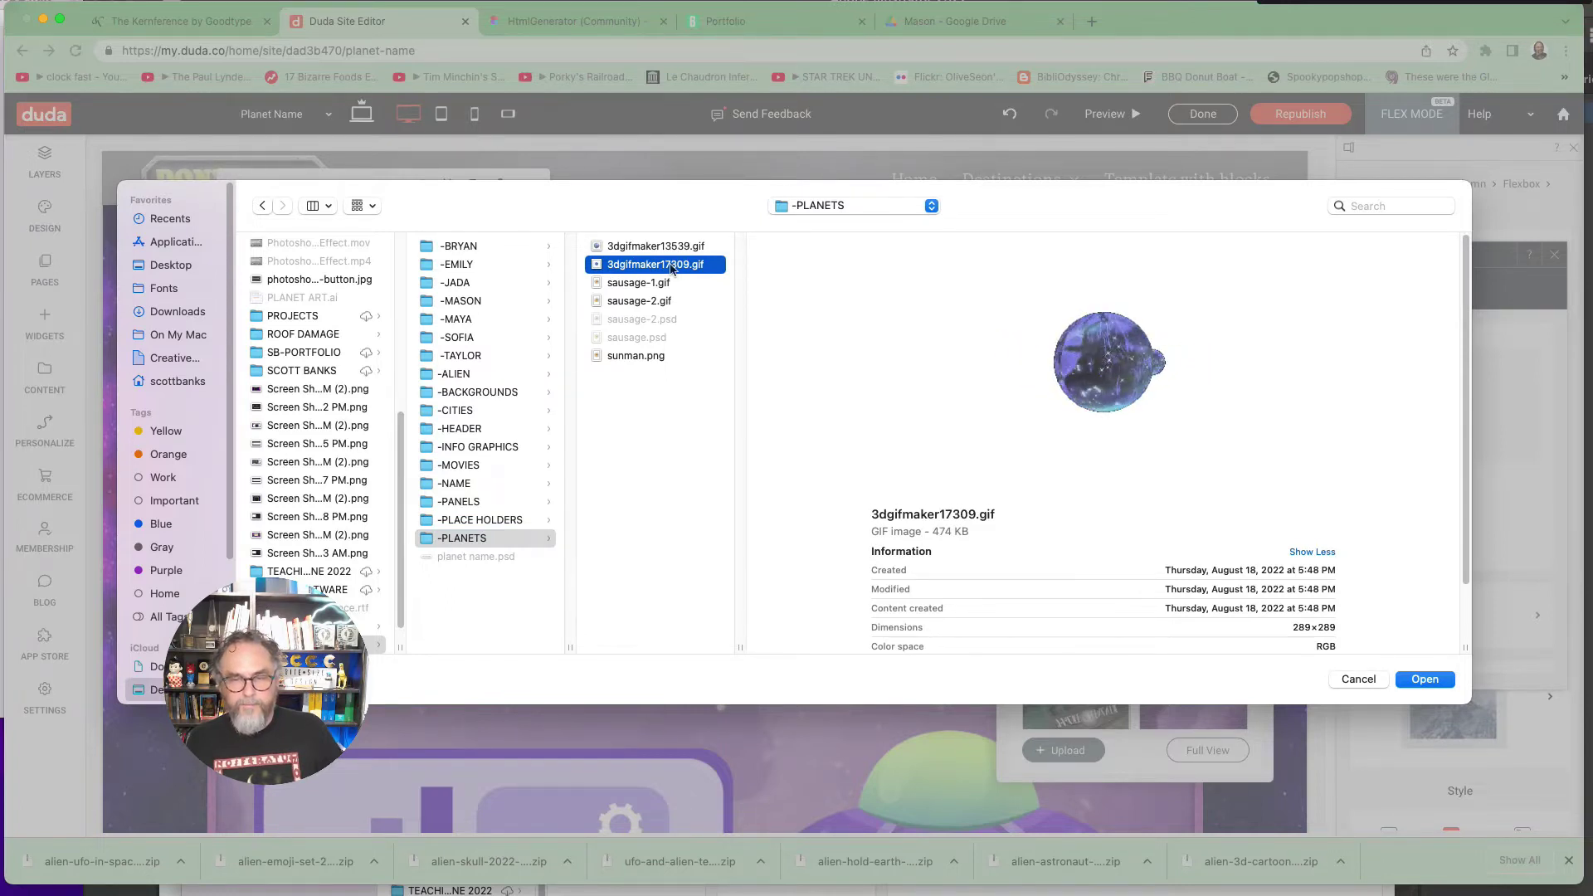
left_click(655, 246)
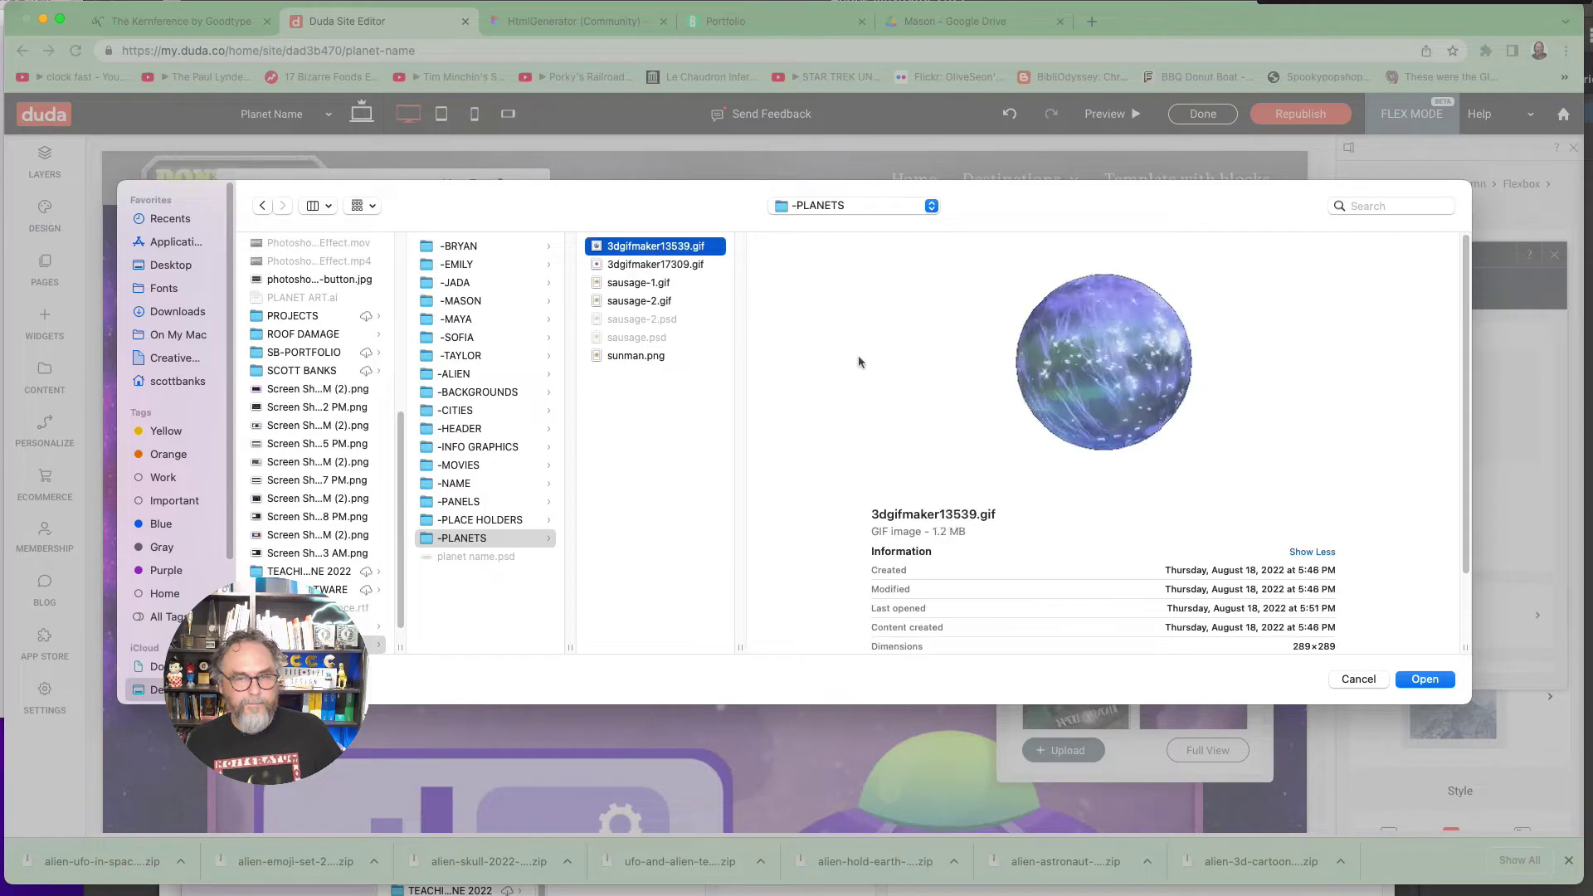
left_click(1420, 680)
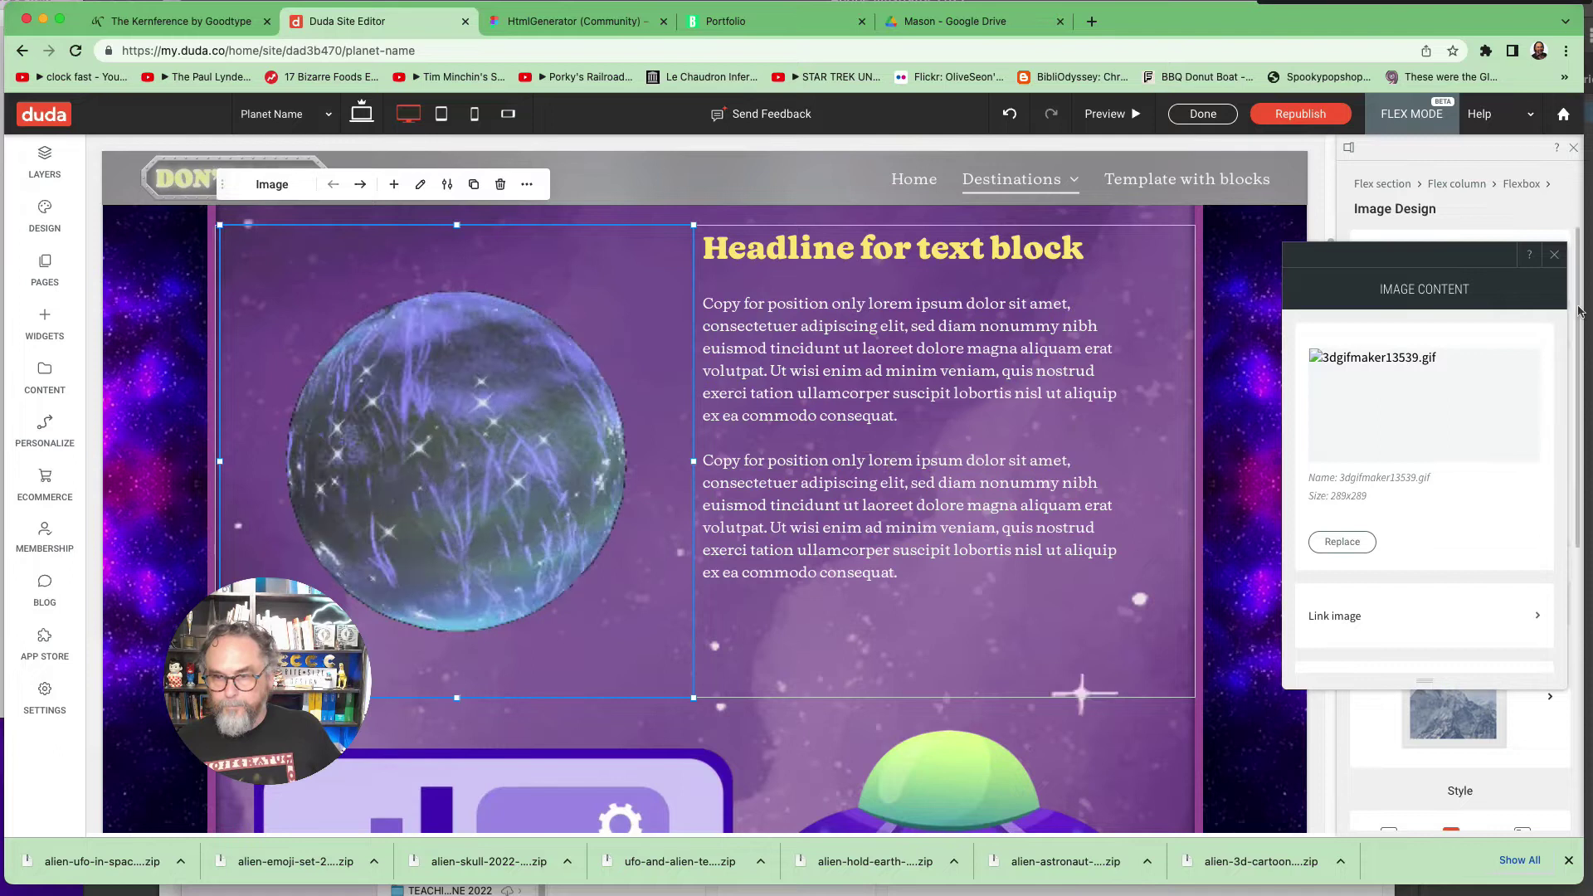
left_click(1556, 257)
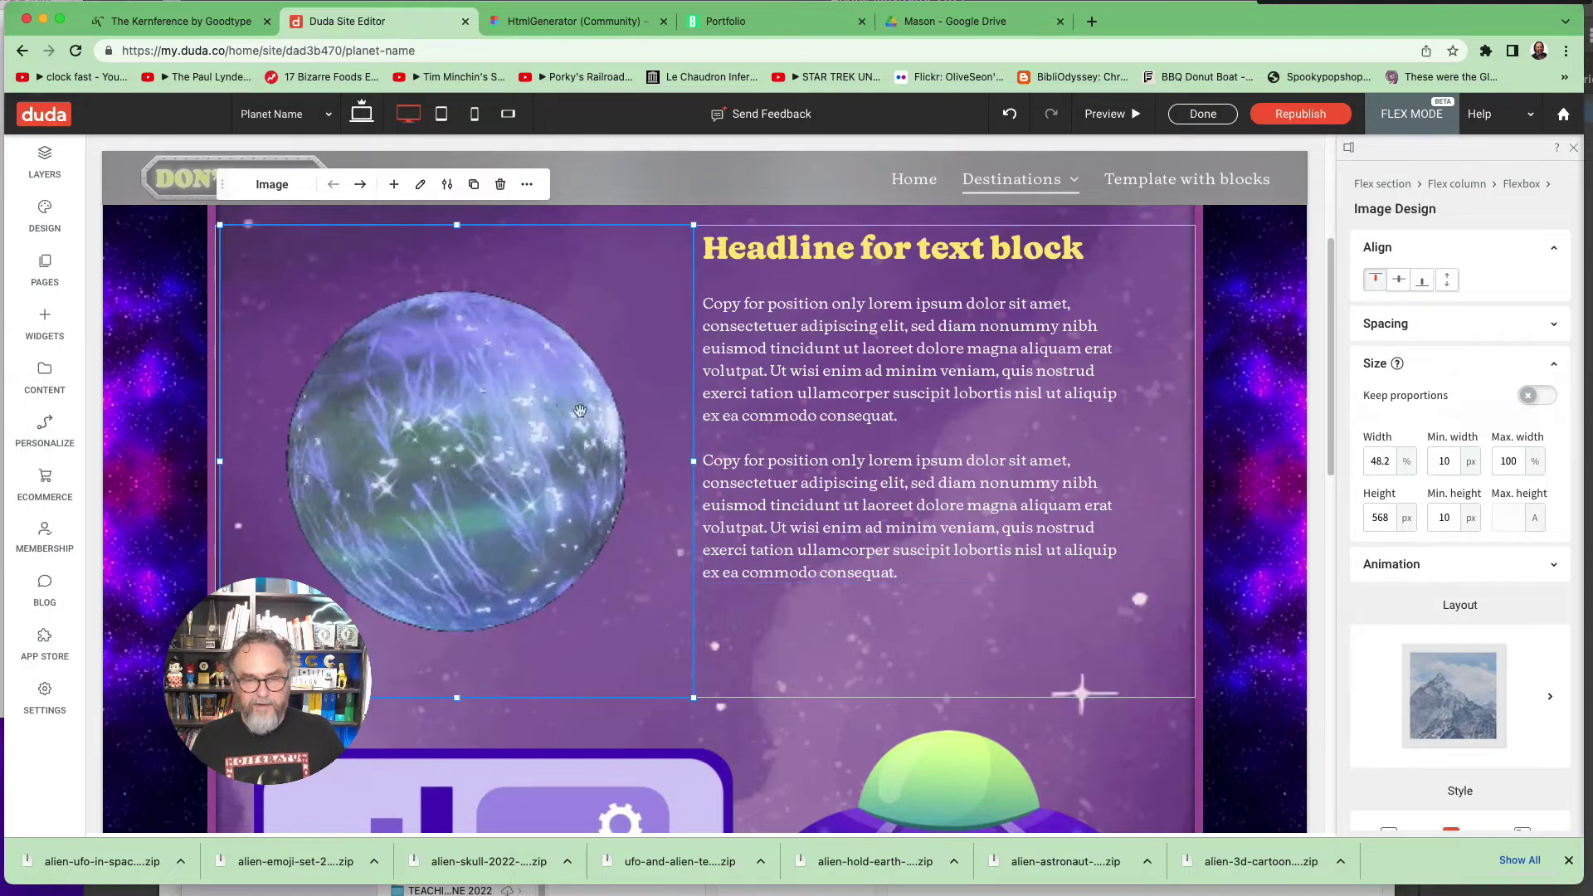
Step: Replace the text block's headline with "Copy for position only", copied from lorem ipsum text.txt
left_click(855, 508)
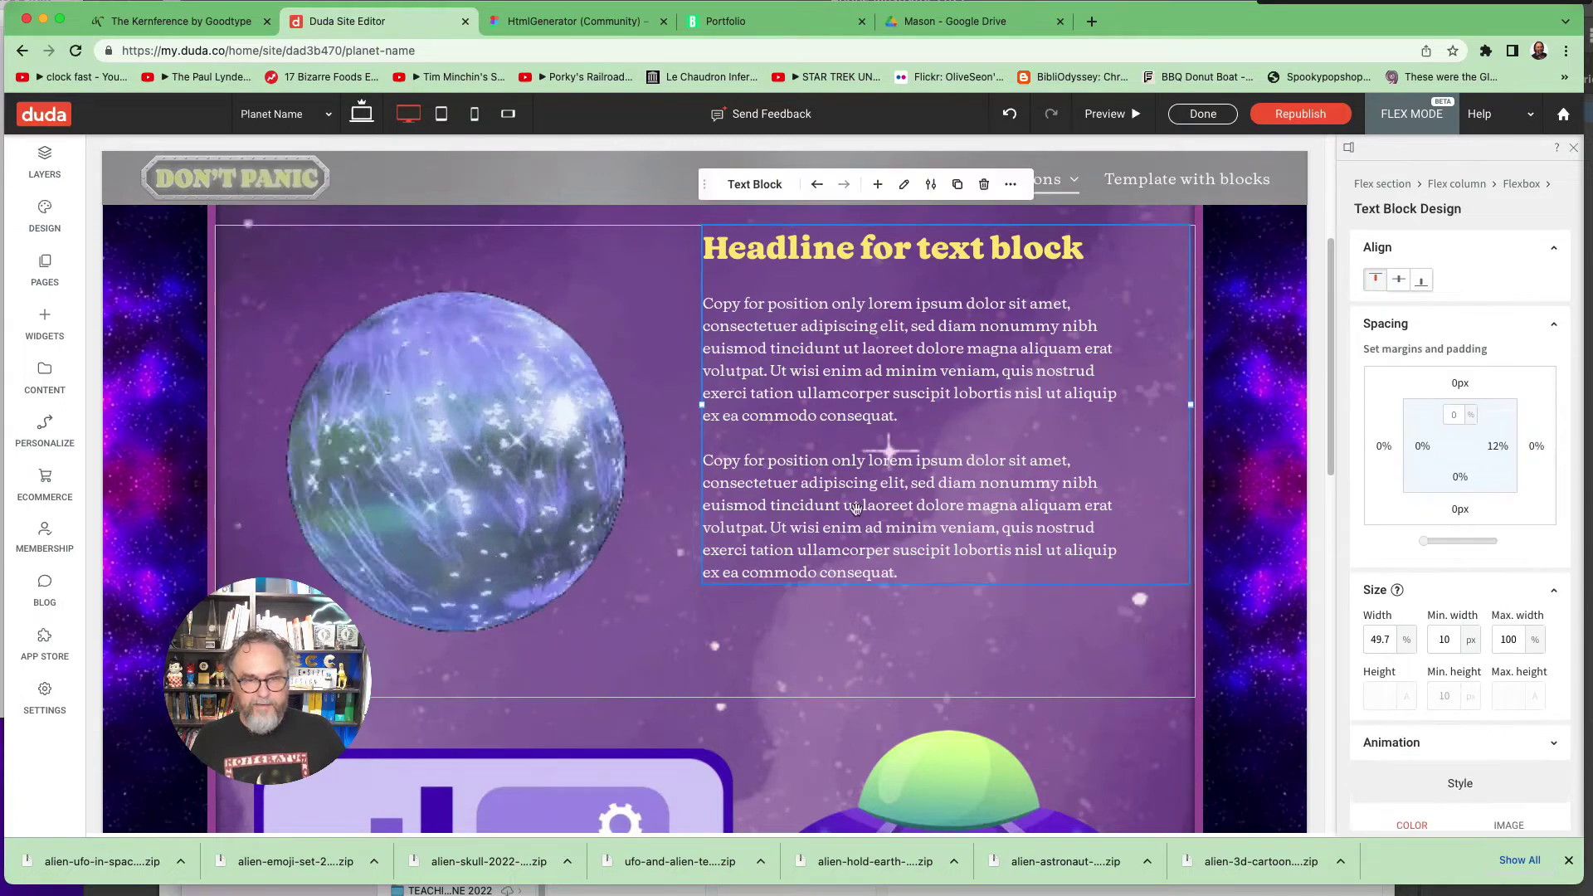
left_click(833, 314)
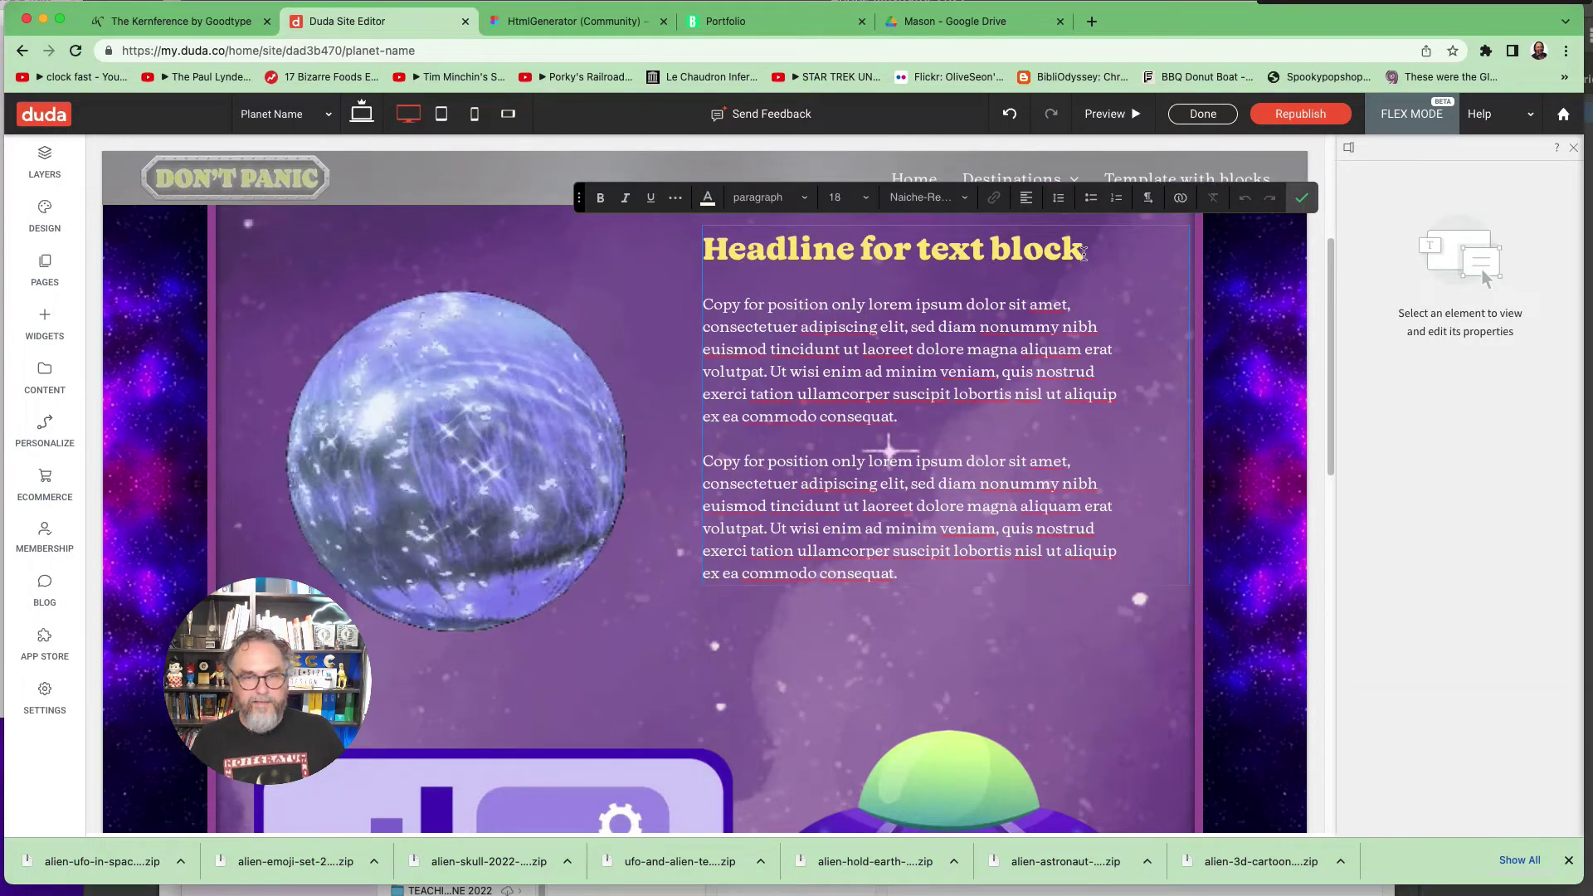
left_click_drag(1083, 253, 838, 264)
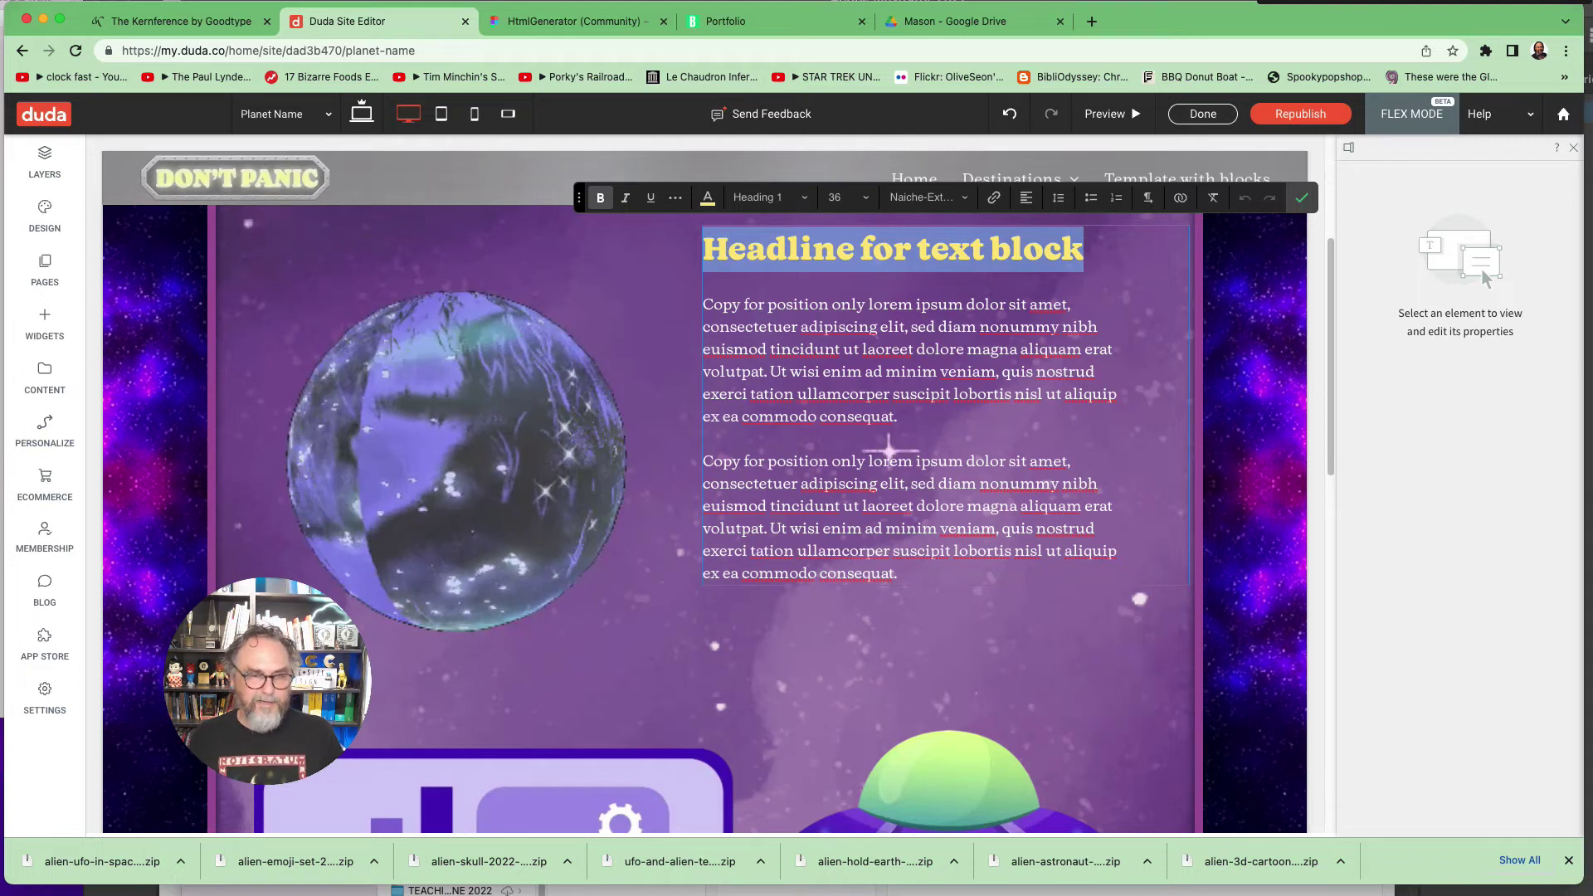
key("super+Tab")
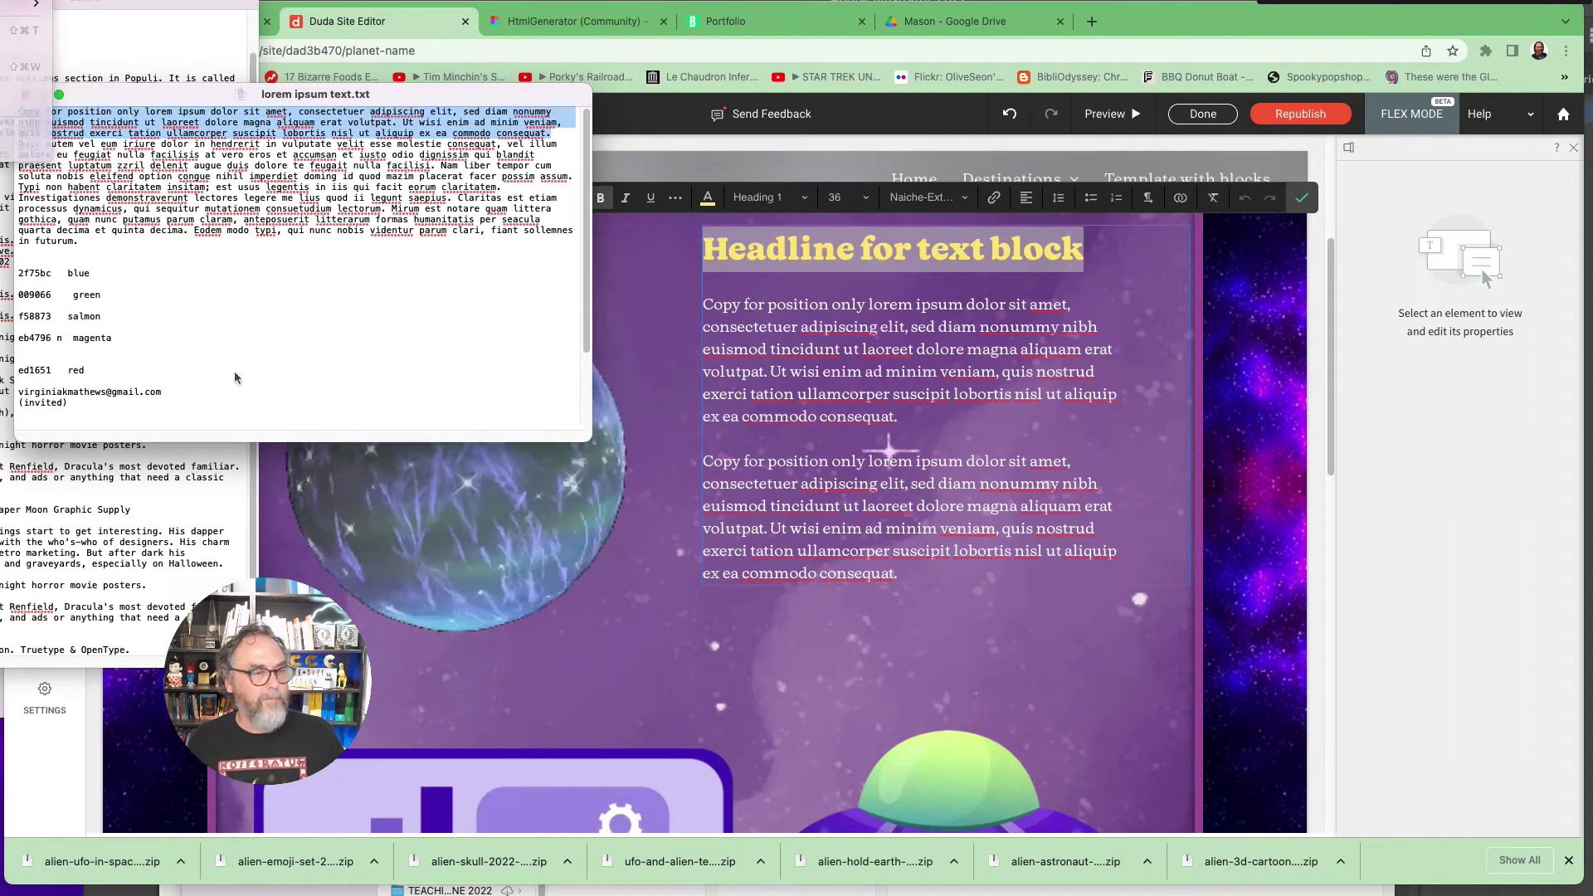
key("Escape")
left_click(330, 202)
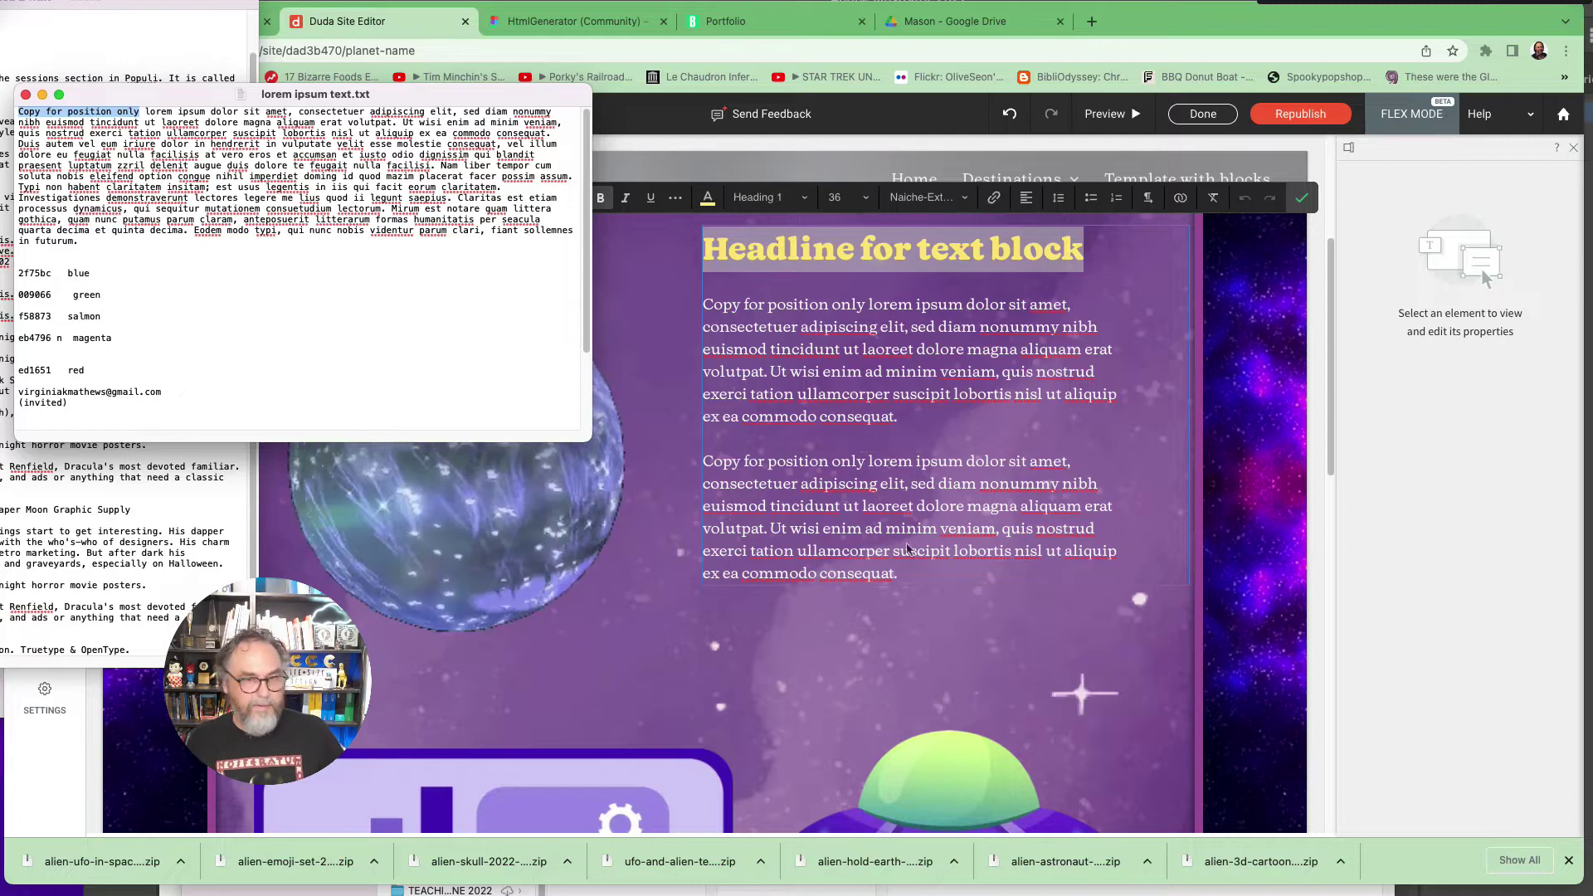
key("super+Tab")
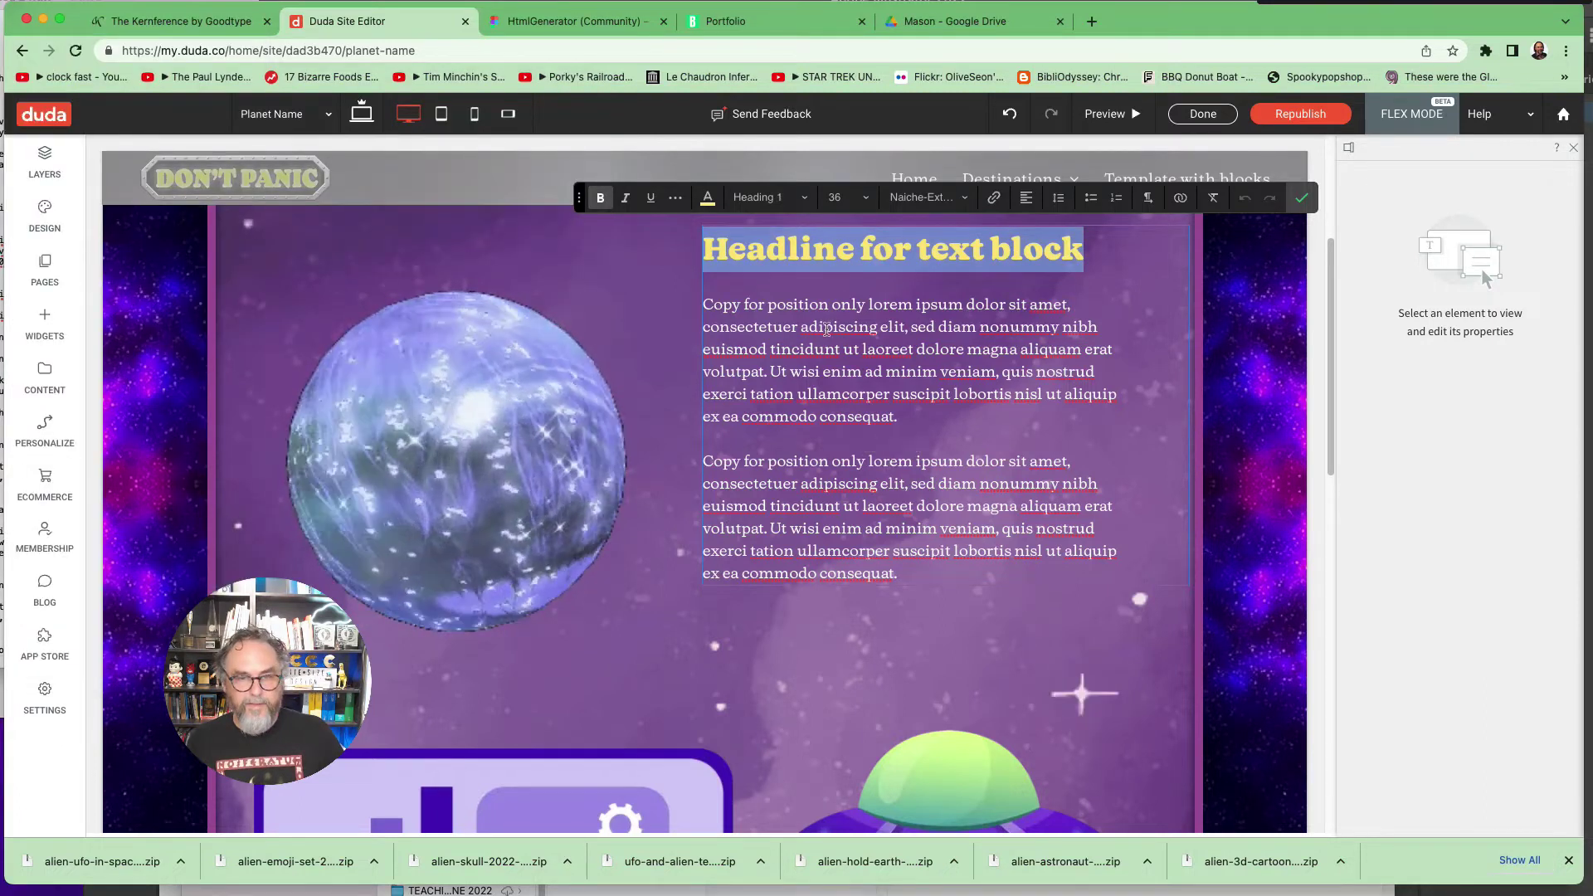
type("Copy for position only")
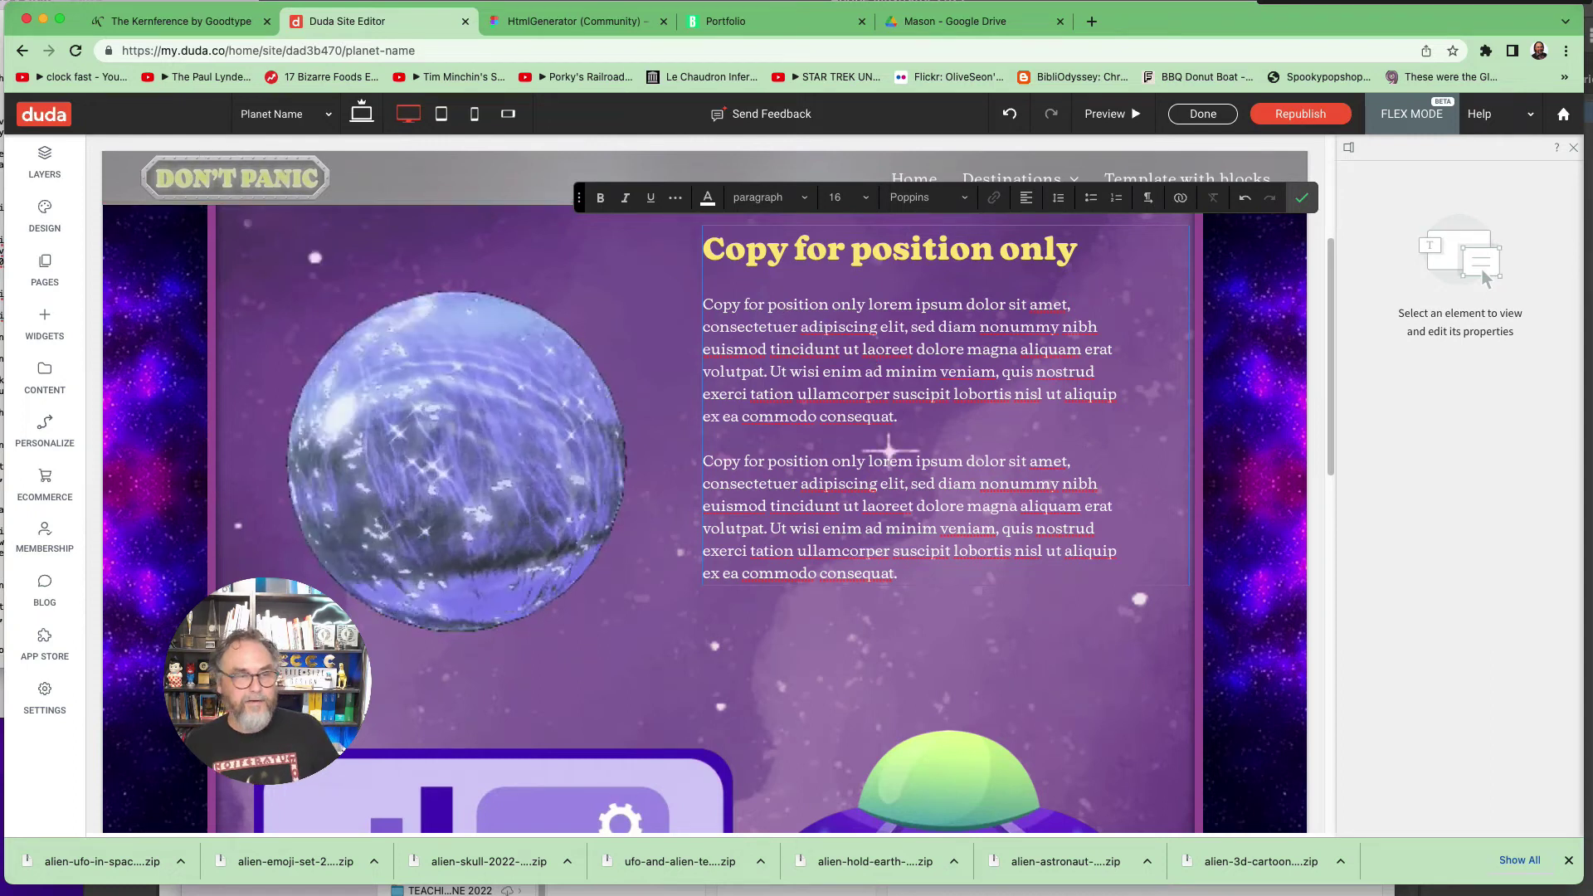
Step: Replace both placeholder paragraphs below the headline with the PM Orchid Clean description copied from the open text document
key("super+Tab")
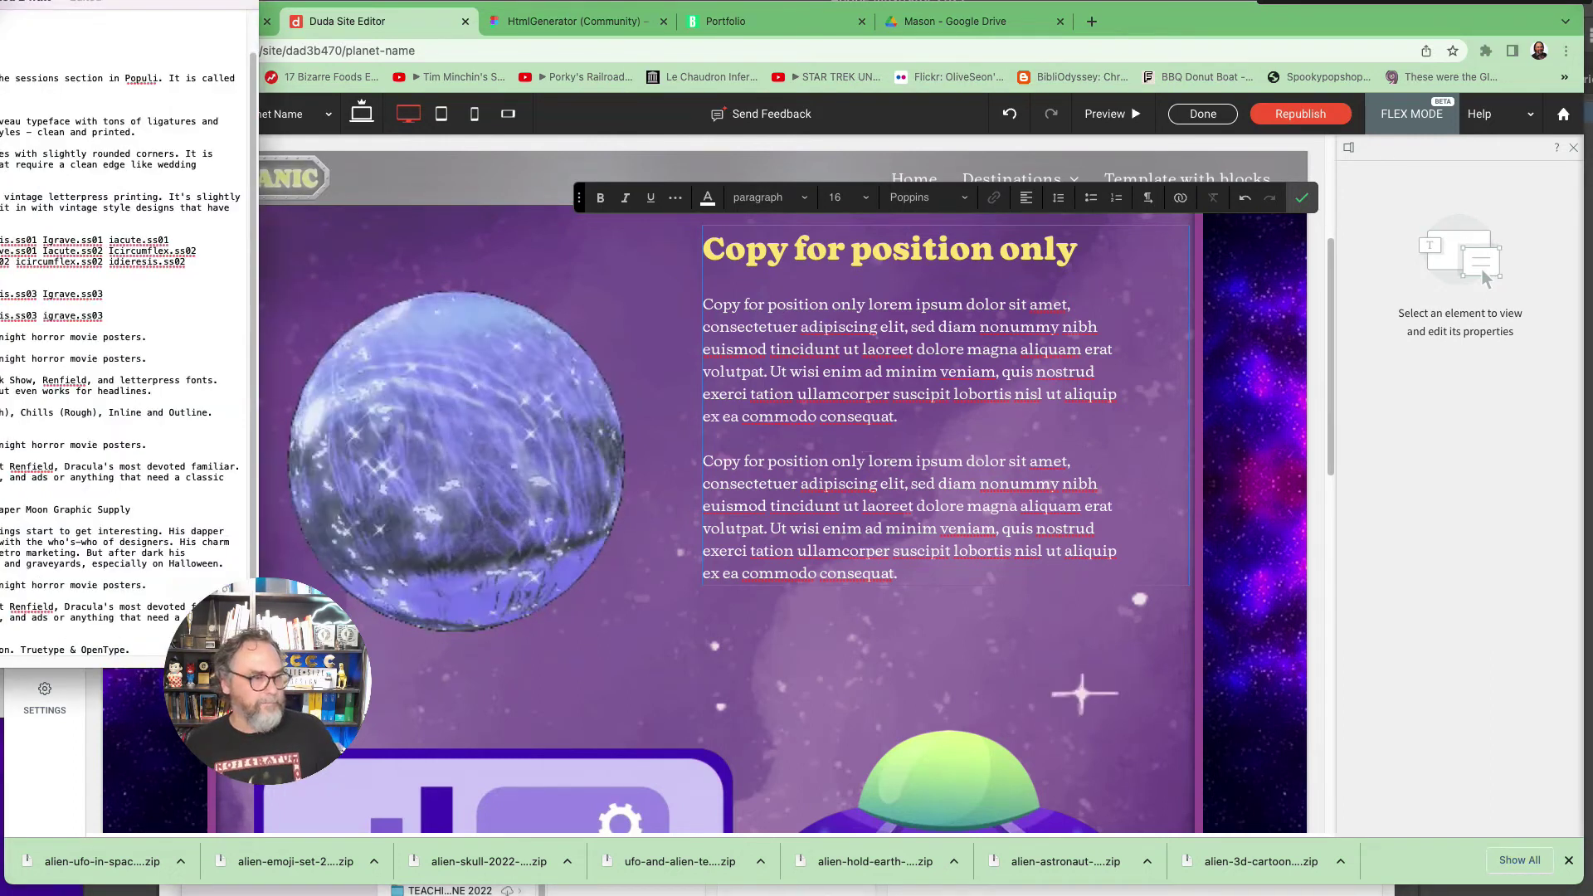
left_click_drag(4, 153, 241, 165)
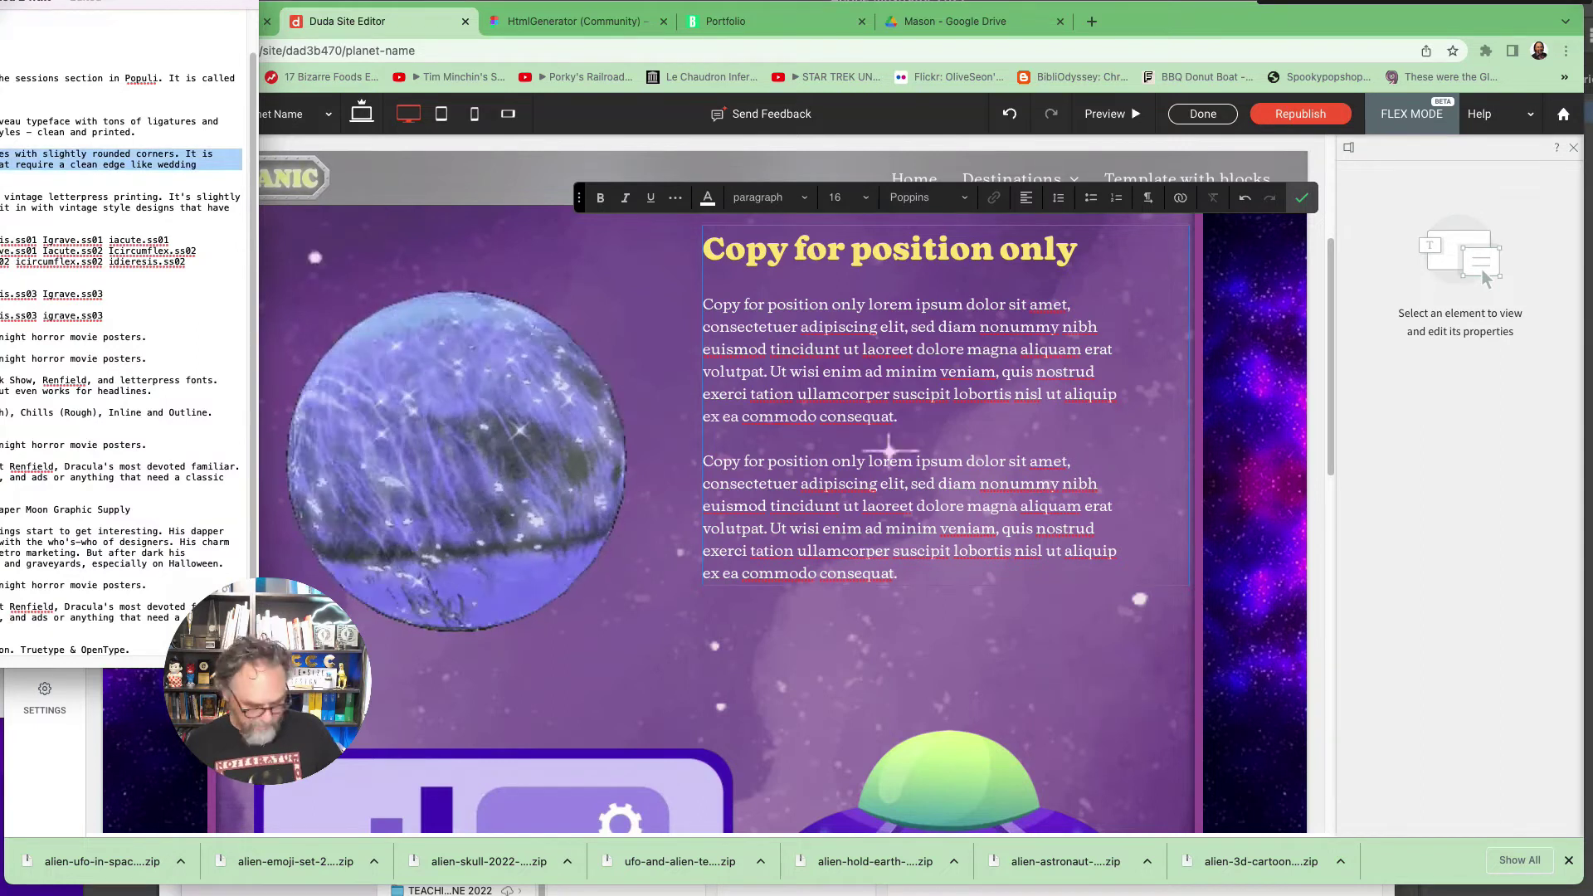
left_click(778, 426)
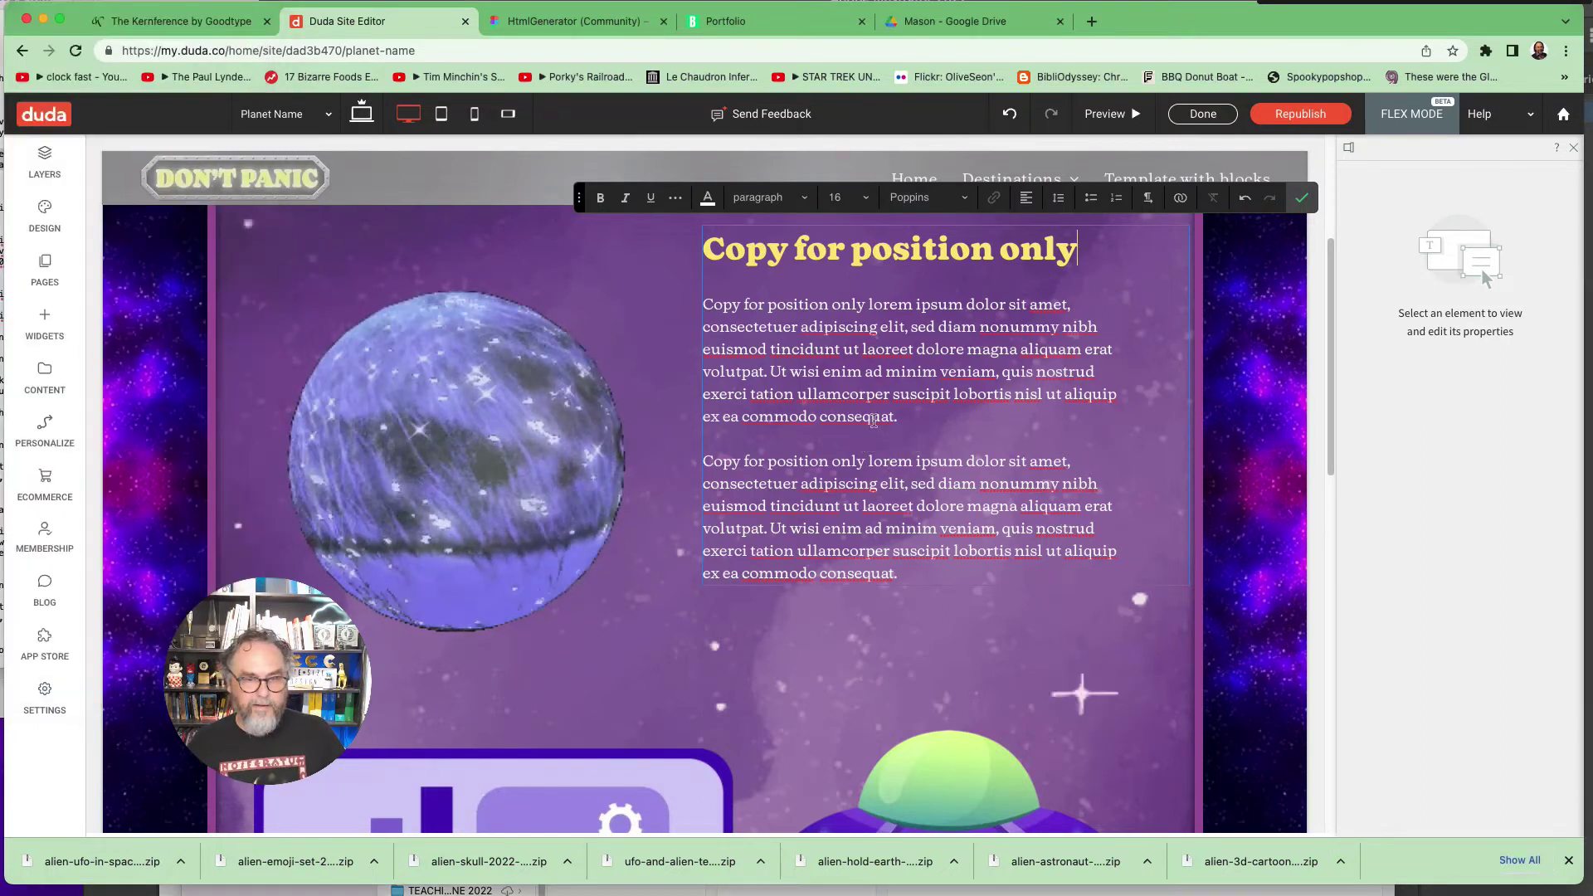
left_click(896, 570)
left_click_drag(756, 416, 898, 584)
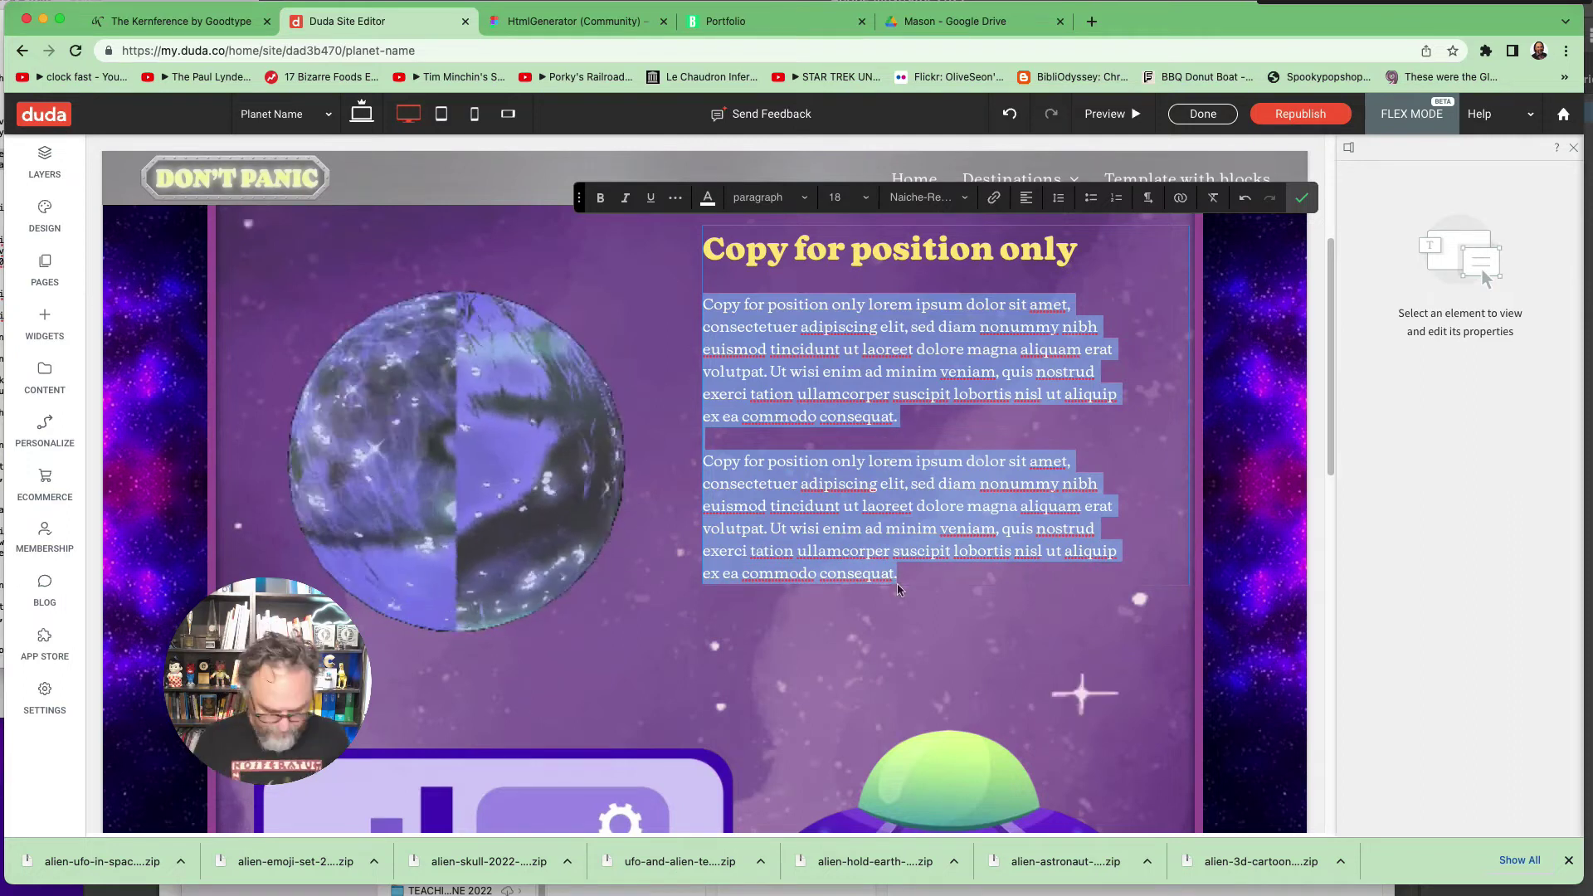
type("PM Orchid Clean has sharp, clean edges with slightly rounded corners. It is designed to be used with projects that require a clean edge like wedding invitations and modern layouts.")
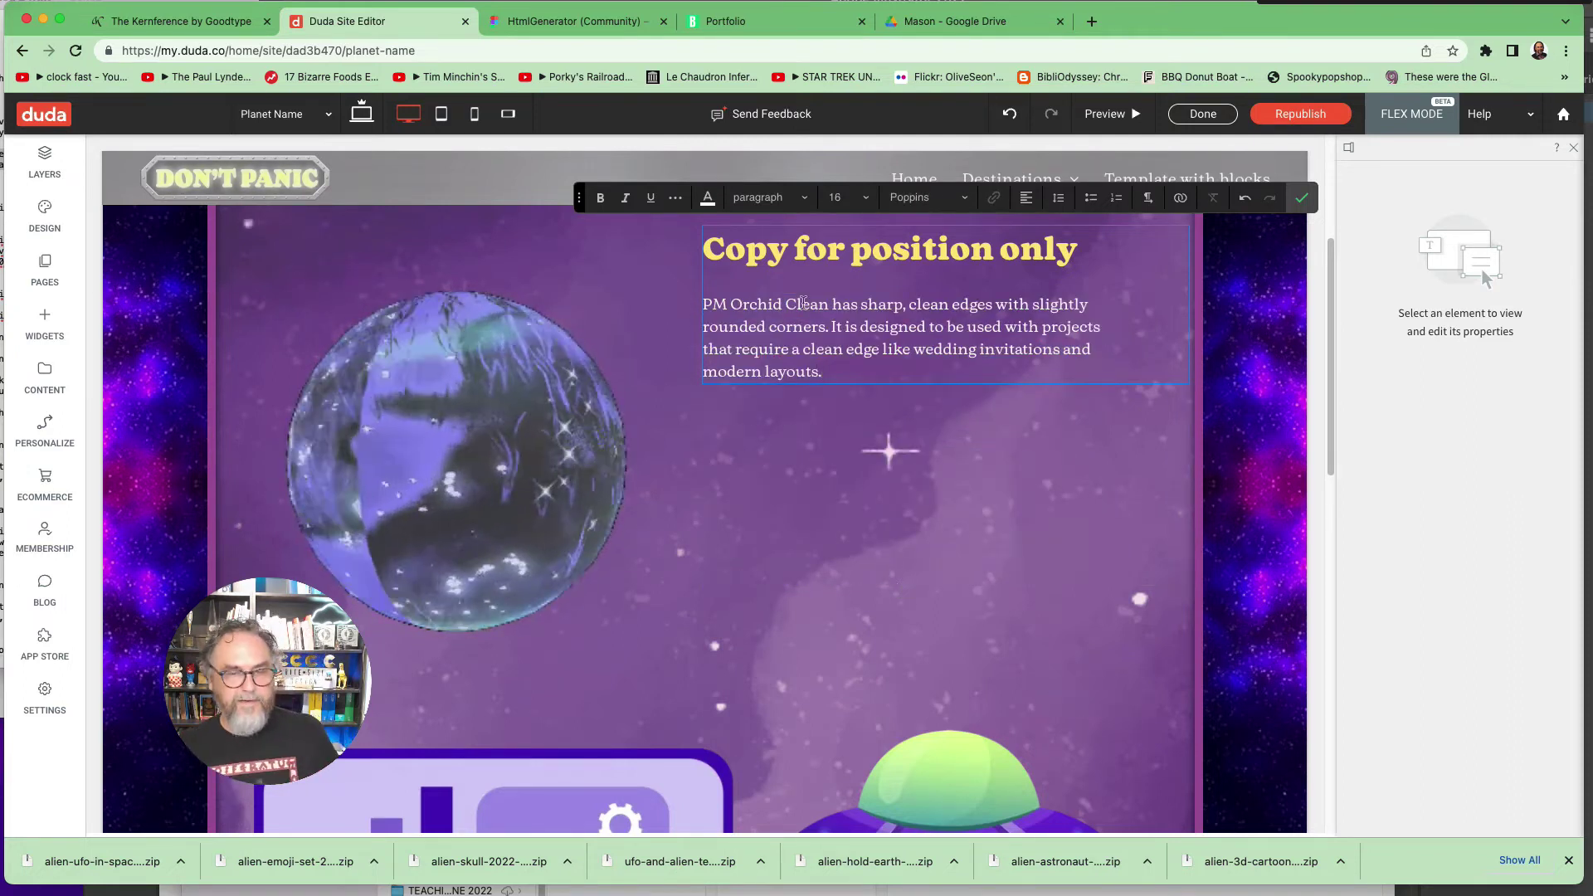
Step: Try the PM Orchid Clean paragraph at font size 24, and set it to 22
left_click_drag(702, 303, 828, 371)
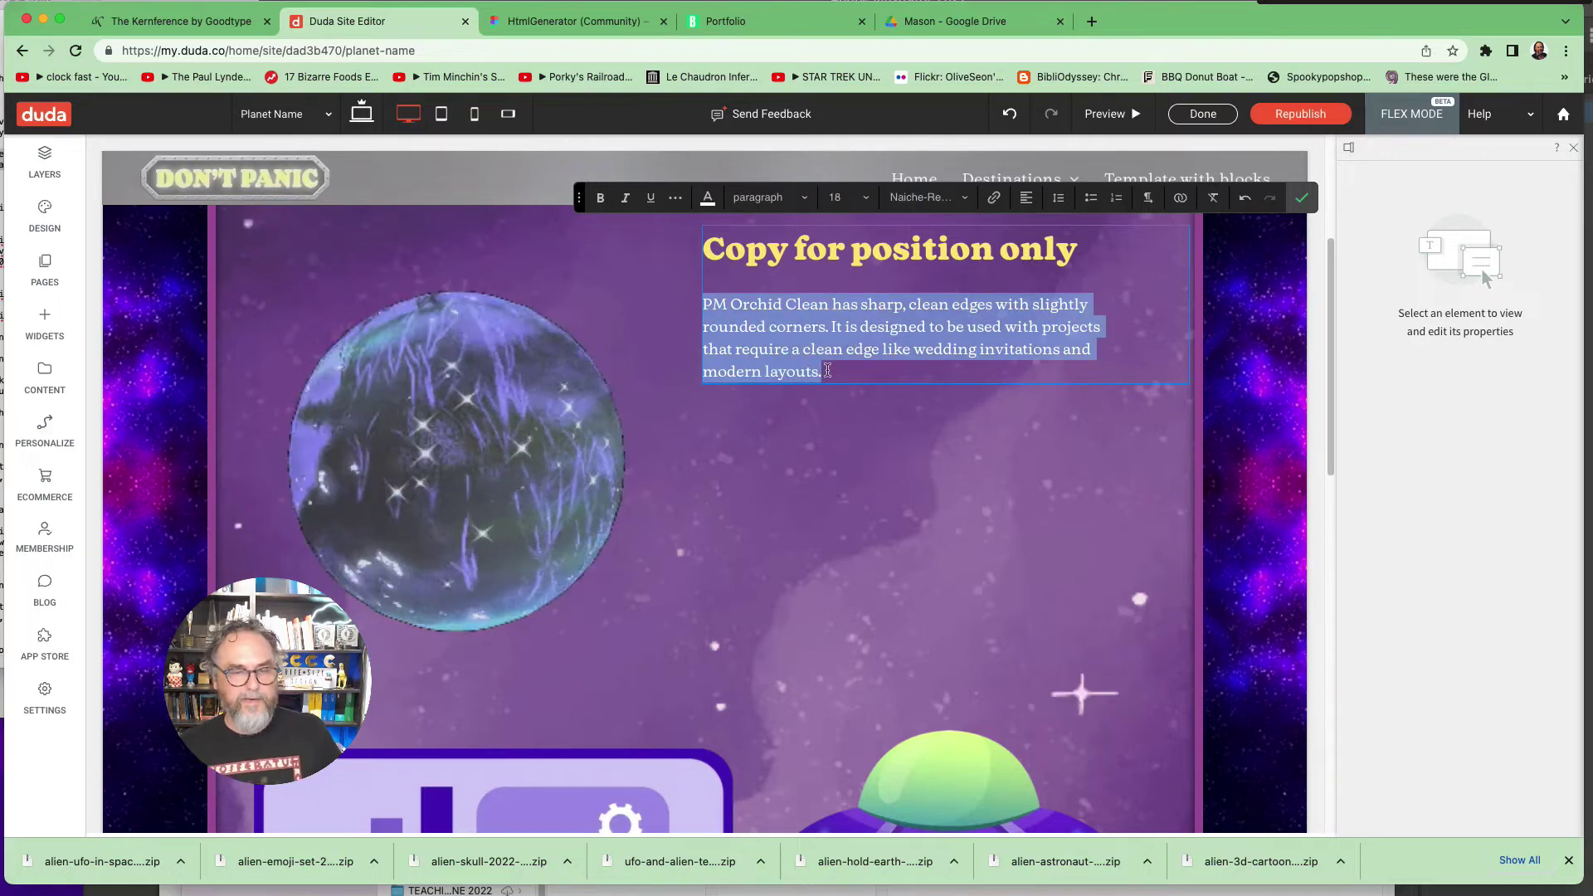
left_click(866, 198)
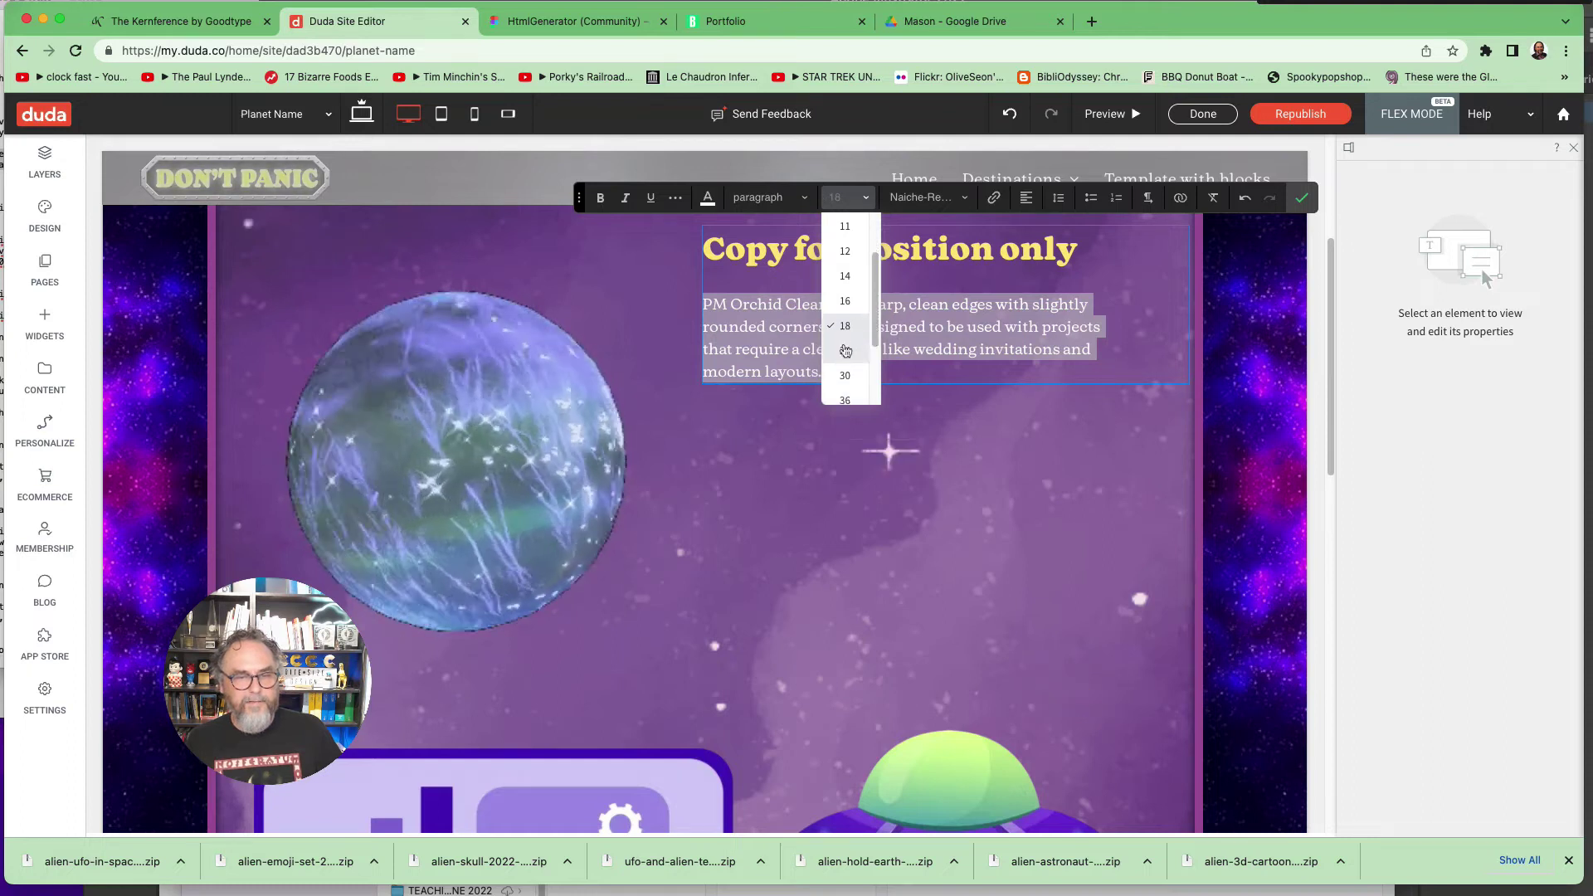
left_click(845, 350)
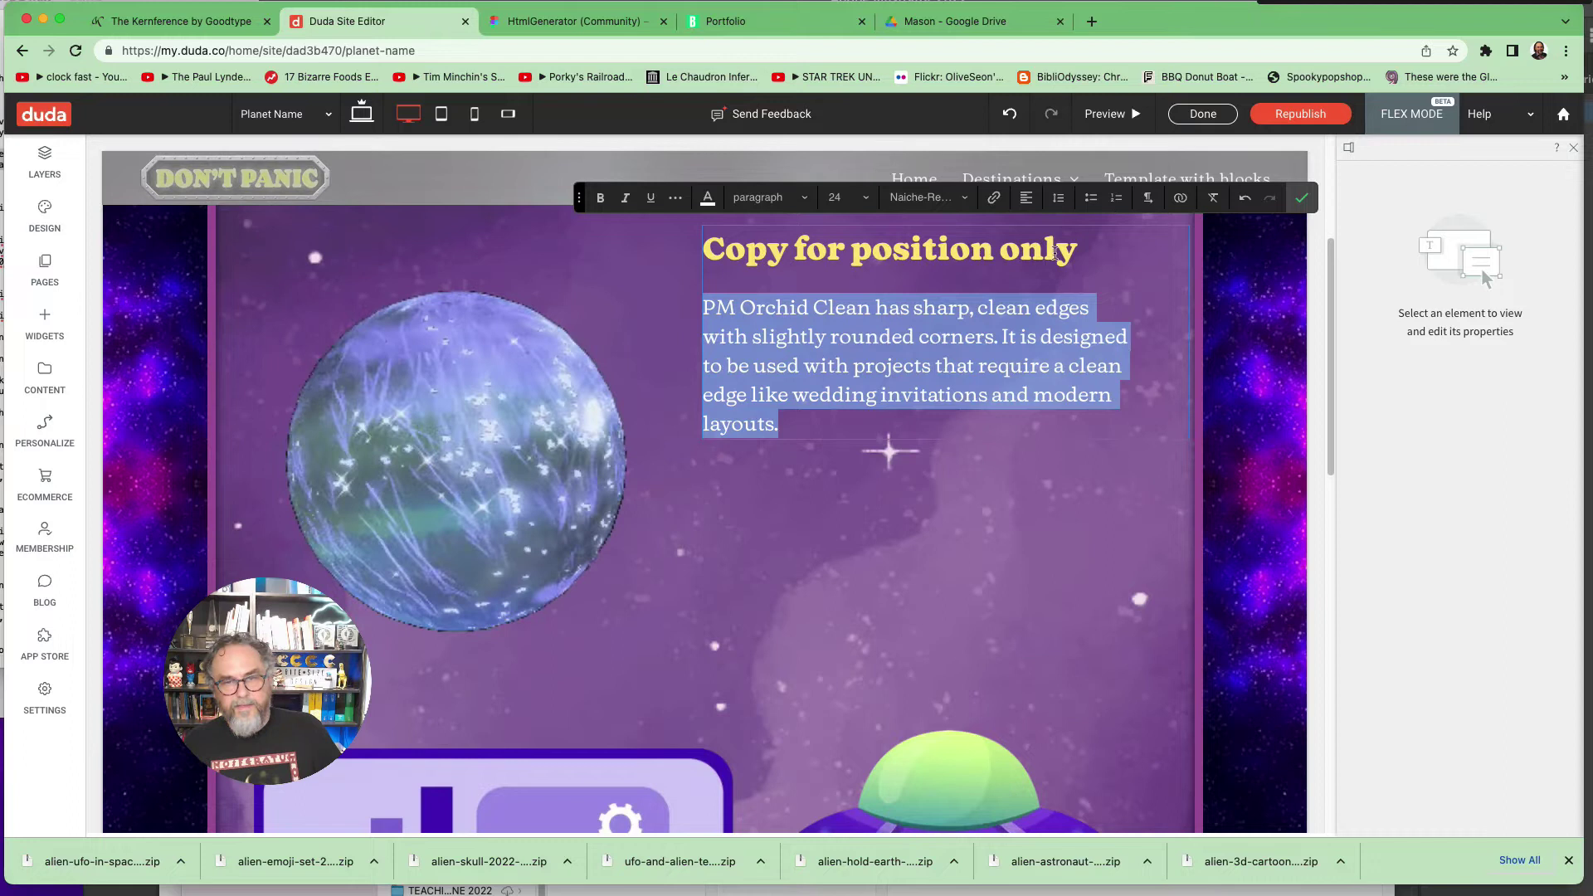
left_click(840, 198)
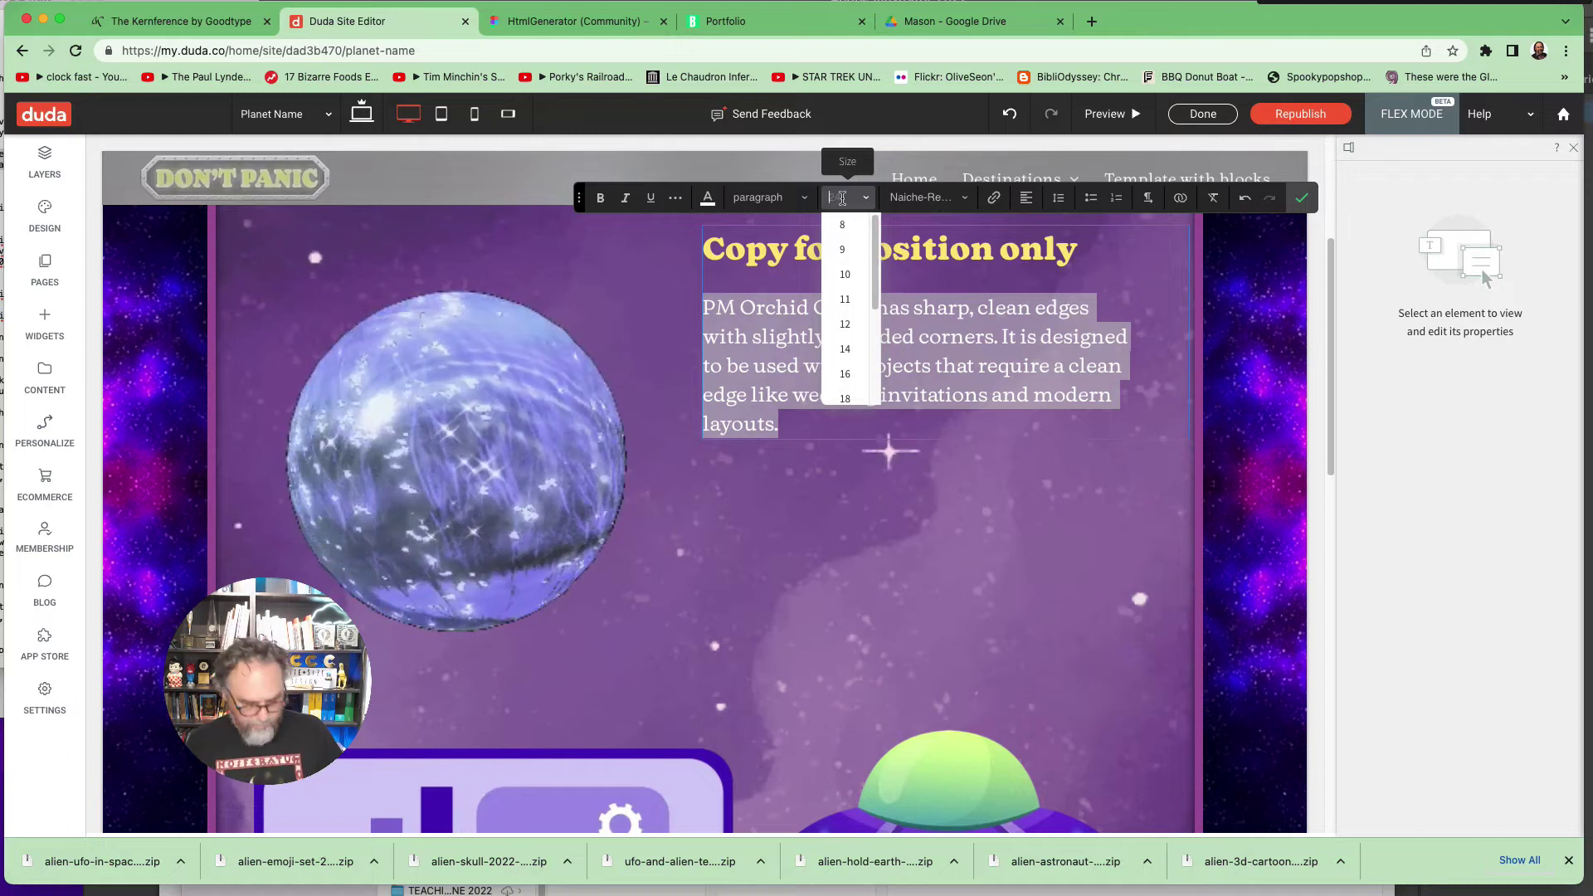
type("22")
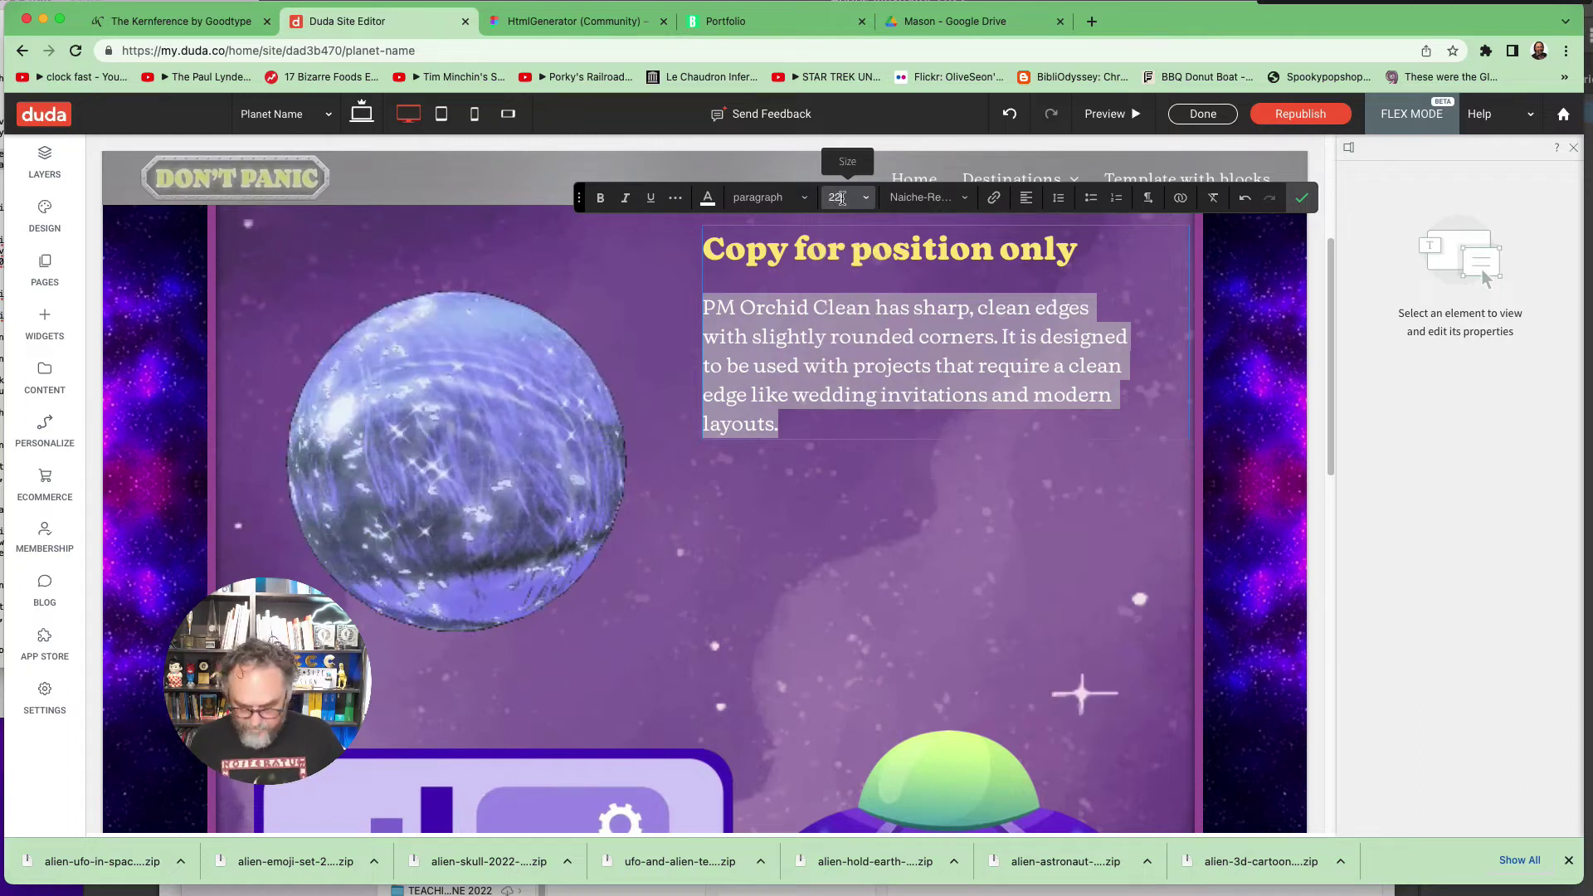
key("Return")
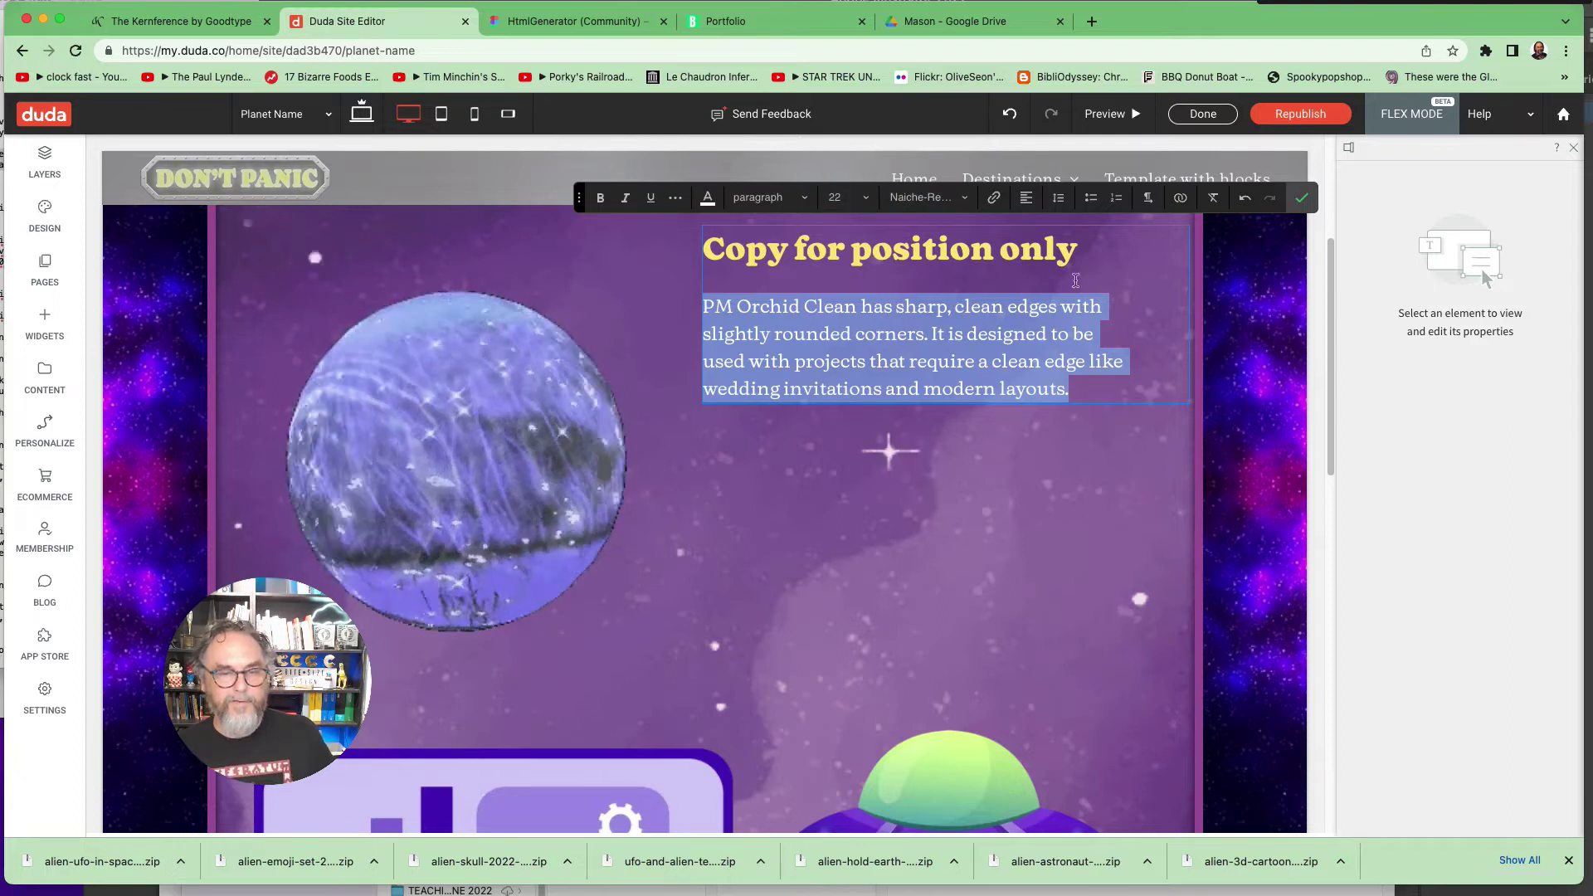
Step: Set the font size of the "Copy for position only" headline to 44
left_click_drag(1072, 253, 689, 249)
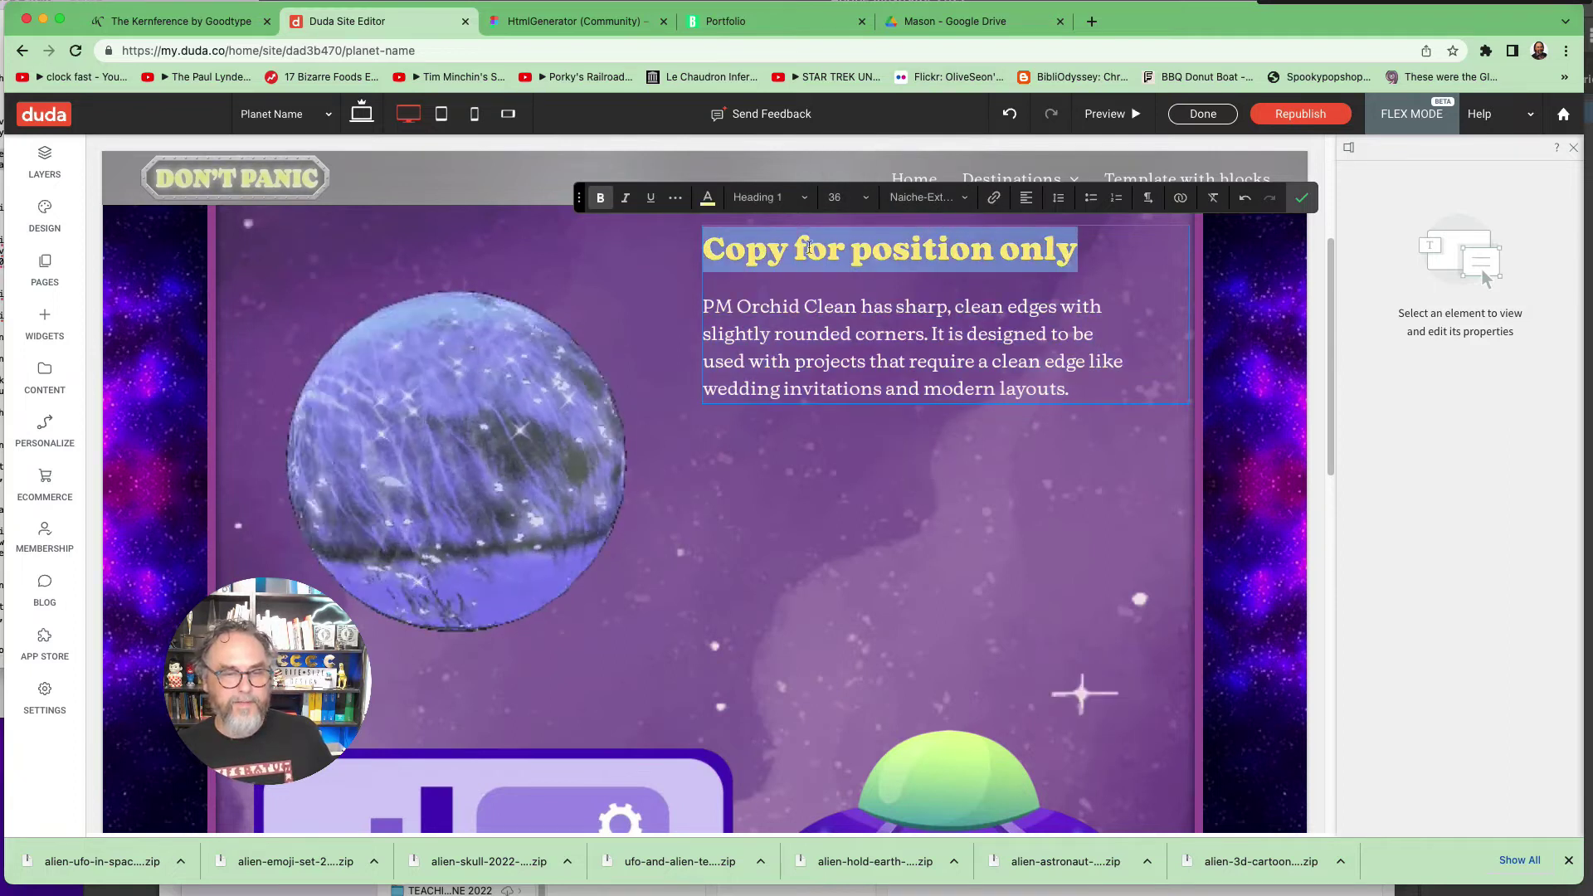
left_click(837, 199)
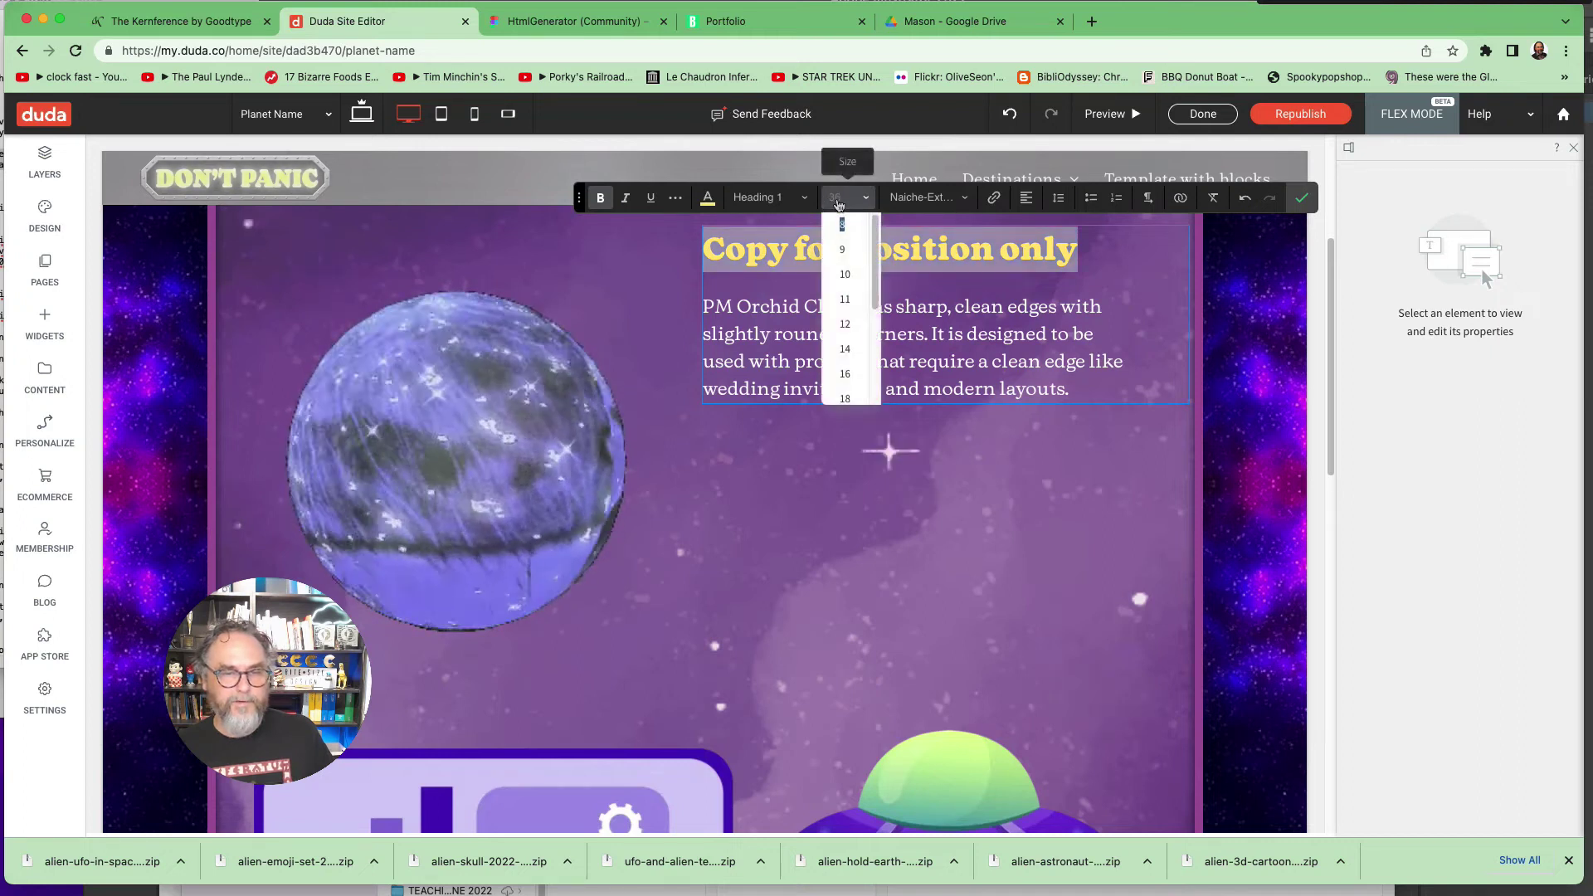
type("44")
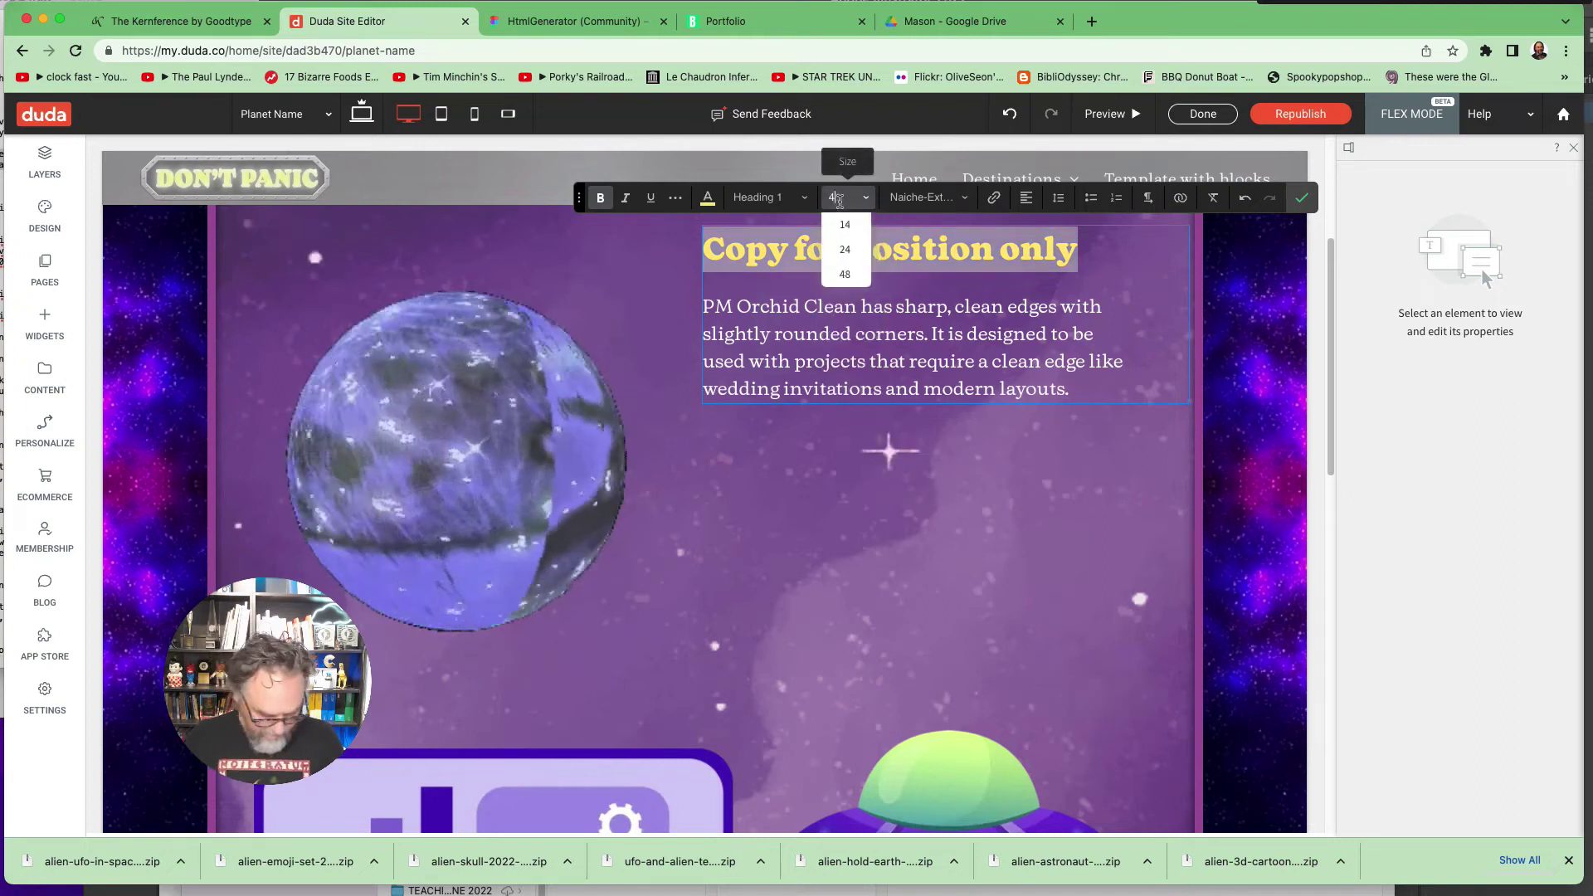
key("Return")
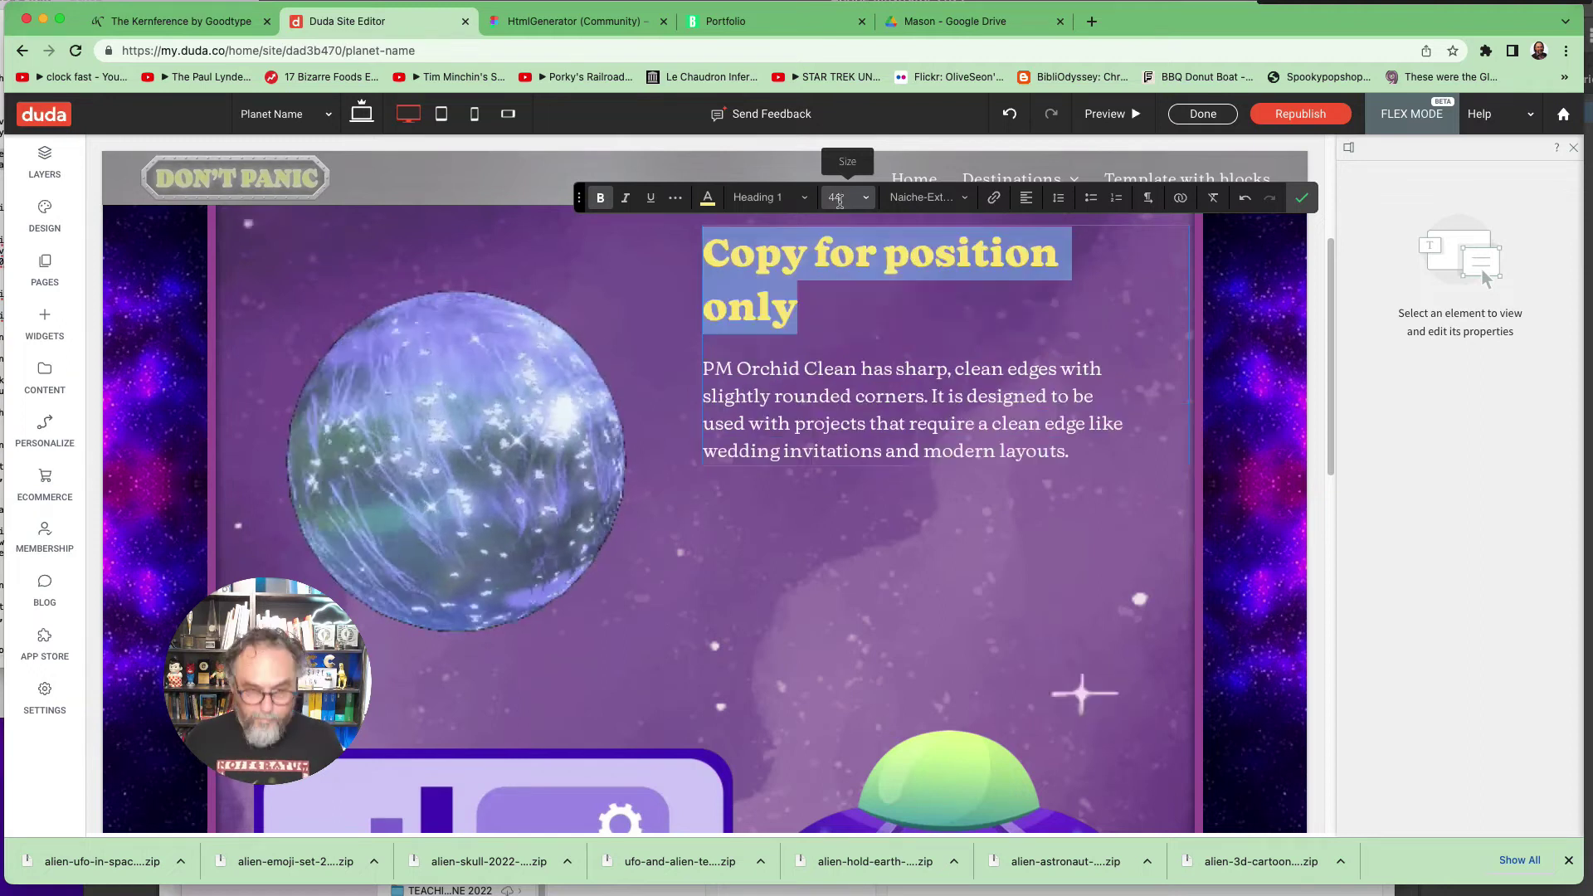
left_click(883, 326)
Step: Check the updated page, finish the Flex Mode edits, and reopen the section with the infographic panel and UFO in Flex Mode
left_click_drag(1330, 406, 1265, 545)
scroll(676, 534, "down", 1)
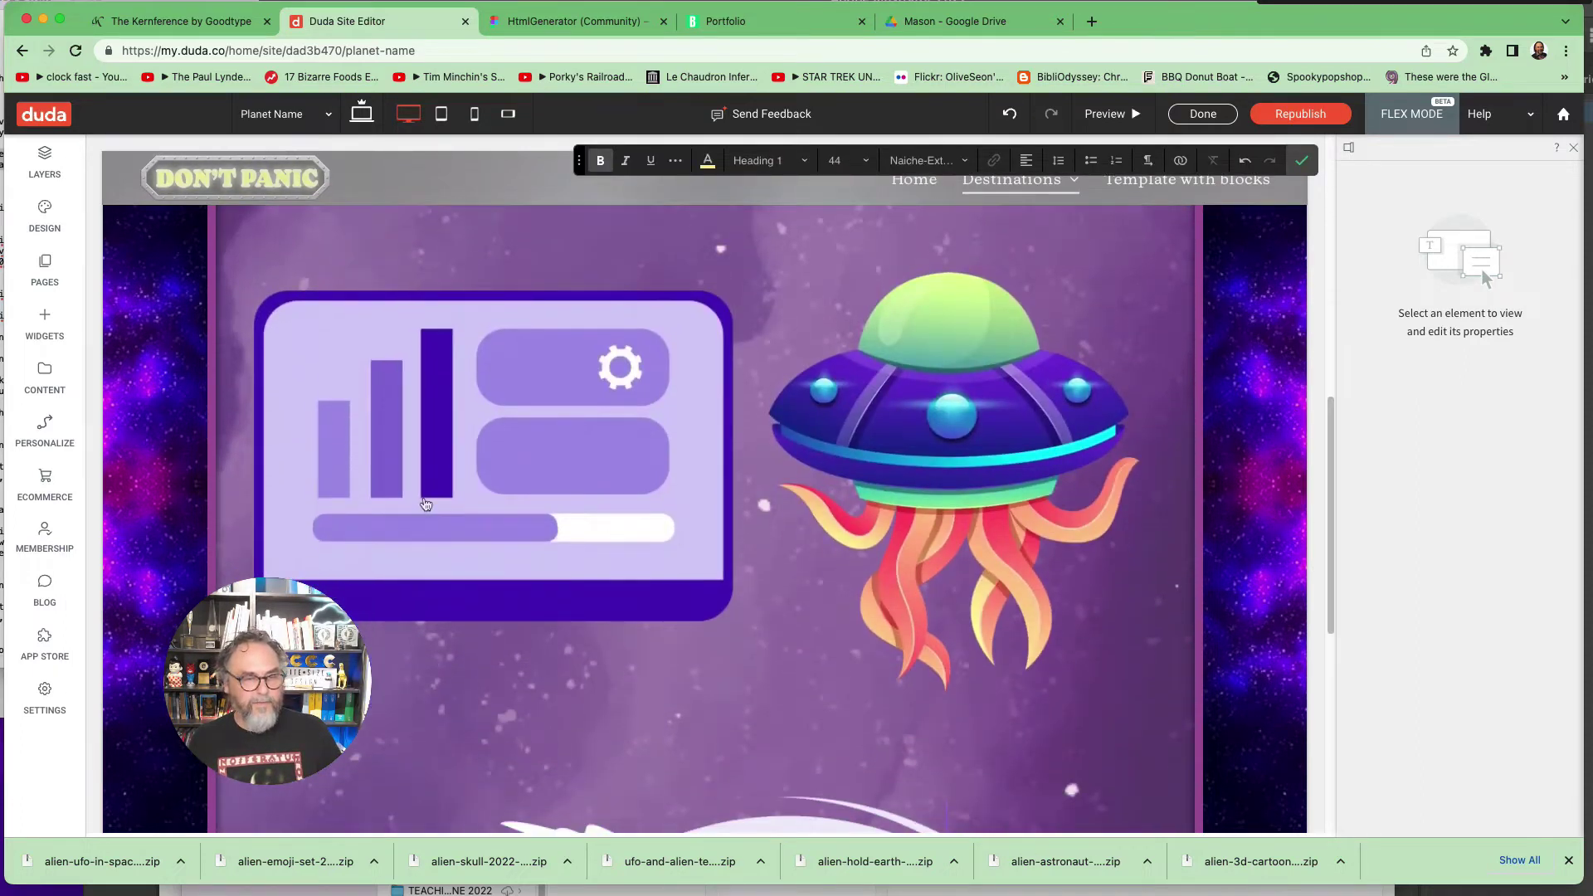
scroll(426, 505, "up", 8)
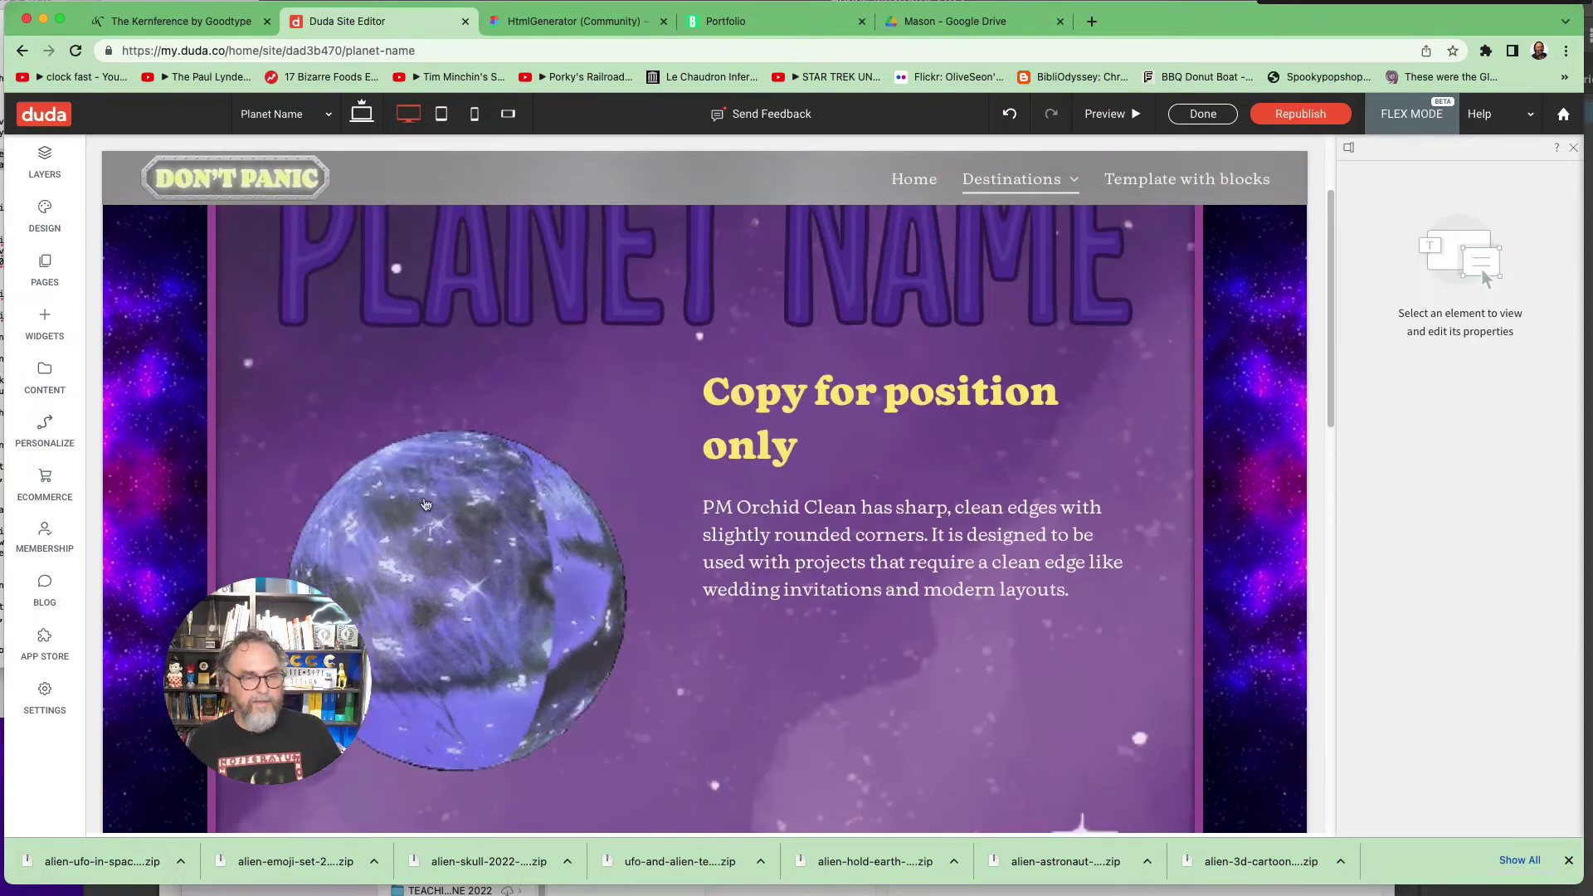
left_click(1185, 111)
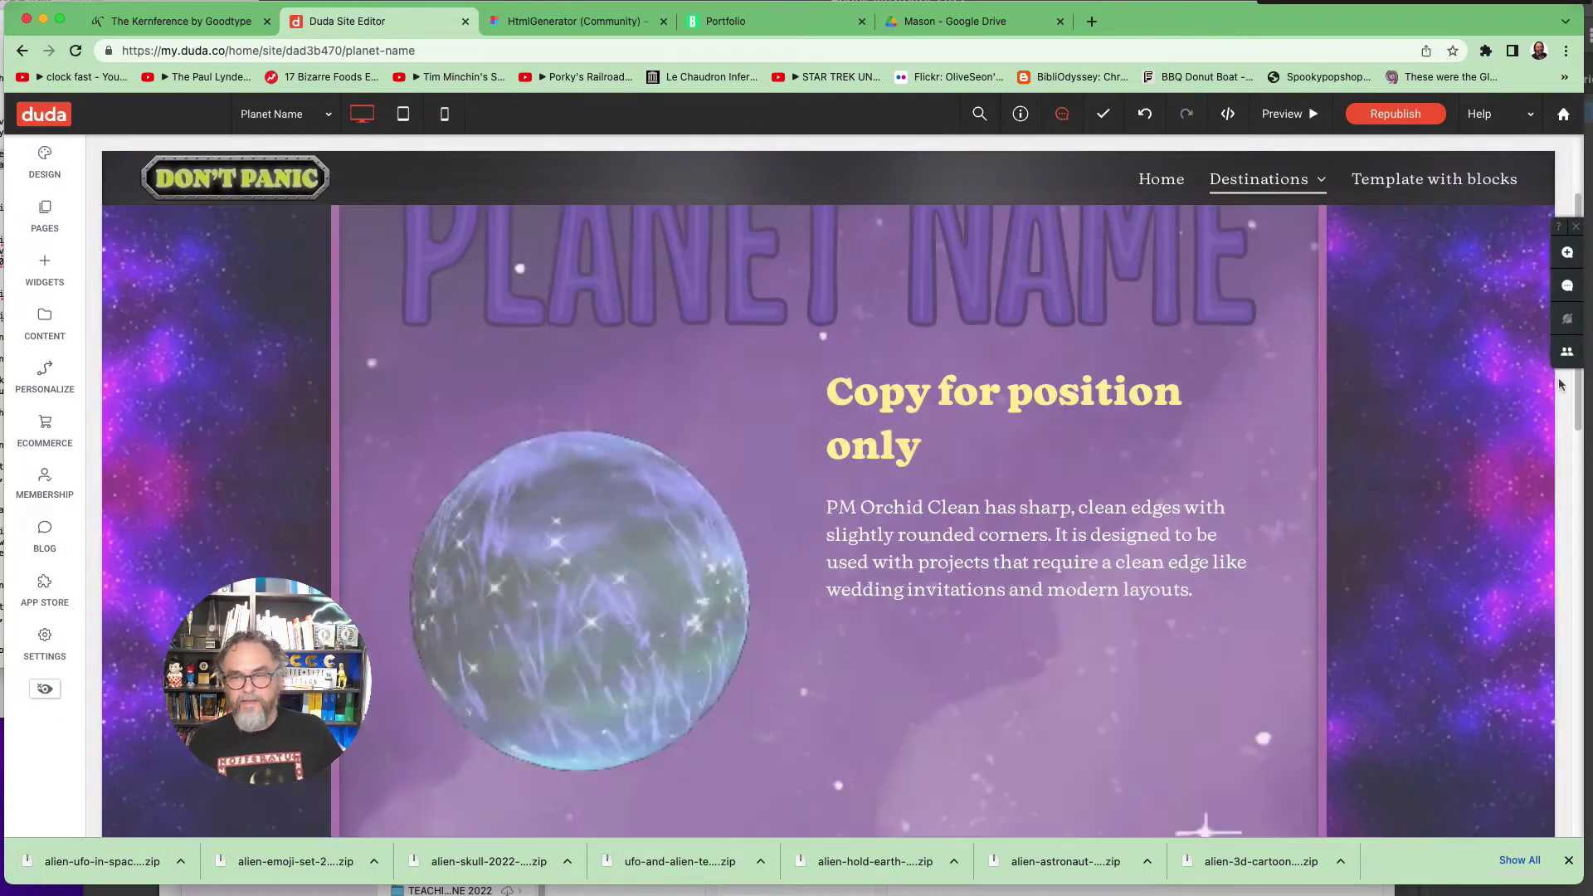
scroll(715, 531, "down", 6)
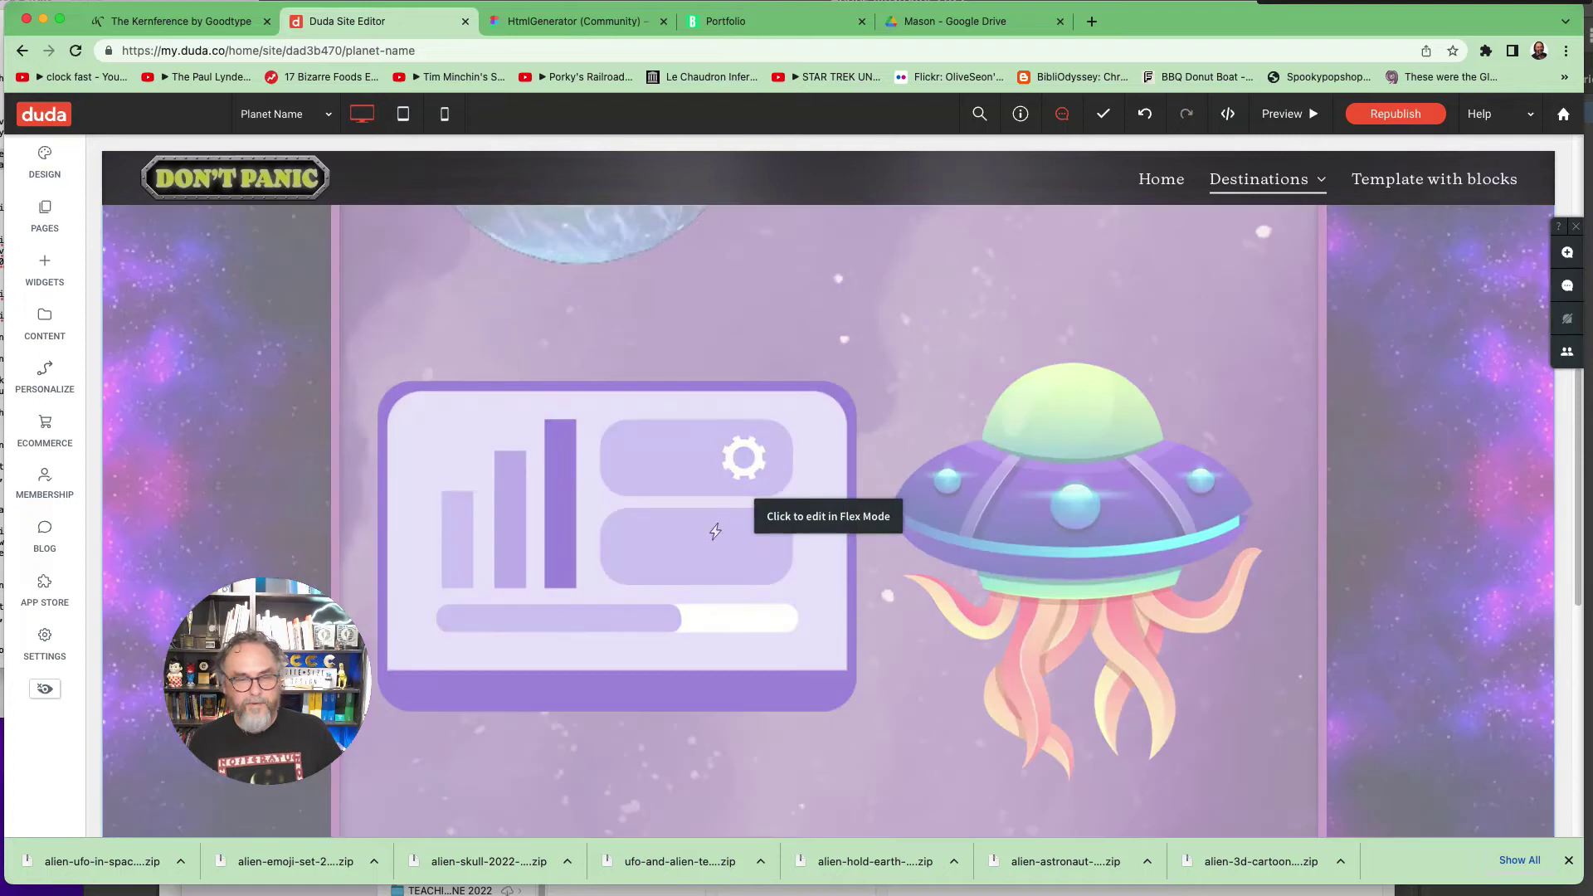
left_click(544, 497)
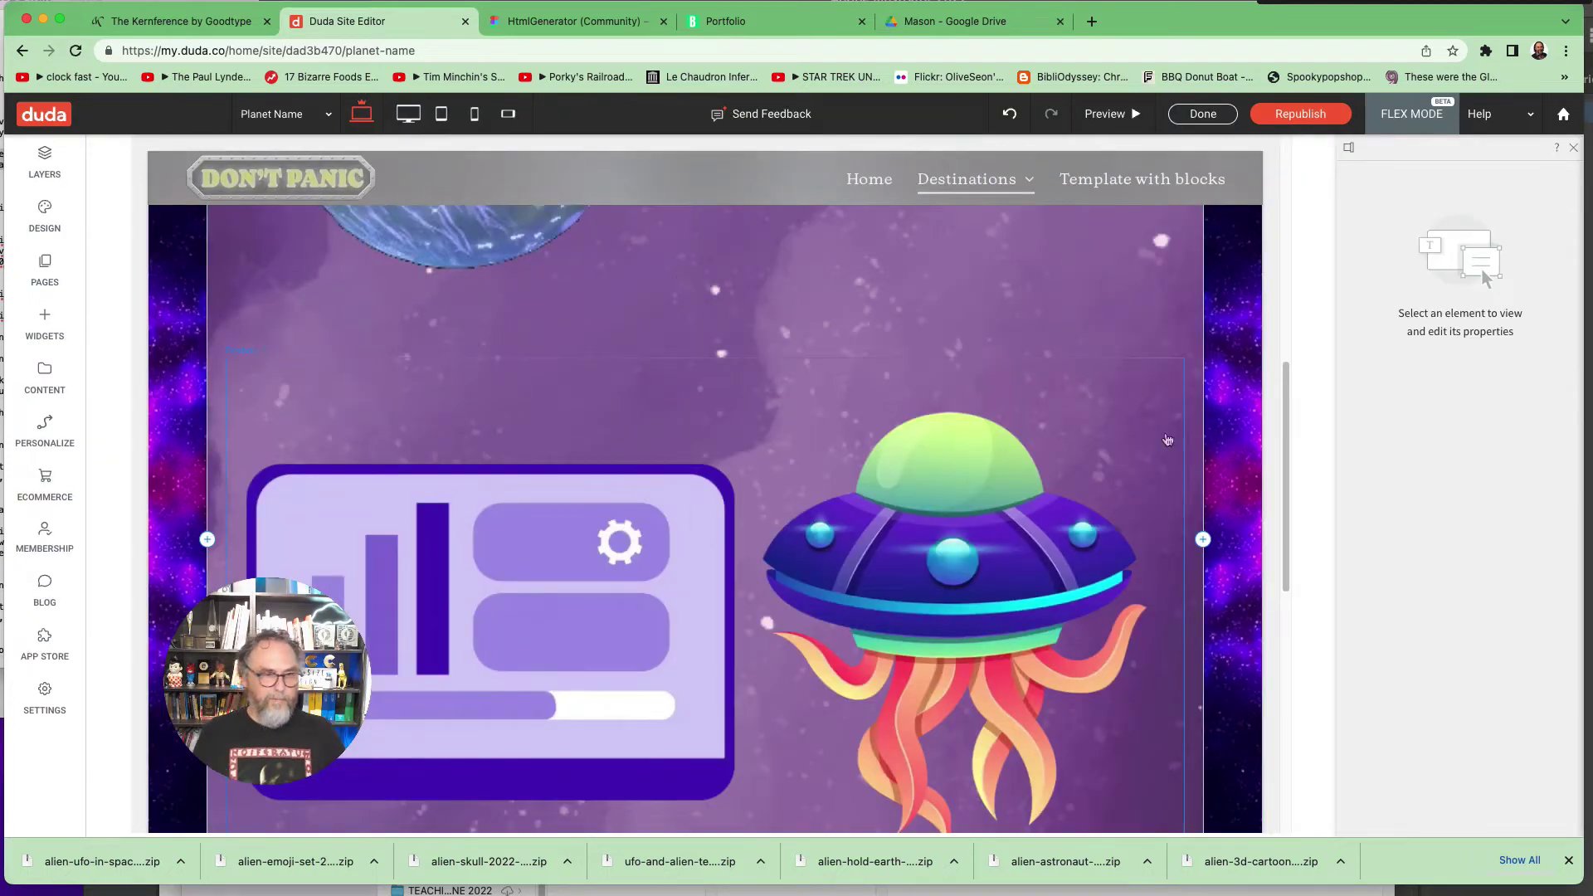
Step: In the desktop layout, replace the purple infographic panel image with INFOGRAPHIC-02.png uploaded from the -INFO GRAPHICS folder in x-Duda
left_click(409, 114)
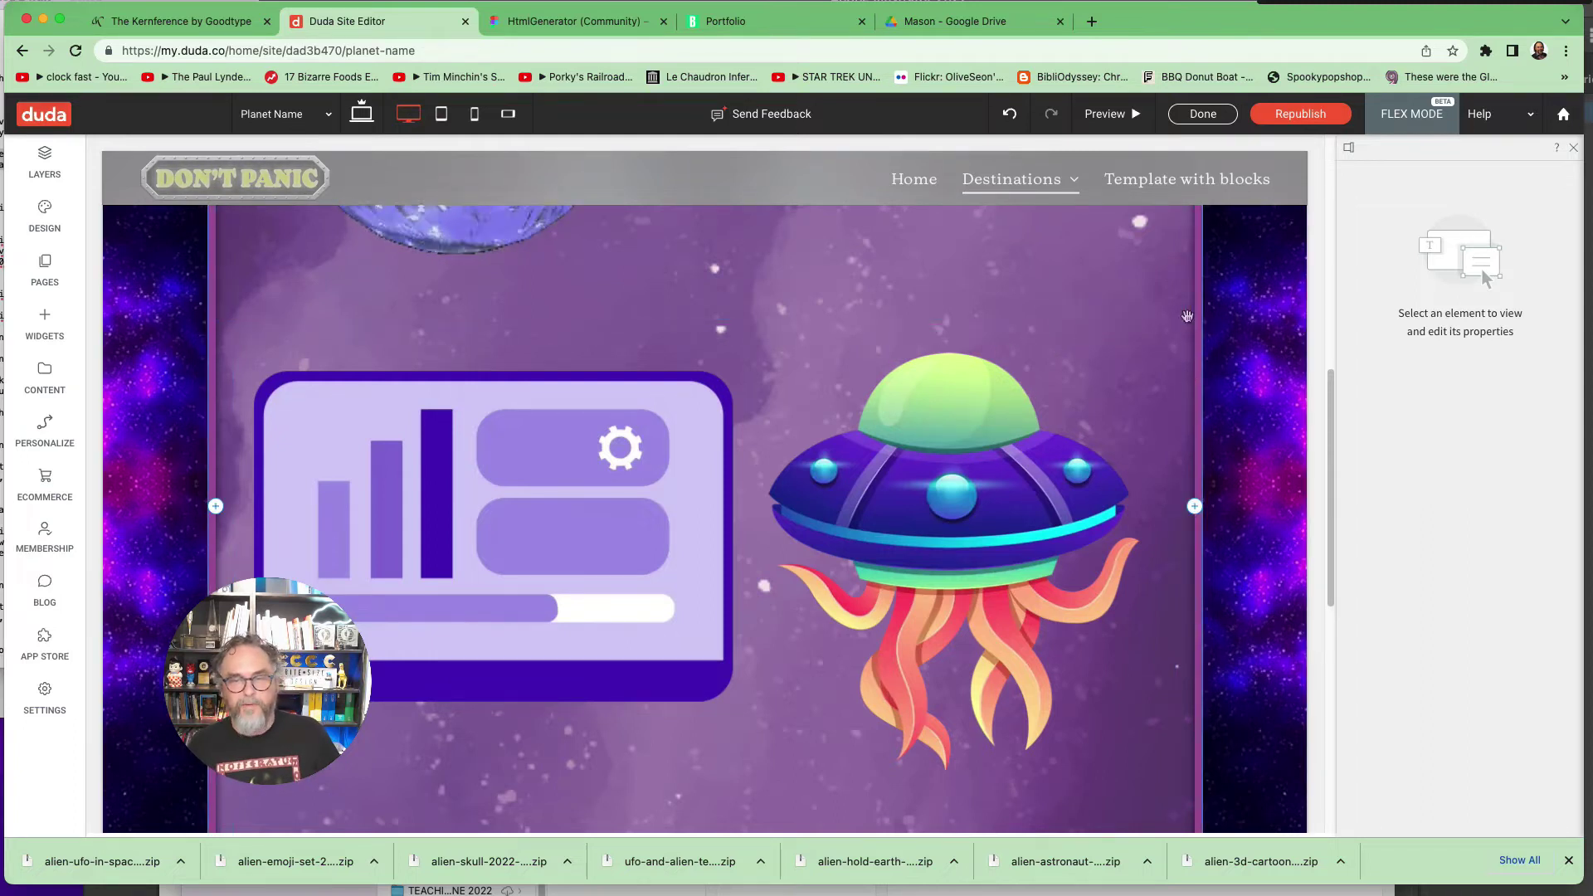
left_click_drag(1328, 462, 1319, 523)
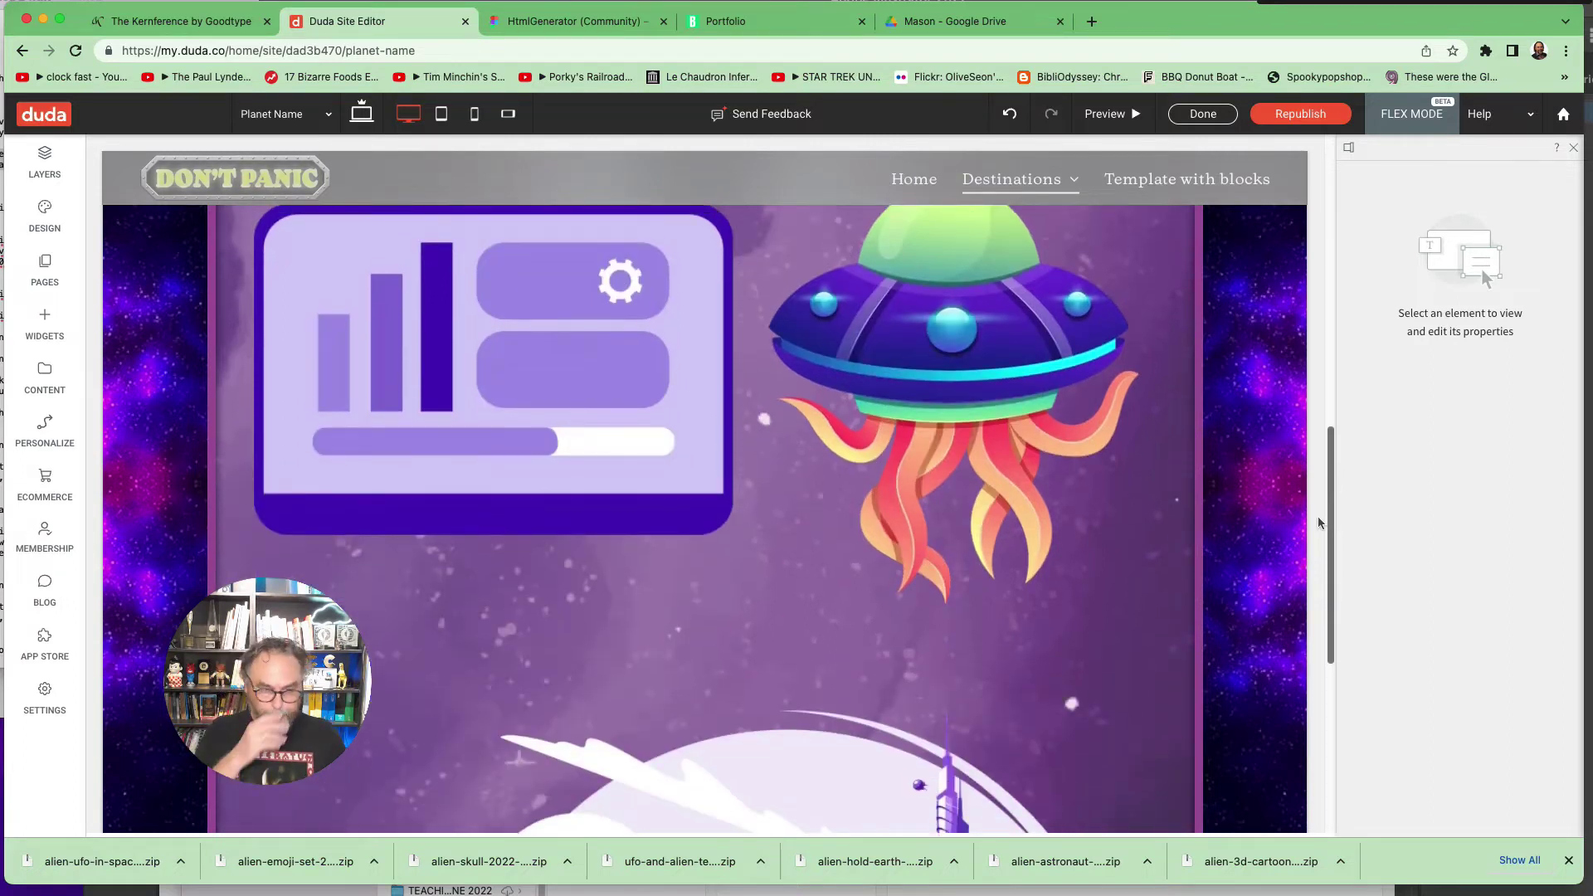
left_click(494, 342)
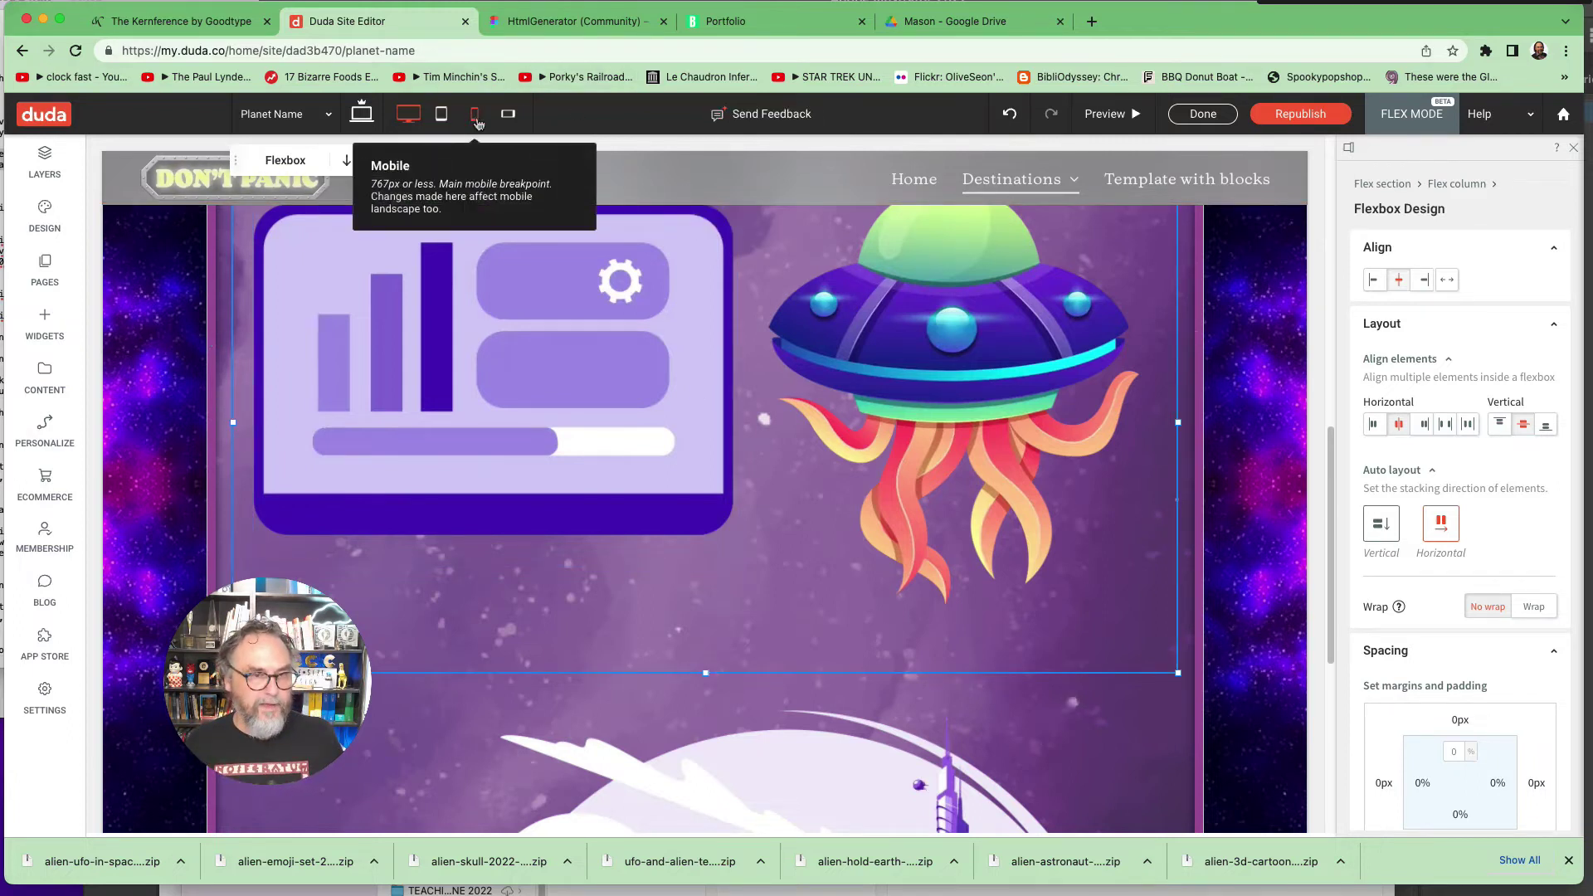
left_click(578, 293)
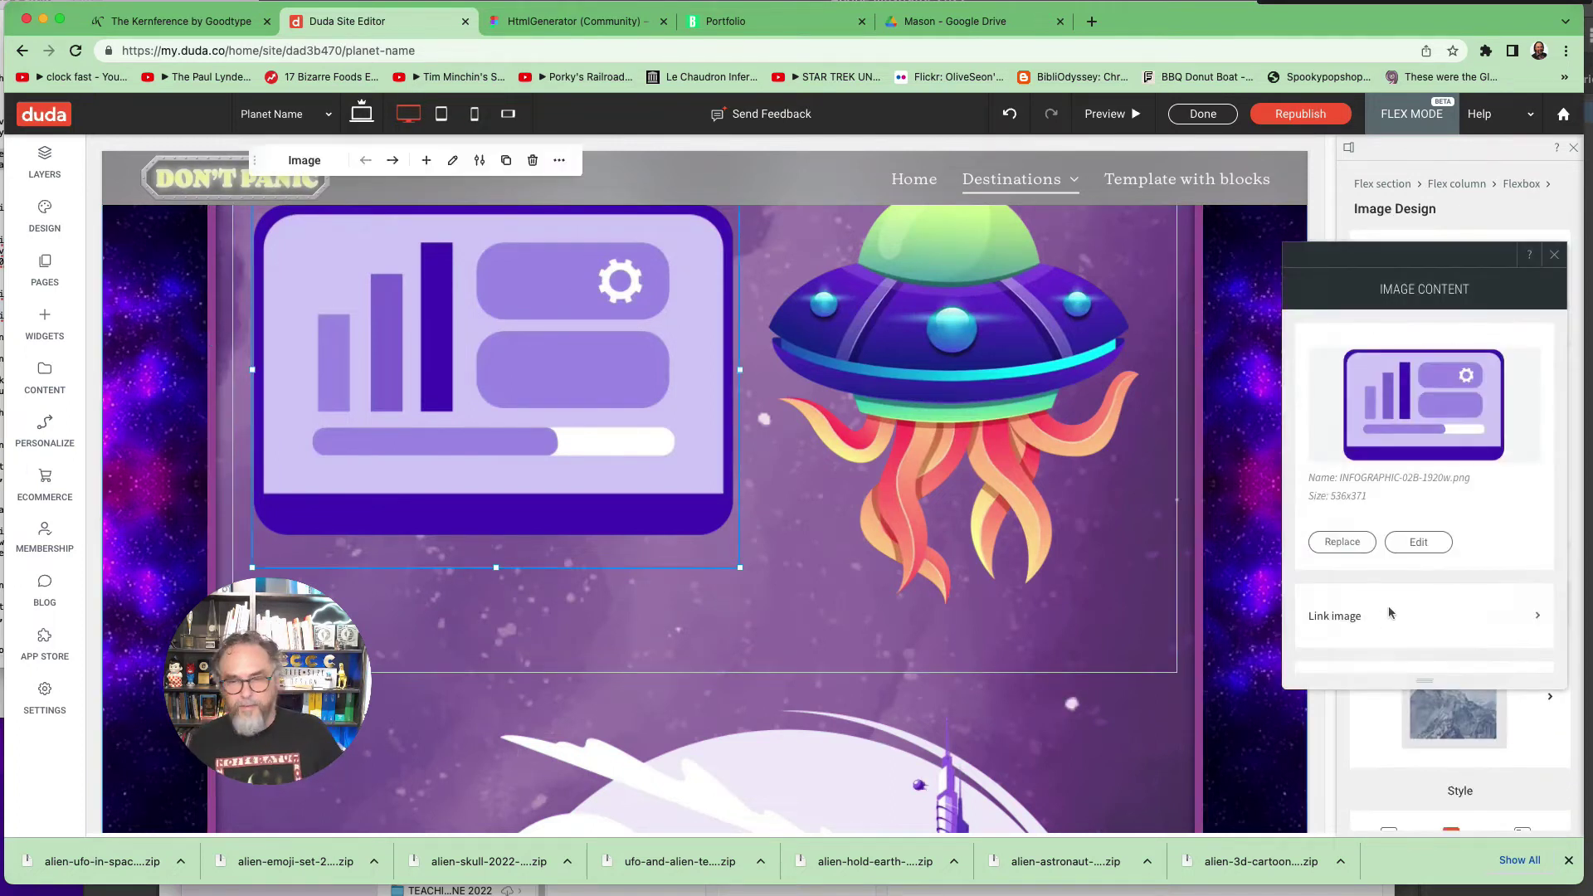
left_click(1342, 542)
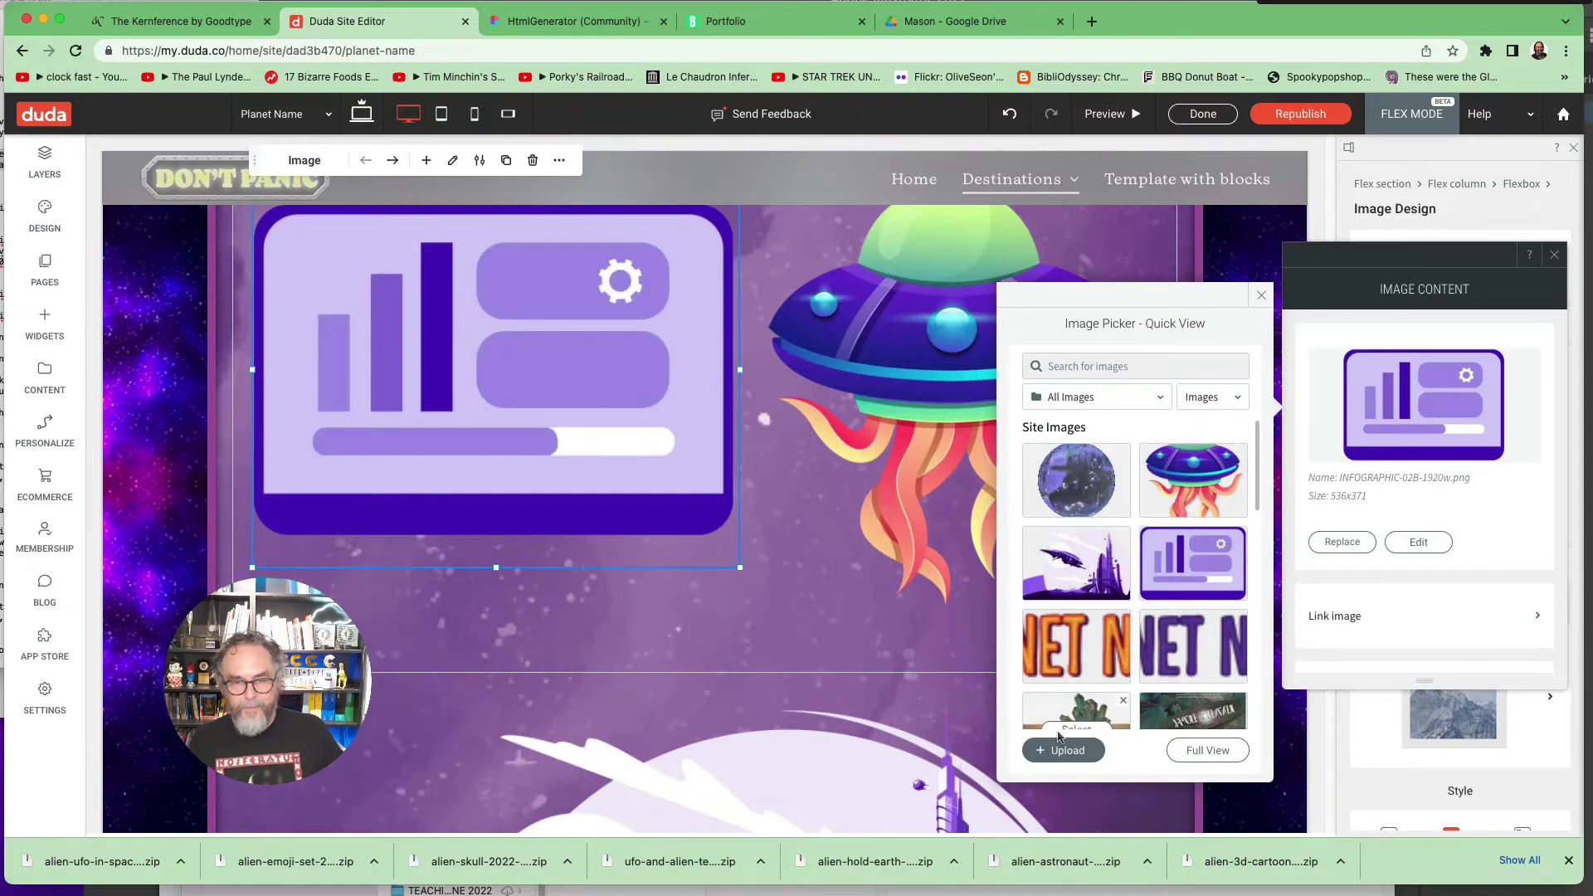
left_click(1070, 674)
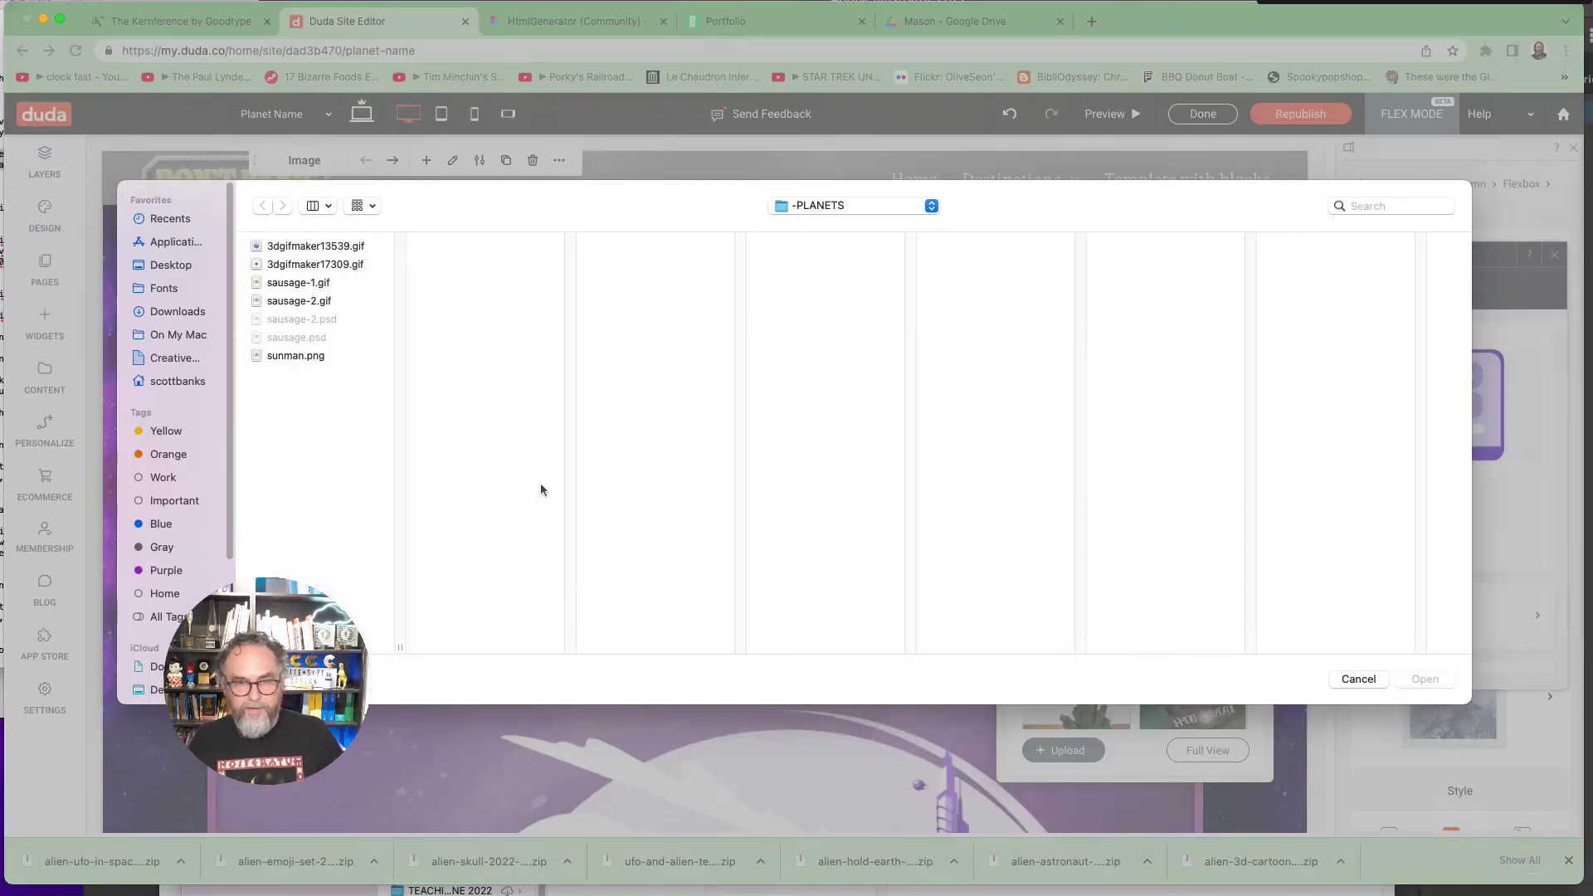
left_click(797, 214)
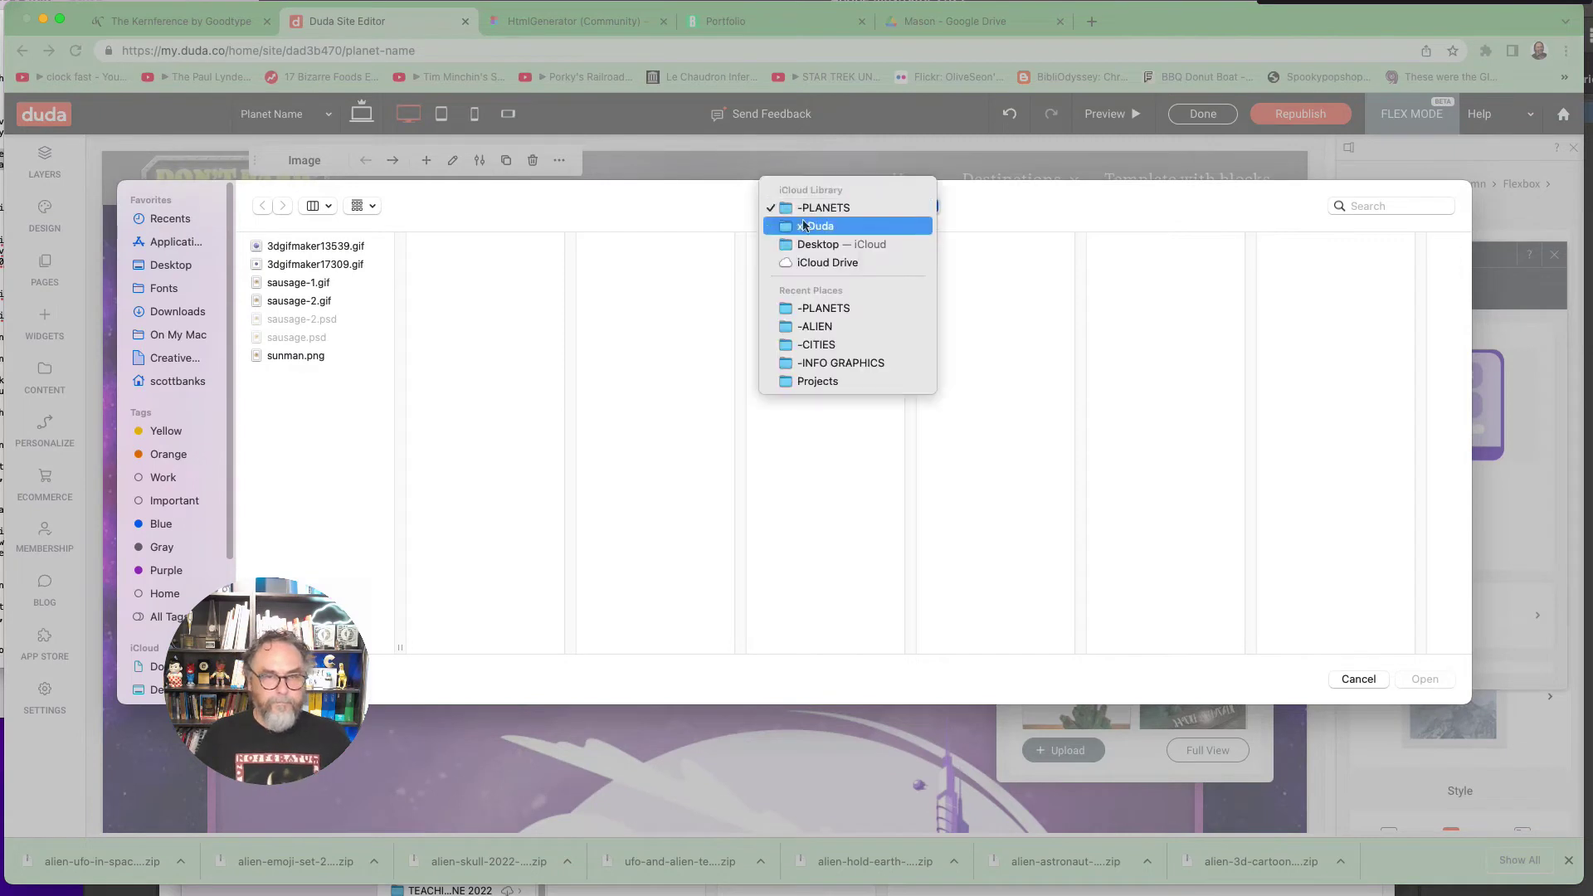
left_click(808, 221)
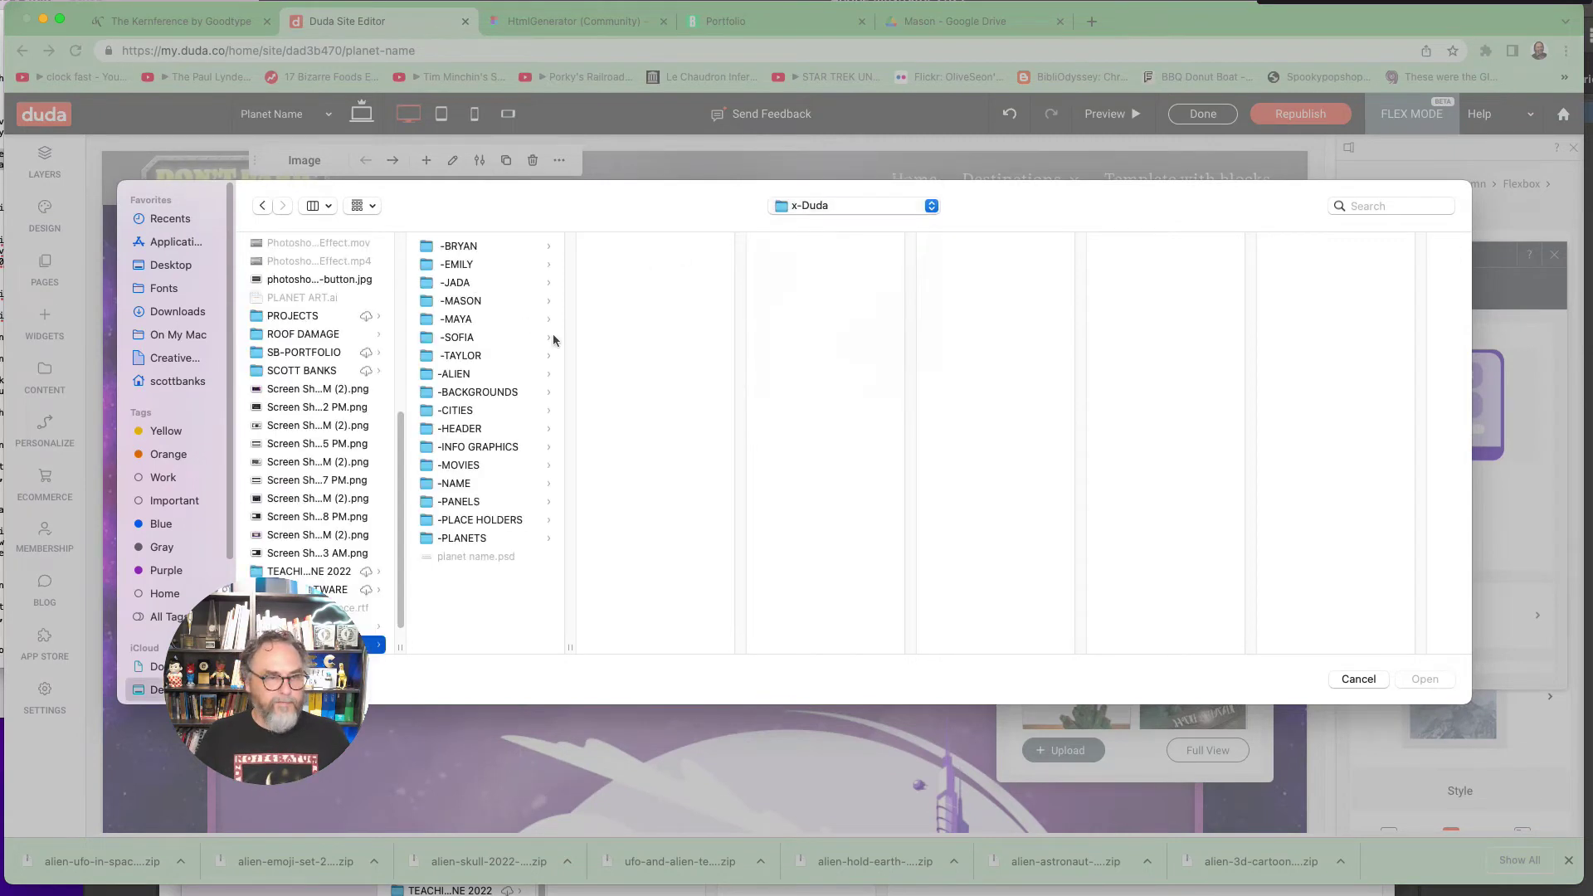
left_click(453, 448)
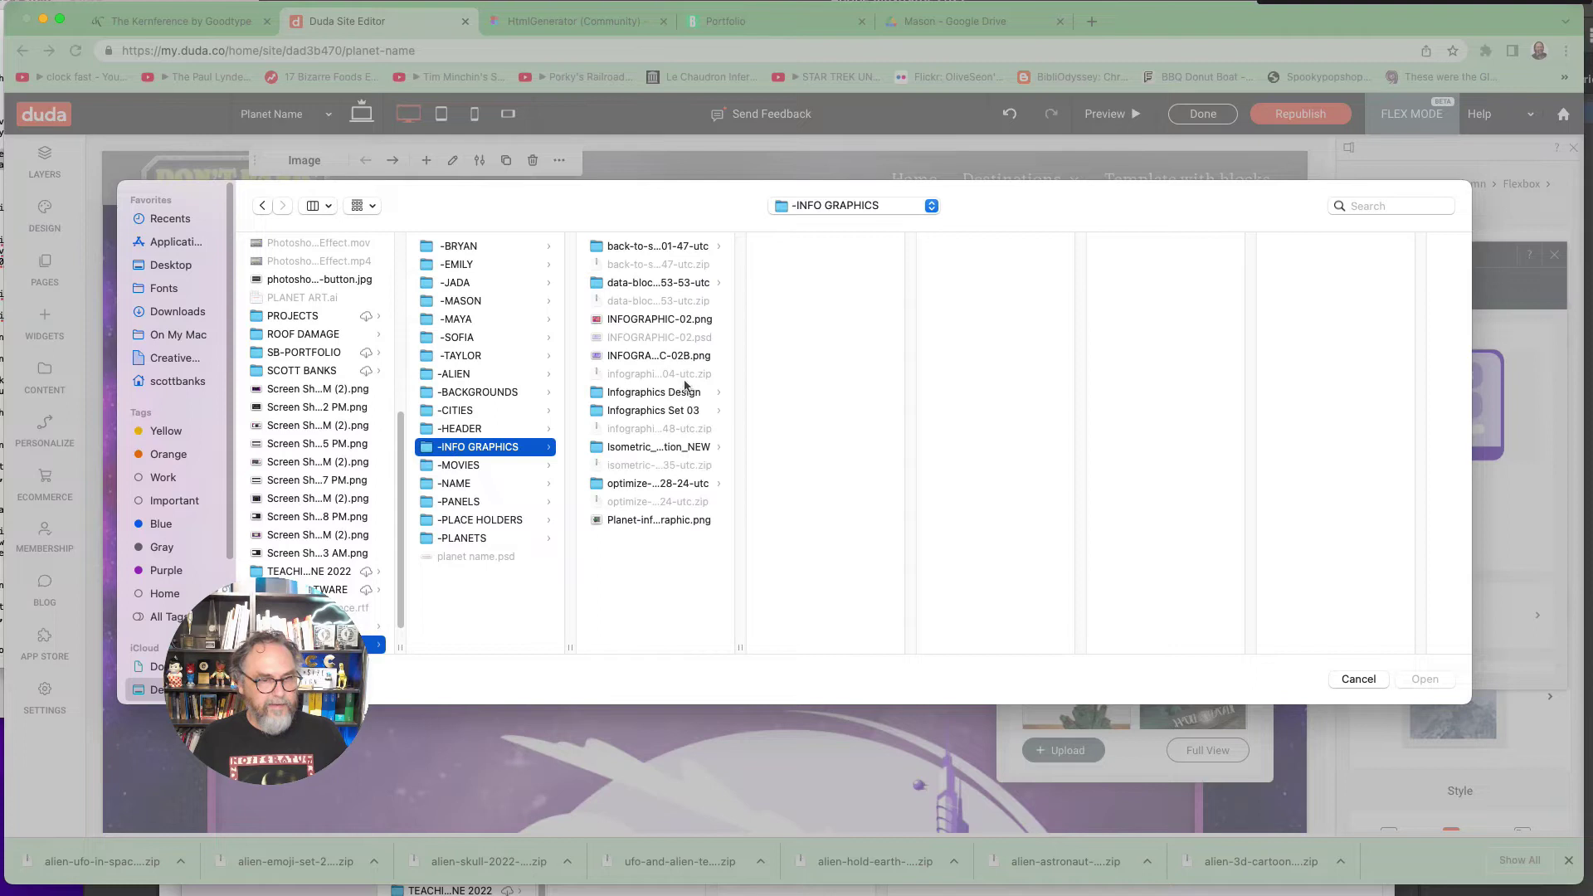
left_click(658, 320)
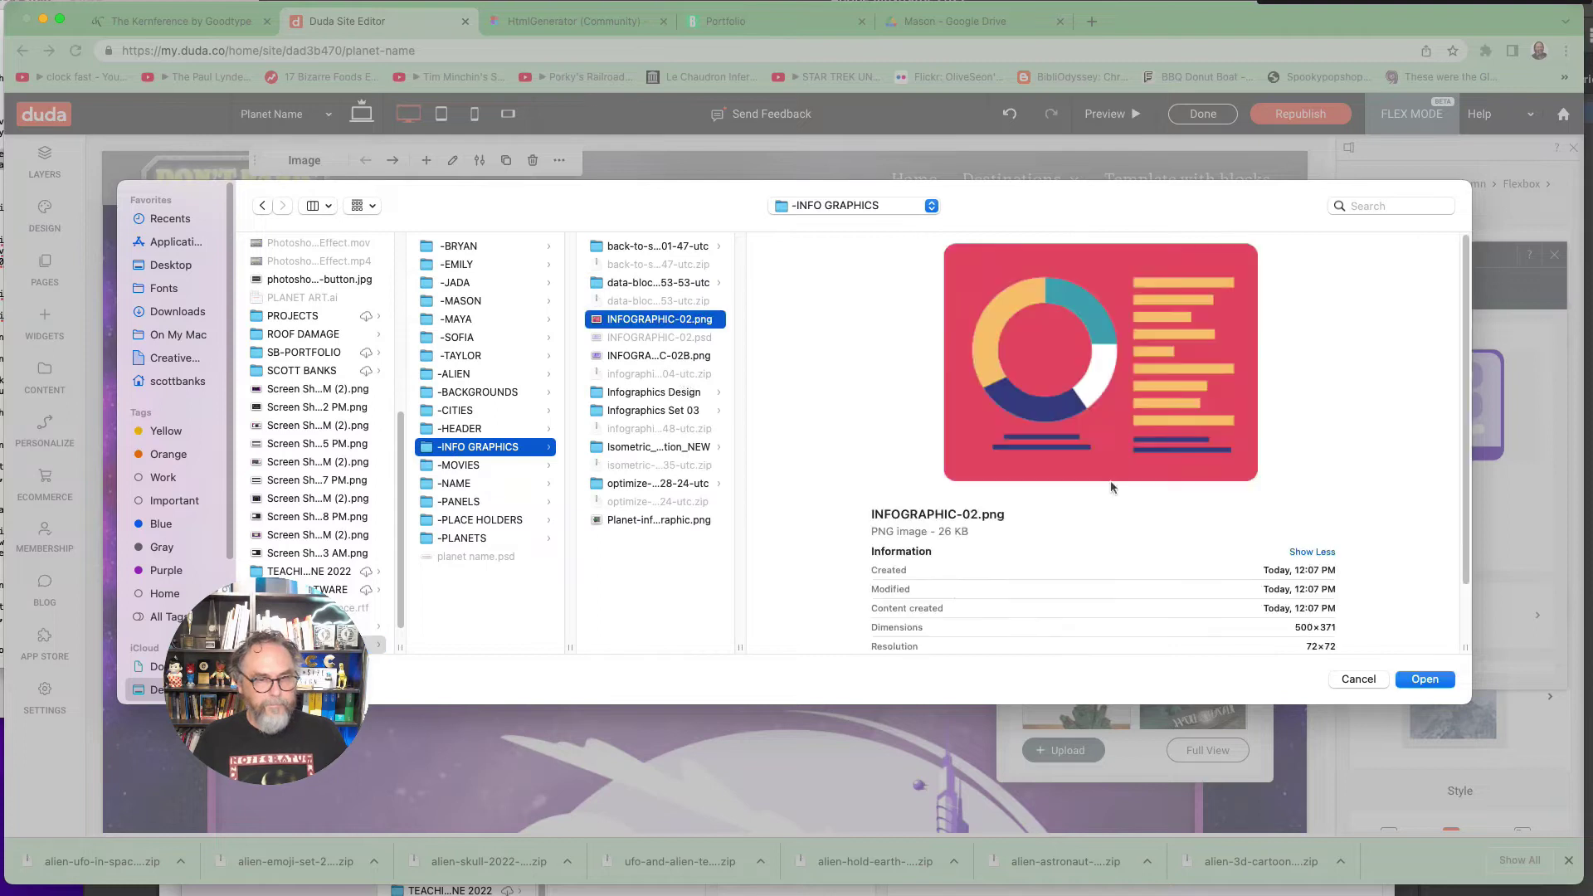
left_click(1419, 679)
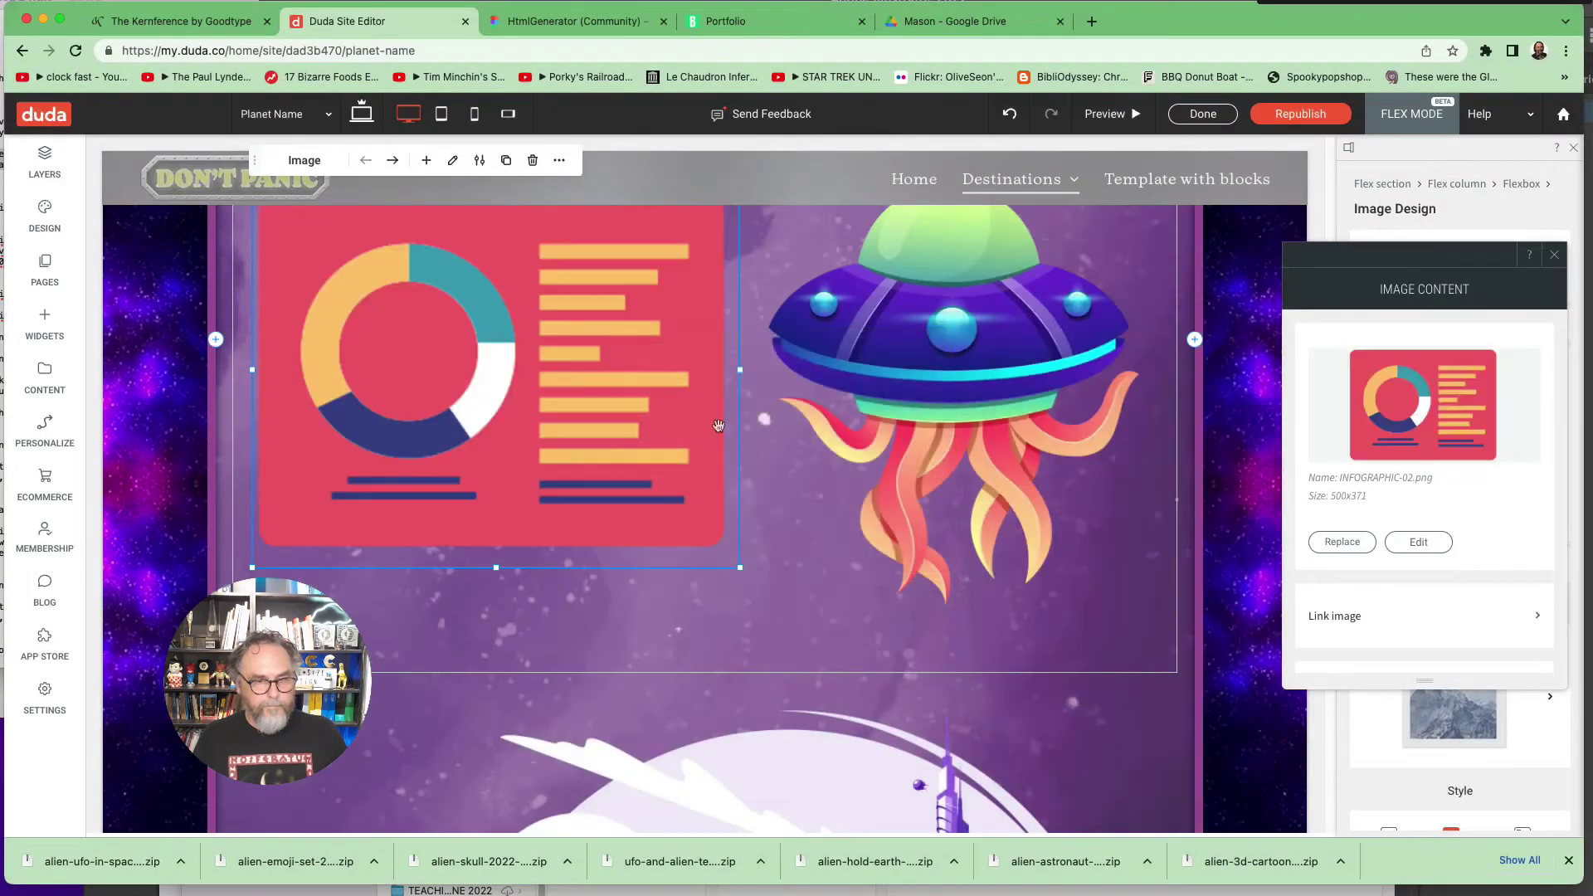
Step: Replace the tentacled UFO image with -ALIEN-03.png uploaded from the -ALIEN folder in x-Duda
left_click(944, 385)
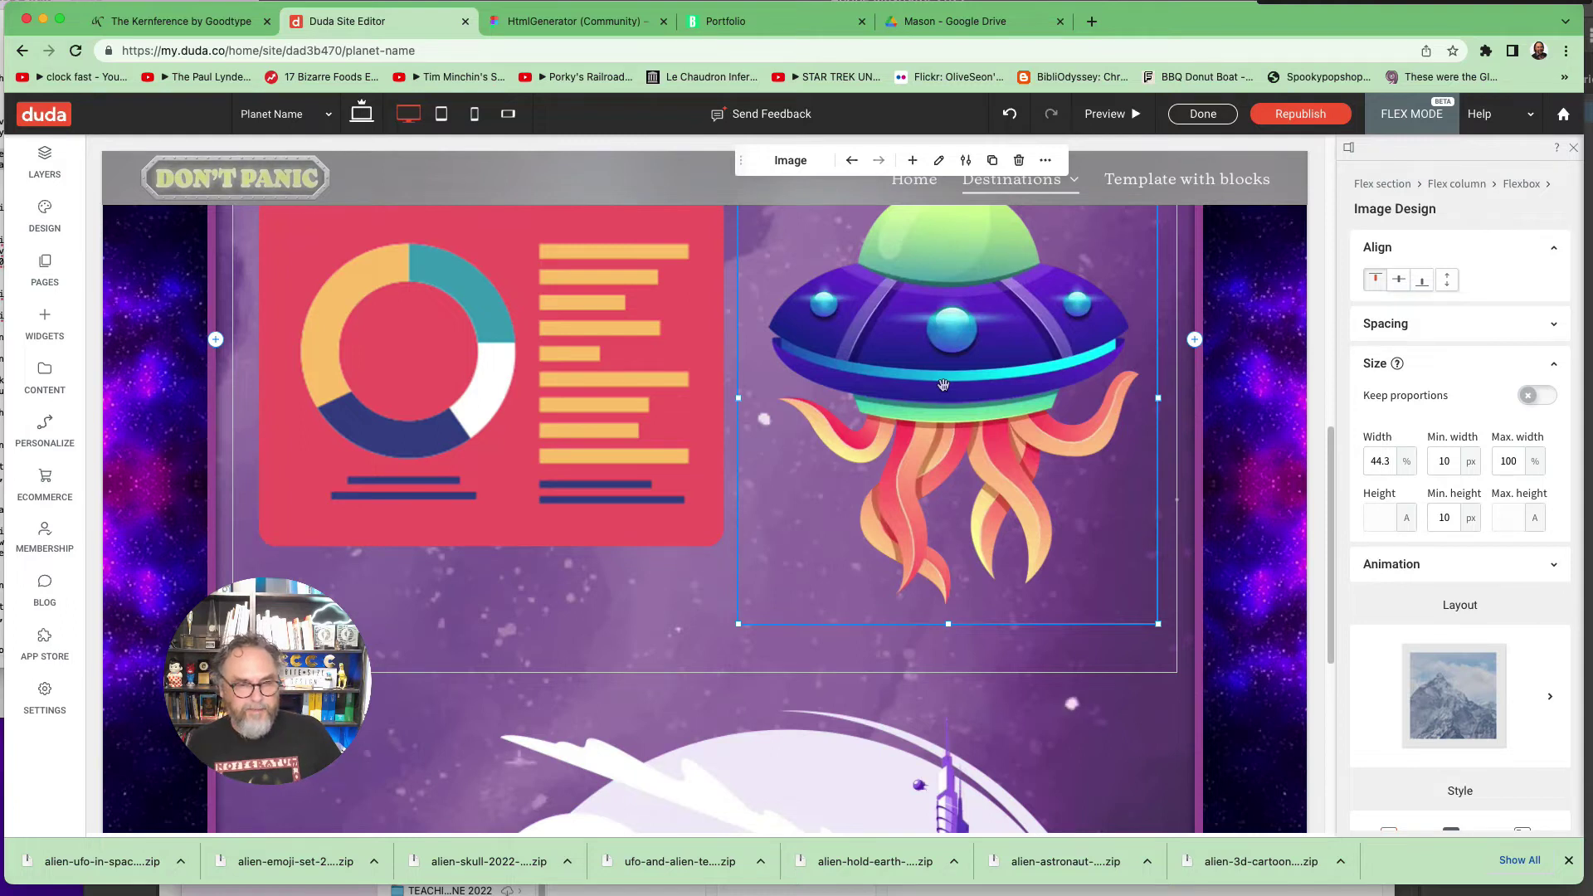
left_click(943, 385)
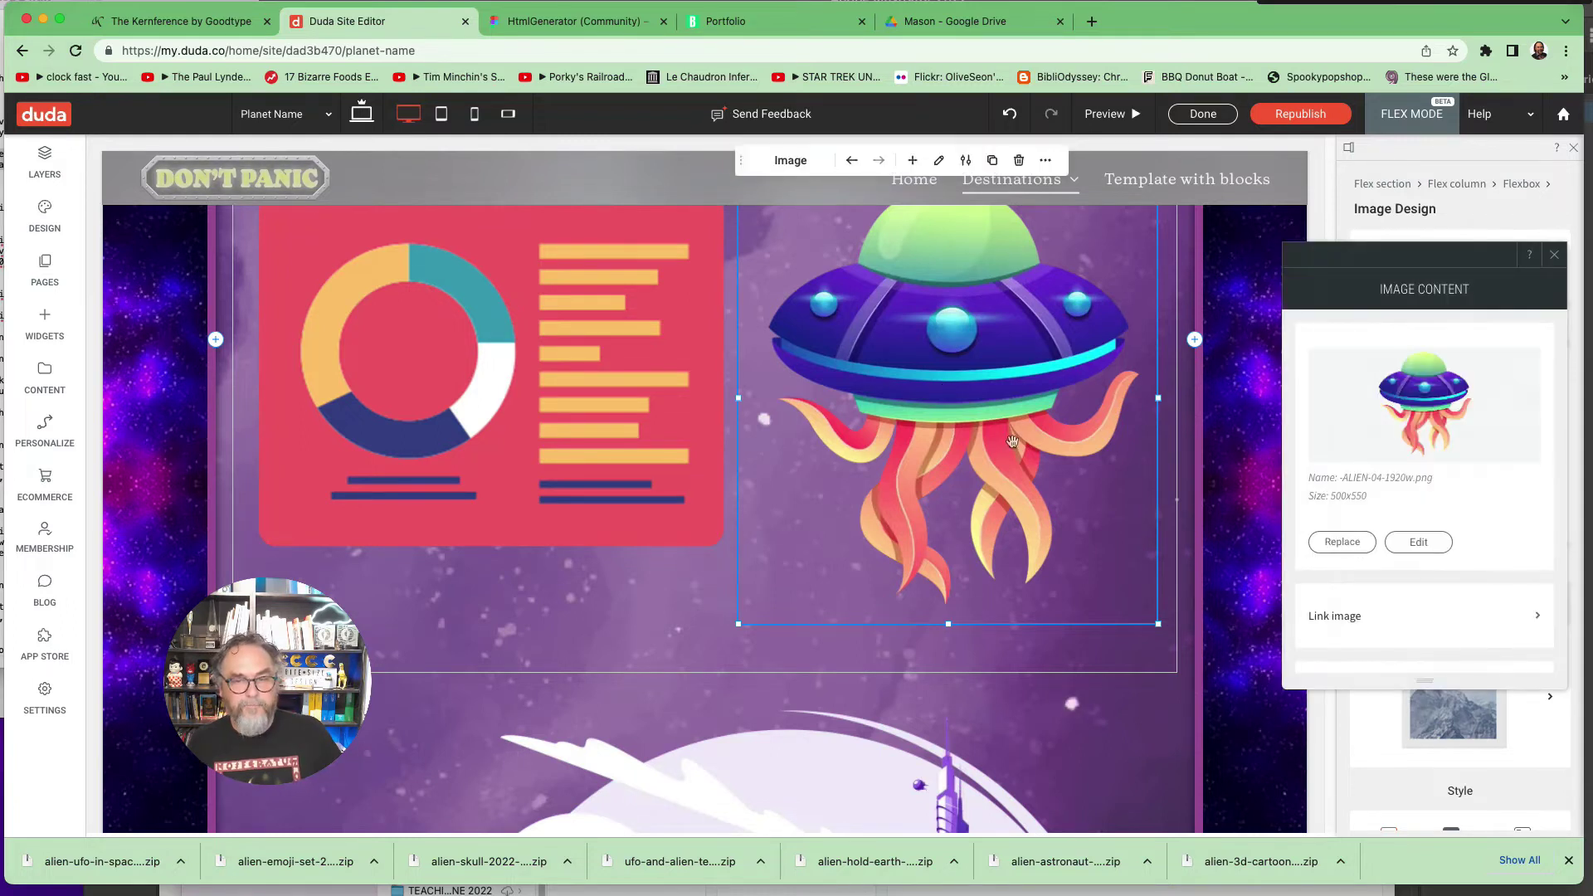
left_click(1342, 542)
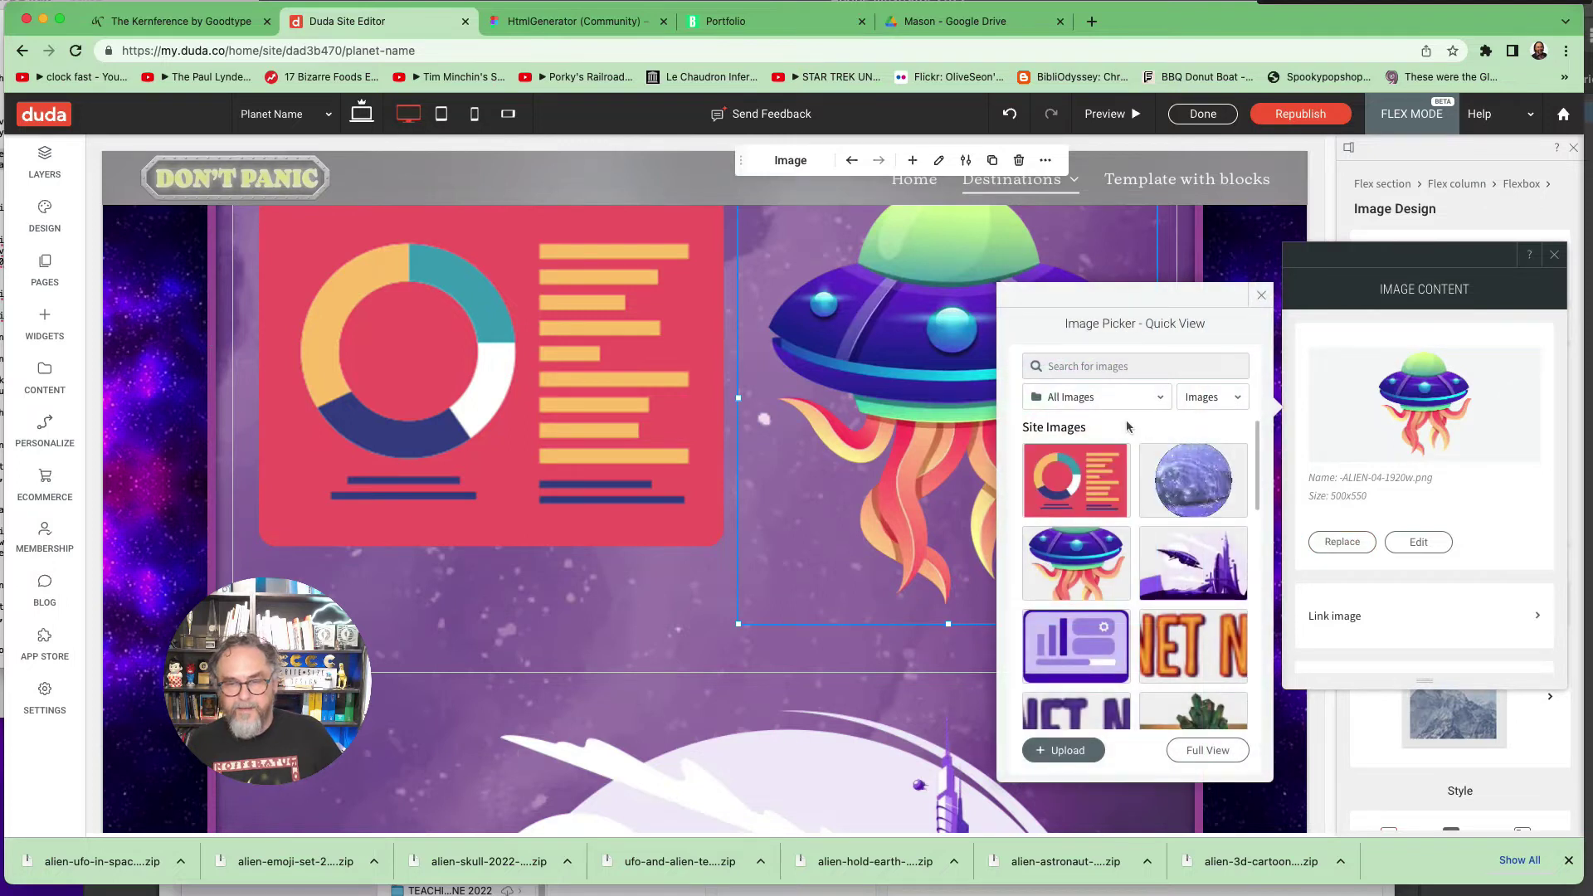
left_click(1092, 752)
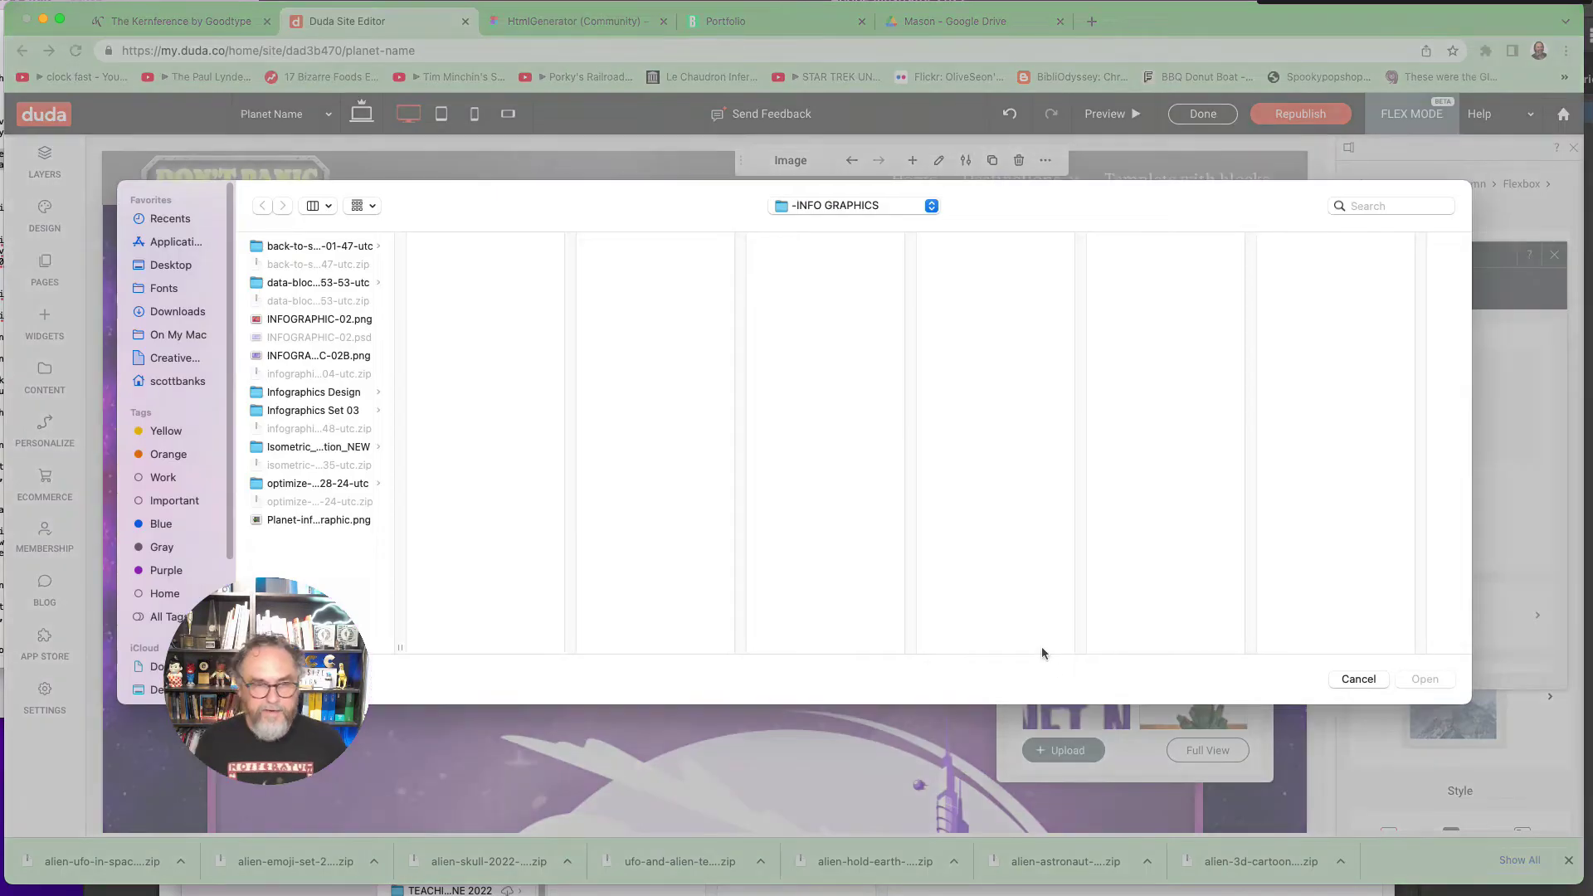
left_click(839, 214)
left_click(833, 226)
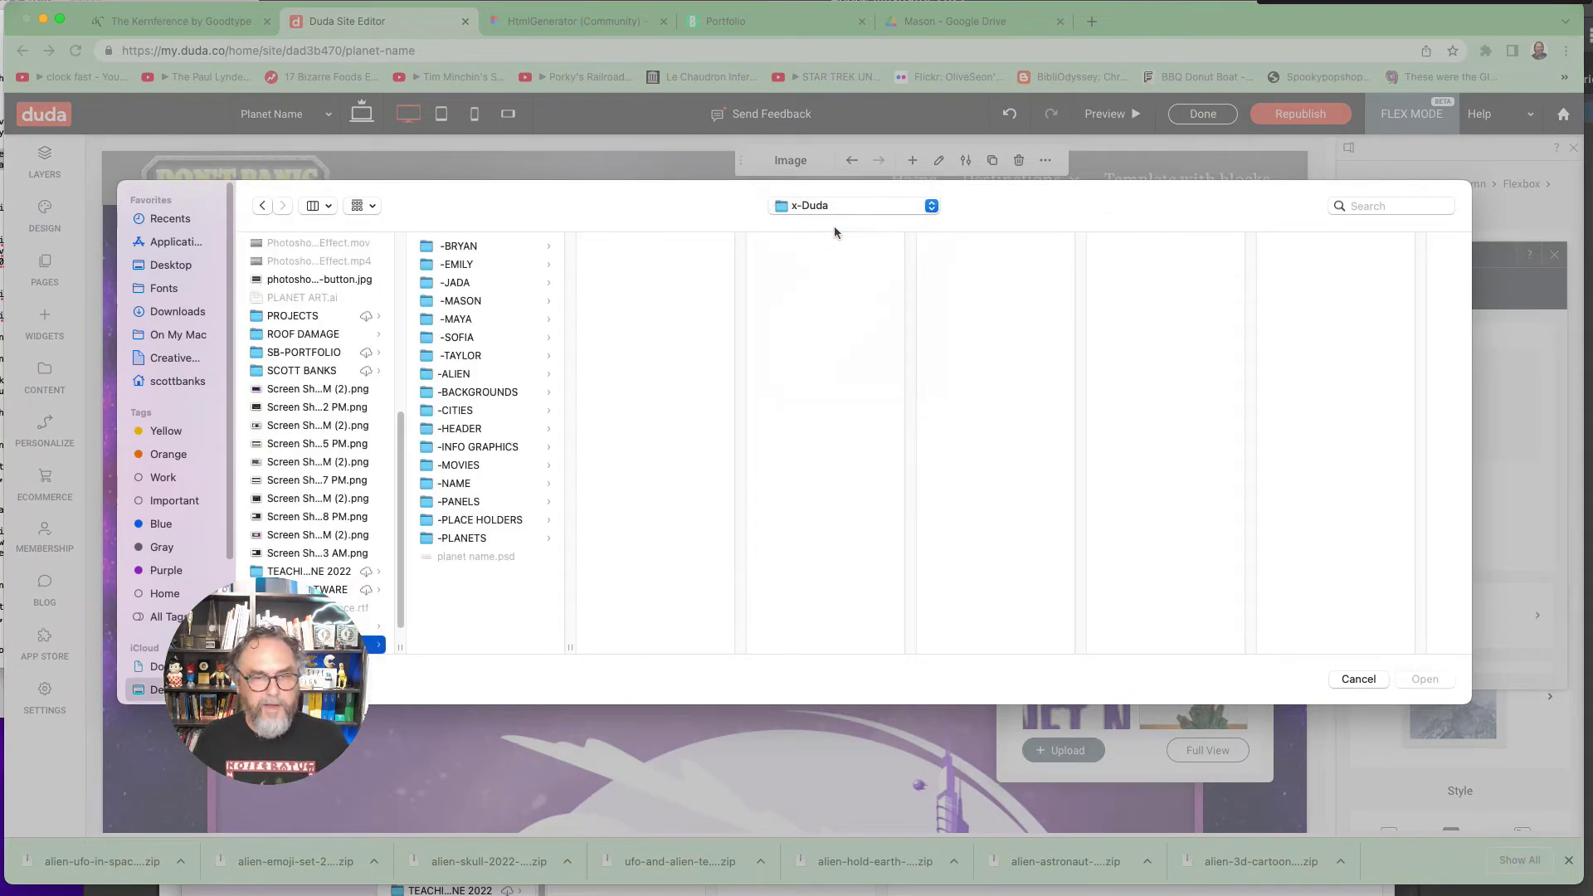
left_click(483, 374)
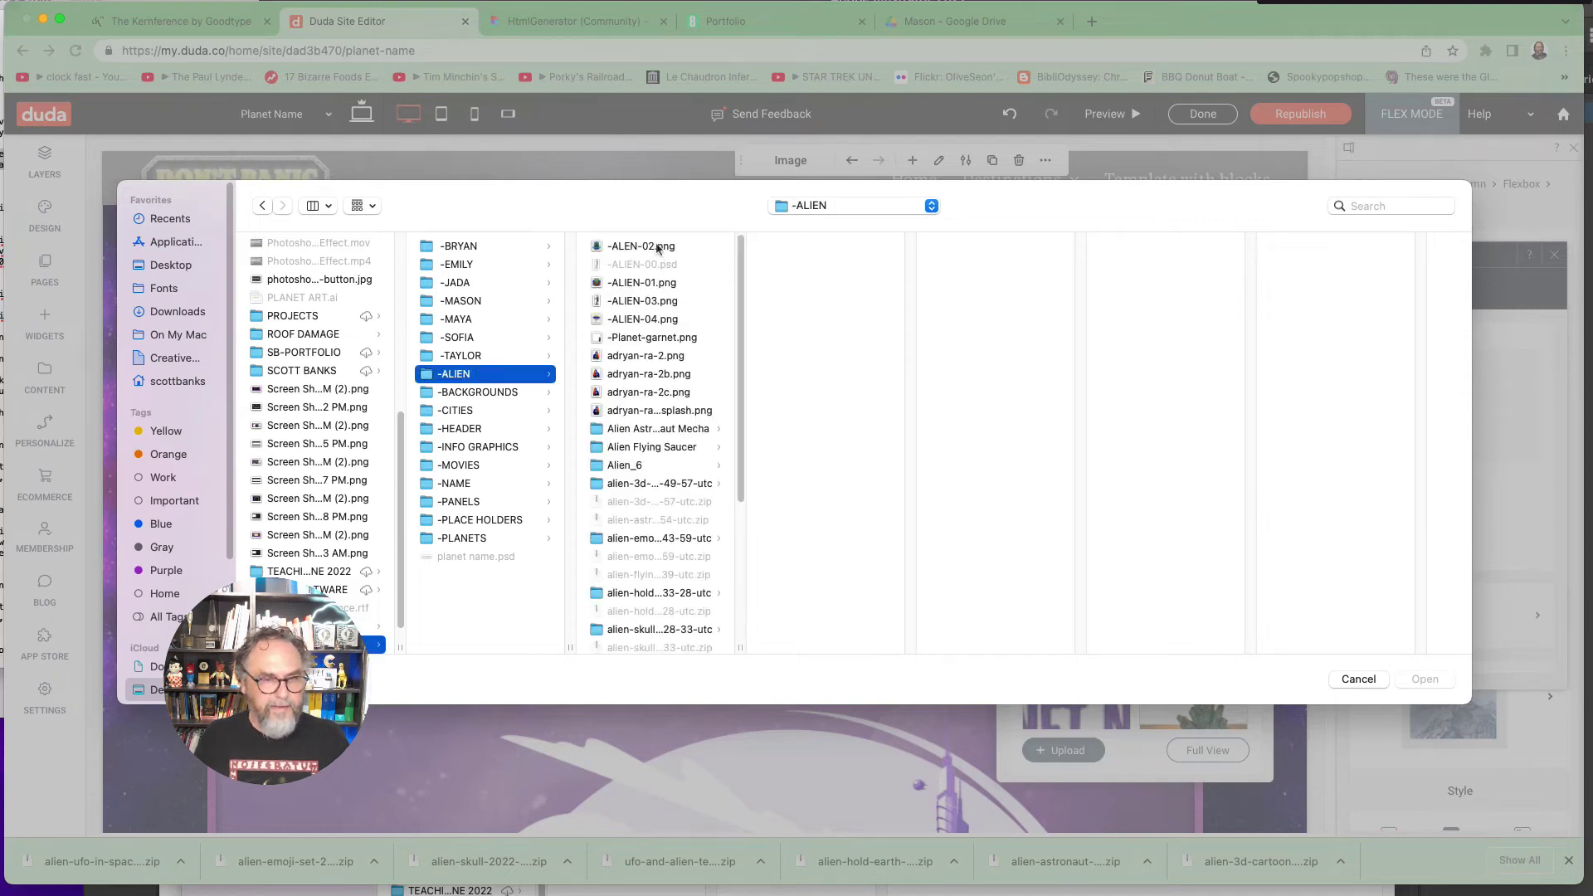
left_click(657, 247)
left_click(639, 304)
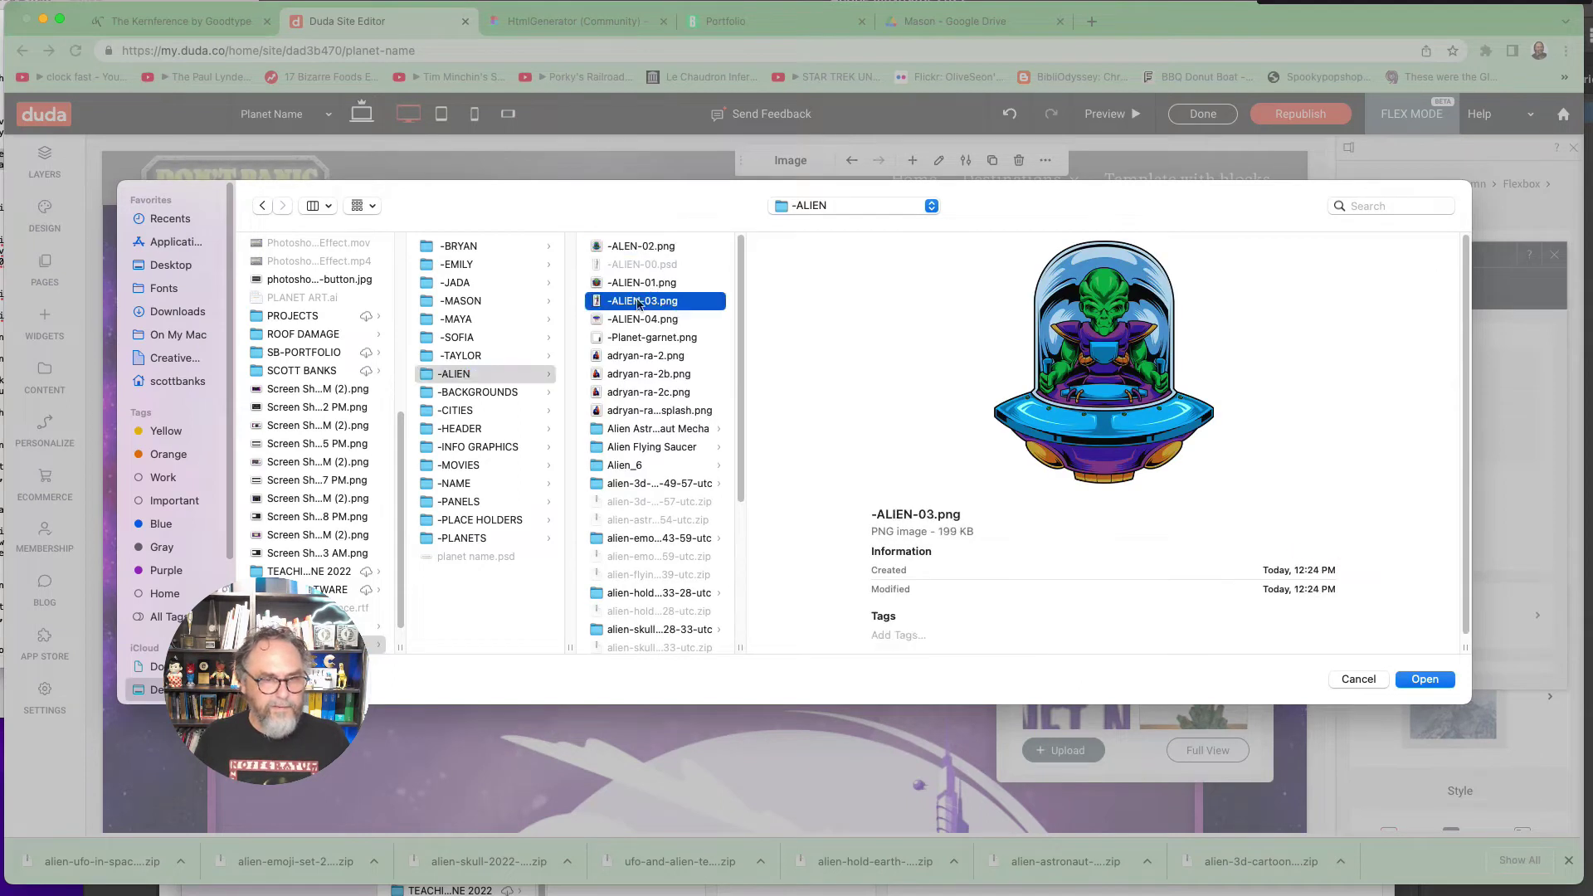
left_click(1438, 679)
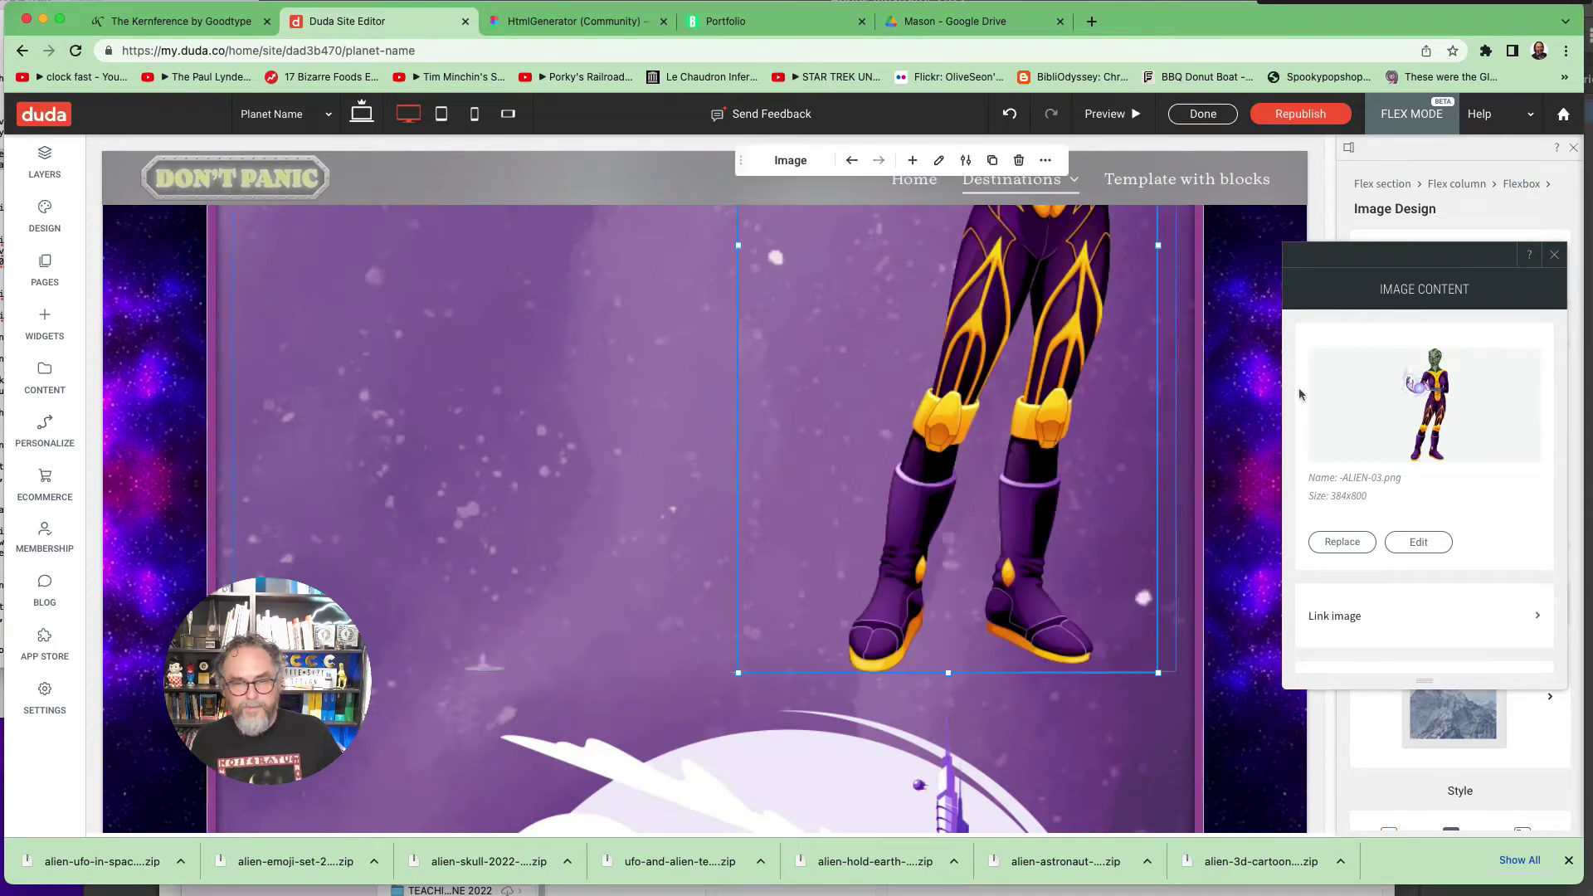
left_click(1553, 255)
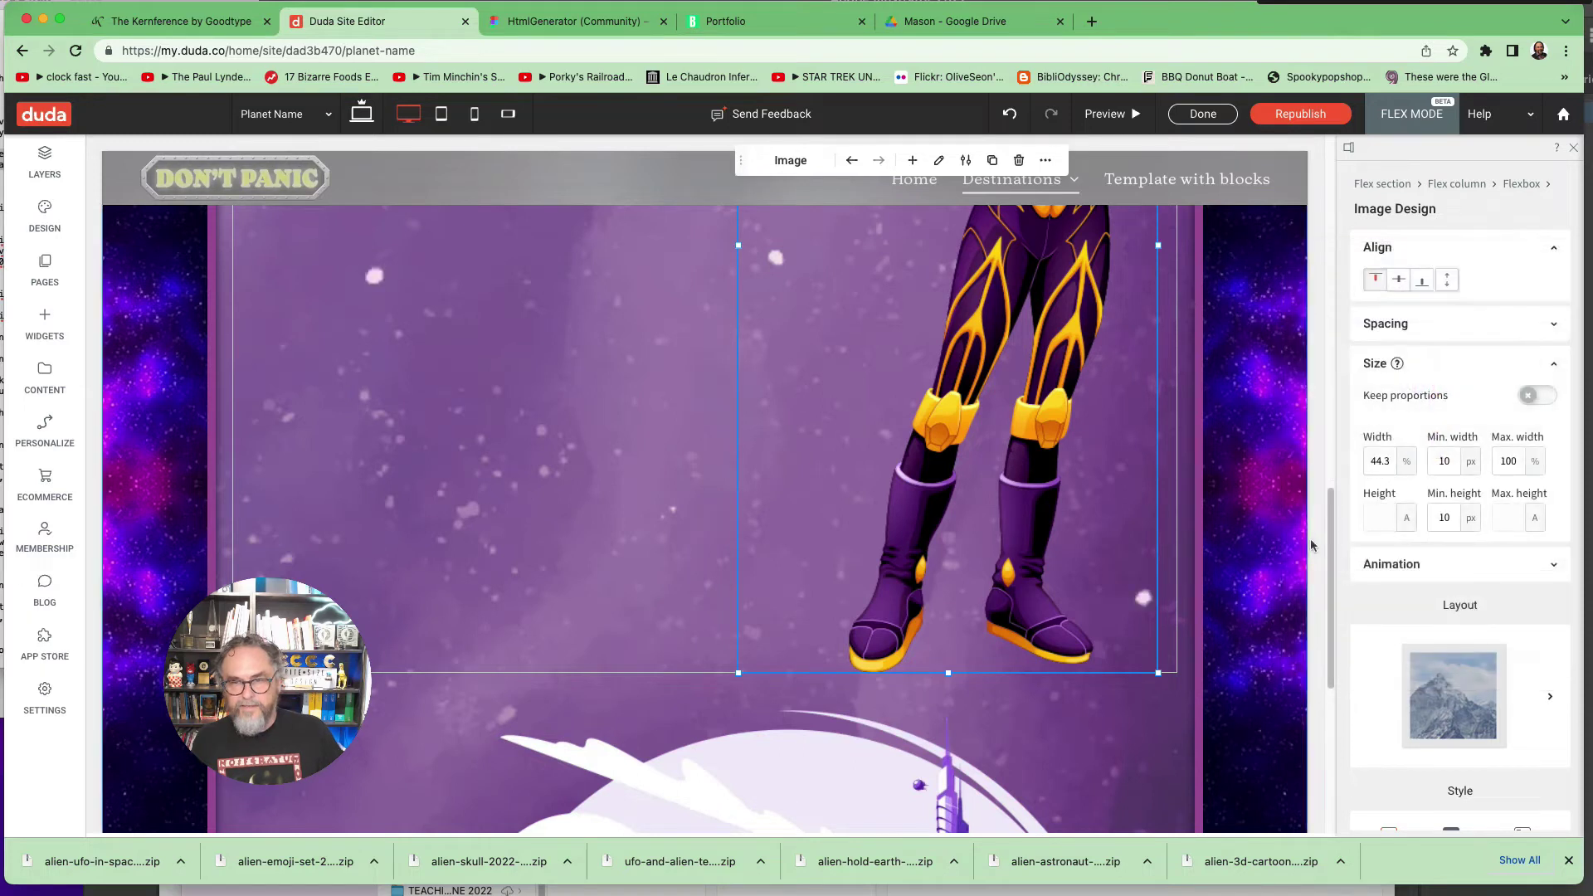
Step: Review the new infographic and alien images, and reduce the alien image's height to about 767 px
scroll(1311, 545, "up", 6)
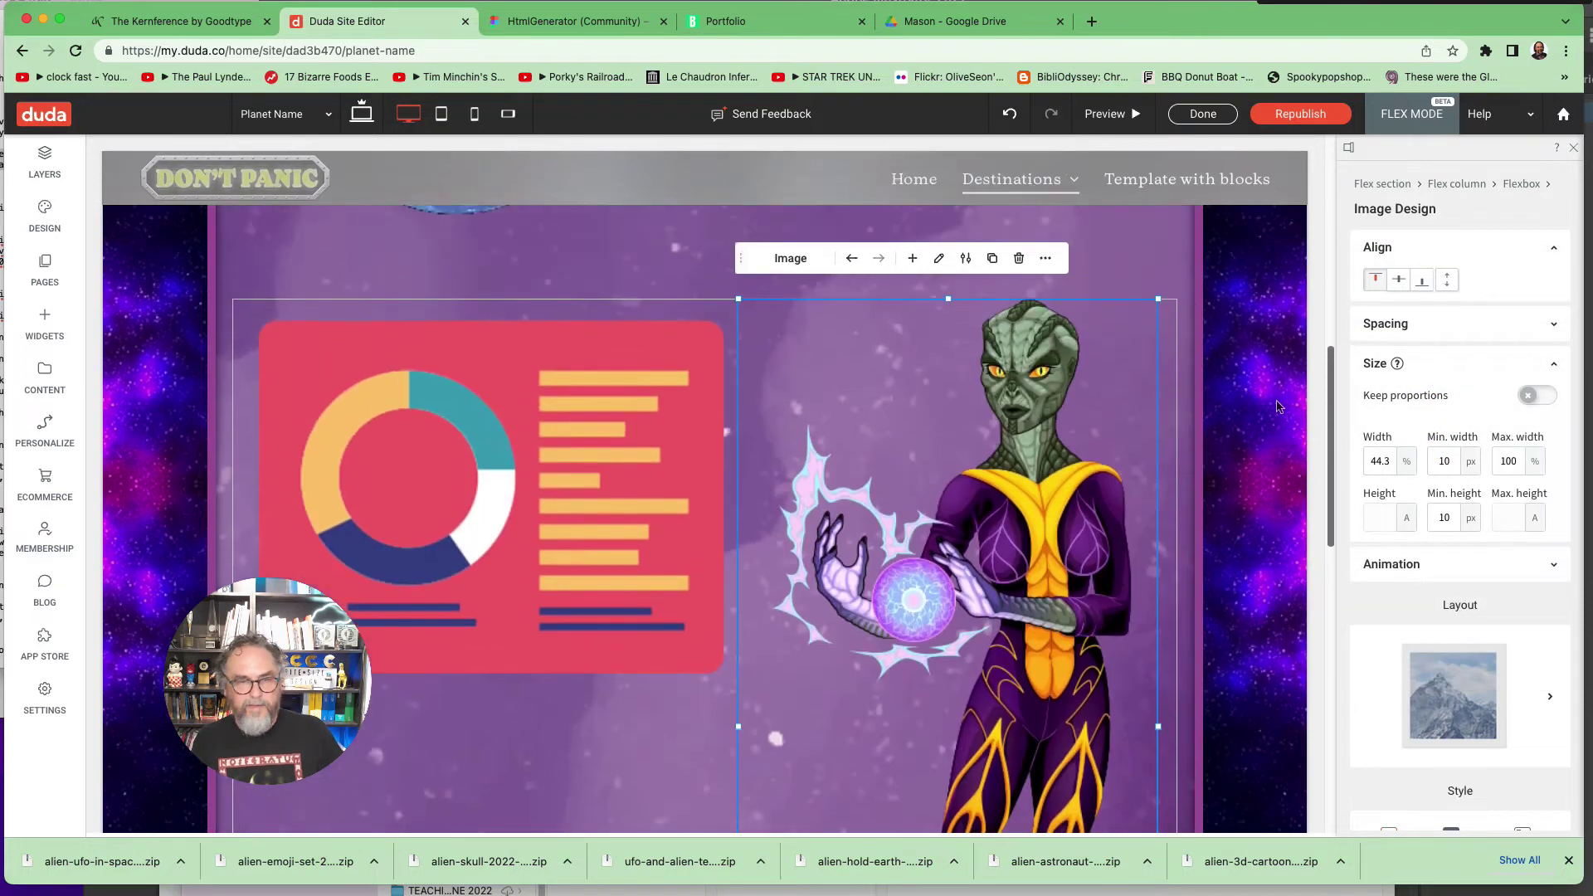
scroll(1278, 406, "down", 4)
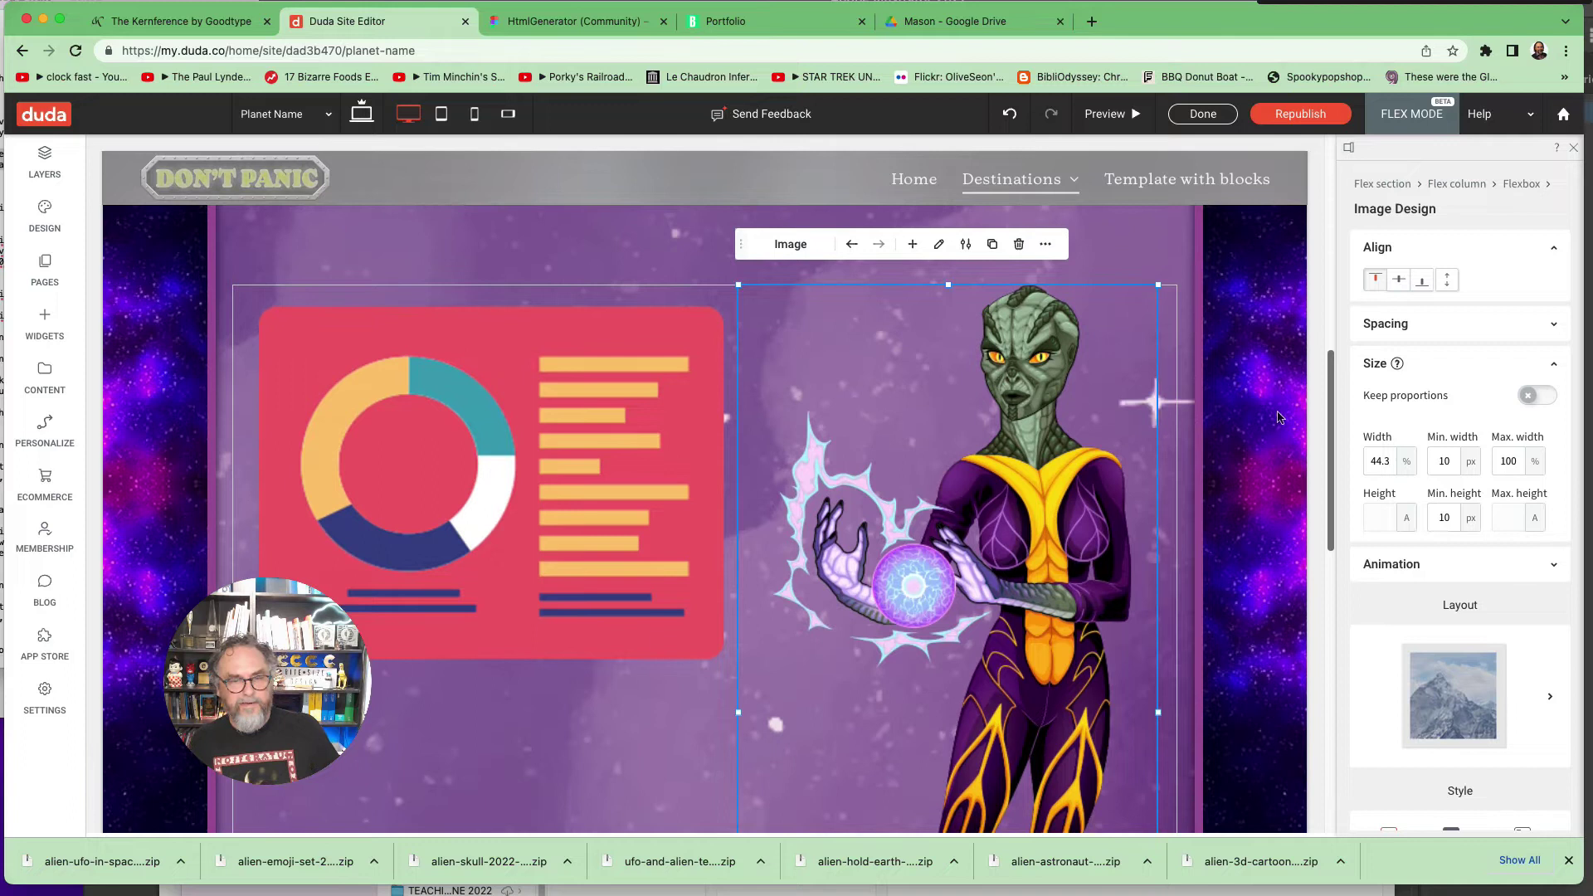
scroll(1274, 477, "down", 3)
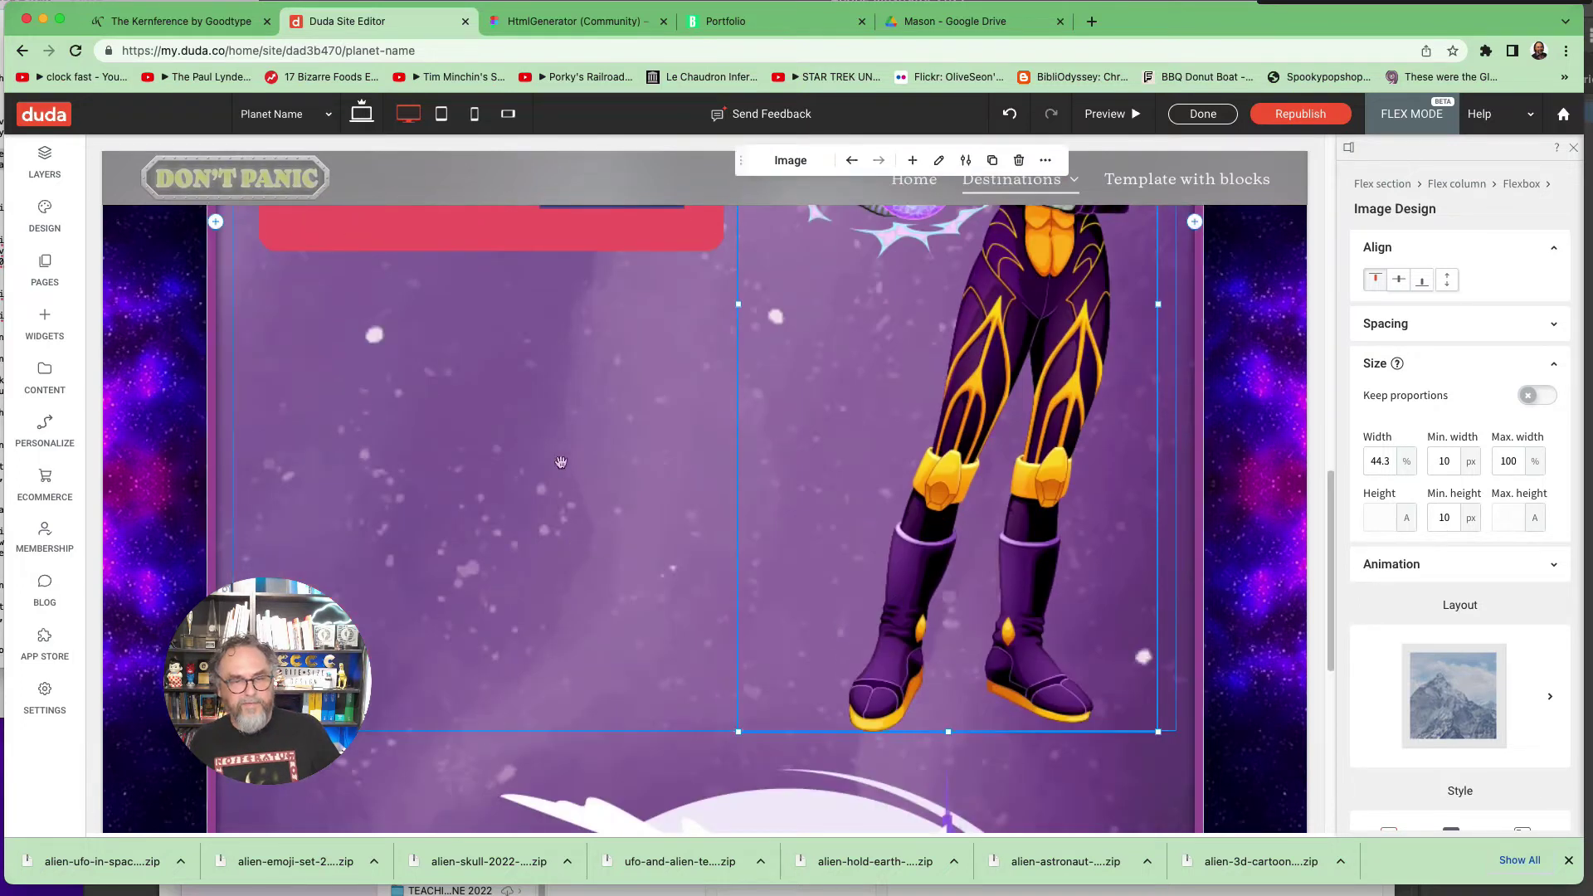
left_click(536, 247)
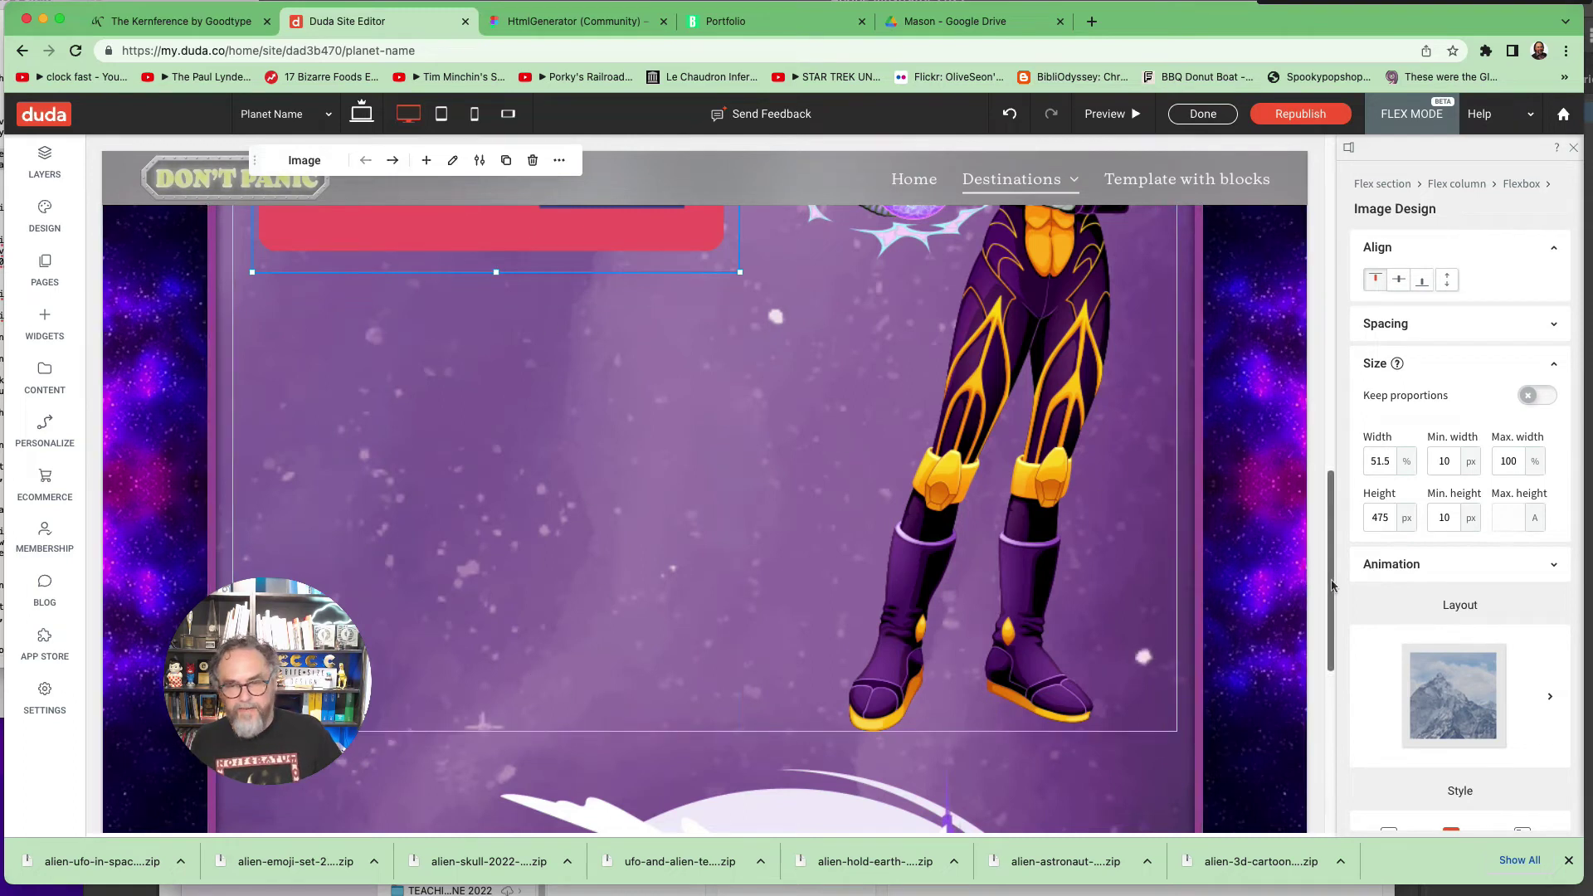
scroll(1319, 521, "up", 3)
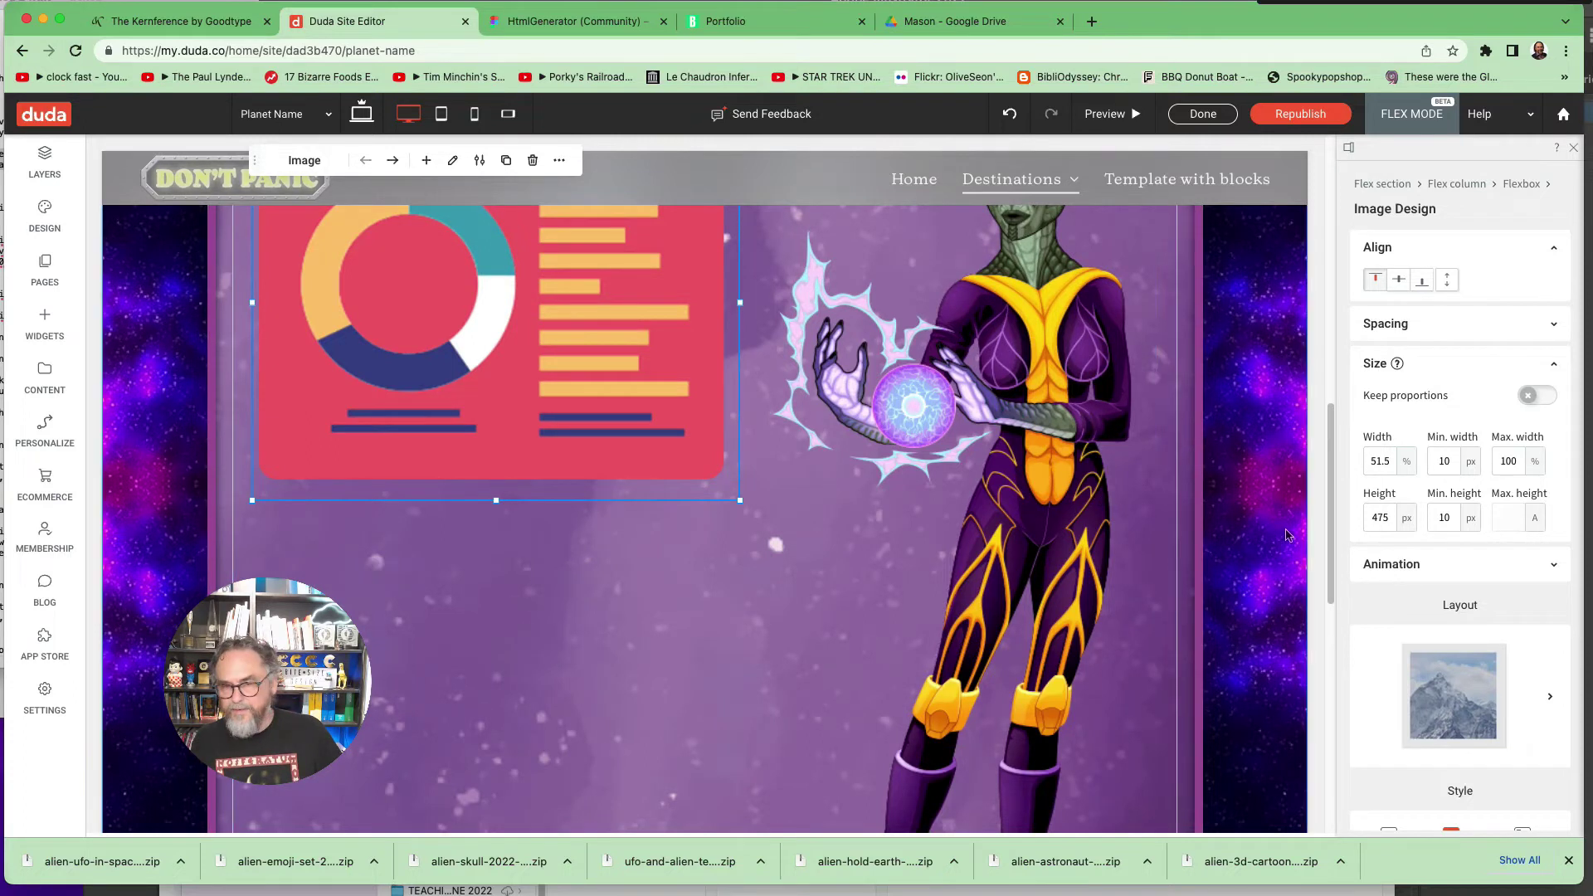
left_click(1066, 518)
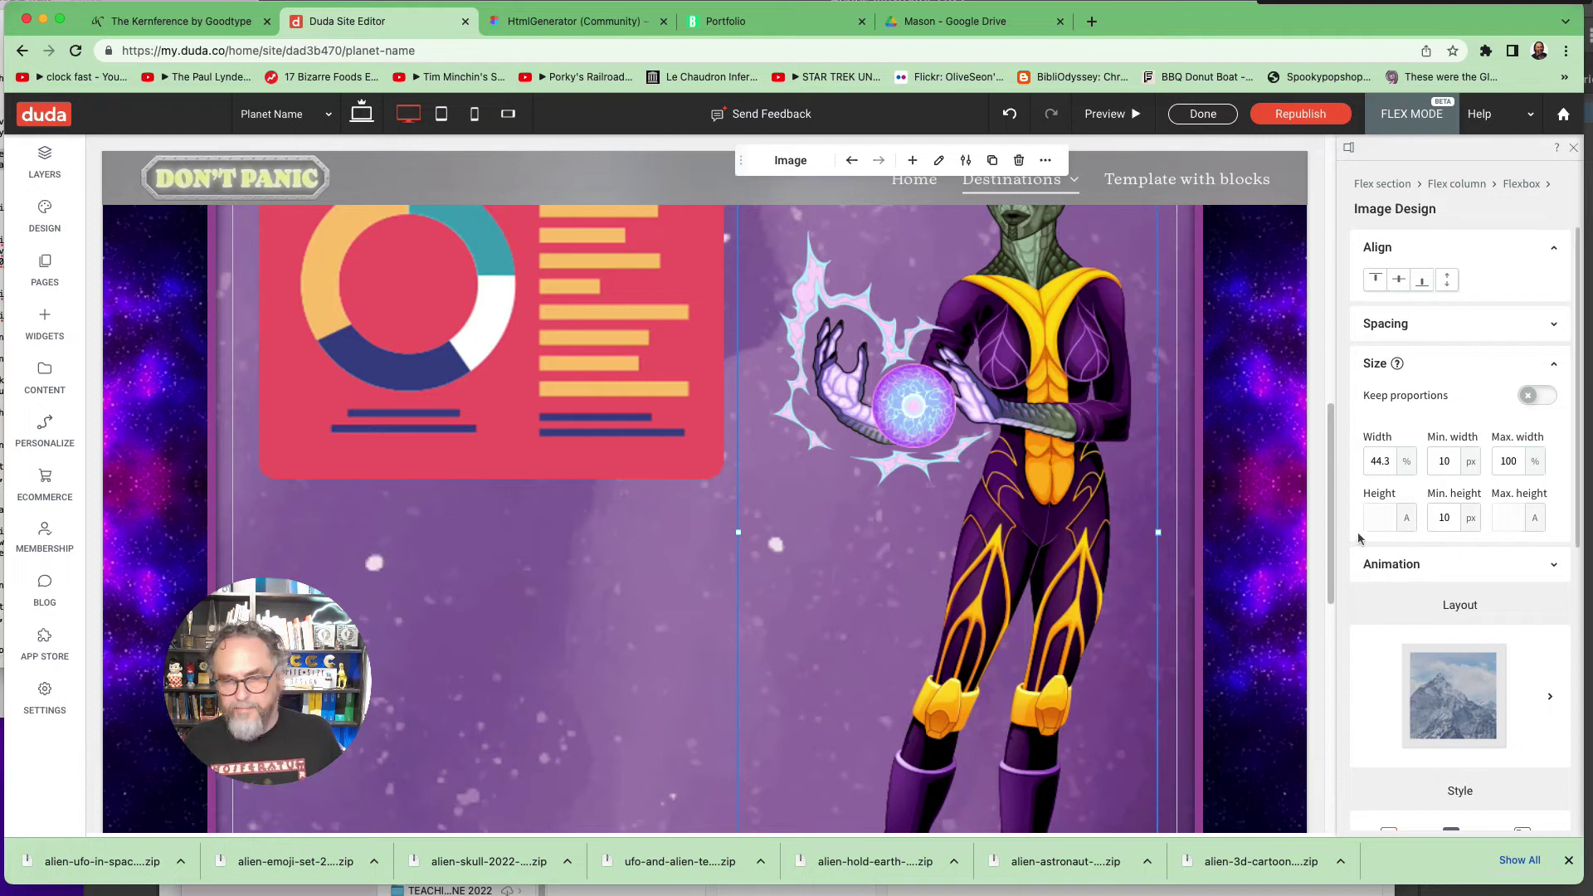
left_click_drag(1331, 535, 1330, 617)
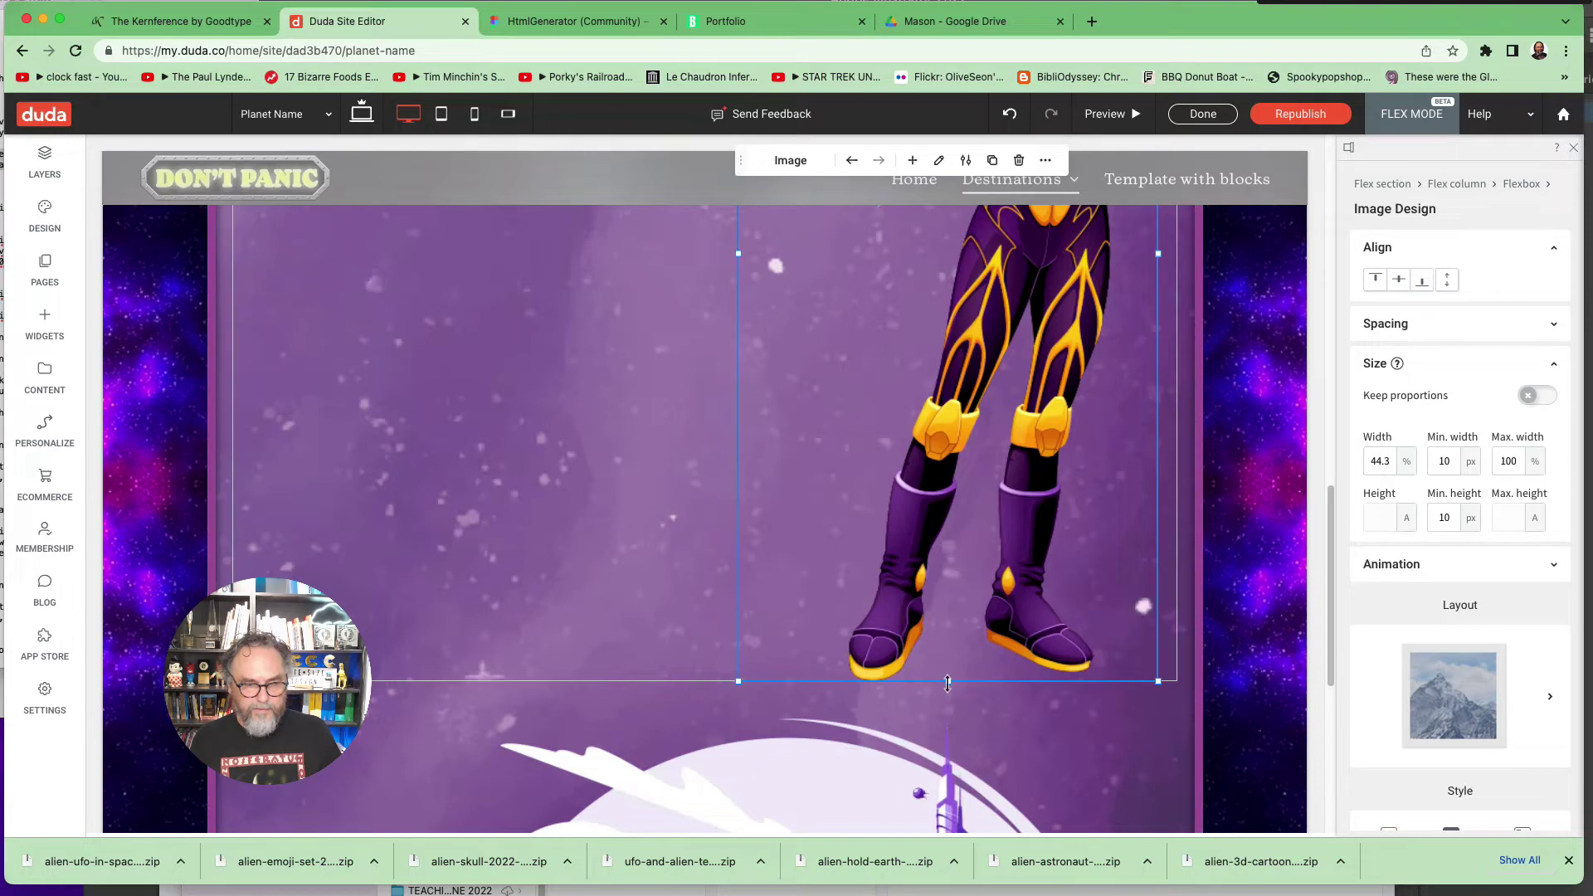
left_click_drag(947, 682, 946, 604)
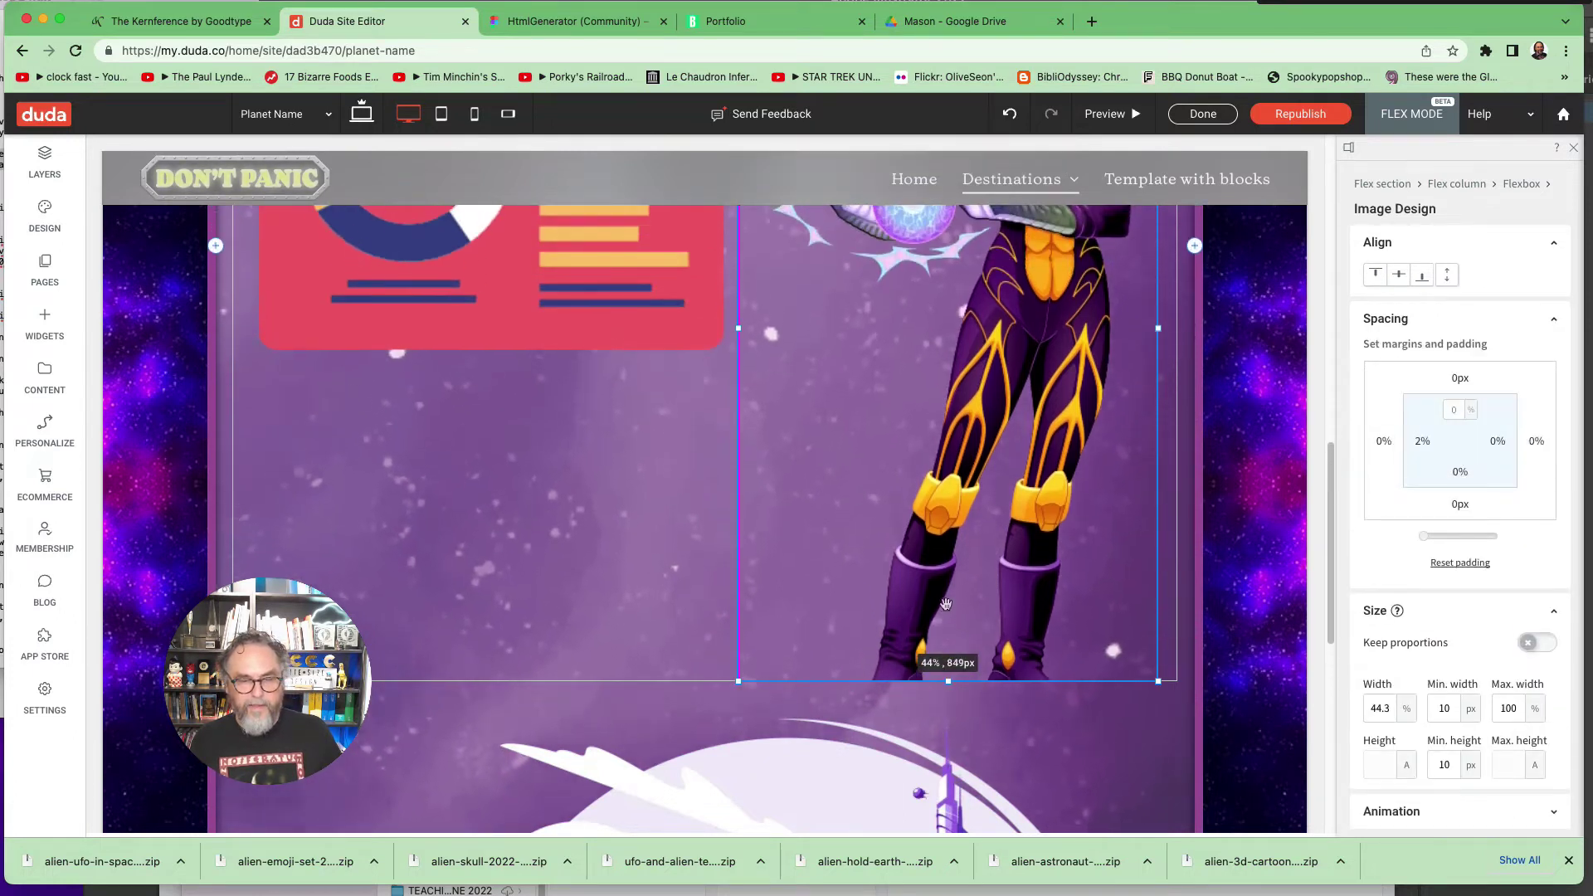
key("super+Tab")
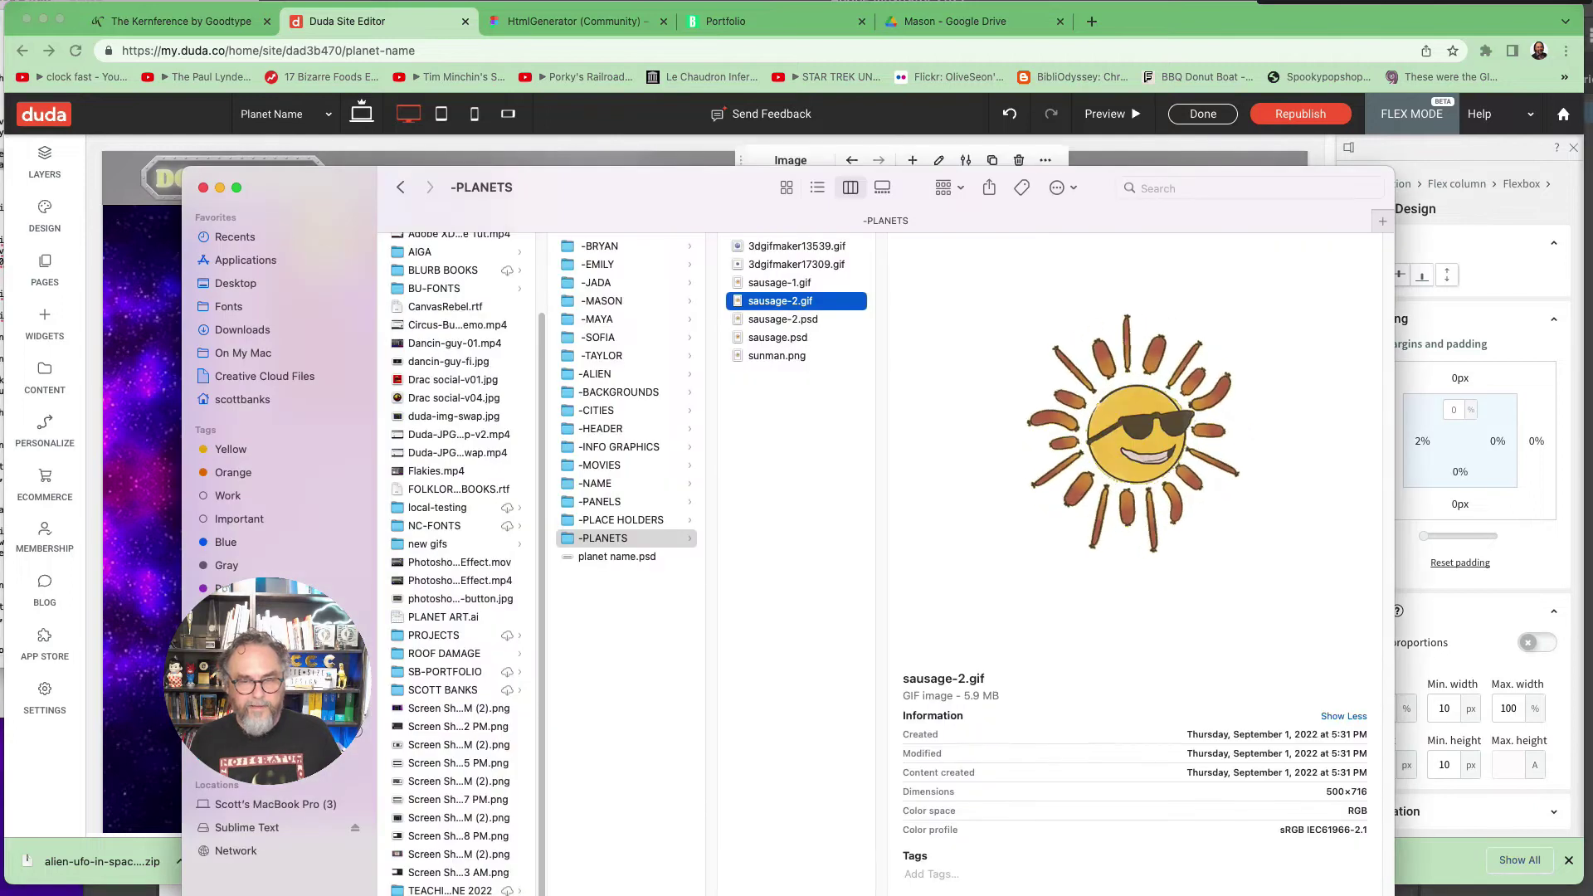
key("super+Tab")
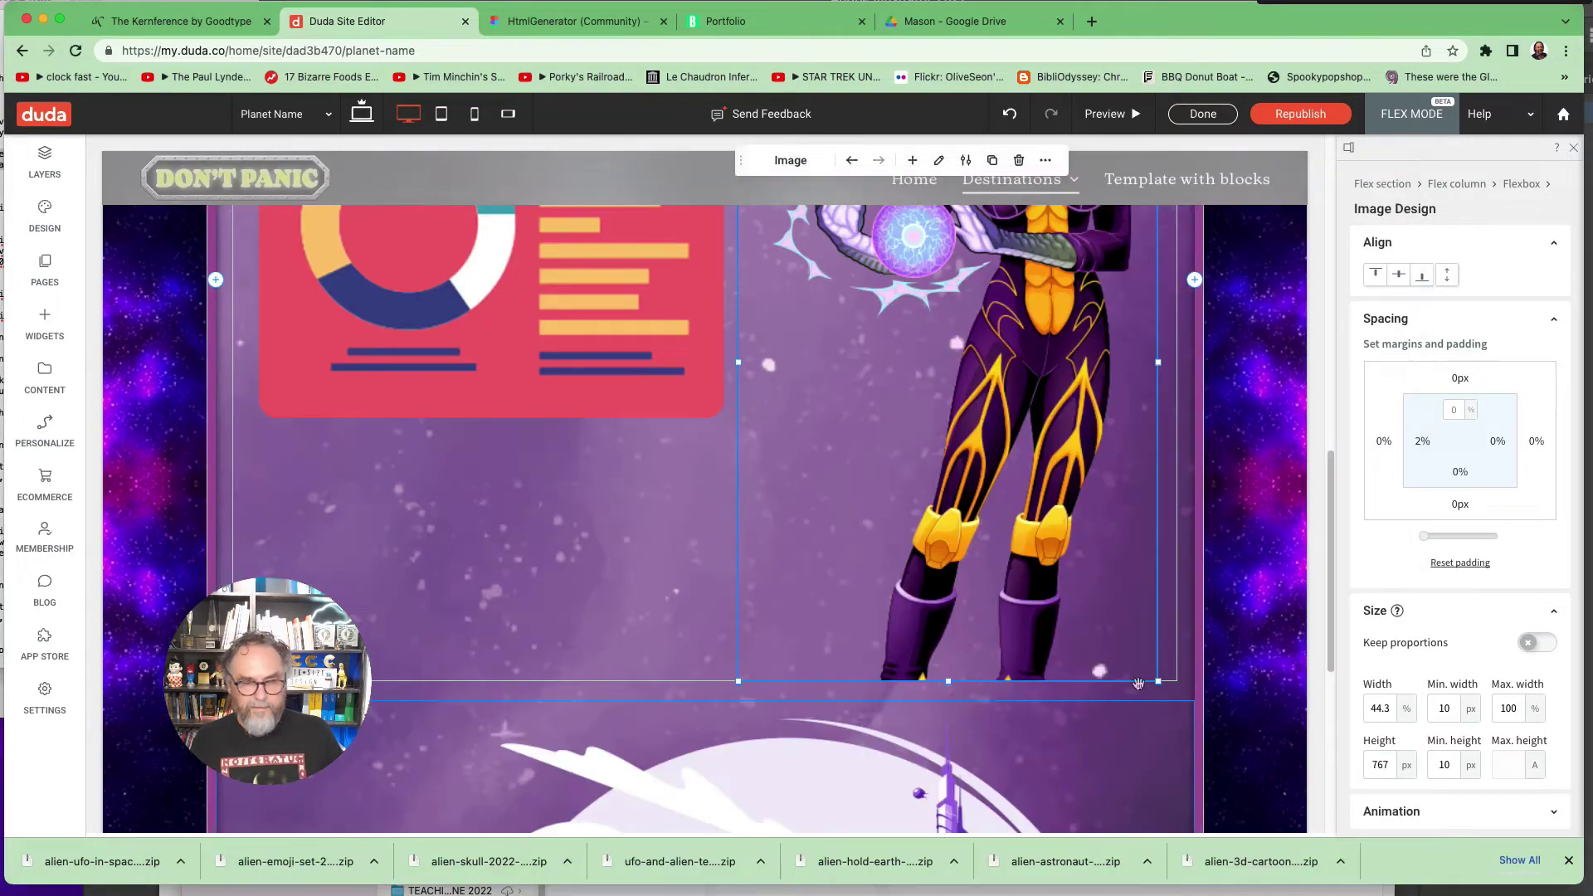
Step: Scale the alien image down to about 21.8% width and 535 px height, keeping the whole figure in its frame
left_click_drag(947, 680, 1033, 838)
left_click_drag(1162, 741, 1072, 589)
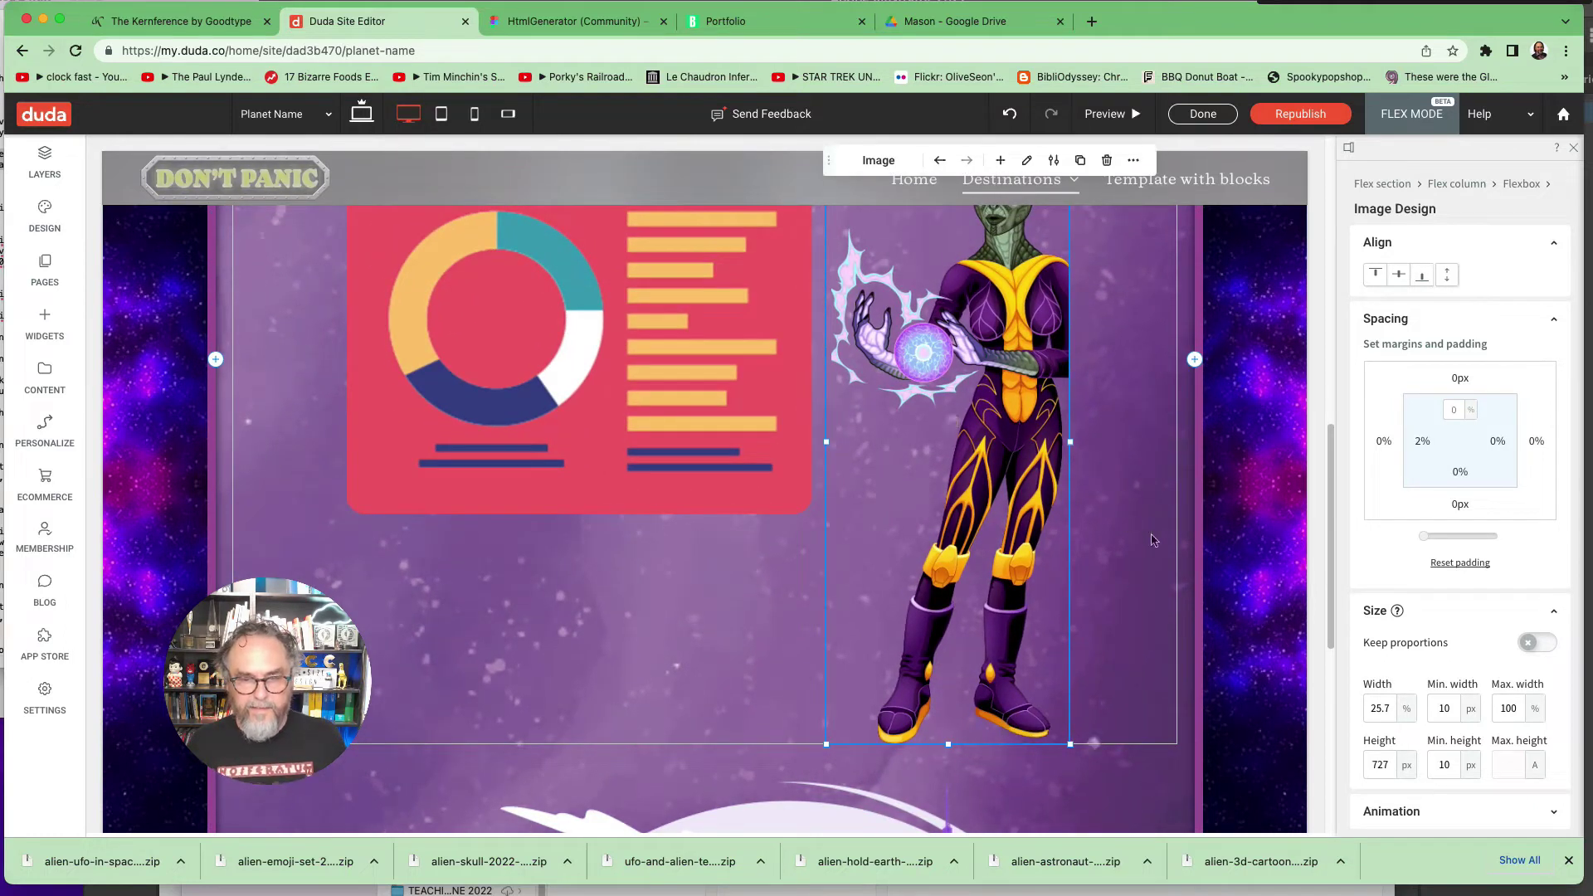
scroll(1324, 521, "up", 2)
left_click_drag(1071, 534, 1089, 539)
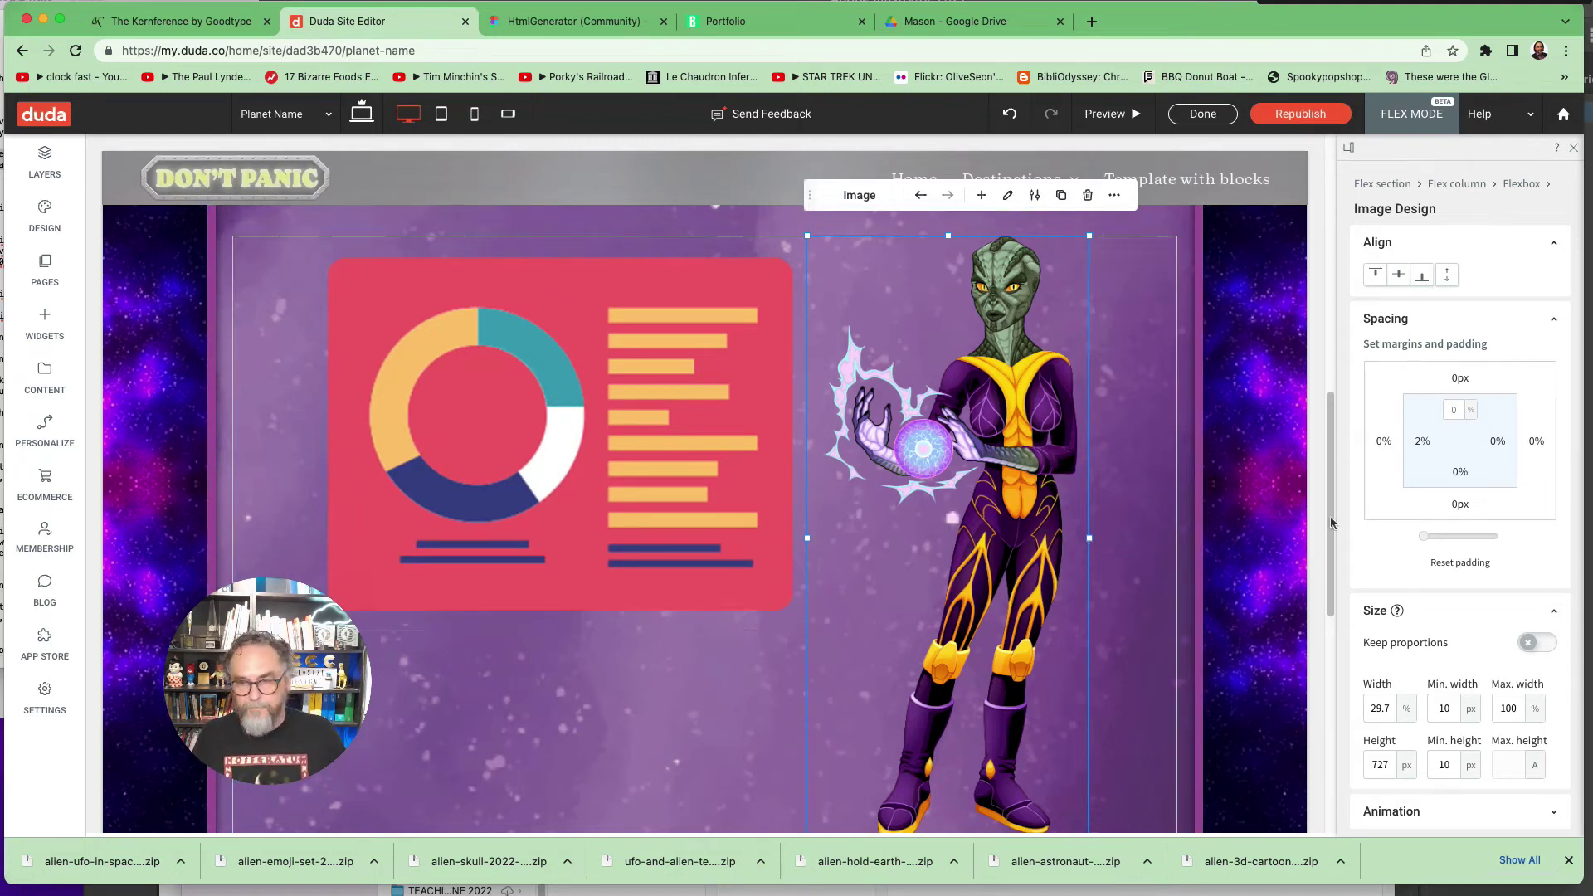
scroll(1329, 525, "down", 1)
scroll(1329, 525, "down", 2)
scroll(1178, 326, "up", 3)
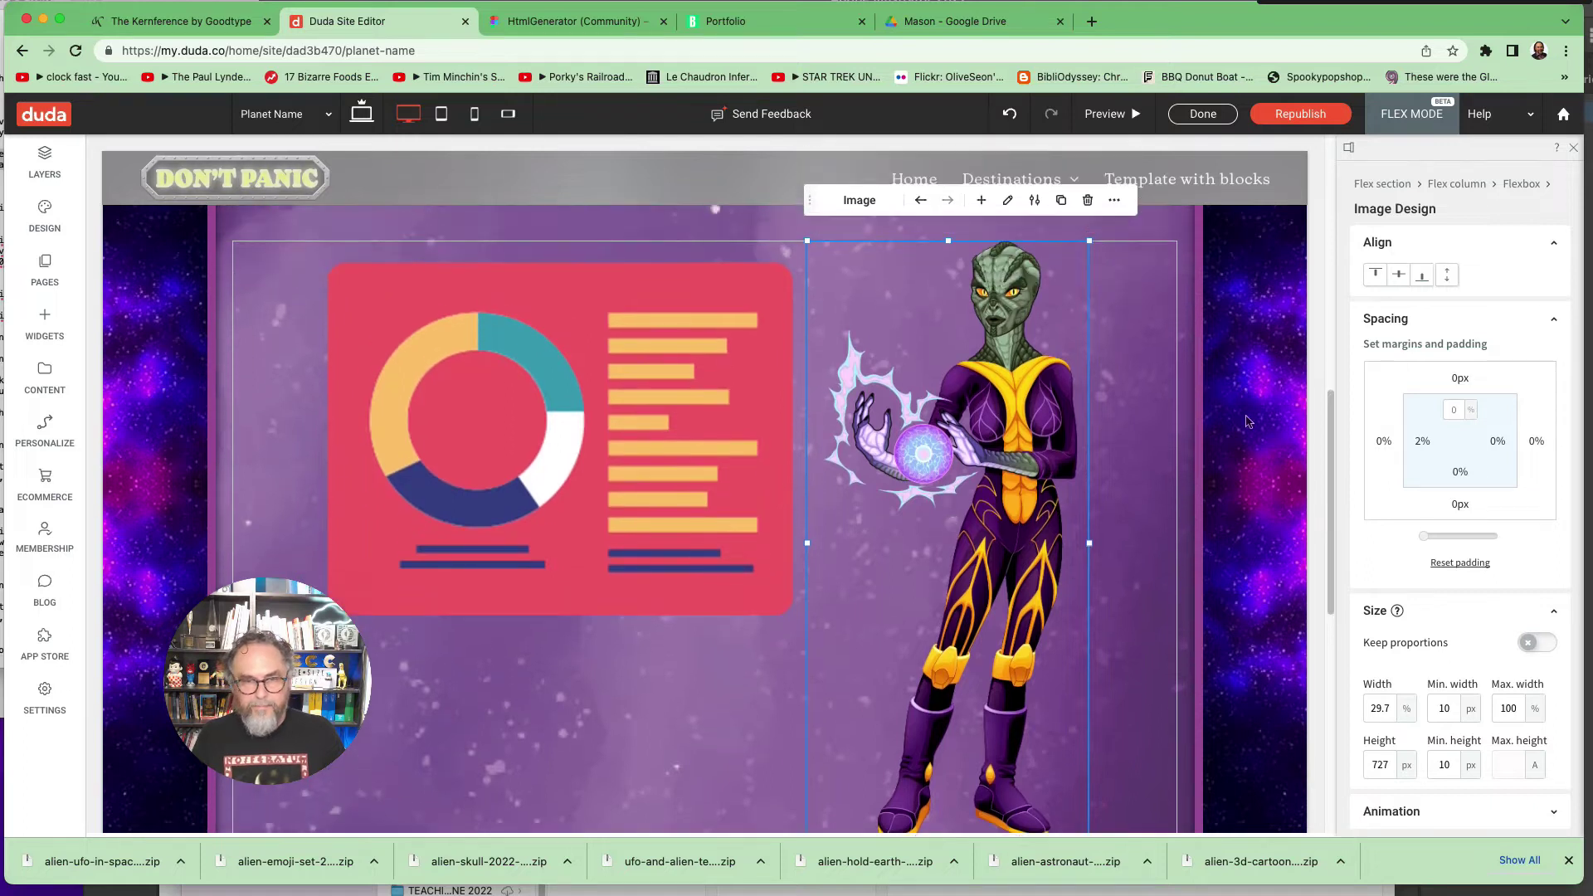
left_click_drag(1090, 240, 1068, 298)
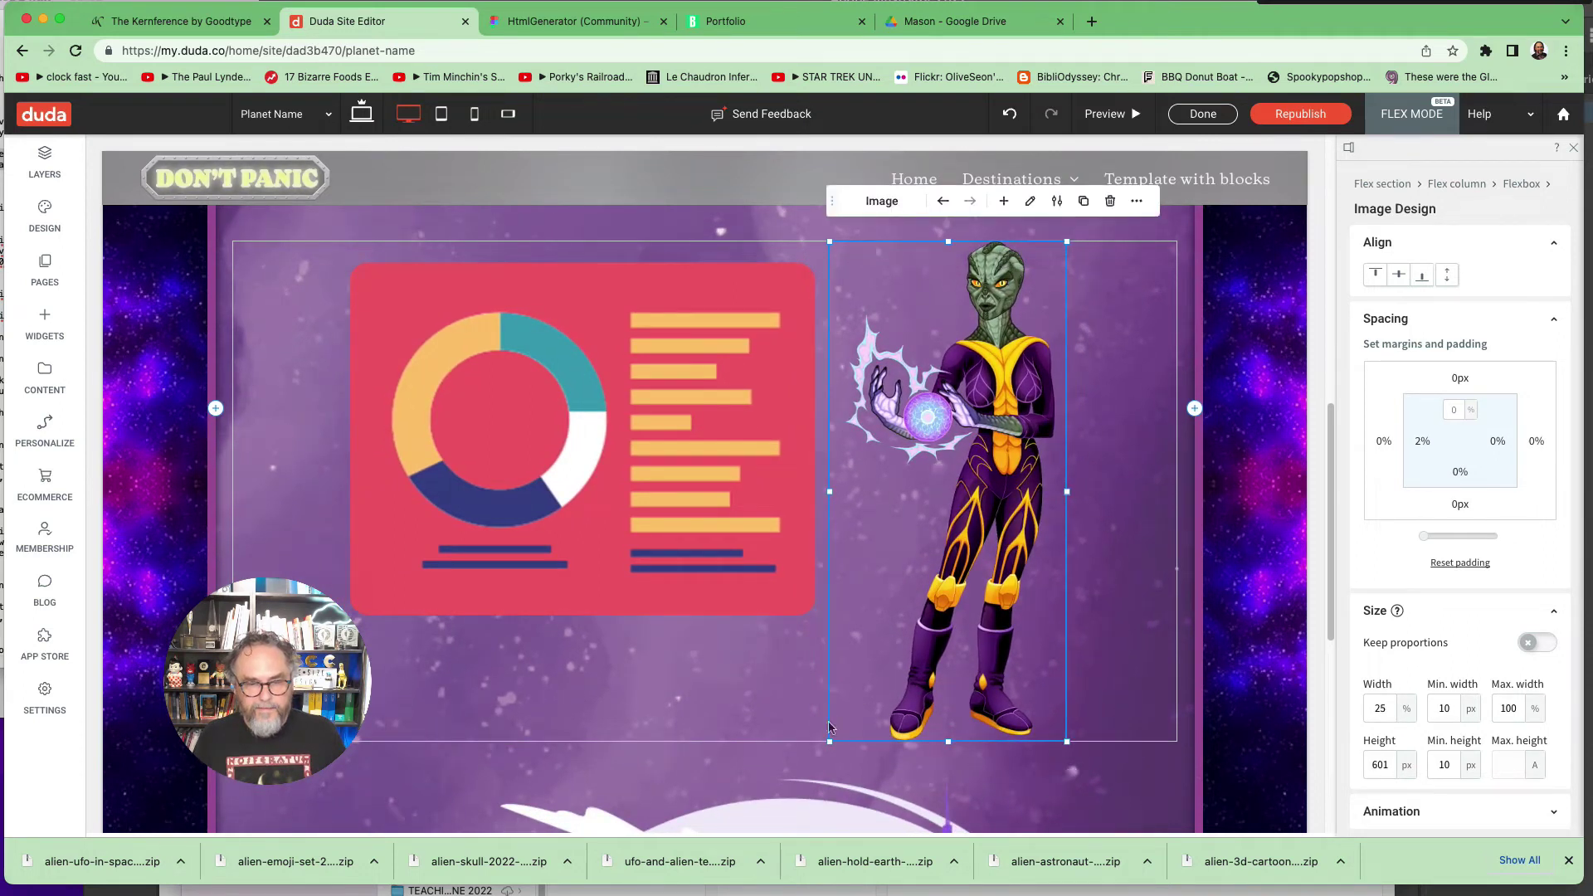
left_click_drag(830, 740, 844, 714)
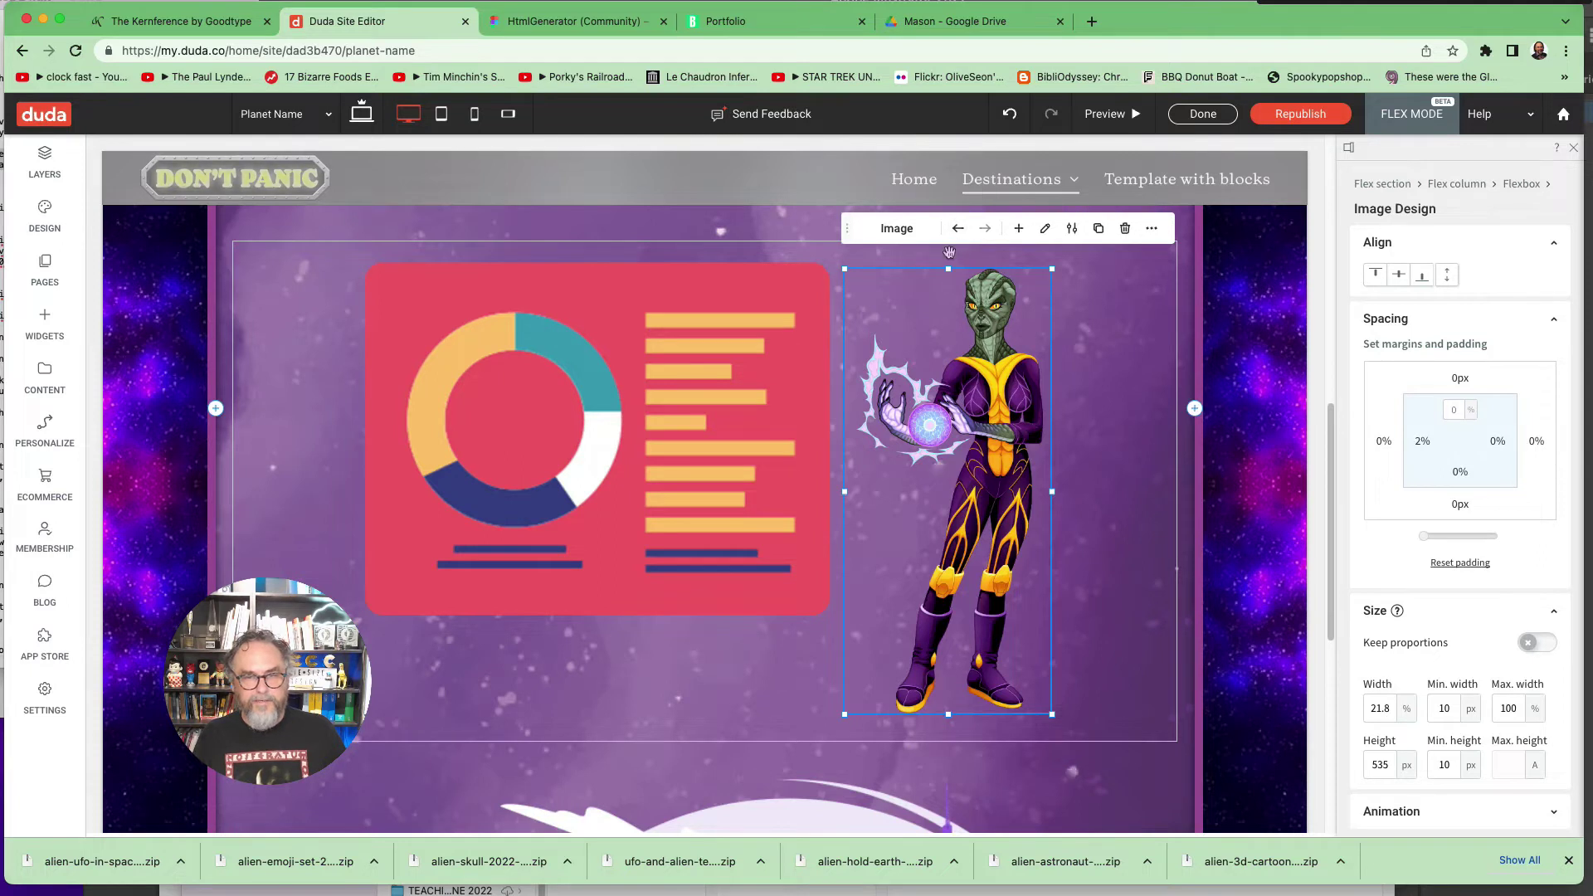
Step: Try the alien image ahead of the infographic, and return it to its original place in the row
left_click(958, 228)
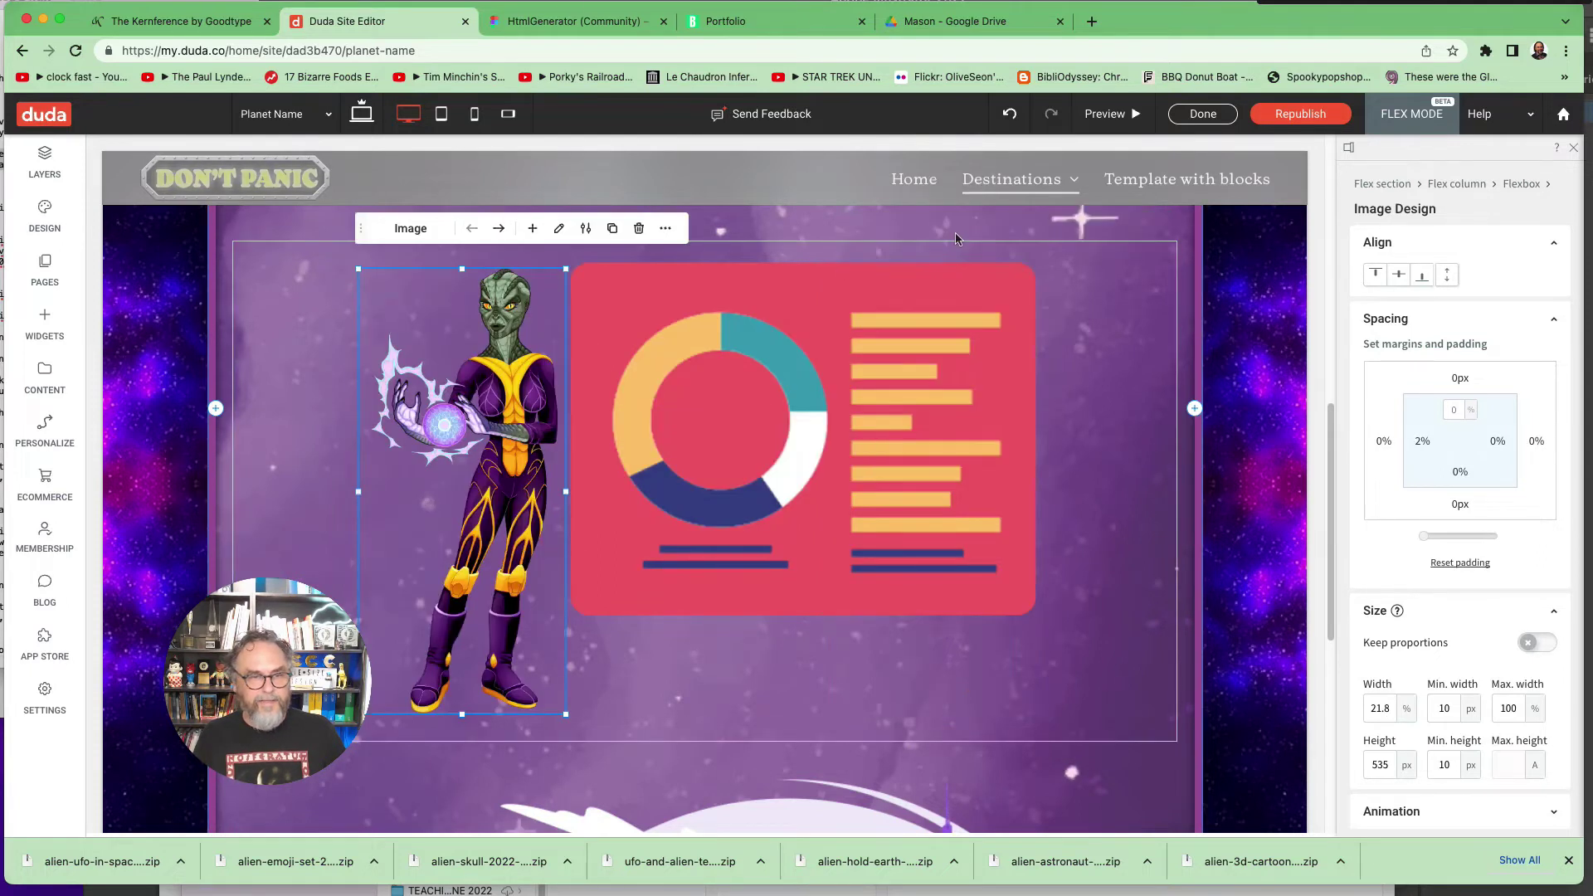
left_click(506, 231)
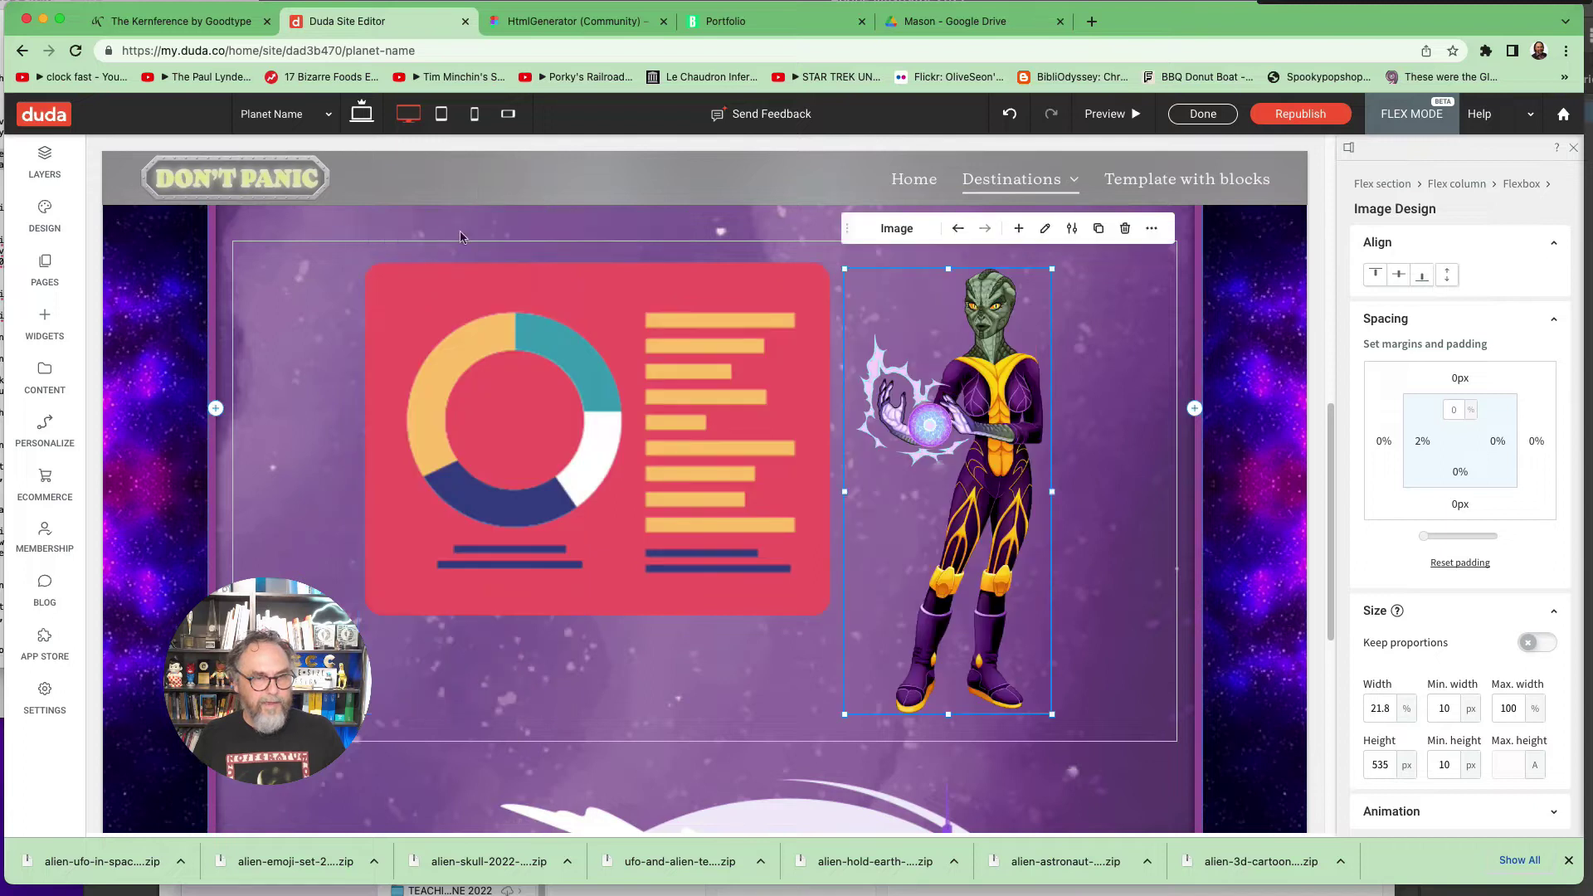
Step: Compare the design settings of the infographic and alien images, and set the alien image's style to Full image
left_click(1071, 228)
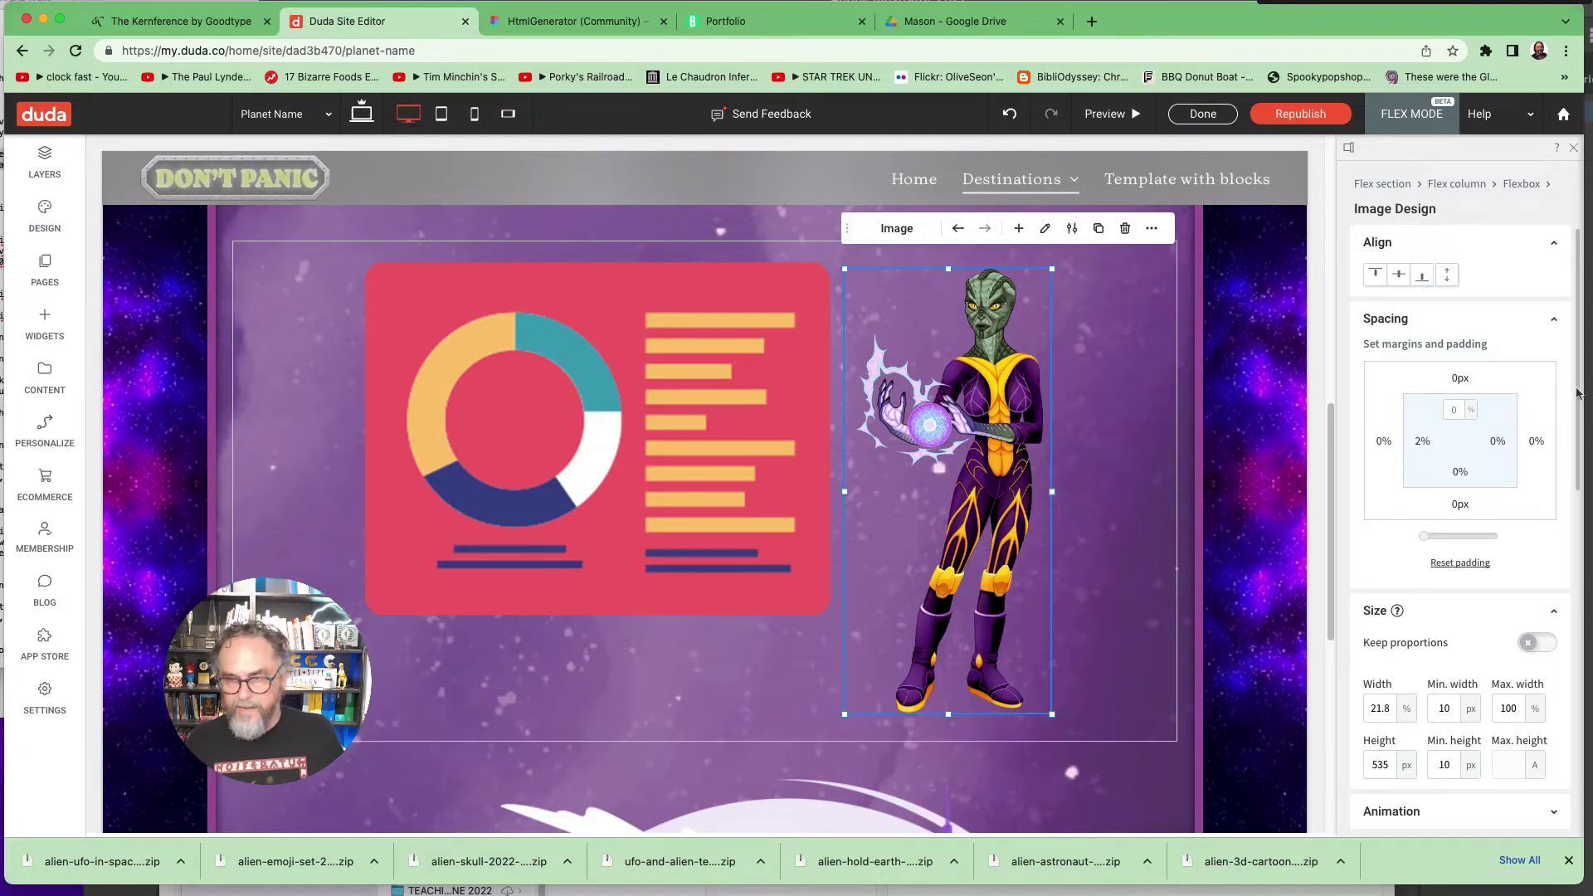
left_click_drag(1579, 392, 1564, 532)
scroll(1563, 532, "down", 5)
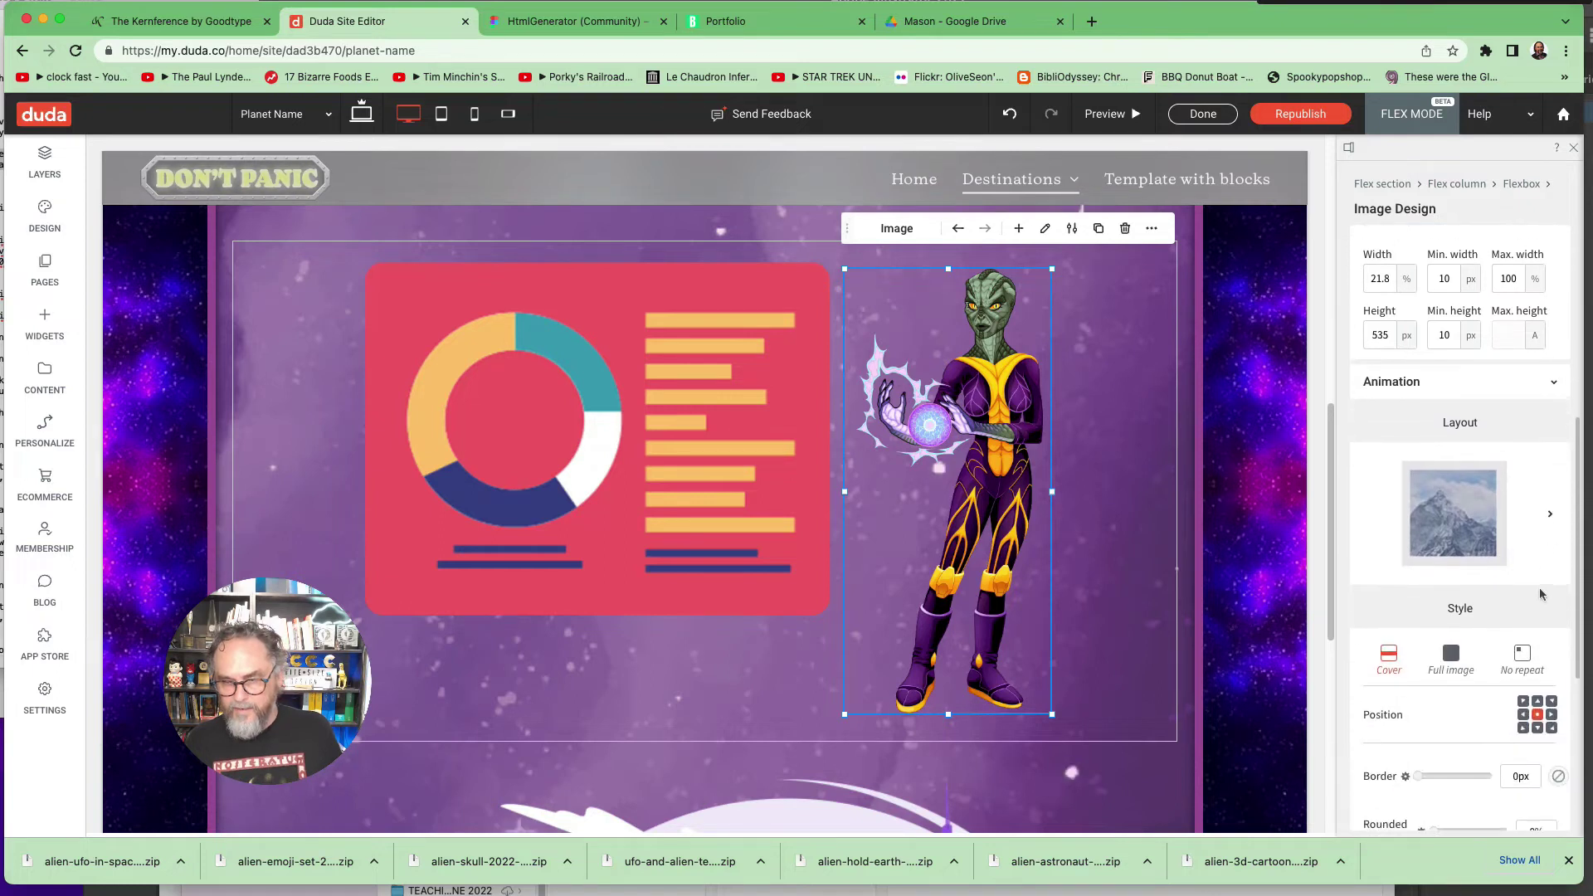
scroll(1508, 627, "up", 6)
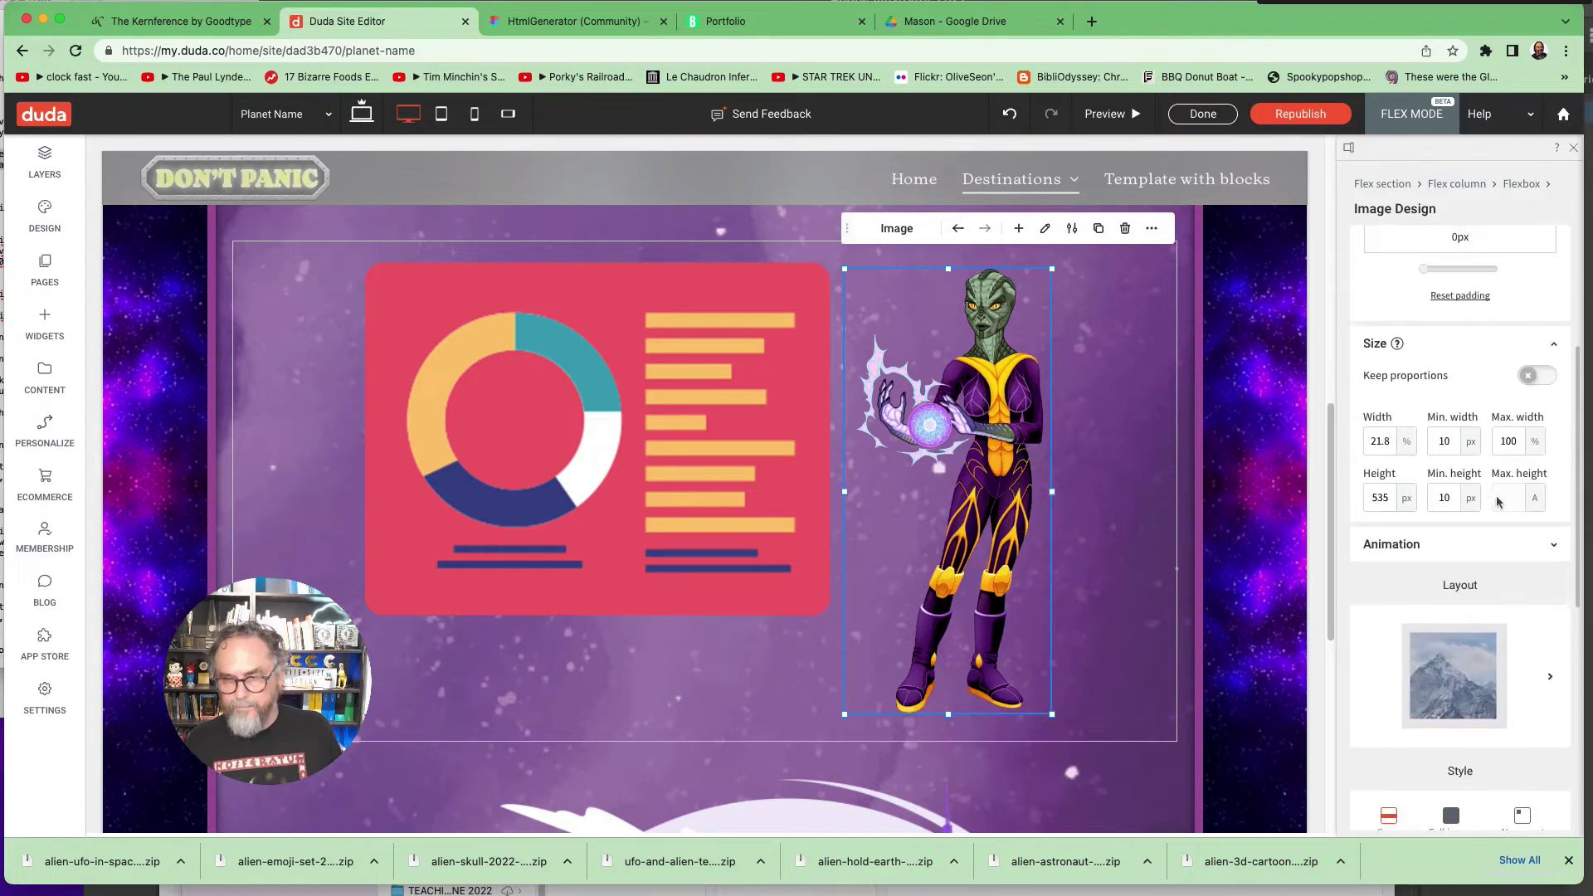
left_click(793, 457)
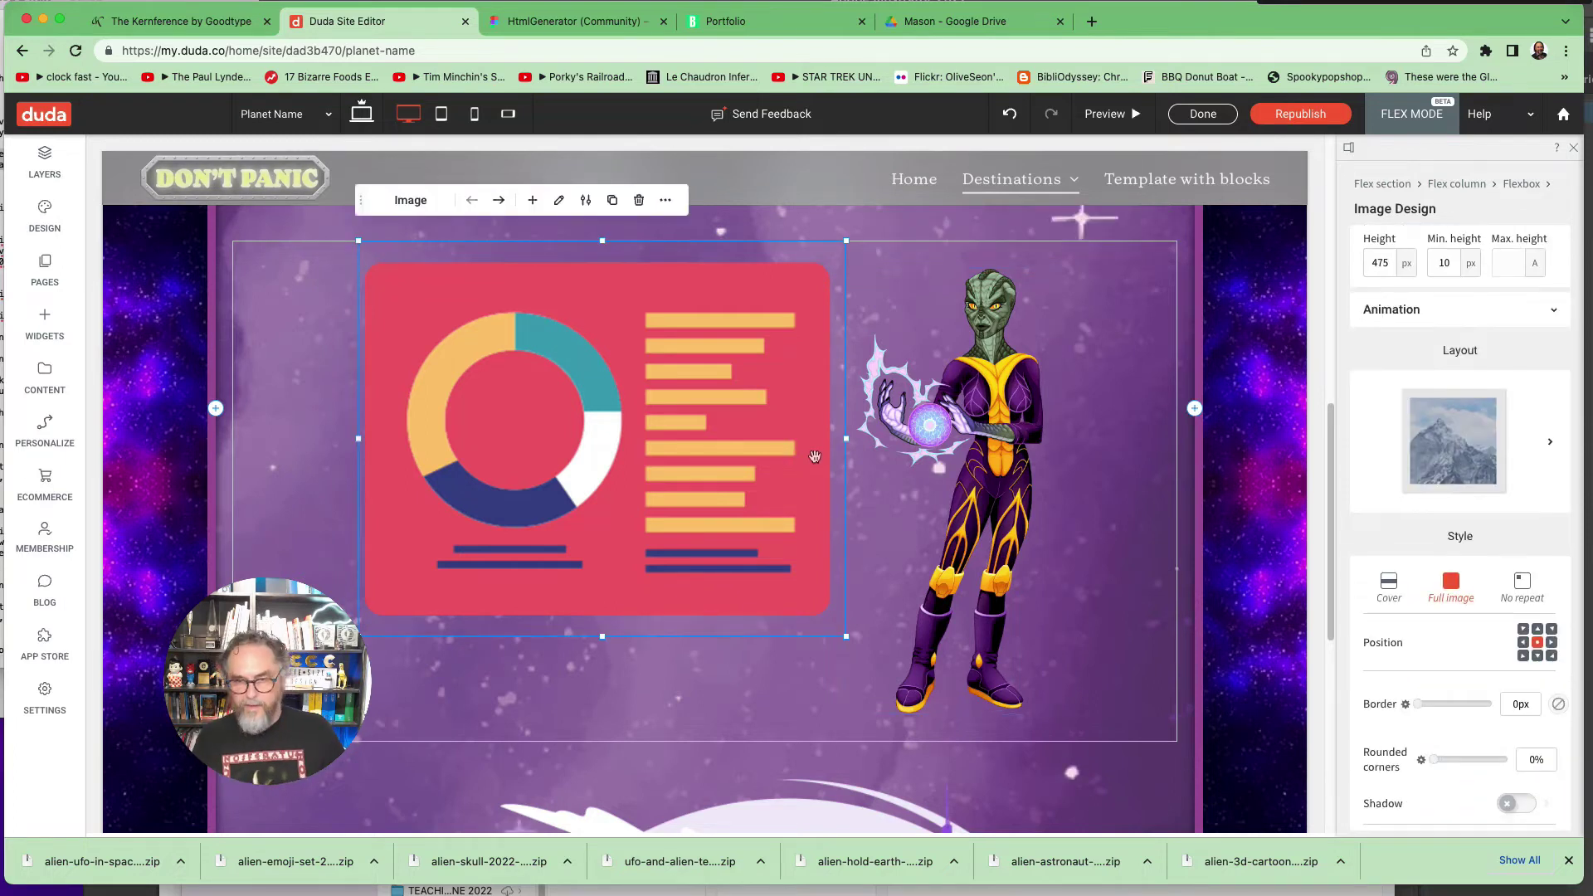
left_click(967, 439)
left_click(974, 436)
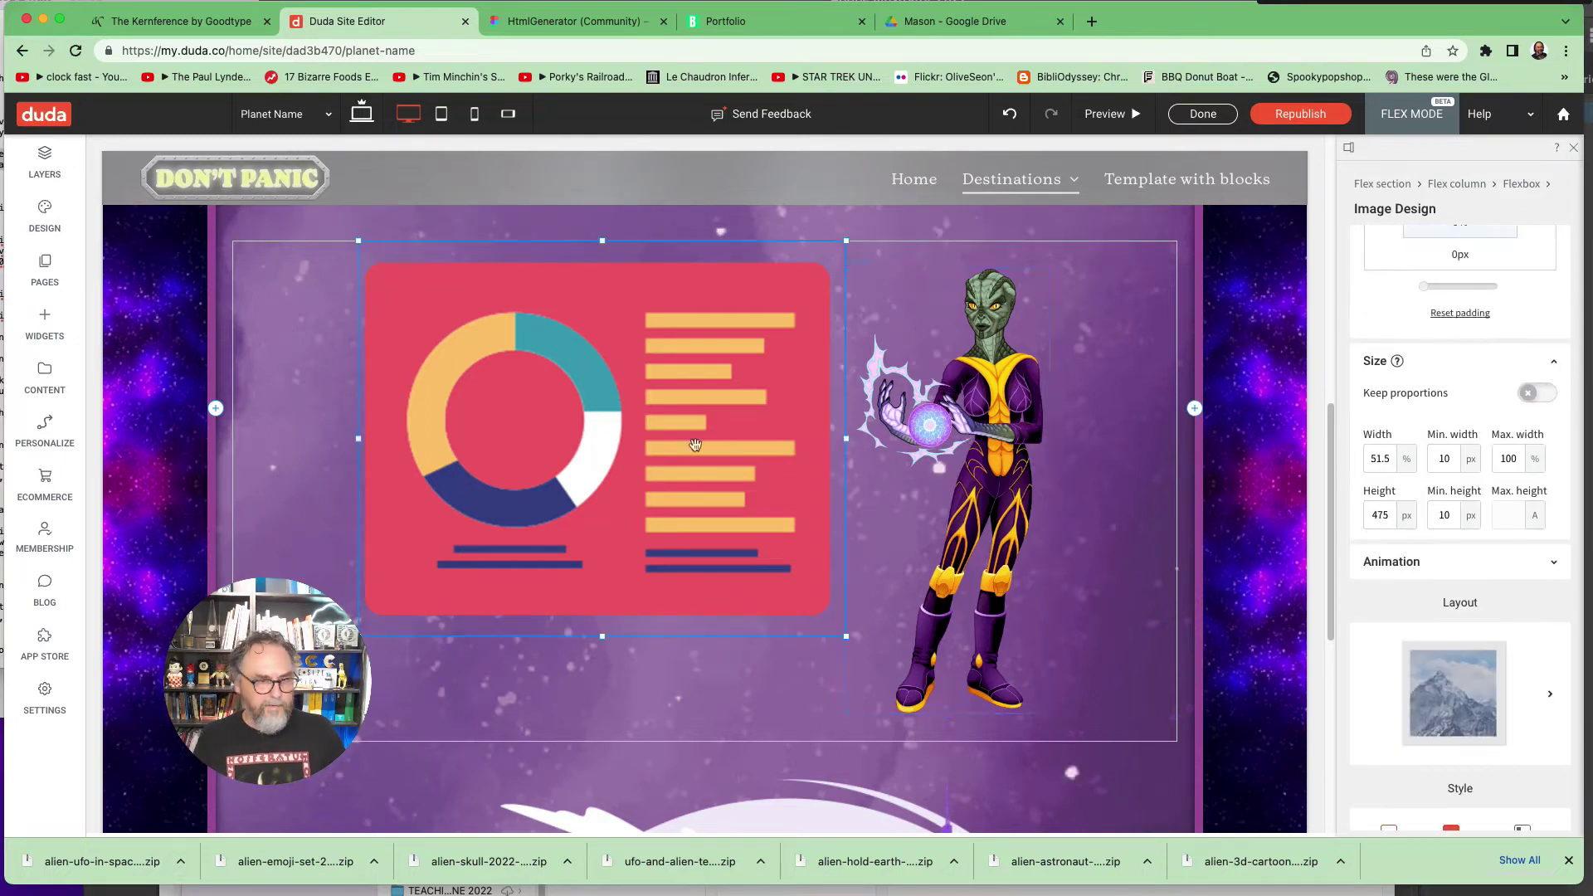
left_click(975, 436)
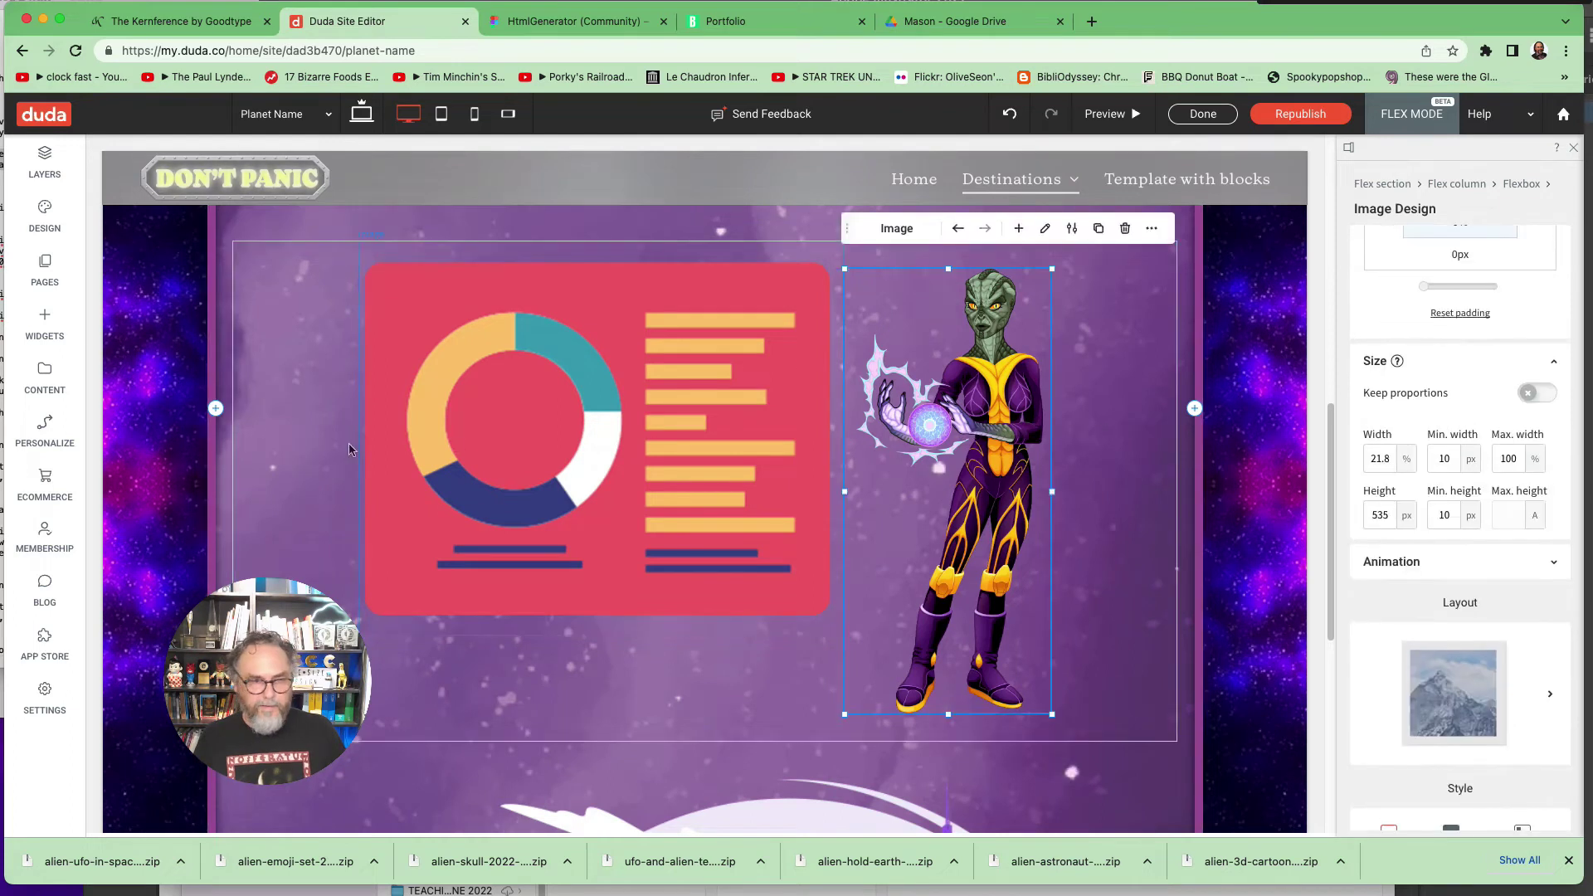
left_click(750, 496)
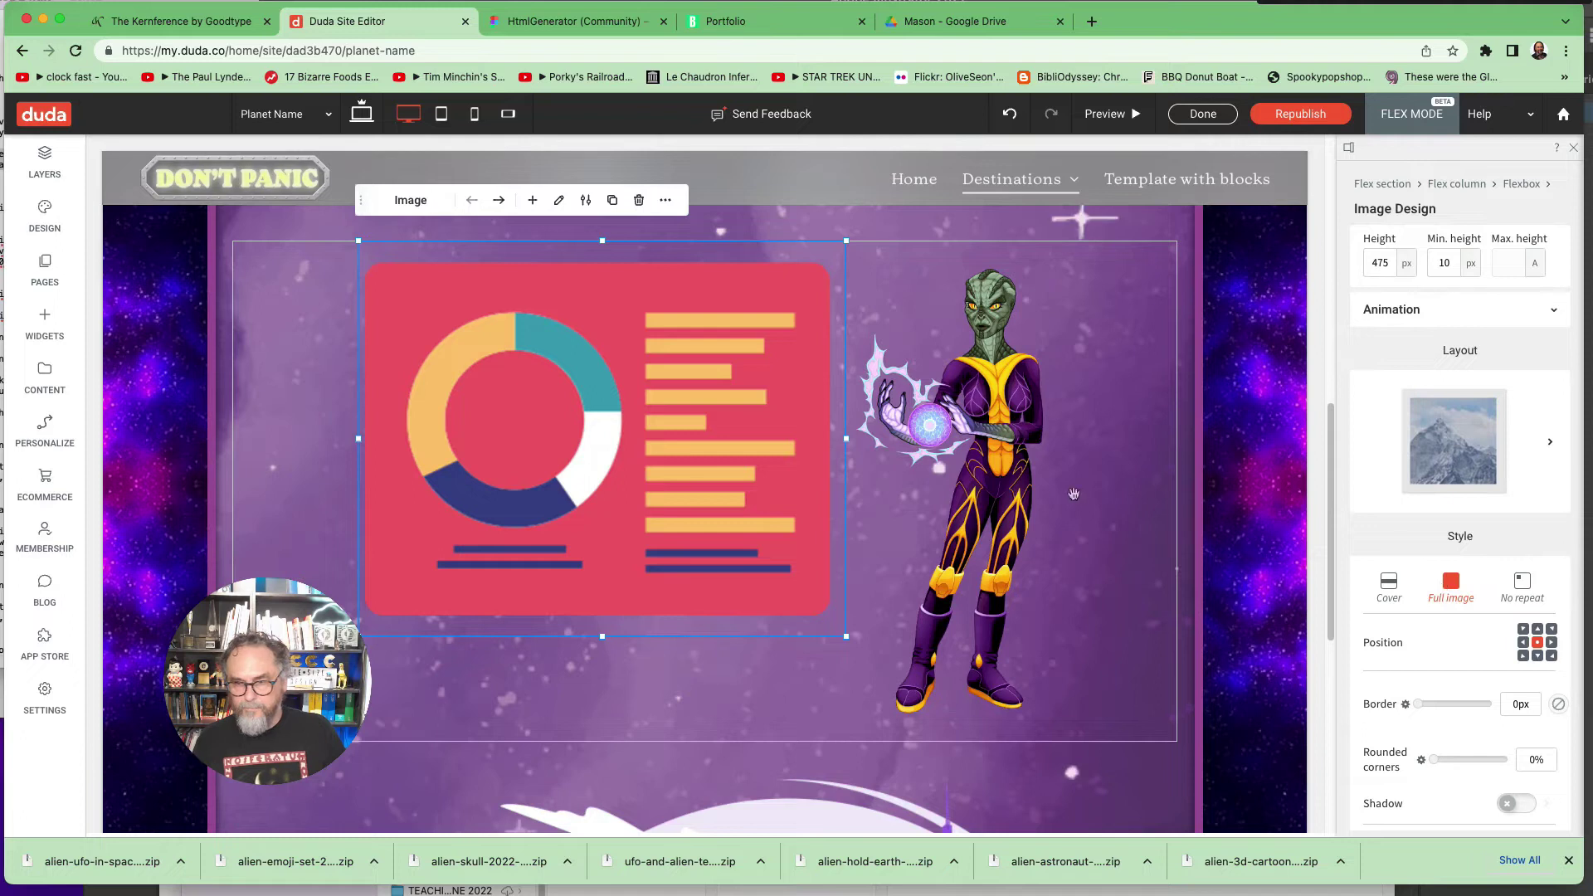
left_click(985, 461)
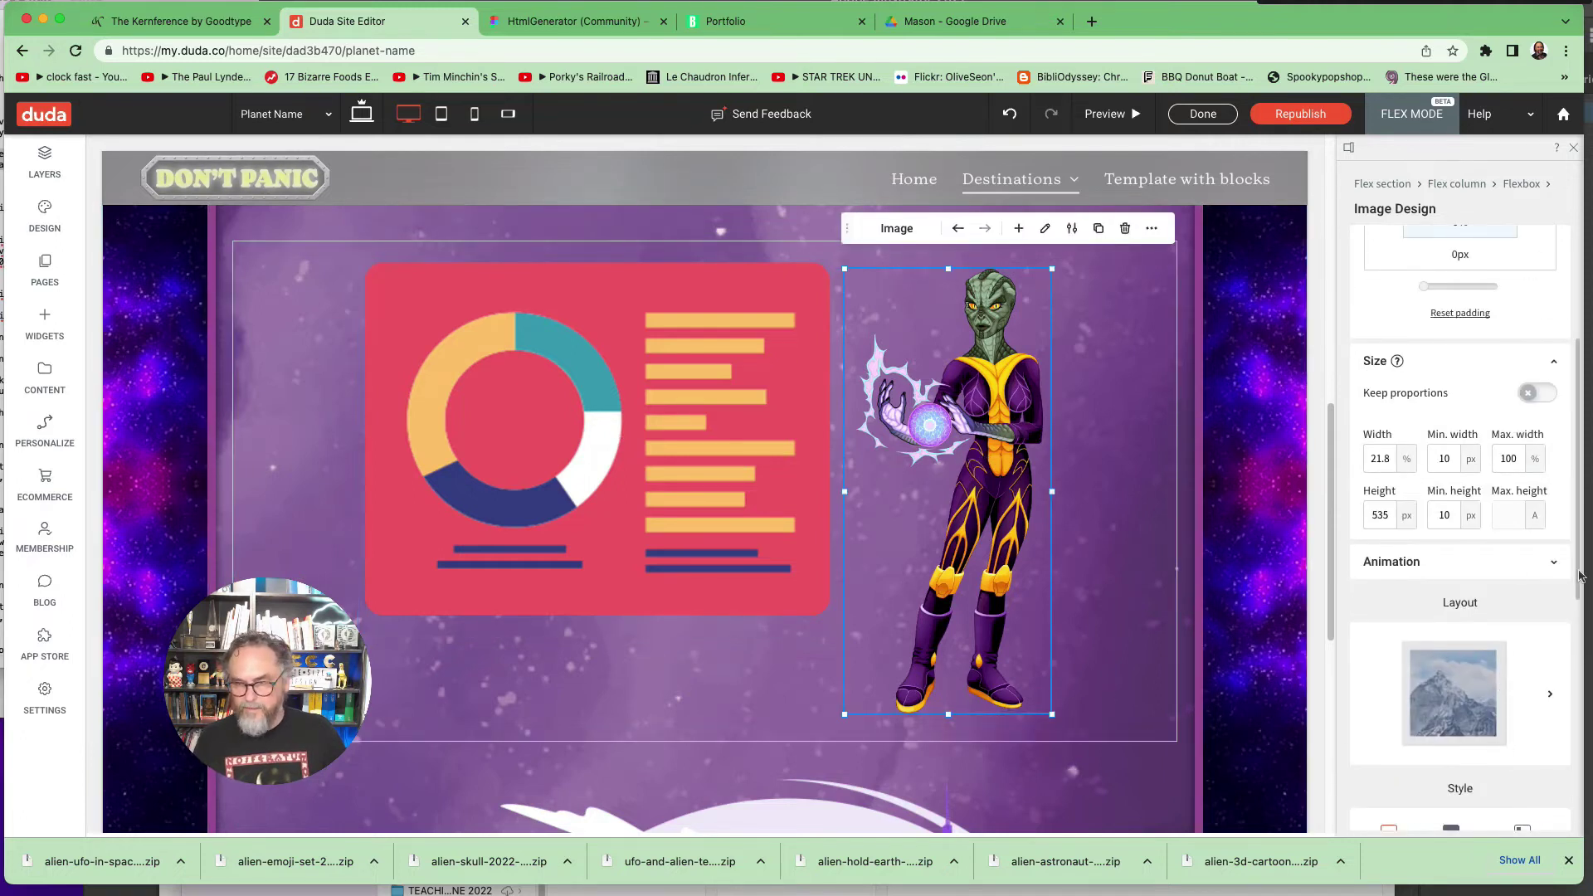
scroll(1580, 574, "down", 5)
left_click(1451, 596)
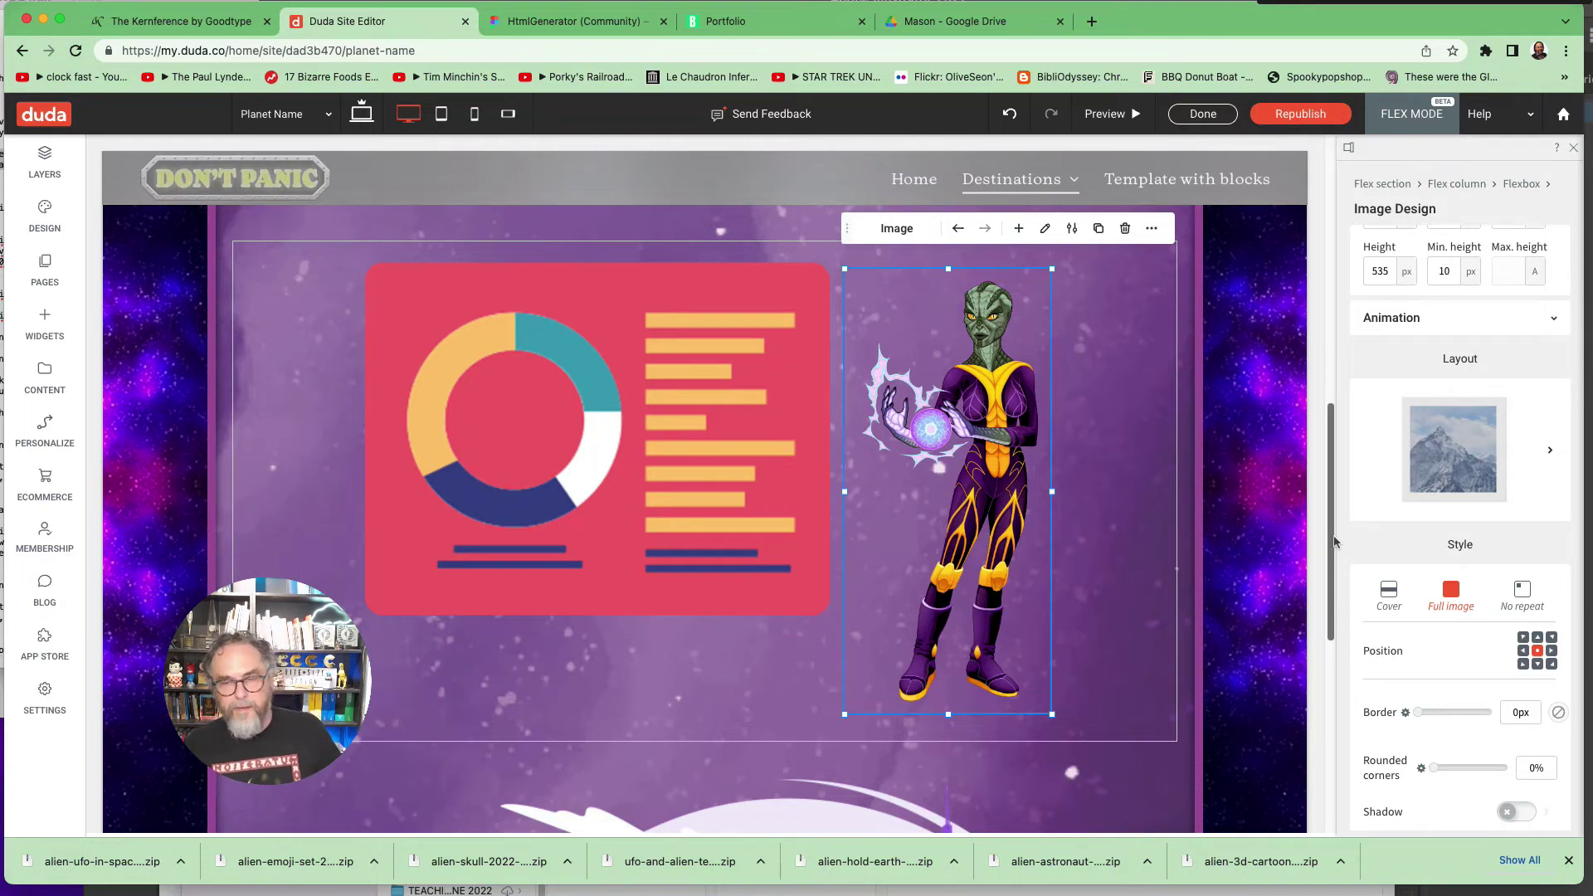
Step: Scale the infographic down slightly and enlarge the alien image to about 31.7% width and 633 px height
left_click(766, 487)
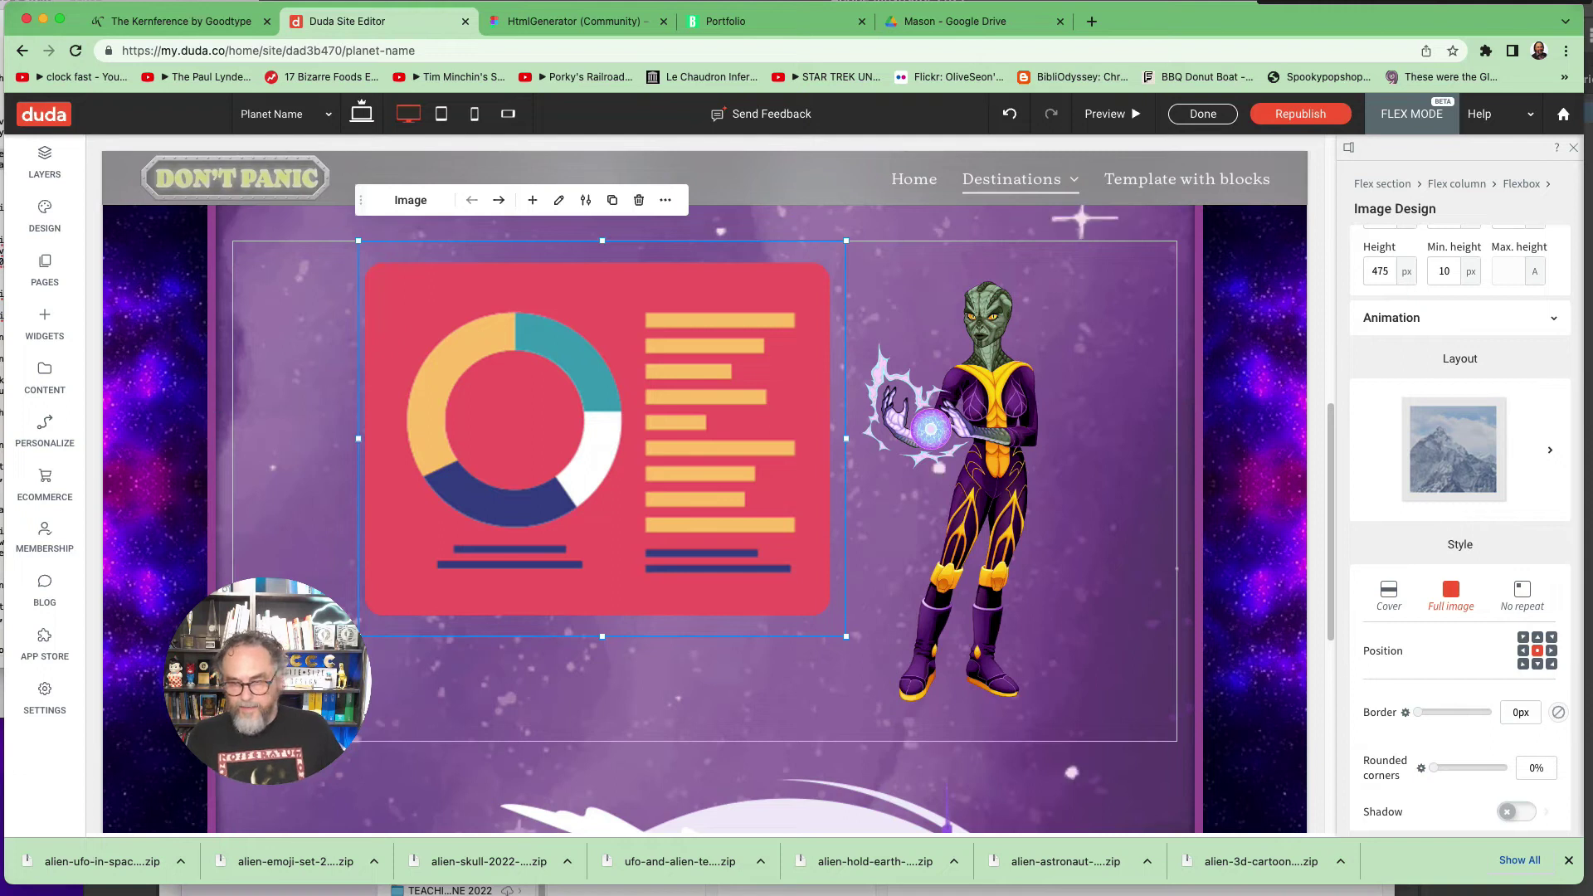
left_click_drag(846, 637, 817, 615)
left_click(962, 604)
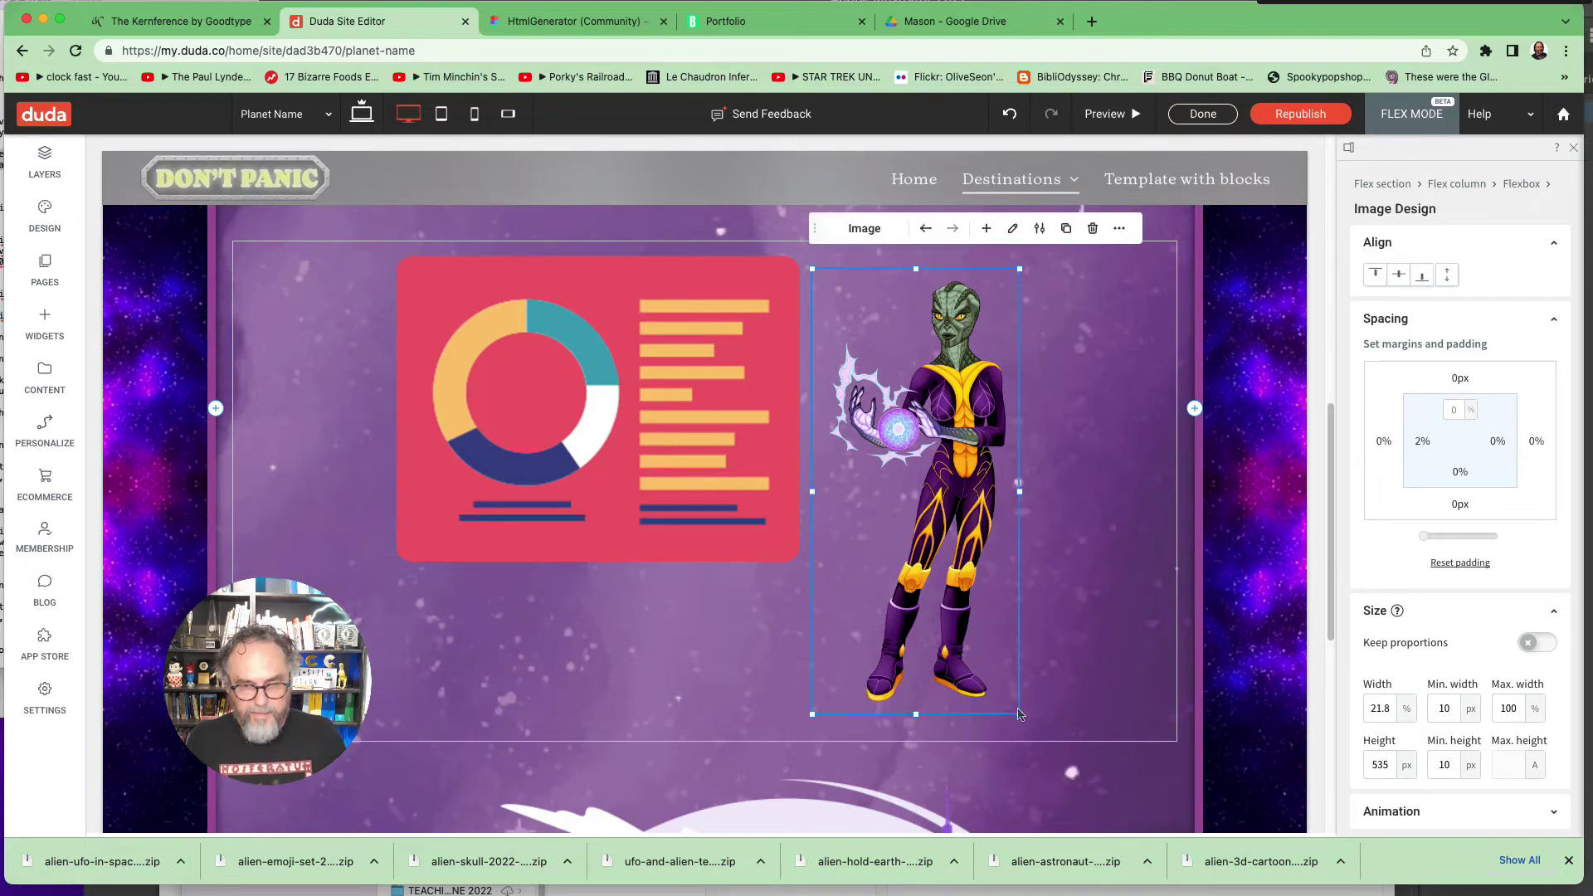
left_click_drag(1017, 714, 1066, 767)
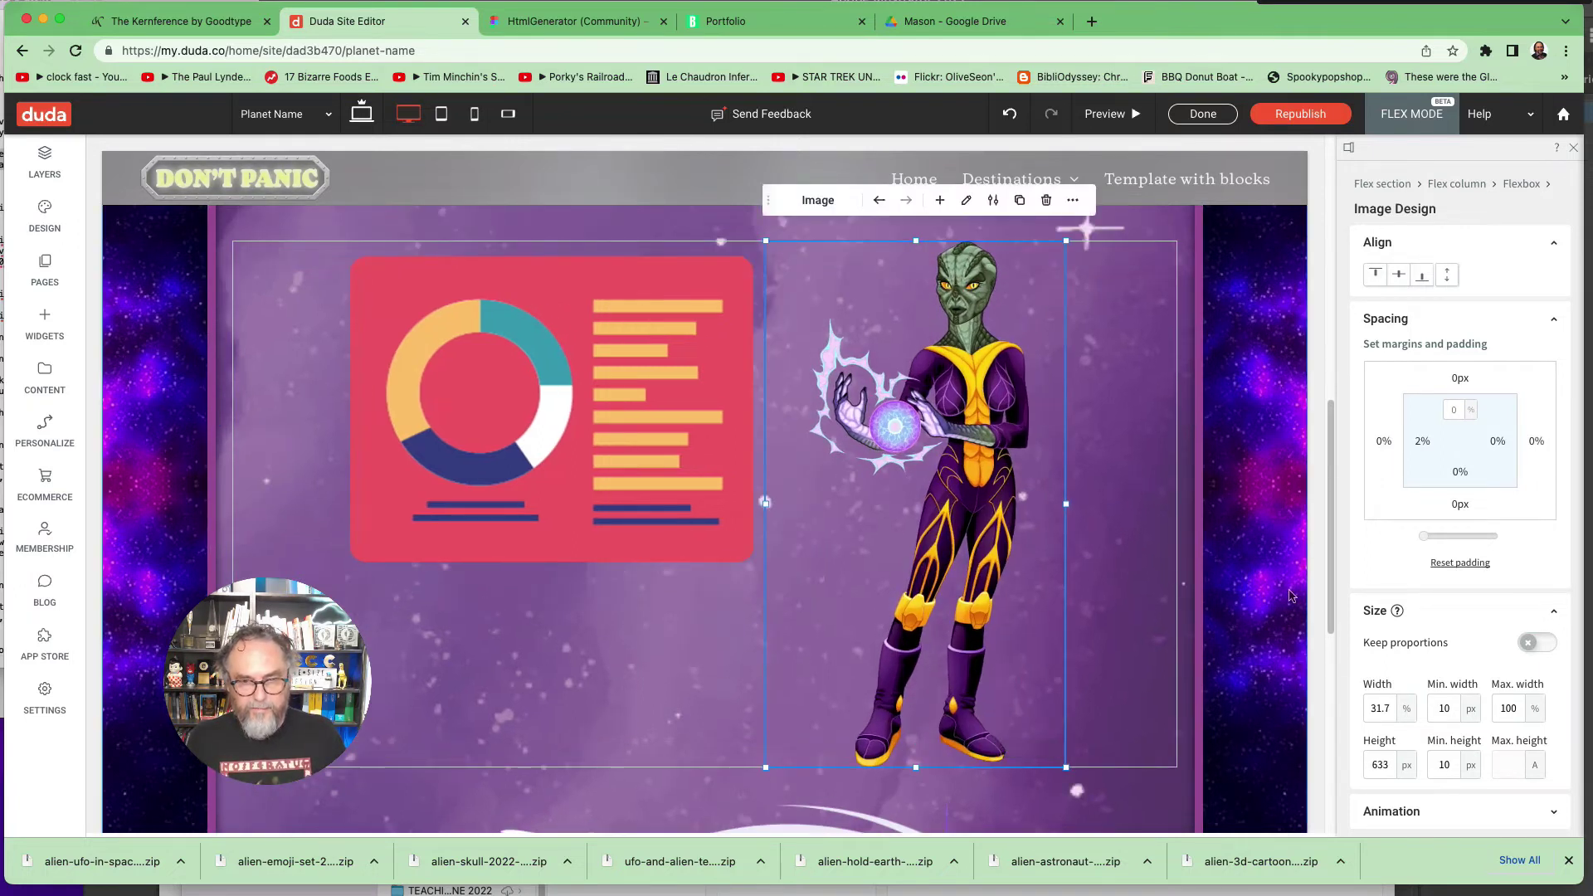
Step: Review the page layout from the planet section down to the city artwork and back to the infographic row
mouse_move(1325, 579)
left_mouse_down()
mouse_move(1332, 433)
mouse_move(1342, 576)
left_mouse_up()
scroll(884, 430, "up", 4)
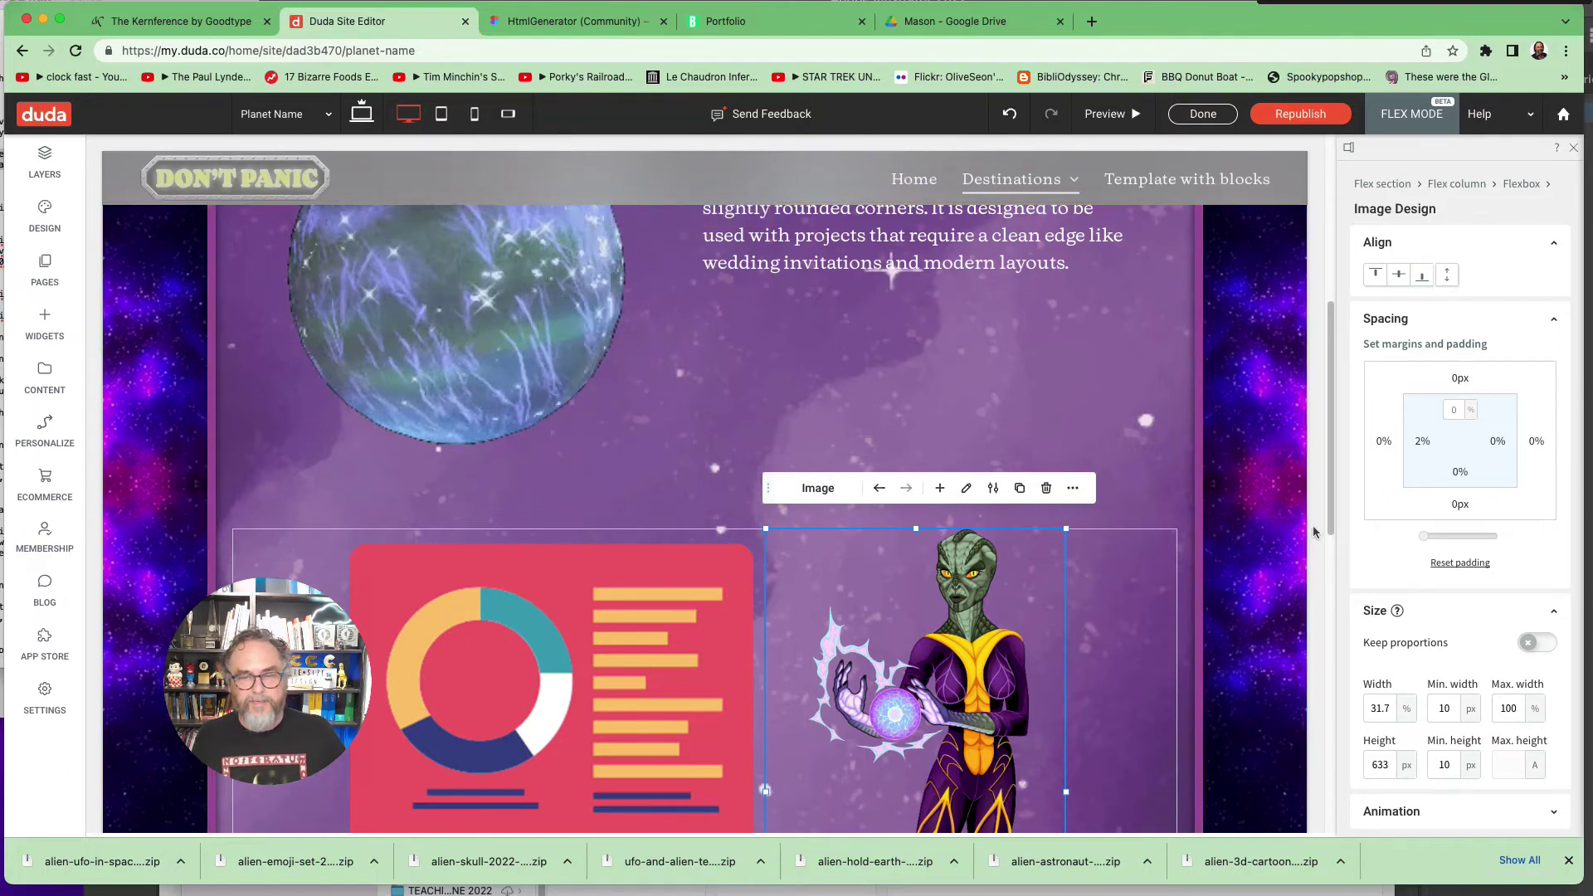
left_click_drag(1328, 519, 1274, 842)
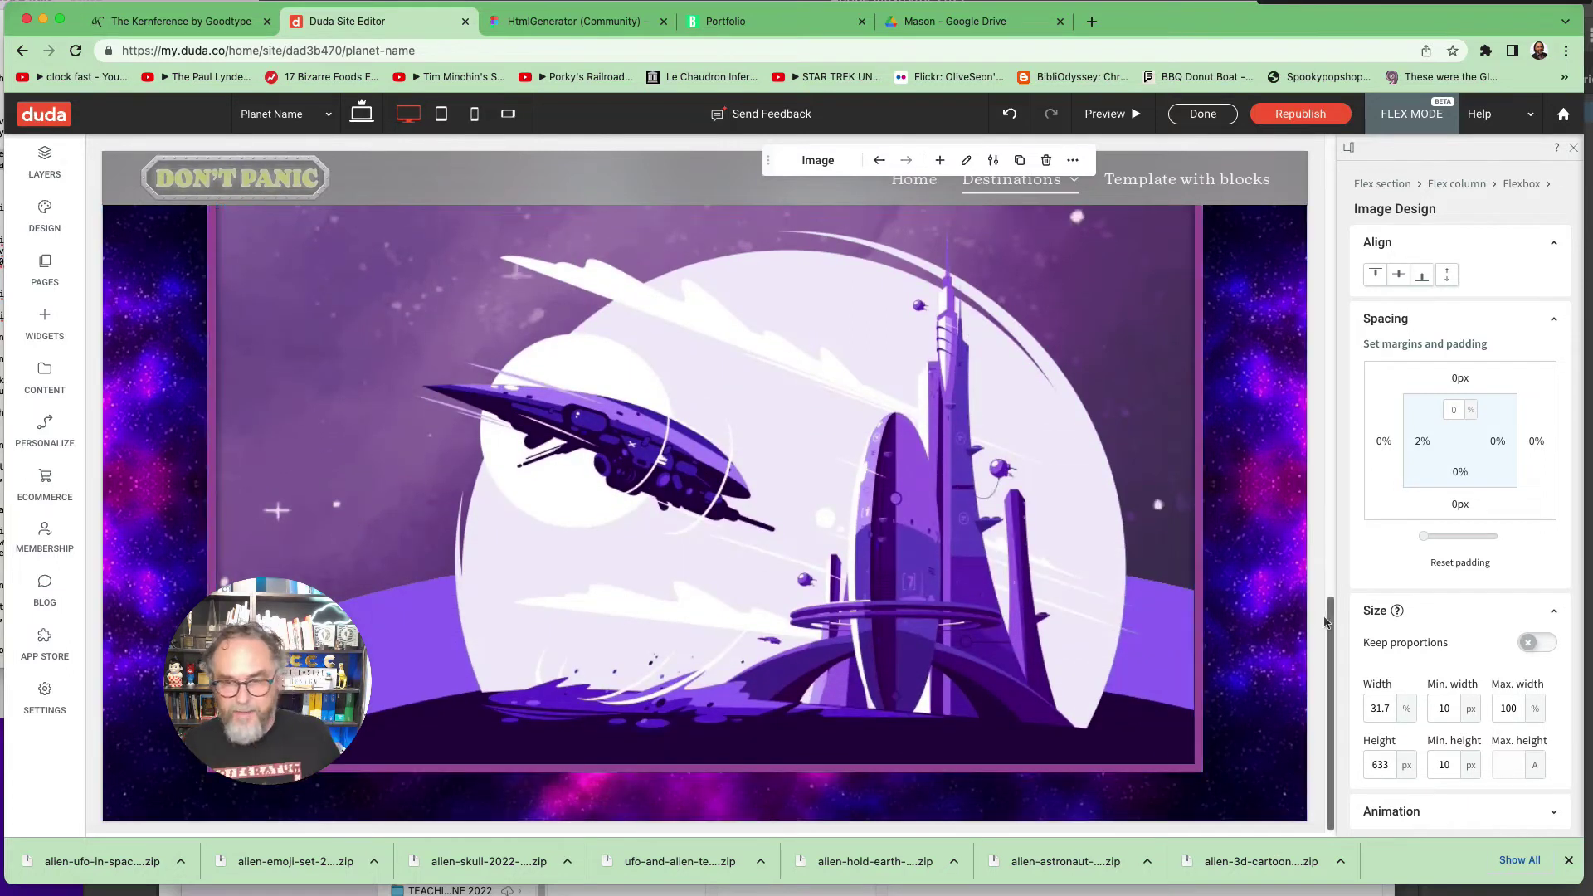
scroll(1325, 604, "up", 2)
scroll(1325, 604, "down", 2)
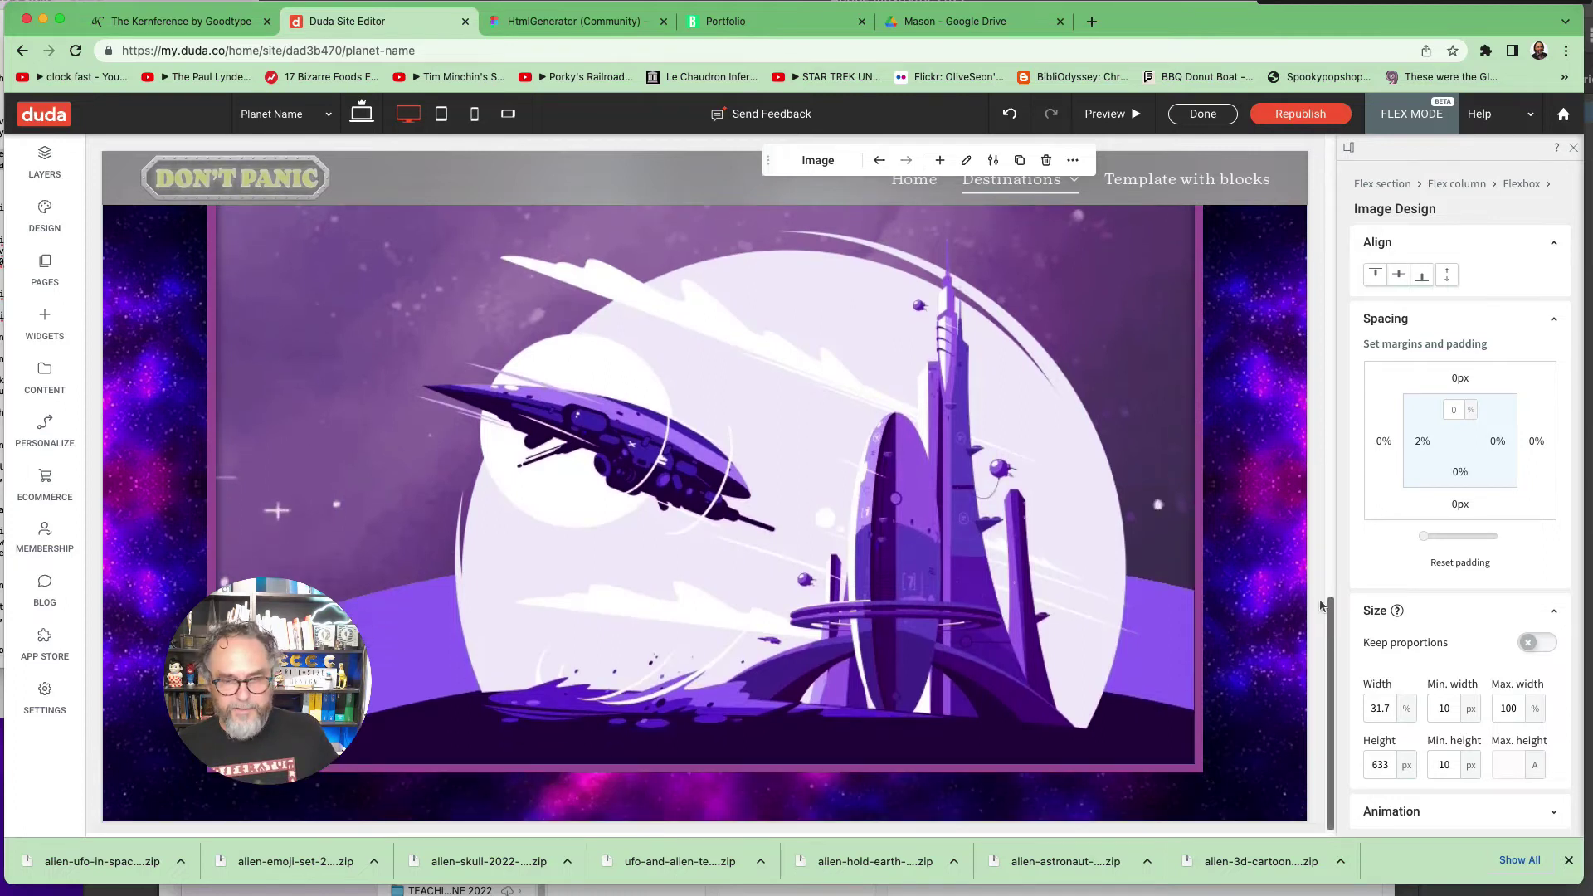
scroll(1290, 361, "up", 15)
scroll(1290, 361, "down", 9)
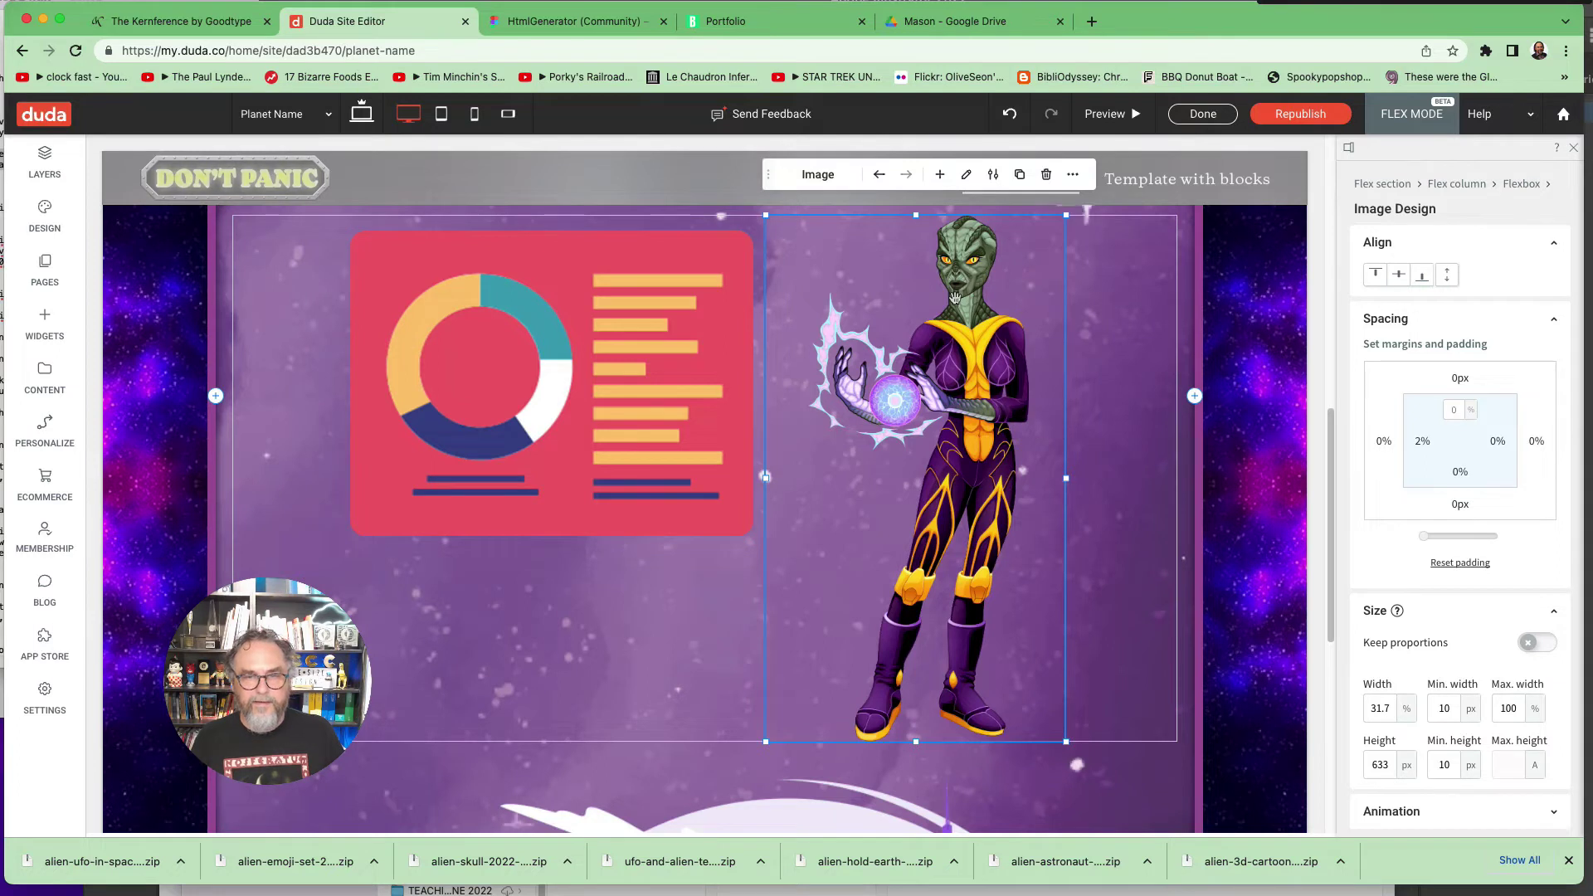
Step: Delete the alien image from the infographic row and undo the deletion
left_click(1047, 175)
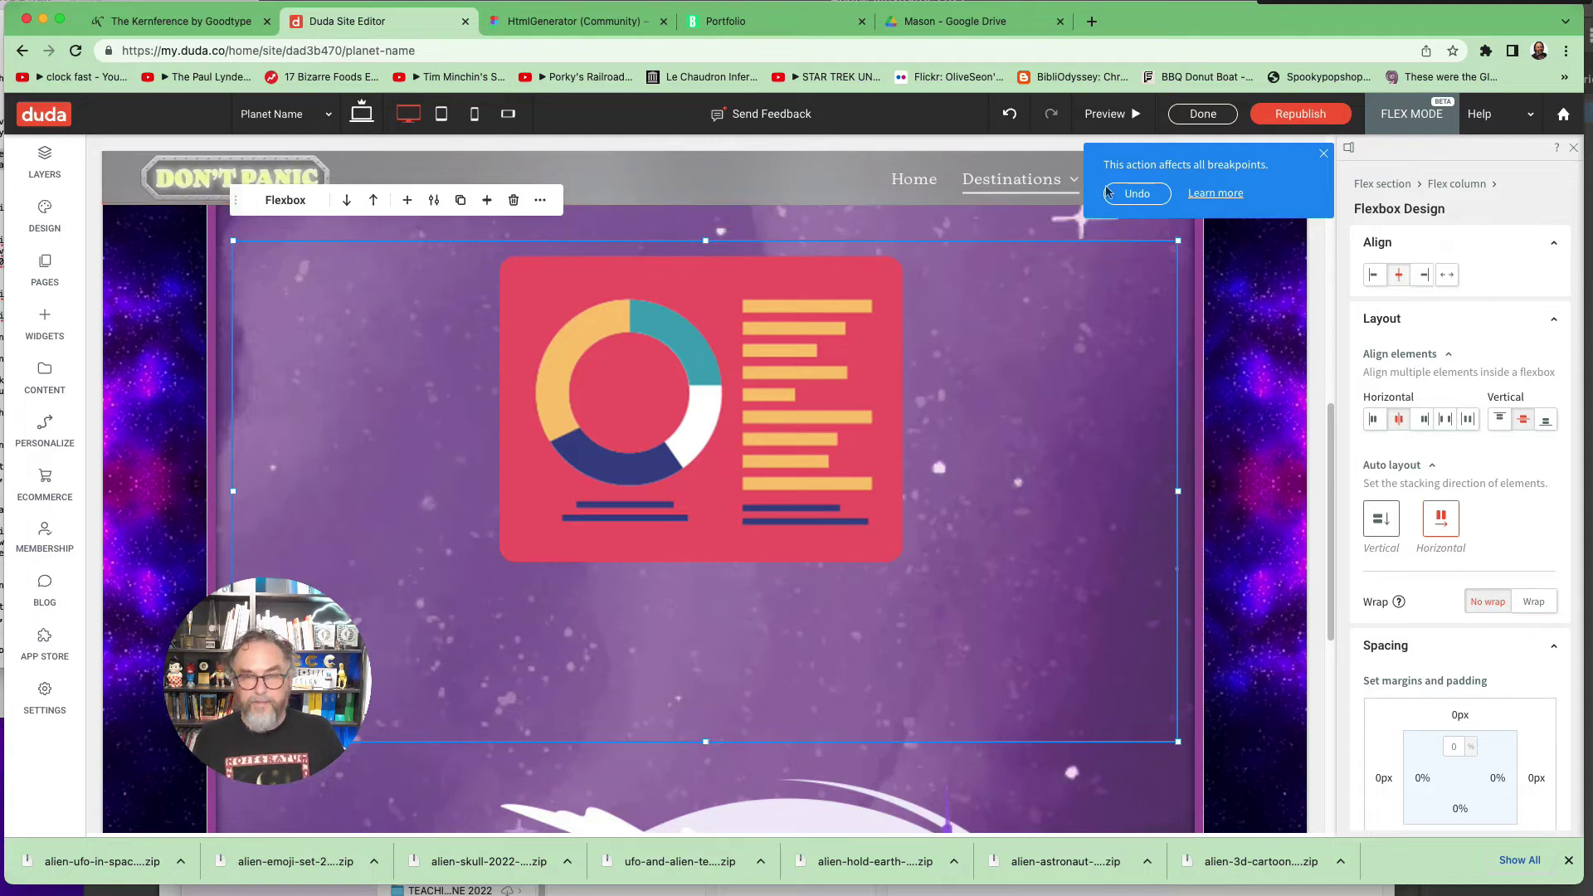
left_click(1136, 194)
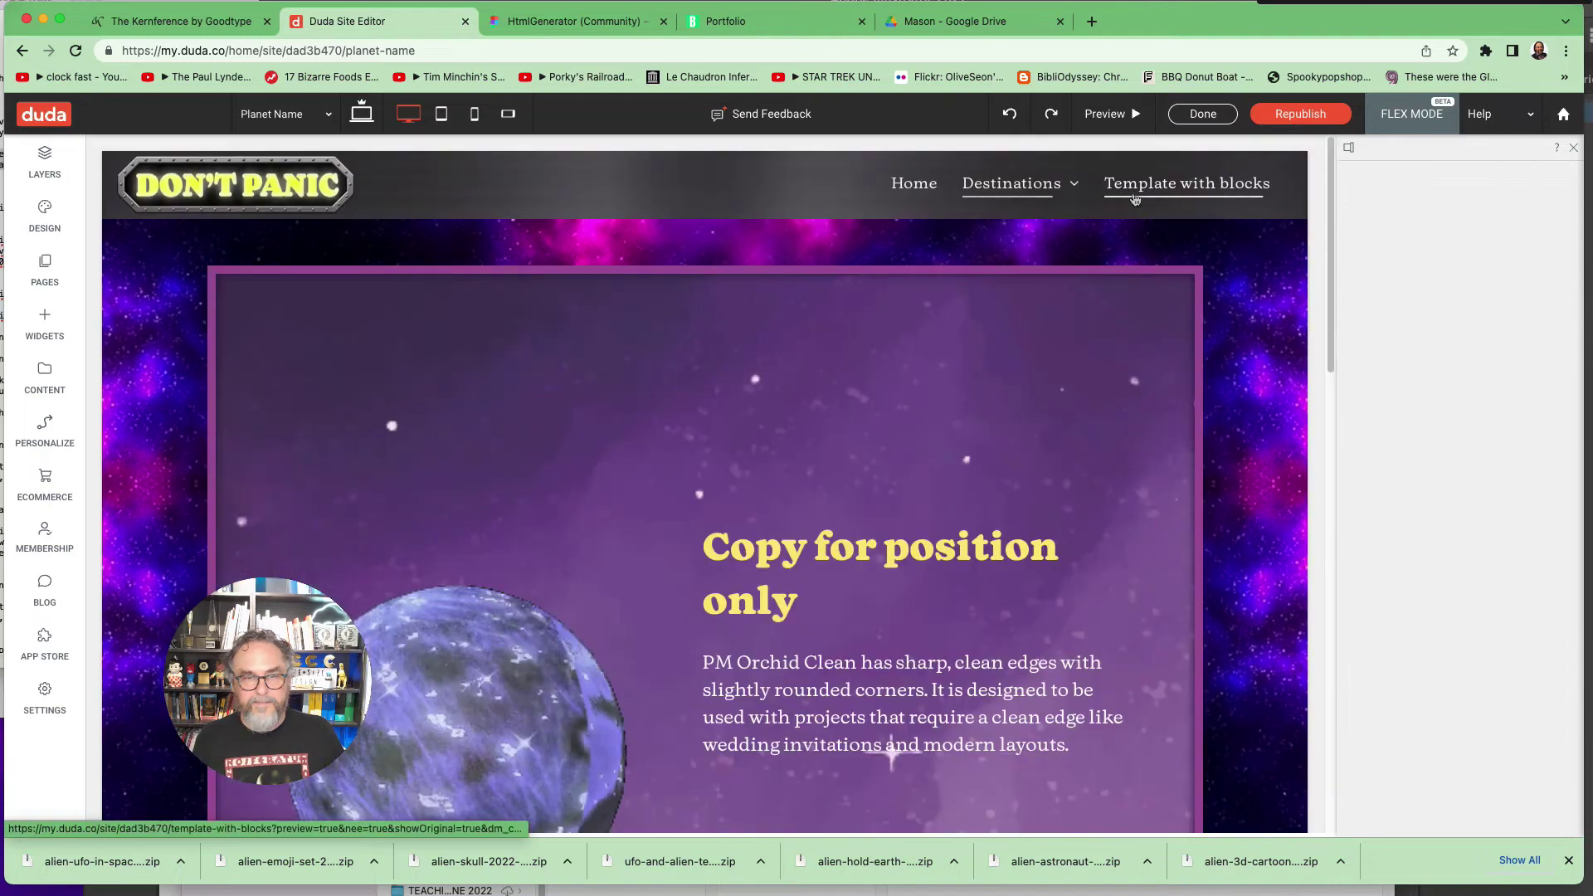
Step: Open the replacement image picker for the spaceship city image at the page's end and browse the site images
left_click_drag(1331, 271, 1286, 713)
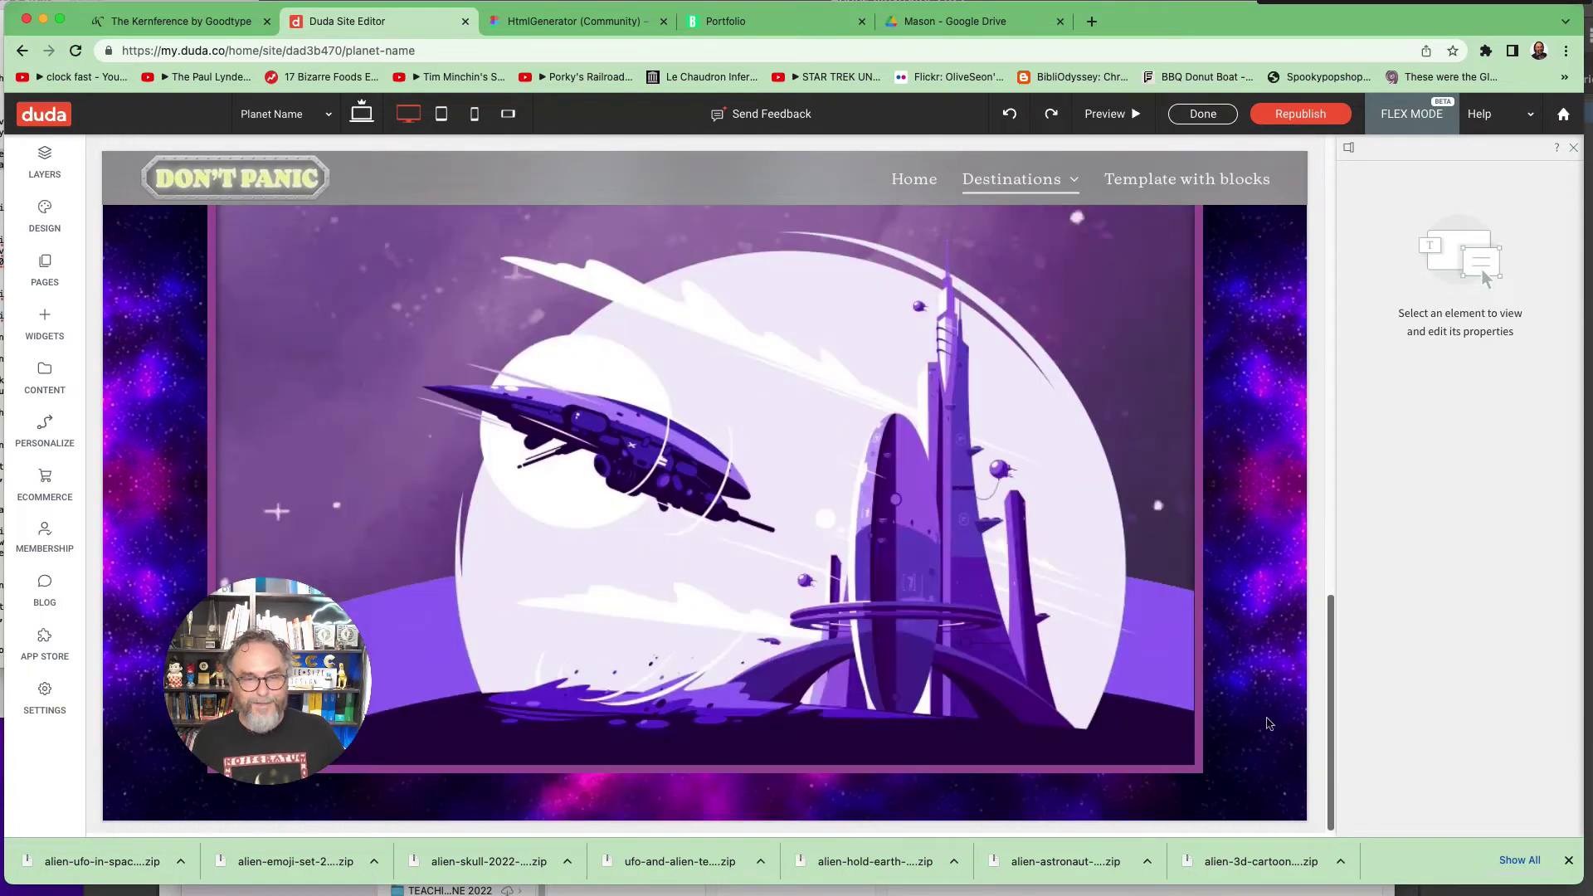
left_click(842, 465)
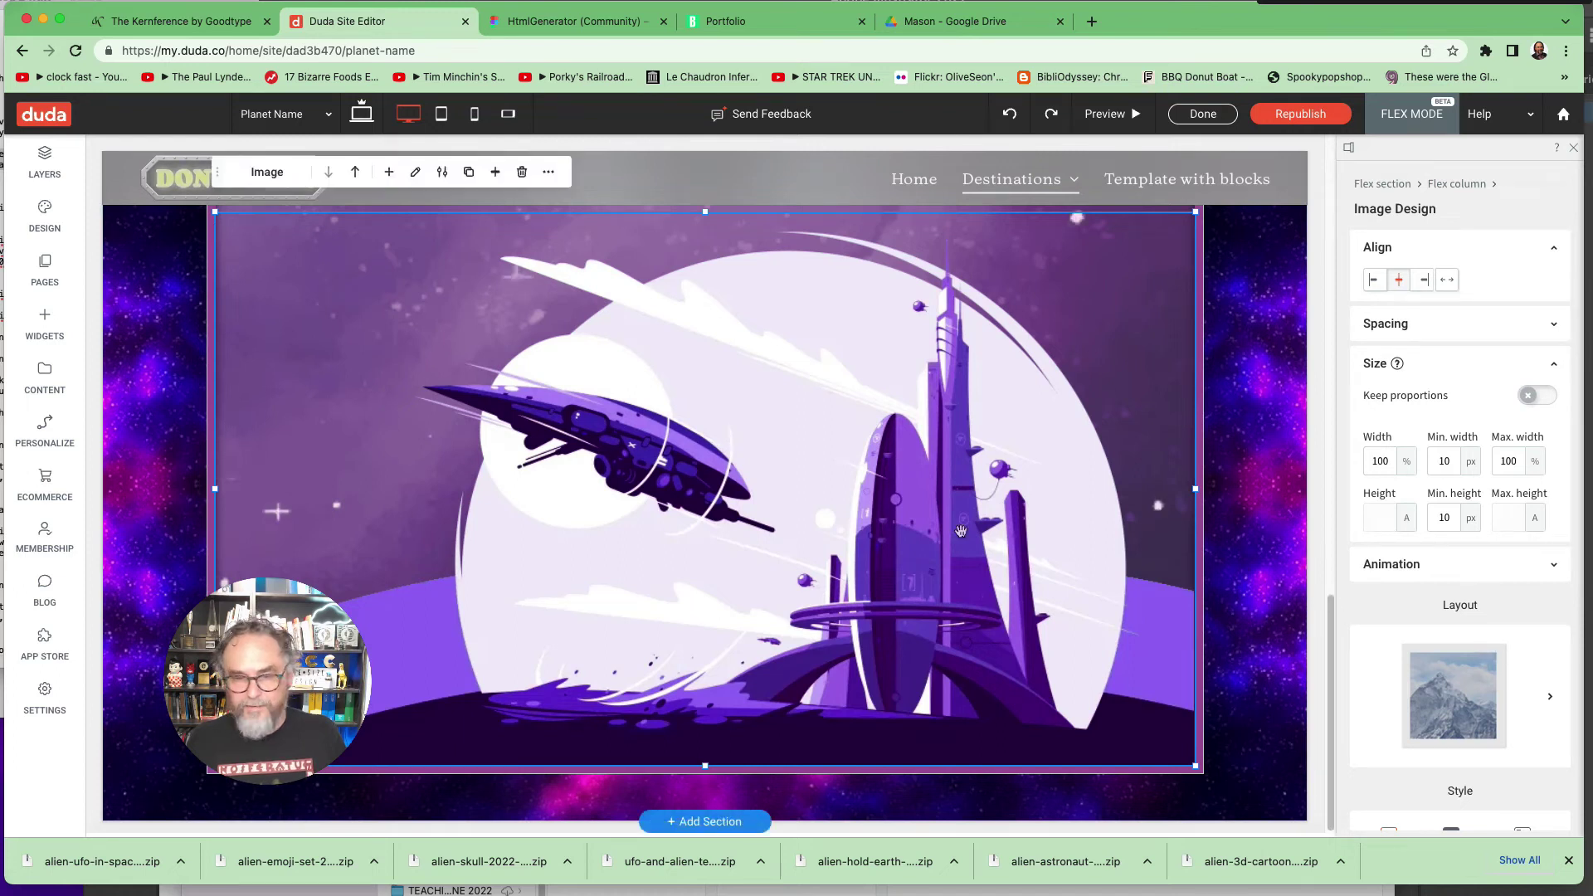
double_click(1158, 504)
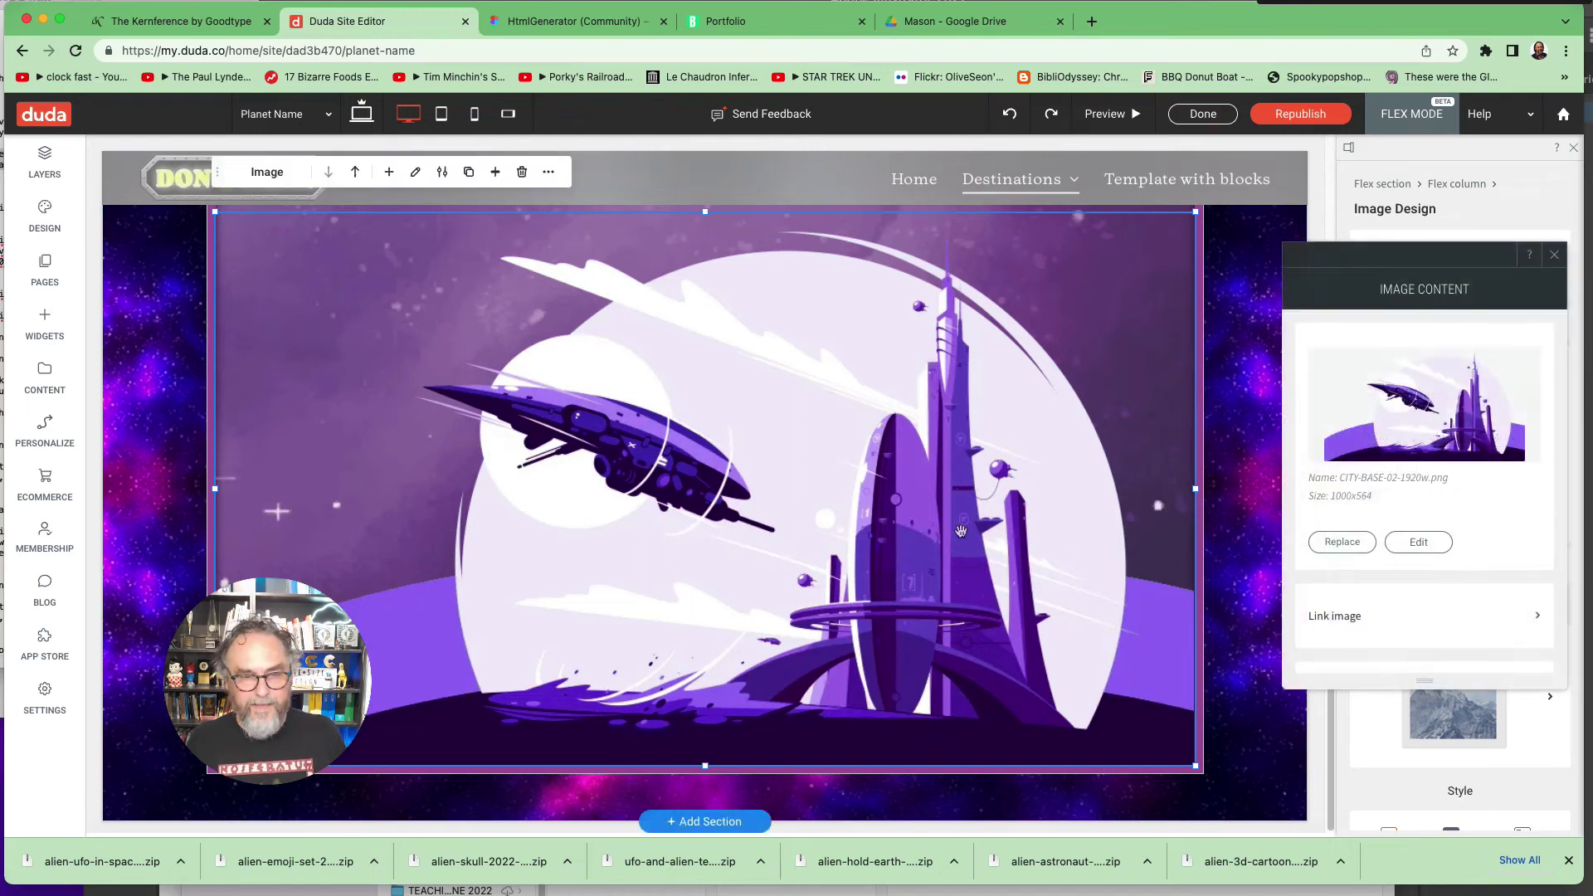
left_click(1342, 543)
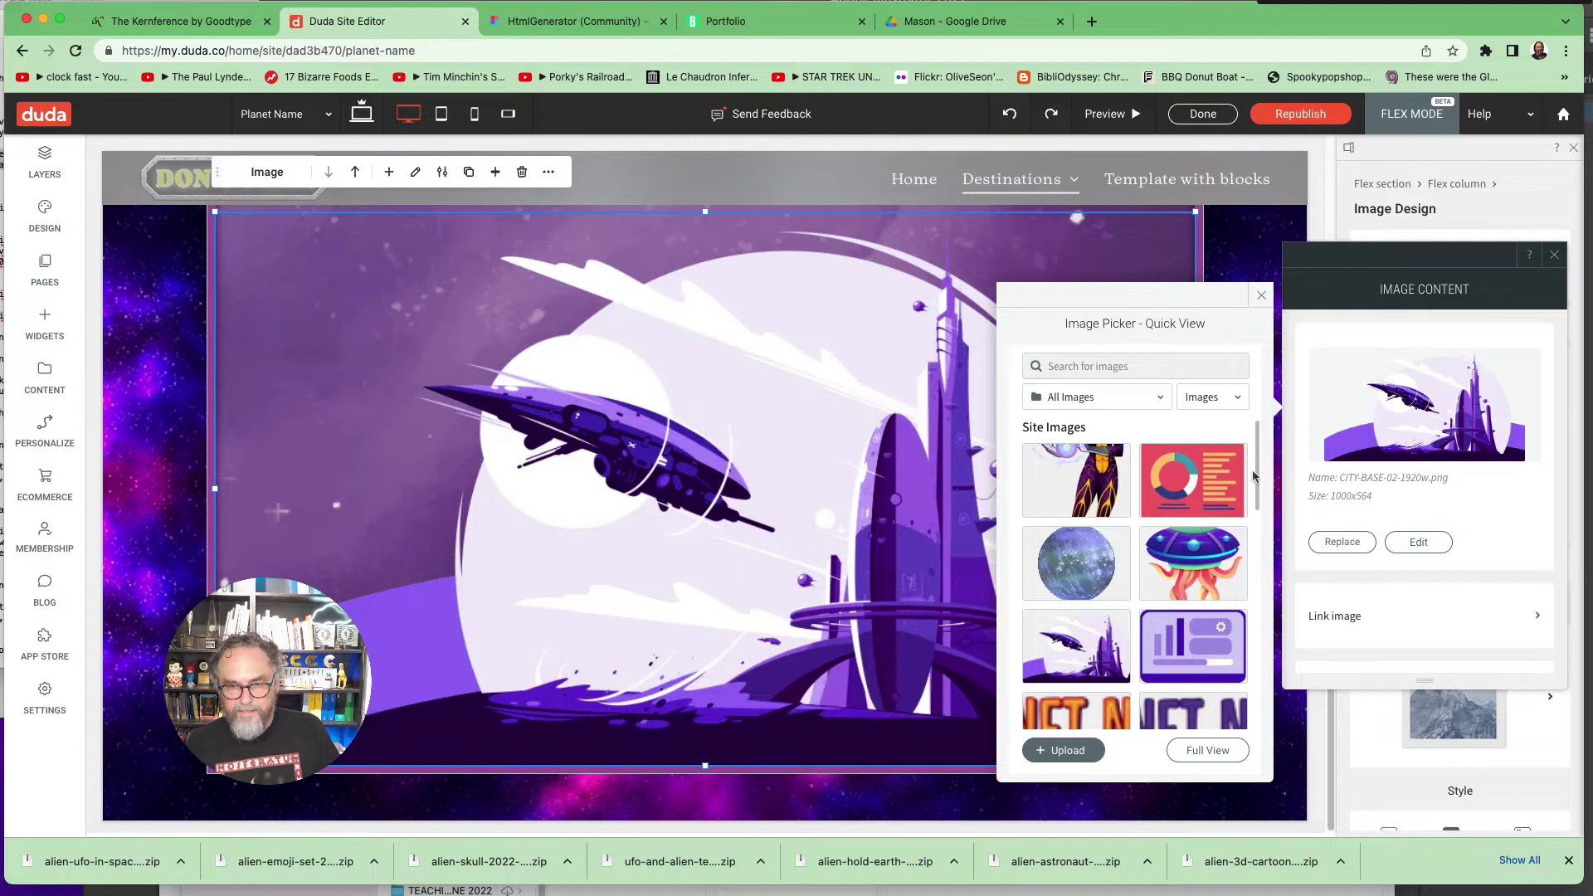
left_click_drag(1257, 478, 1203, 711)
scroll(1178, 647, "up", 10)
mouse_move(1091, 478)
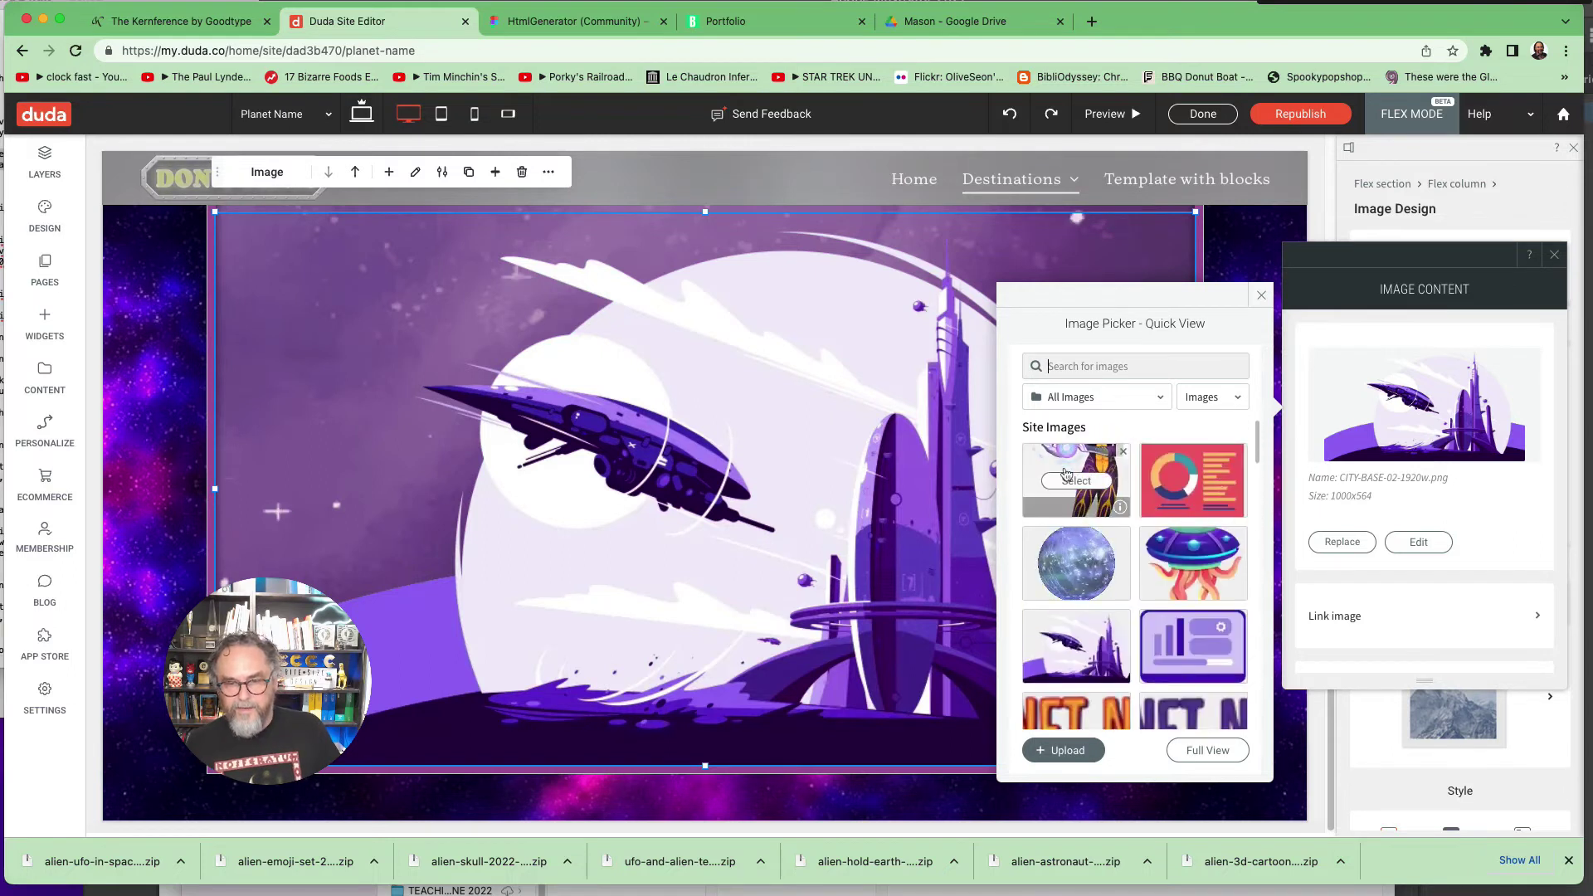
Step: Replace the spaceship city image with CITY-BASE-01.png uploaded from the -CITIES folder in x-Duda
left_click(1072, 755)
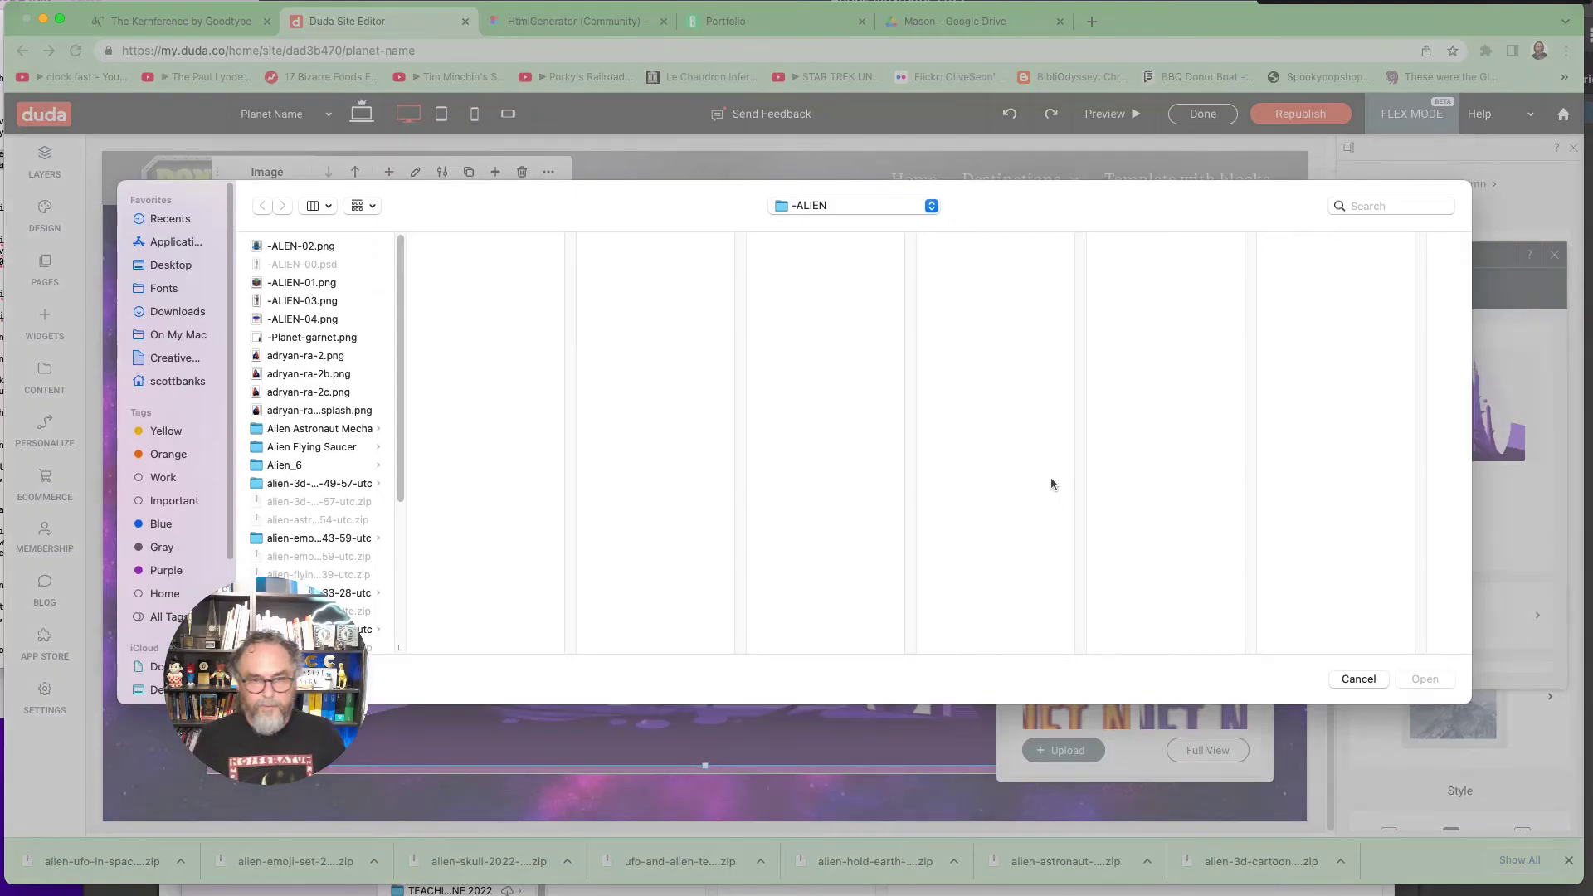
left_click(794, 203)
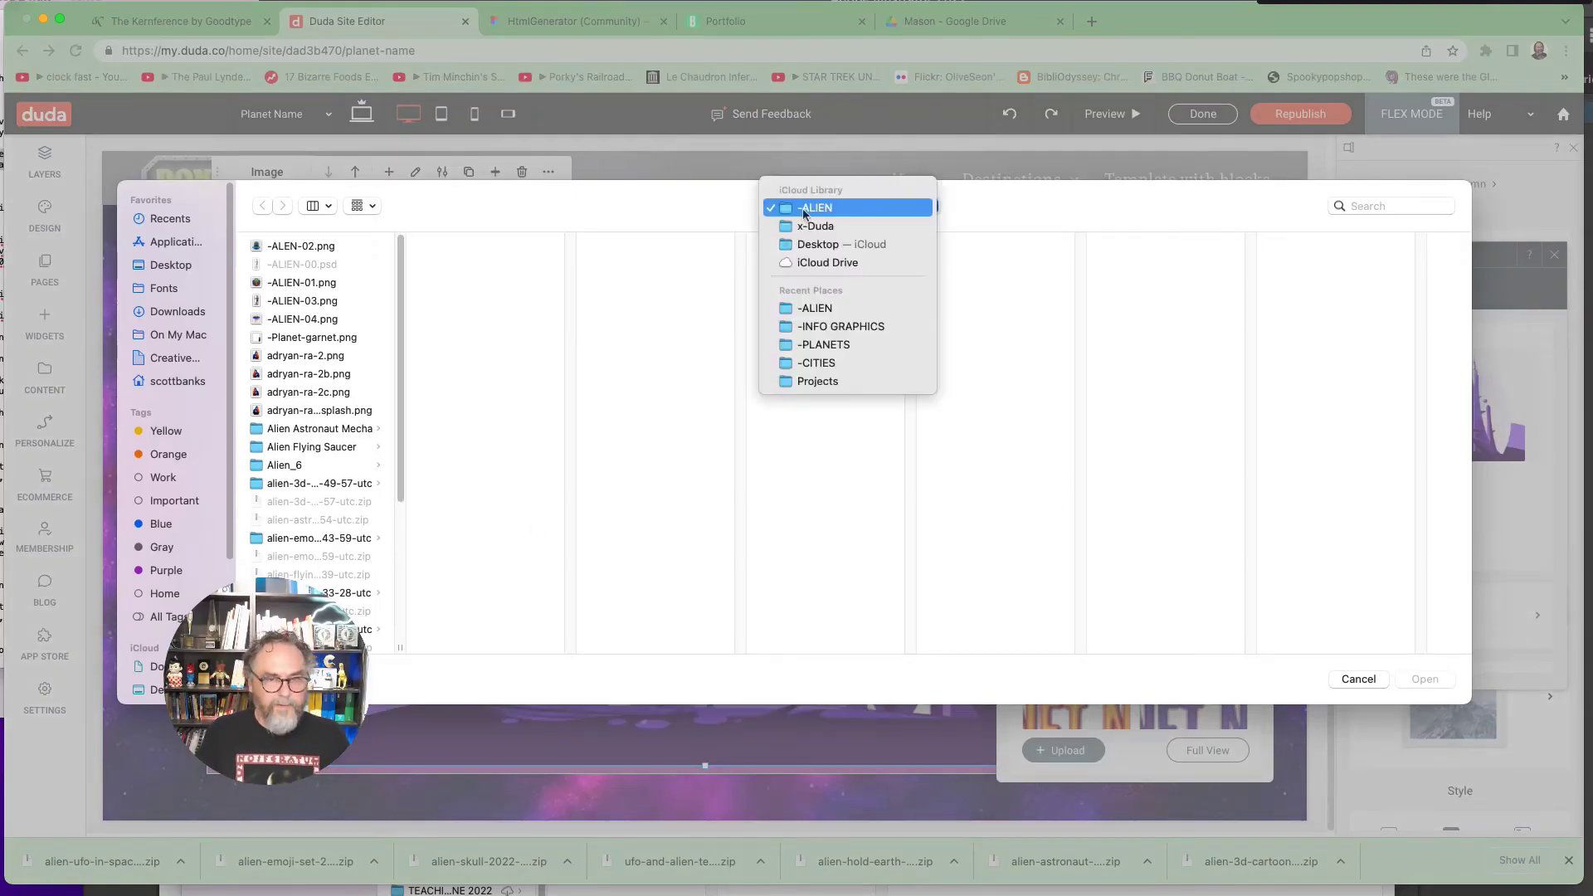
left_click(806, 226)
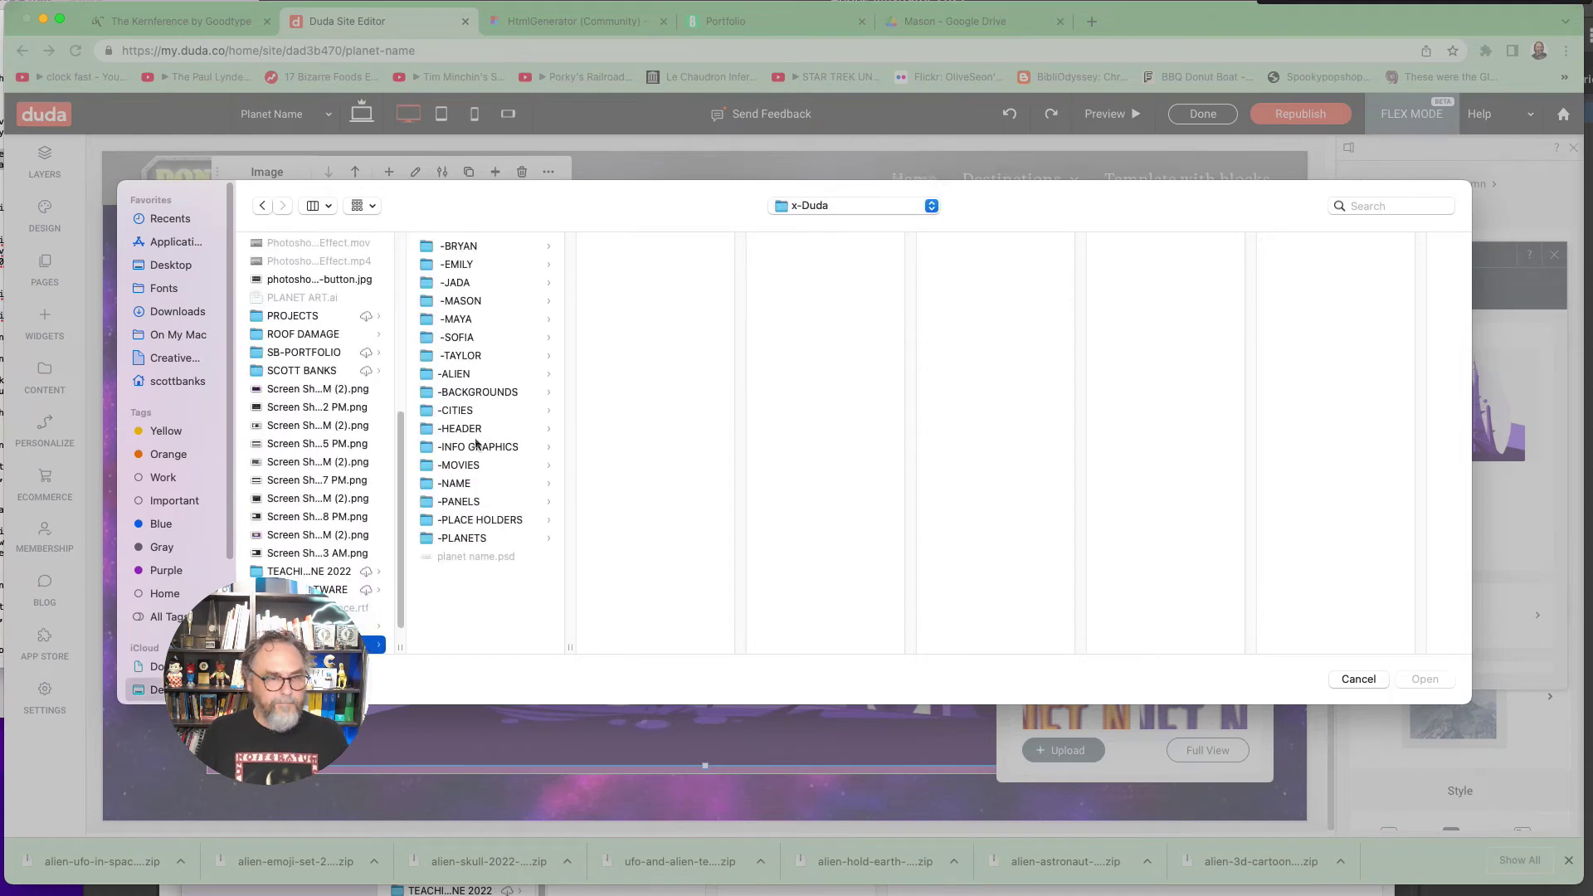
left_click(502, 412)
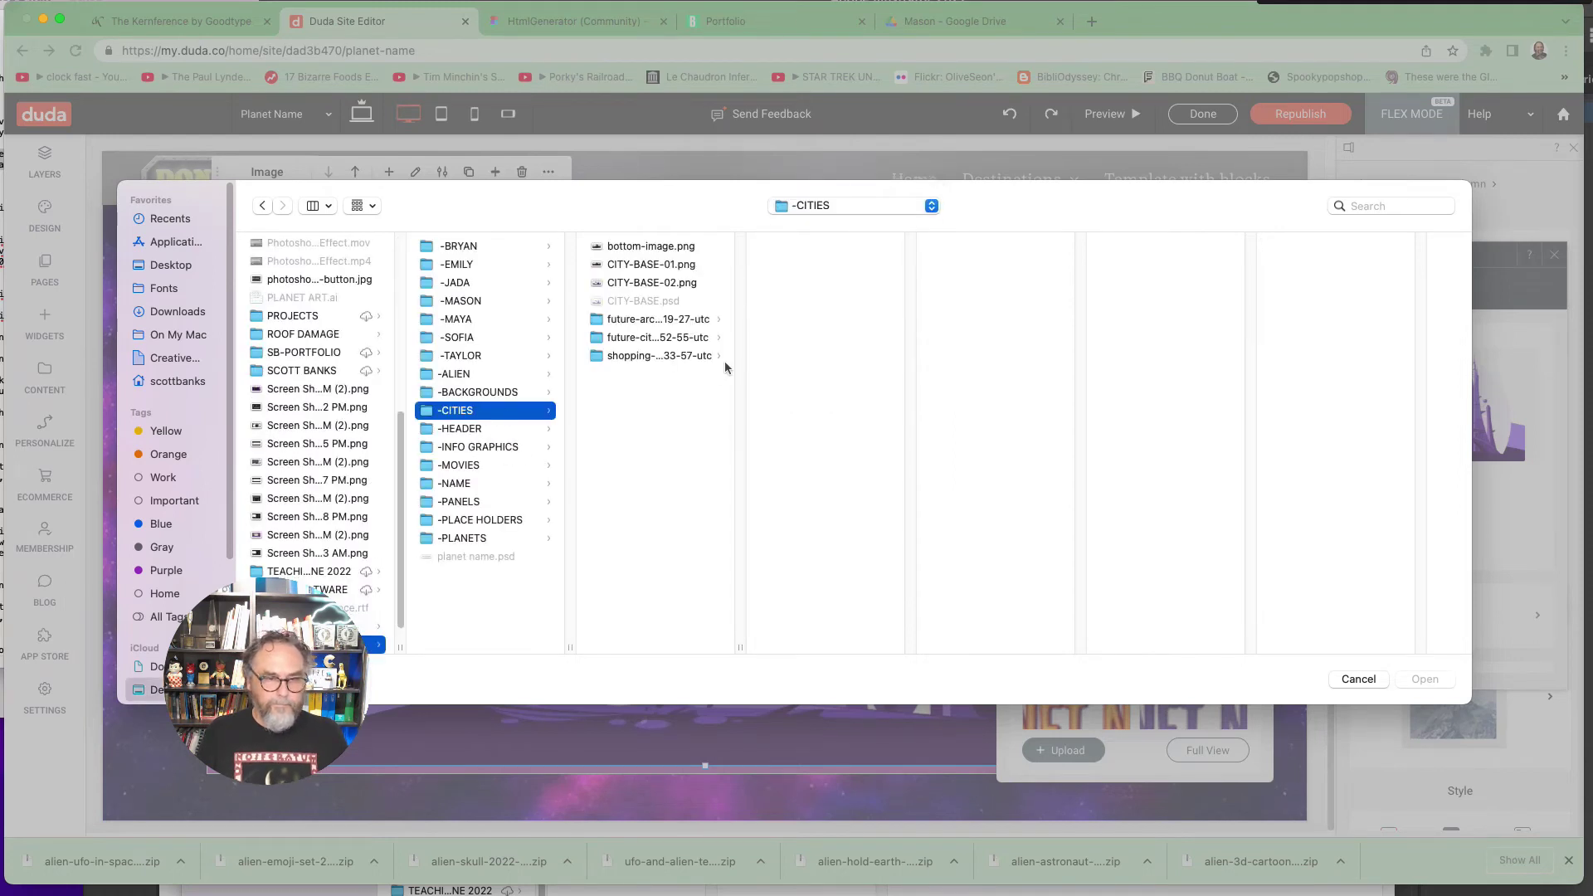
left_click(661, 264)
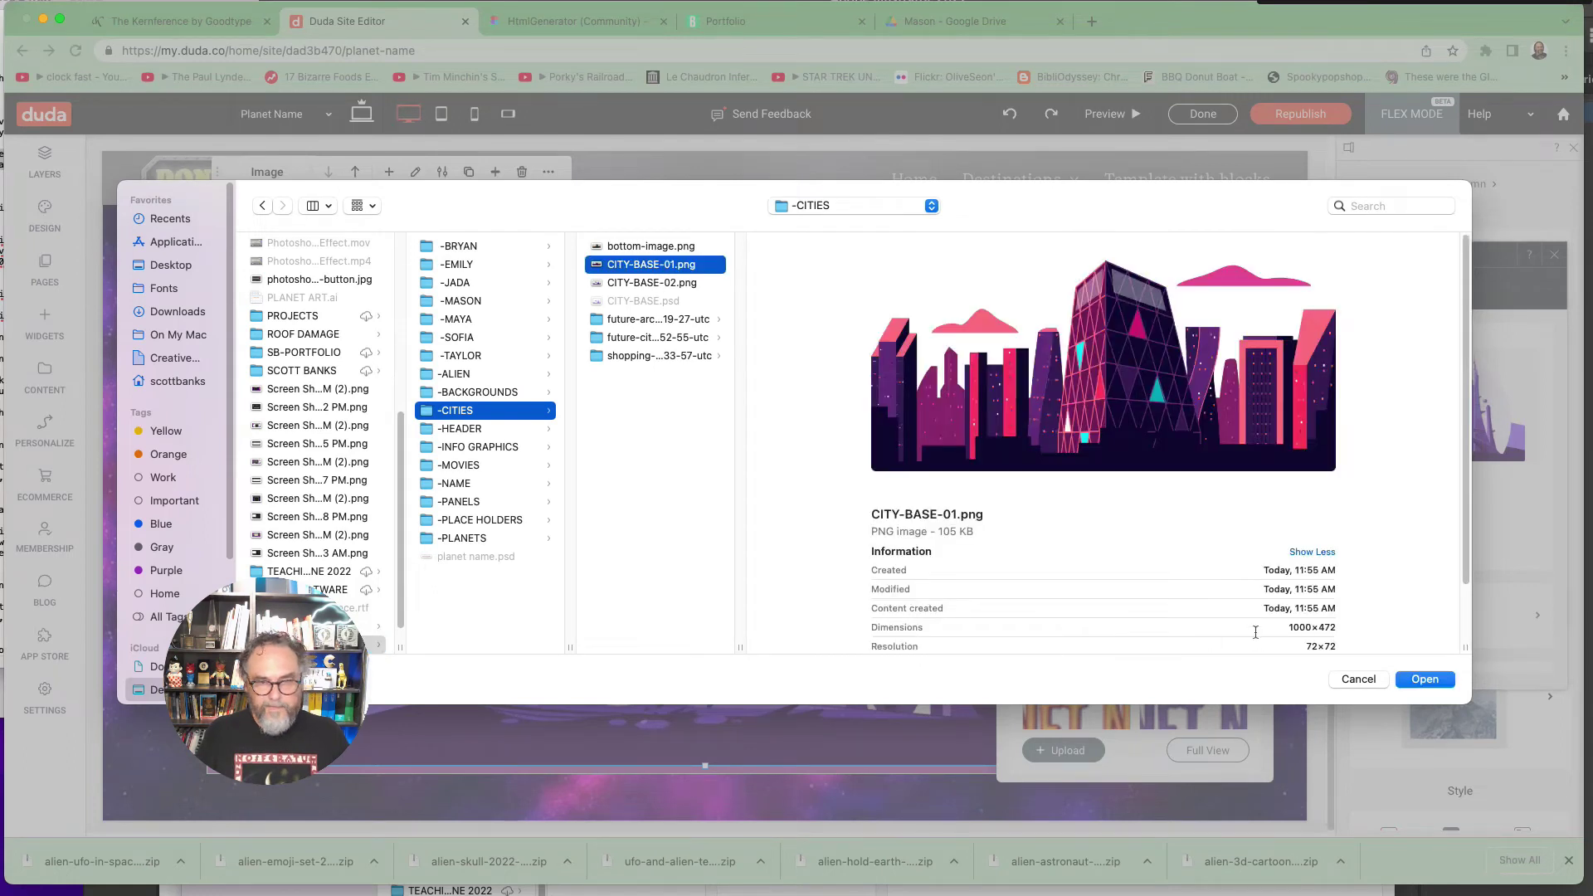
left_click(1422, 679)
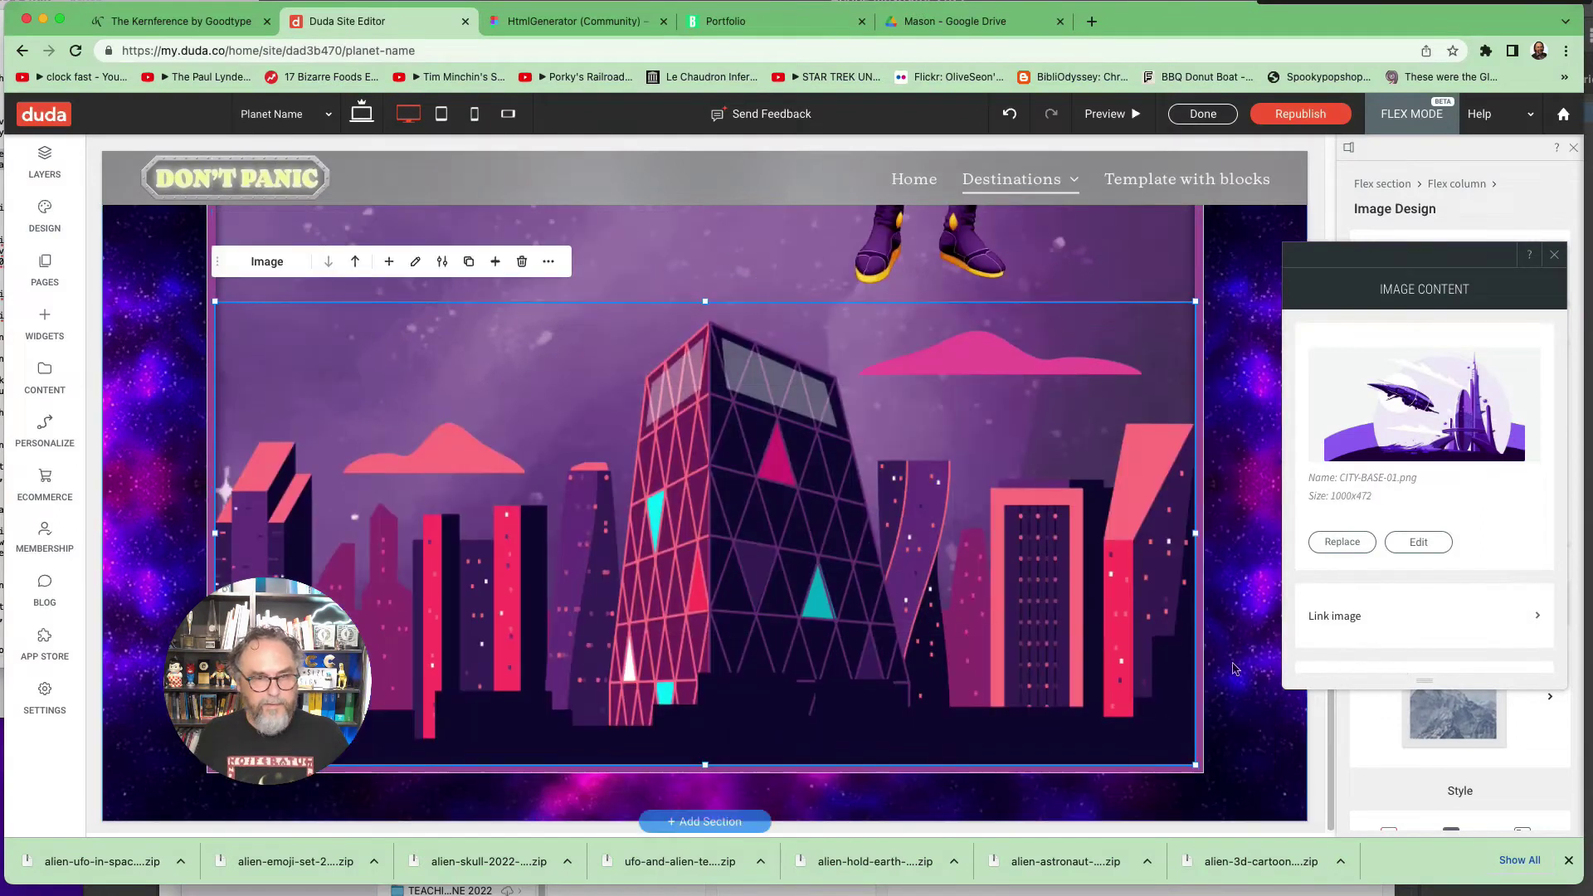
left_click(1554, 258)
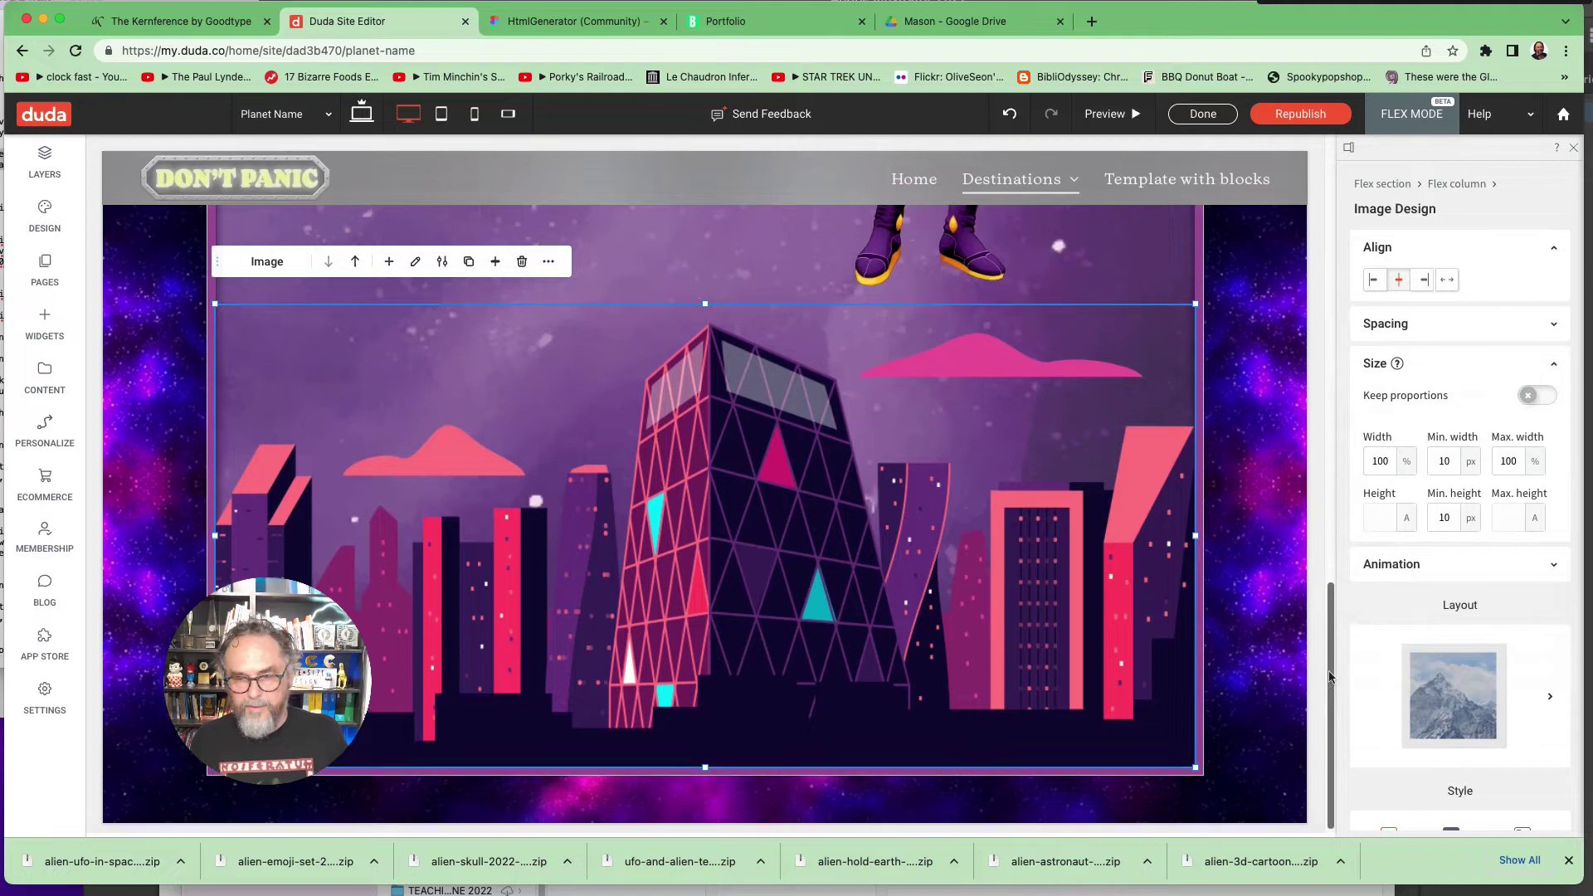
Step: Review the updated page from the new city image up to the Planet Name title
scroll(1319, 576, "up", 3)
scroll(1317, 571, "up", 5)
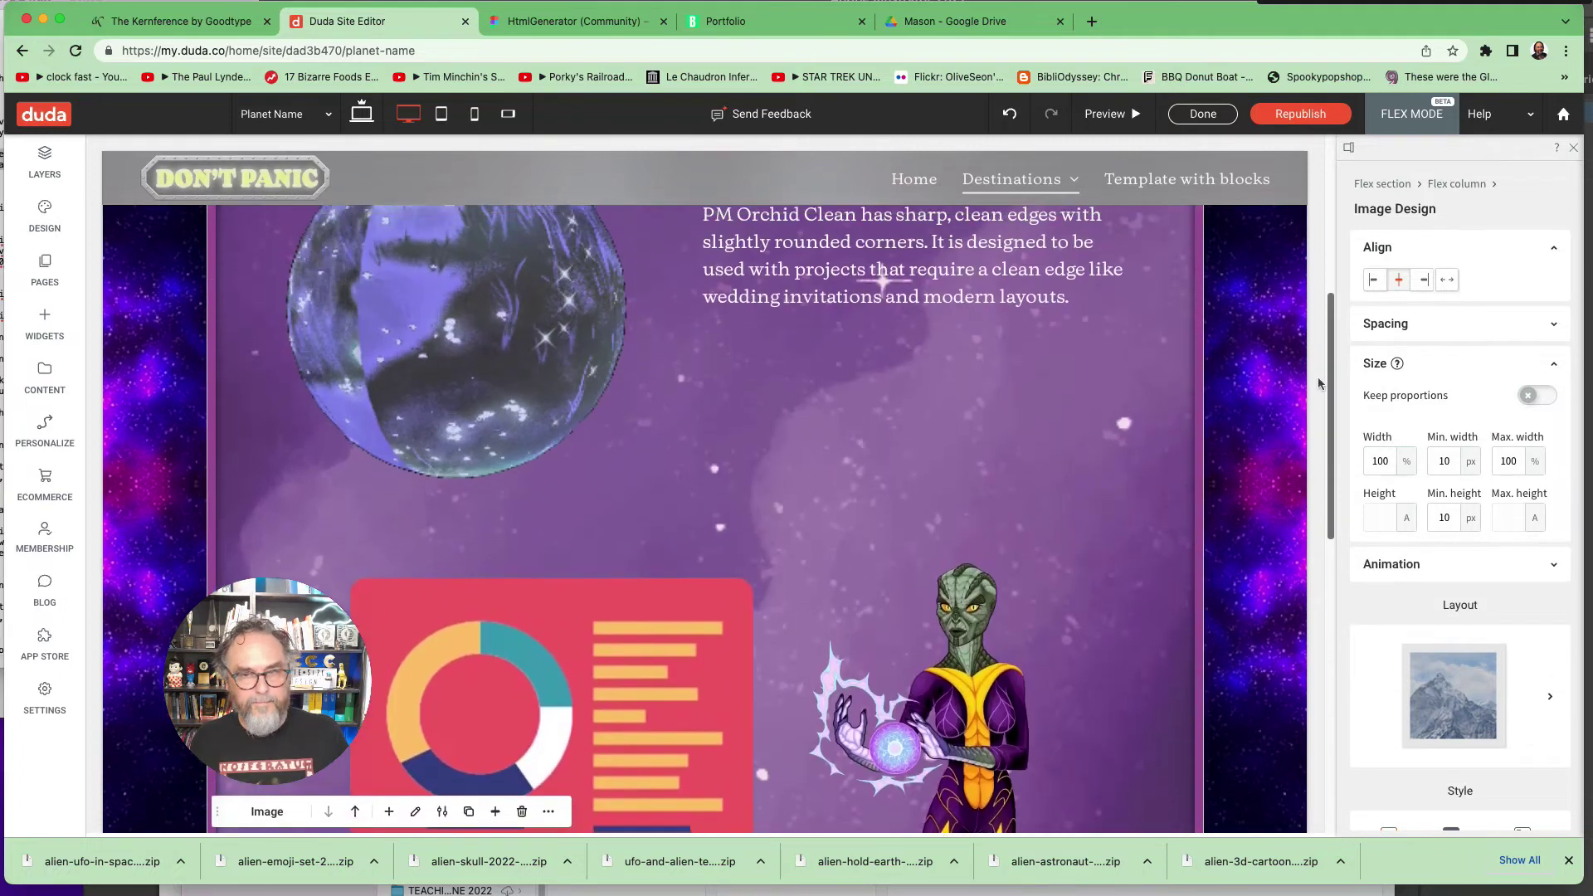
scroll(1319, 384, "up", 5)
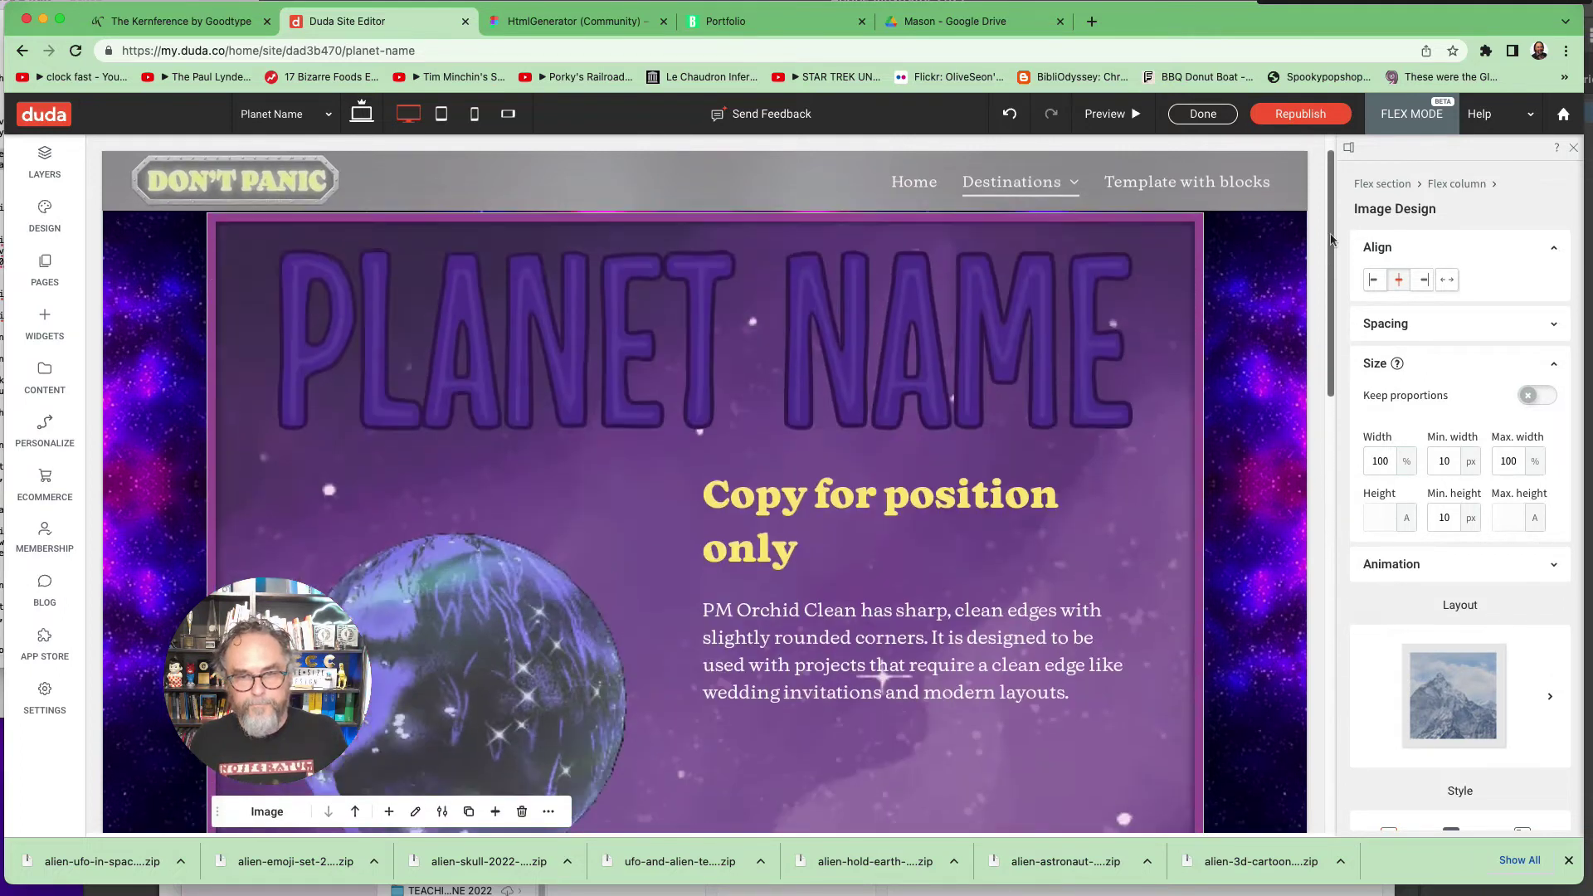
left_click_drag(1330, 213, 1291, 136)
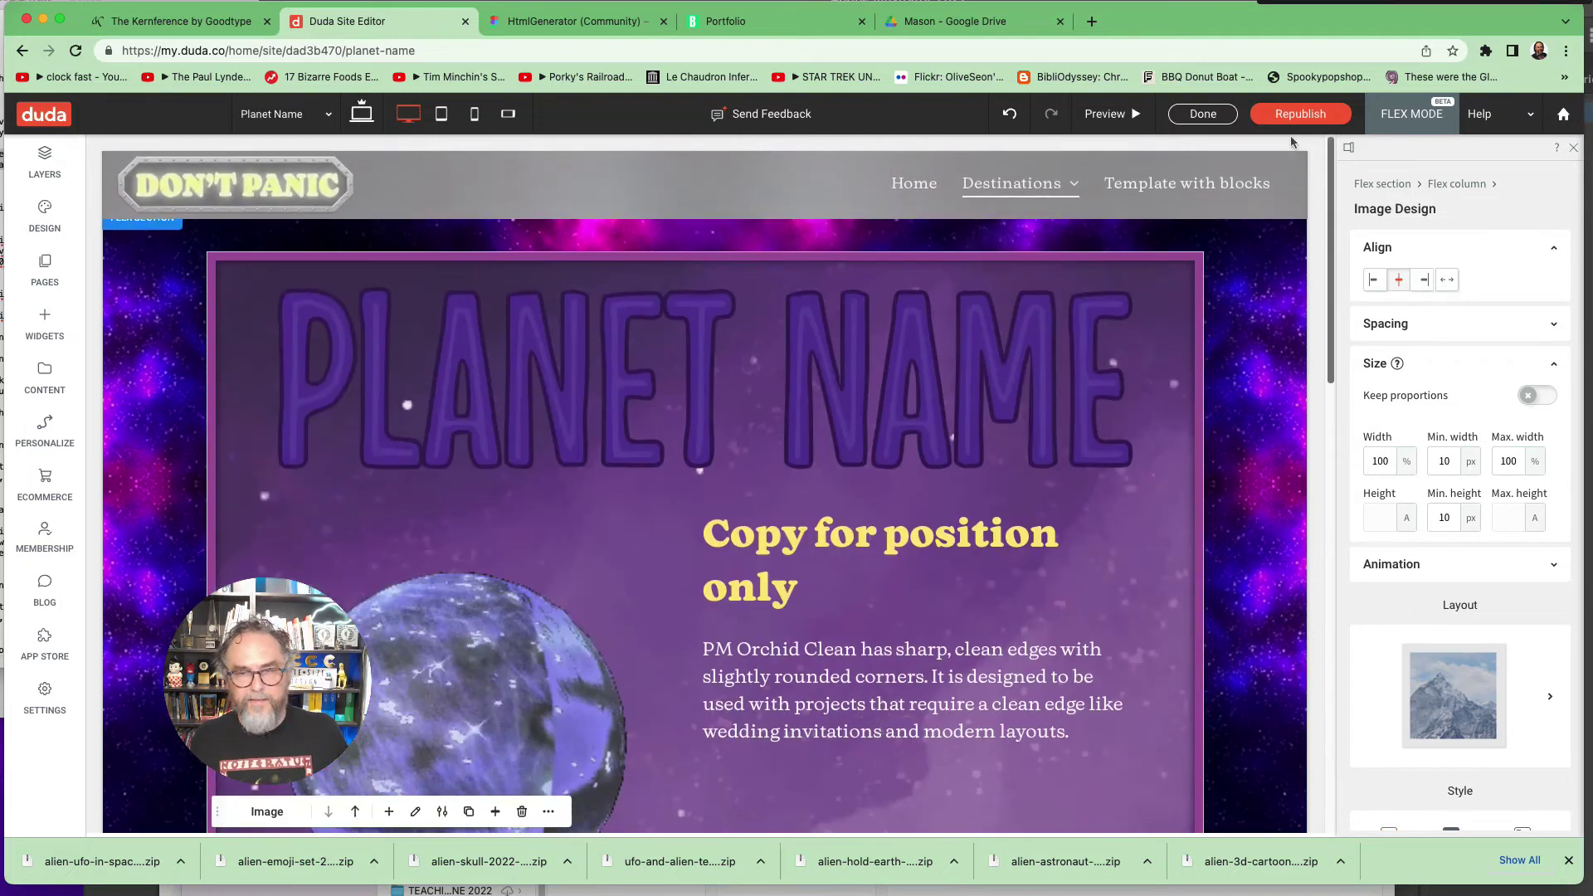
Step: Exit Flex Mode and review the Planet Name page in the tablet layout down to the alien and city images
left_click(1213, 118)
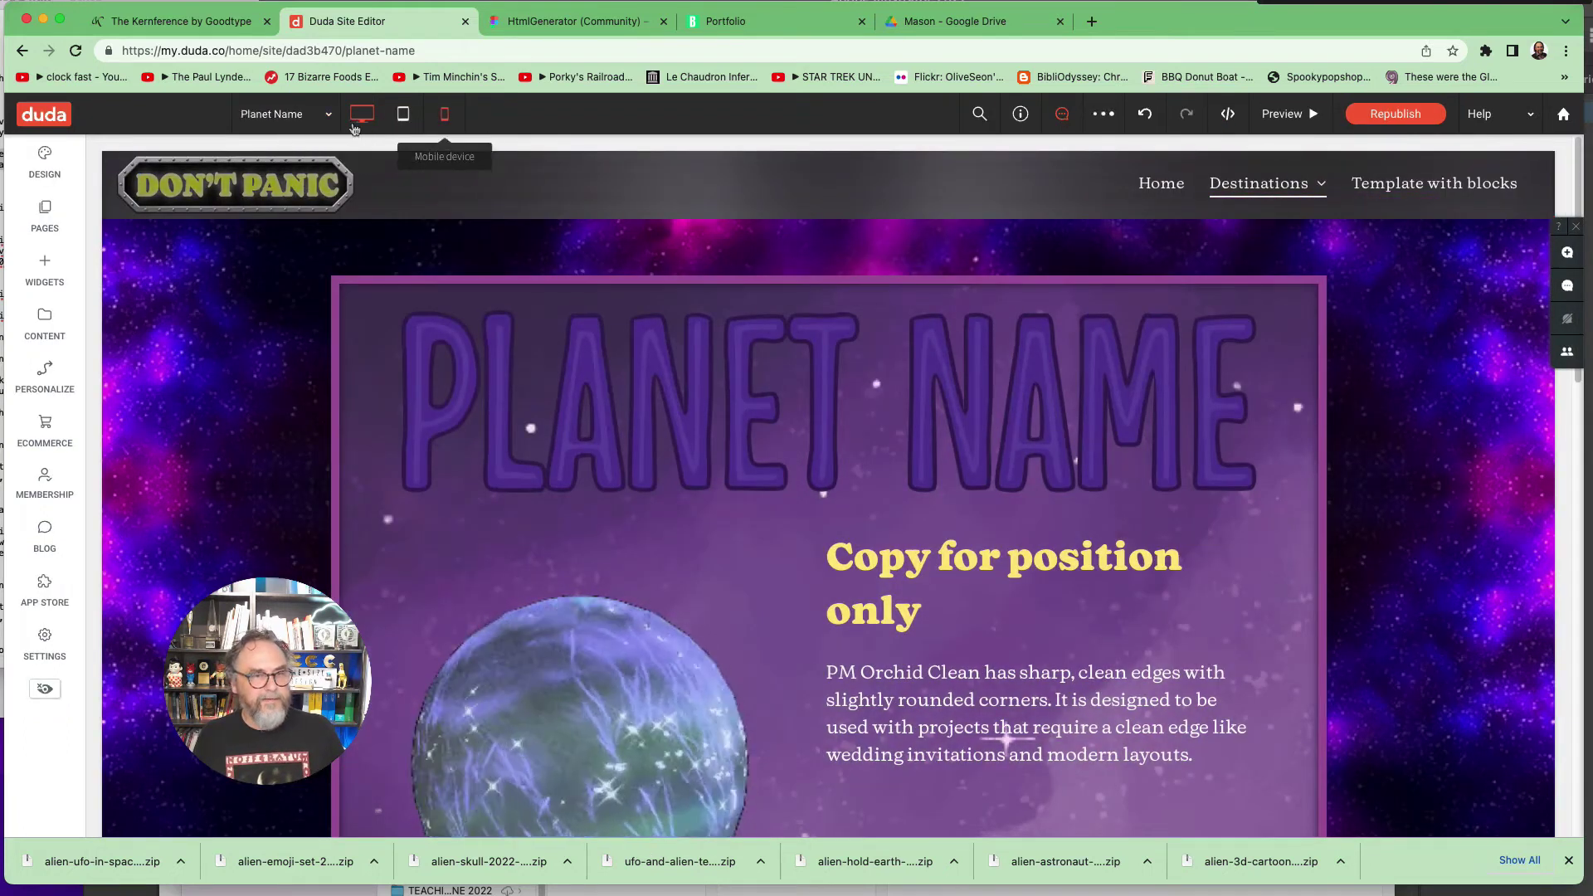
left_click(404, 116)
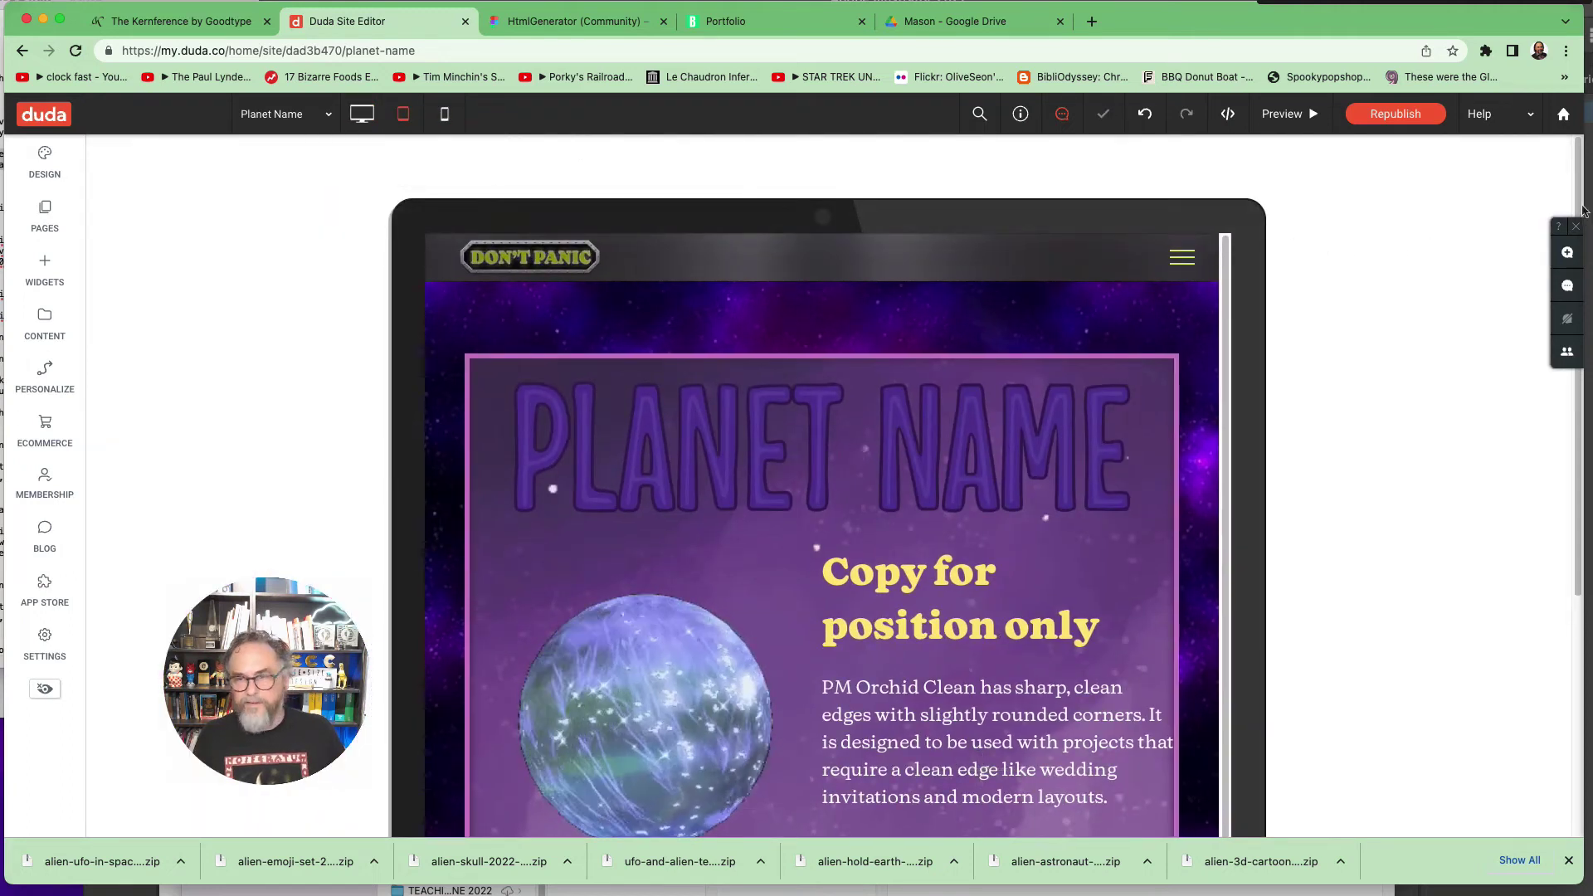
scroll(1561, 712, "down", 5)
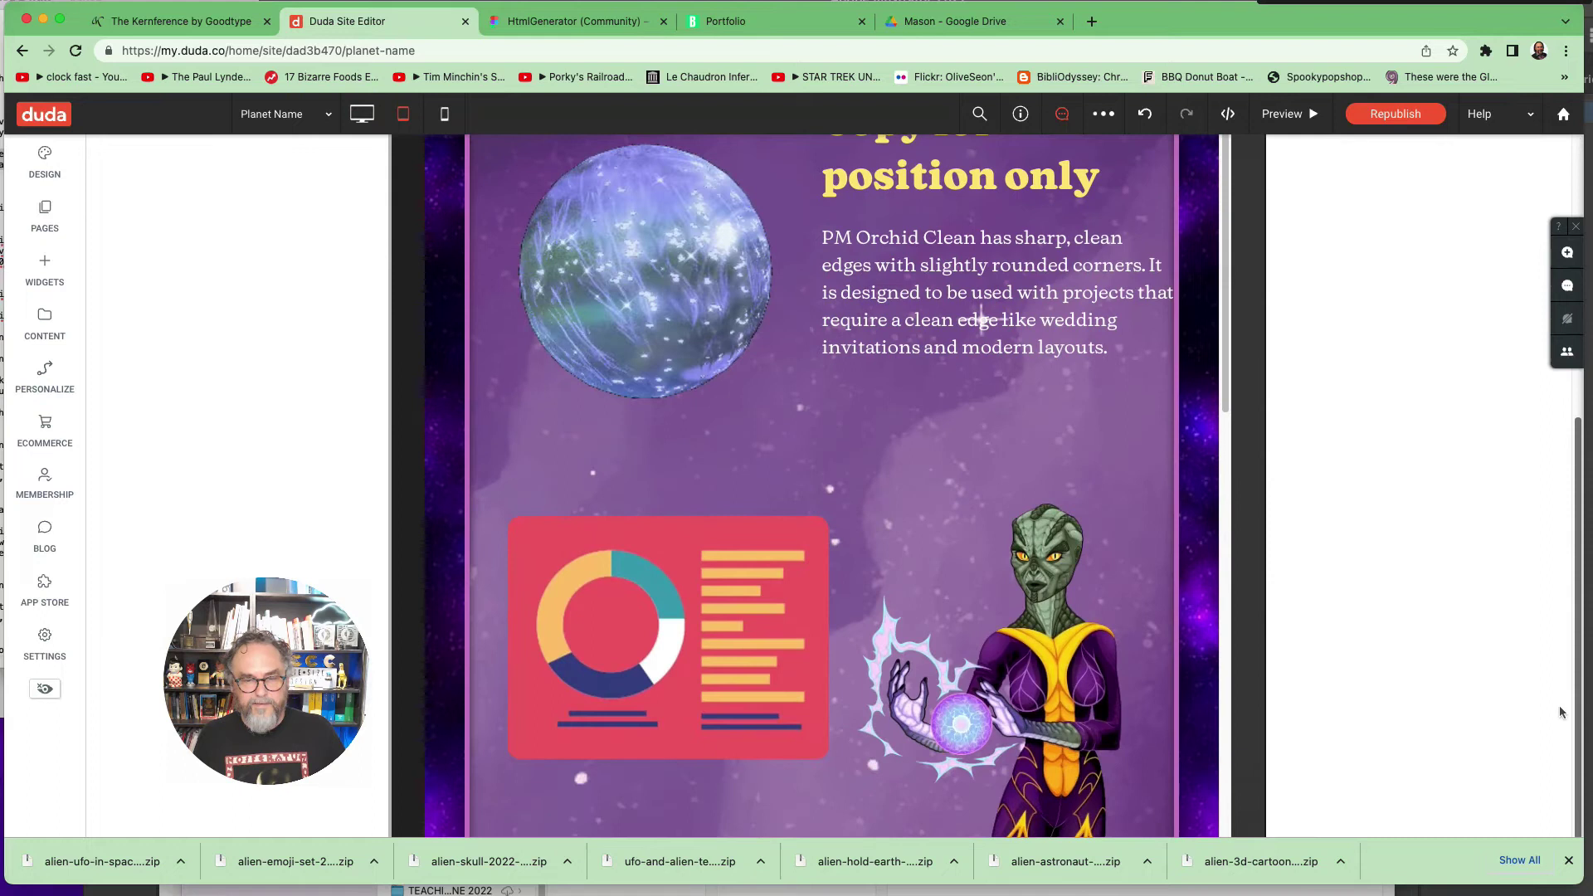
scroll(1234, 522, "down", 2)
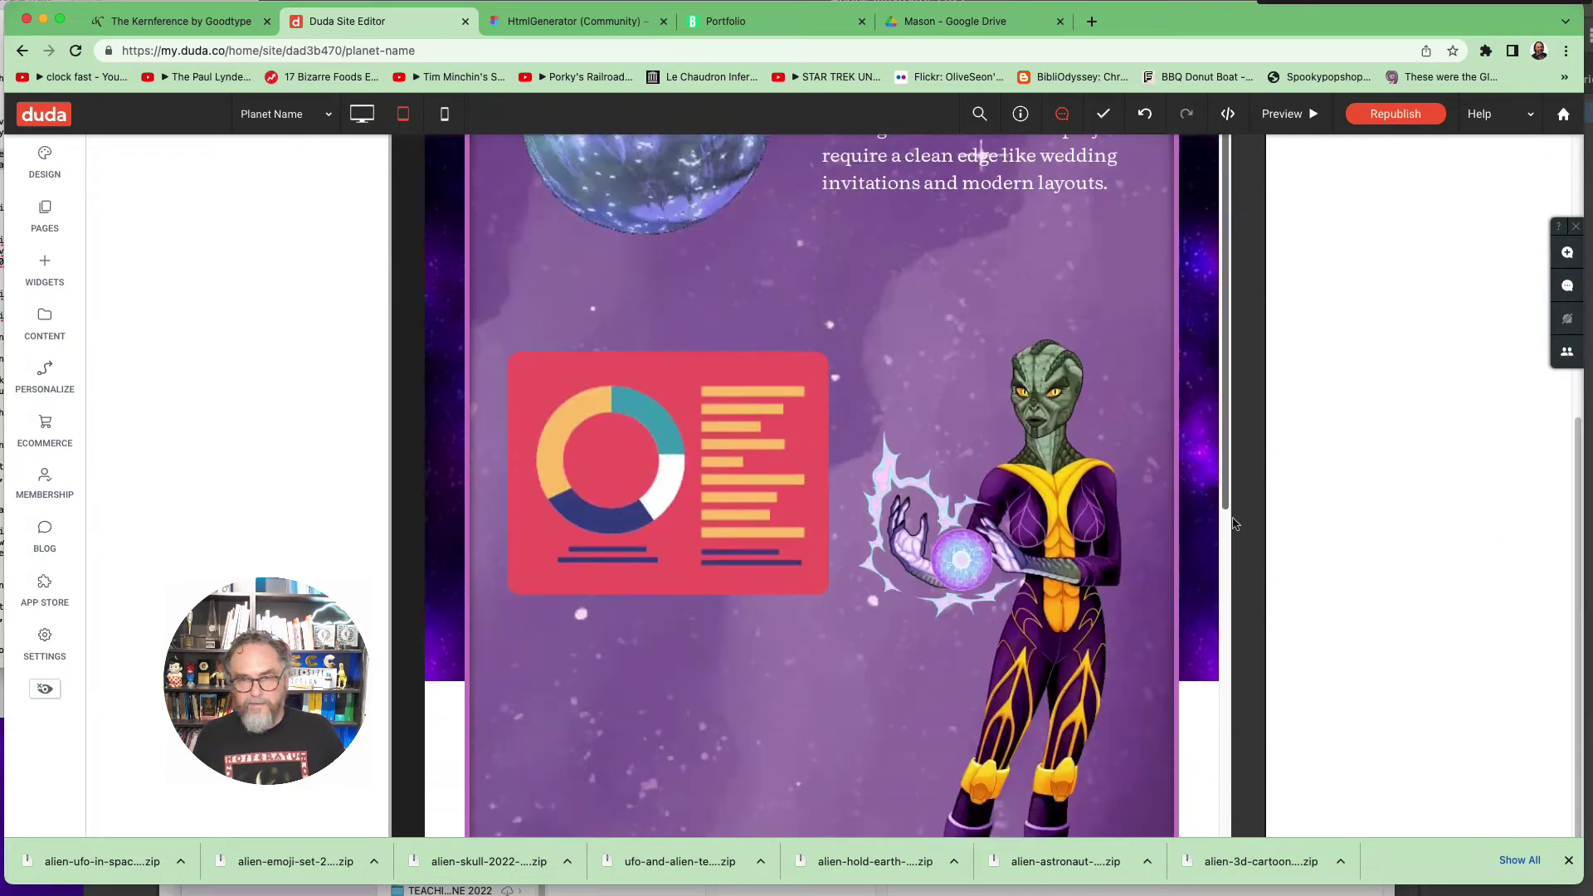
scroll(1233, 523, "down", 5)
scroll(1025, 551, "up", 2)
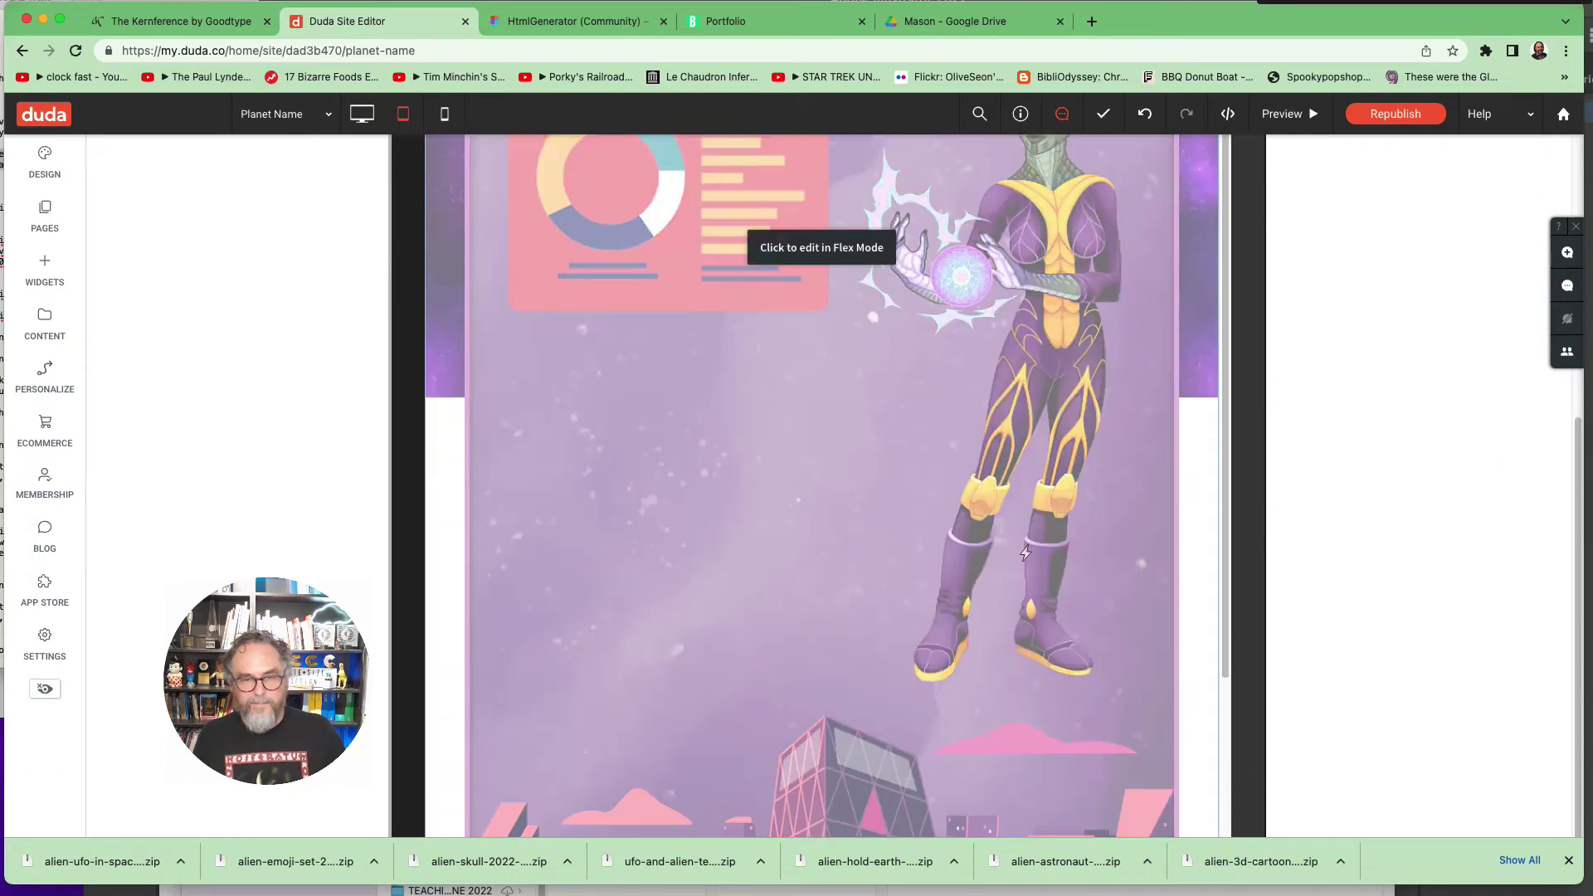
Step: Reopen the section in Flex Mode for tablet and reduce the alien image's height to about 466 px
left_click(1026, 552)
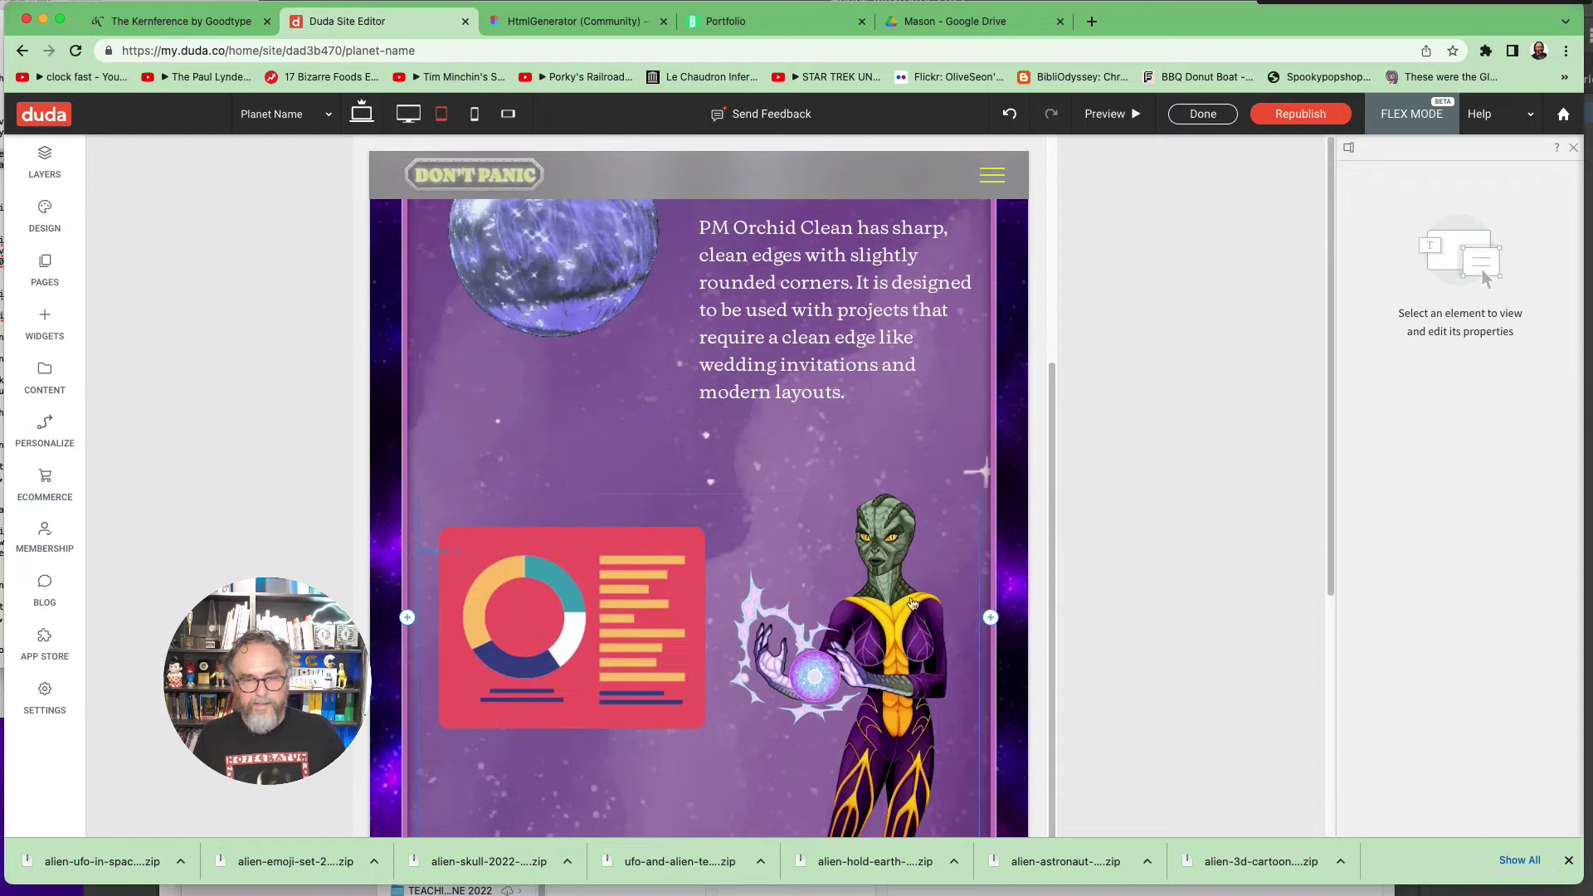
left_click(911, 603)
double_click(912, 603)
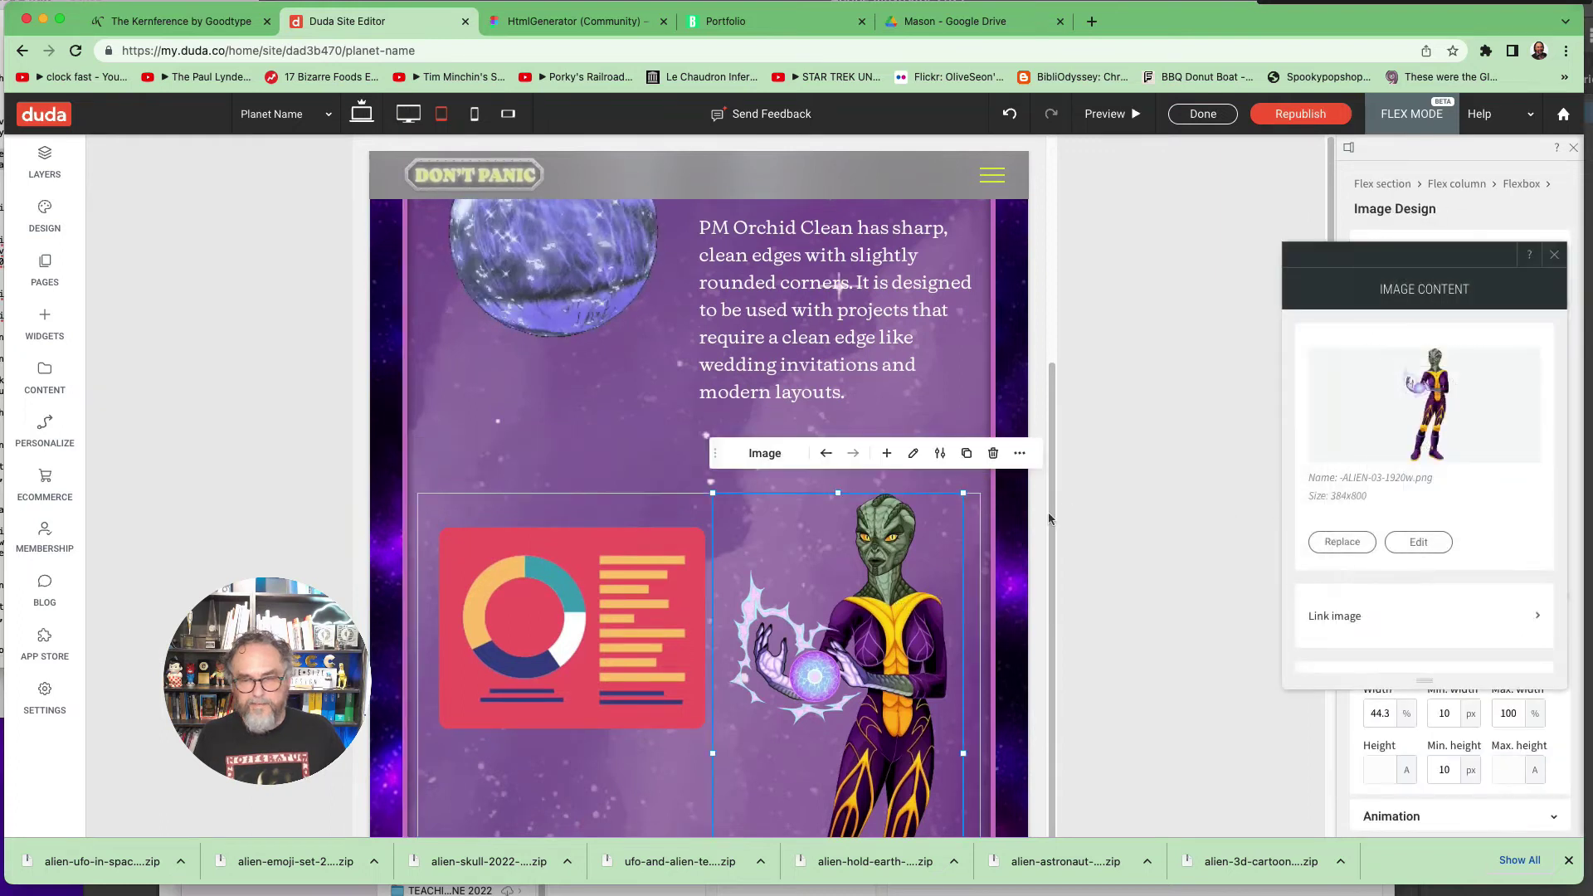
scroll(1050, 518, "down", 3)
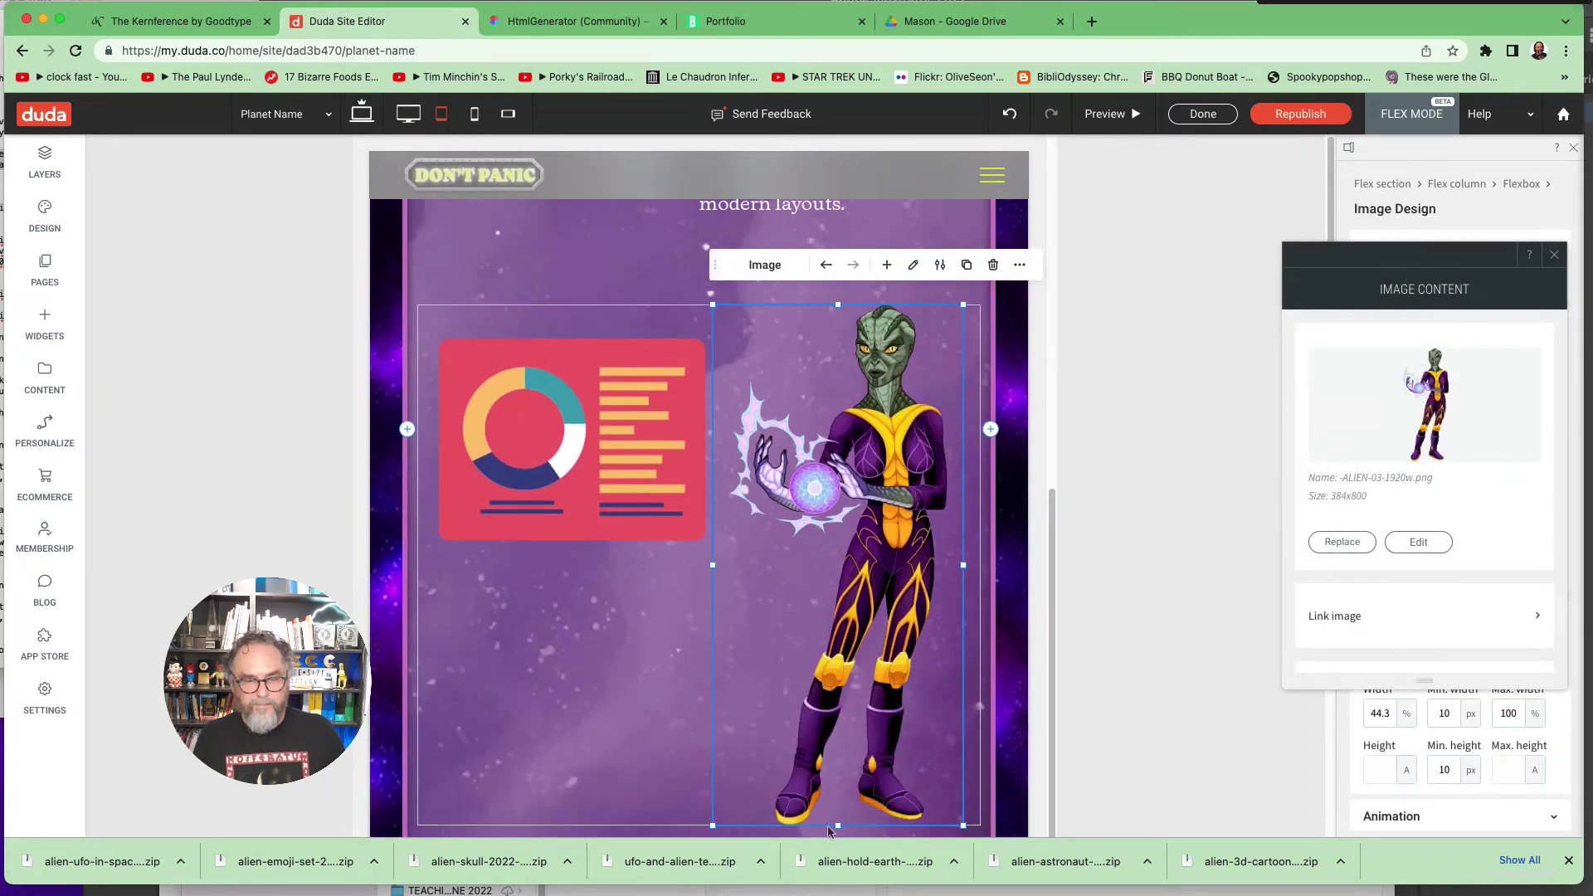
left_click_drag(838, 825, 834, 693)
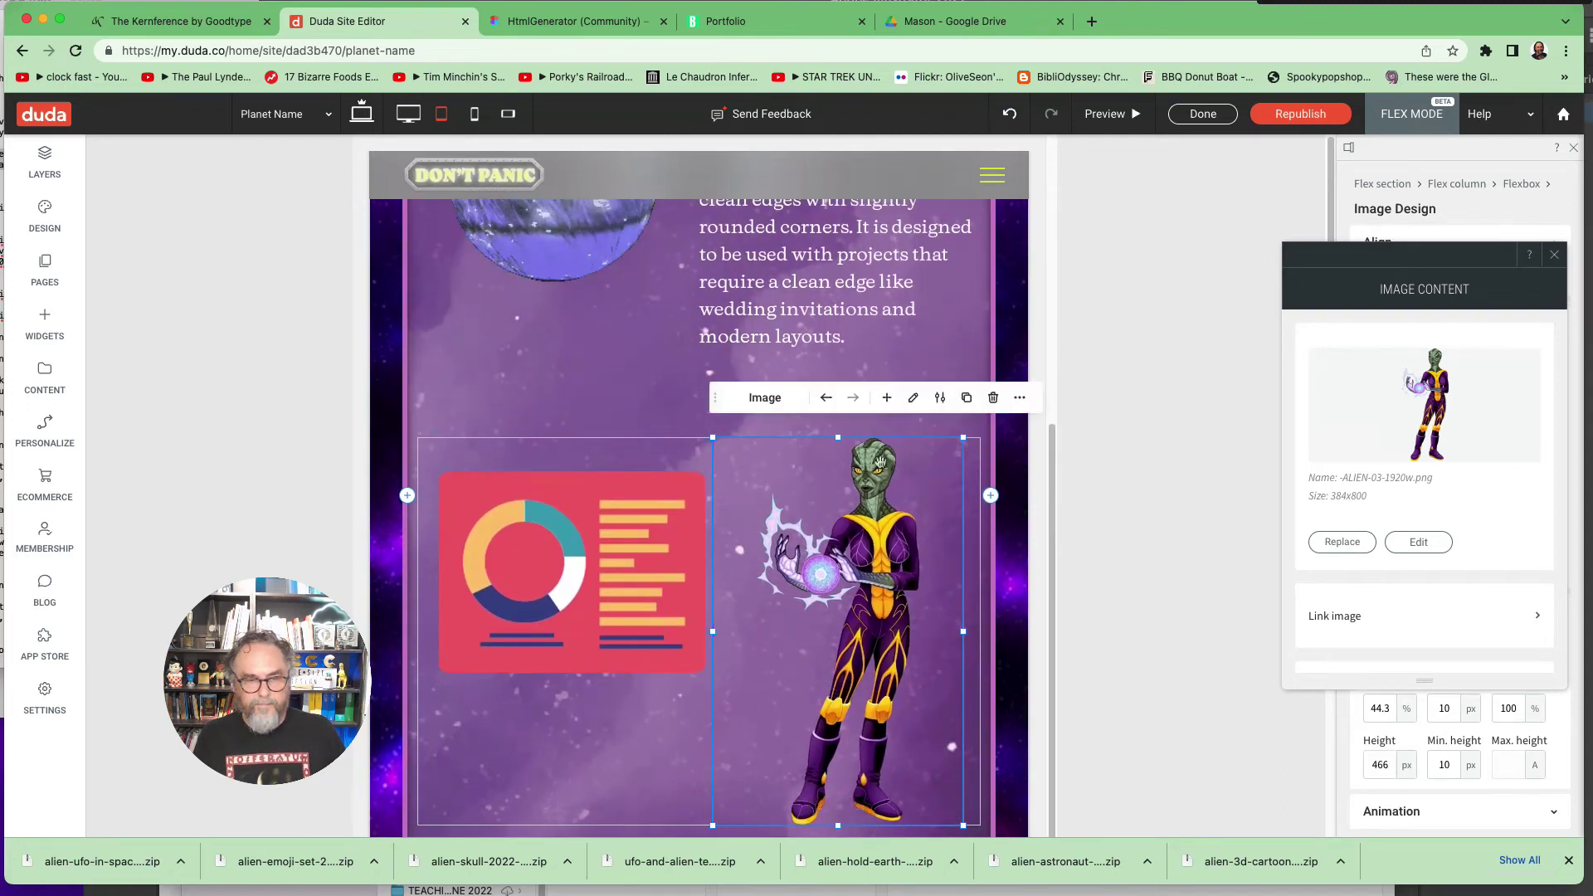
Step: Shorten the tablet flexbox holding the planet and text to tighten the gap above the infographic row, and exit Flex Mode
left_click(648, 412)
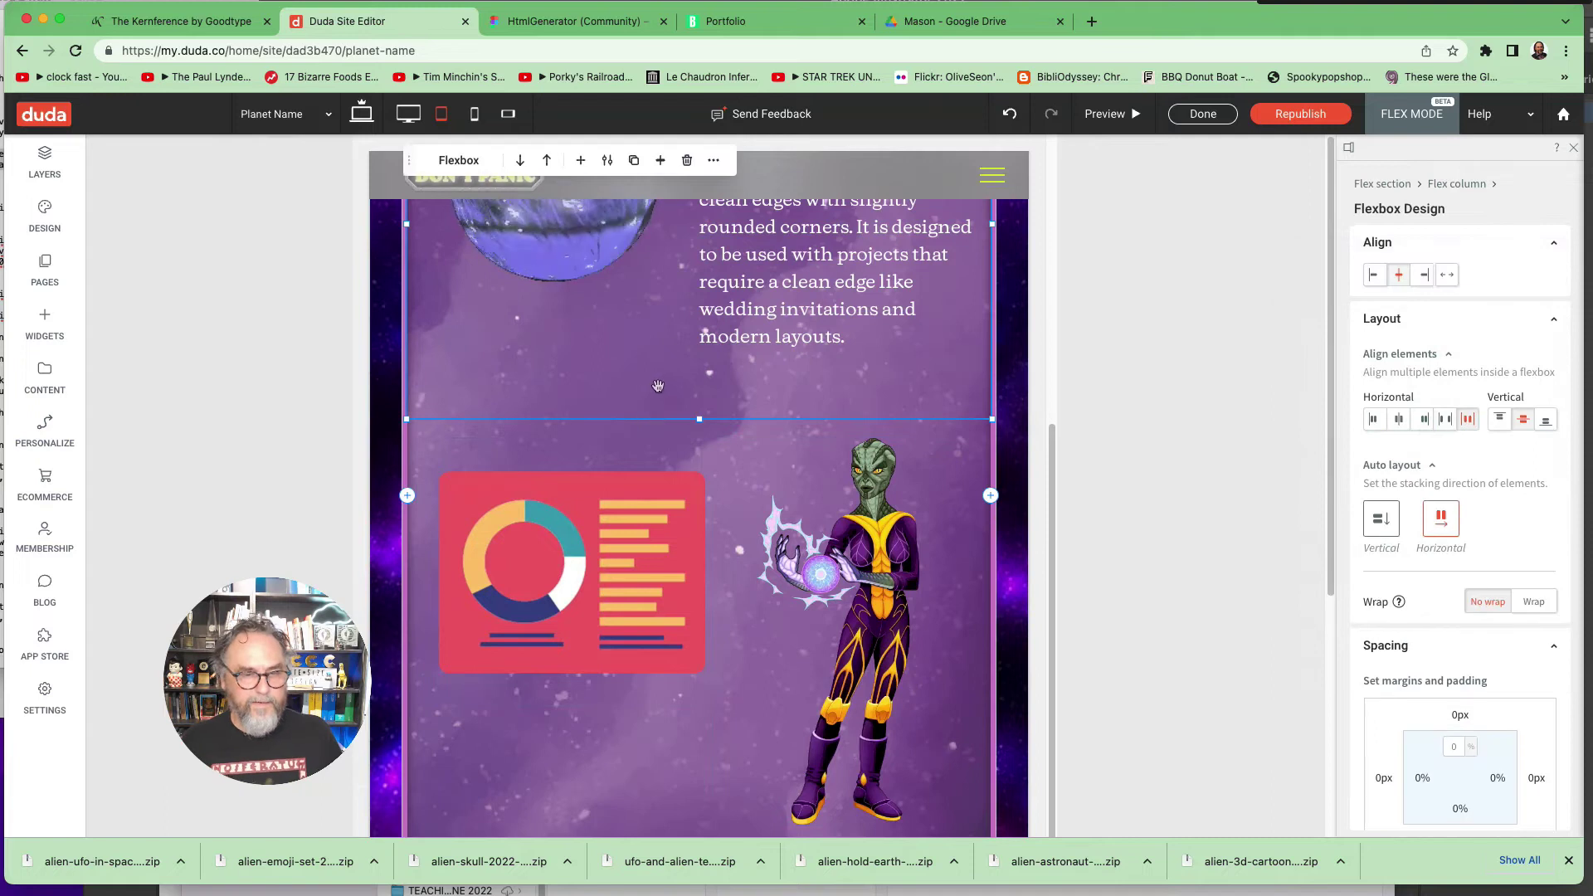
left_click_drag(700, 419, 699, 395)
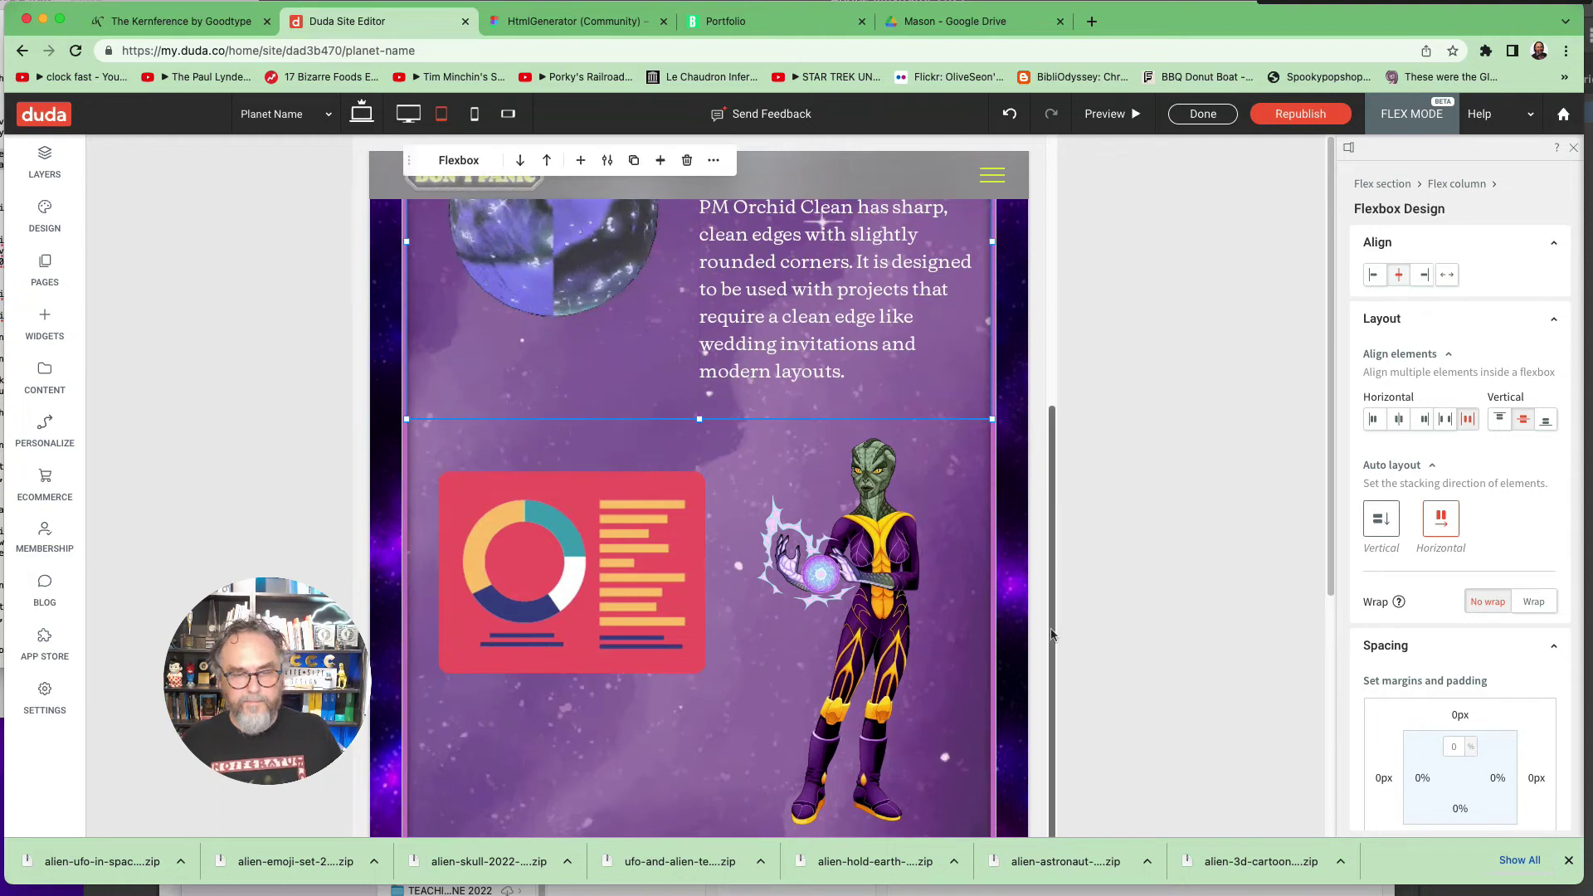
scroll(1332, 471, "down", 5)
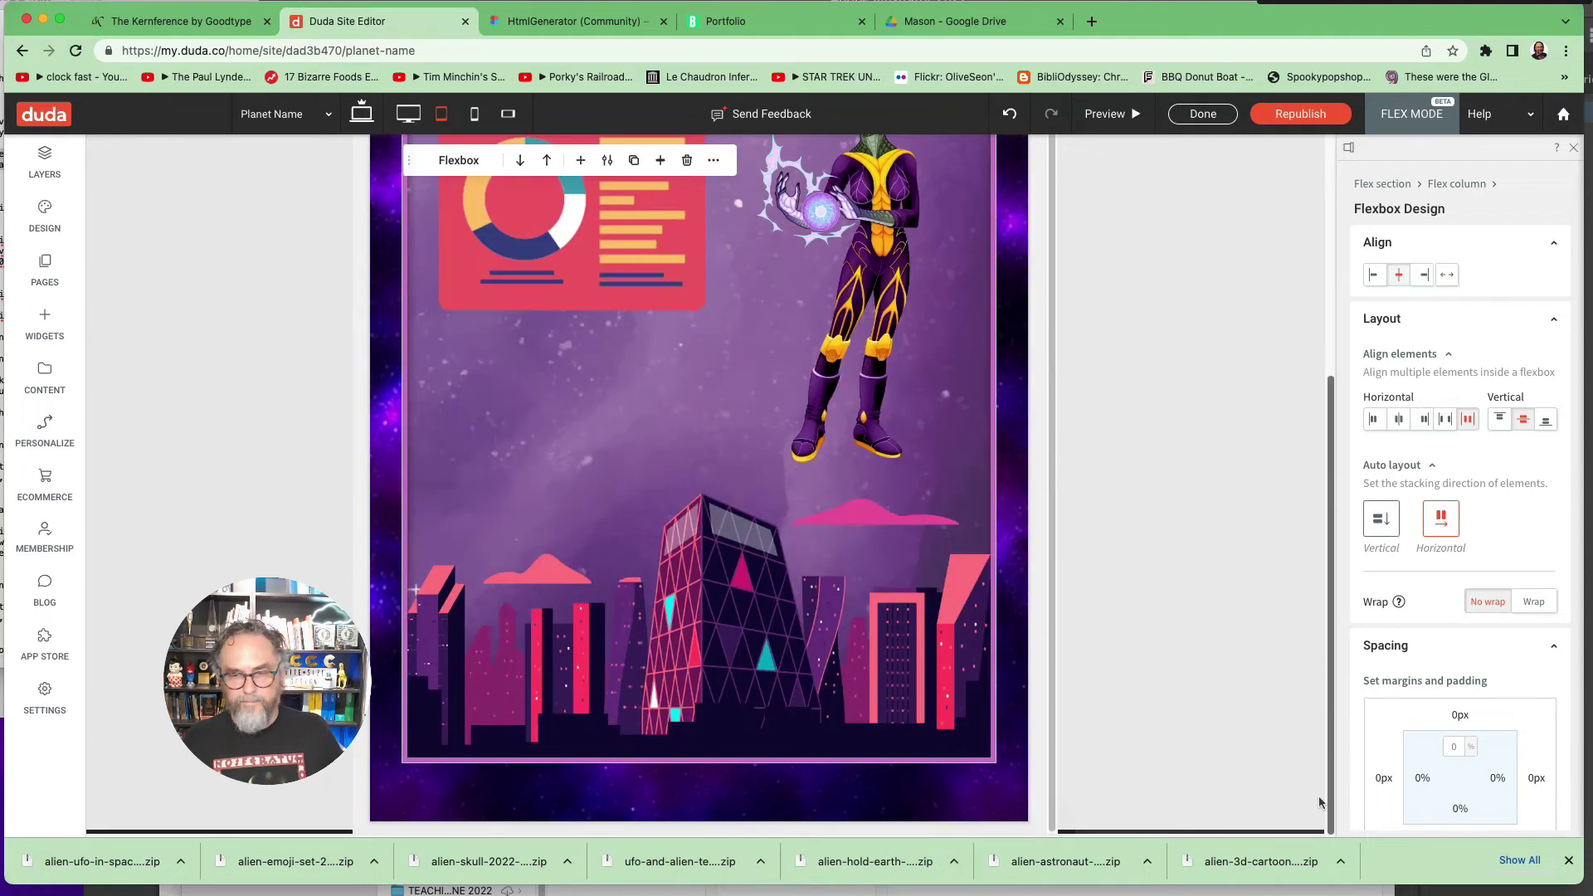
scroll(1332, 496, "up", 4)
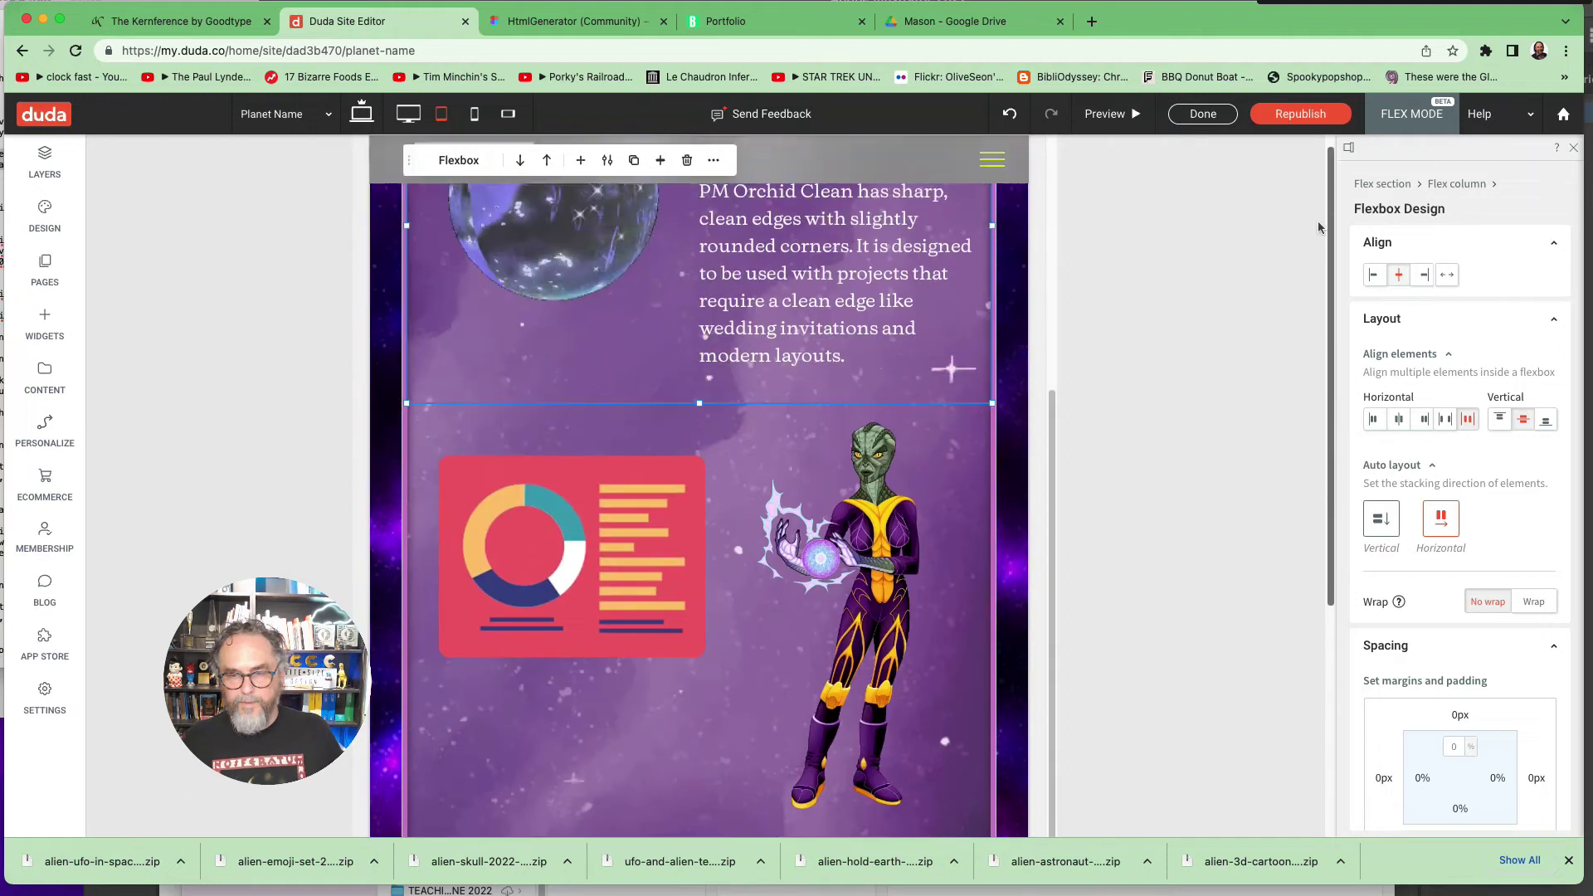
left_click(1200, 116)
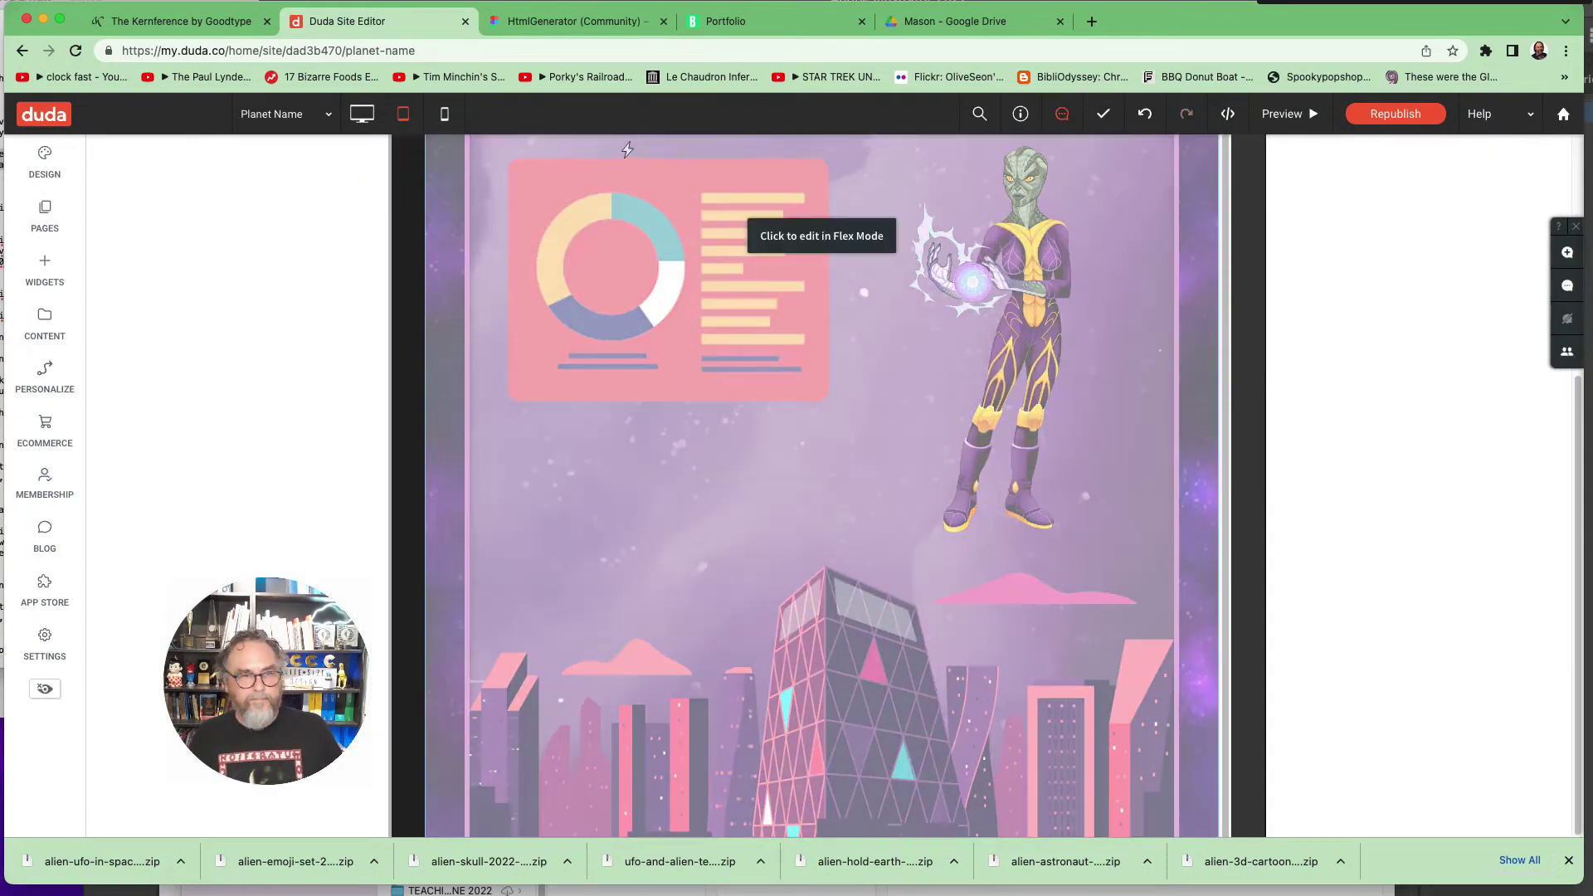
Step: Compare the Planet Name page in the desktop and tablet layouts, examining the alien image and the city artwork
left_click(362, 114)
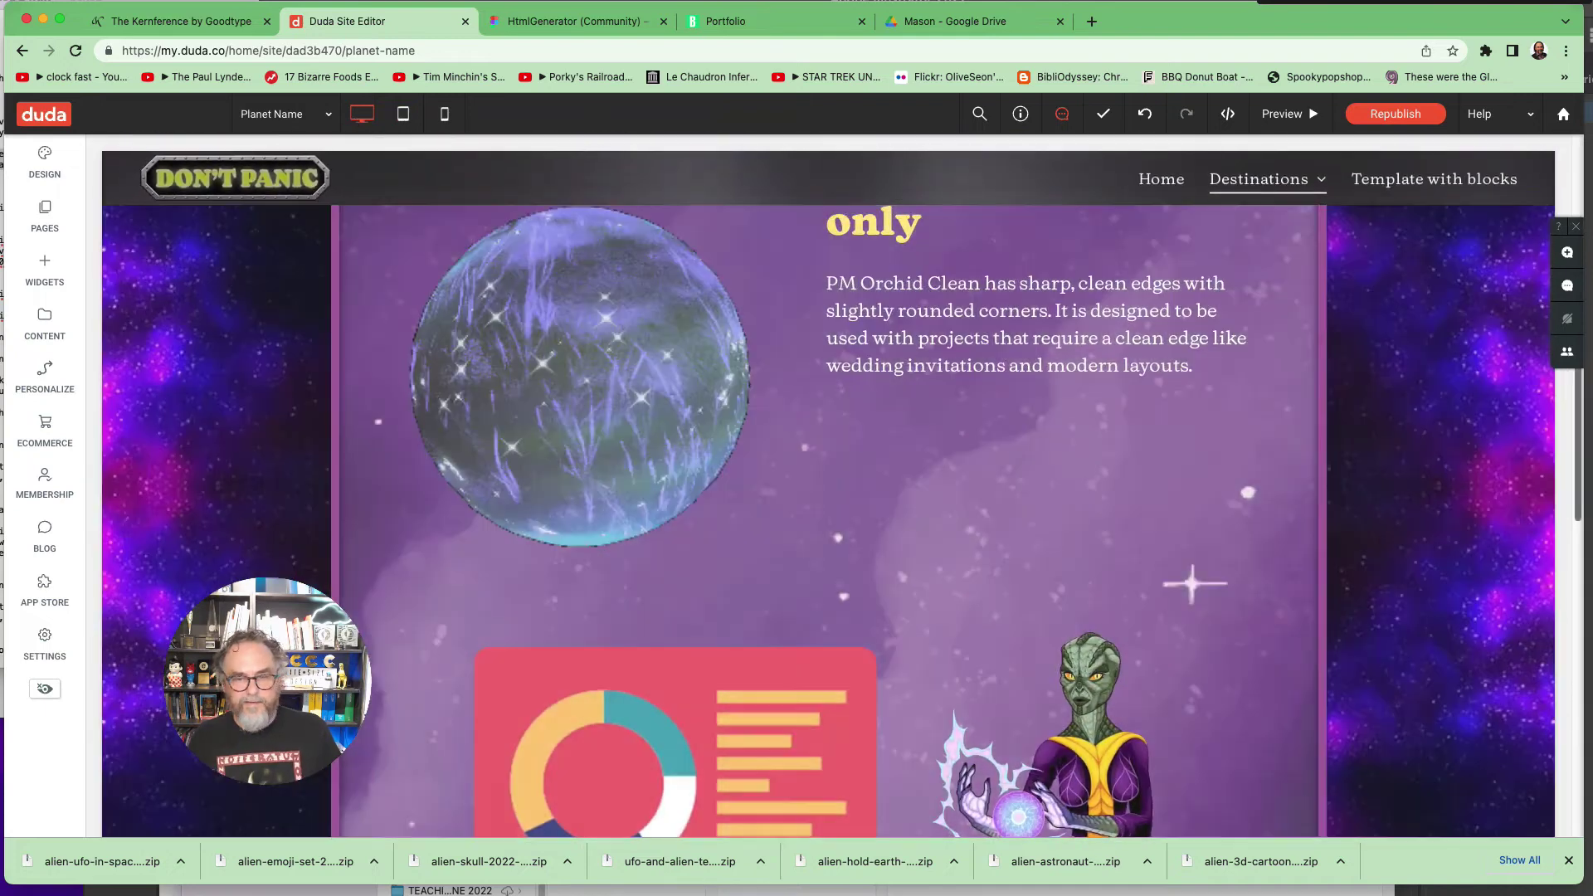
scroll(1546, 788, "down", 8)
scroll(1546, 789, "up", 10)
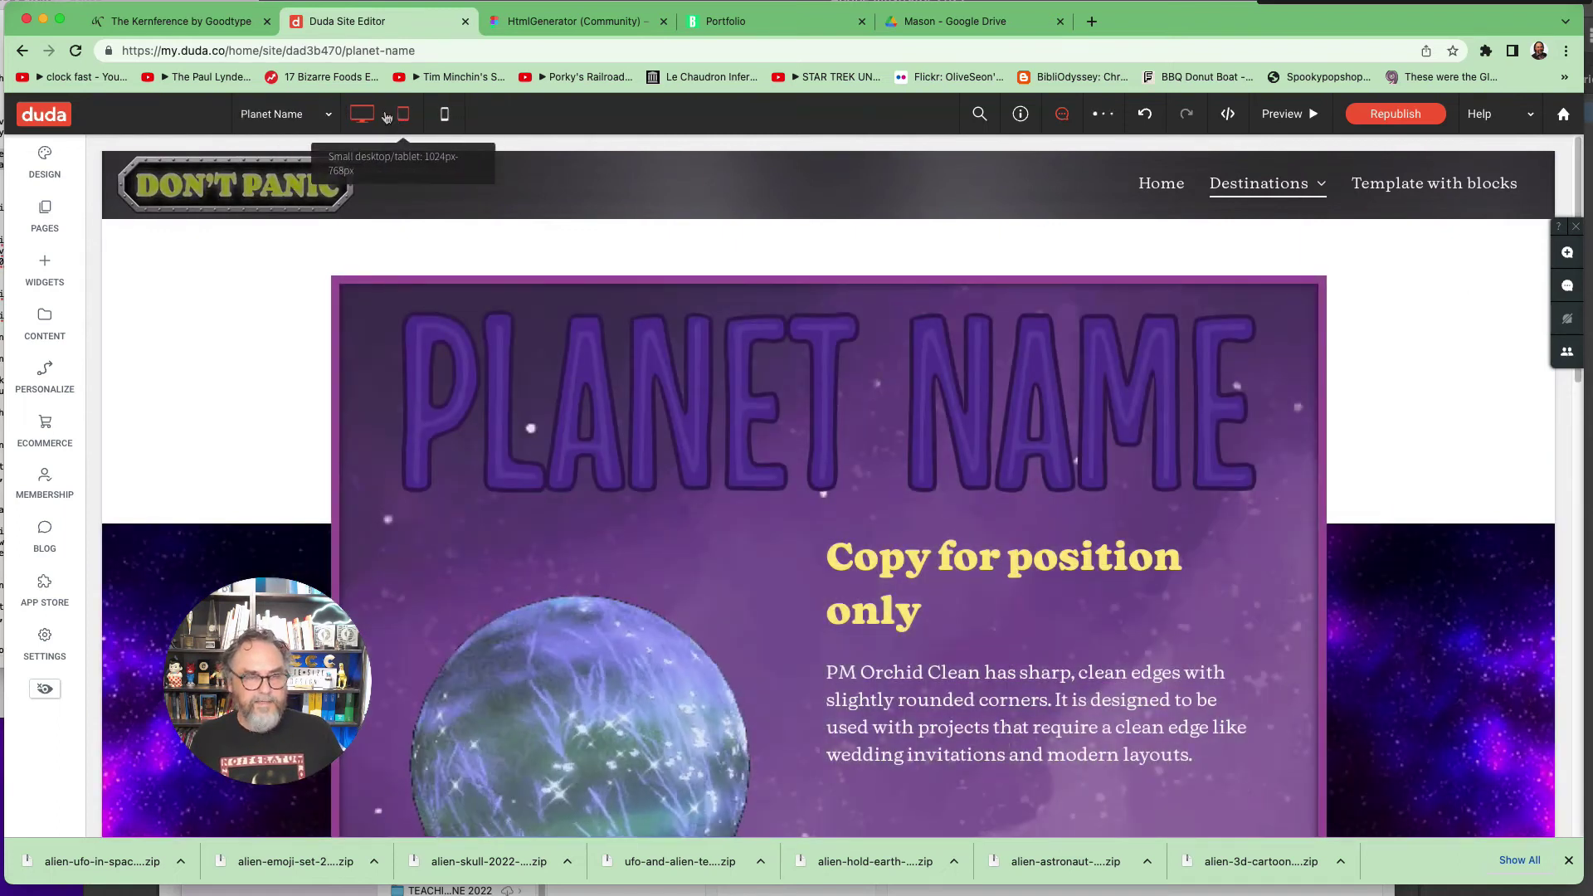
left_click(412, 118)
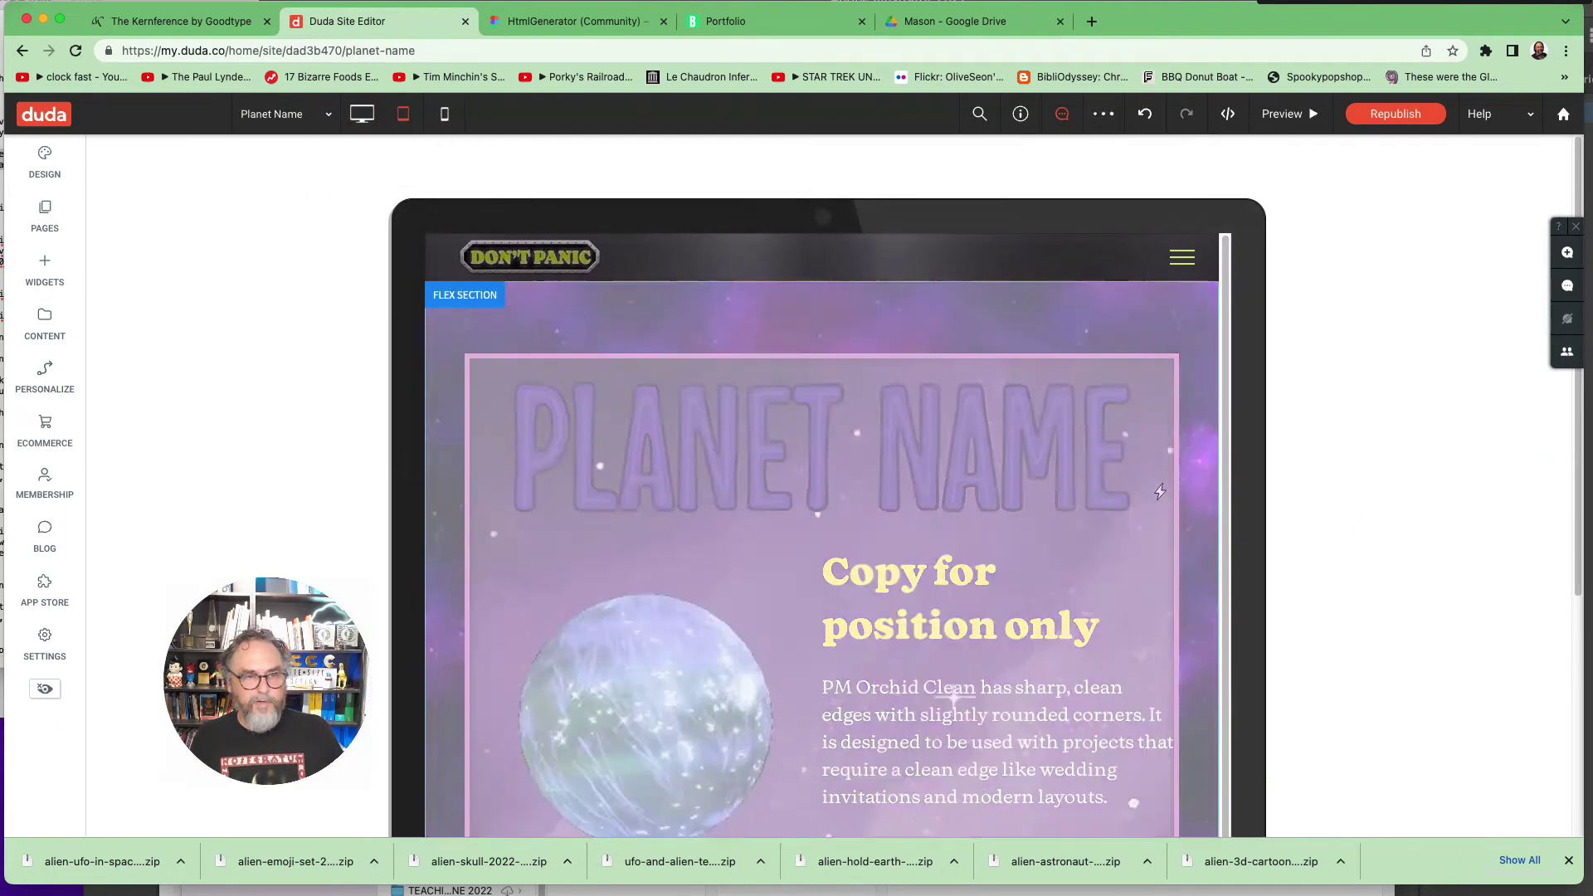
scroll(938, 332, "down", 5)
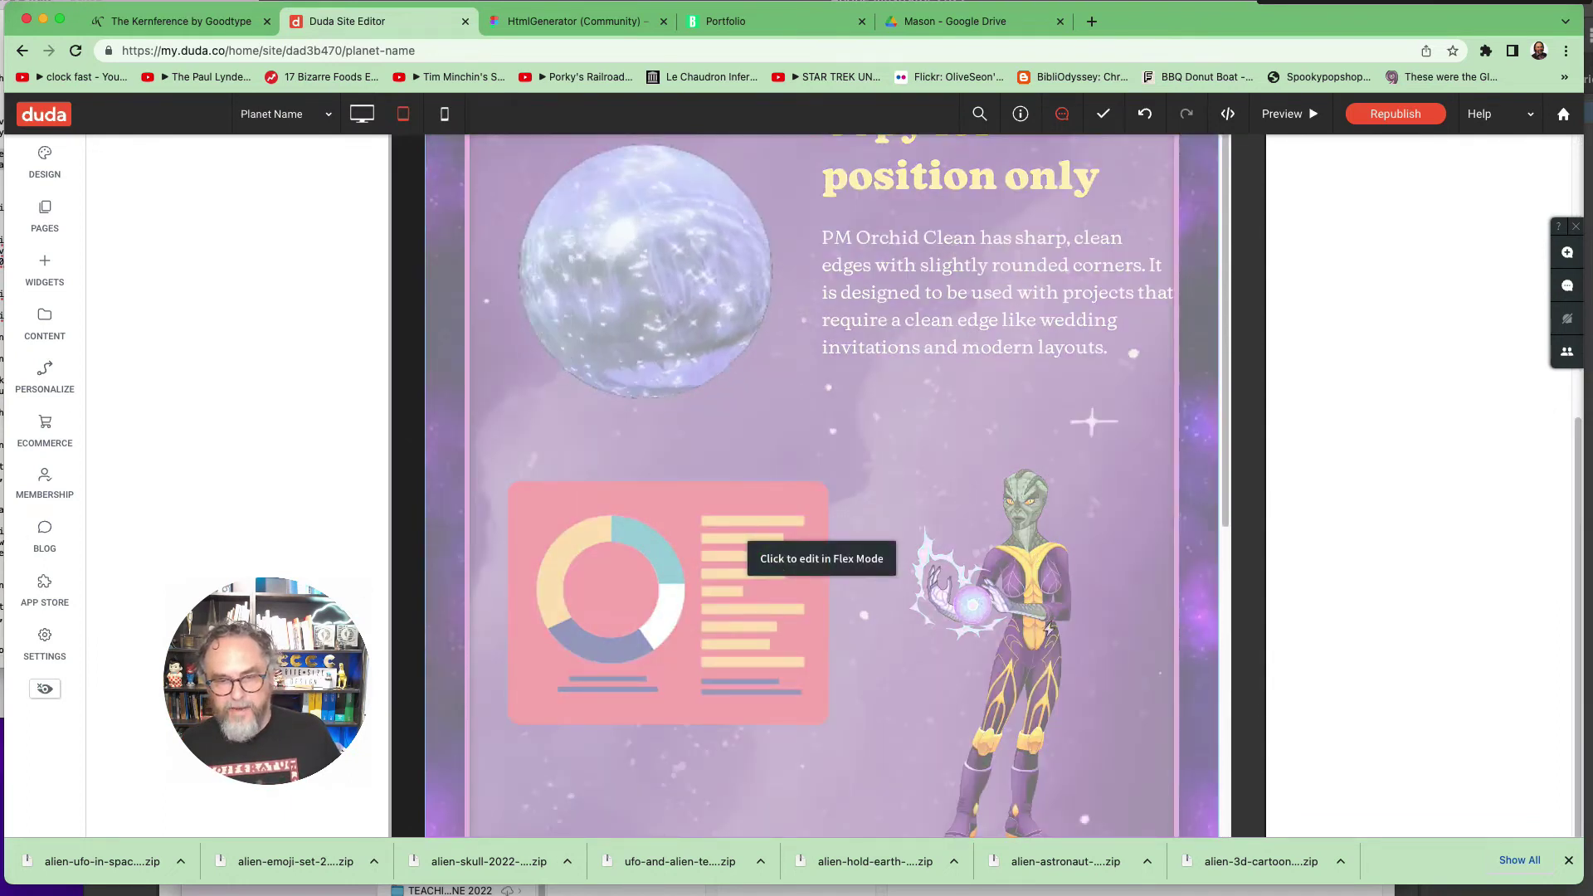
scroll(1226, 693, "down", 3)
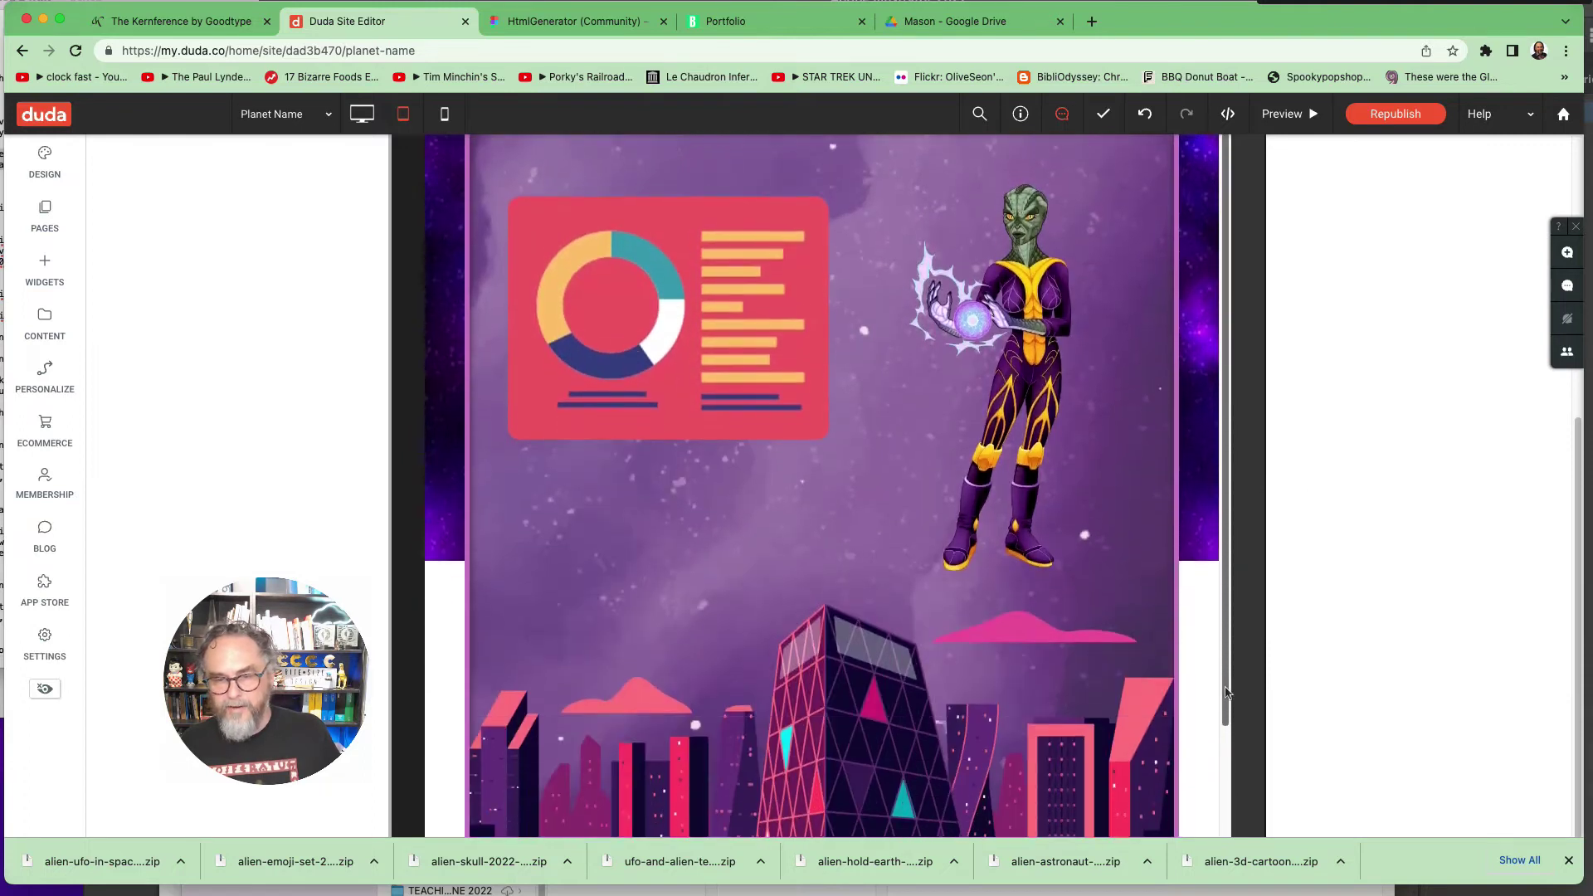
scroll(1226, 693, "down", 2)
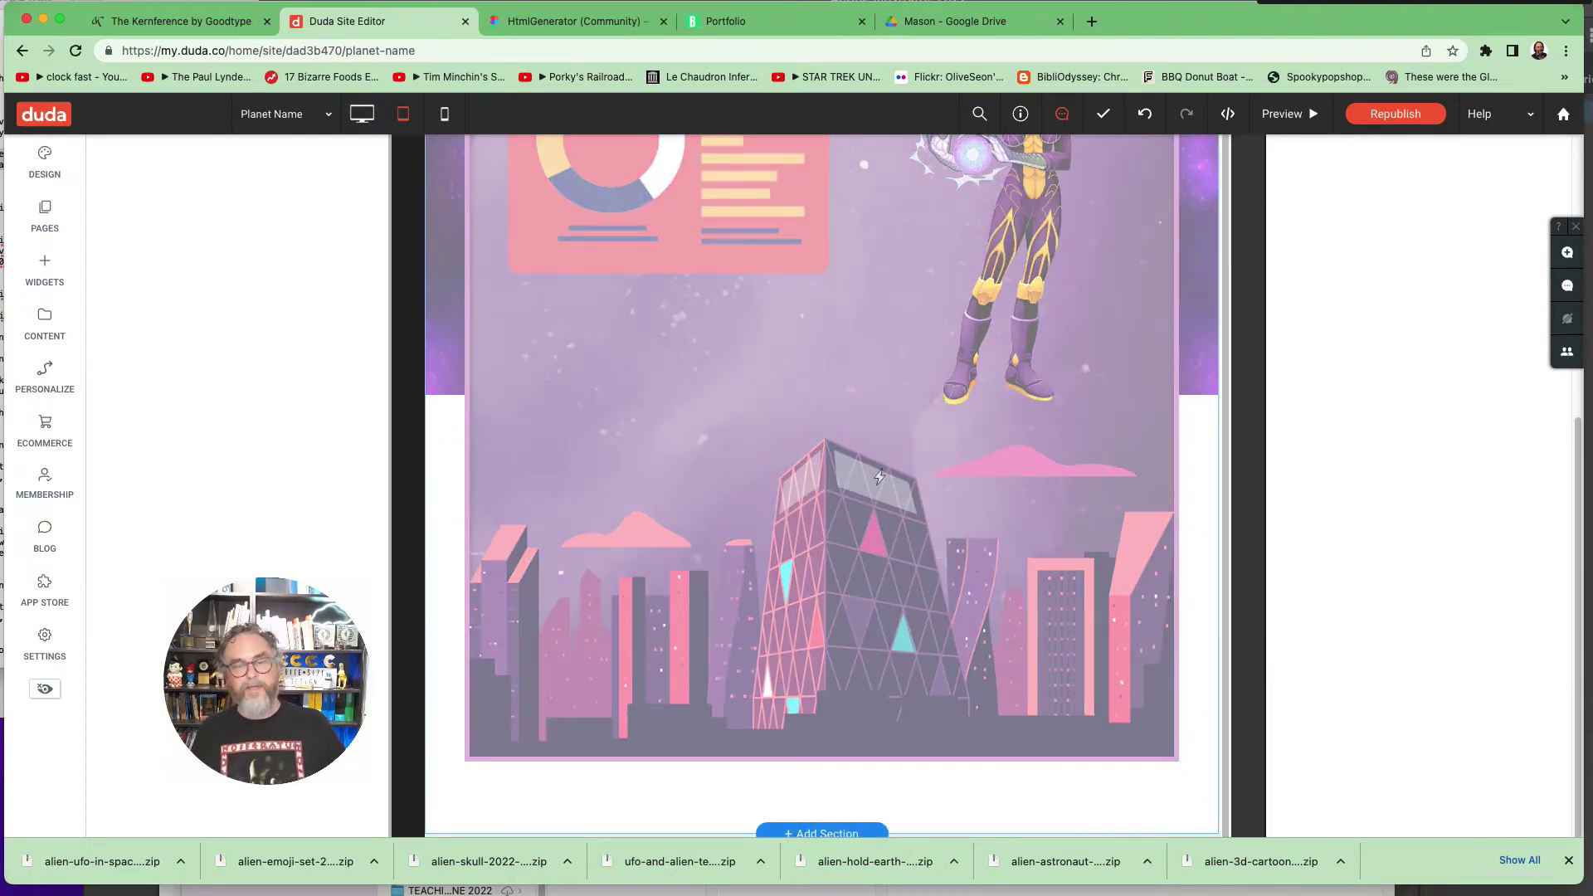
scroll(1039, 466, "up", 5)
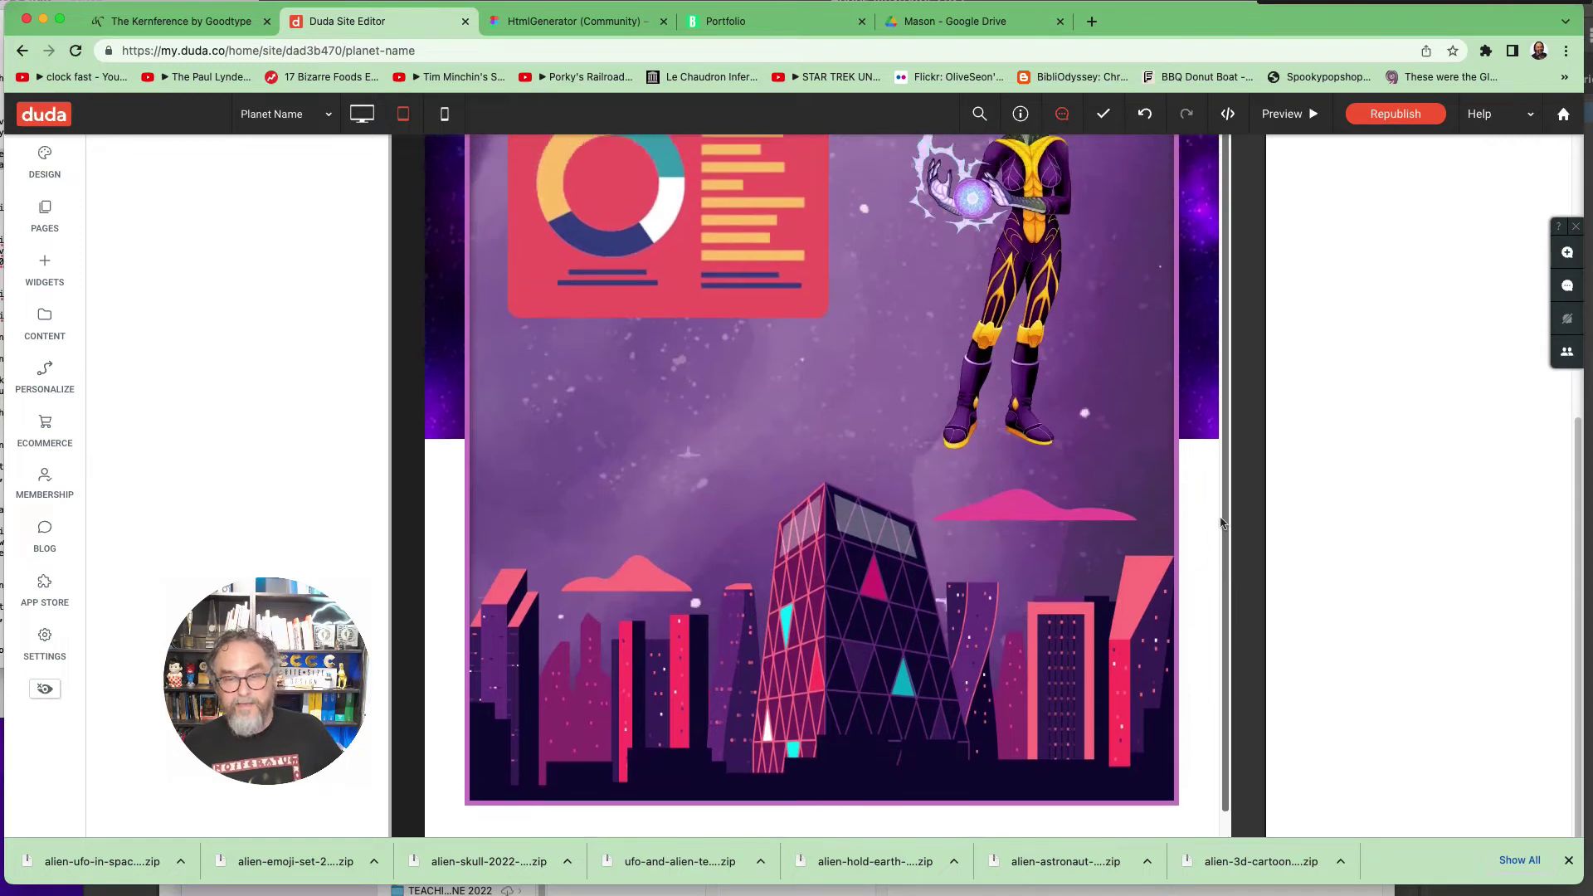
Step: Review the Planet Name page in the mobile layout from the title down to the city image
left_click(444, 114)
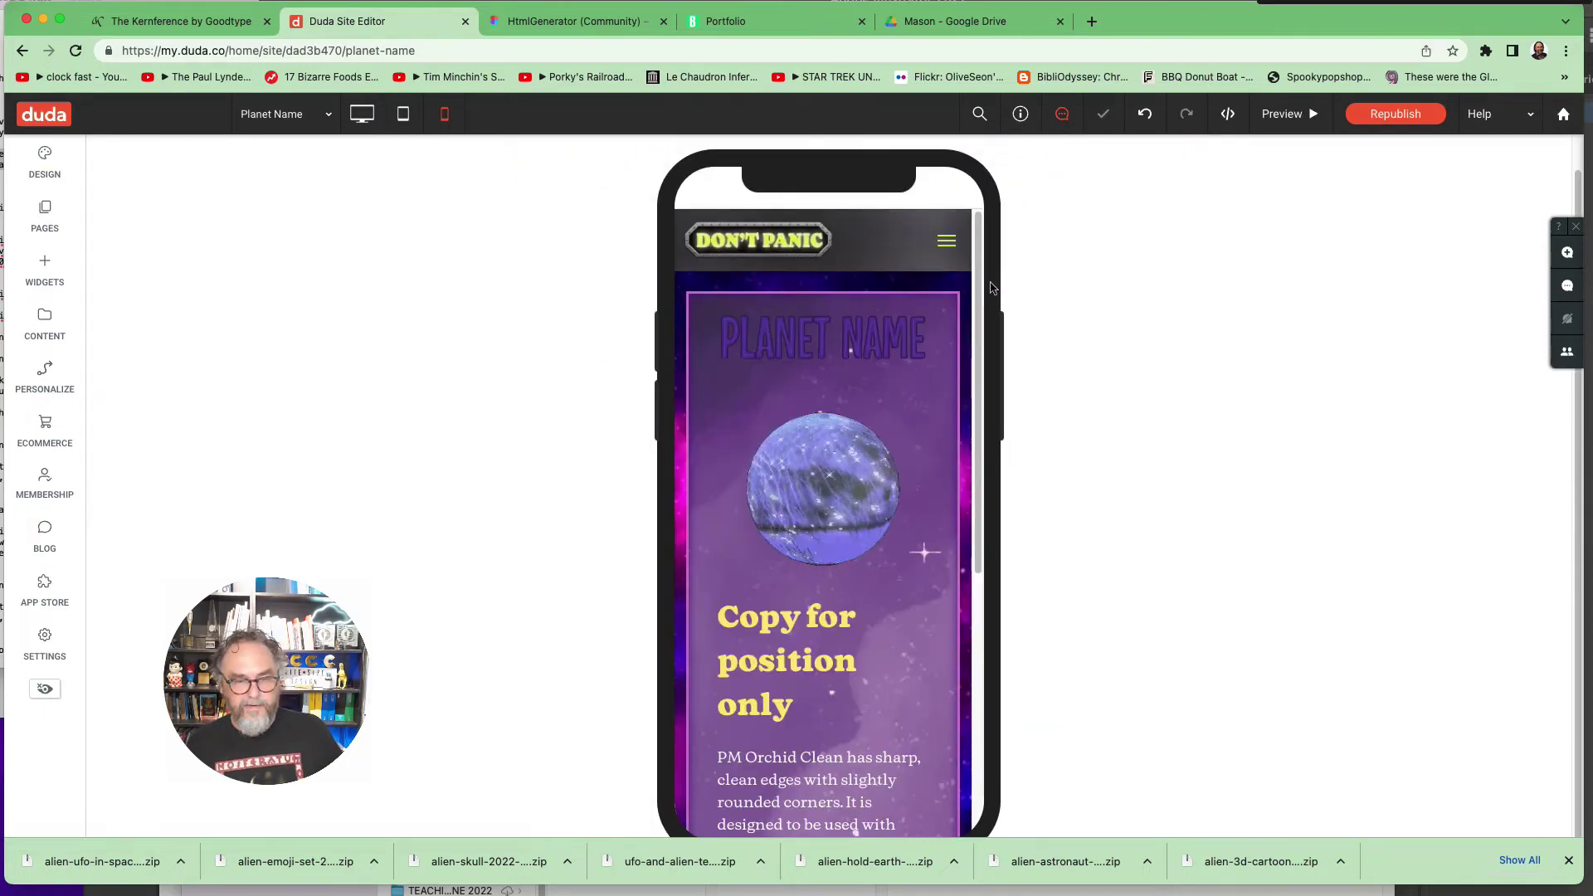
left_click_drag(977, 306, 987, 196)
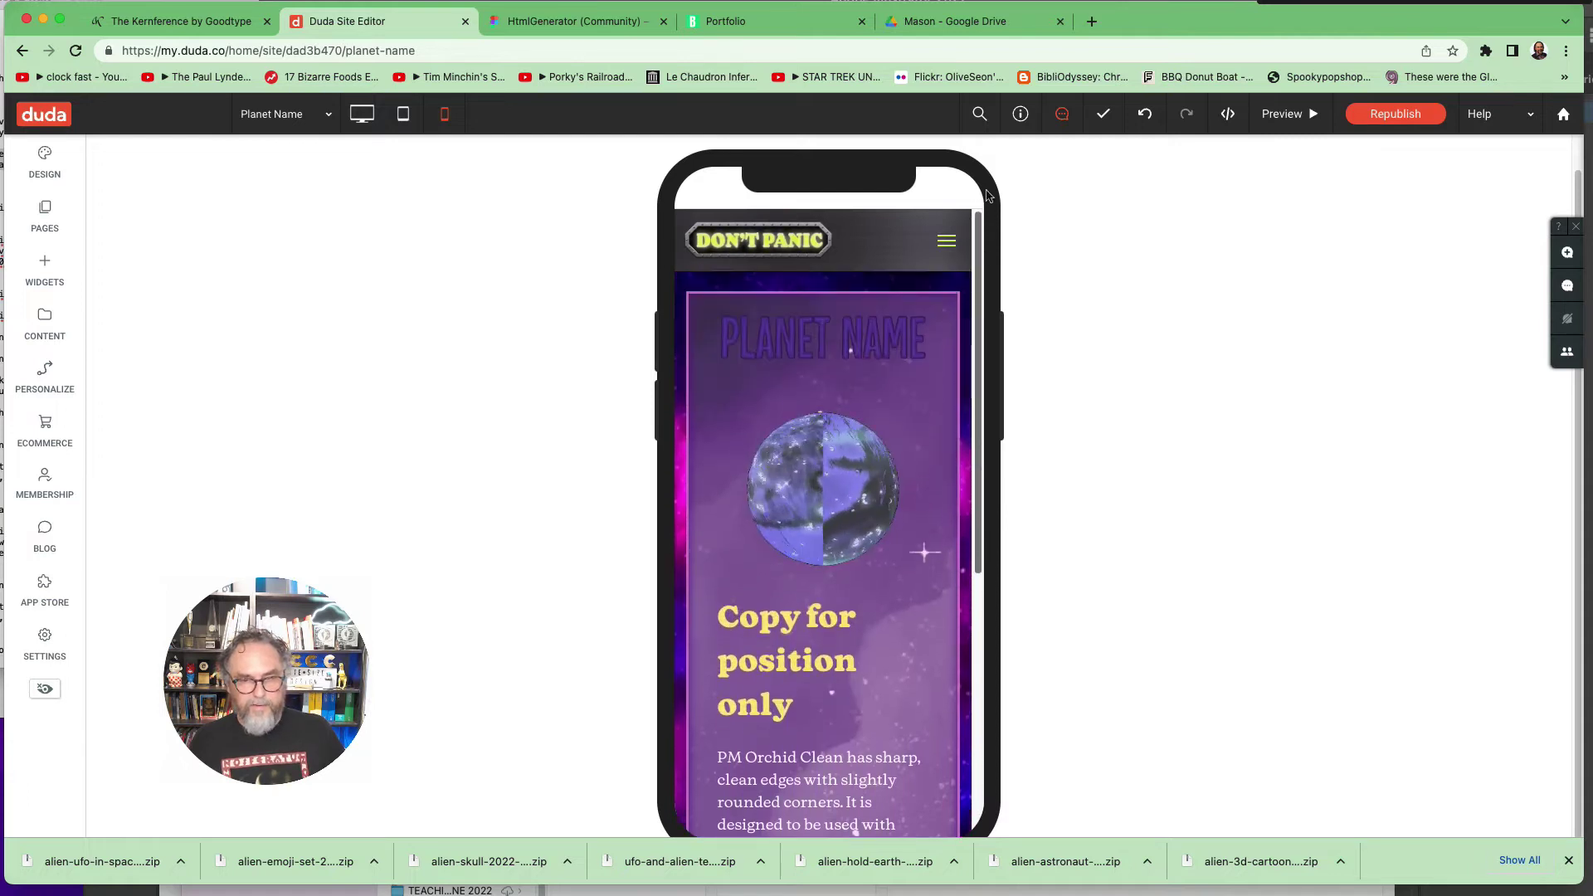
scroll(879, 431, "down", 5)
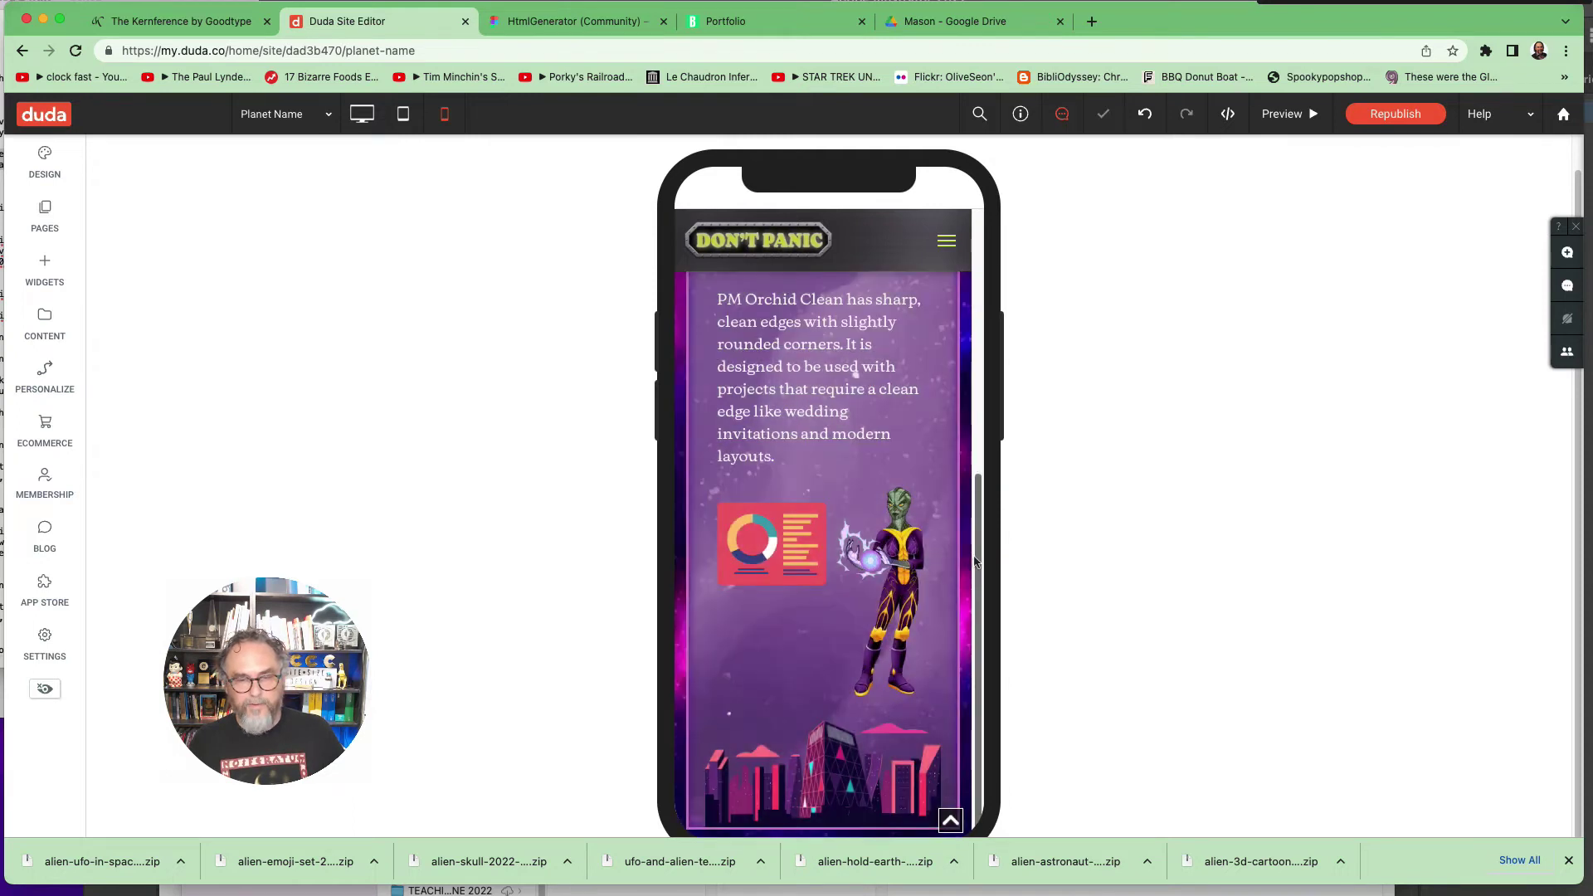
scroll(977, 562, "up", 10)
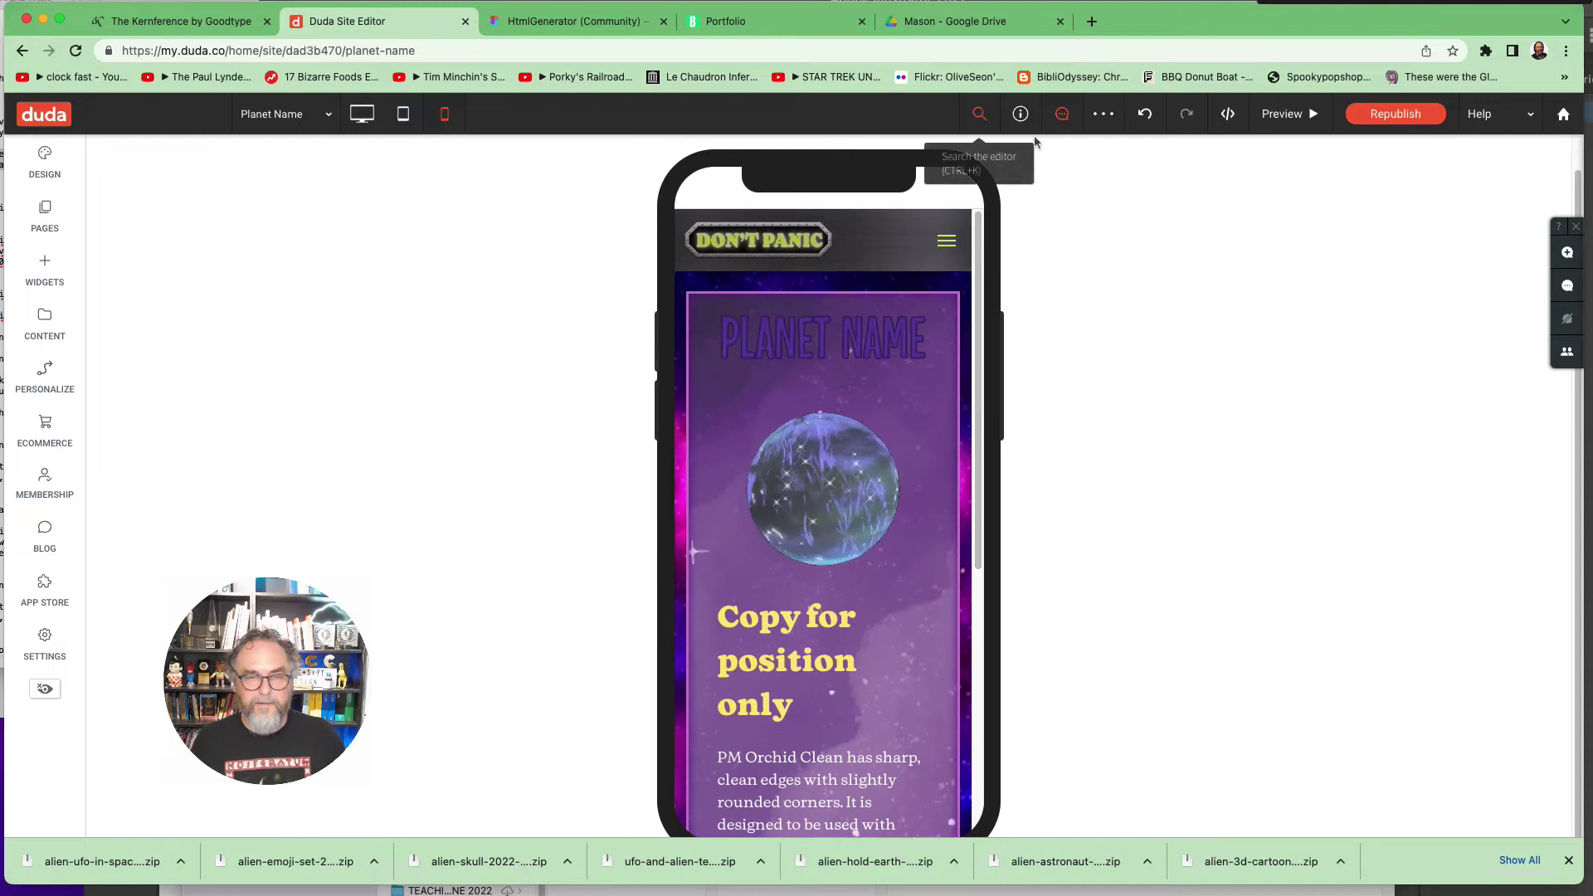
Step: Republish the site and open its live address, hitchhikers-guide.multiscreensite.com
left_click(1403, 115)
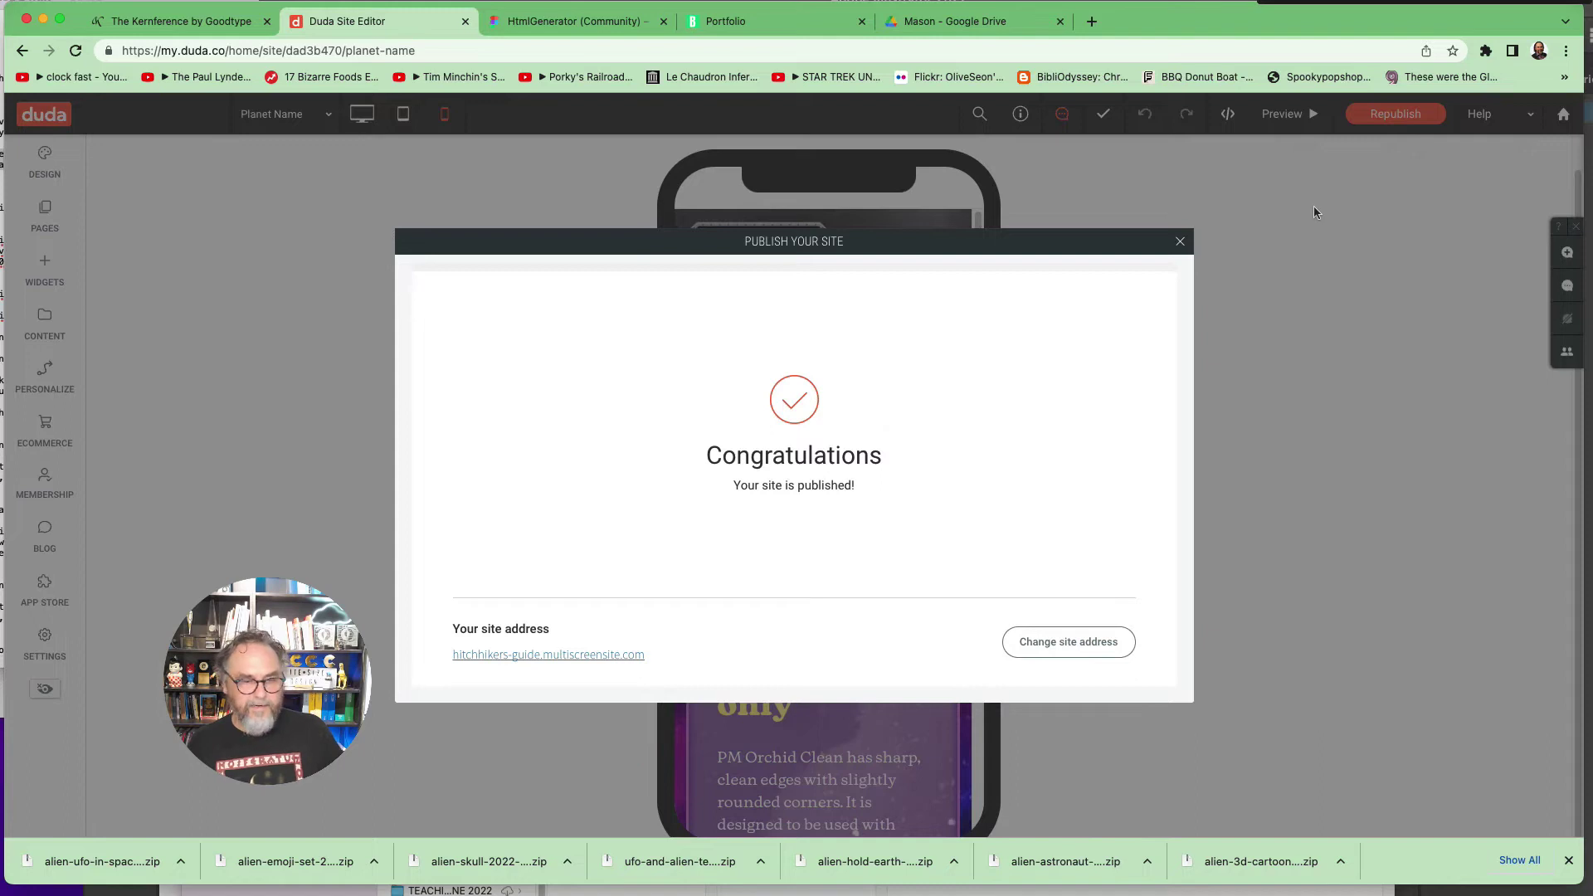
left_click(473, 655)
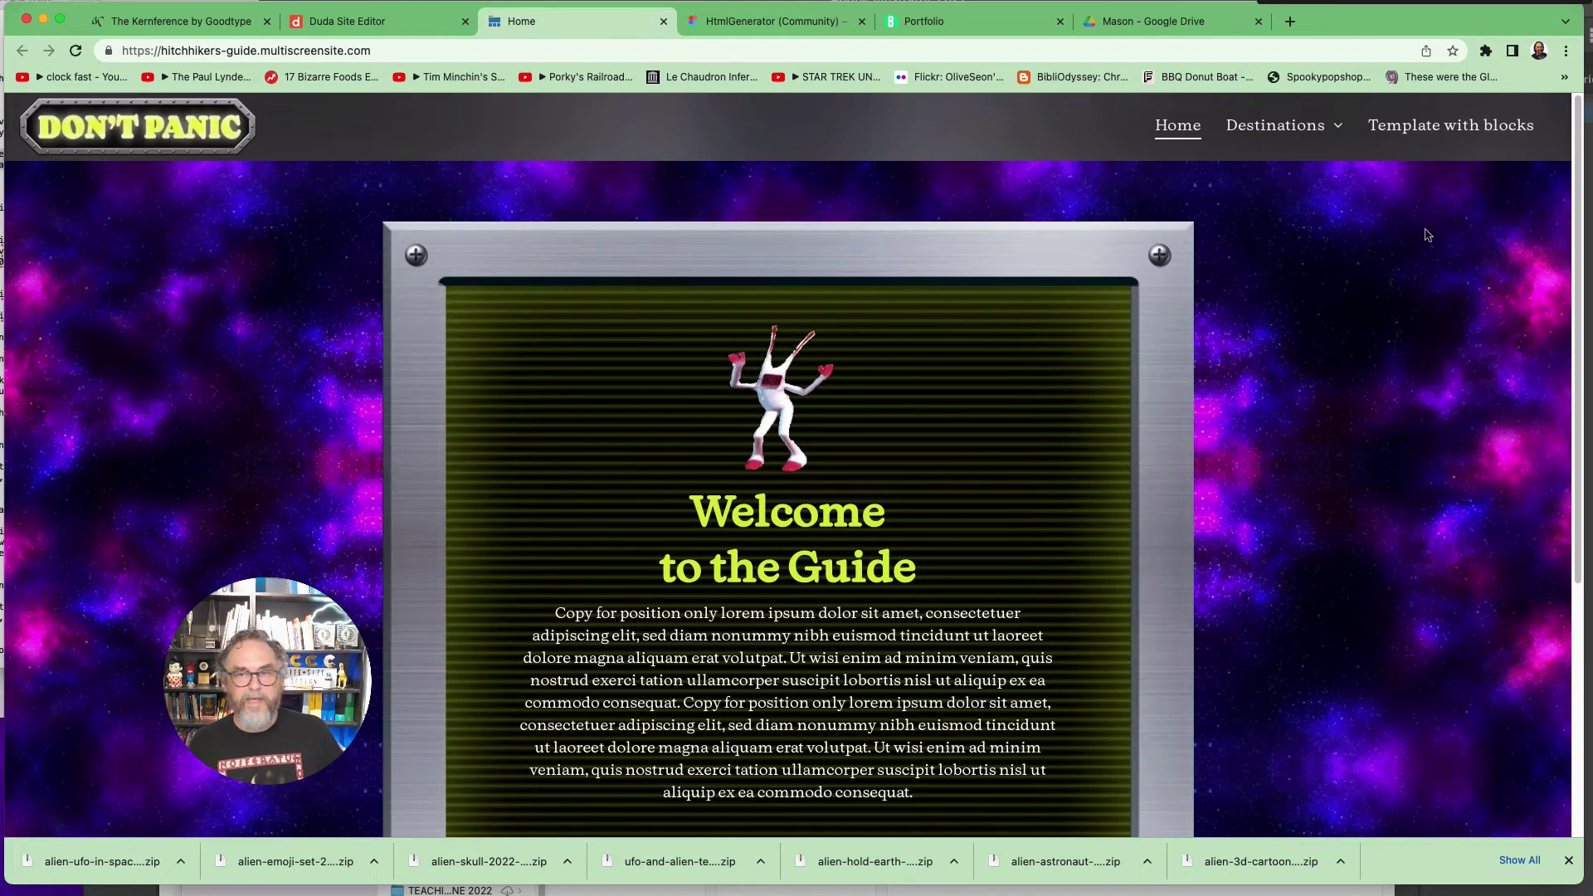
Step: View the Template with blocks page on the live site from the title to the spaceship city image
left_click(1444, 133)
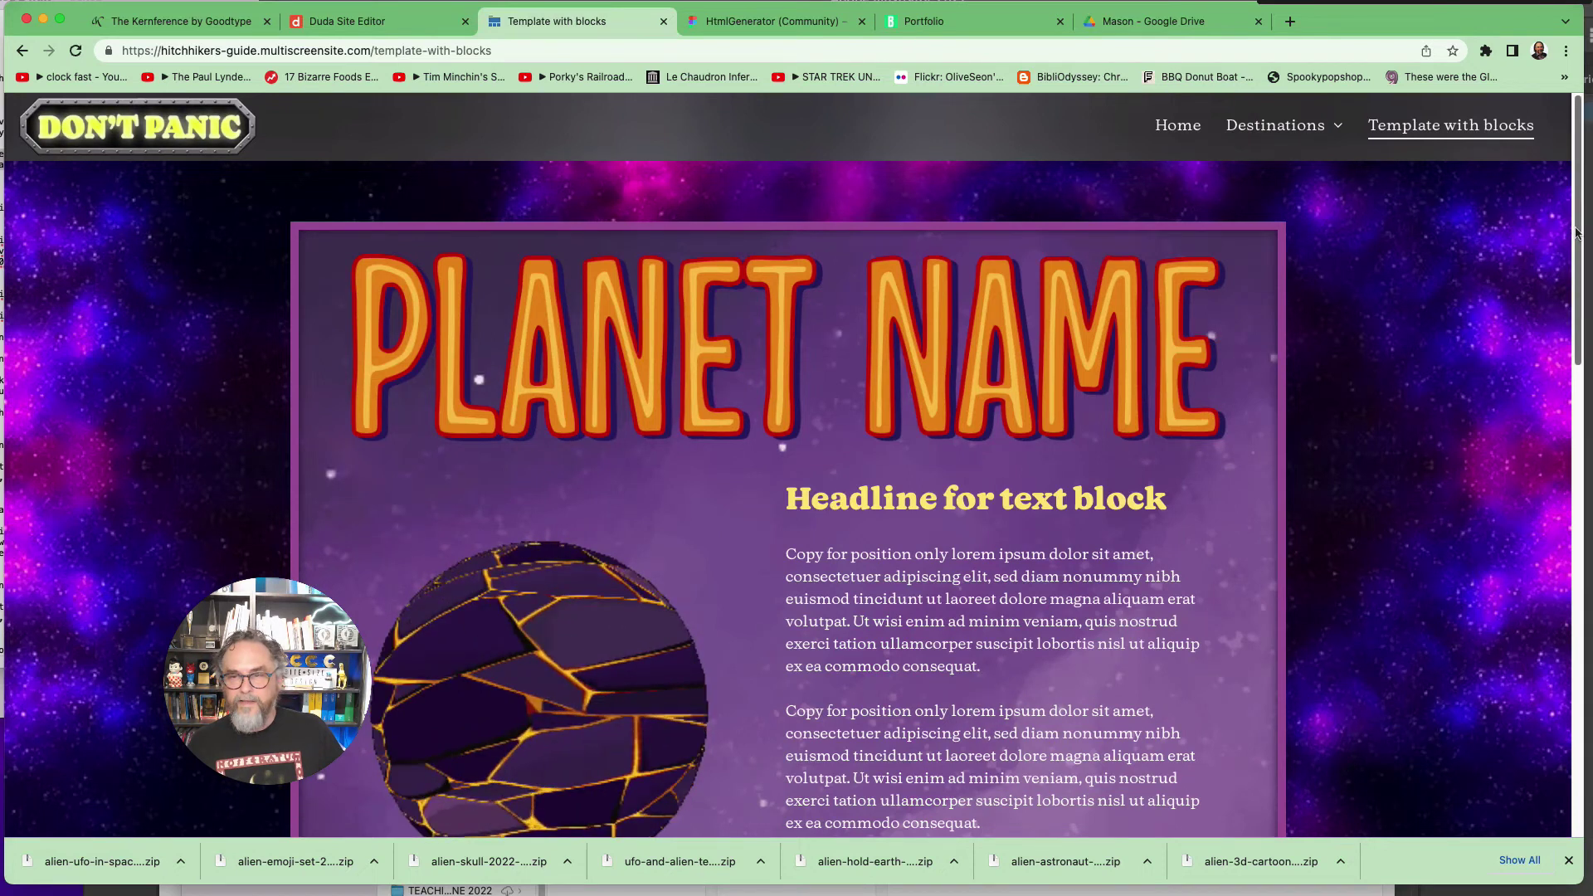
left_click_drag(1575, 182, 1417, 710)
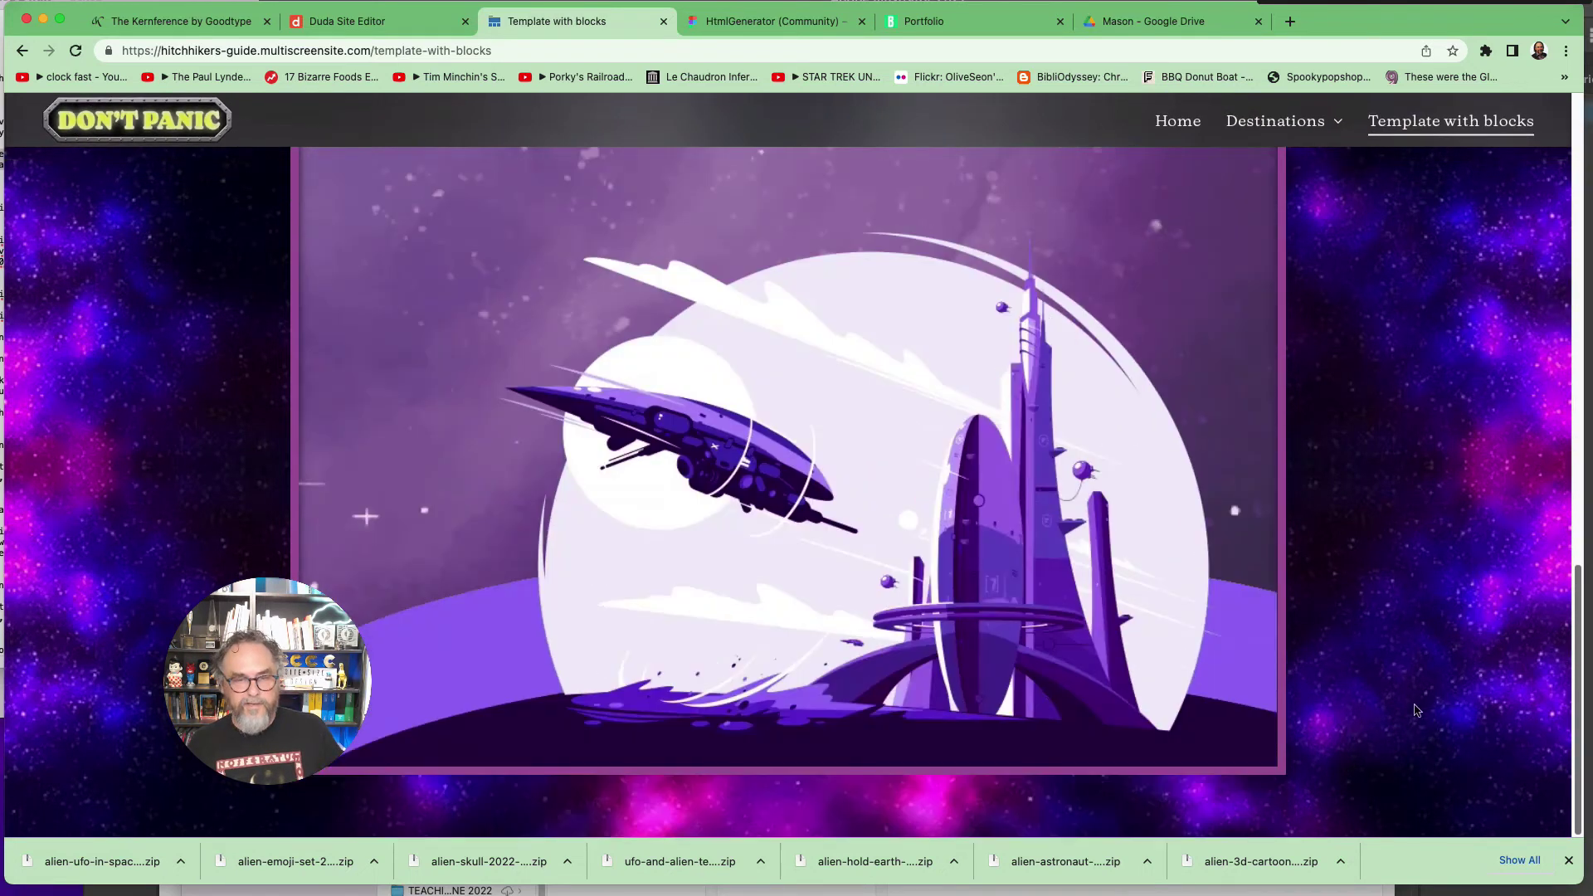
scroll(1417, 710, "up", 15)
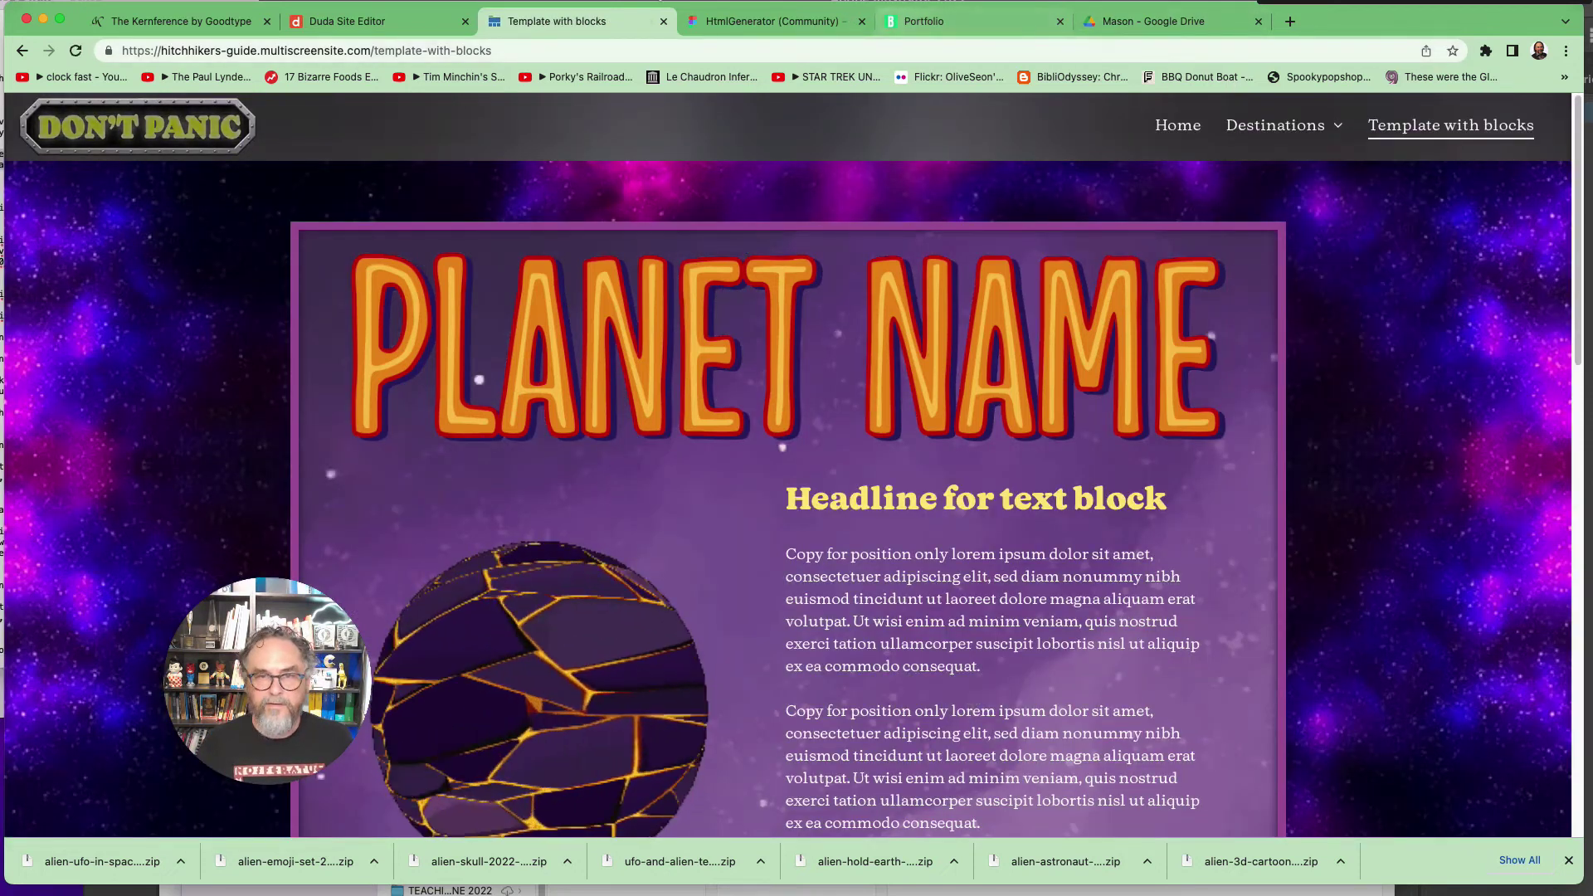
Step: Close the publish dialog in the Duda editor and examine the Planet Name page under Destinations on the live site
left_click(380, 22)
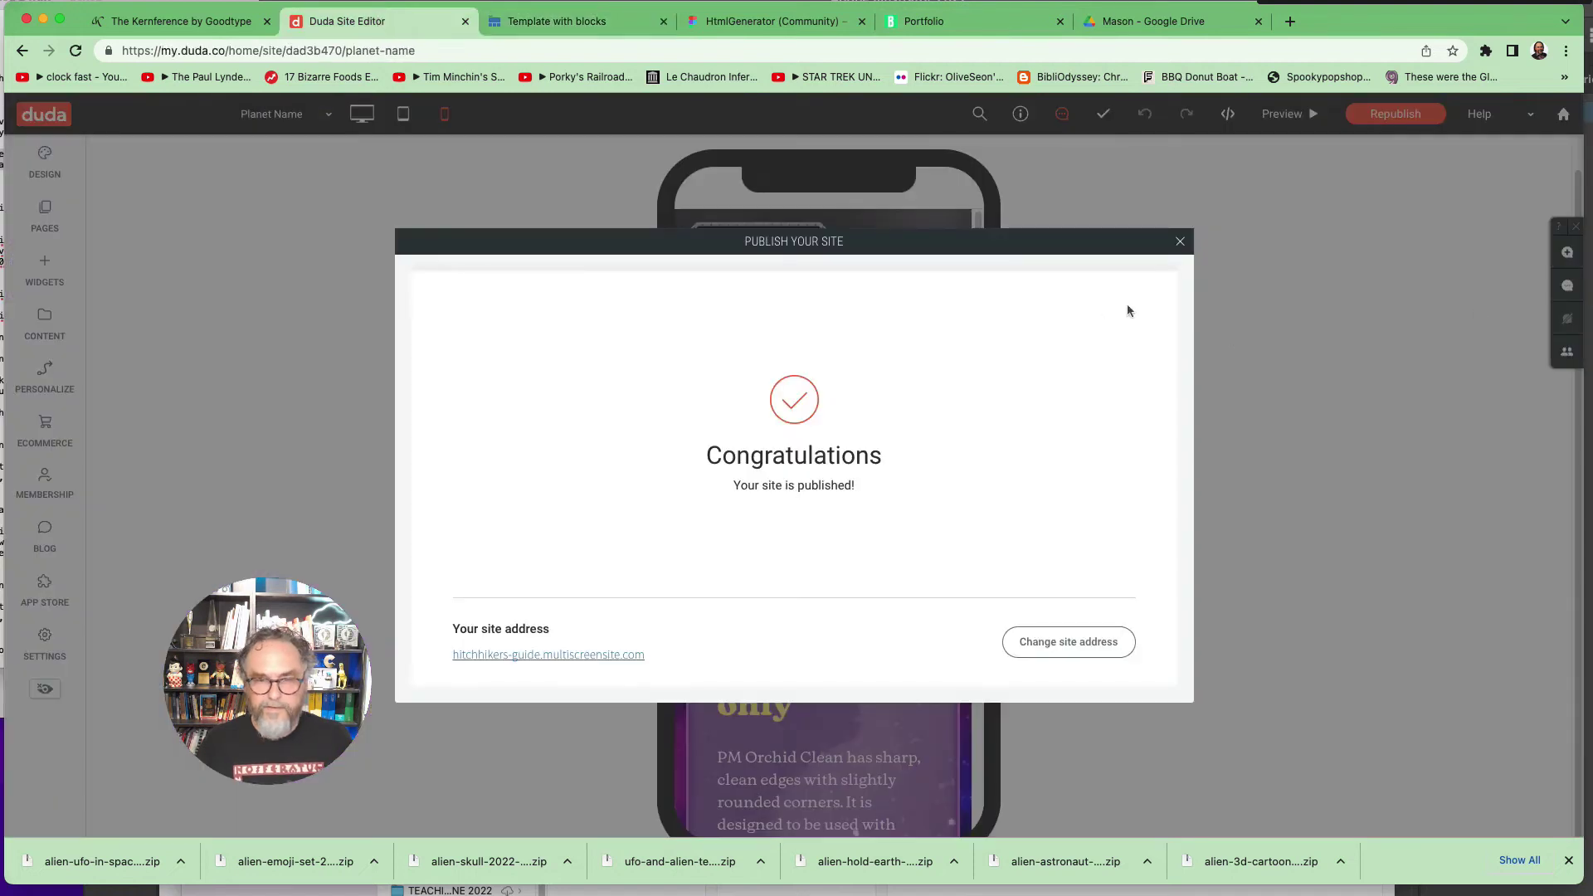
left_click(1178, 242)
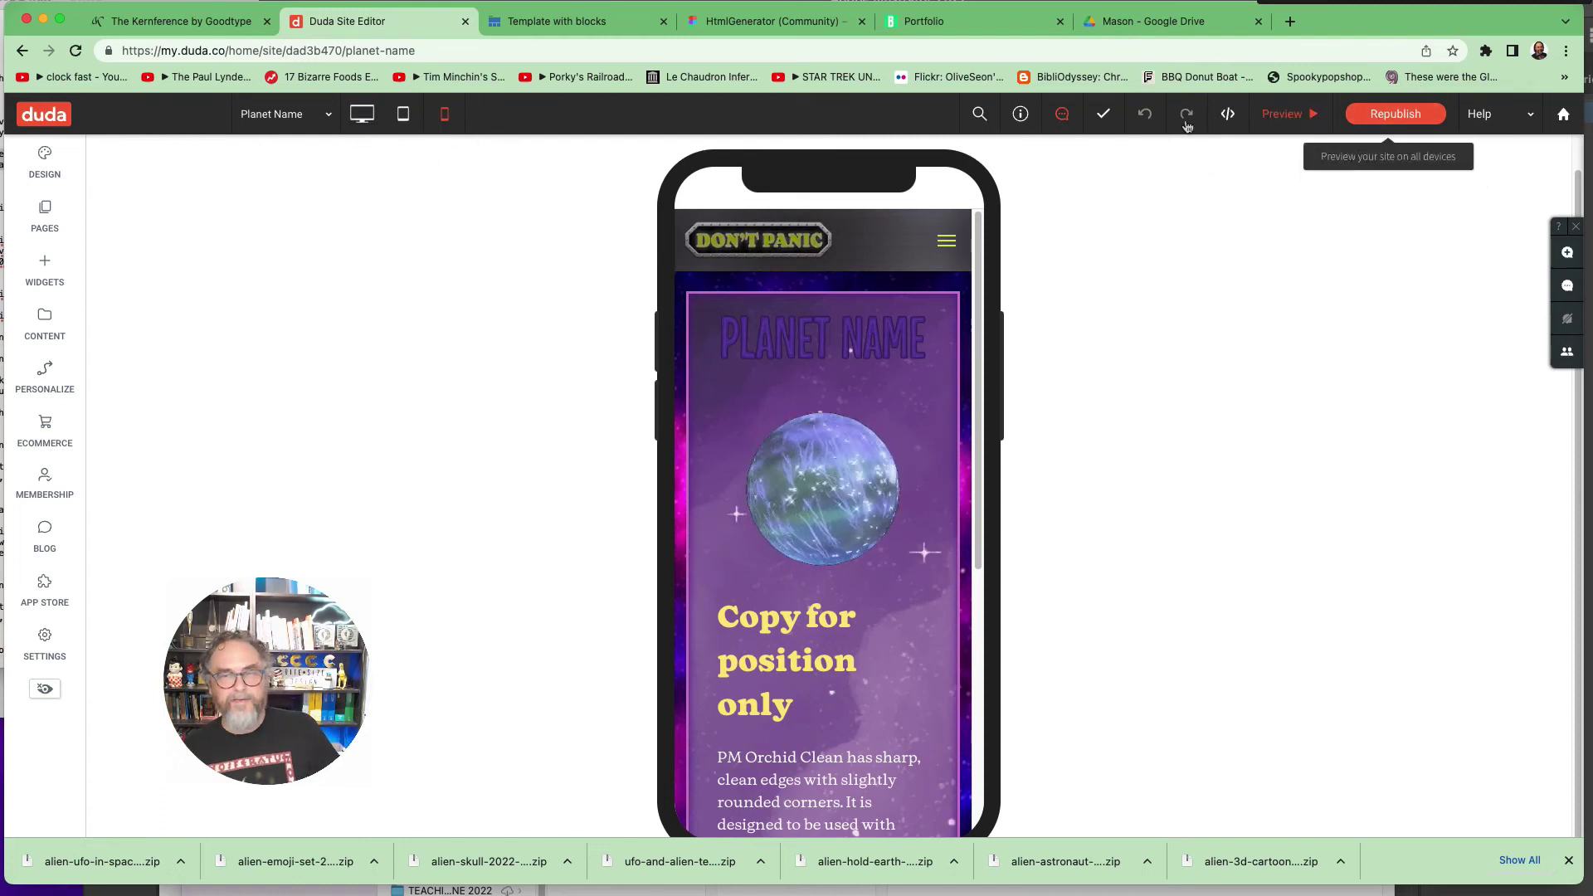
left_click(601, 27)
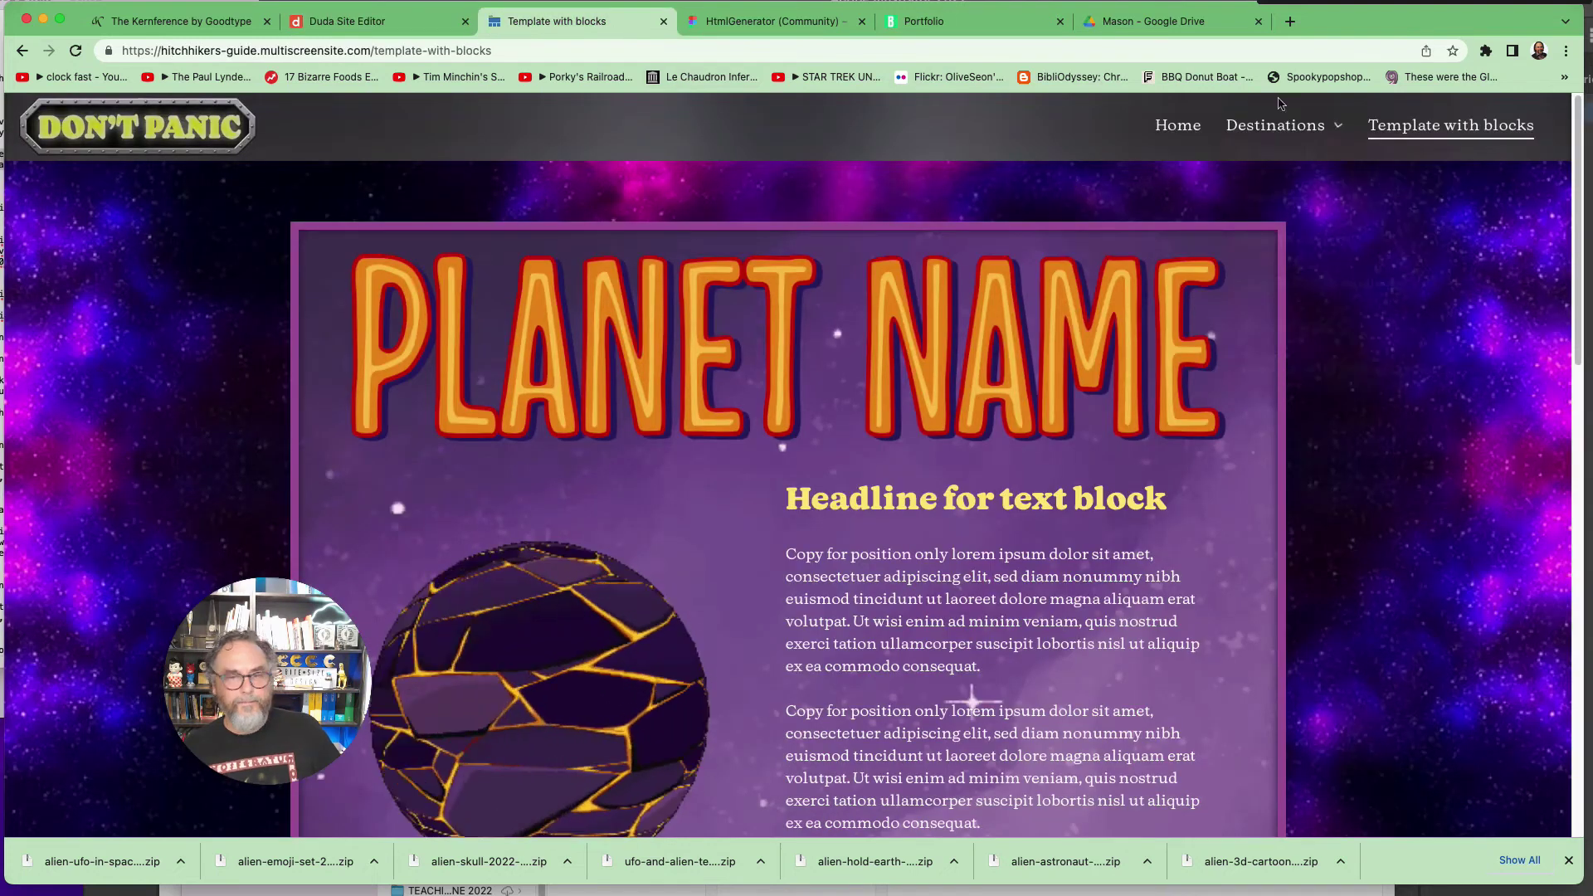
mouse_move(1277, 126)
left_click(1302, 331)
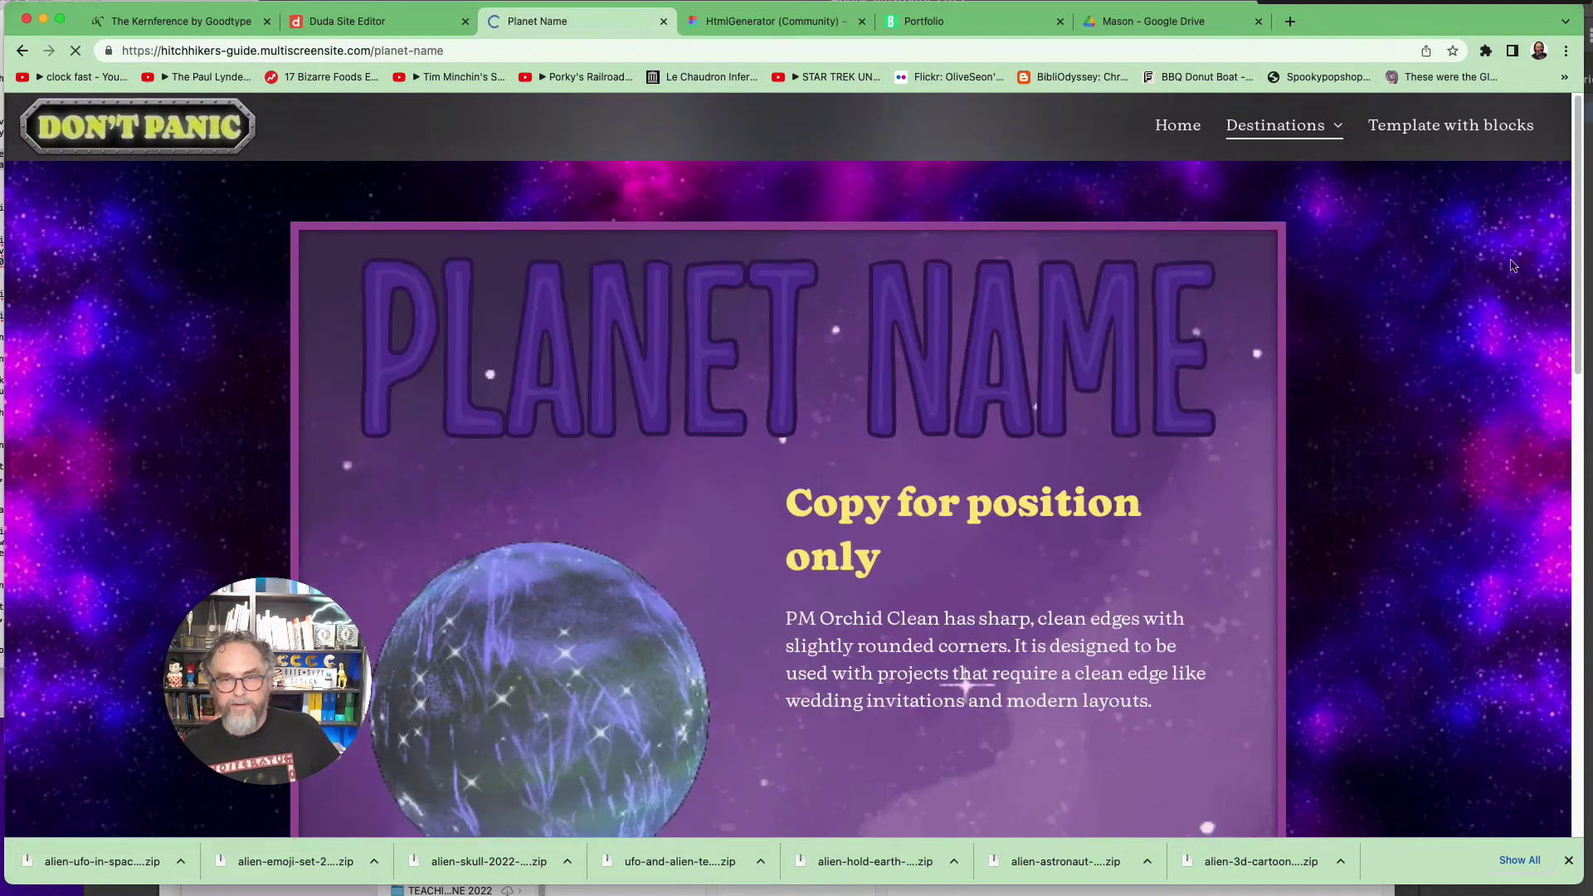
scroll(1576, 260, "down", 2)
left_click_drag(1576, 260, 1506, 566)
scroll(1505, 566, "down", 4)
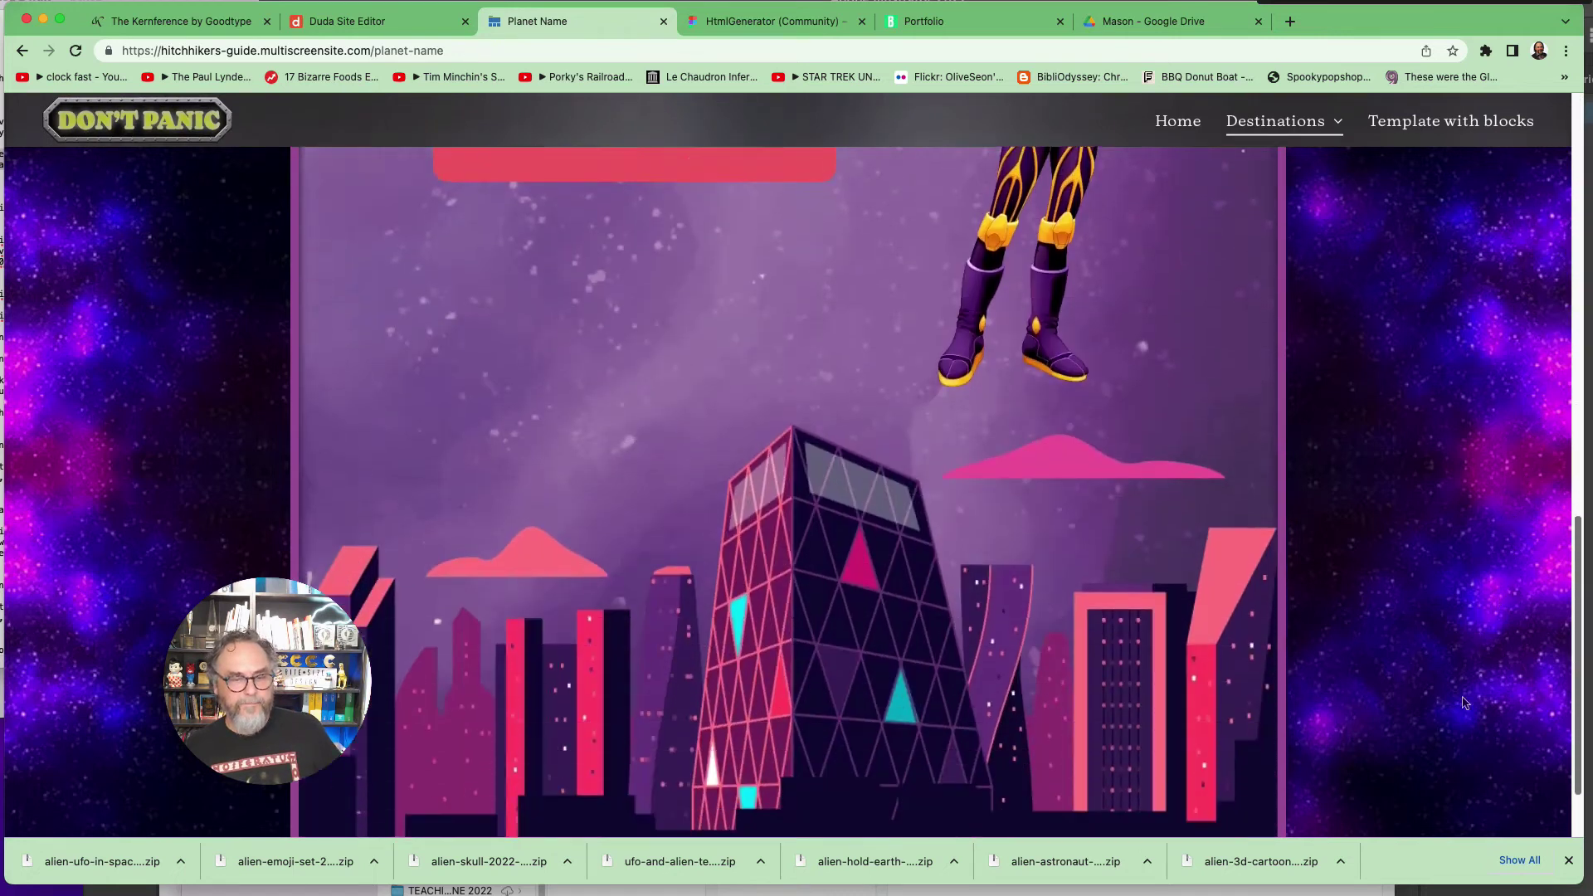
Step: Return to the top of the live Planet Name page and view the Template with blocks page for comparison
scroll(1379, 497, "up", 8)
scroll(1375, 432, "up", 5)
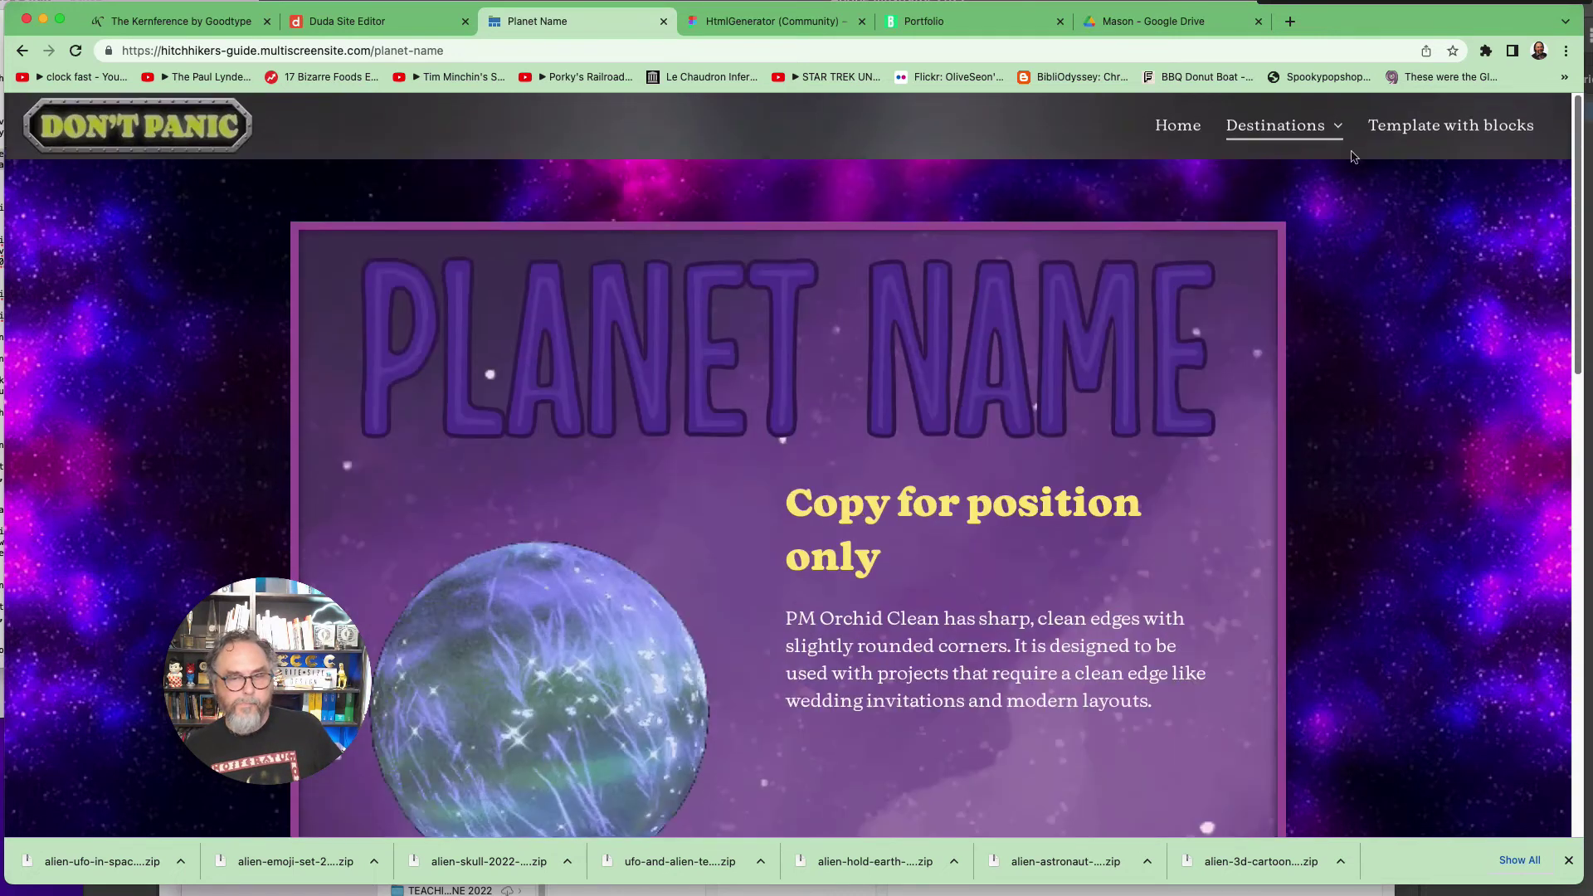
left_click(1418, 126)
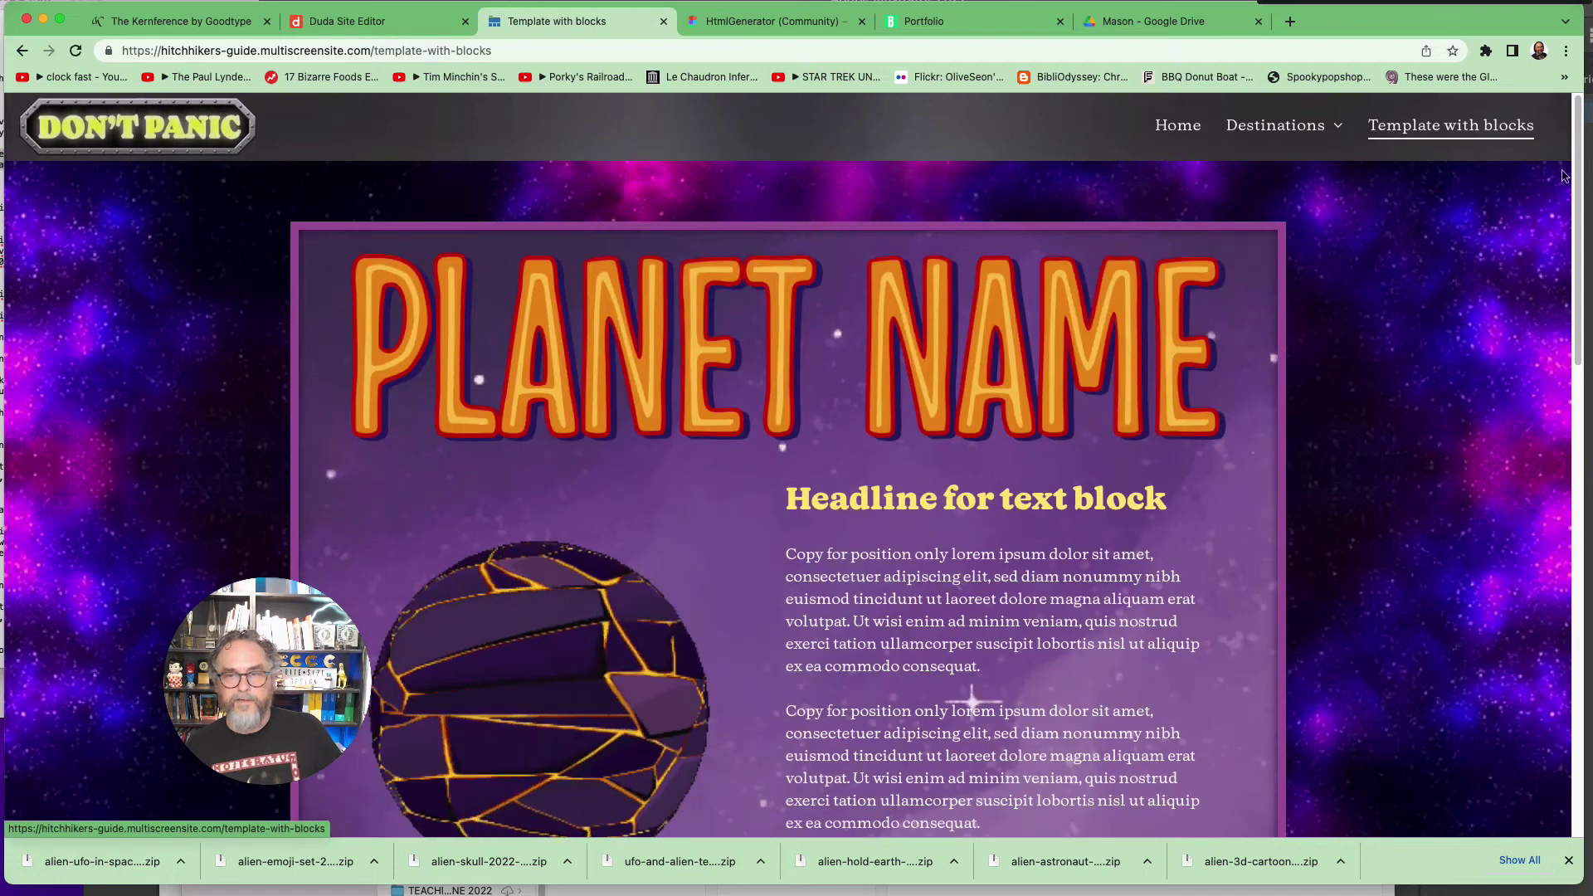
left_click_drag(1575, 179, 1369, 170)
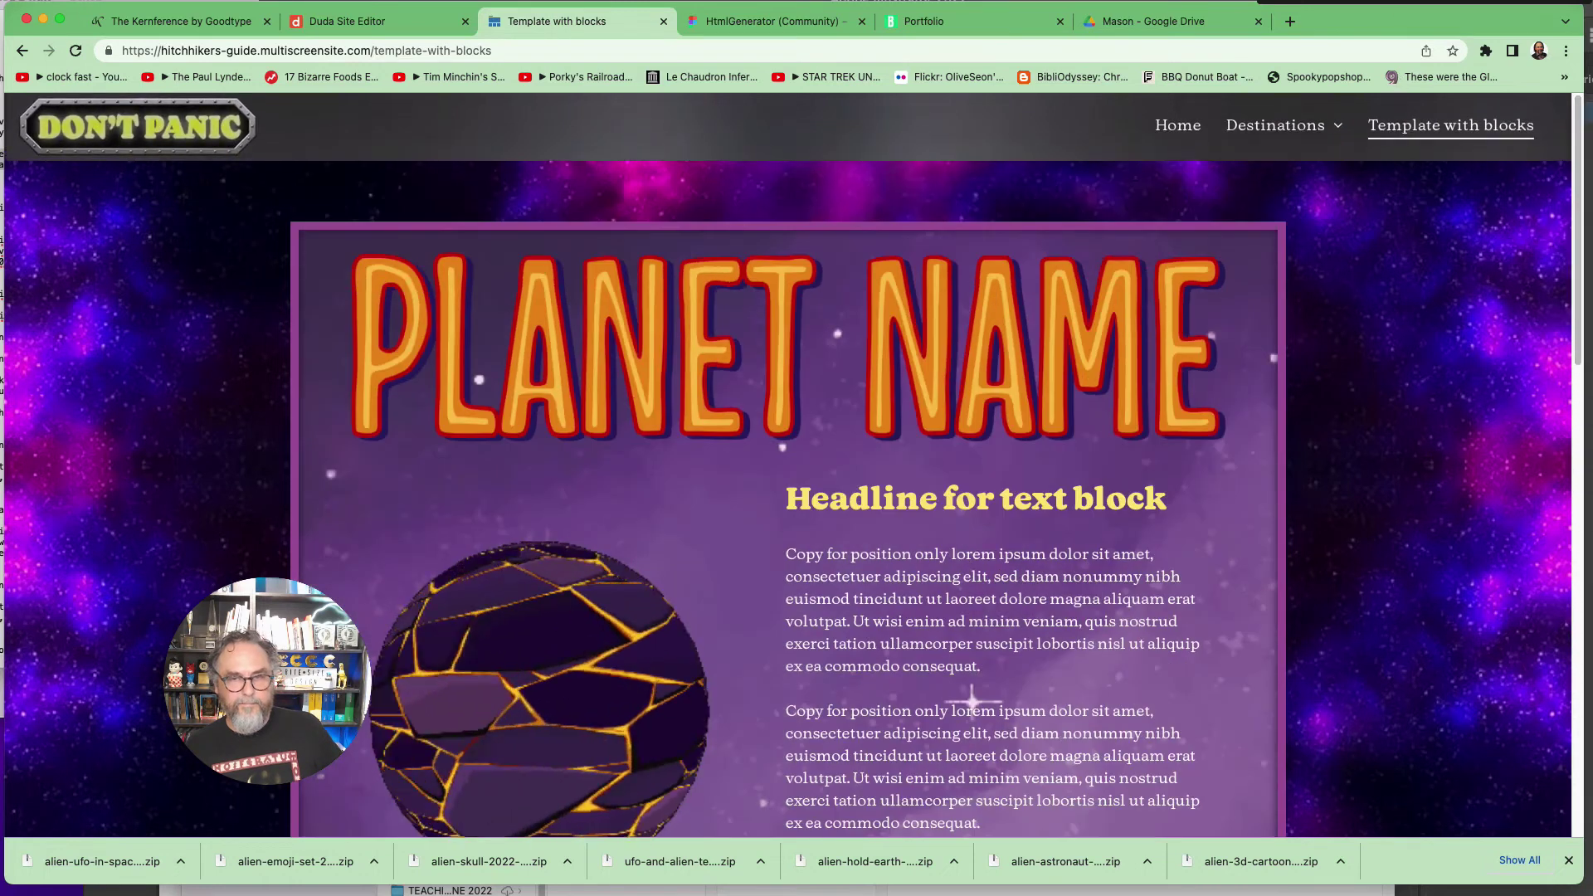
Step: Reopen the Planet Name page under Destinations on the live site and examine it from the title to the city image
mouse_move(1265, 122)
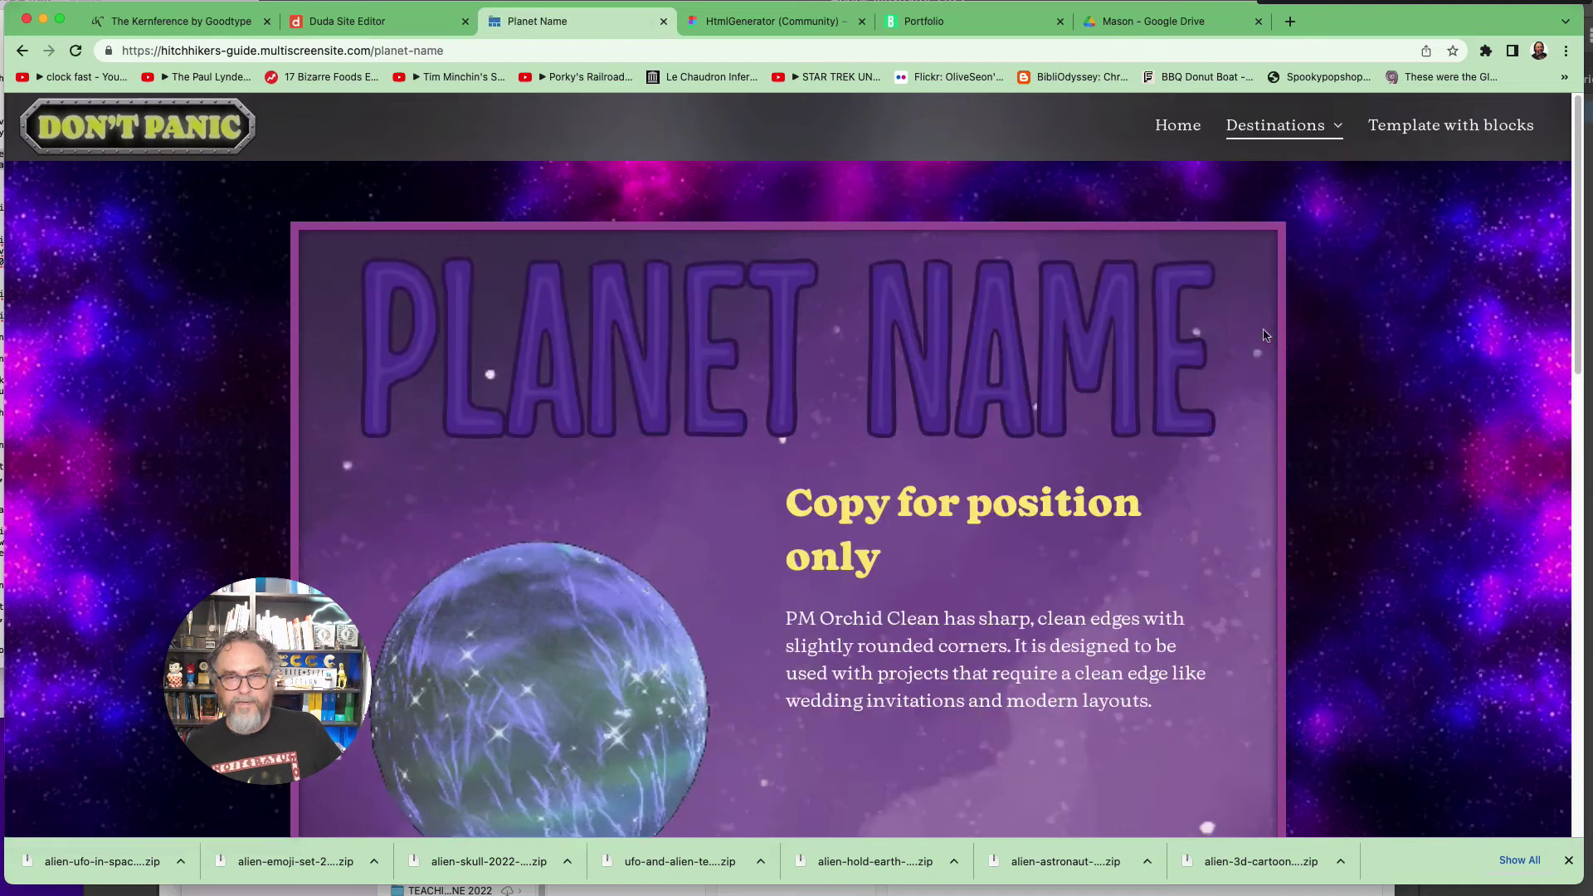
left_click_drag(1573, 186, 1493, 564)
scroll(1494, 564, "down", 4)
scroll(1475, 592, "up", 2)
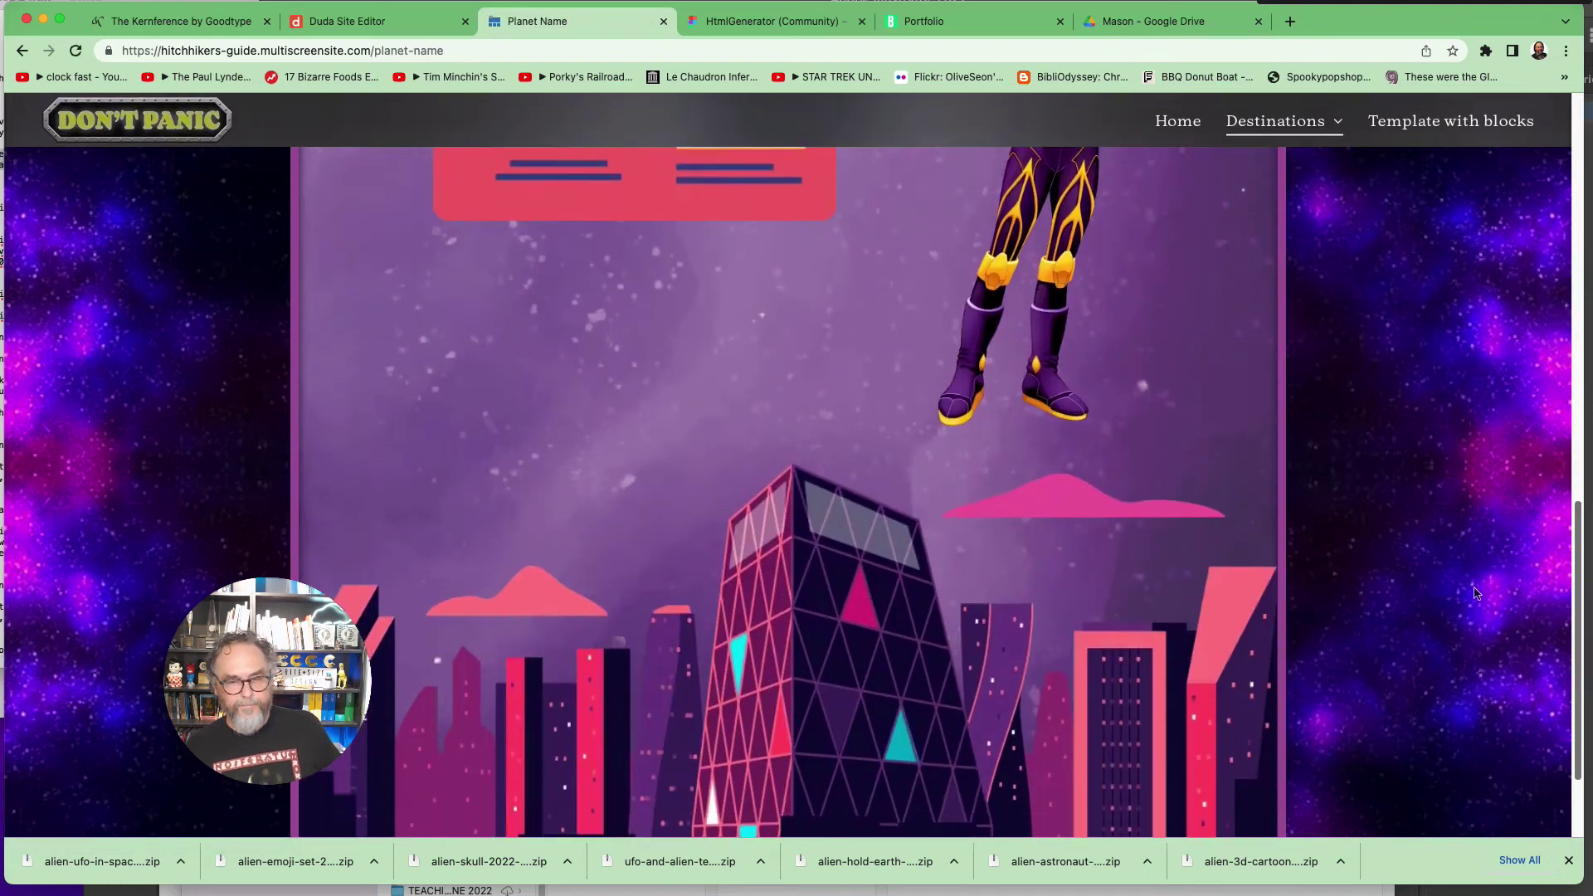
scroll(1475, 593, "down", 2)
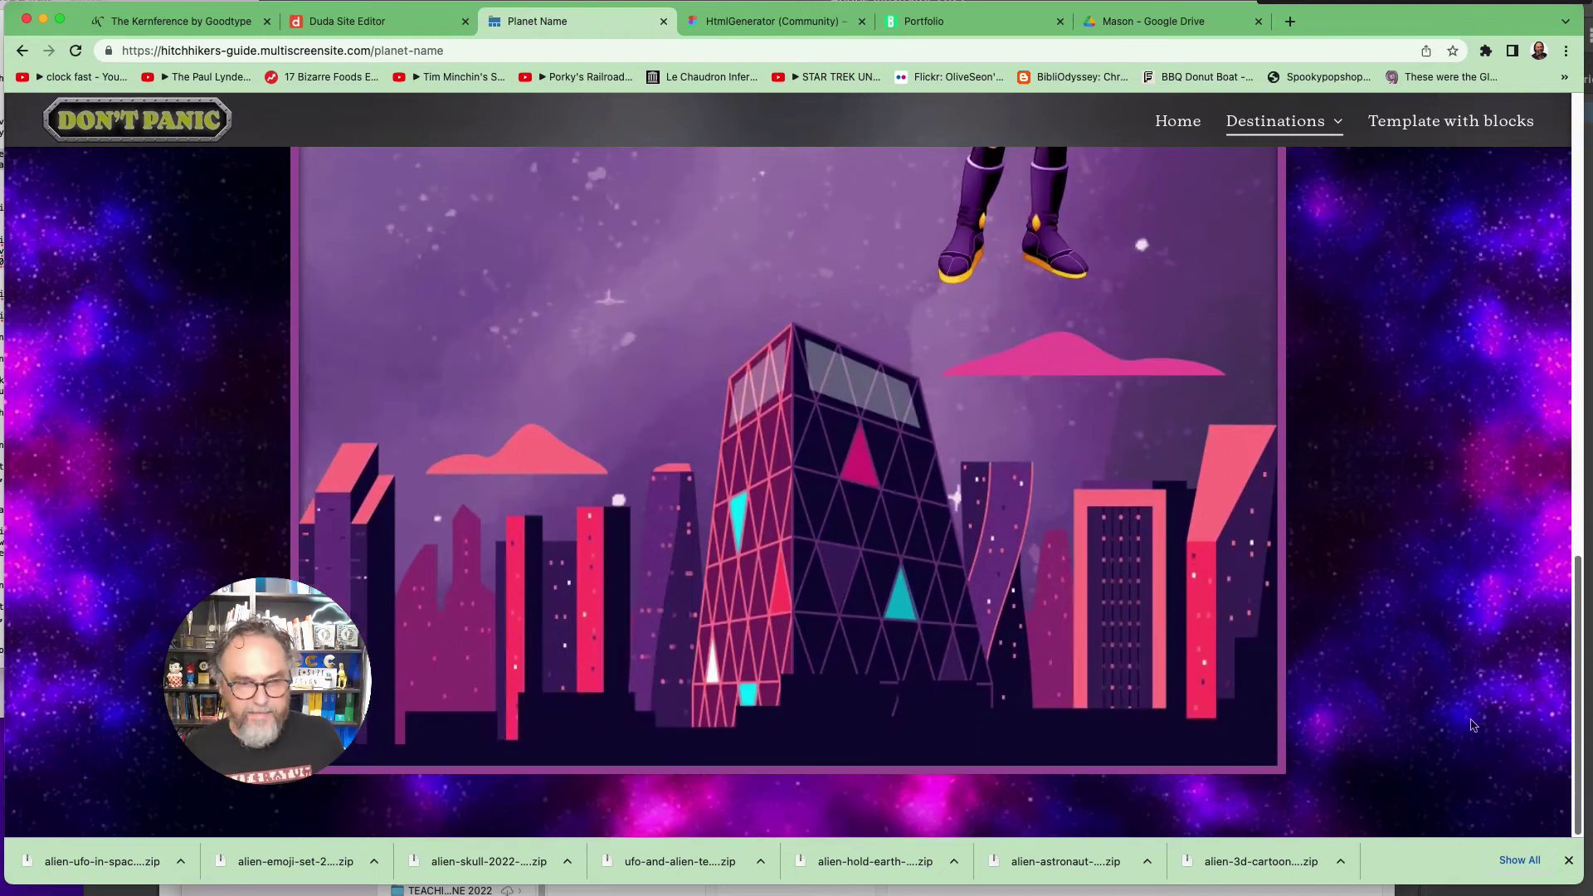
scroll(1473, 616, "up", 15)
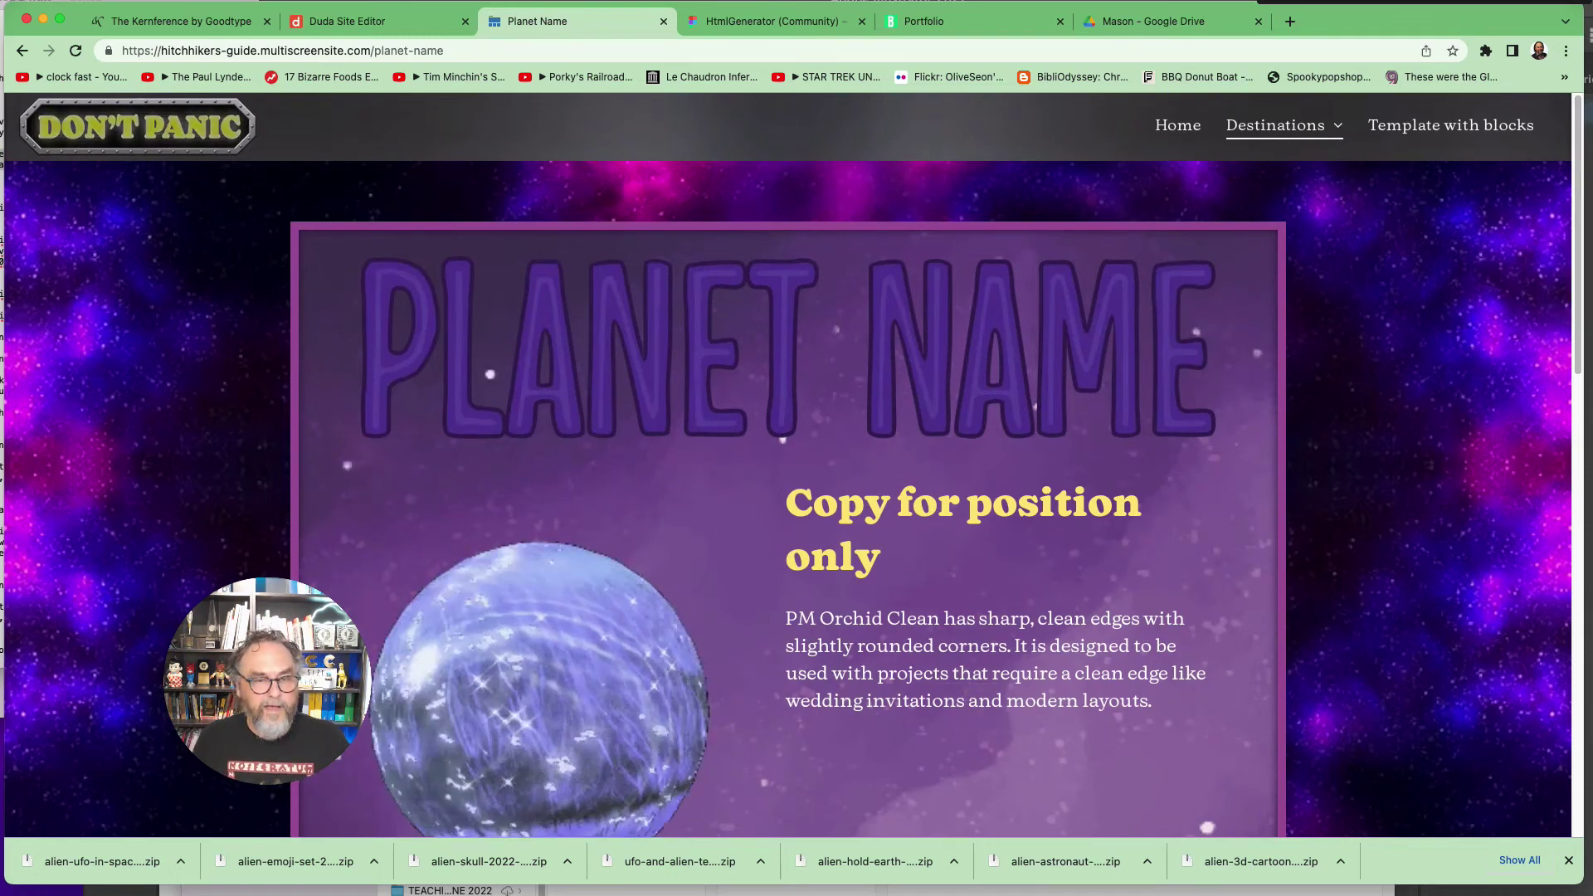
scroll(1552, 761, "down", 15)
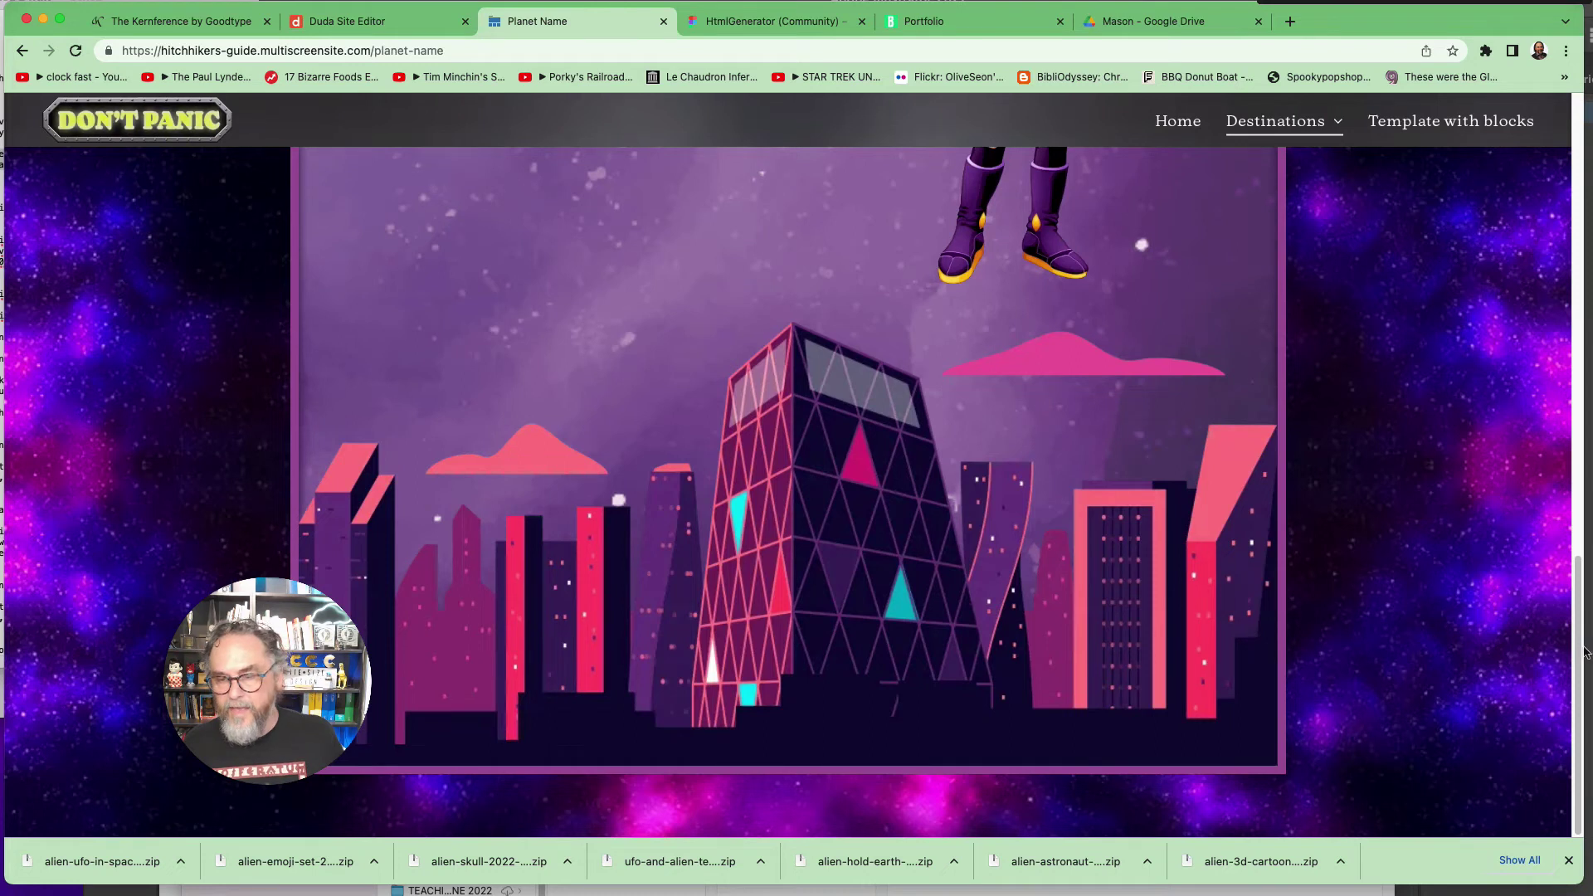
scroll(847, 596, "up", 3)
scroll(848, 597, "down", 2)
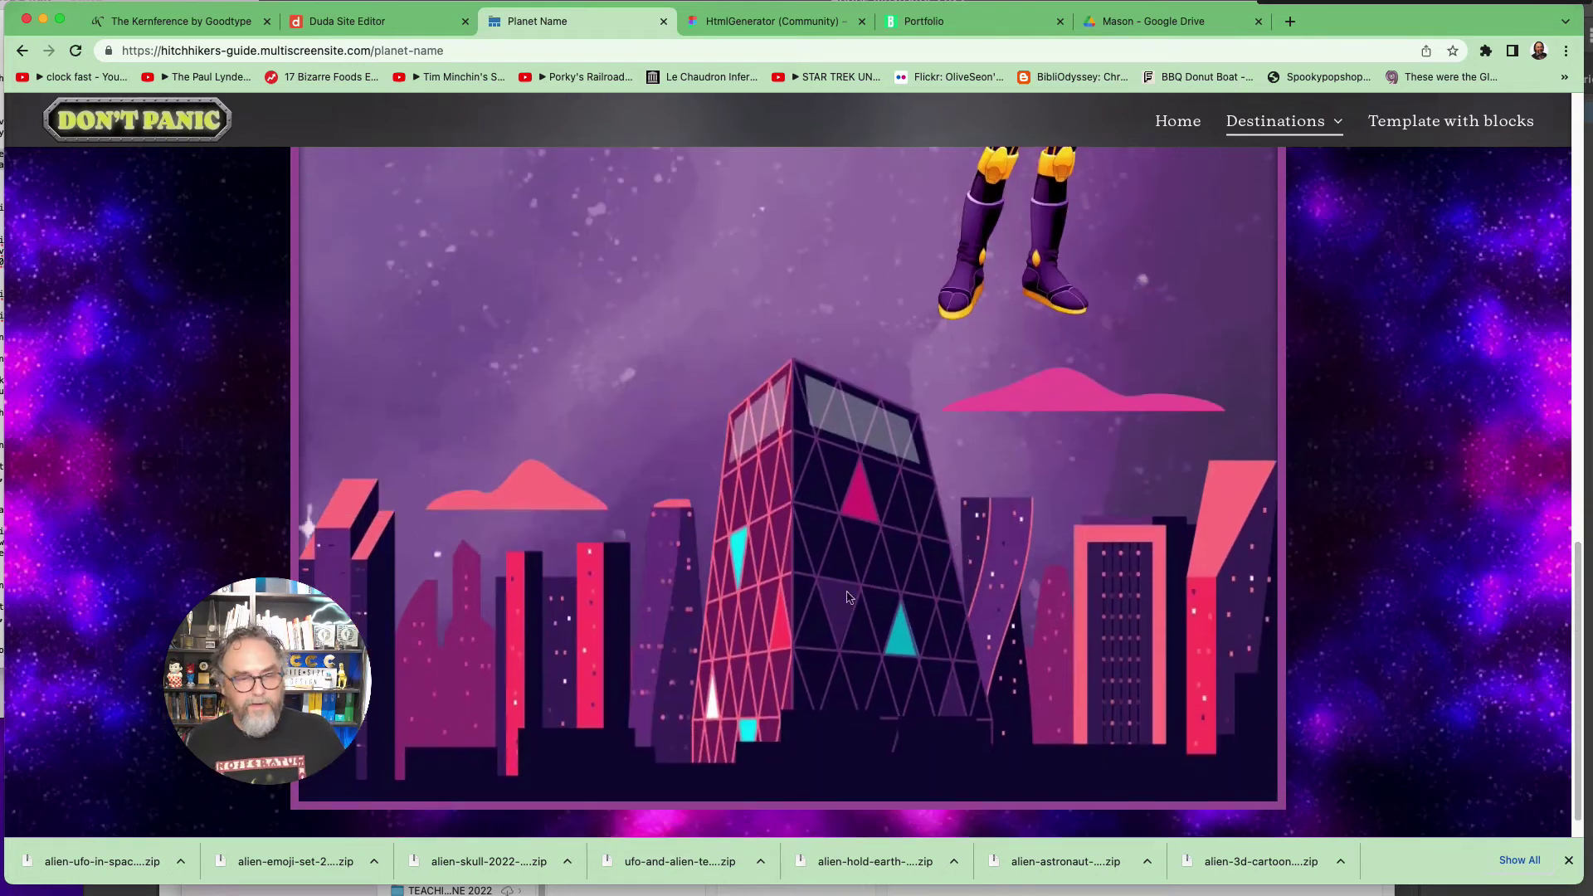
Step: Switch to the Duda editor, show the Planet Name page in the desktop layout and open its section in Flex Mode at the city image
left_click(344, 21)
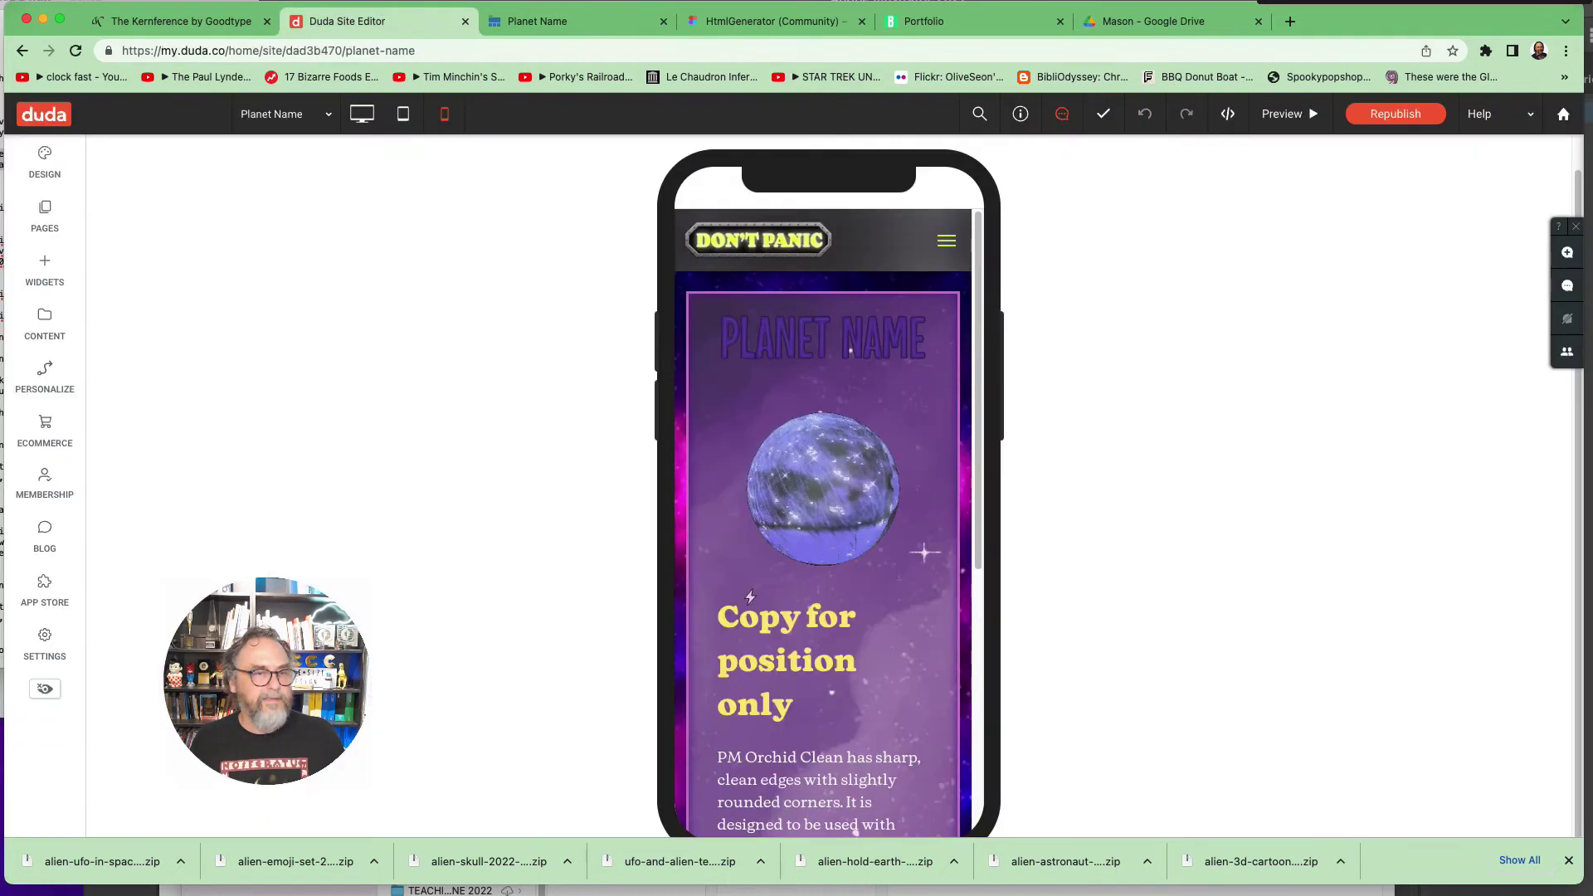
left_click(362, 113)
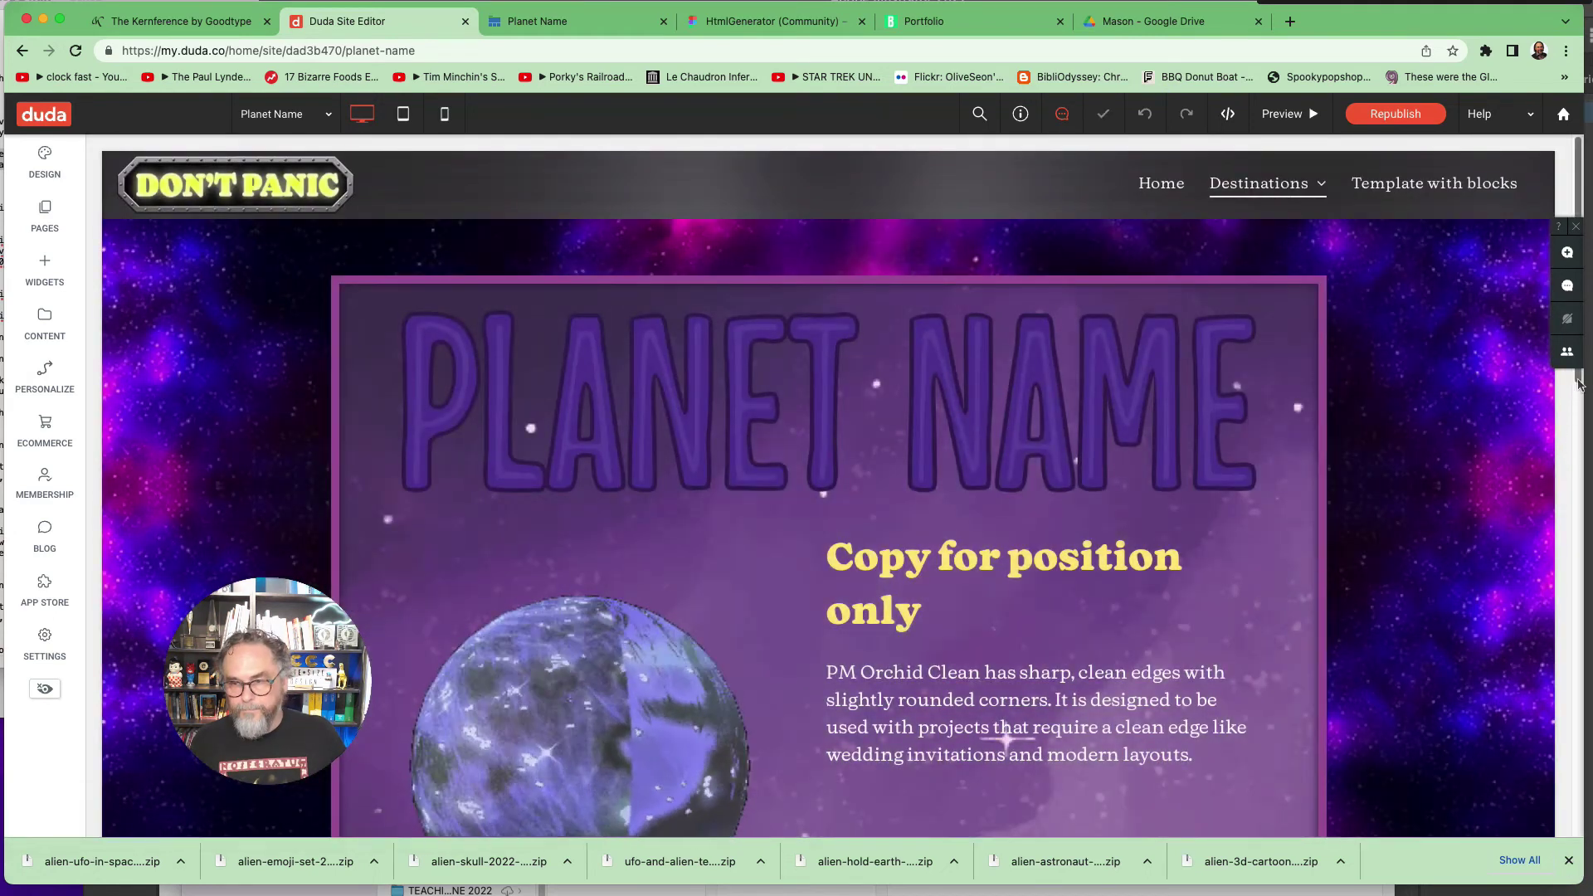
scroll(1563, 451, "down", 10)
scroll(1524, 737, "down", 6)
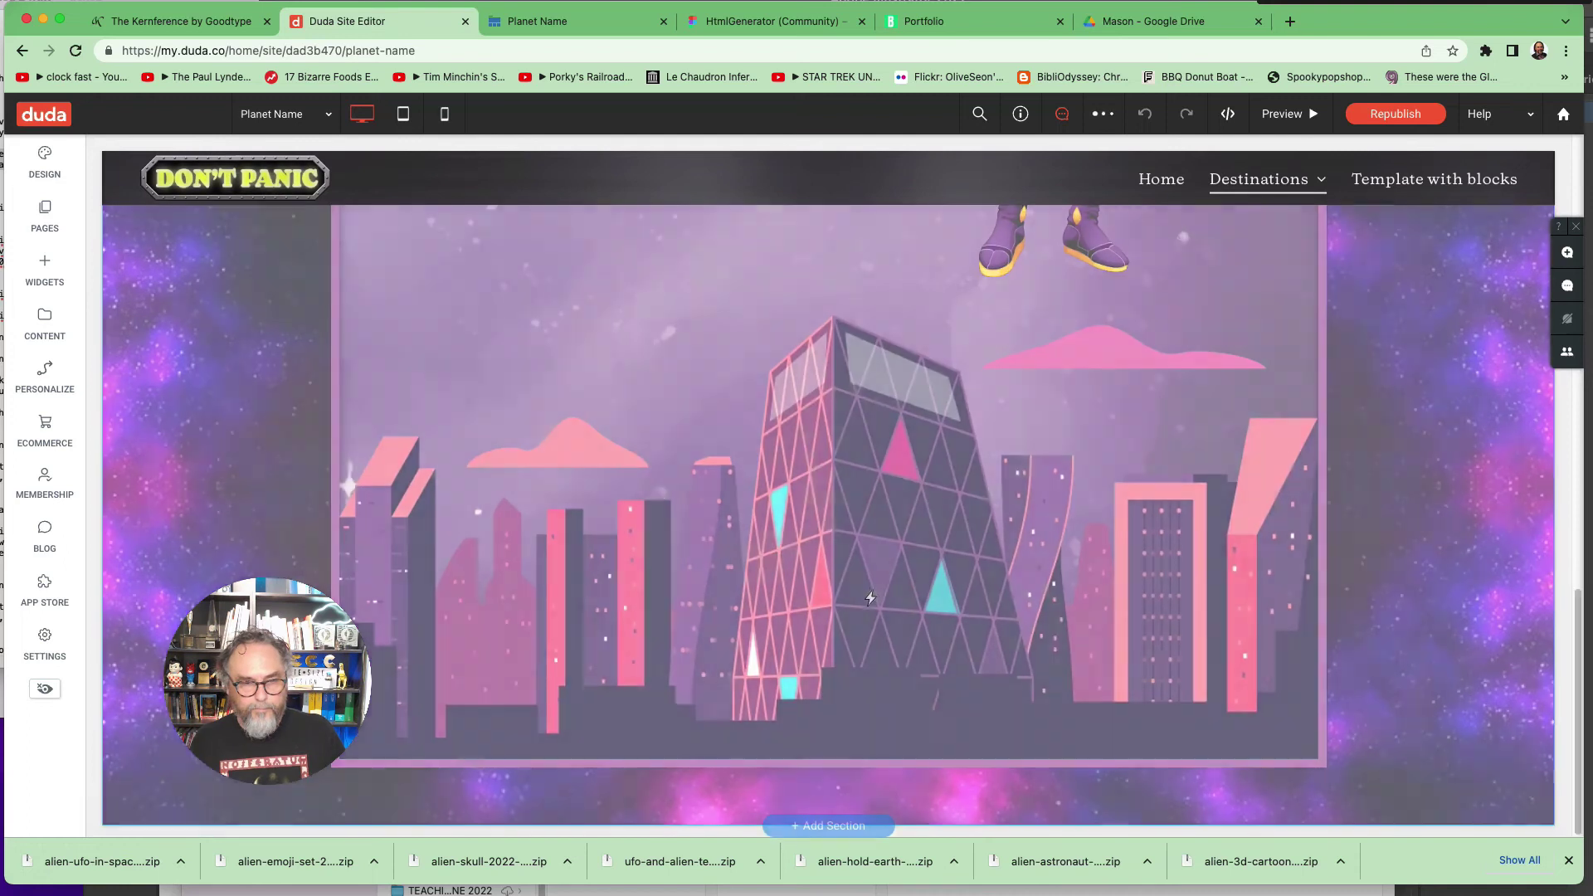
left_click(821, 827)
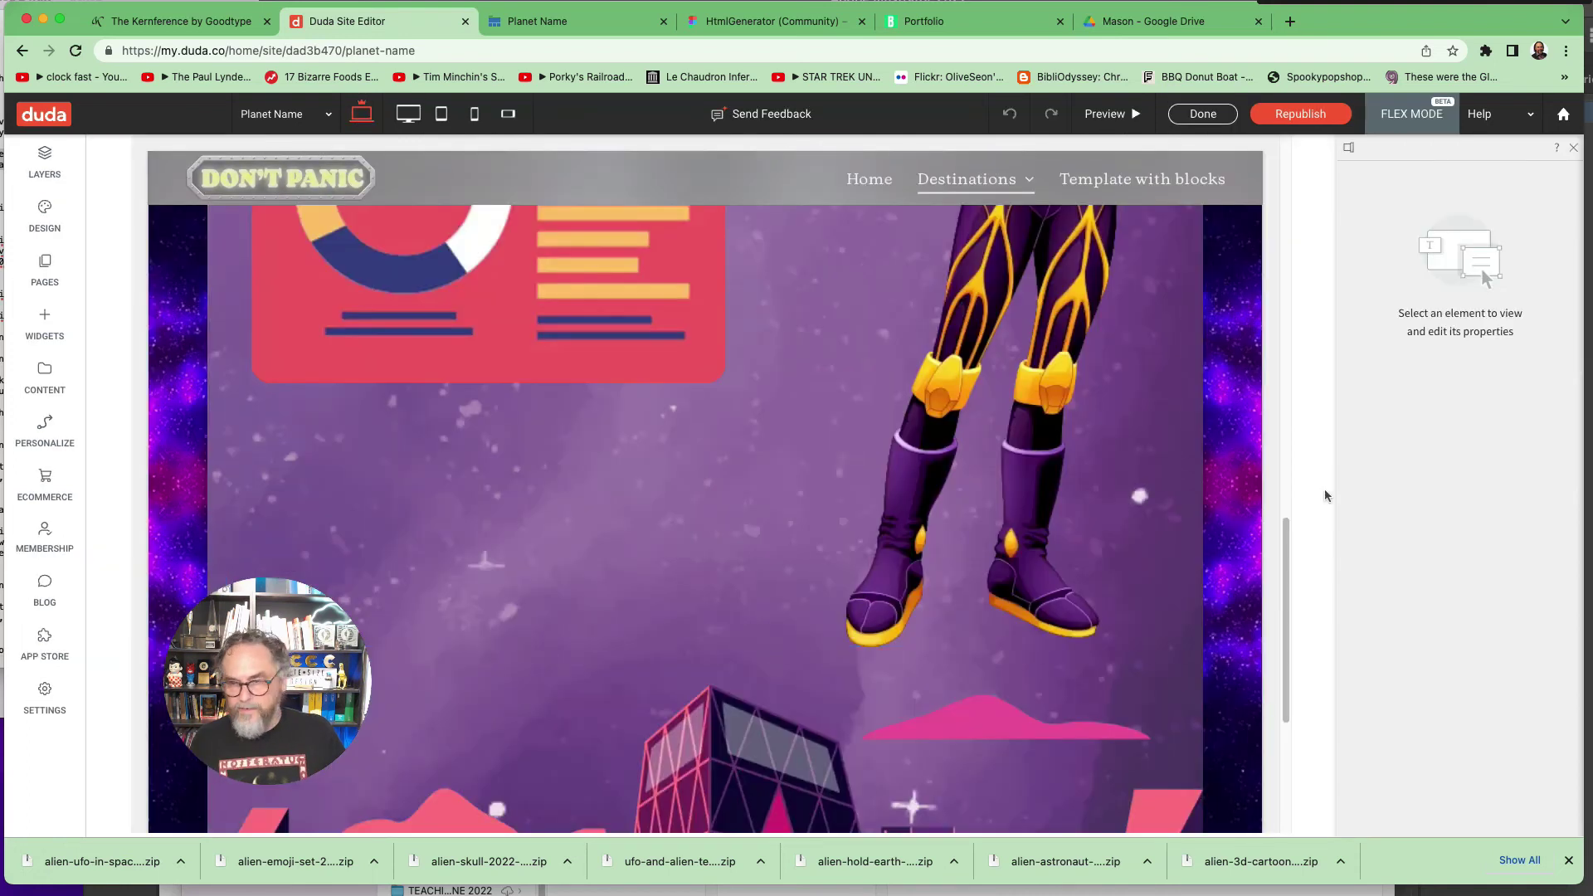
scroll(1287, 573, "down", 5)
Step: Replace the city image at the end of the Planet Name page with the crystal picture bottom-image.png
left_click(859, 552)
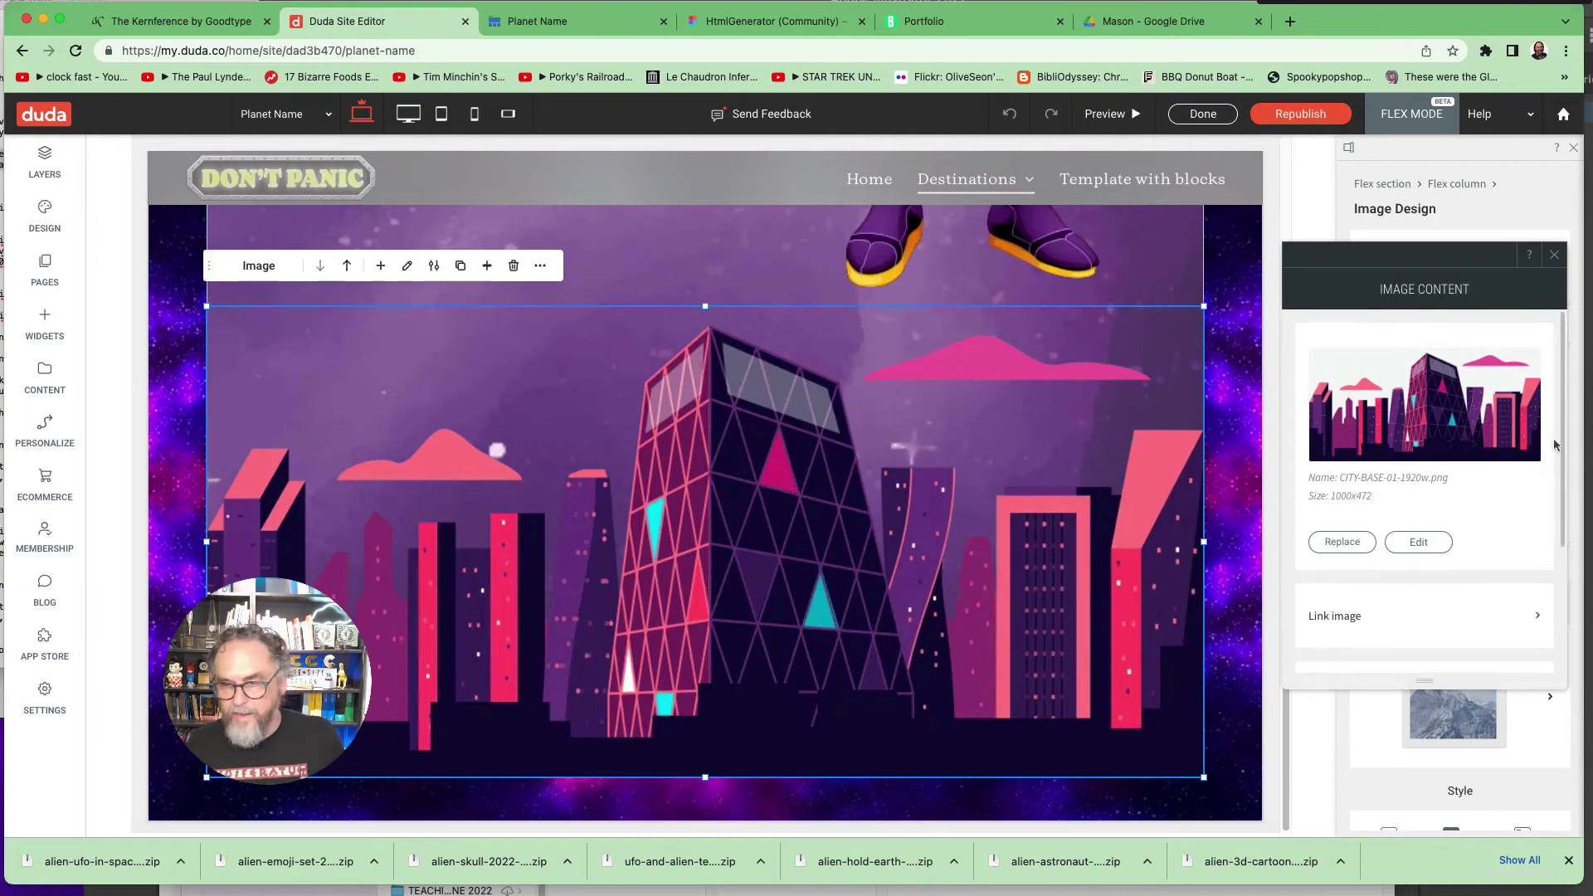
left_click(1425, 499)
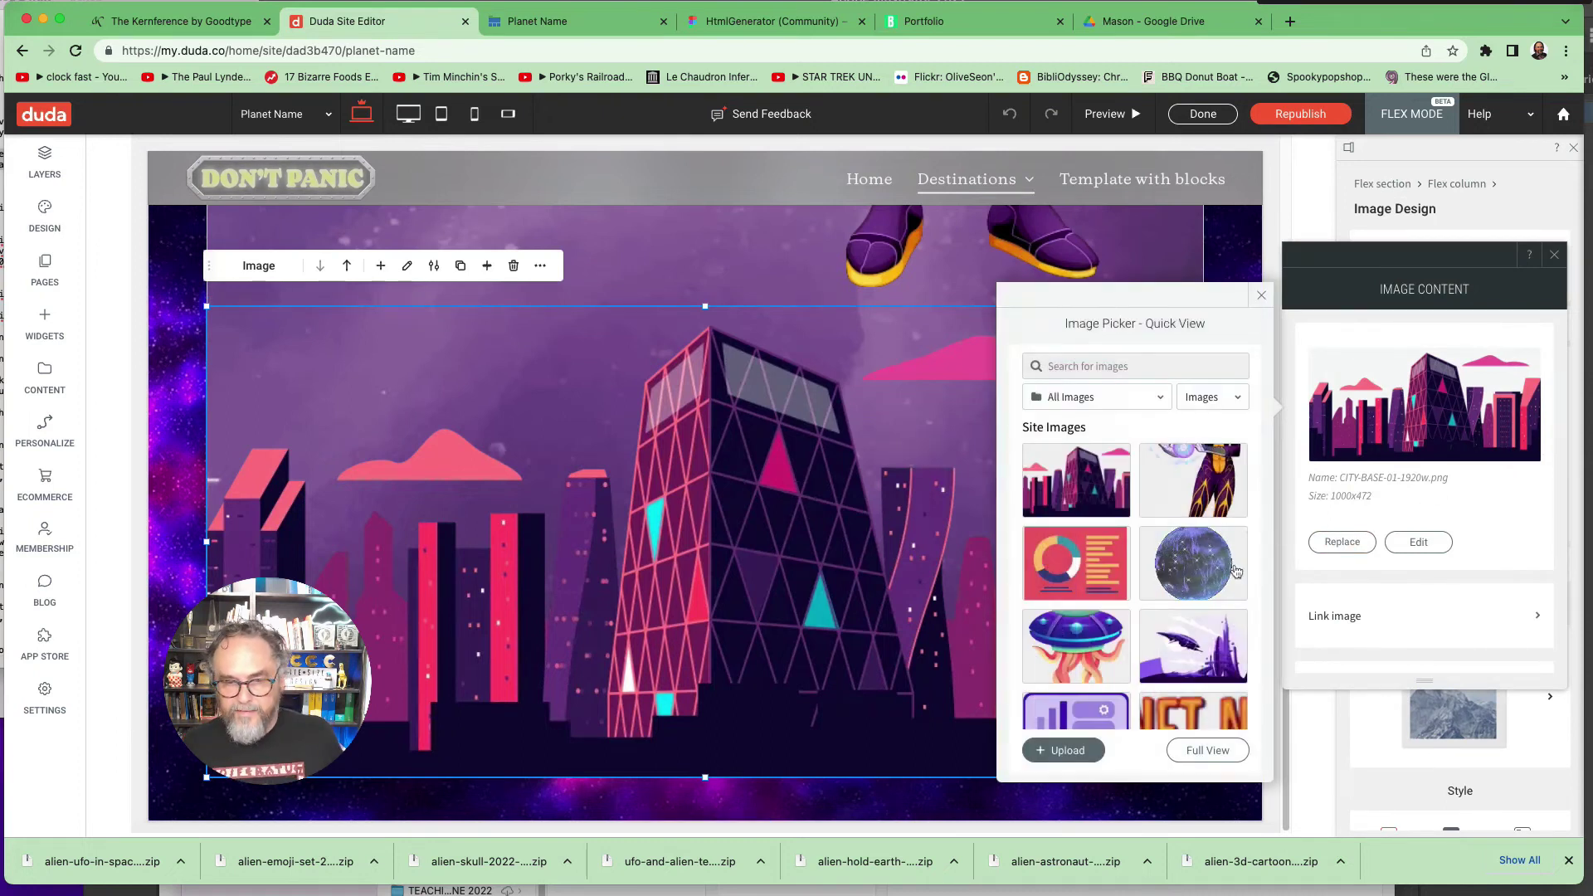
scroll(1256, 502, "down", 4)
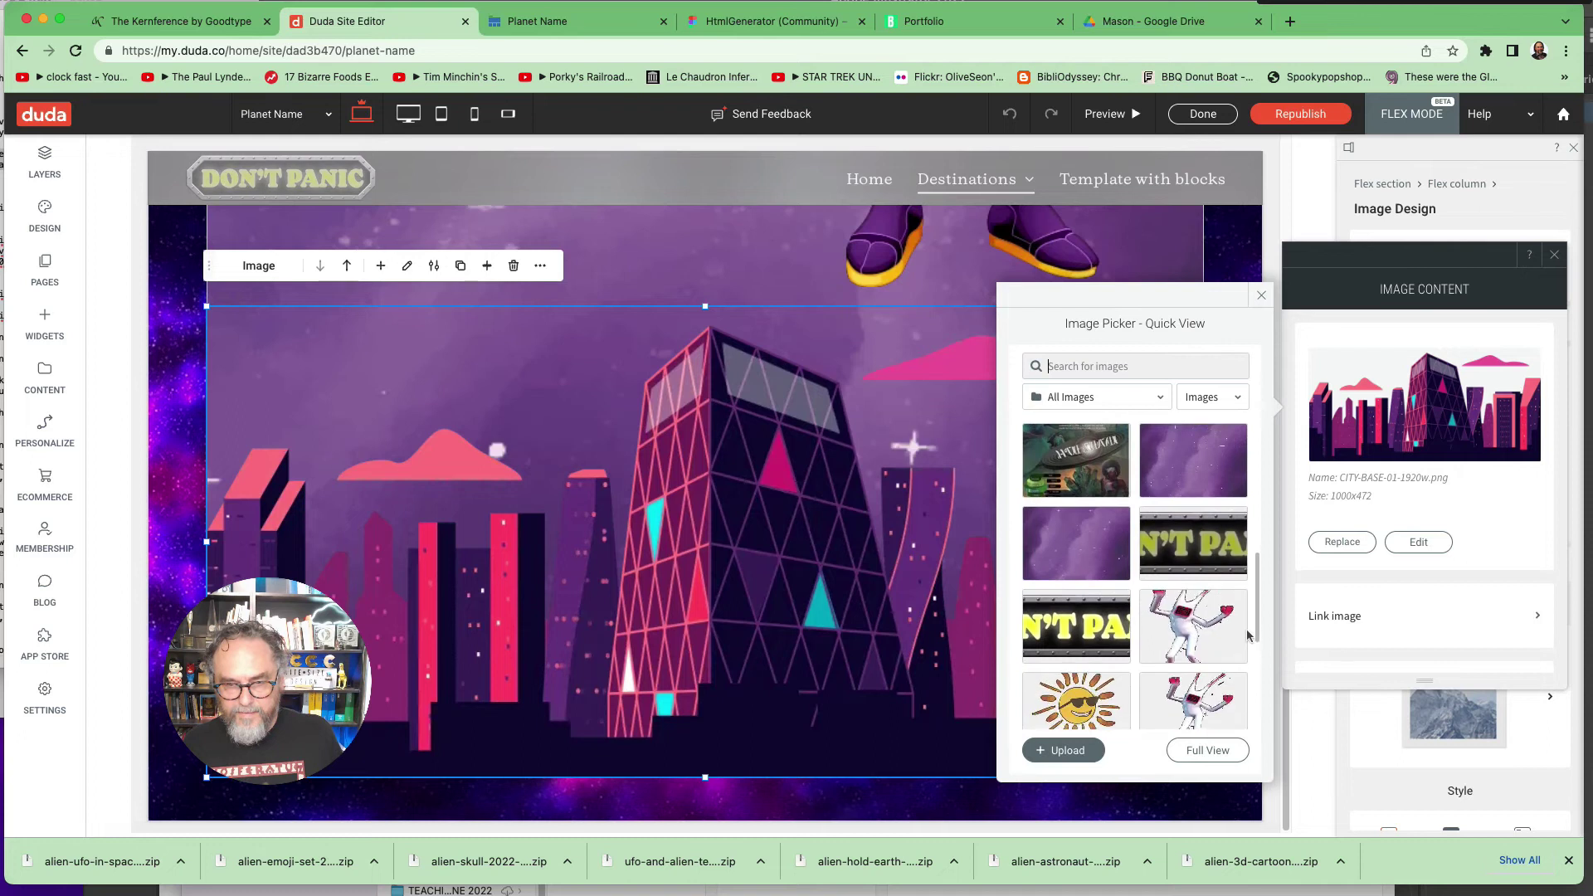
left_click(1196, 555)
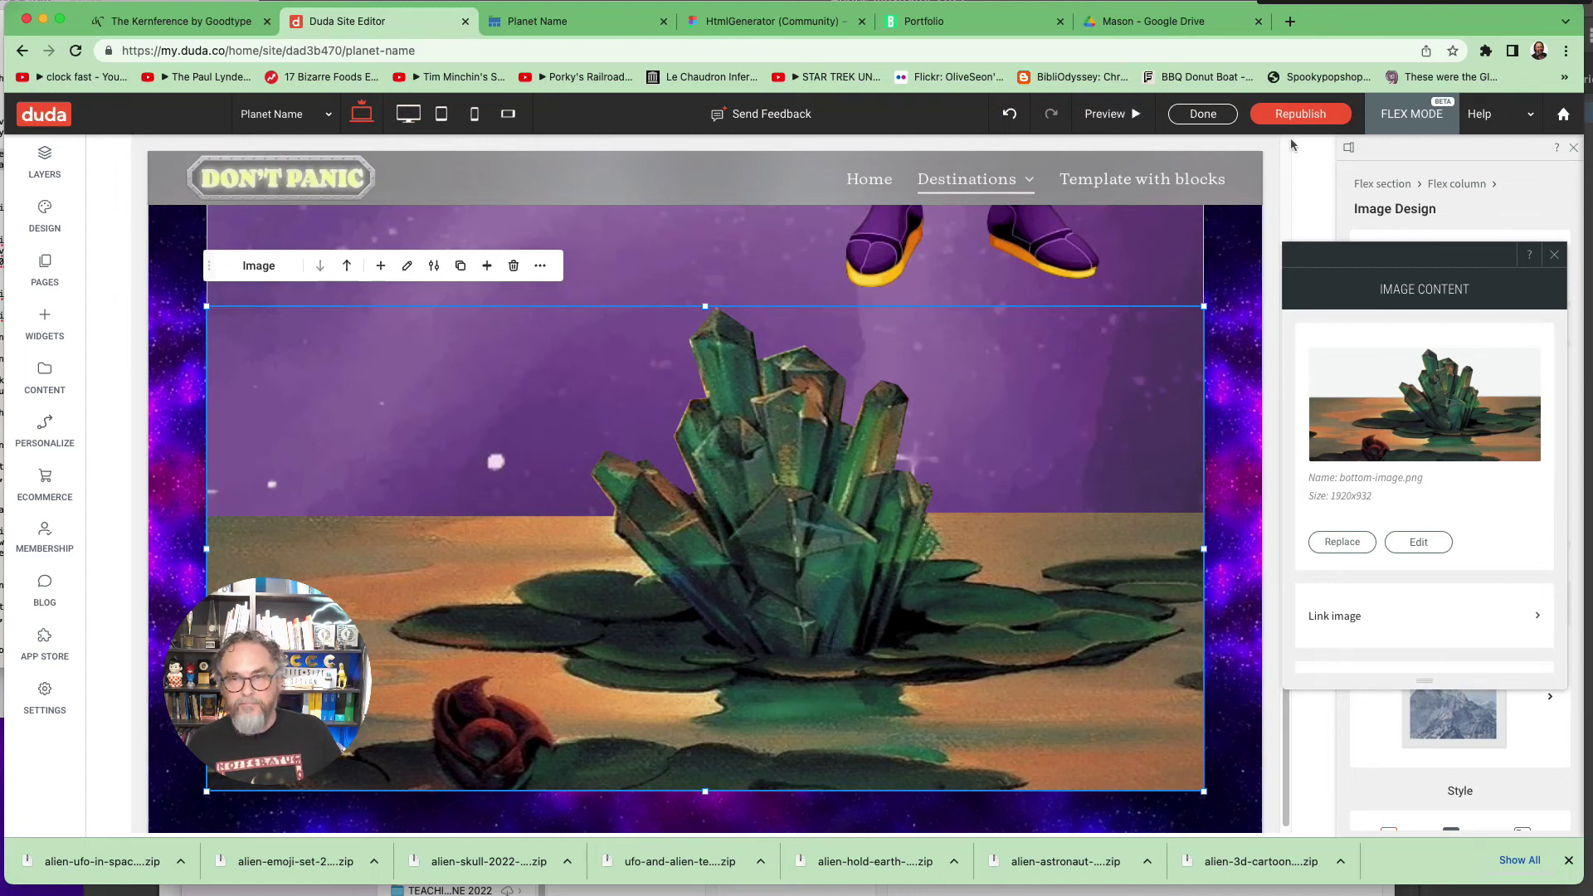
left_click(1224, 258)
left_click(1185, 328)
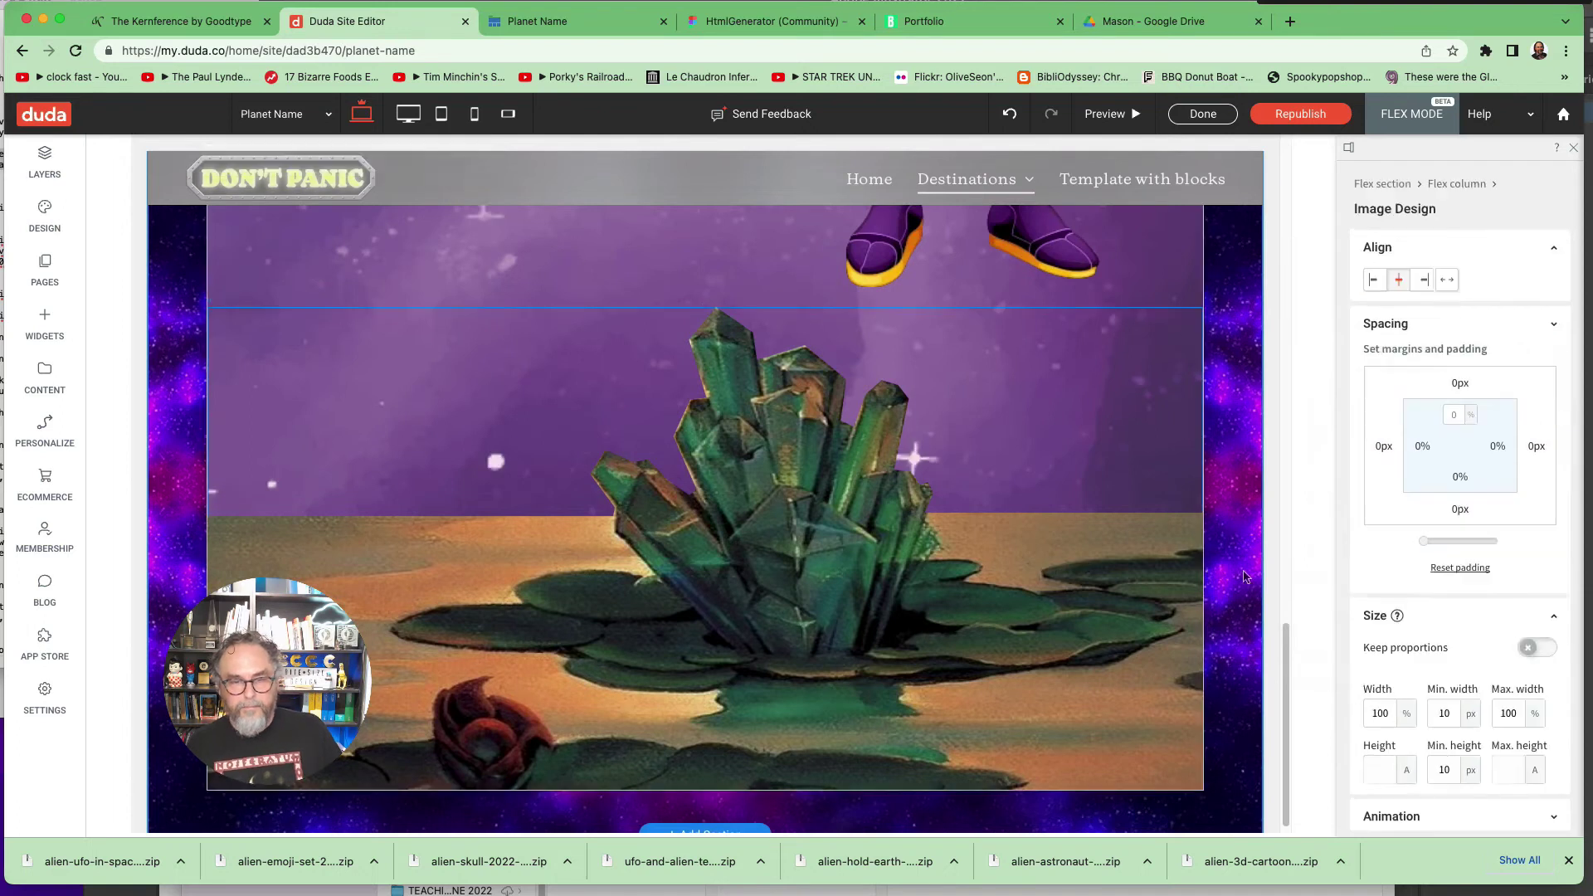
Step: Replace the crystal image with the spaceship city picture CITY-BASE-02.png and leave Flex Mode
double_click(878, 504)
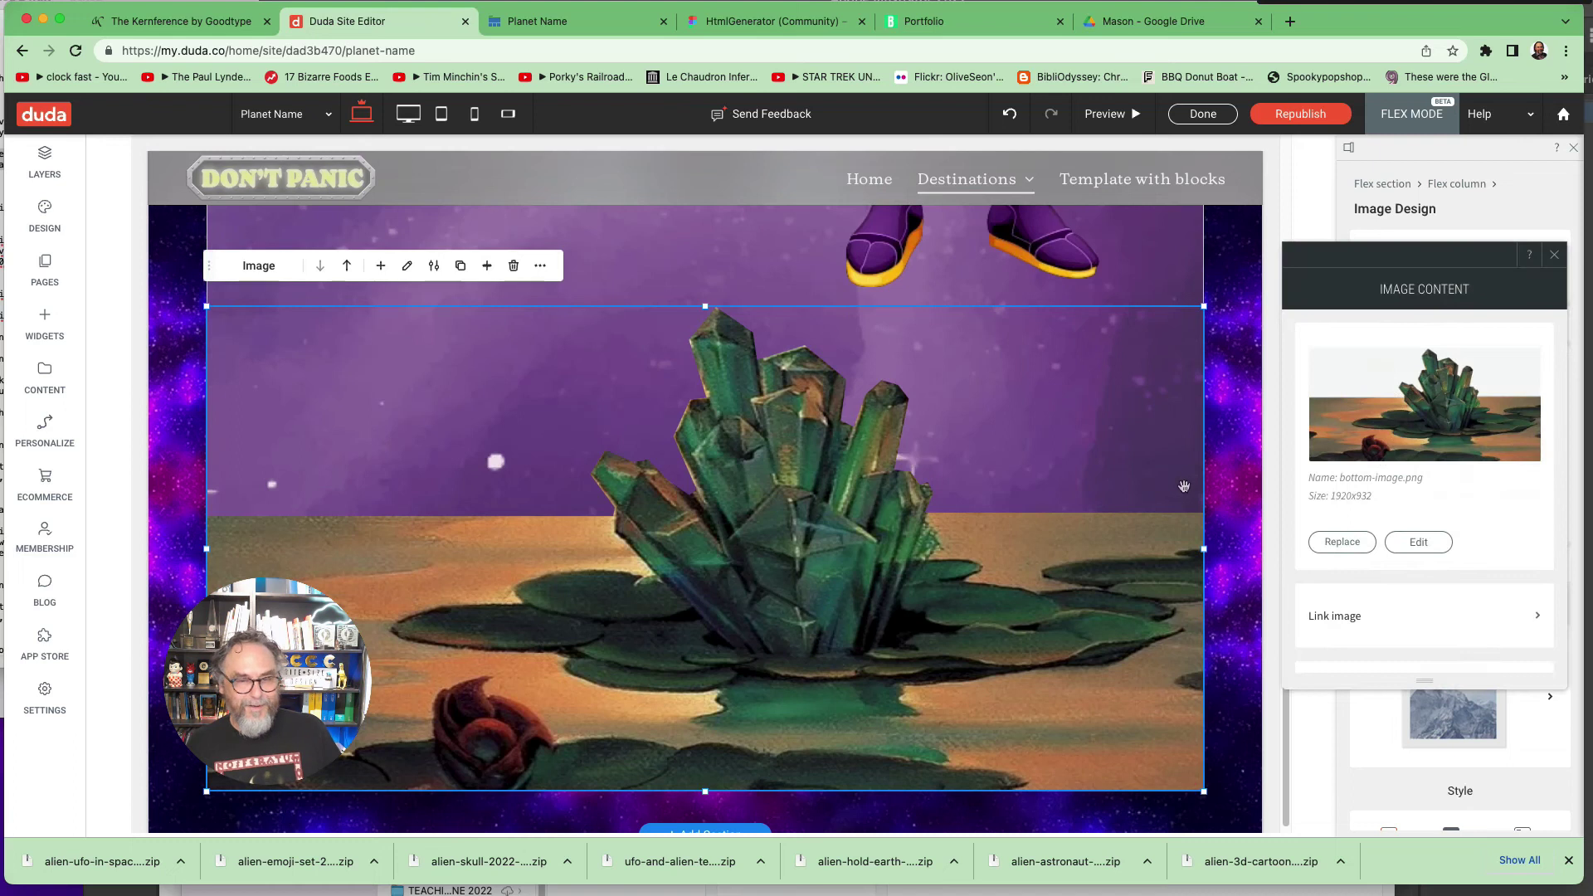
left_click(1341, 543)
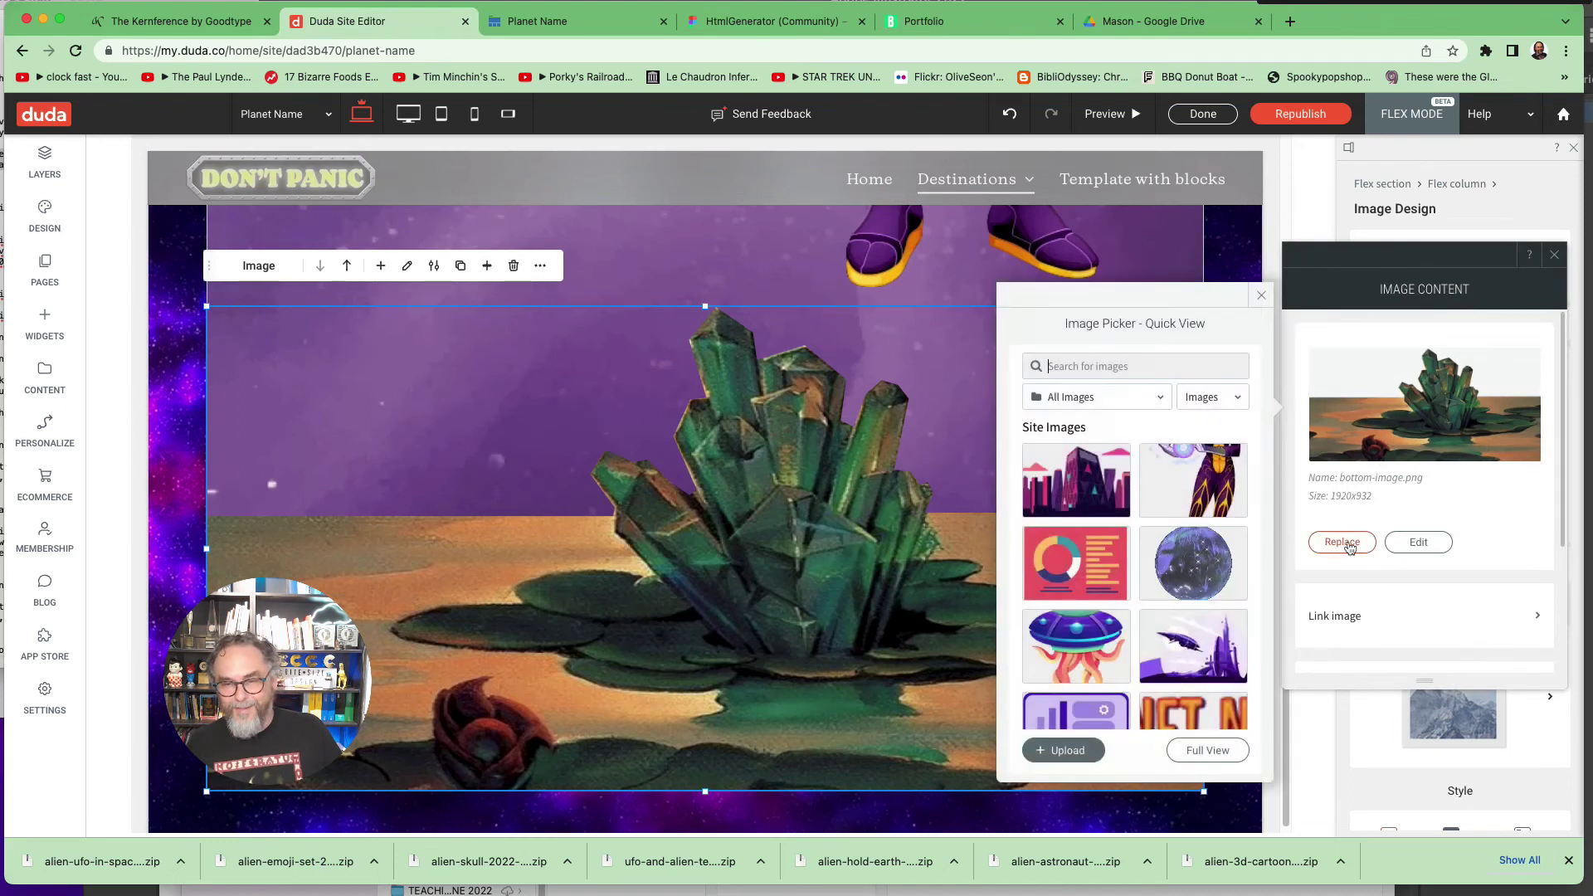
left_click_drag(1258, 506, 1245, 554)
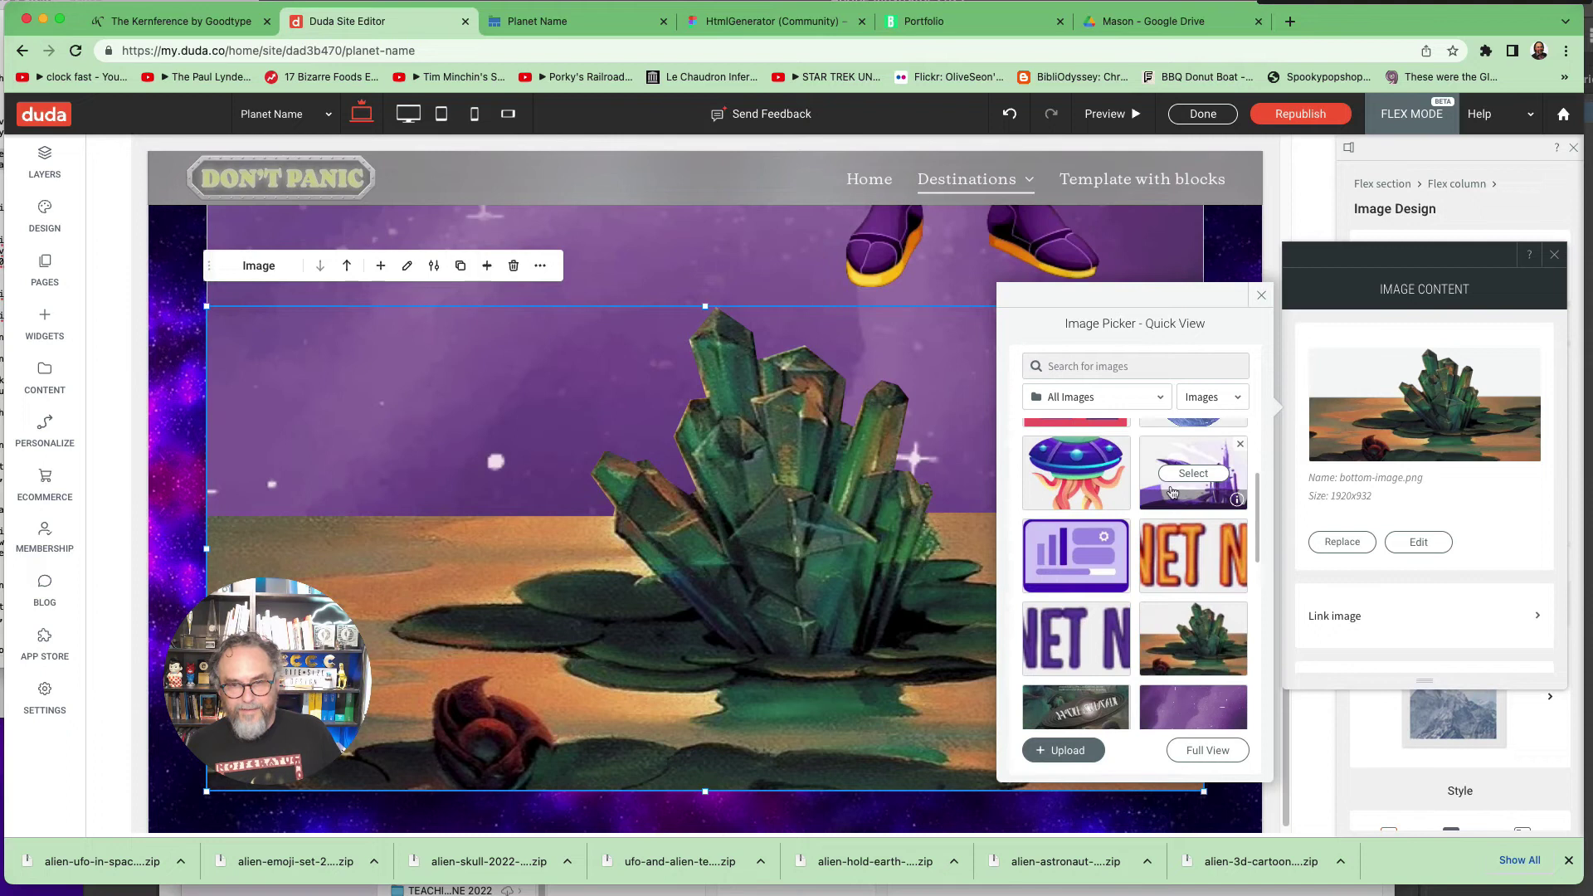
left_click(1163, 493)
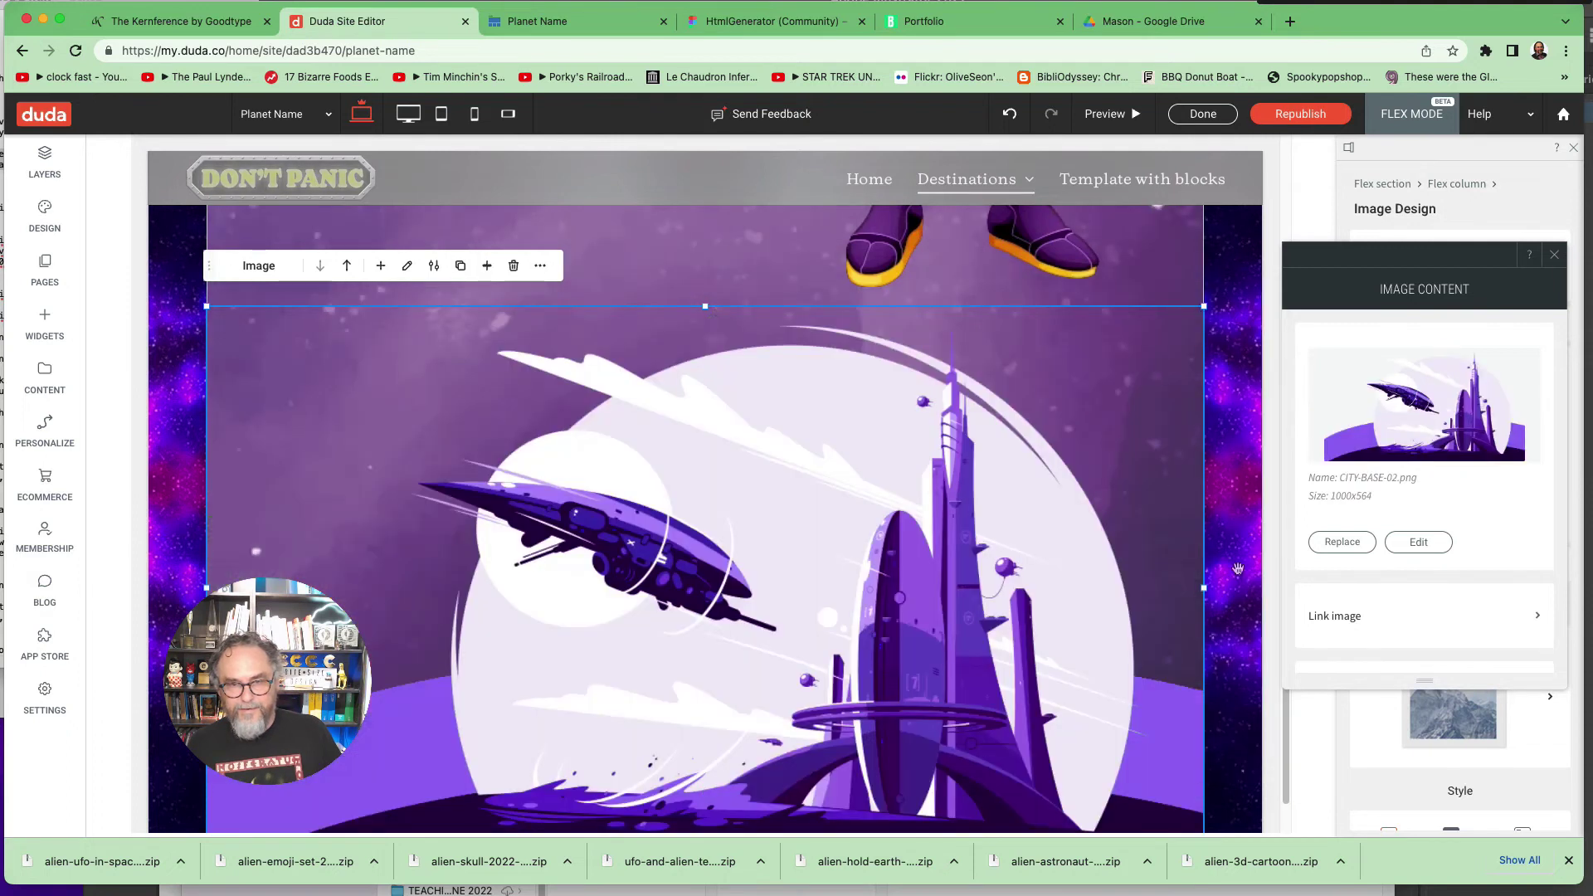
left_click(1555, 257)
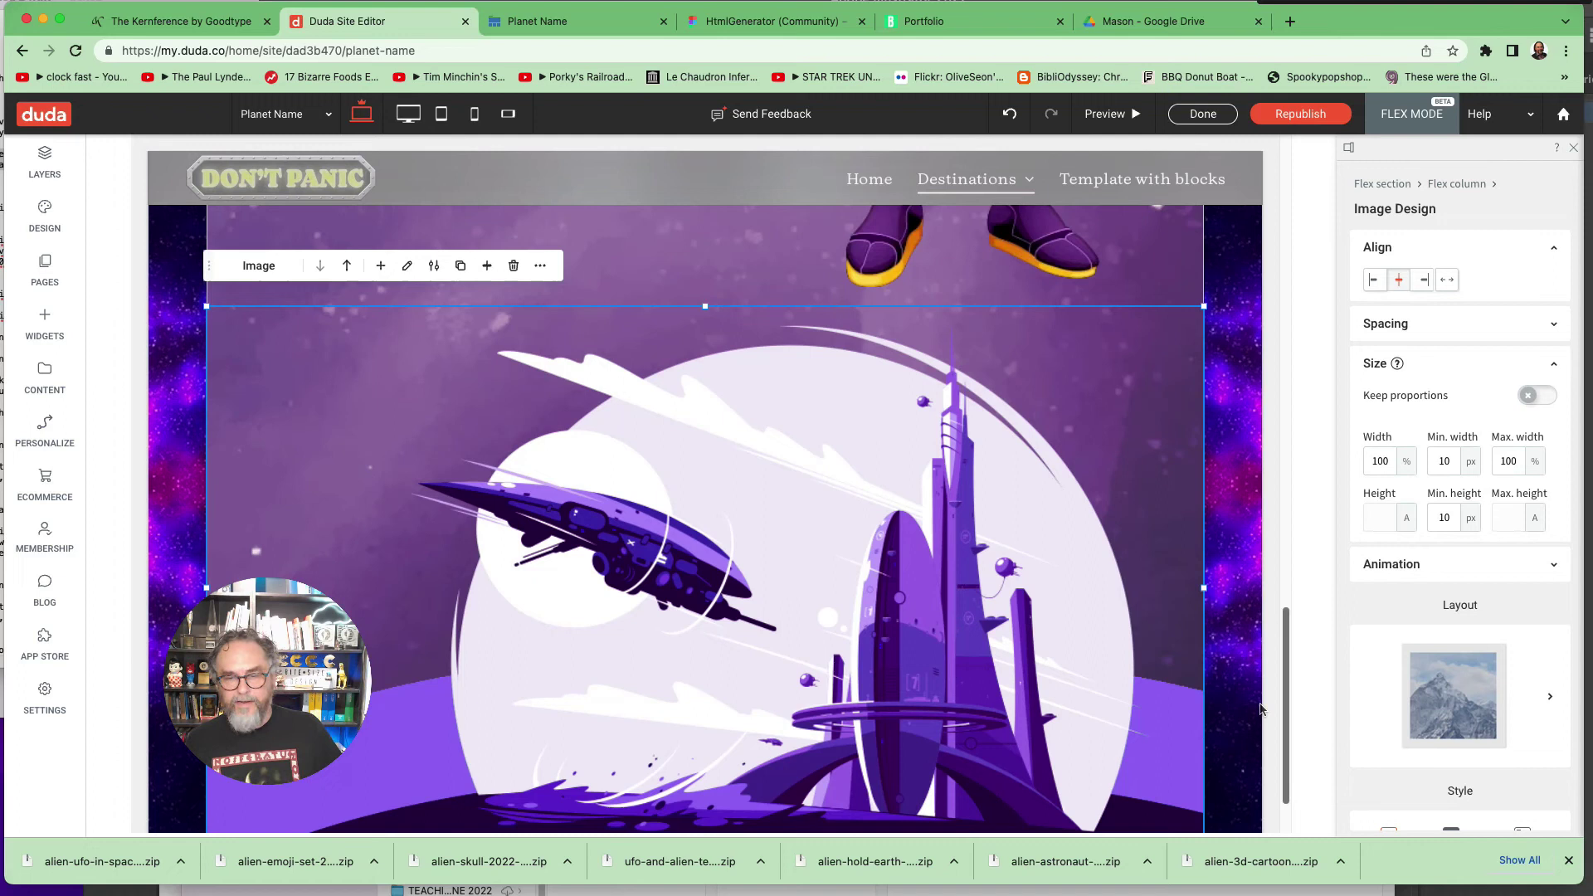
scroll(1260, 710, "up", 10)
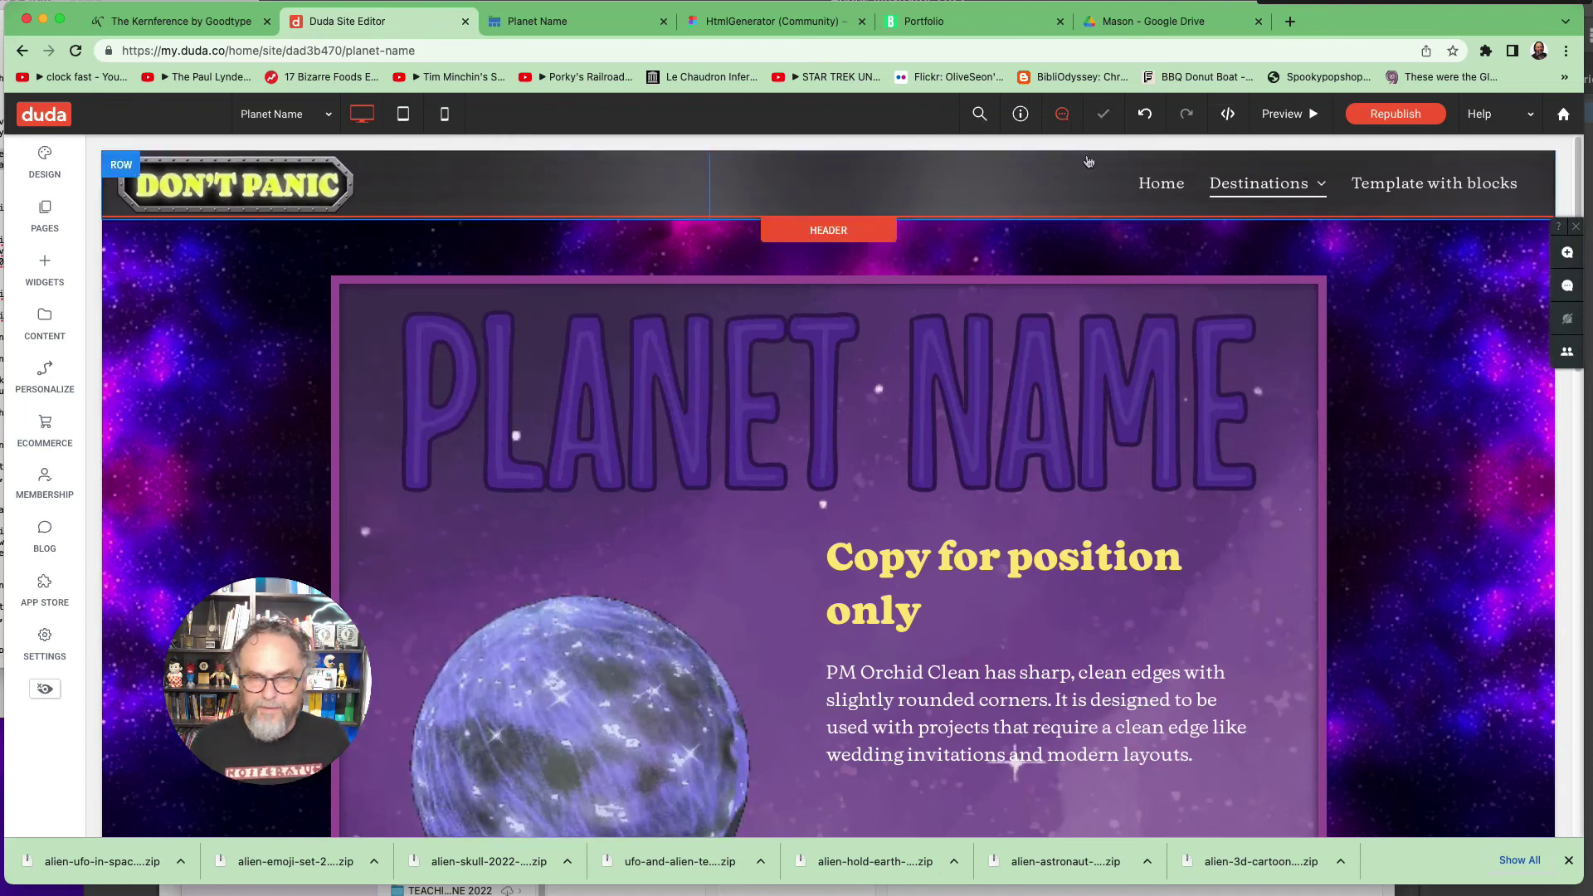
Step: Open the maya-jpg page under Destinations in the editor and examine its artwork from the alien text to the crystals and character
mouse_move(1259, 183)
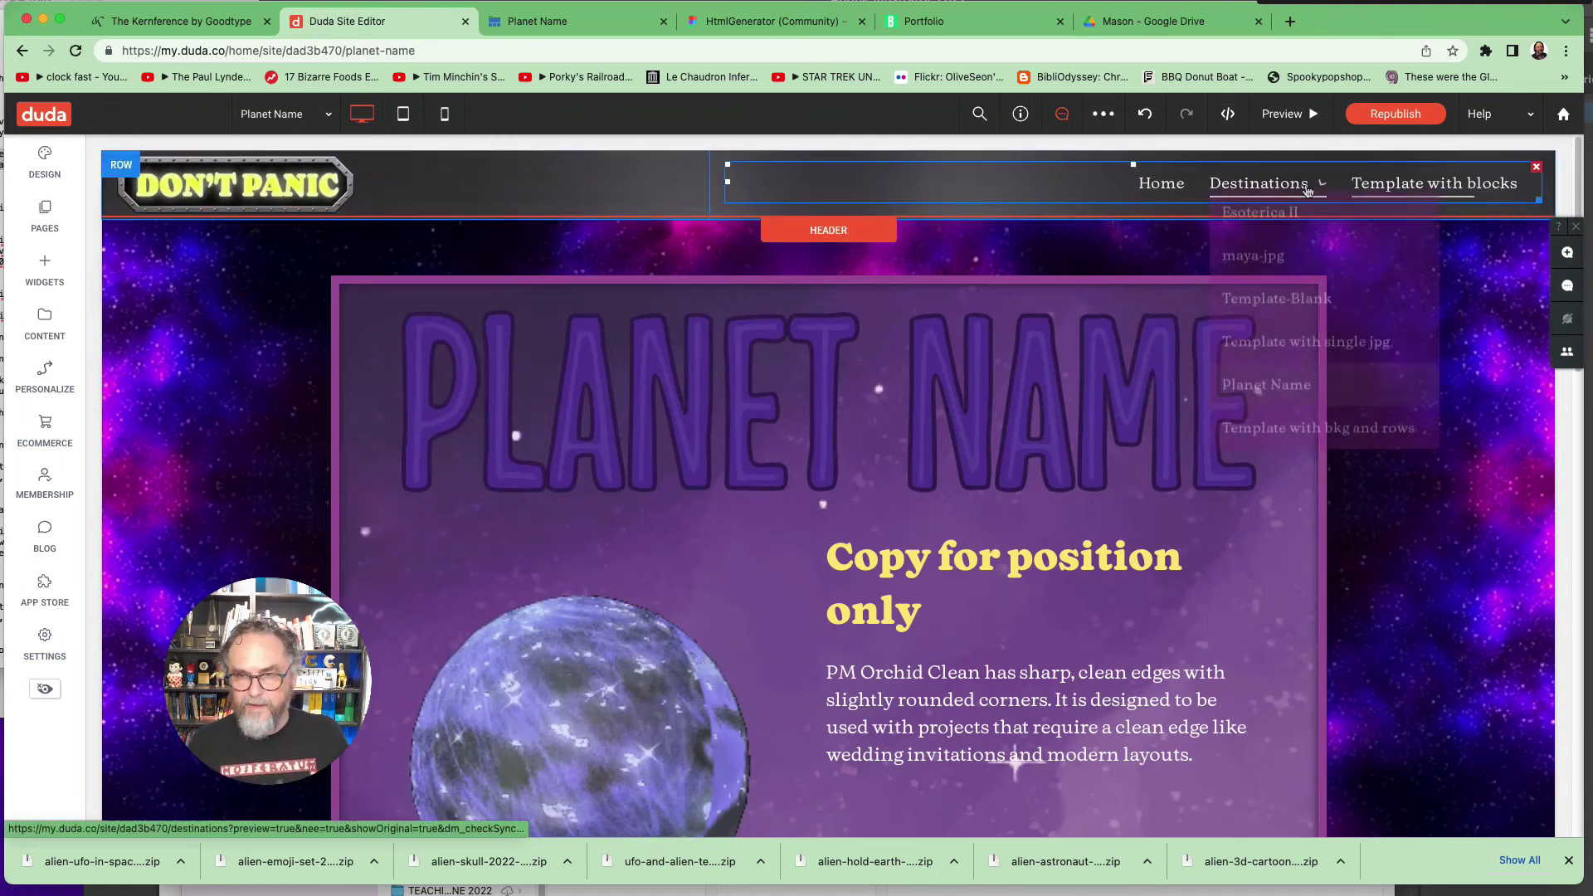
left_click(1254, 262)
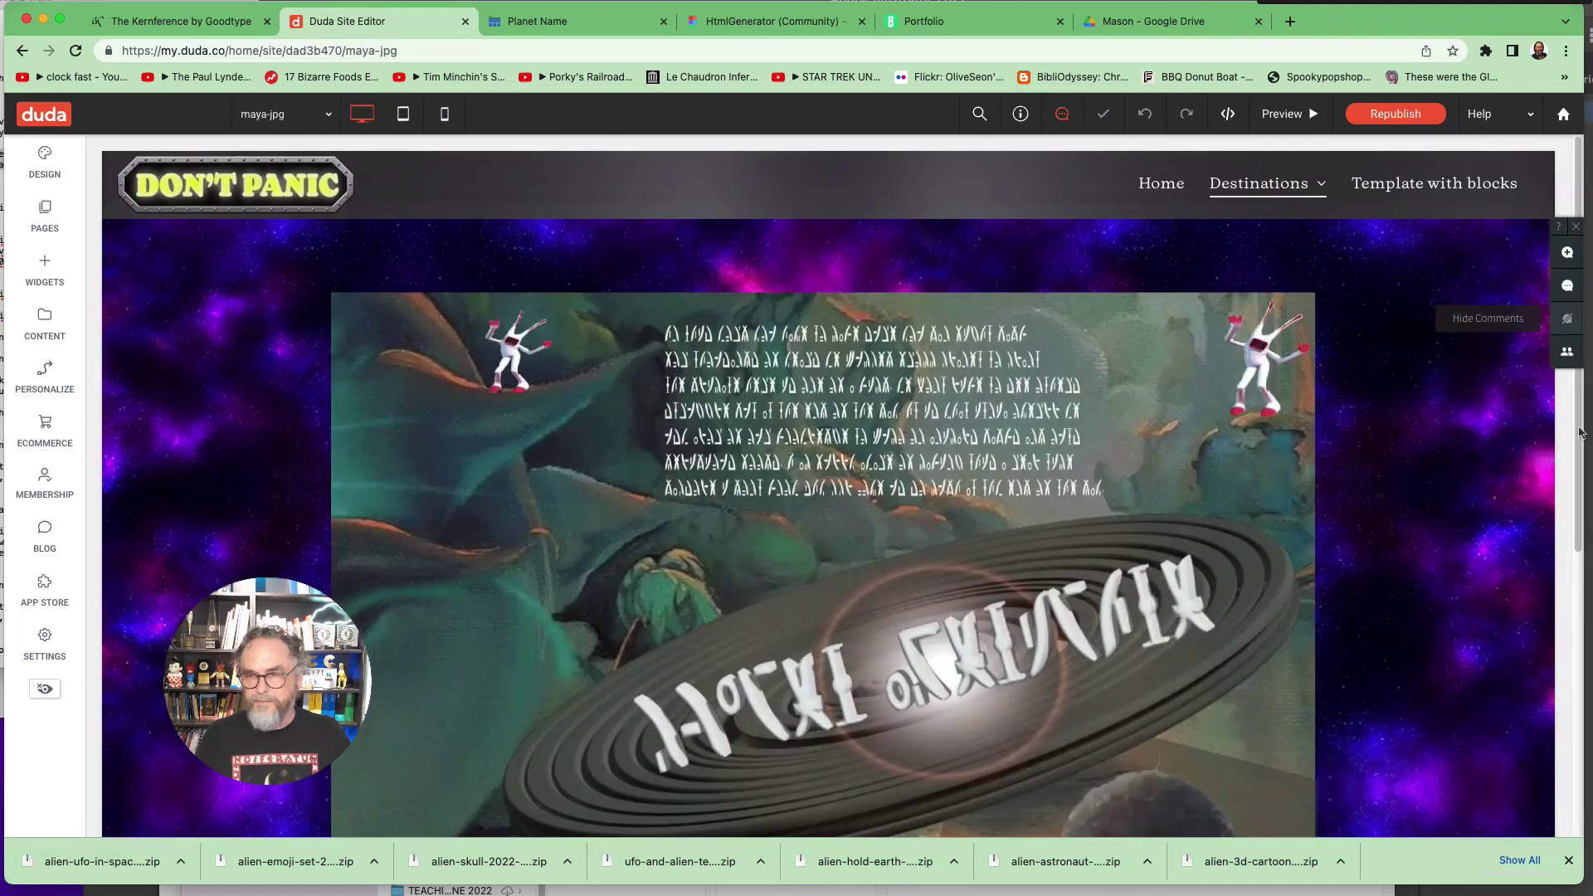
scroll(1557, 737, "down", 5)
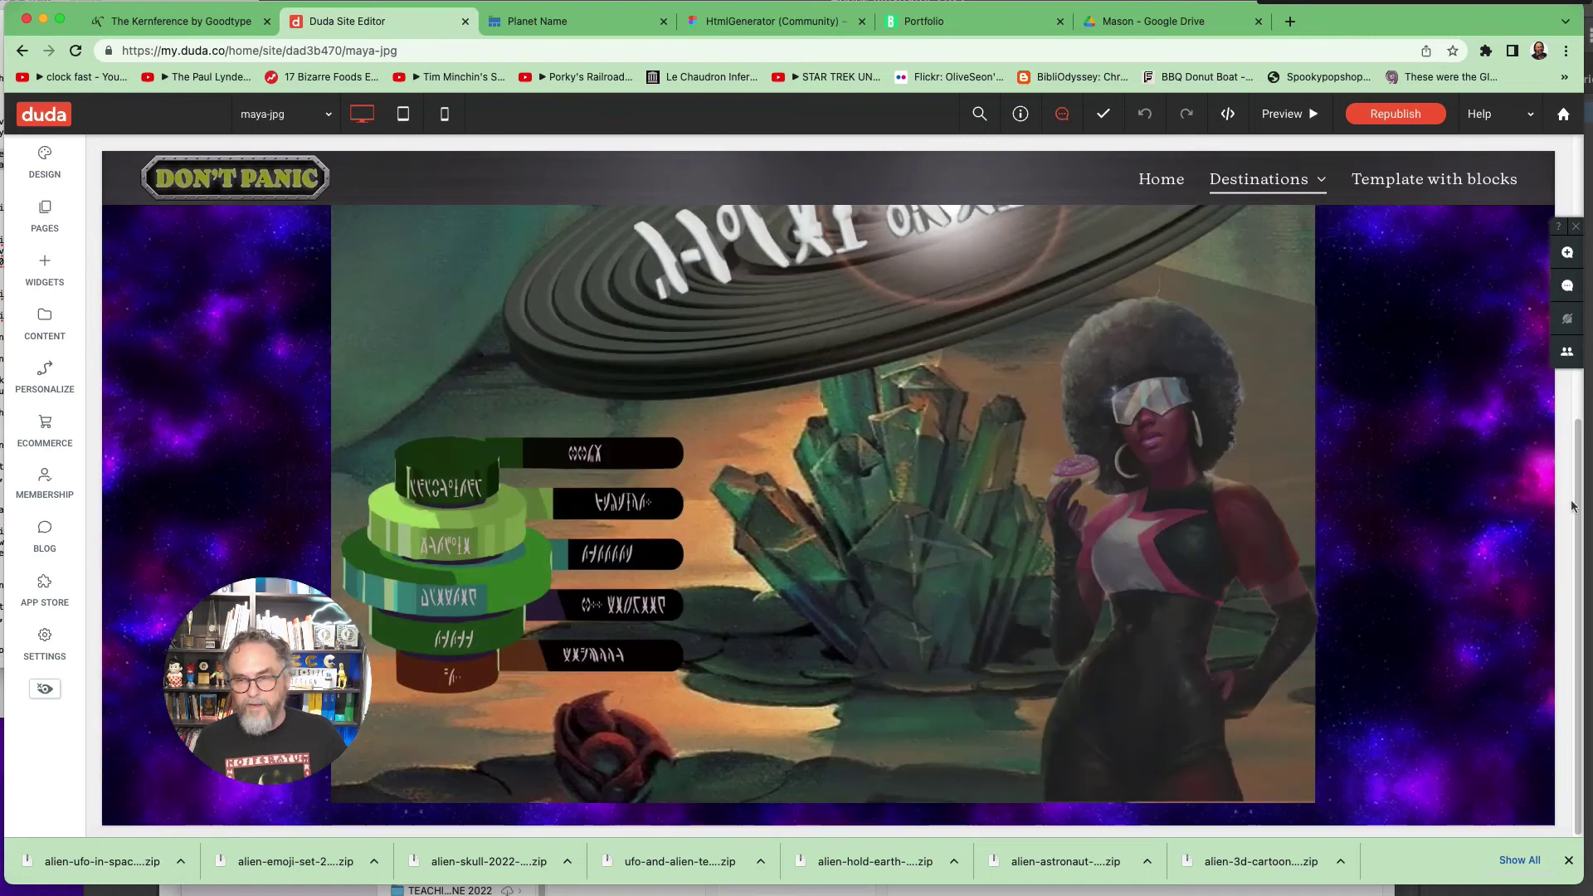
scroll(1576, 508, "up", 5)
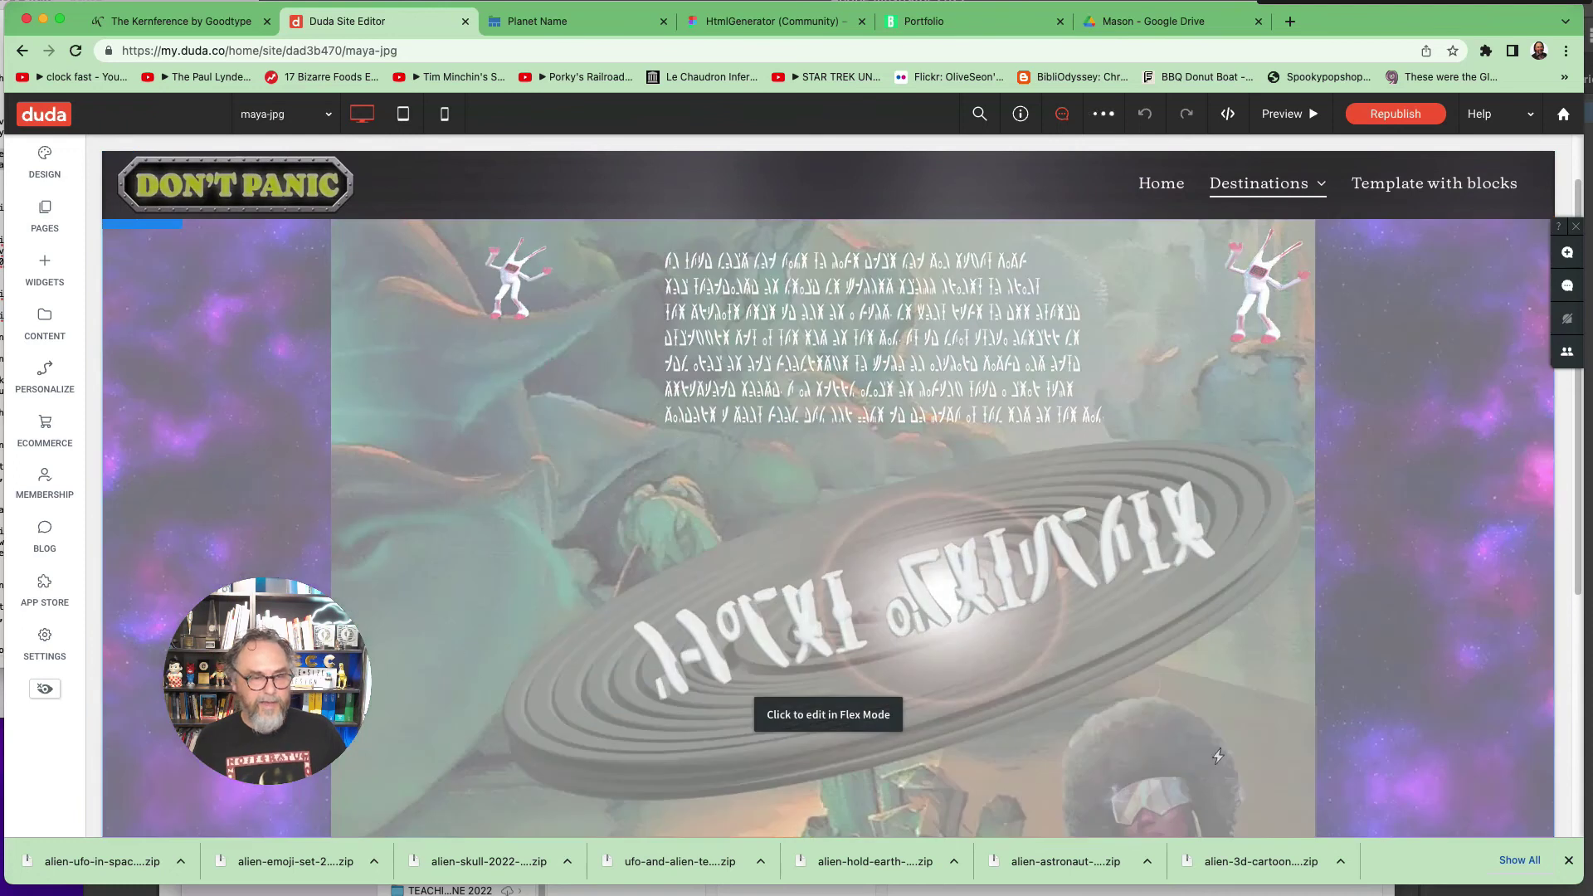
scroll(692, 579, "down", 4)
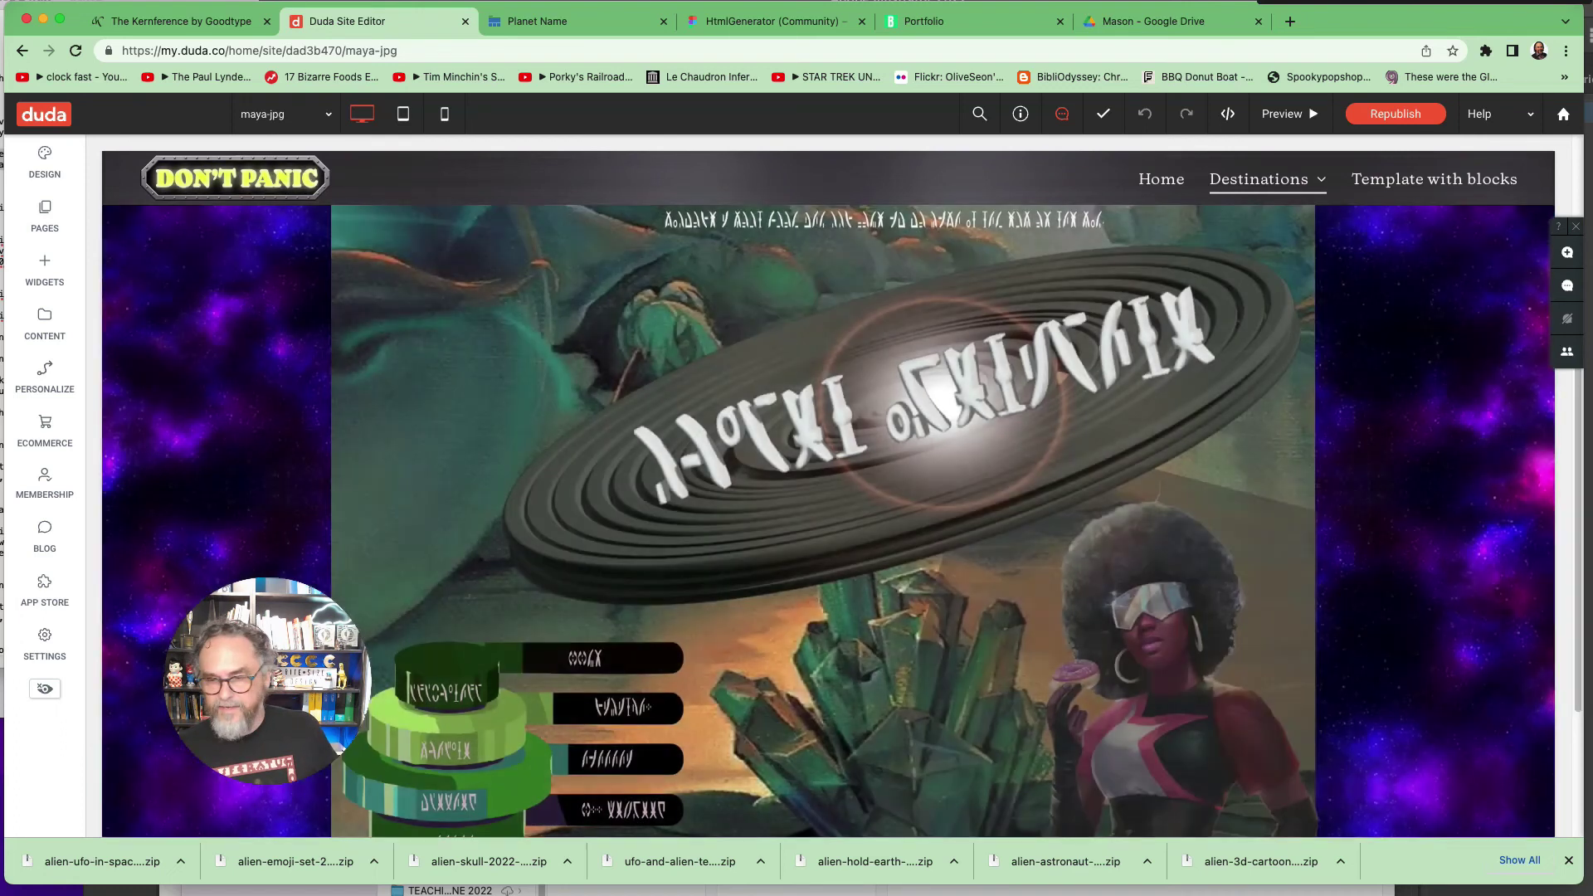
left_click_drag(1578, 603, 1576, 402)
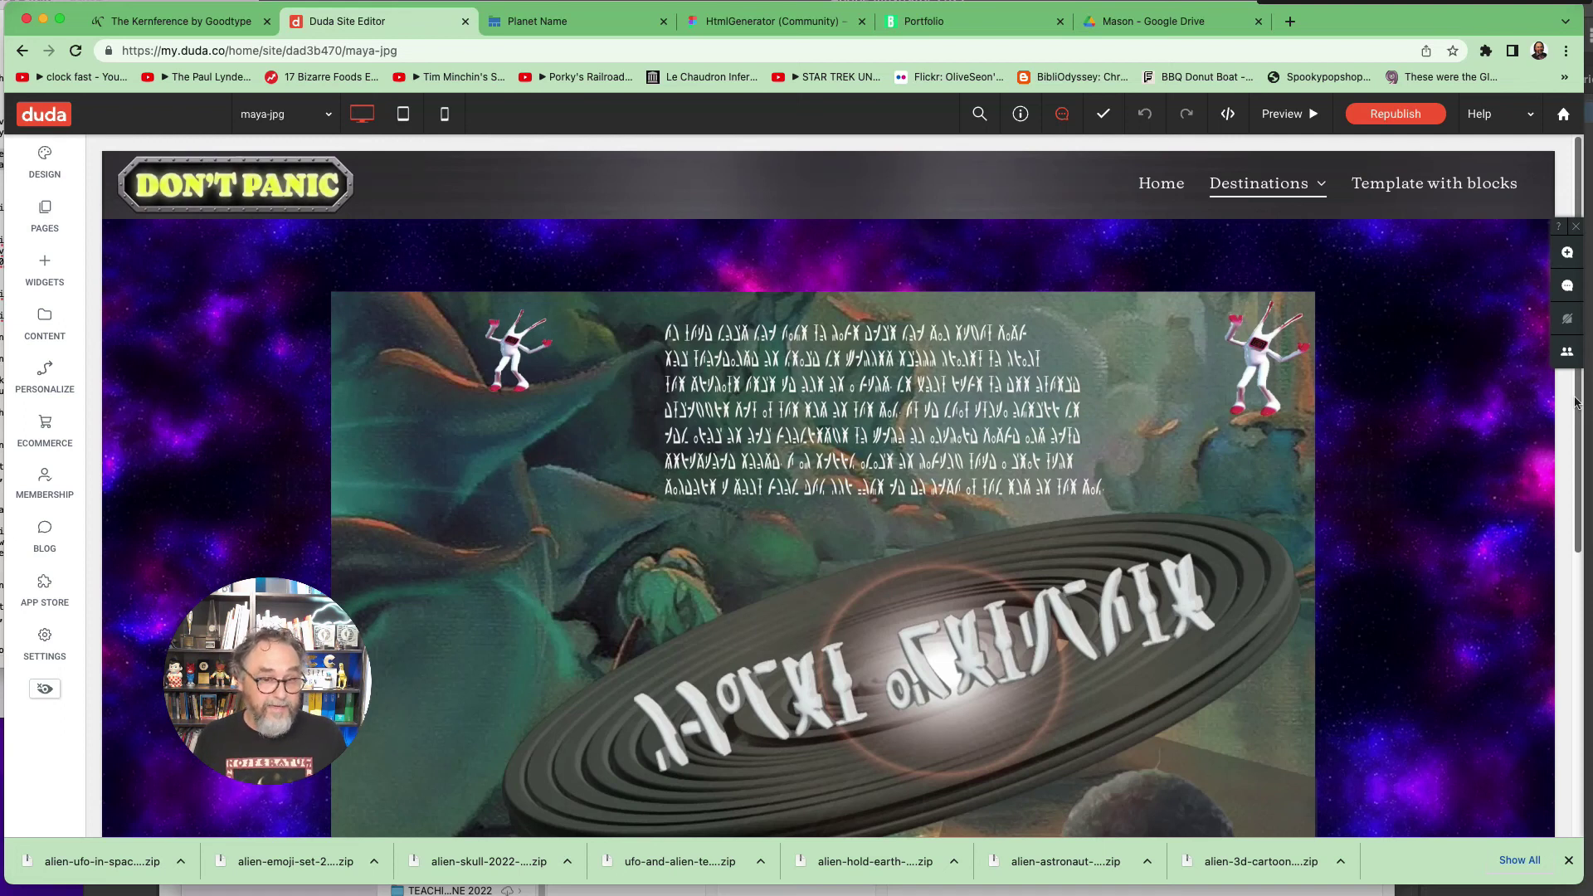
scroll(809, 608, "down", 2)
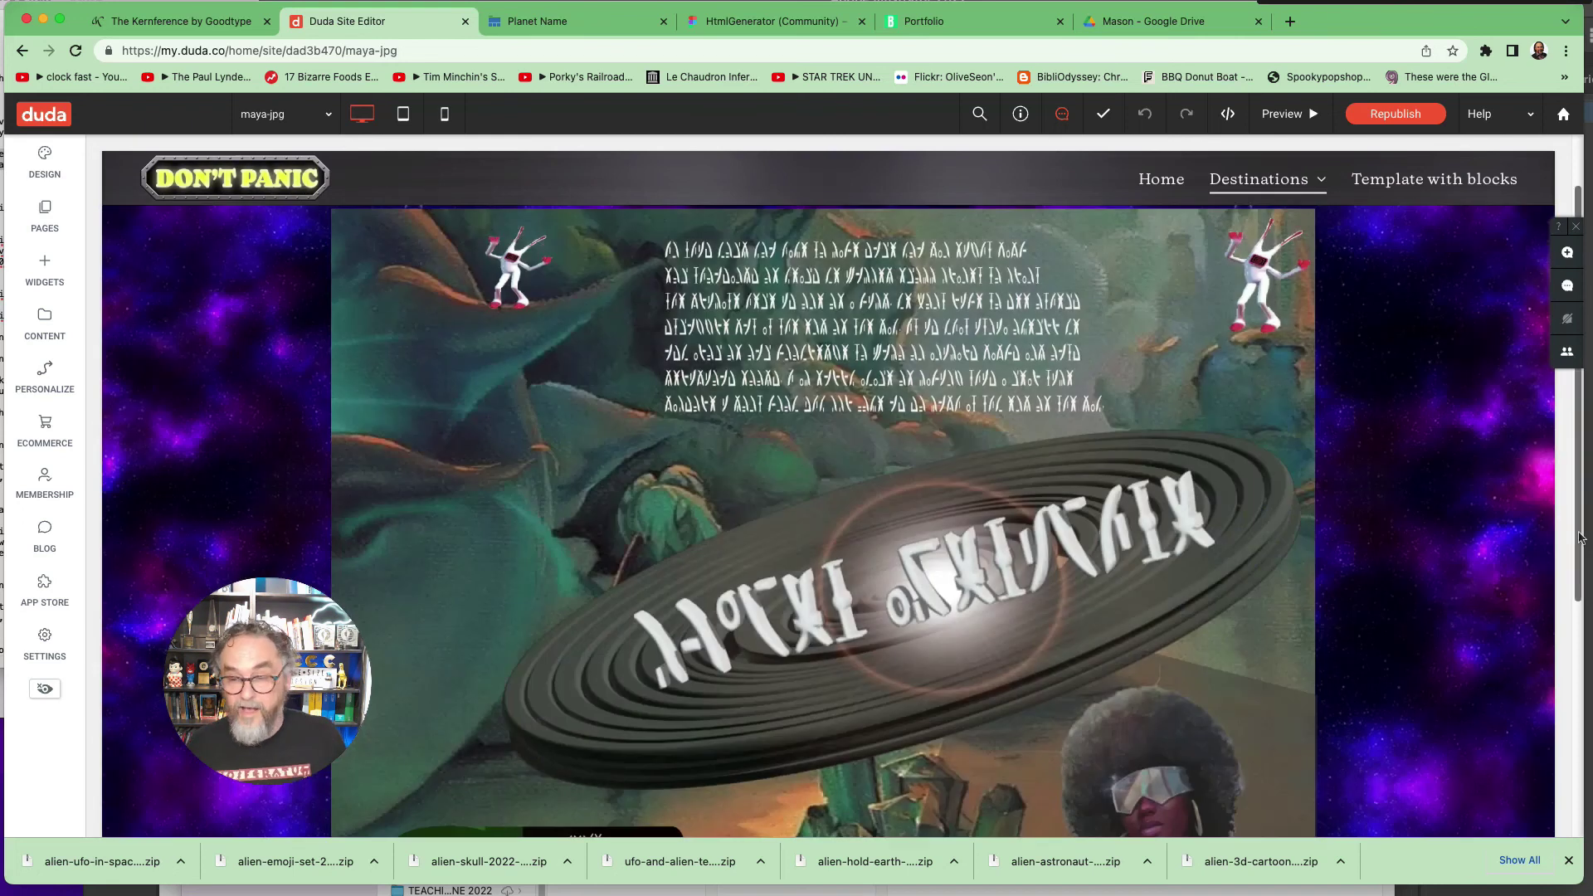
left_click_drag(1581, 537, 1511, 355)
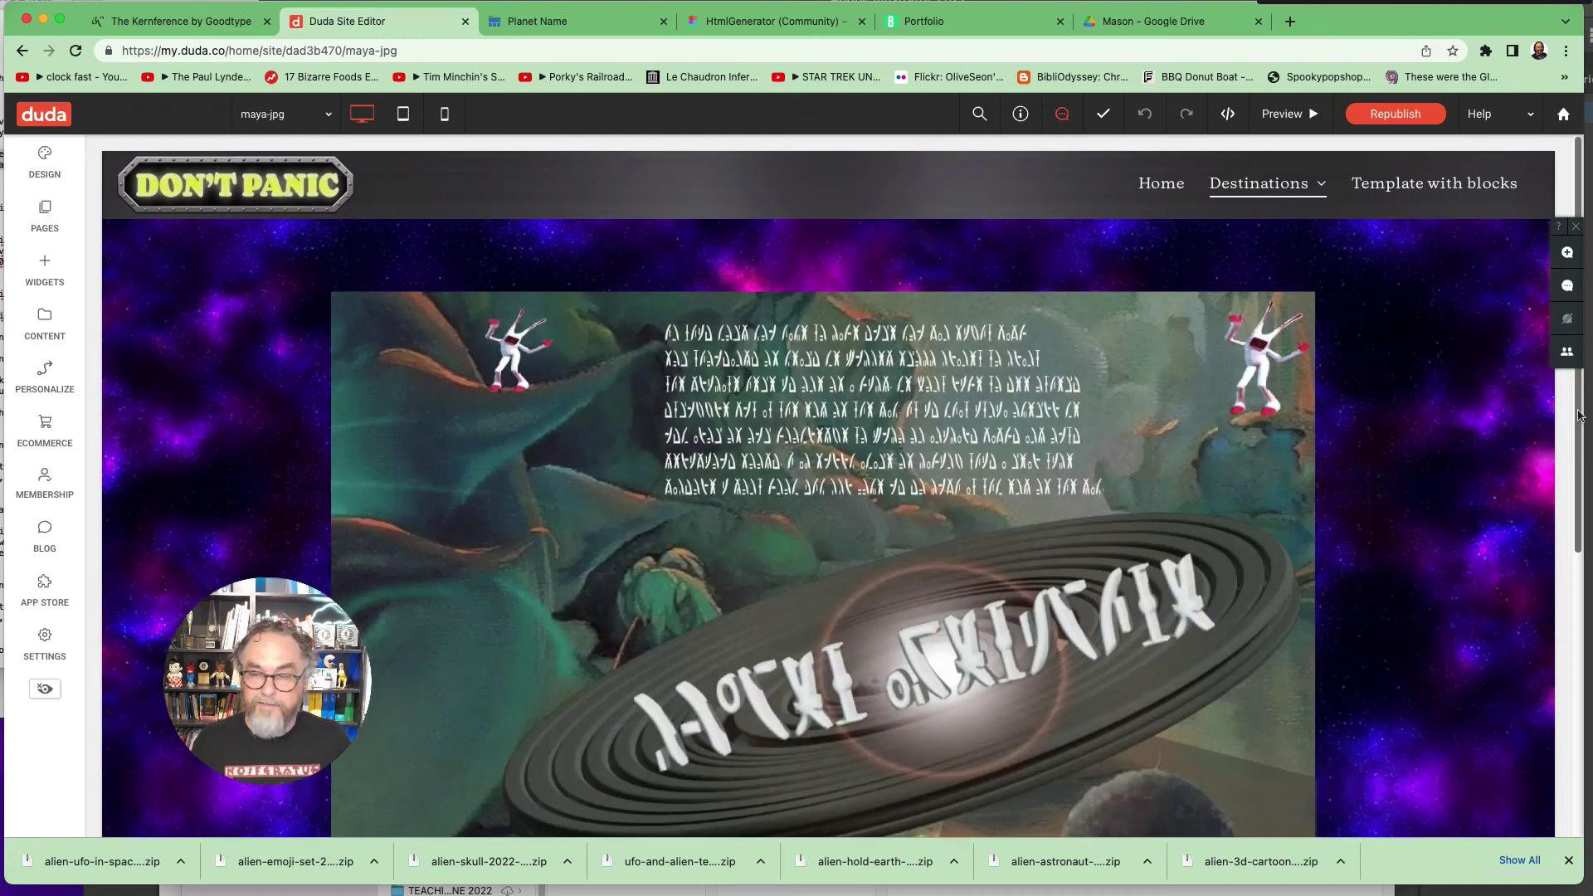
mouse_move(1577, 411)
left_mouse_down()
mouse_move(1583, 478)
mouse_move(1556, 415)
mouse_move(1567, 480)
mouse_move(1557, 406)
left_mouse_up()
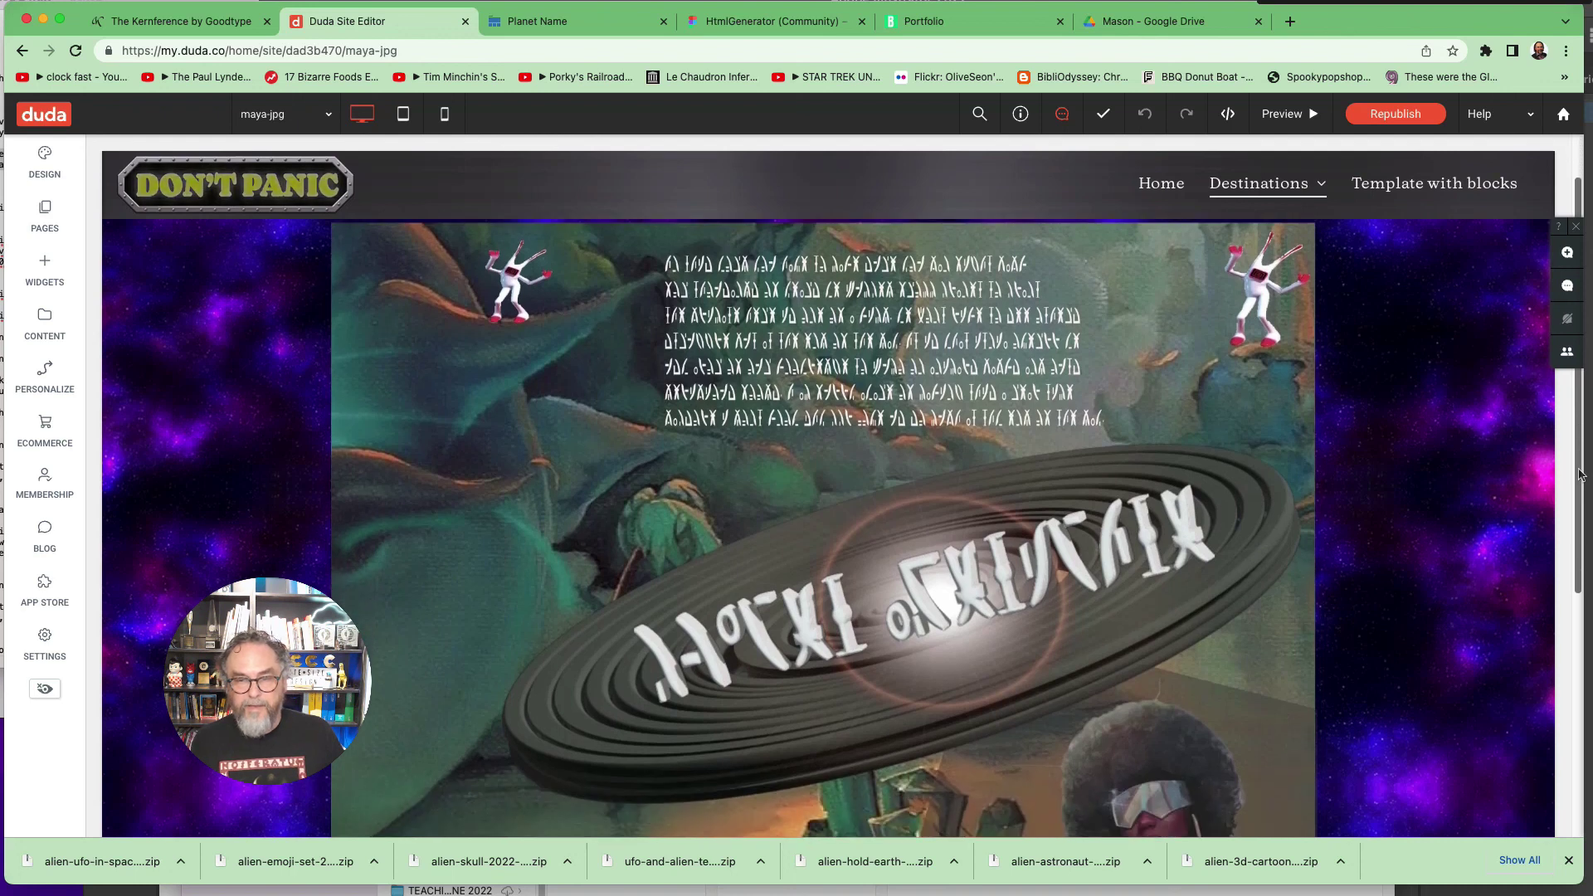
scroll(1577, 498, "down", 2)
scroll(1576, 522, "up", 2)
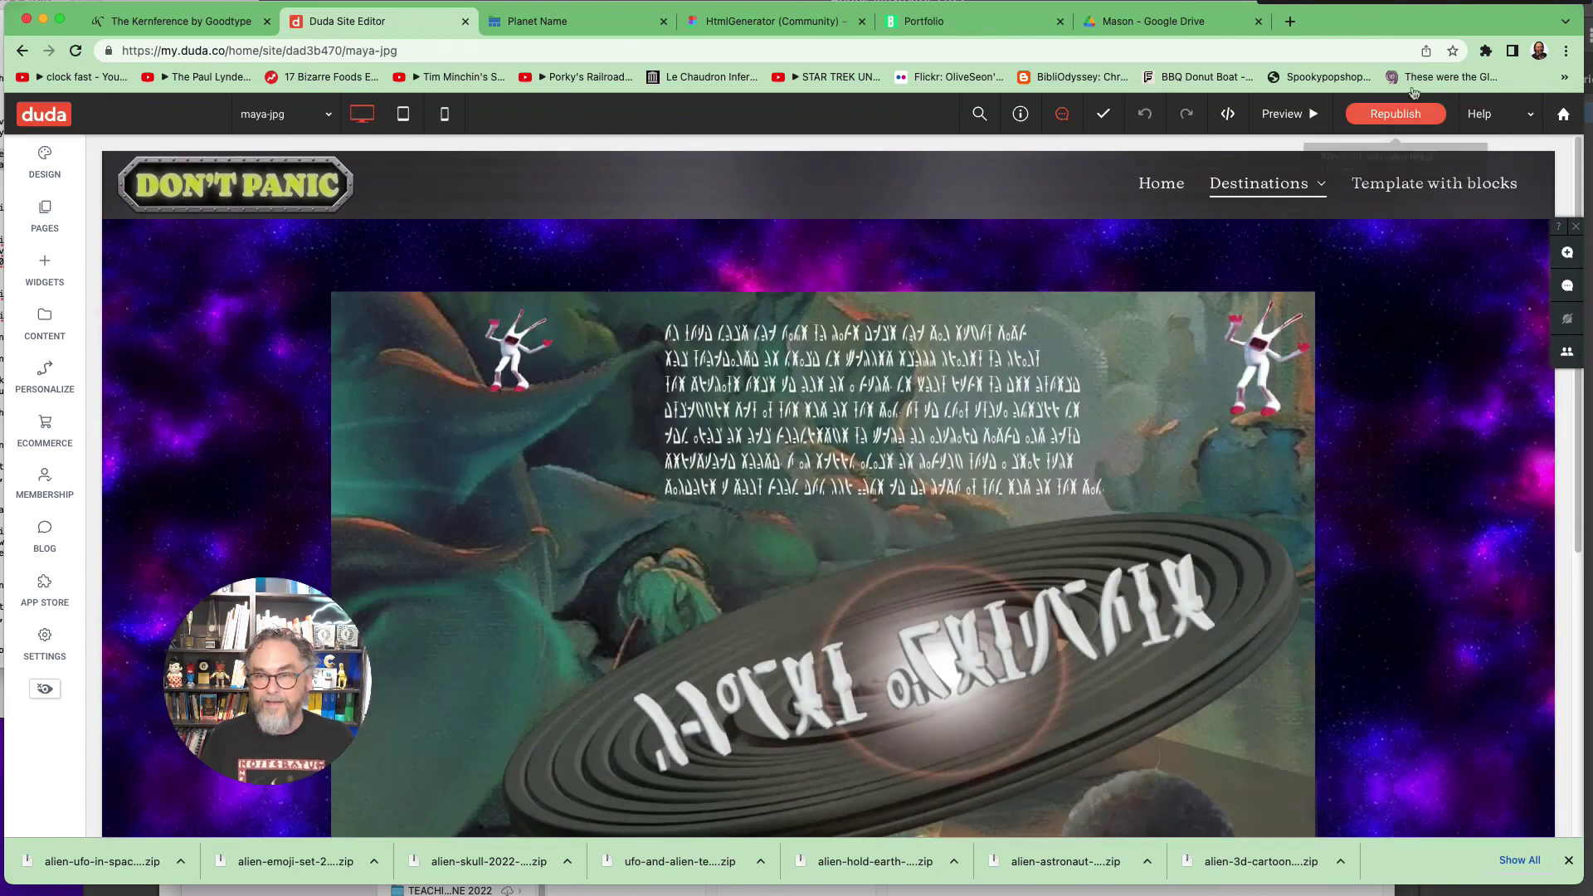
Step: Republish the site and close the publish dialog
left_click(1375, 117)
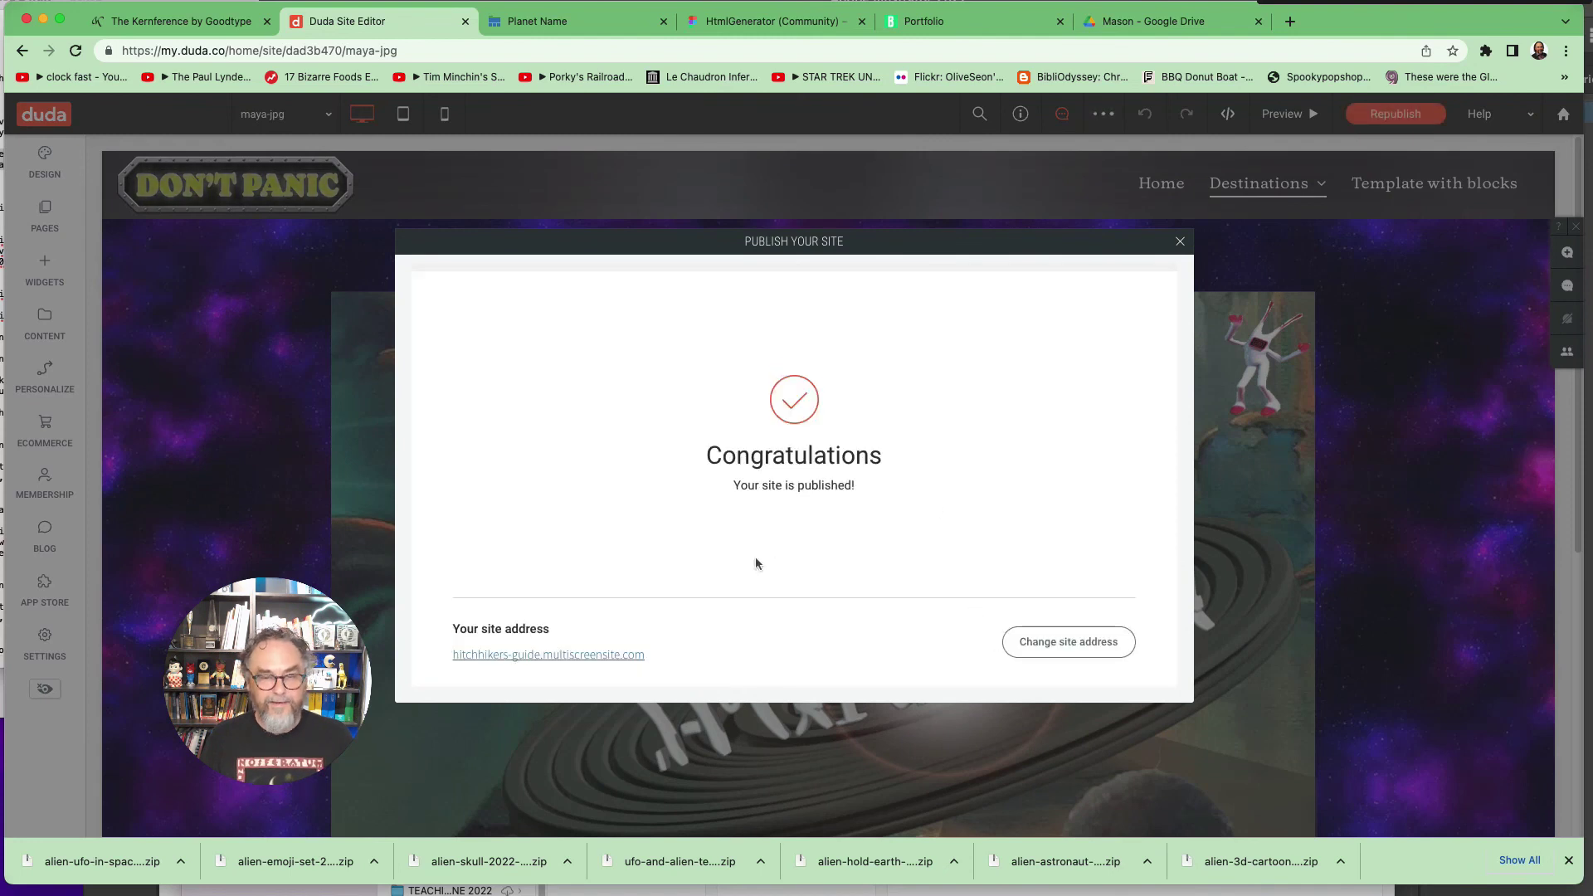
left_click(1180, 241)
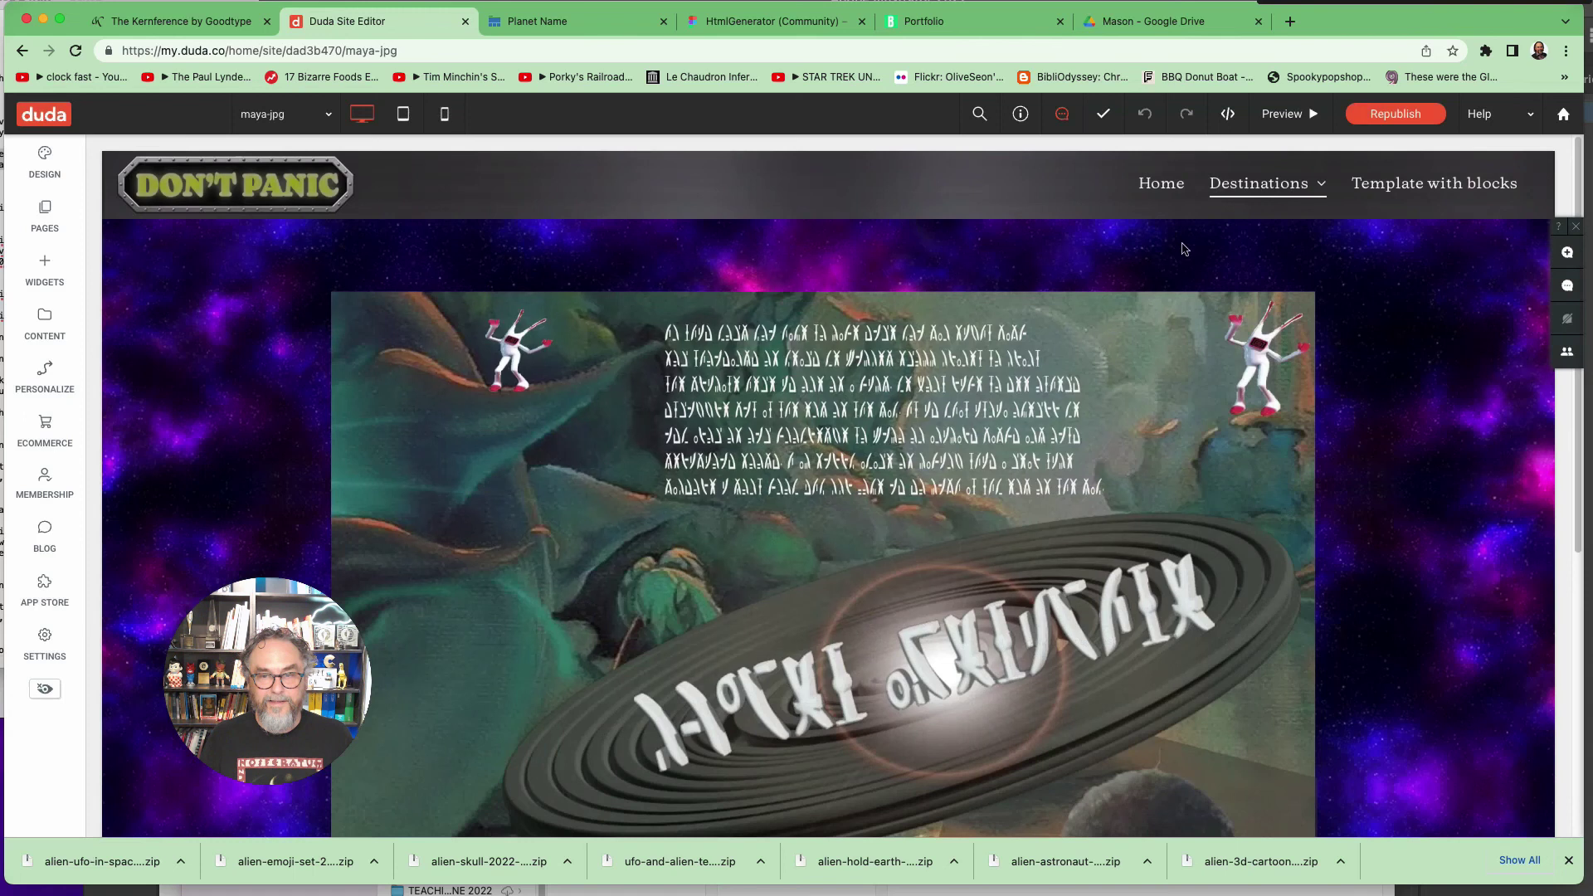